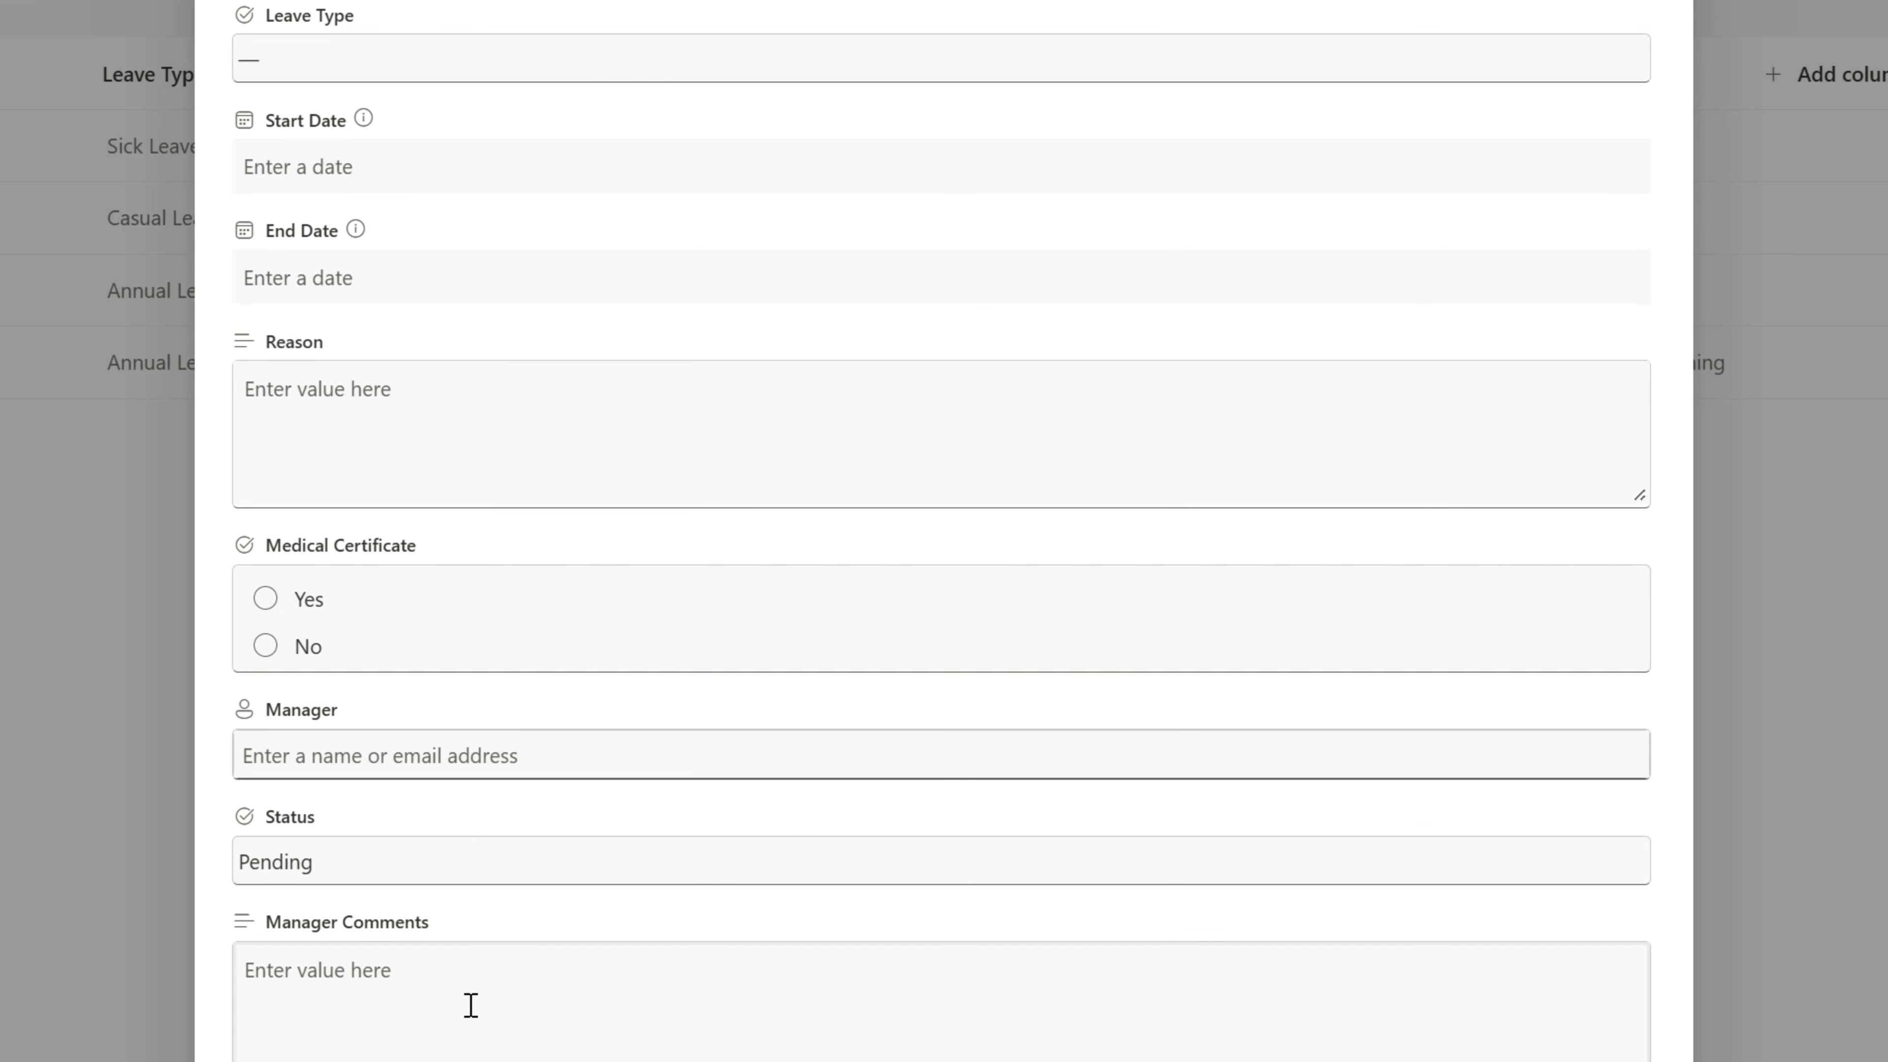
{"action": "left_click", "coordinate": [428, 851]}
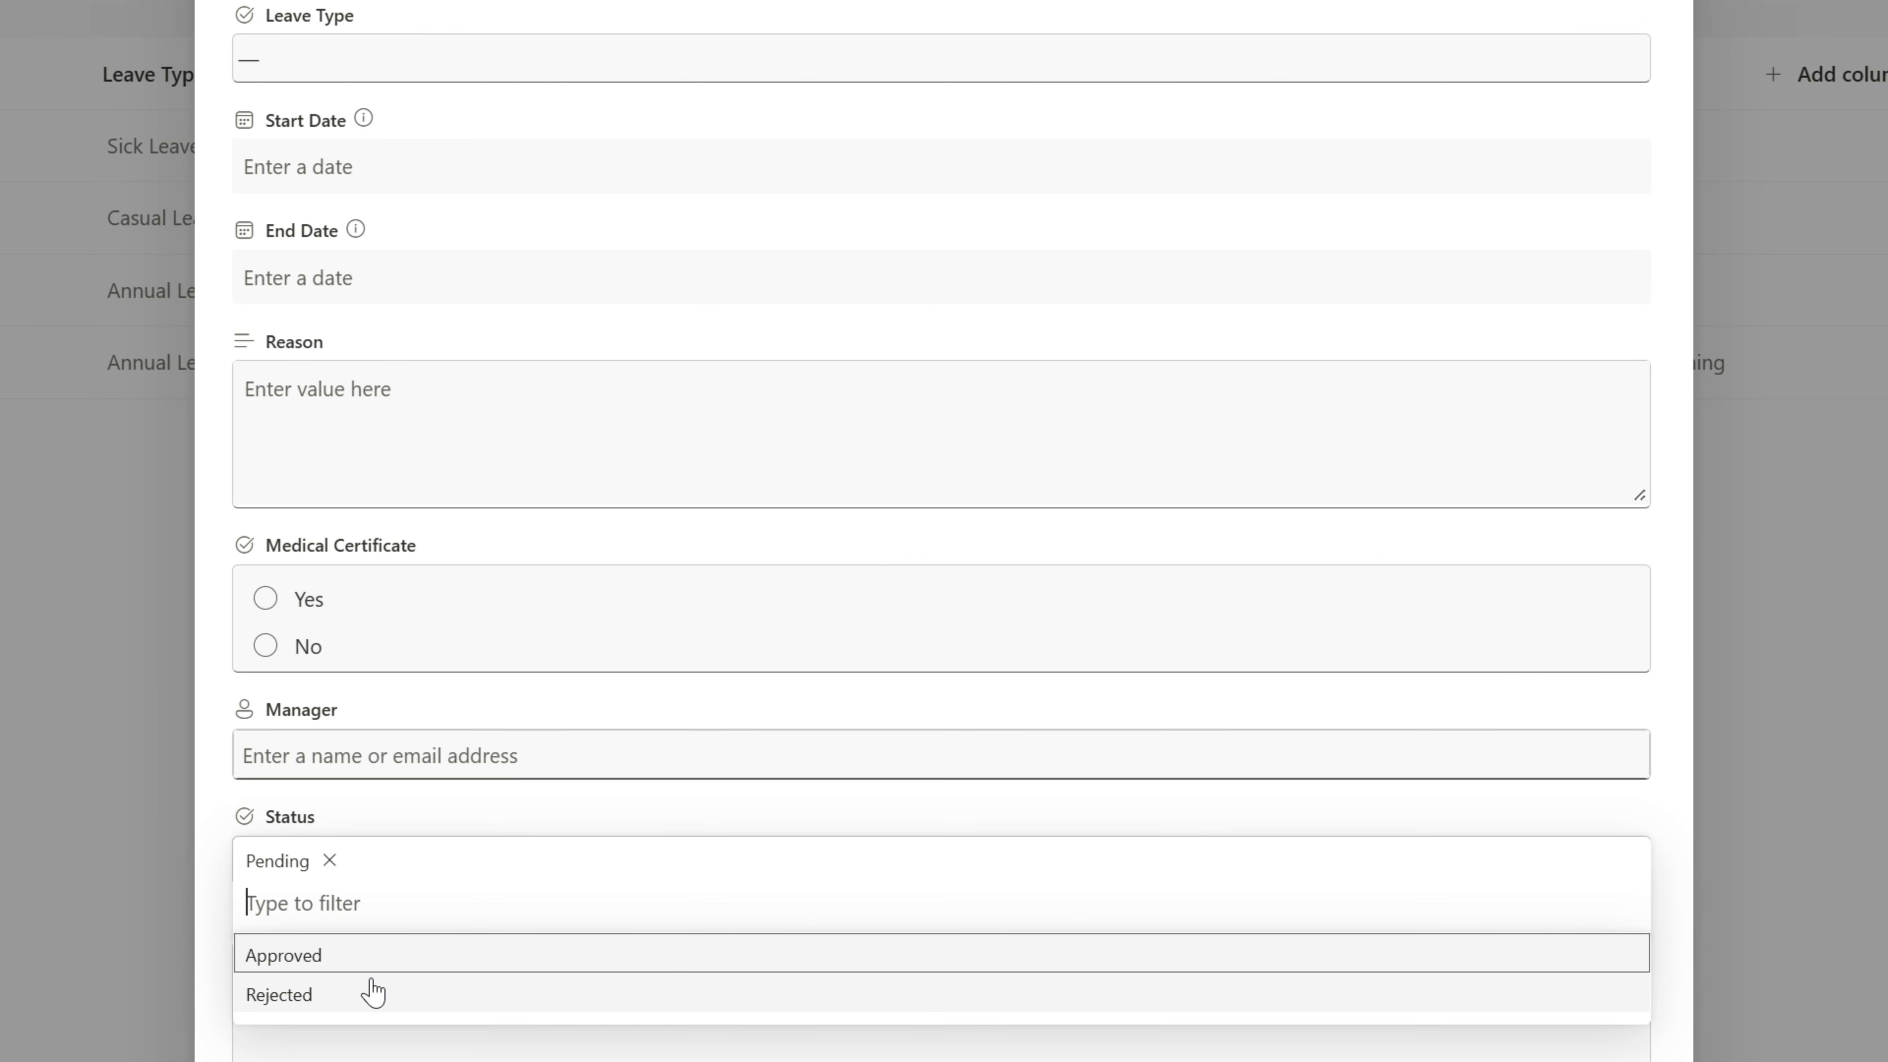
{"action": "left_click", "coordinate": [342, 824]}
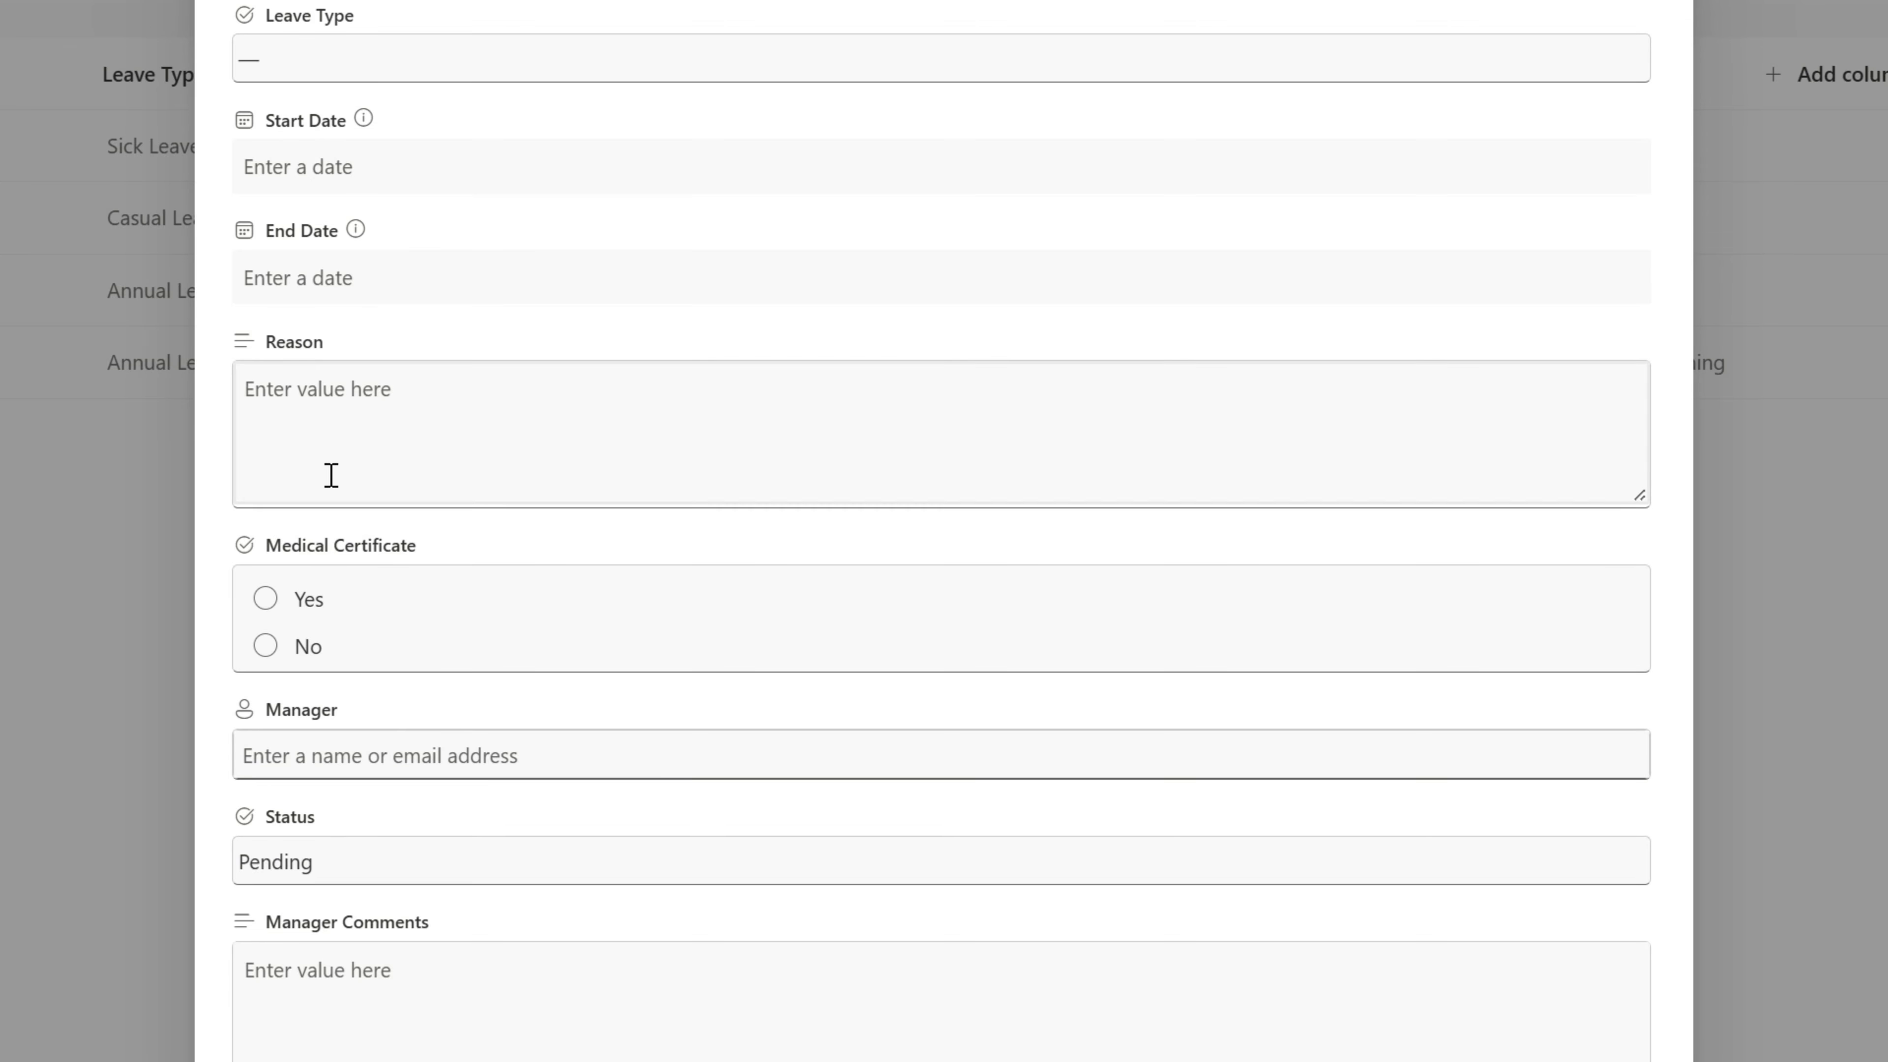
{"action": "left_click", "coordinate": [478, 1017]}
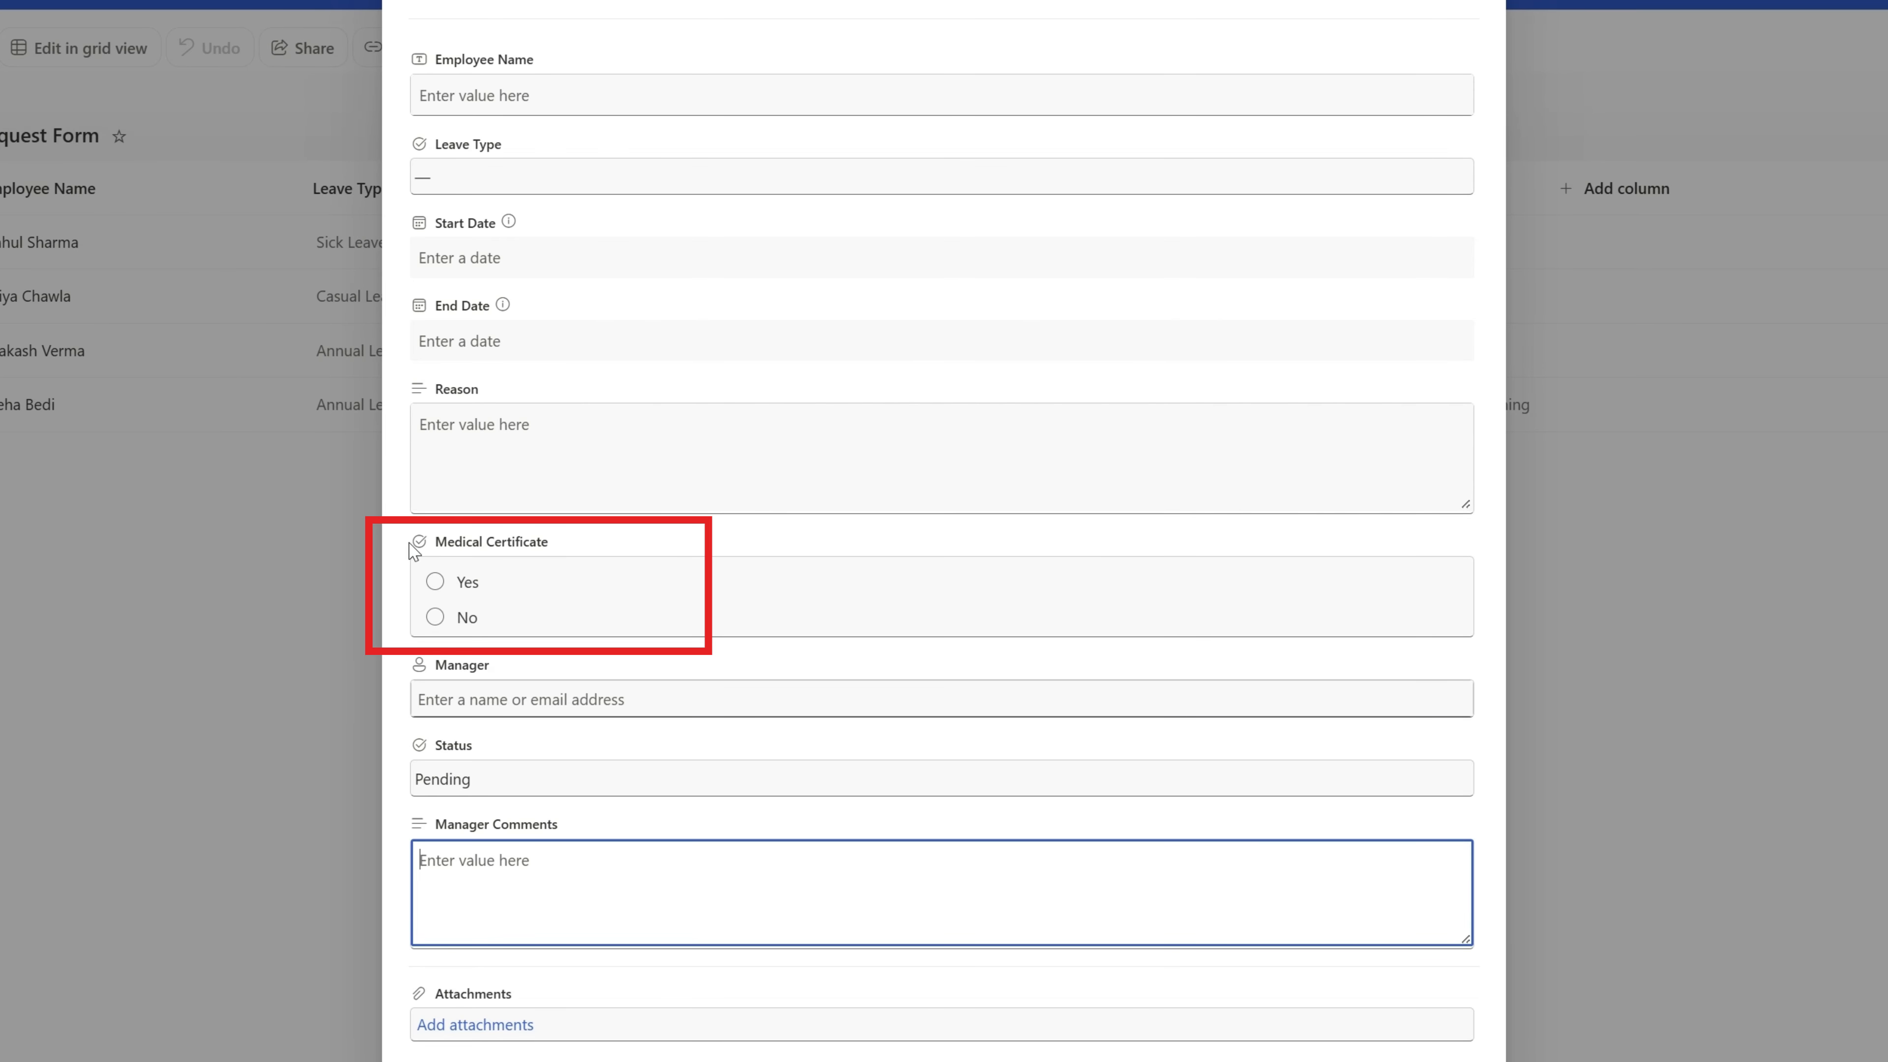
Try Sick Leave, then Annual Leave as the Leave Type, then click the End Date and Start Date fields
{"action": "left_click", "coordinate": [547, 183]}
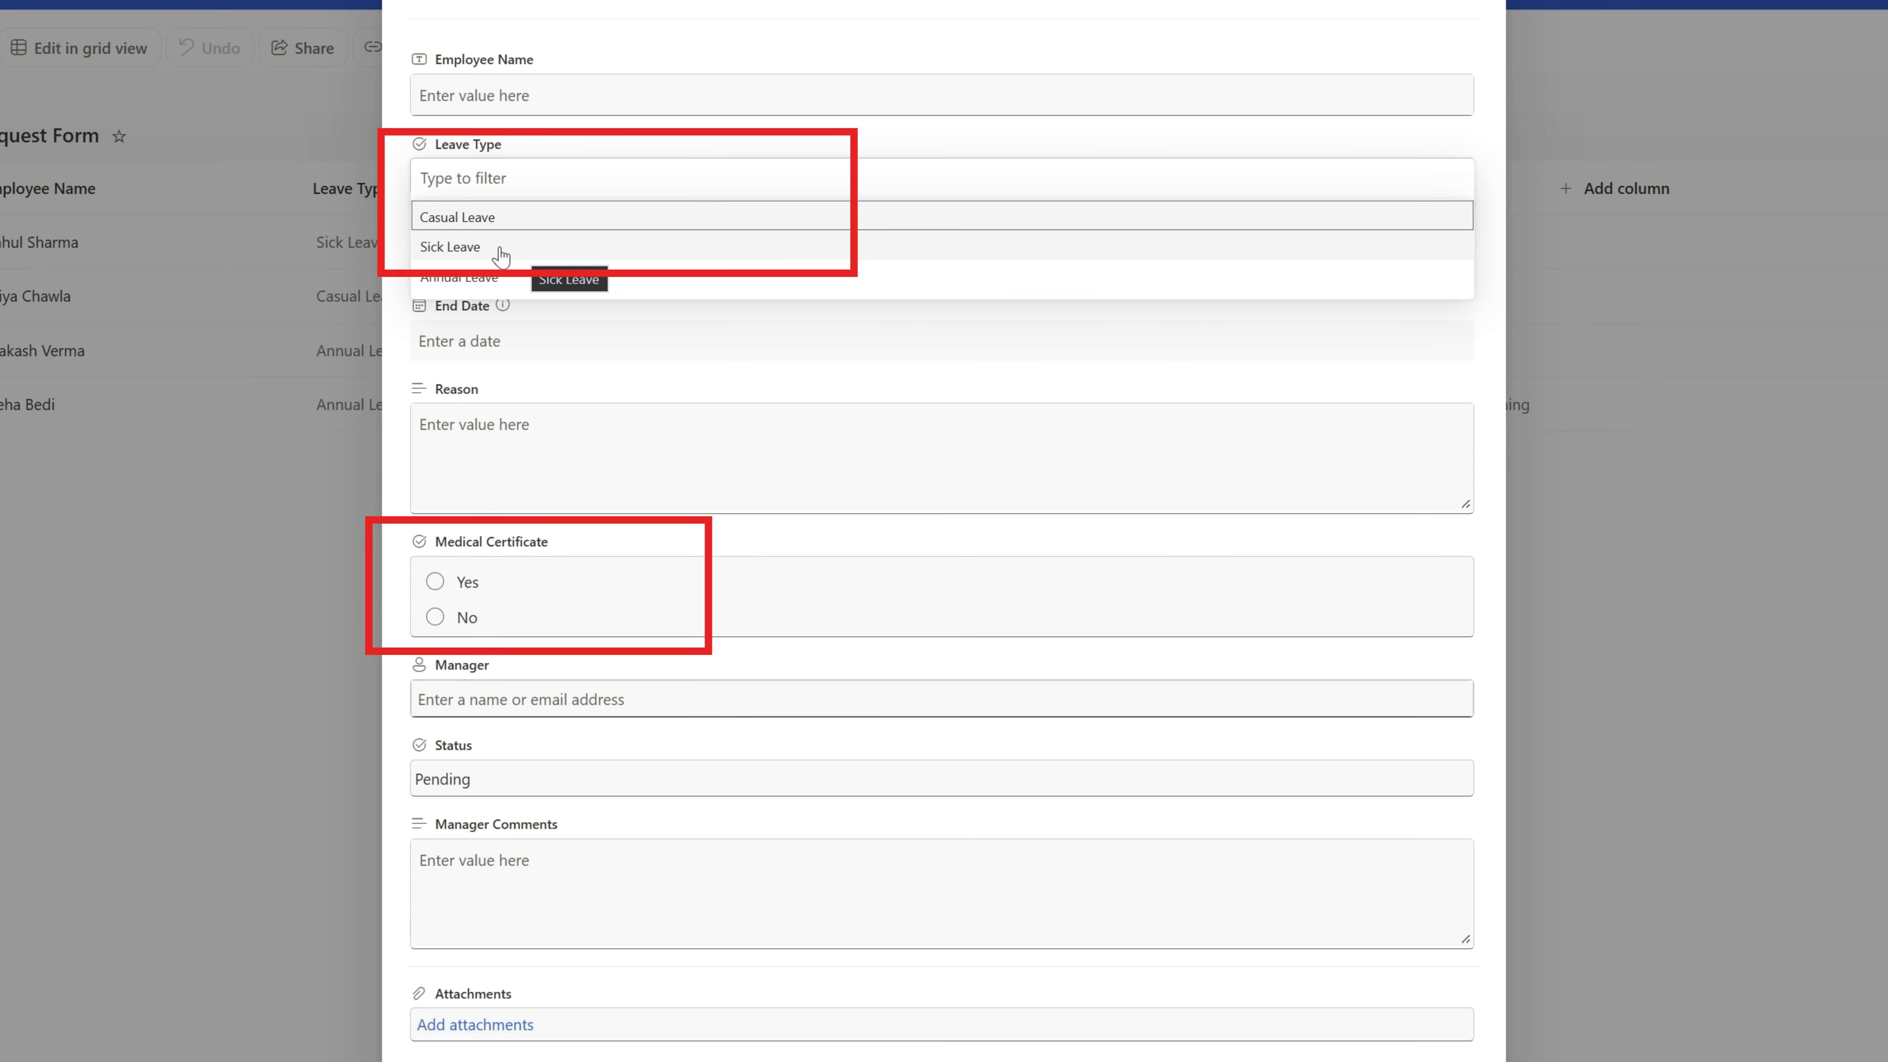
{"action": "left_click", "coordinate": [494, 253]}
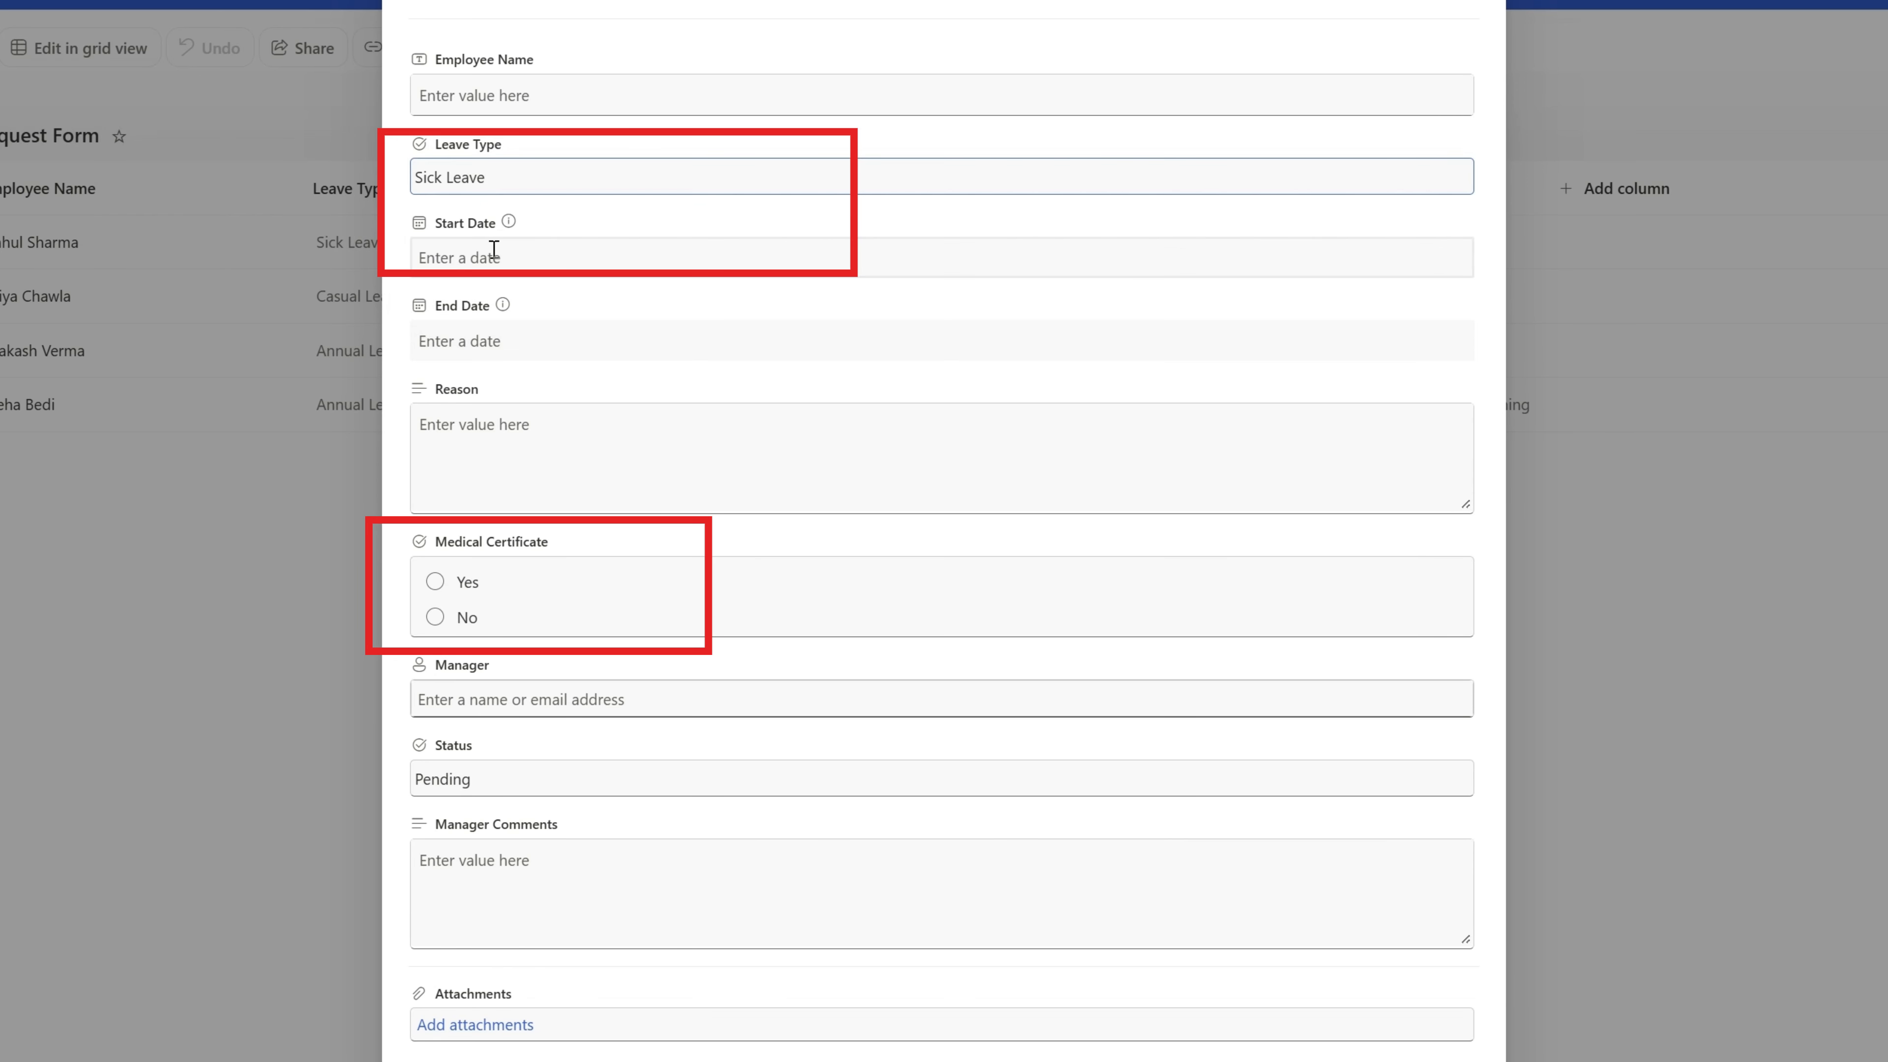
{"action": "left_click", "coordinate": [530, 192]}
{"action": "left_click", "coordinate": [501, 278]}
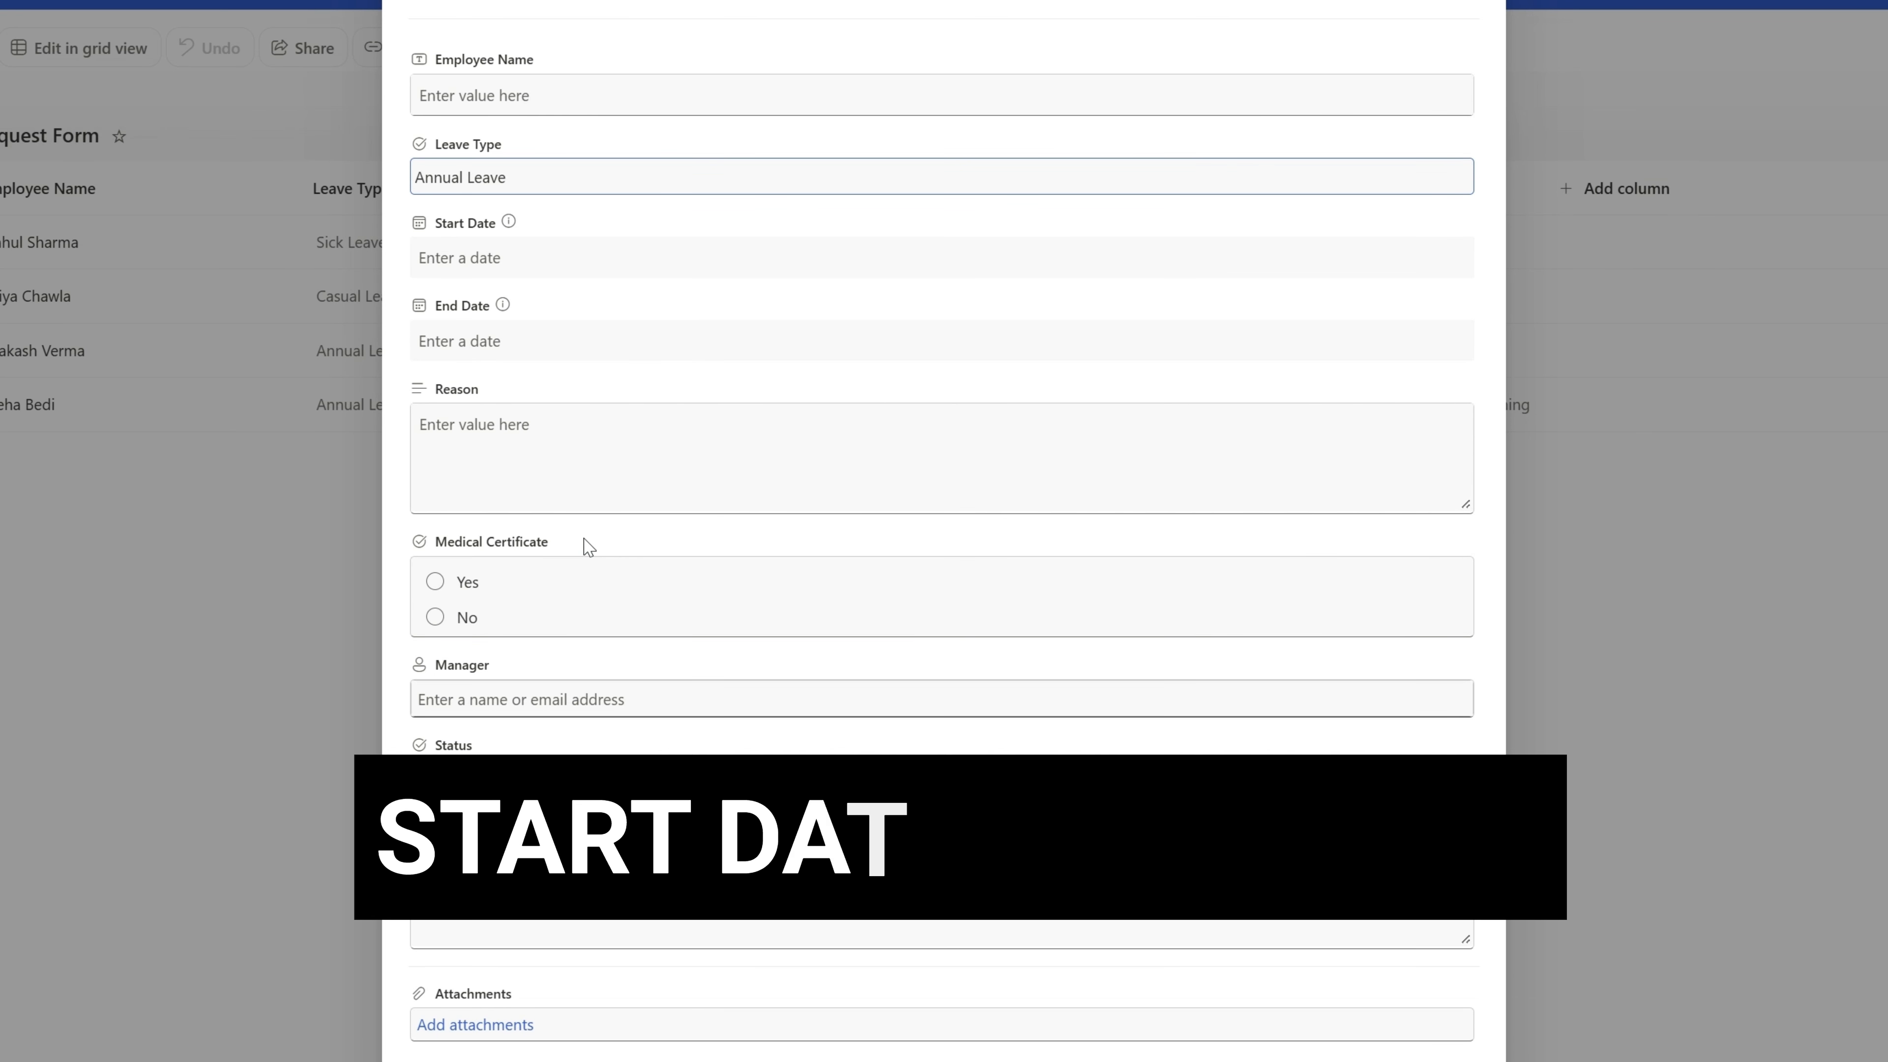
{"action": "left_click", "coordinate": [535, 341]}
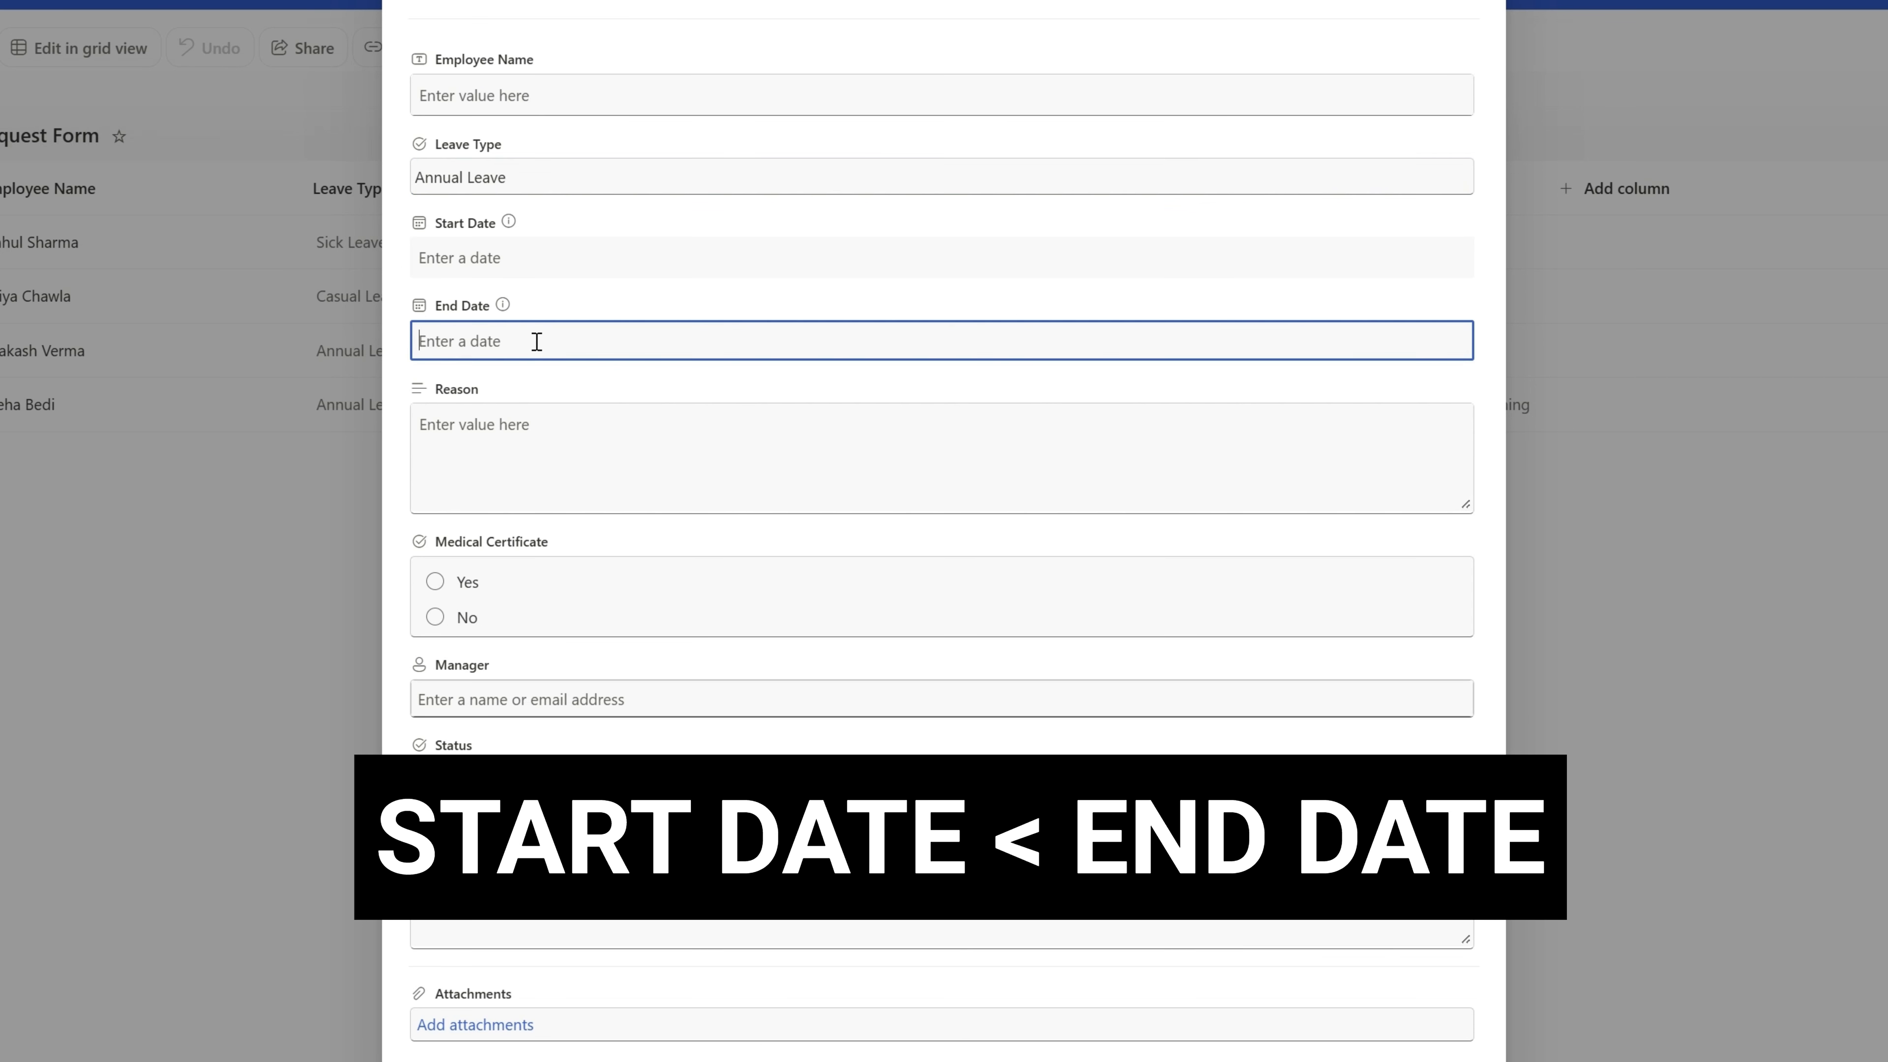
{"action": "left_click", "coordinate": [556, 258]}
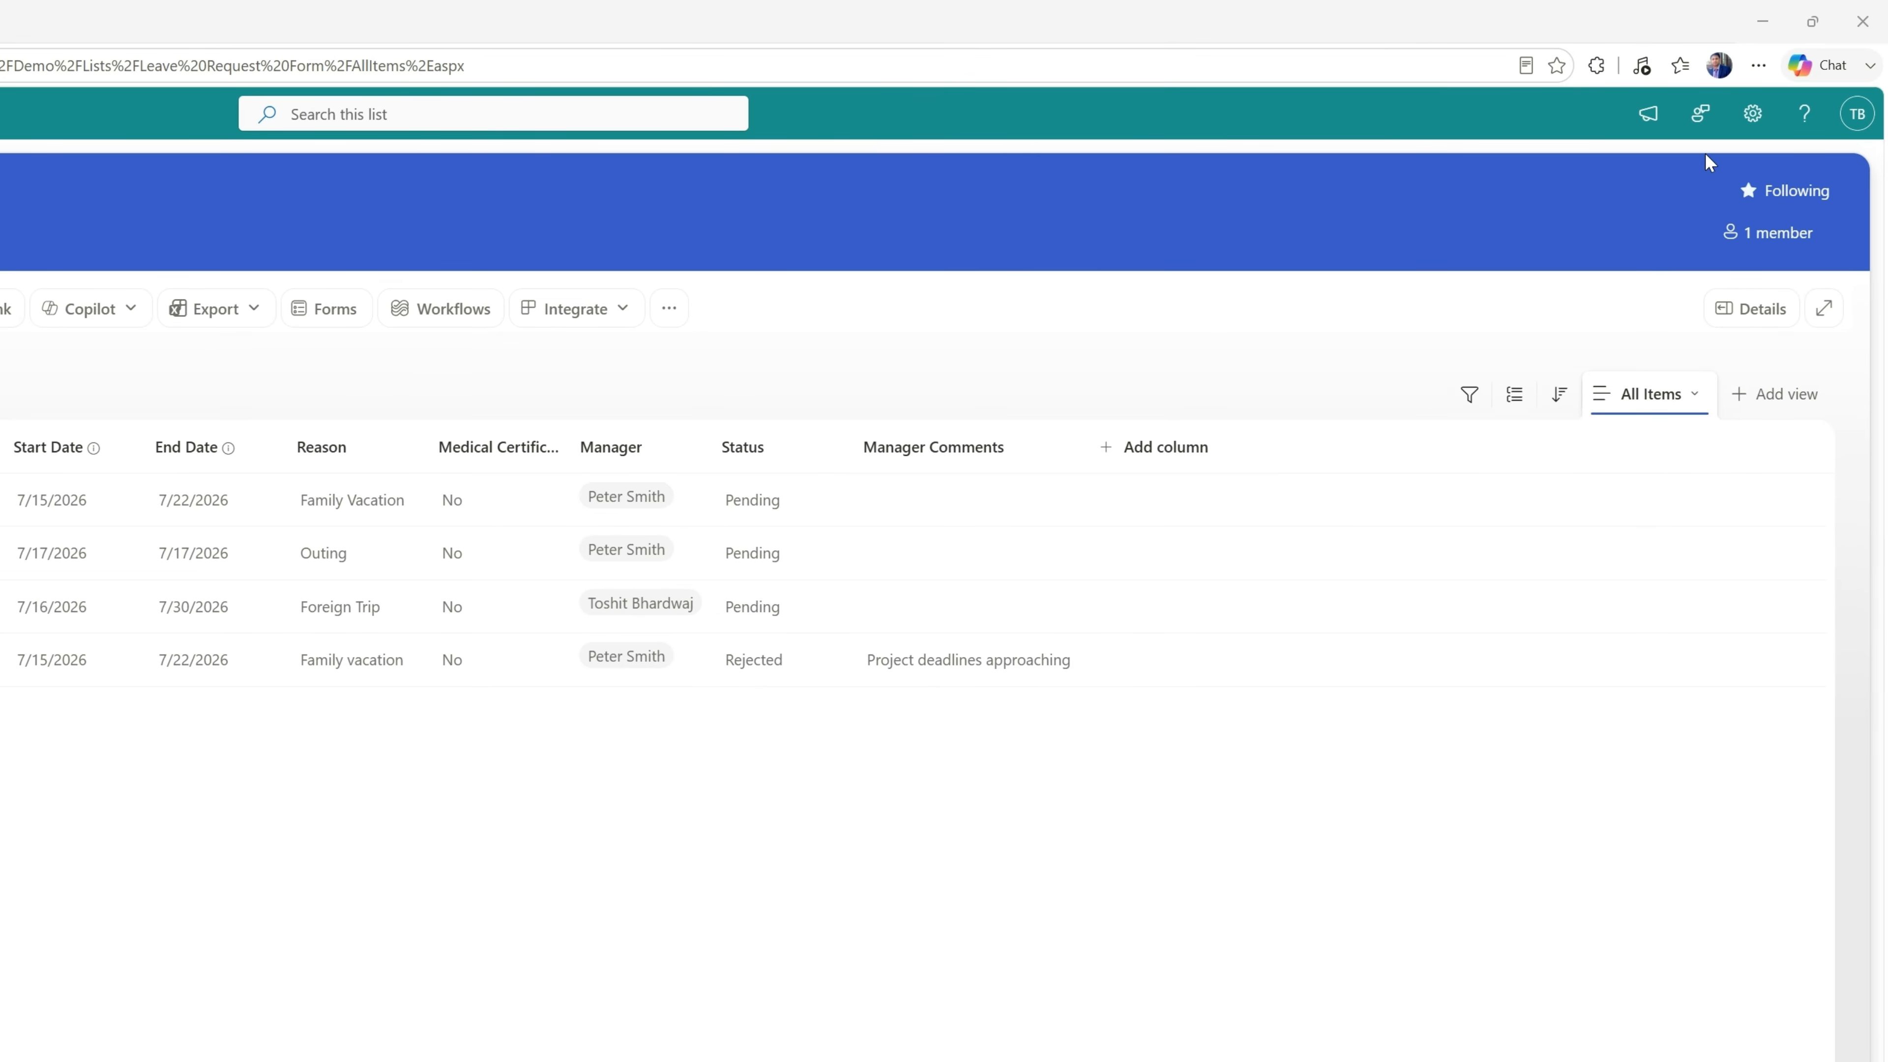
{"action": "left_click", "coordinate": [1752, 113]}
{"action": "left_click", "coordinate": [1591, 351]}
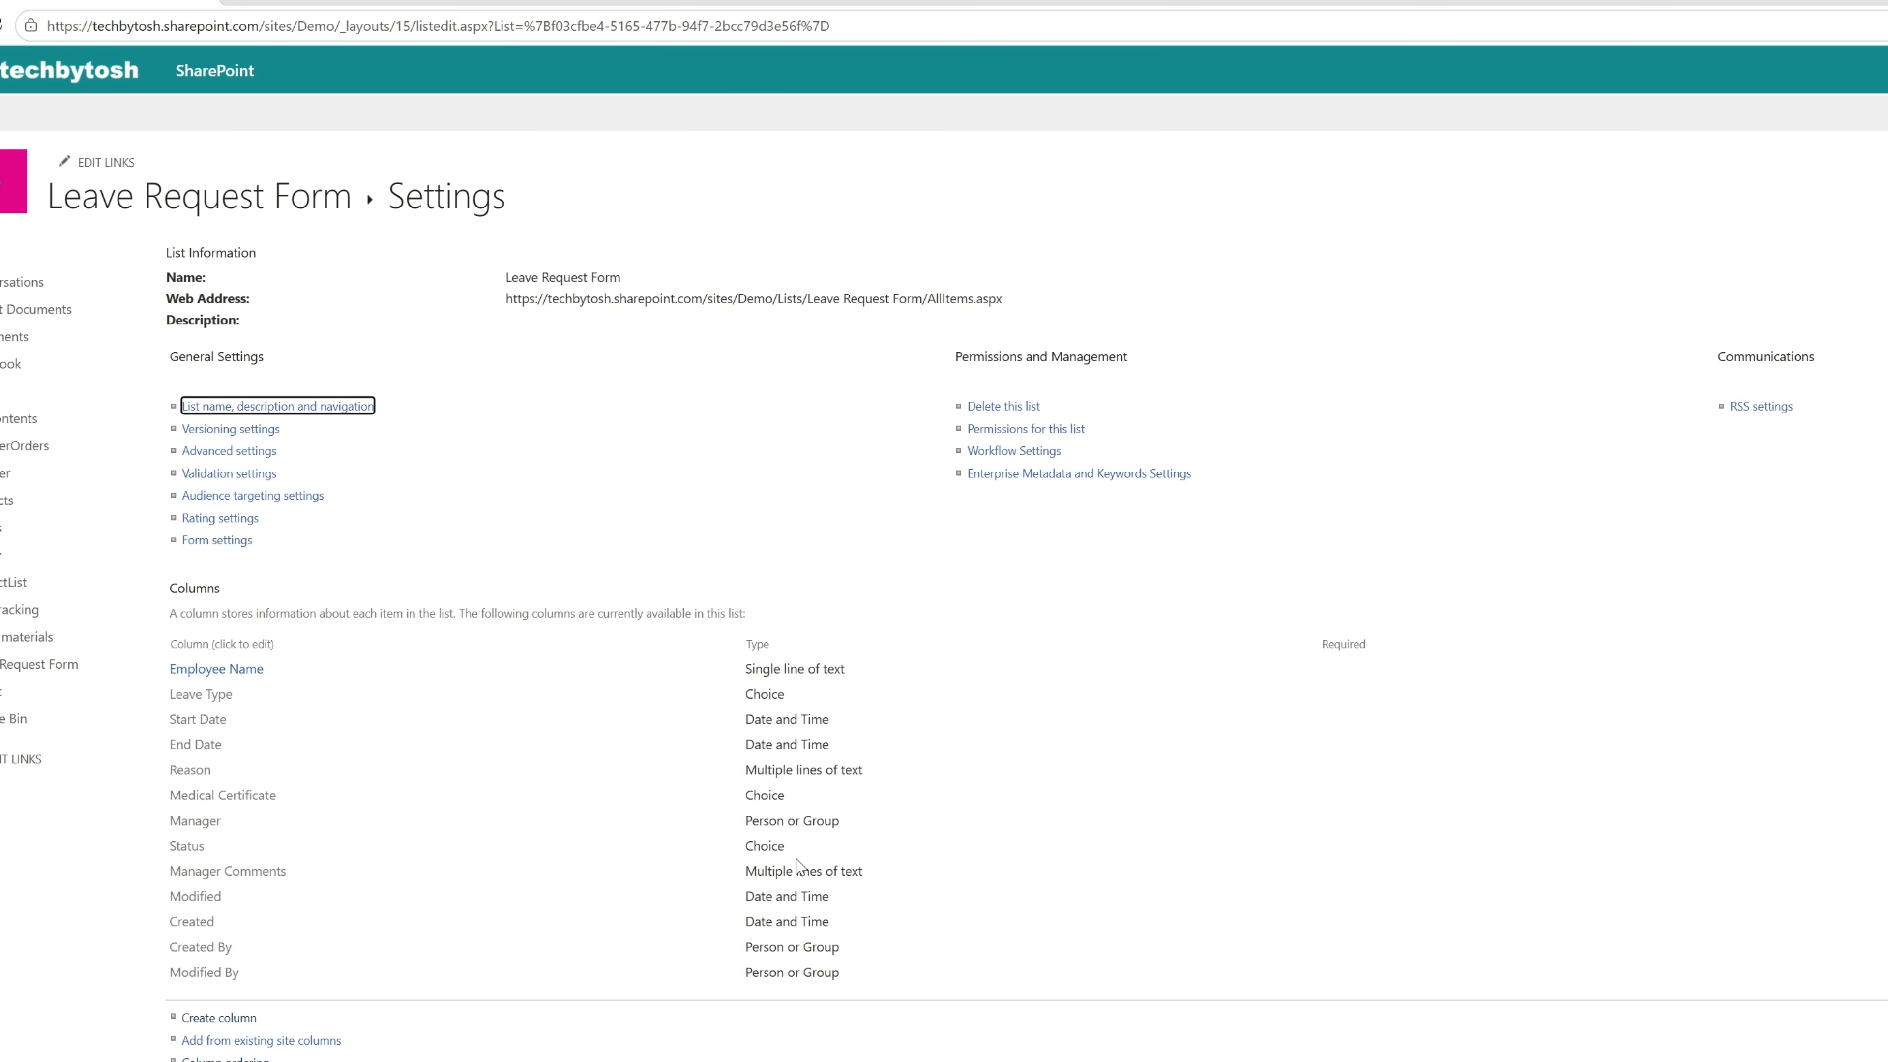
{"action": "left_click", "coordinate": [186, 851]}
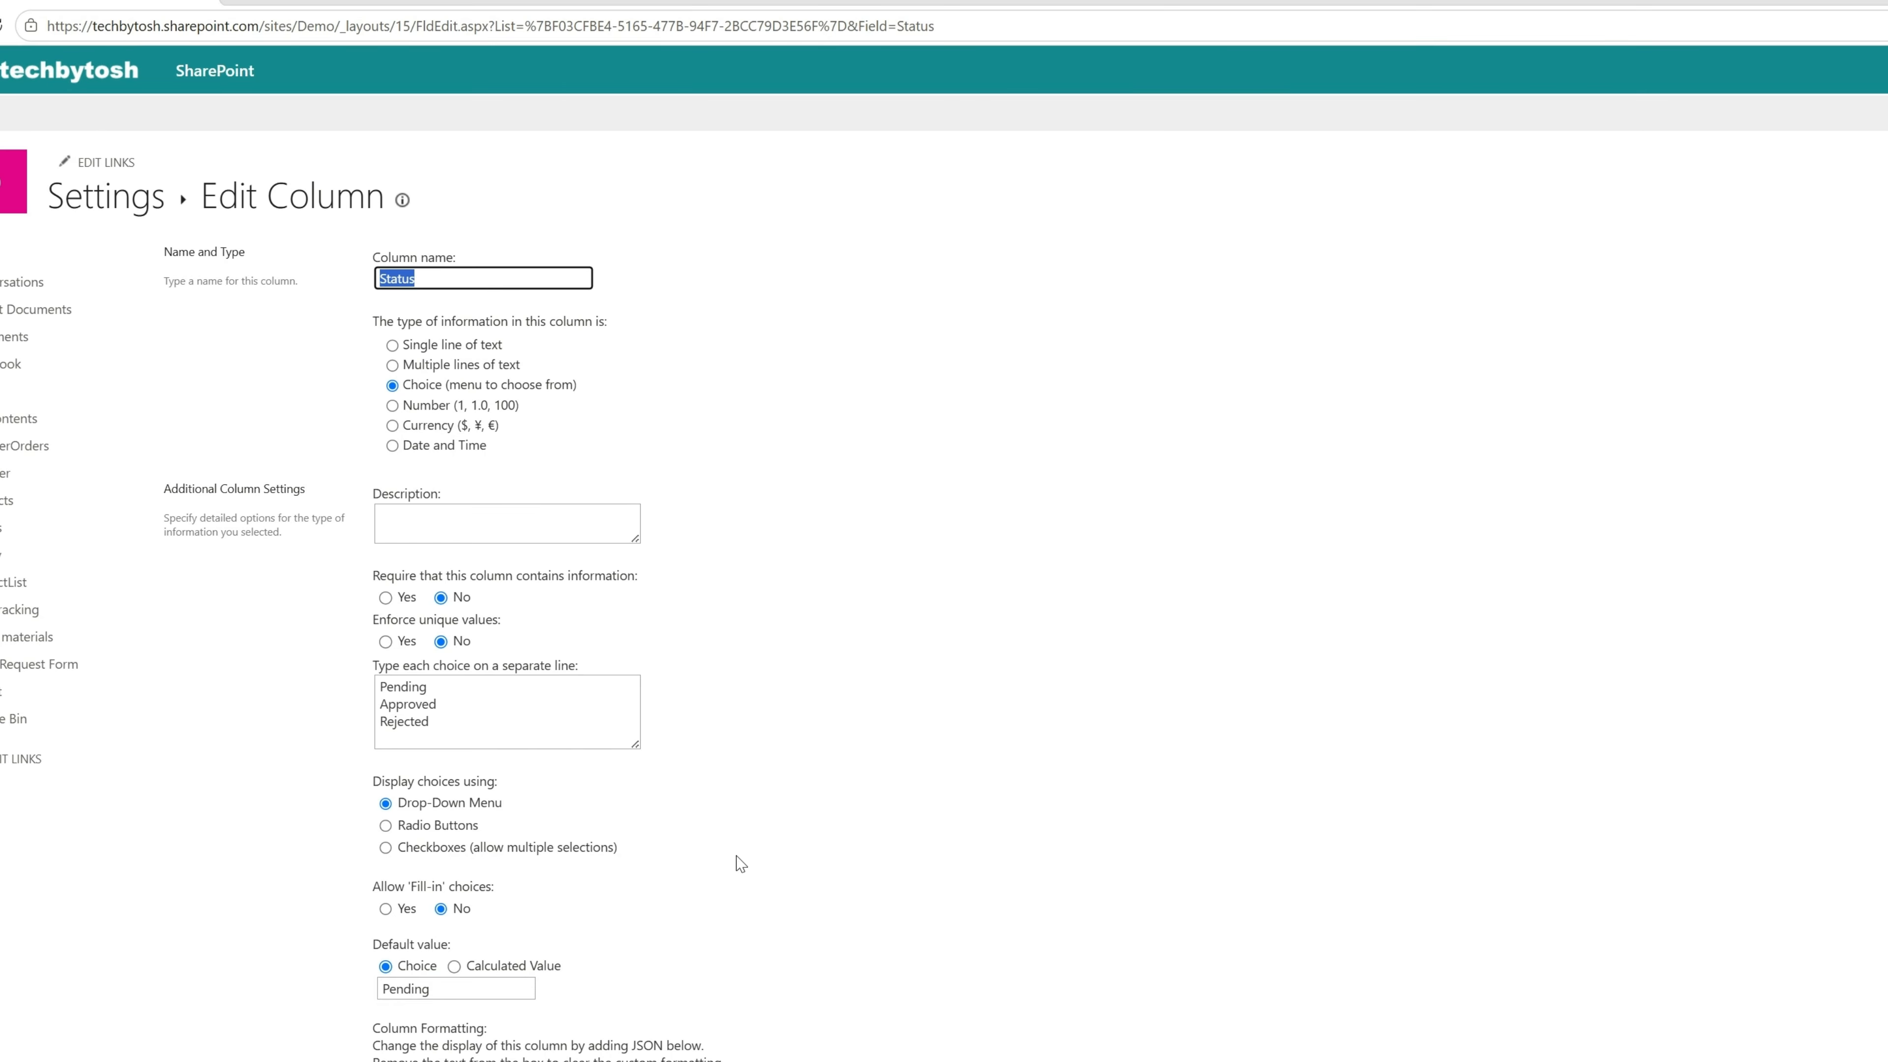
{"action": "key", "text": "alt+Left"}
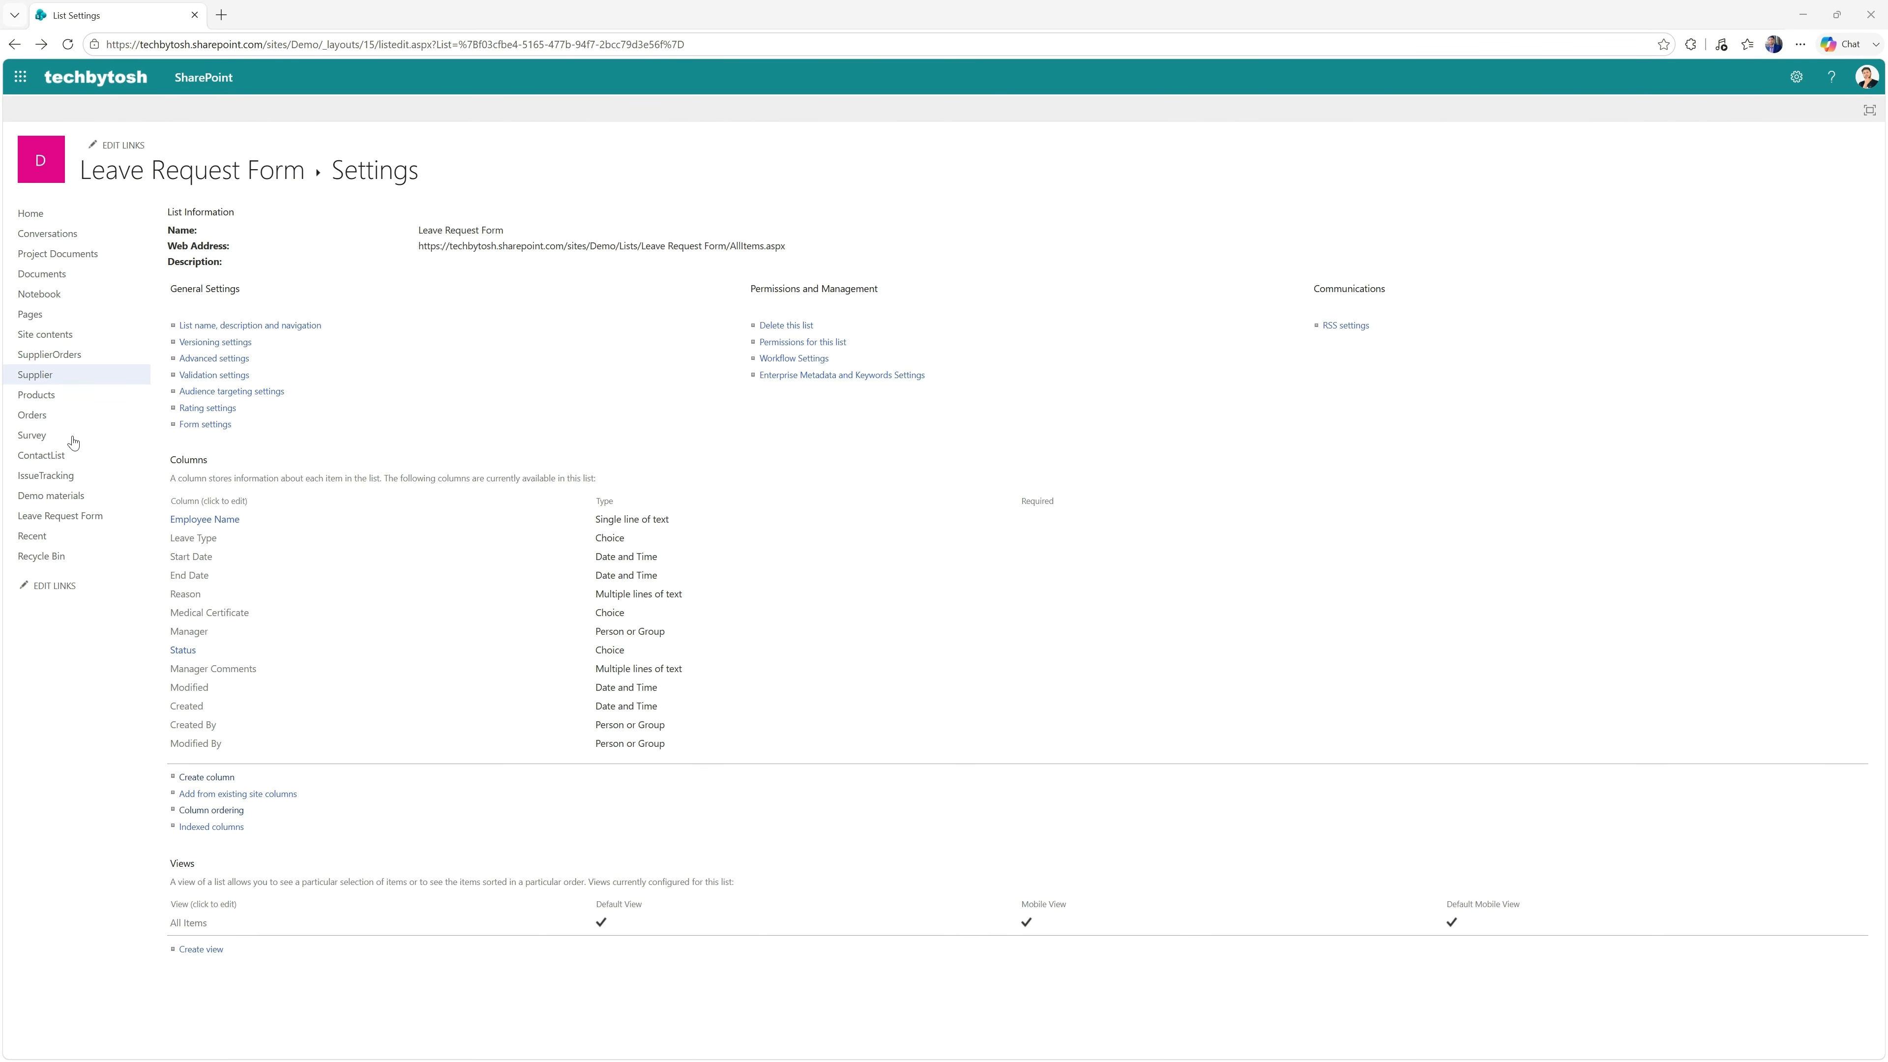
{"action": "left_click", "coordinate": [74, 516]}
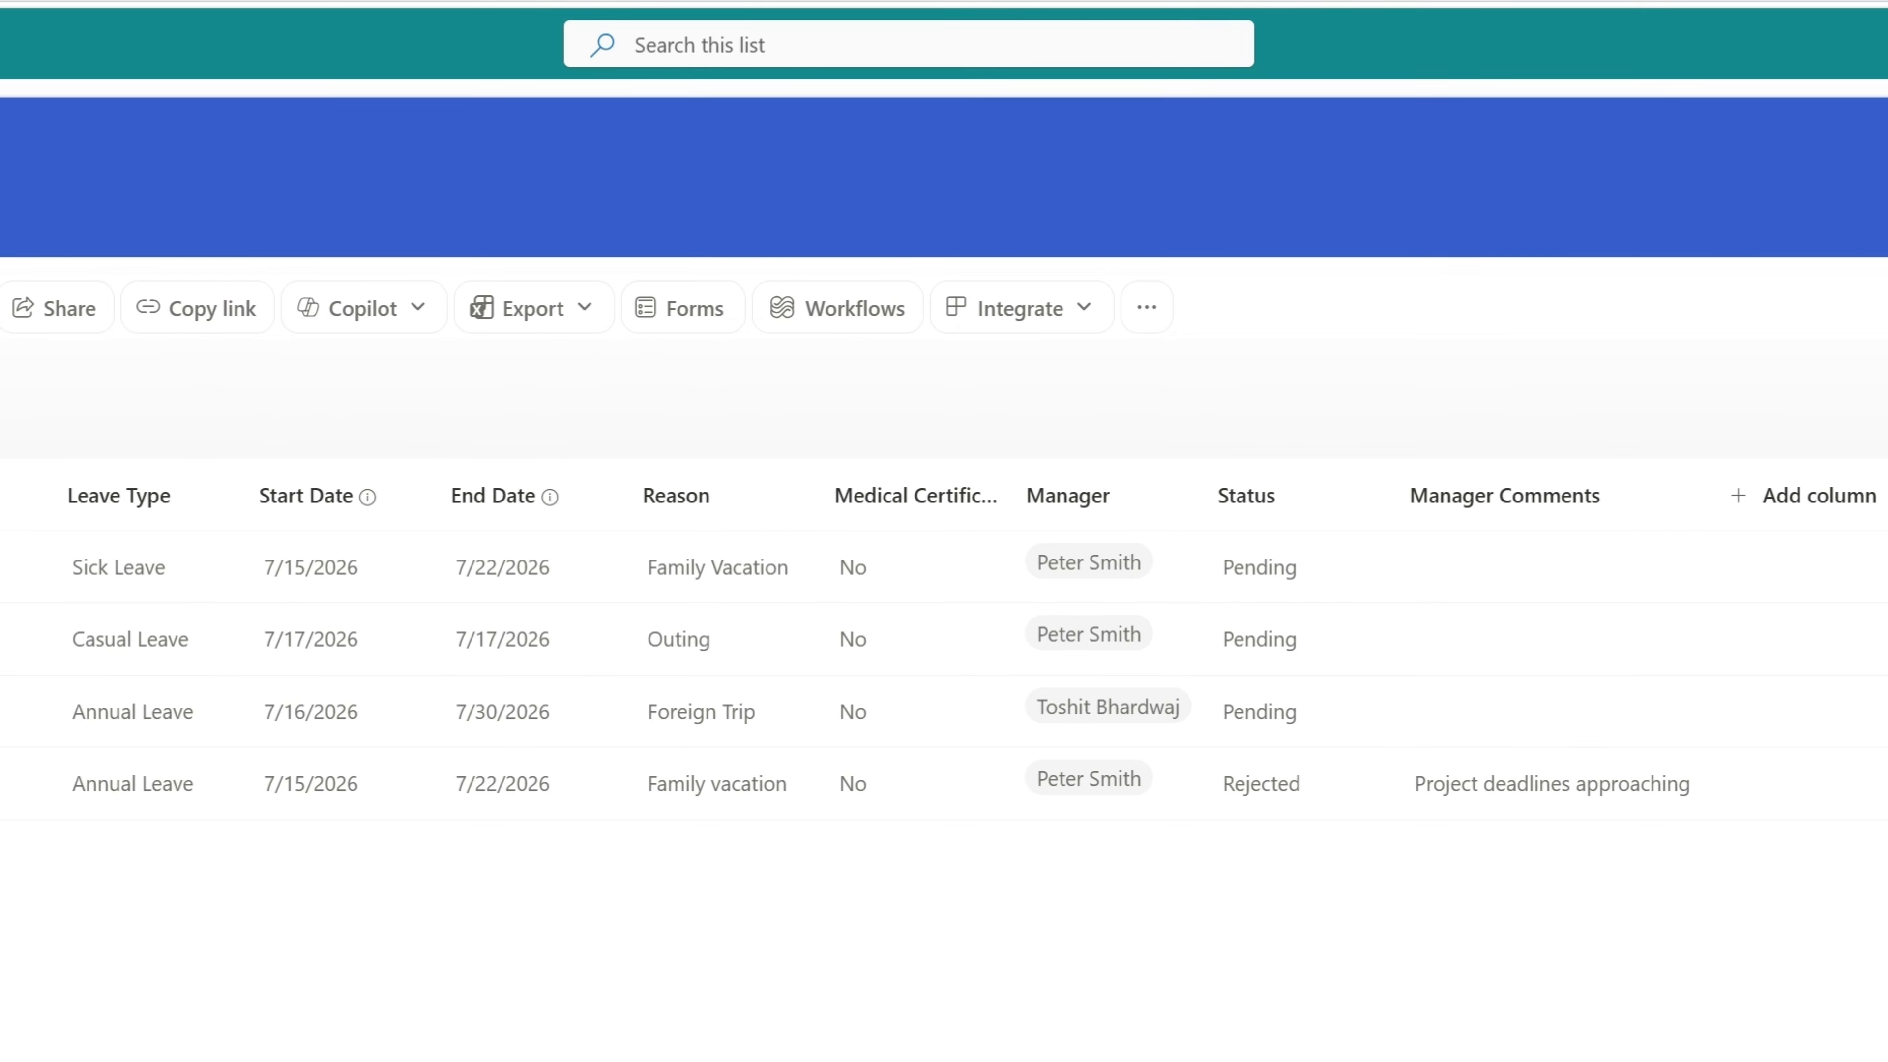
Use Integrate > Power Apps > Customize forms to open the Leave Request Form list's form in Power Apps
{"action": "left_click", "coordinate": [1090, 327]}
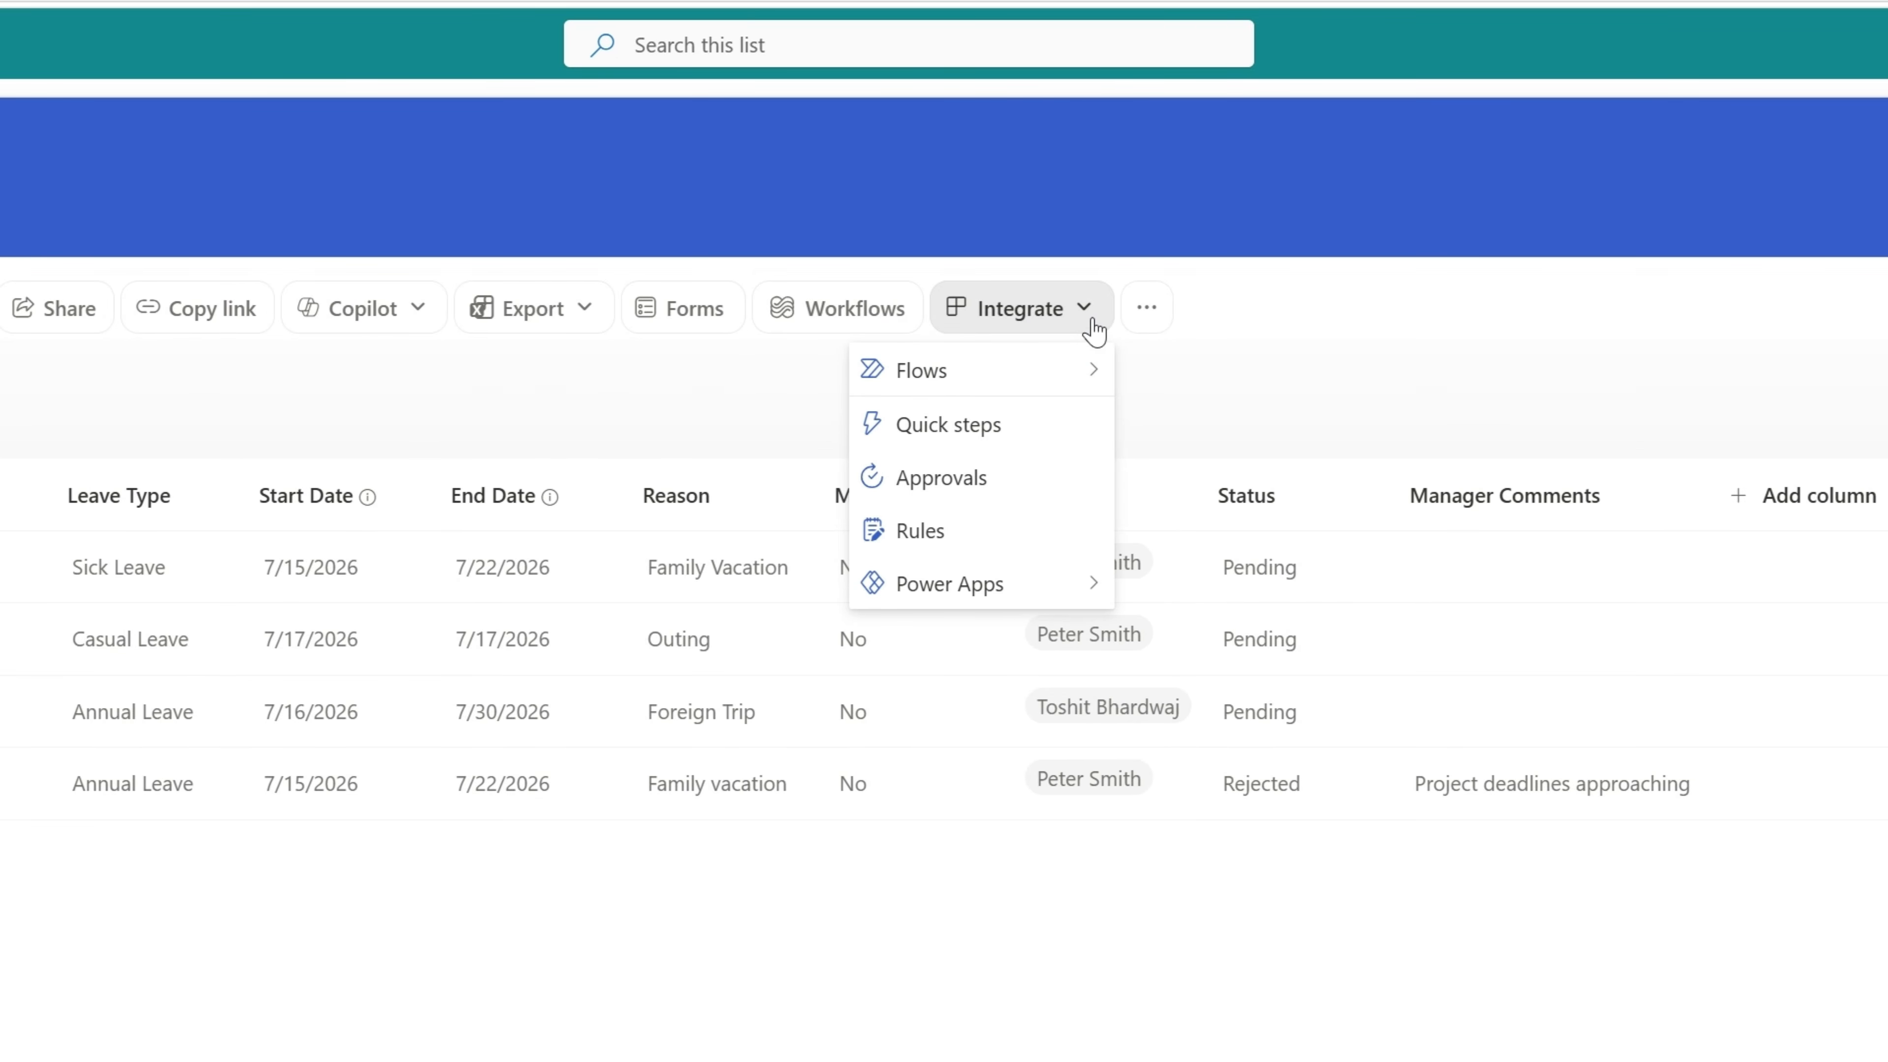
{"action": "mouse_move", "coordinate": [939, 587]}
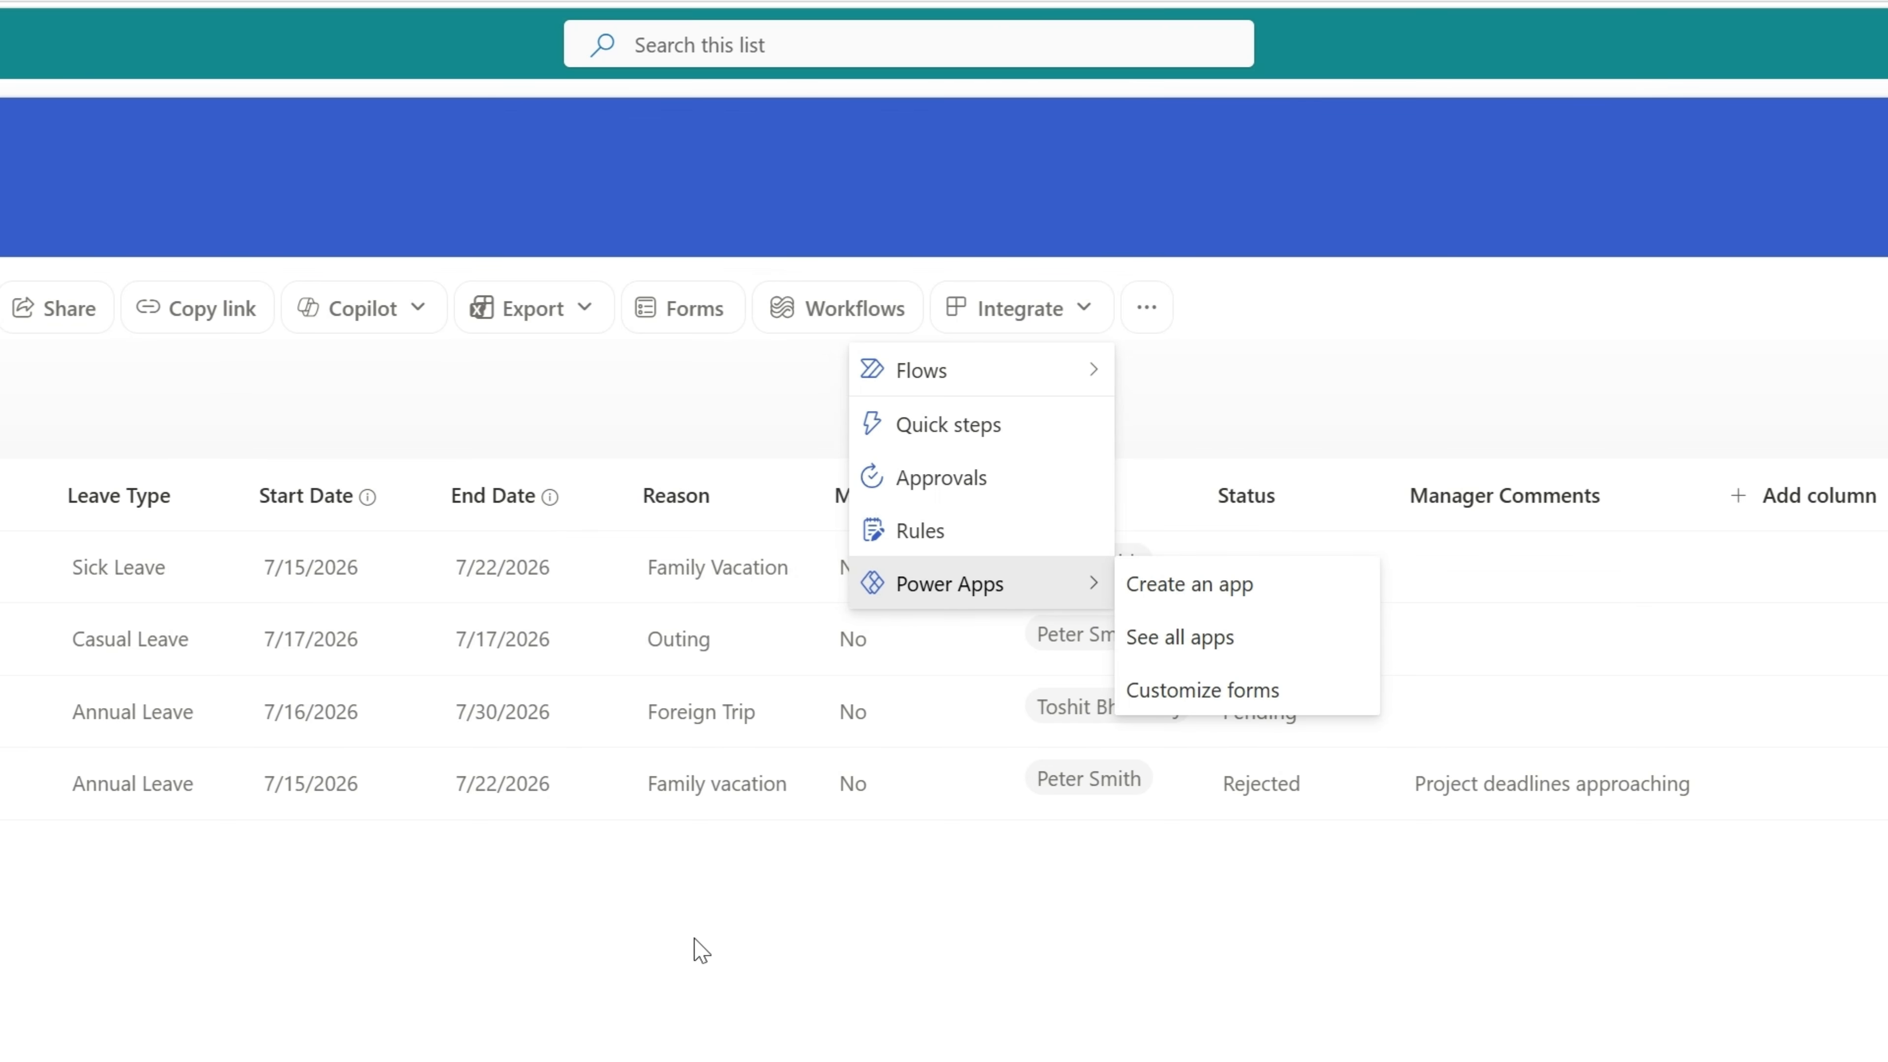
{"action": "left_click", "coordinate": [1205, 691]}
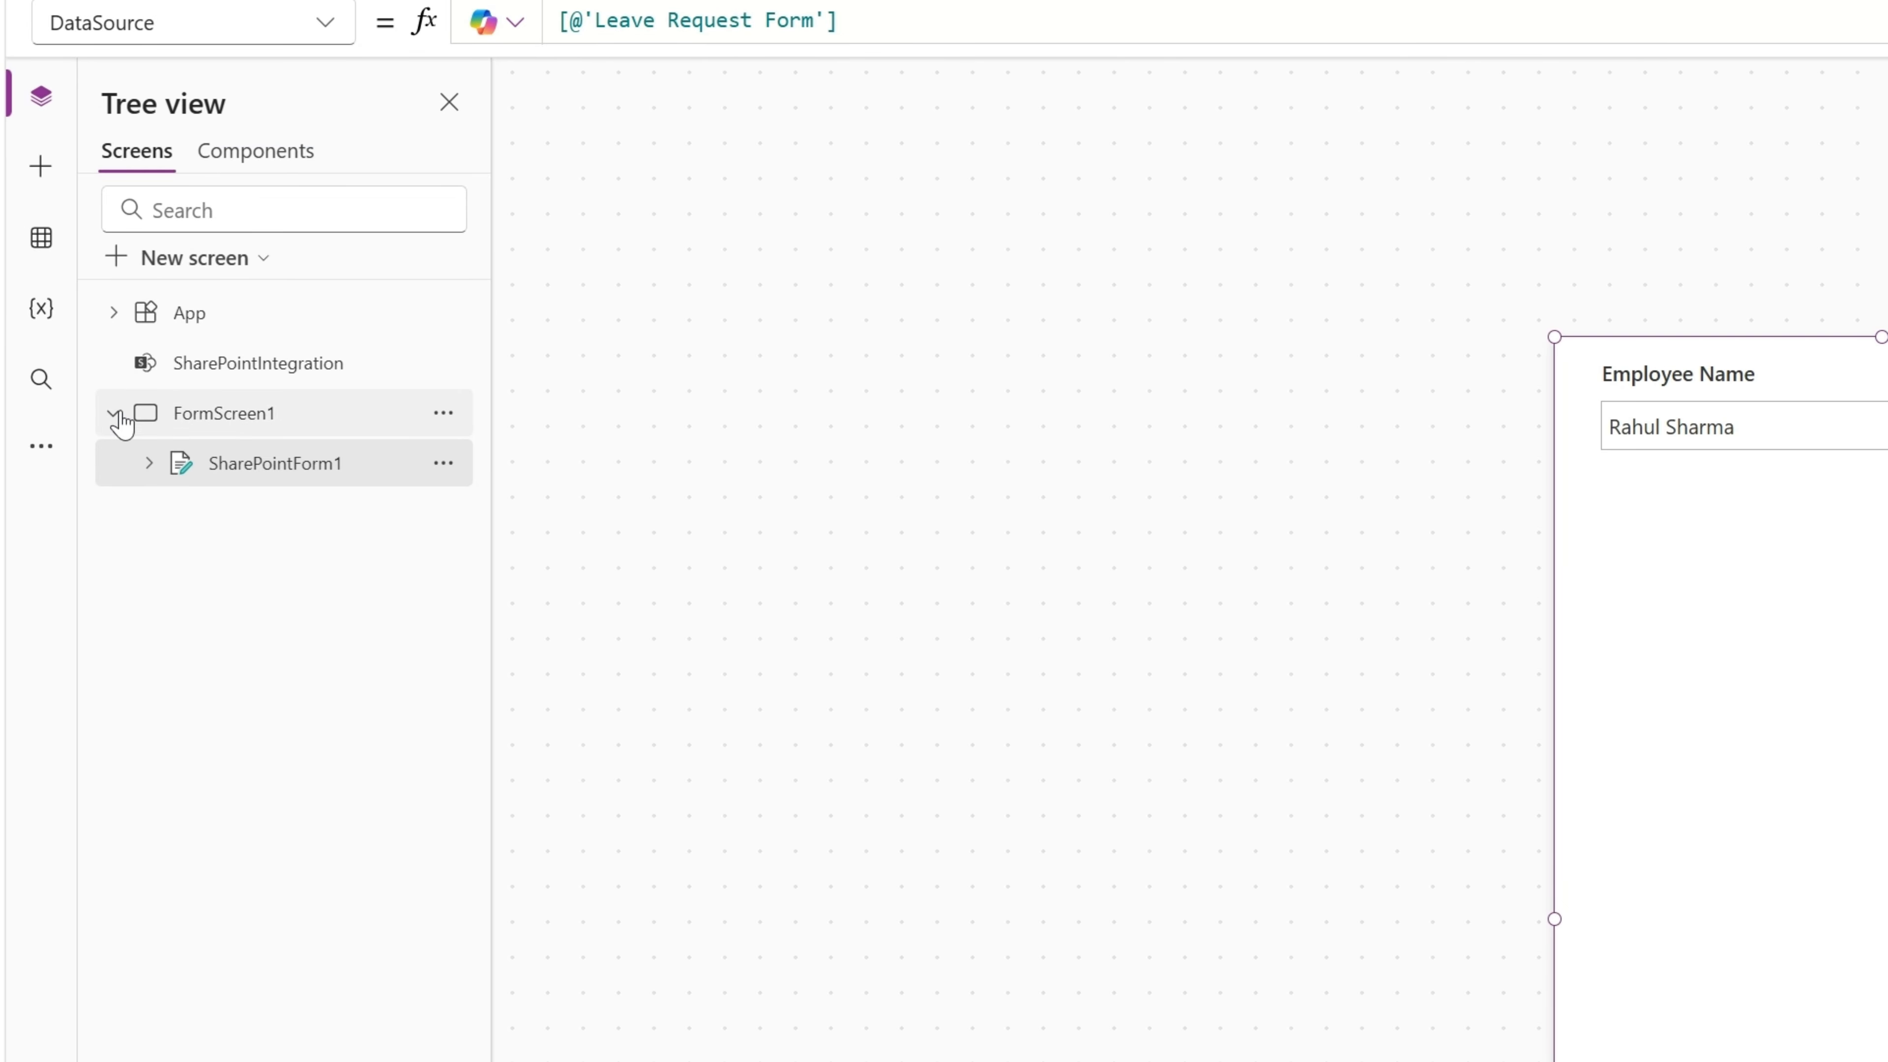
Select FormScreen1, then SharePointForm1, then SharePointIntegration in the Tree view
{"action": "left_click", "coordinate": [227, 418]}
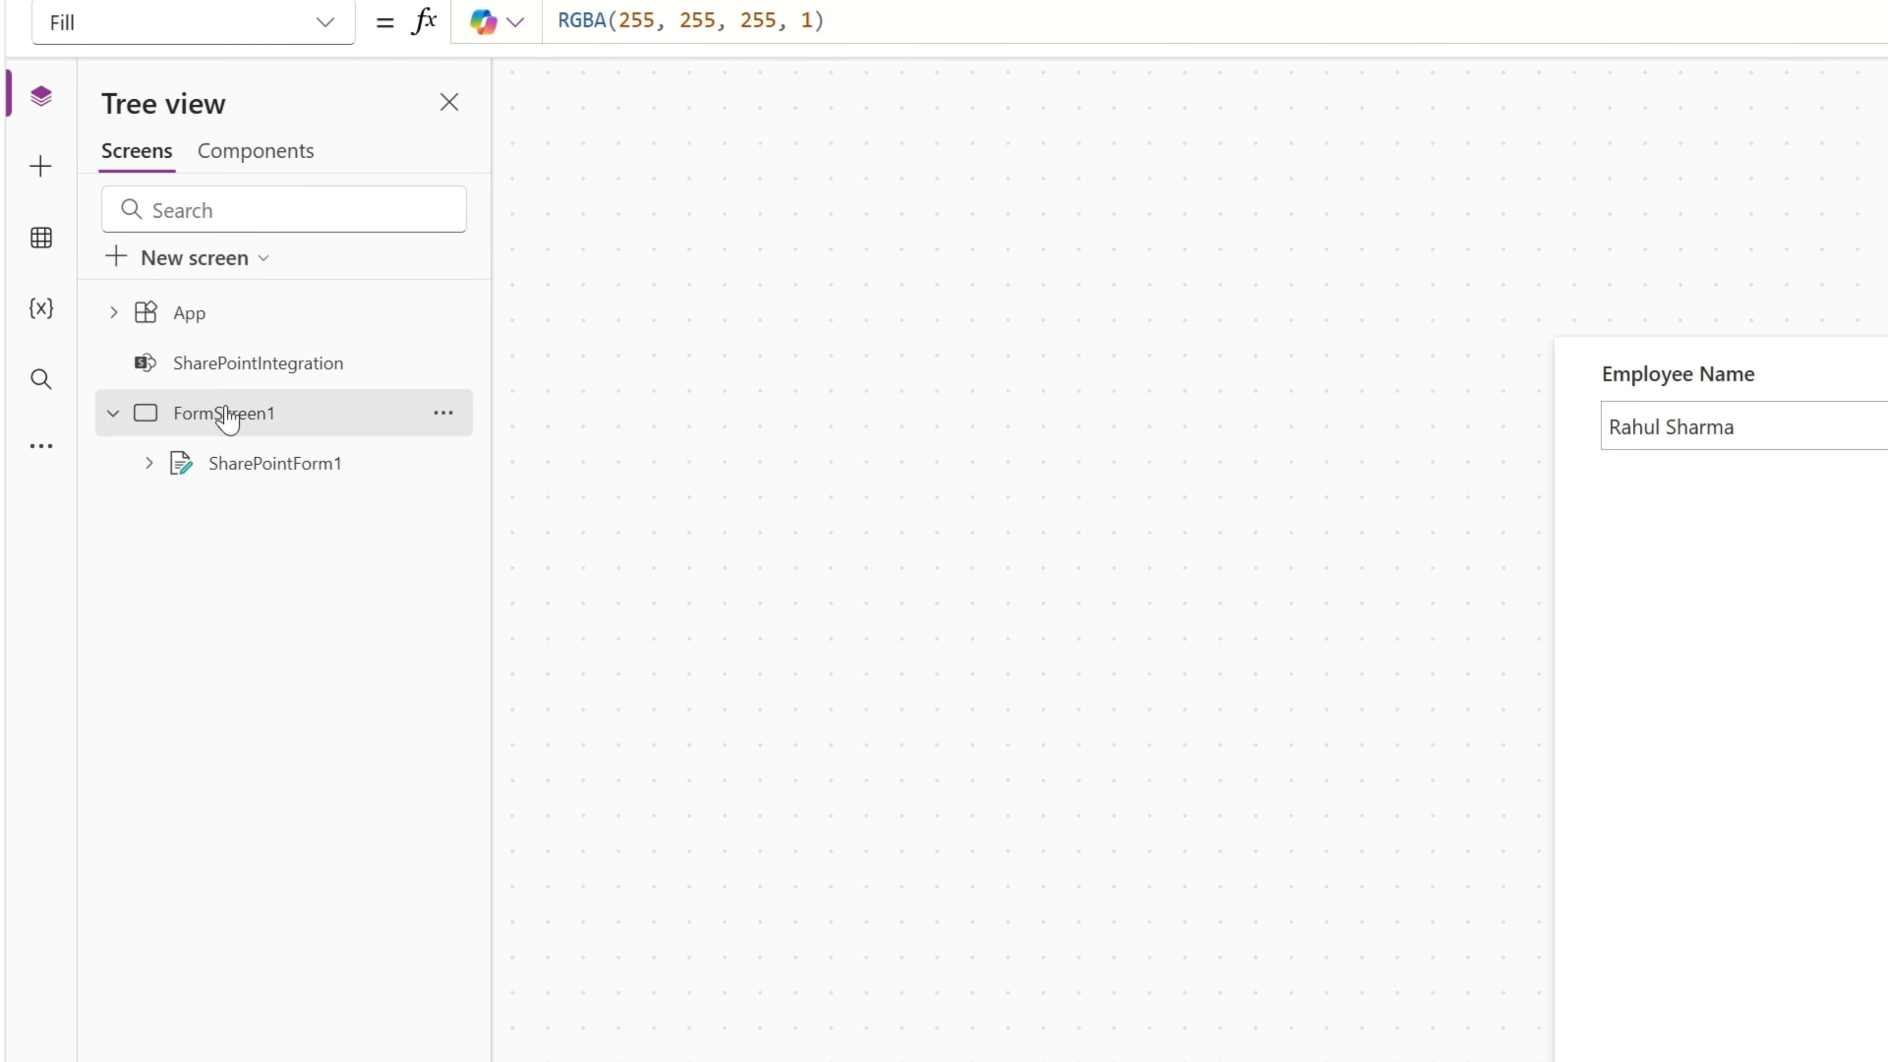
{"action": "left_click", "coordinate": [254, 486]}
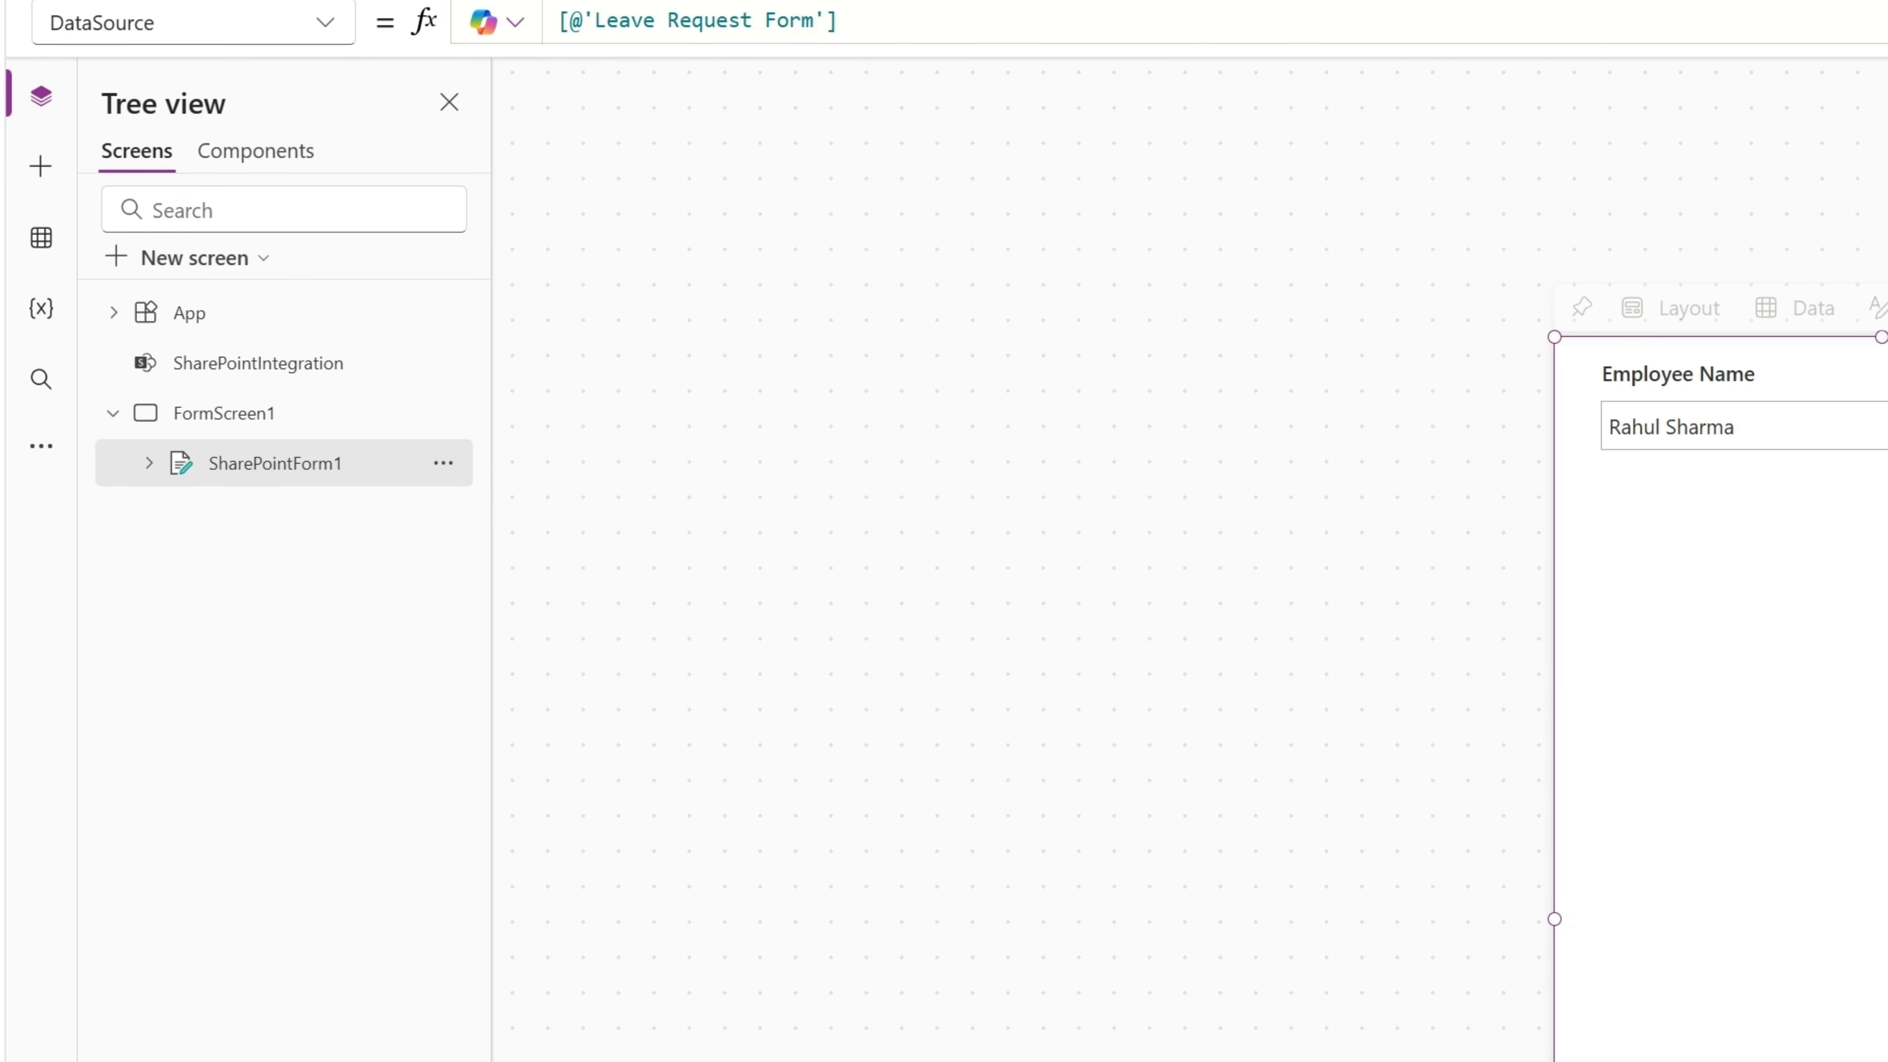
{"action": "left_click", "coordinate": [247, 376]}
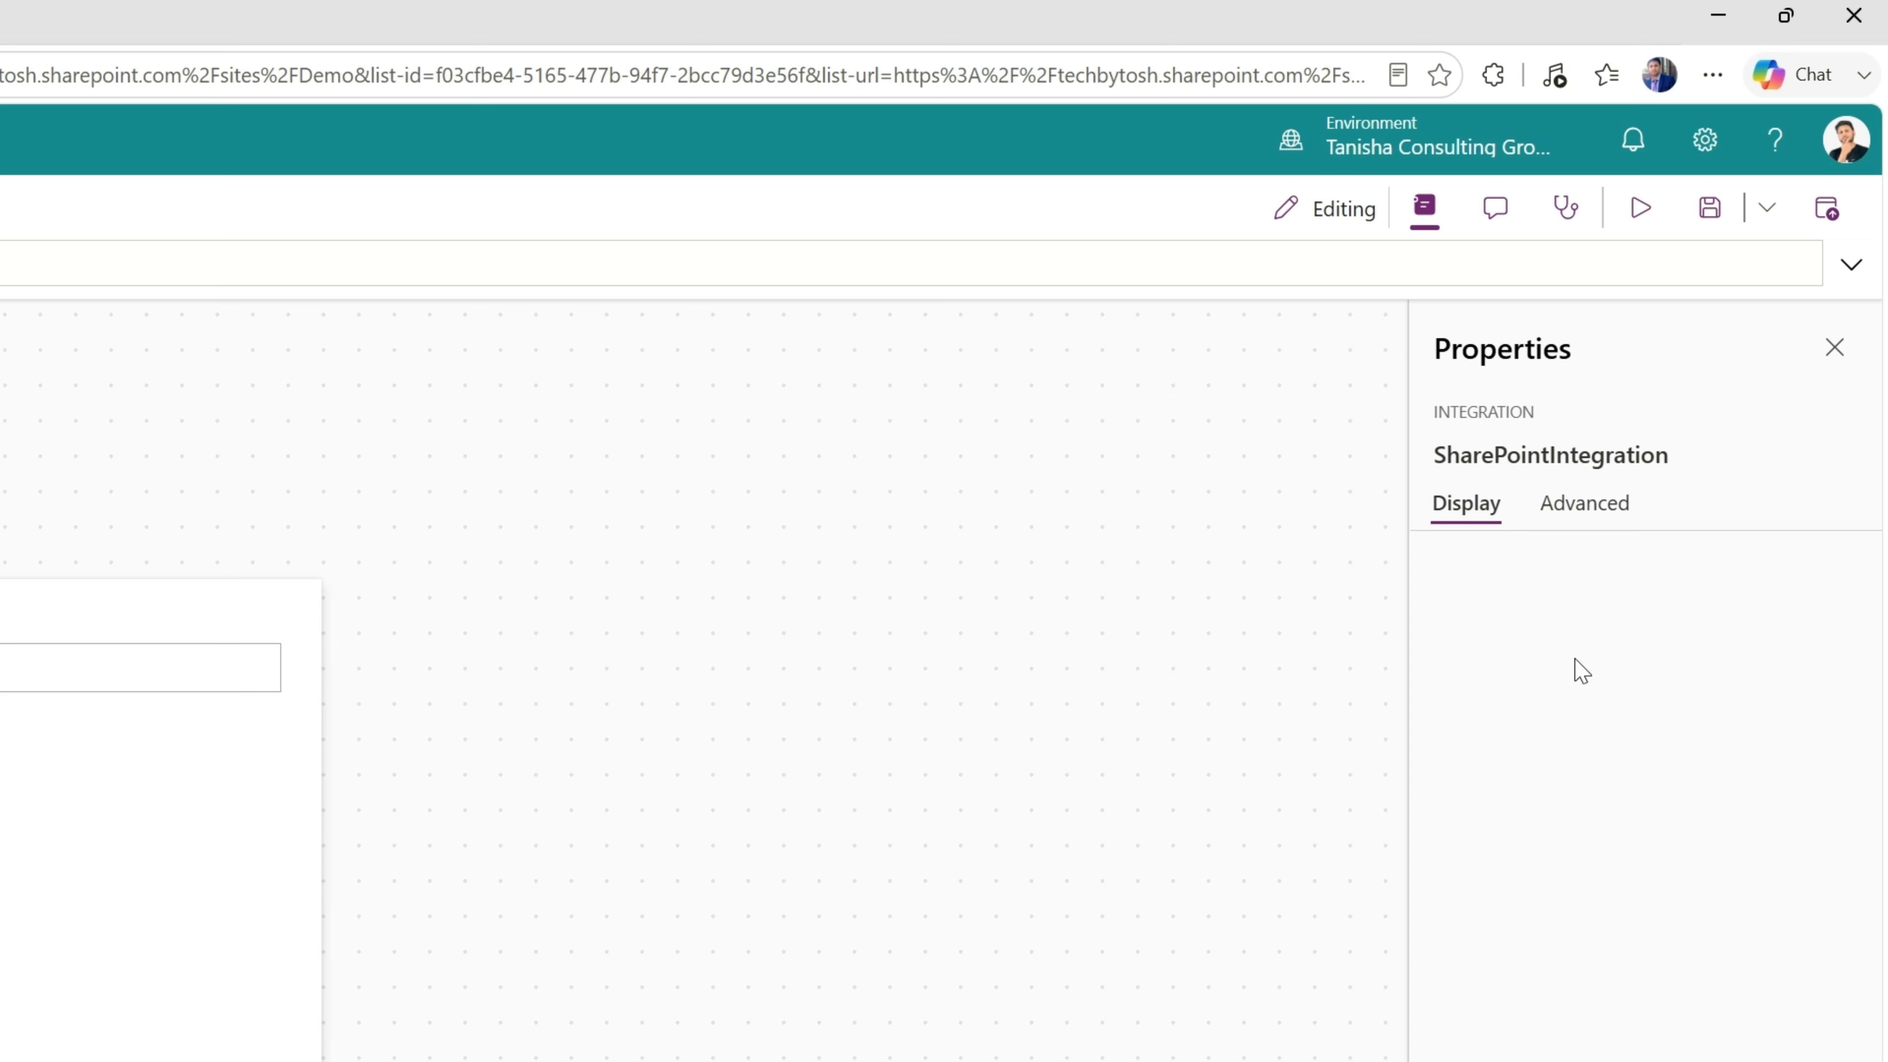
Switch the Properties pane to the Advanced tab
{"action": "left_click", "coordinate": [1579, 515]}
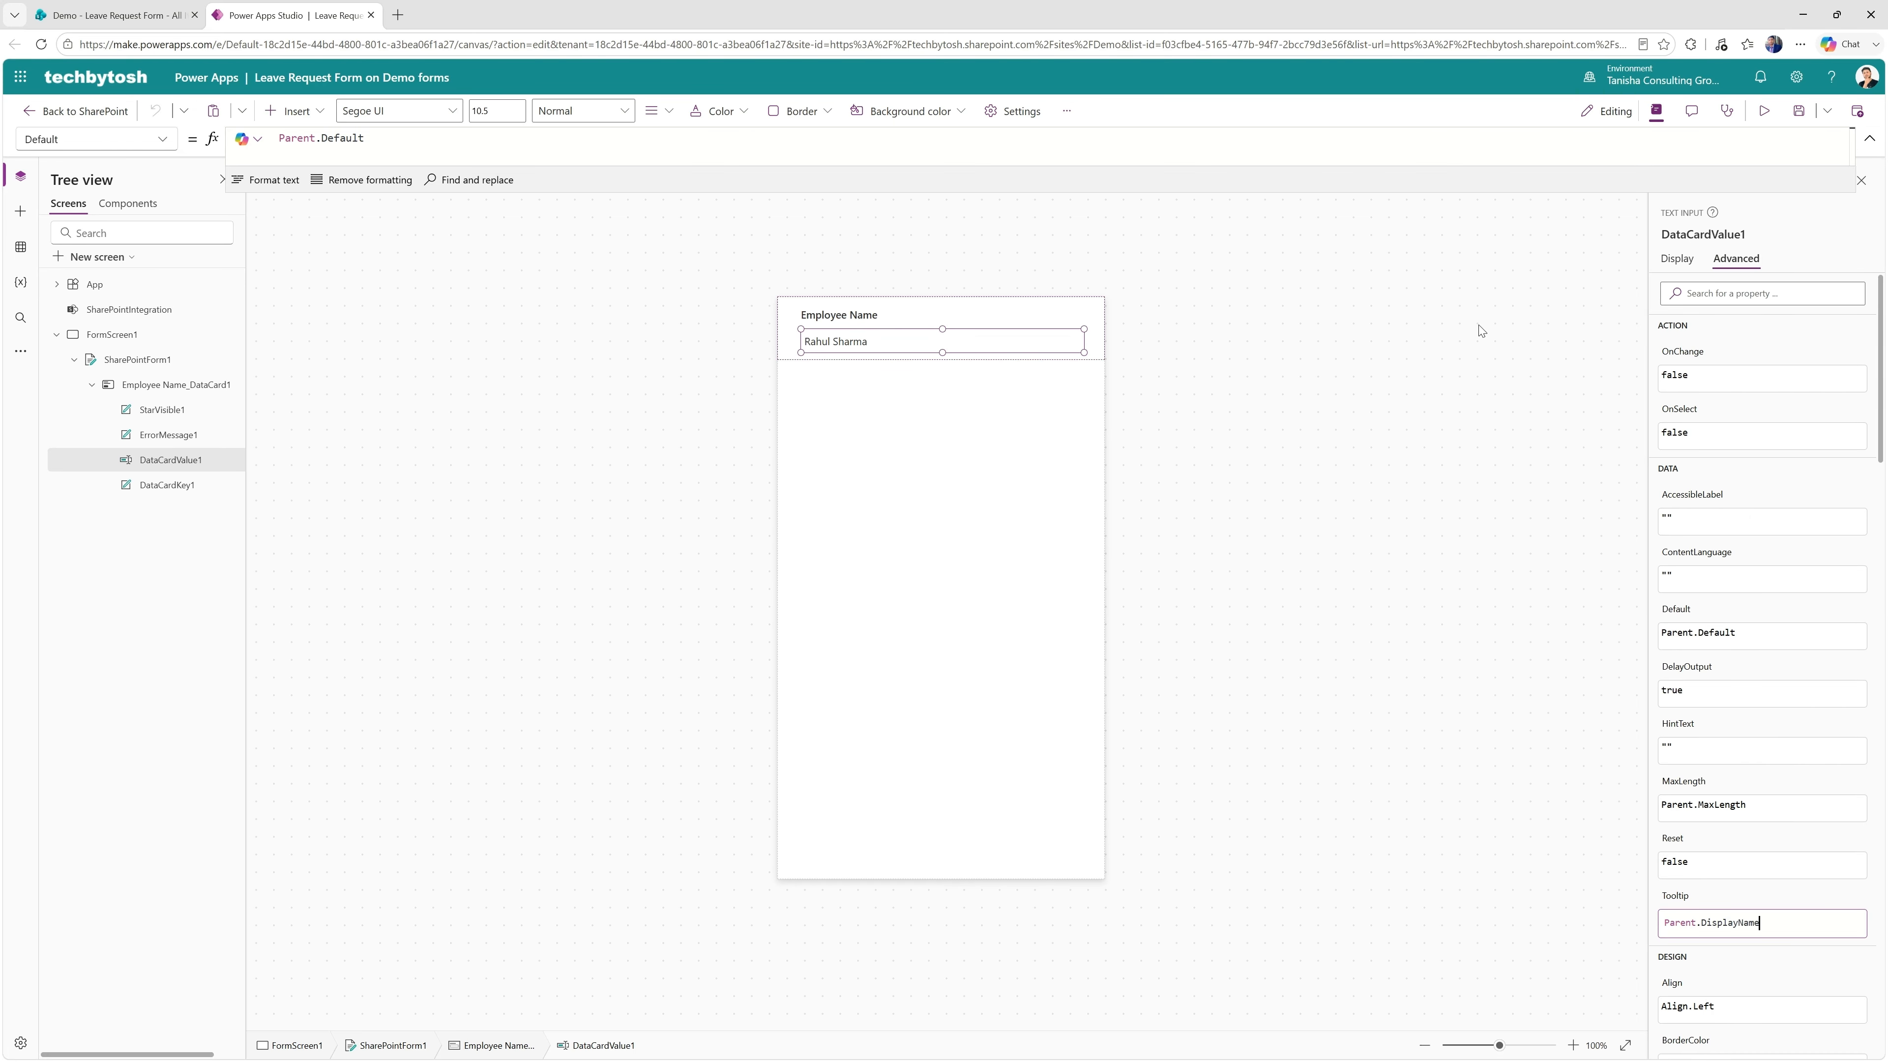
{"action": "left_click", "coordinate": [1762, 116]}
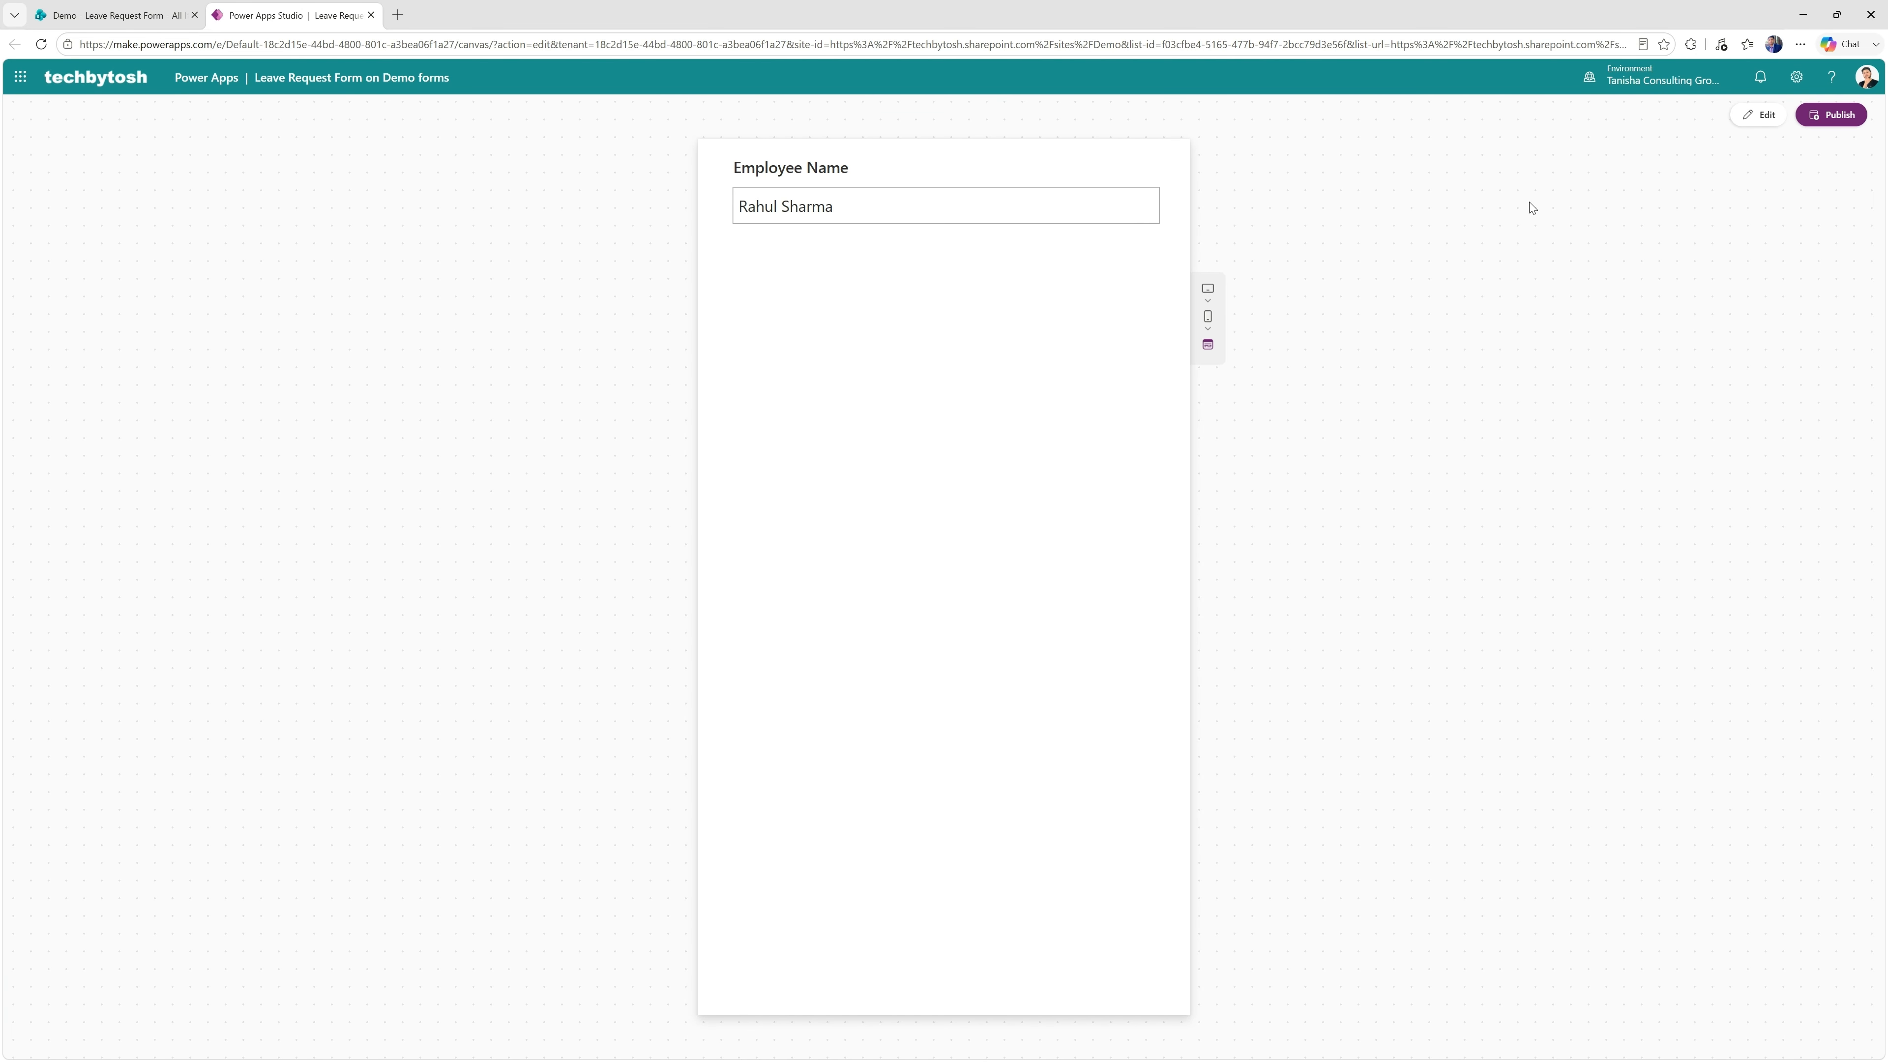
{"action": "left_click", "coordinate": [1754, 115]}
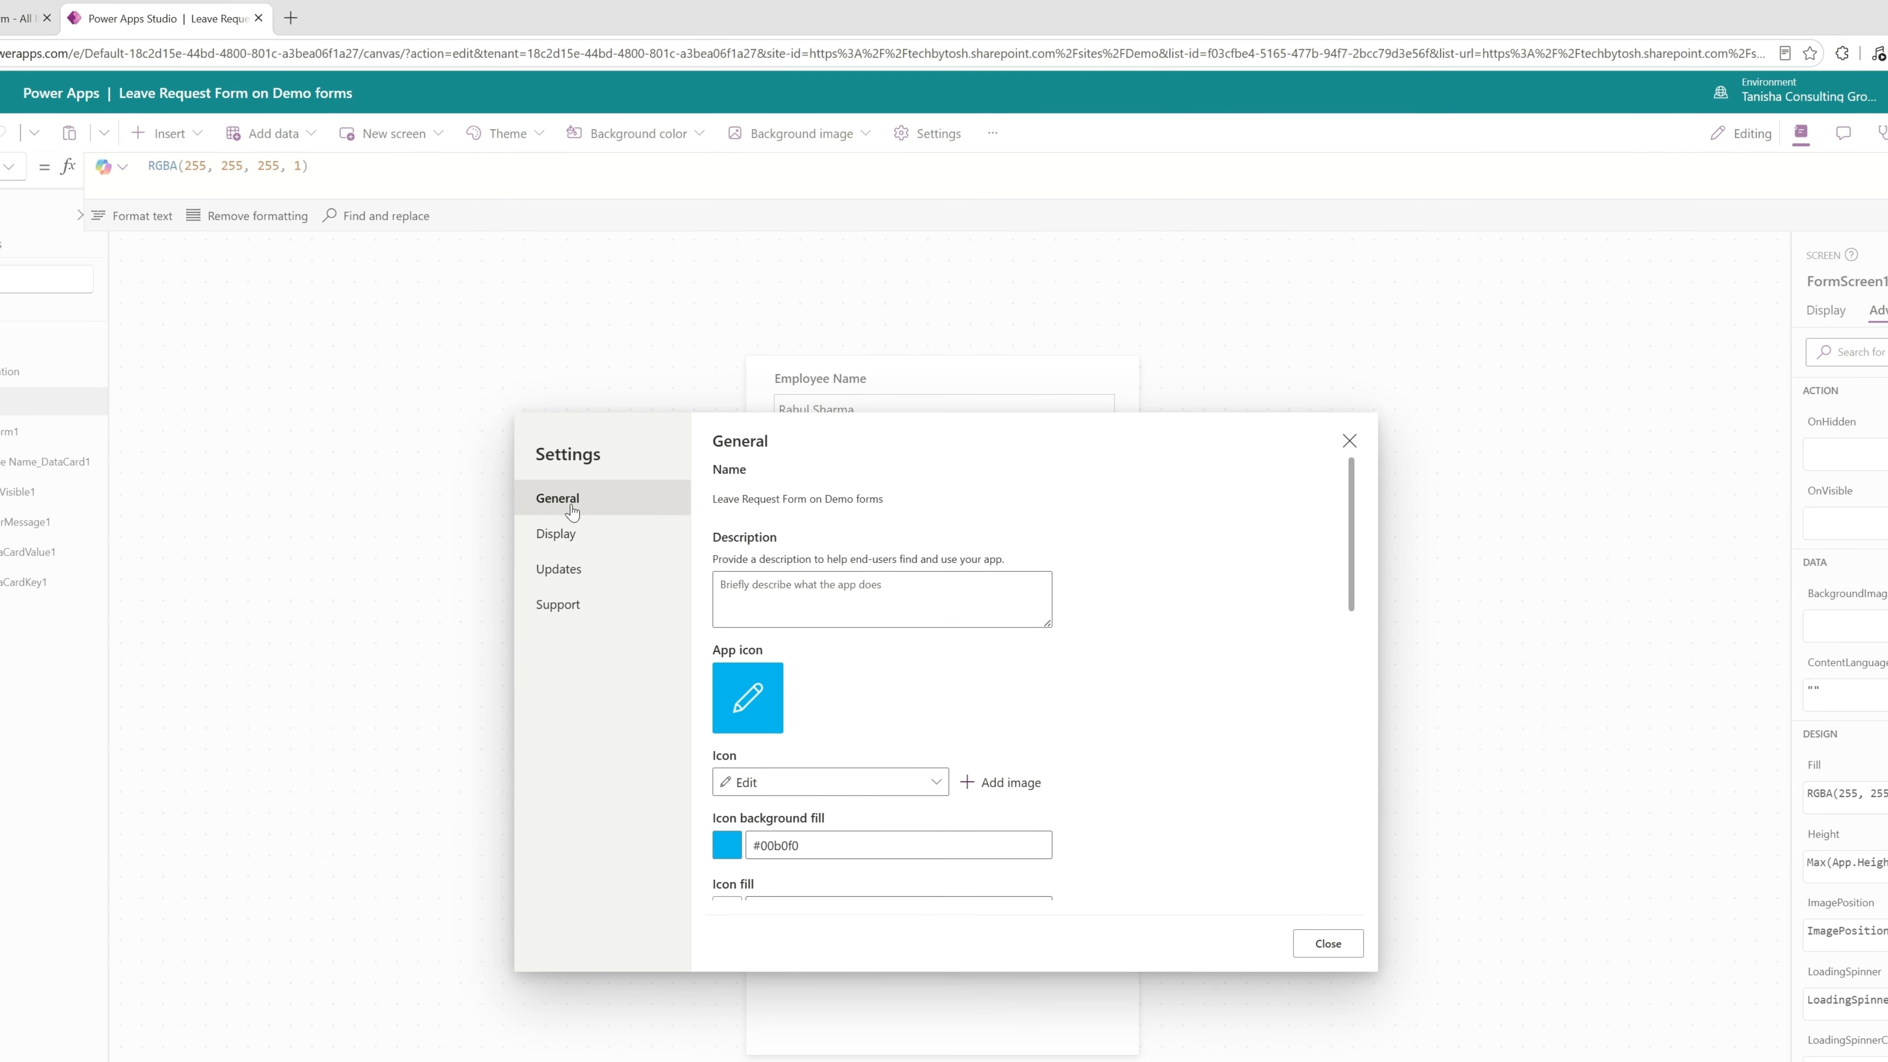
Change the app's display orientation from Portrait to Landscape, confirm it, and close Settings
{"action": "left_click", "coordinate": [555, 535]}
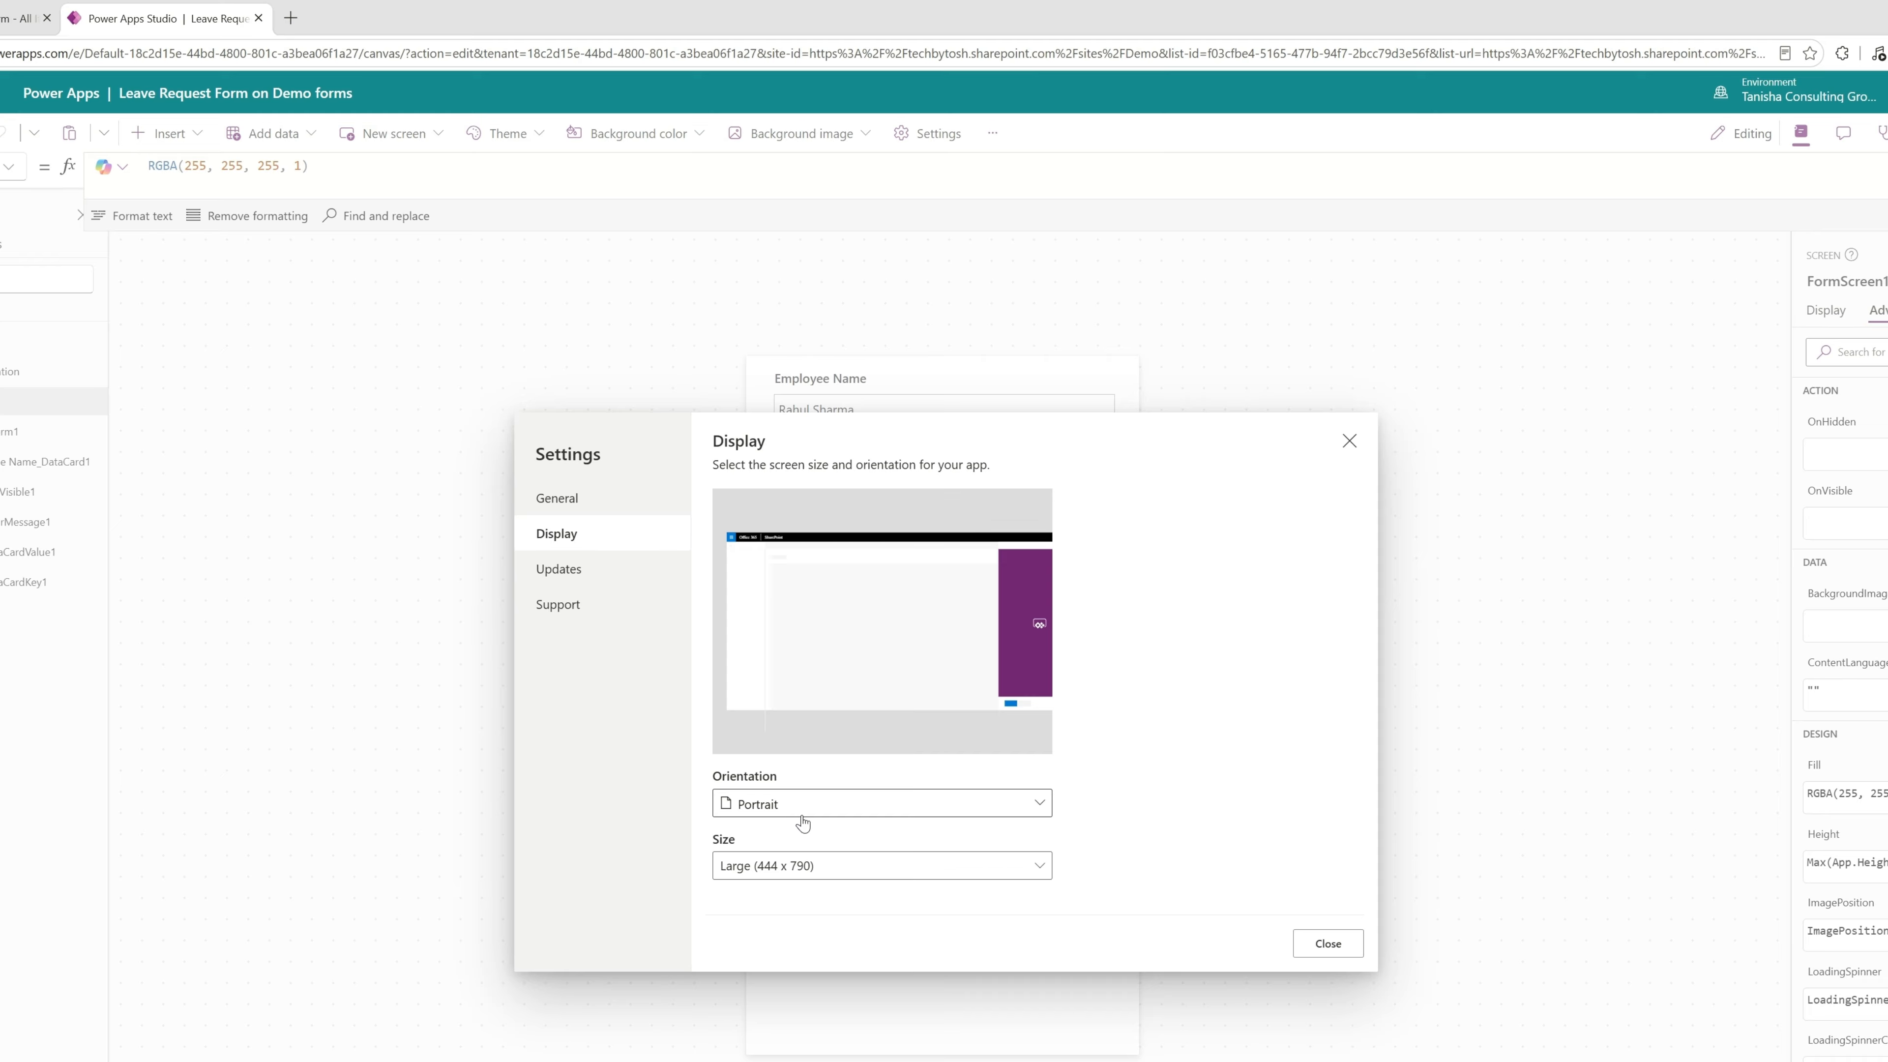
{"action": "left_click", "coordinate": [836, 813]}
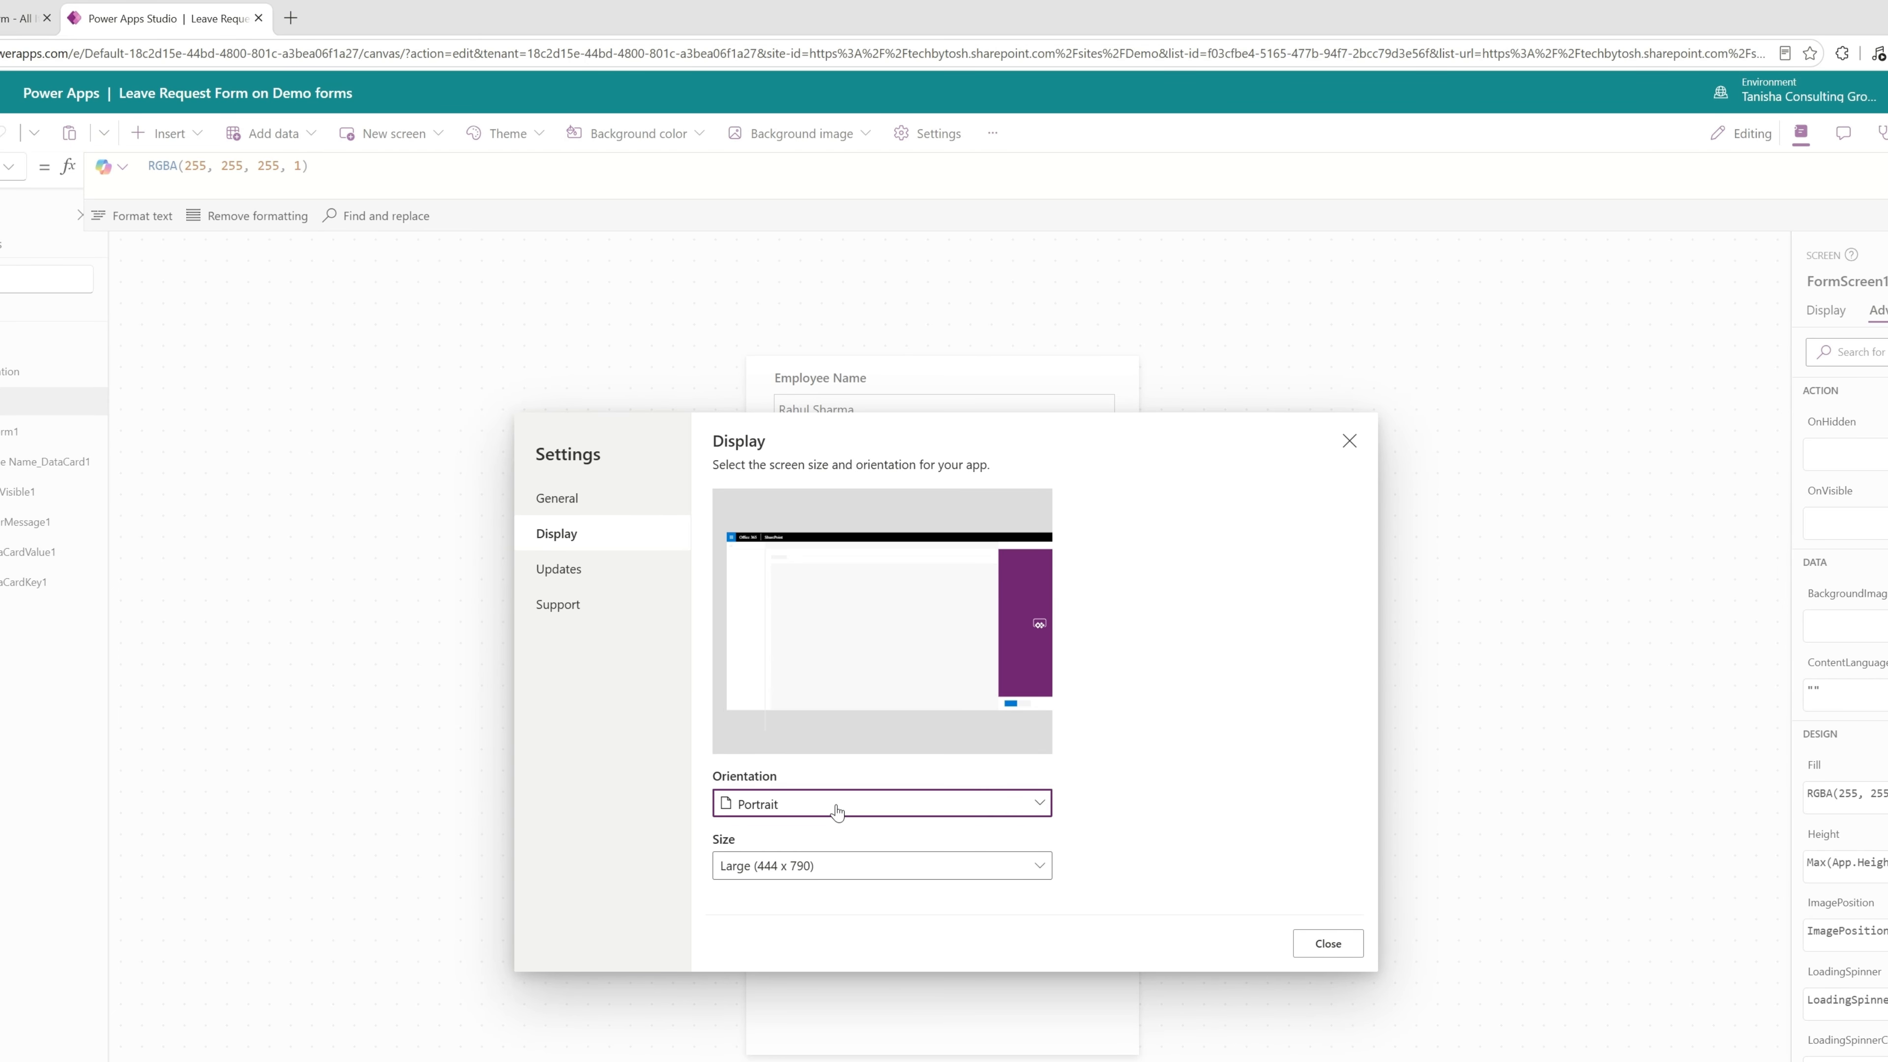
{"action": "left_click", "coordinate": [783, 837]}
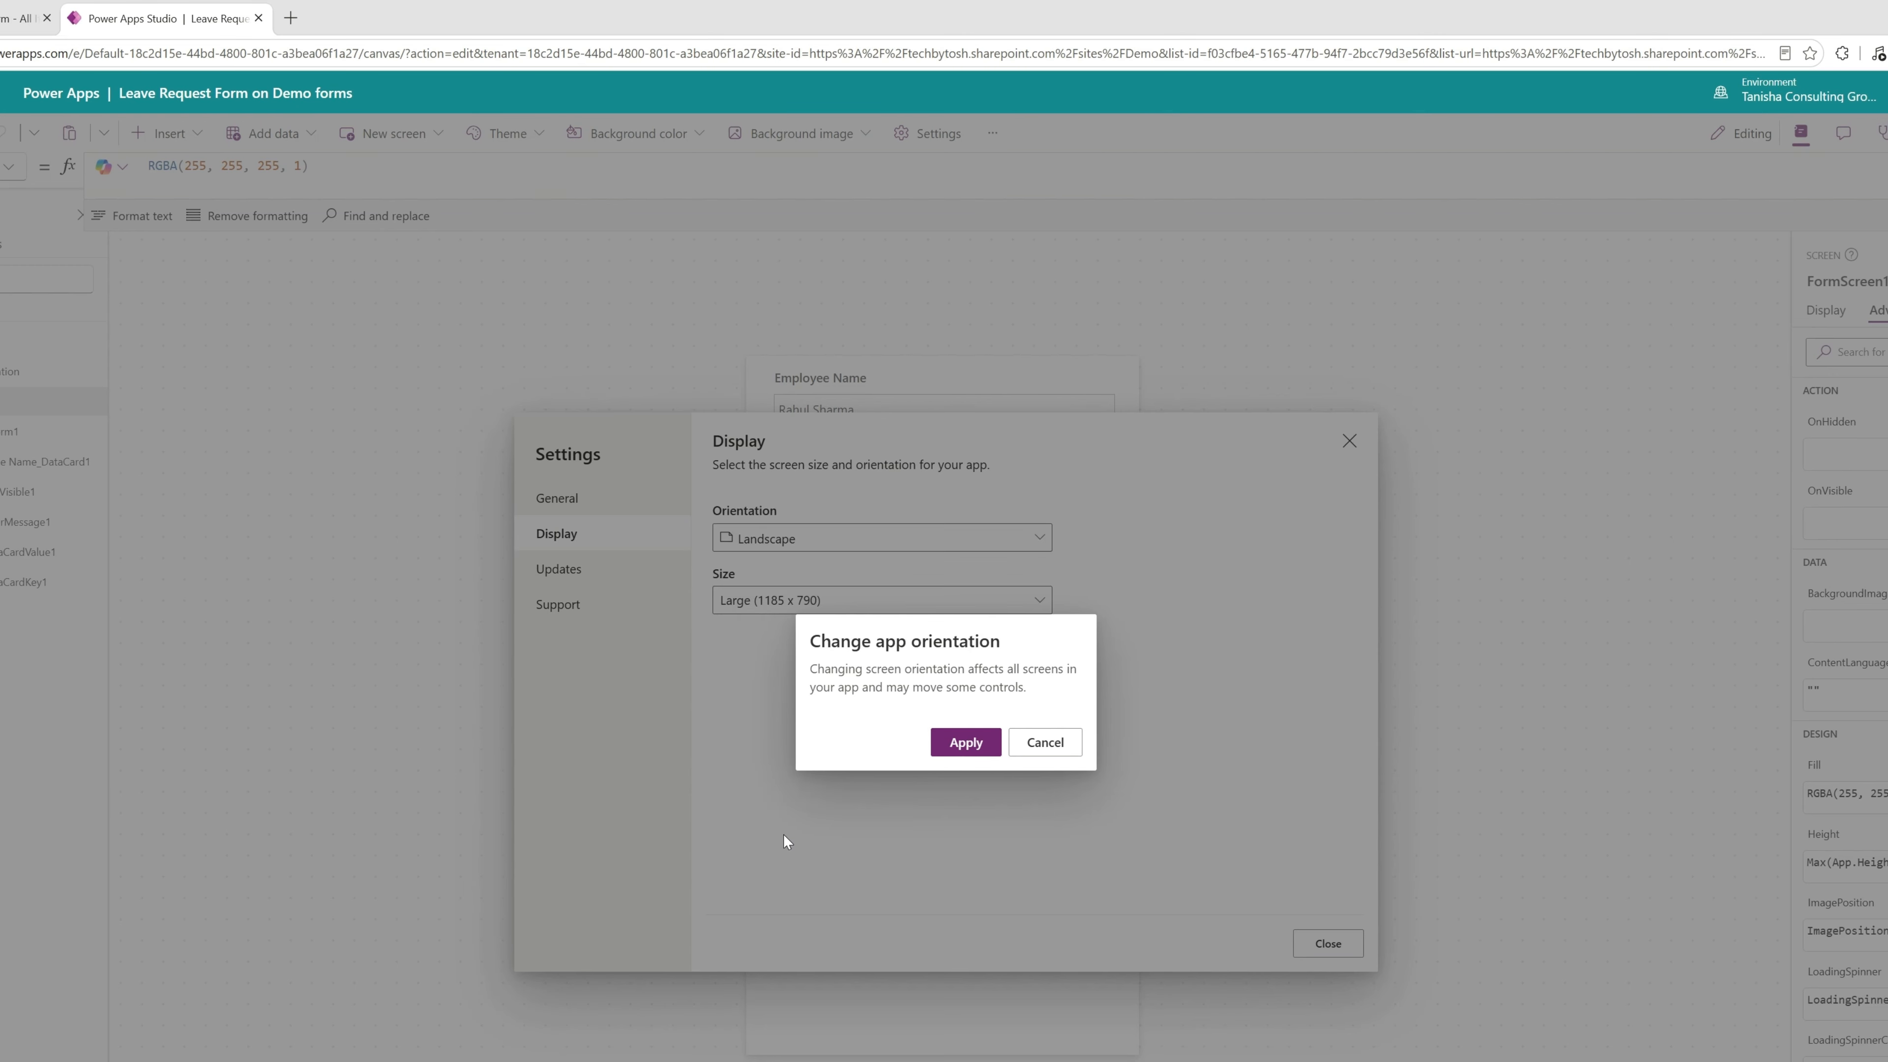
{"action": "left_click", "coordinate": [964, 744]}
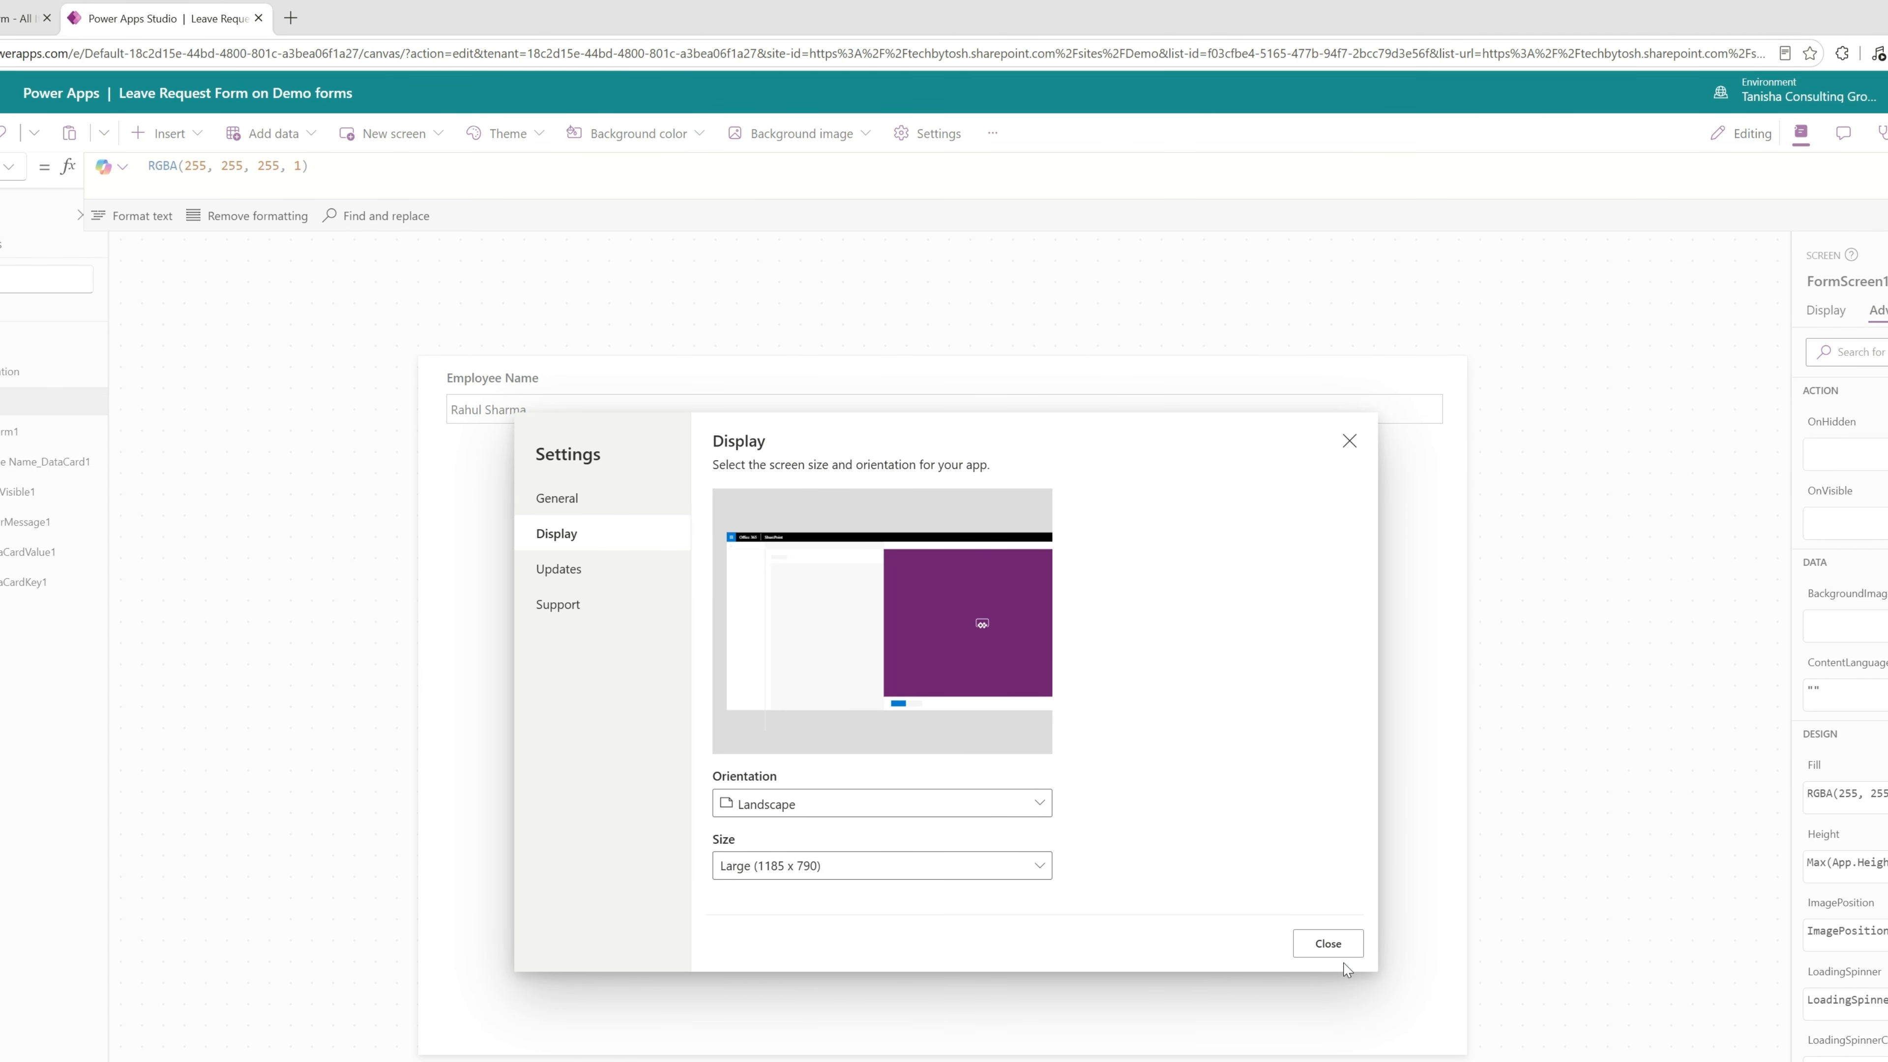
{"action": "left_click", "coordinate": [1306, 943]}
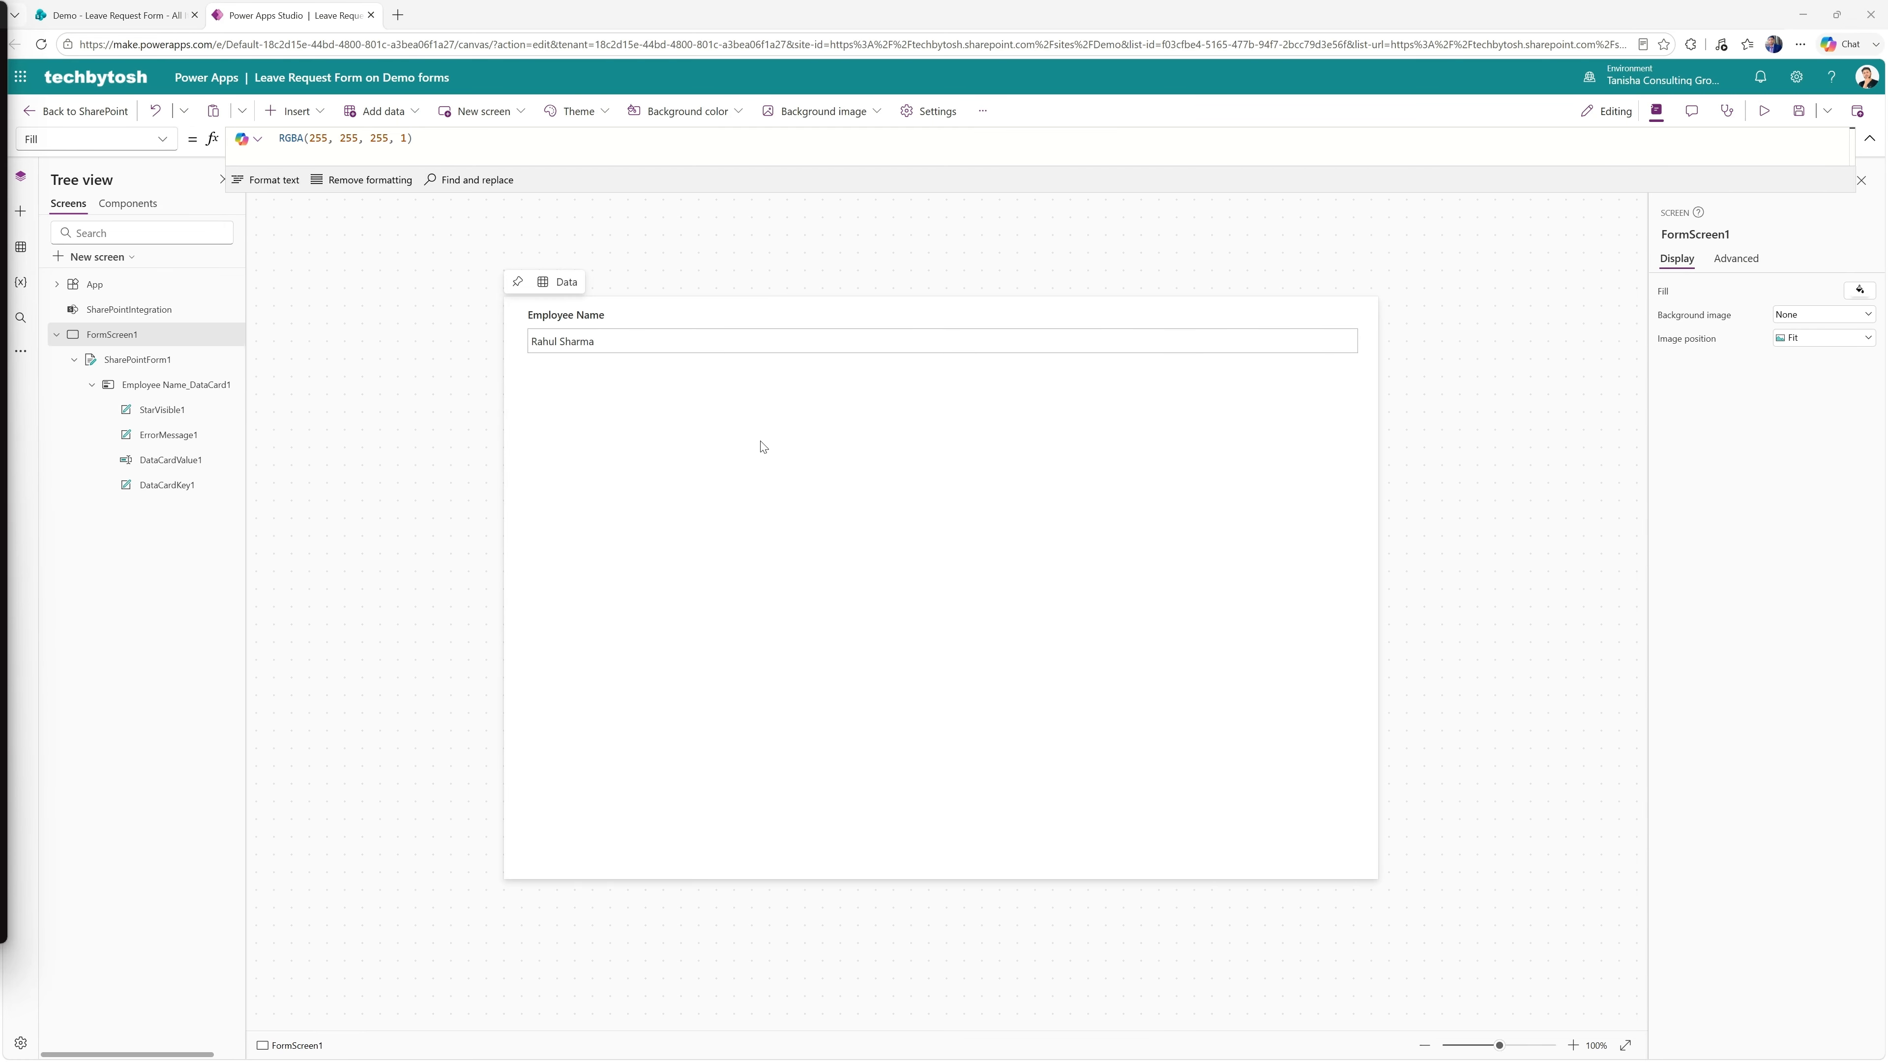
{"action": "left_click", "coordinate": [168, 361]}
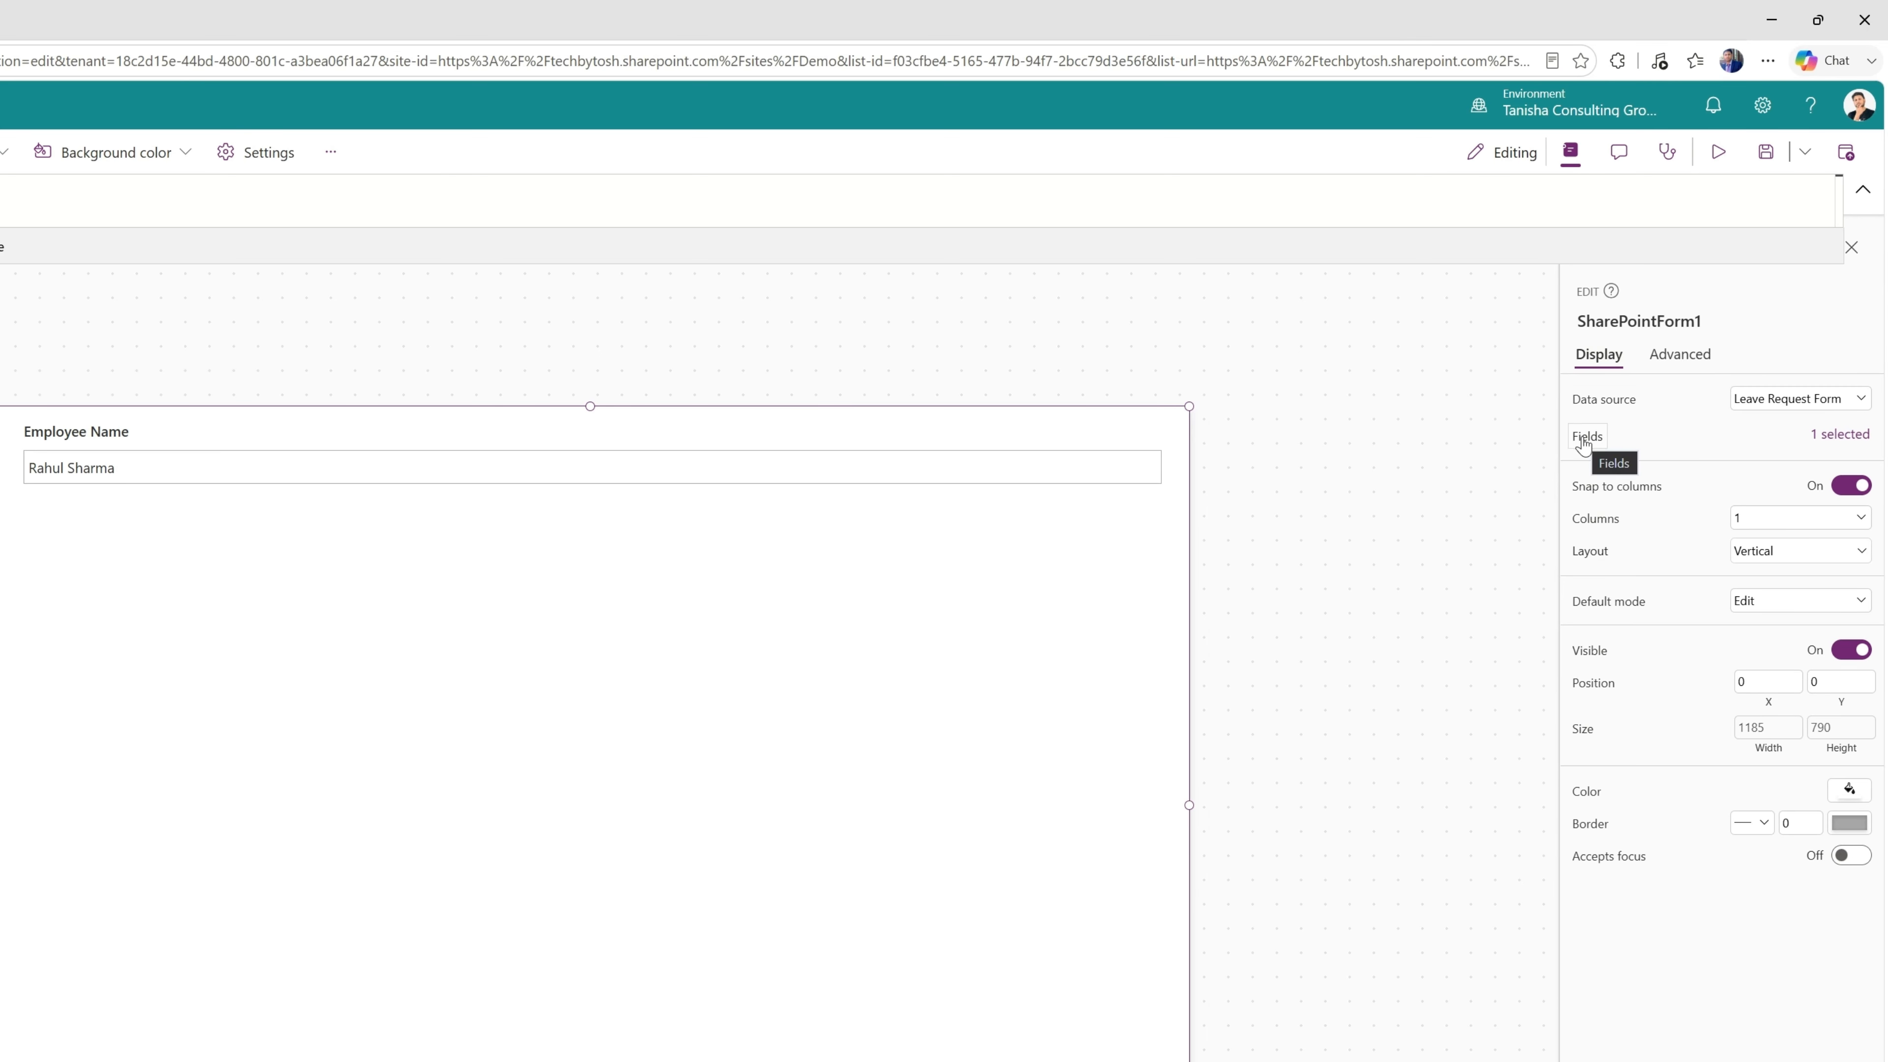
{"action": "left_click", "coordinate": [1833, 442]}
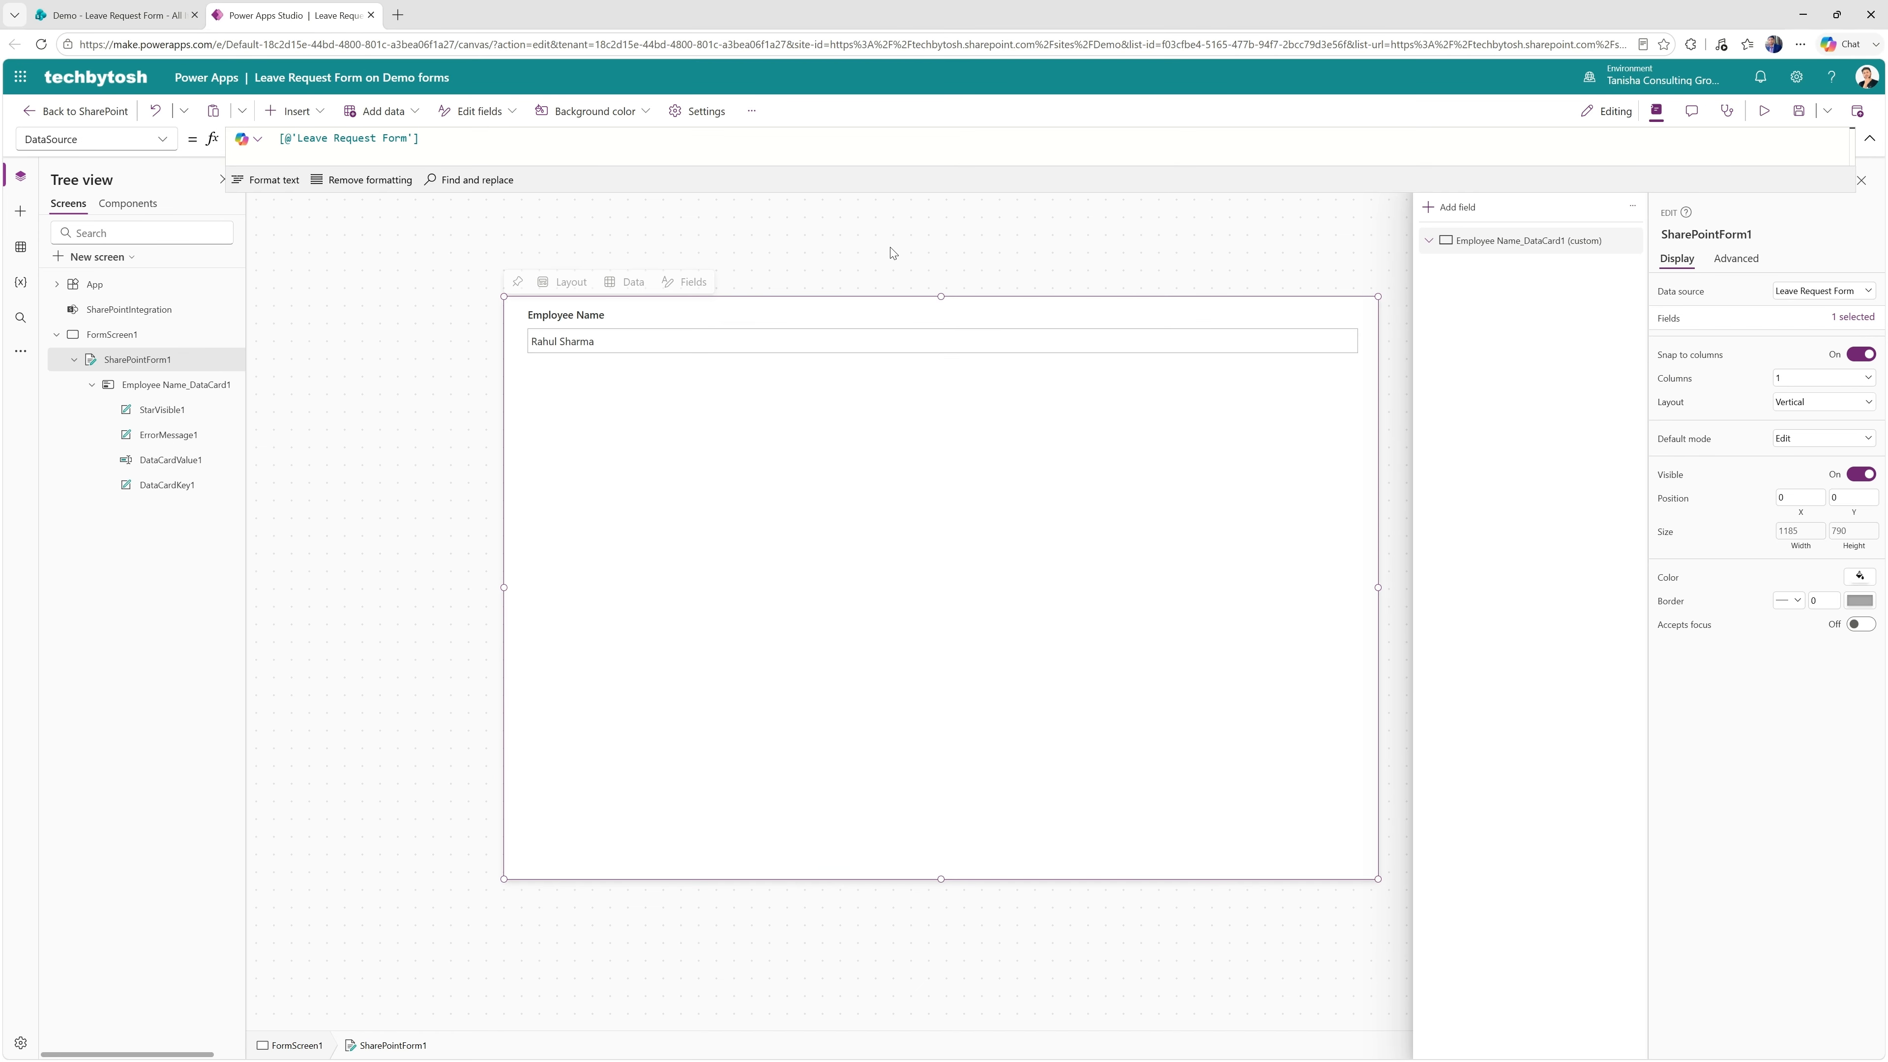
{"action": "left_click", "coordinate": [891, 253]}
{"action": "left_click", "coordinate": [122, 359]}
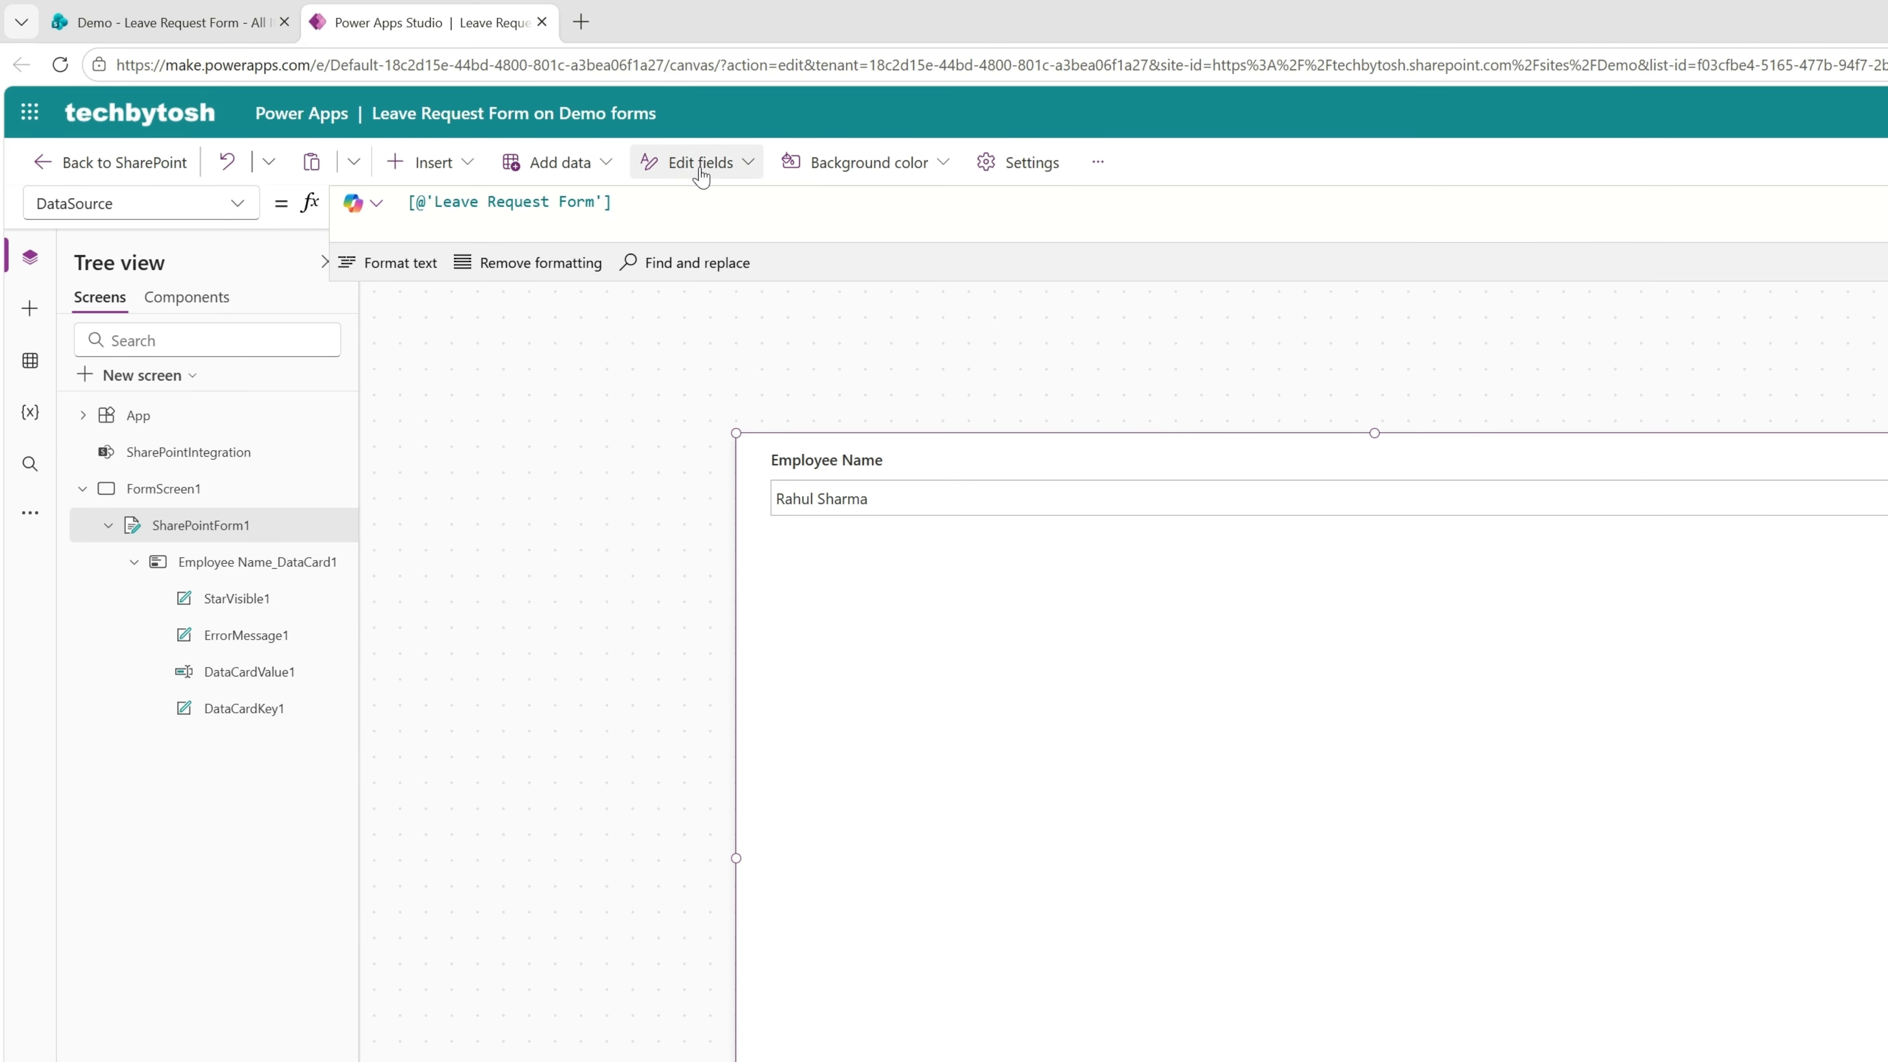
Open the form's Add field list and tick Leave Type and Medical Certificate
{"action": "left_click", "coordinate": [747, 165]}
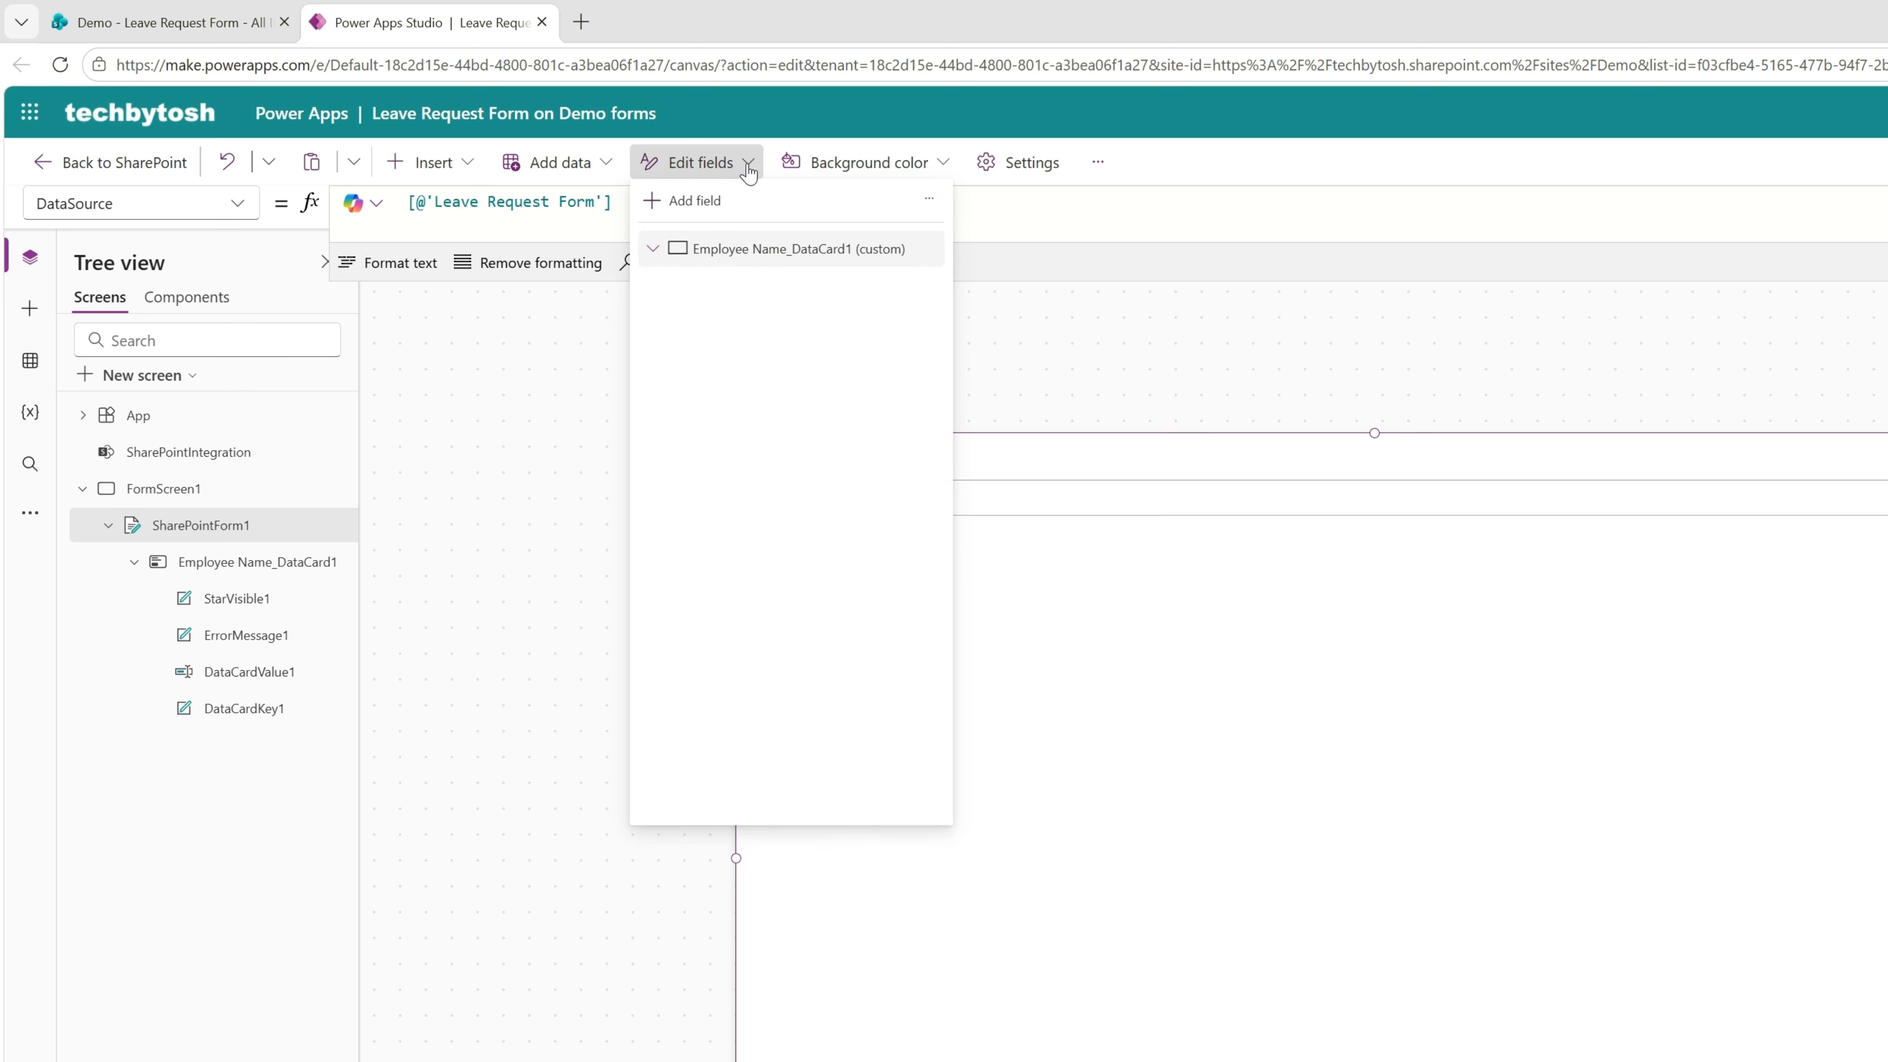
{"action": "left_click", "coordinate": [674, 207]}
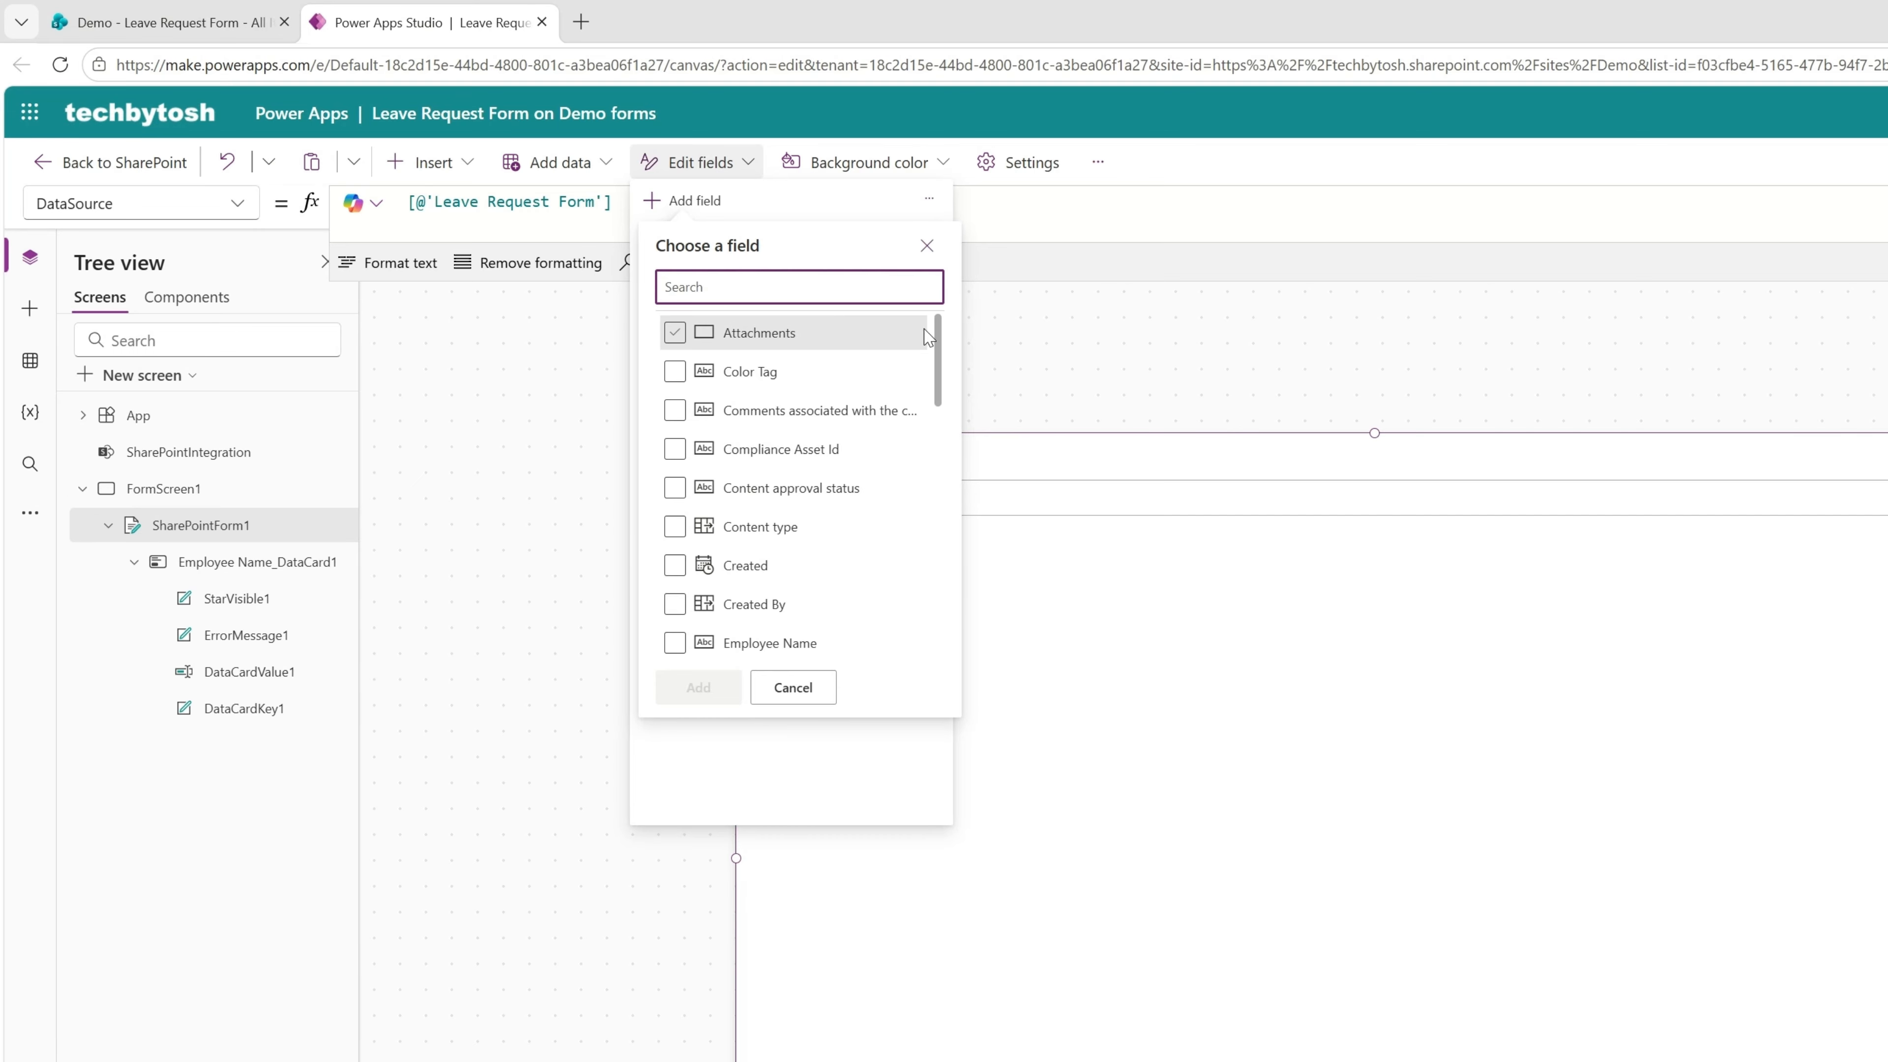
{"action": "left_click_drag", "start_coordinate": [937, 362], "coordinate": [937, 487]}
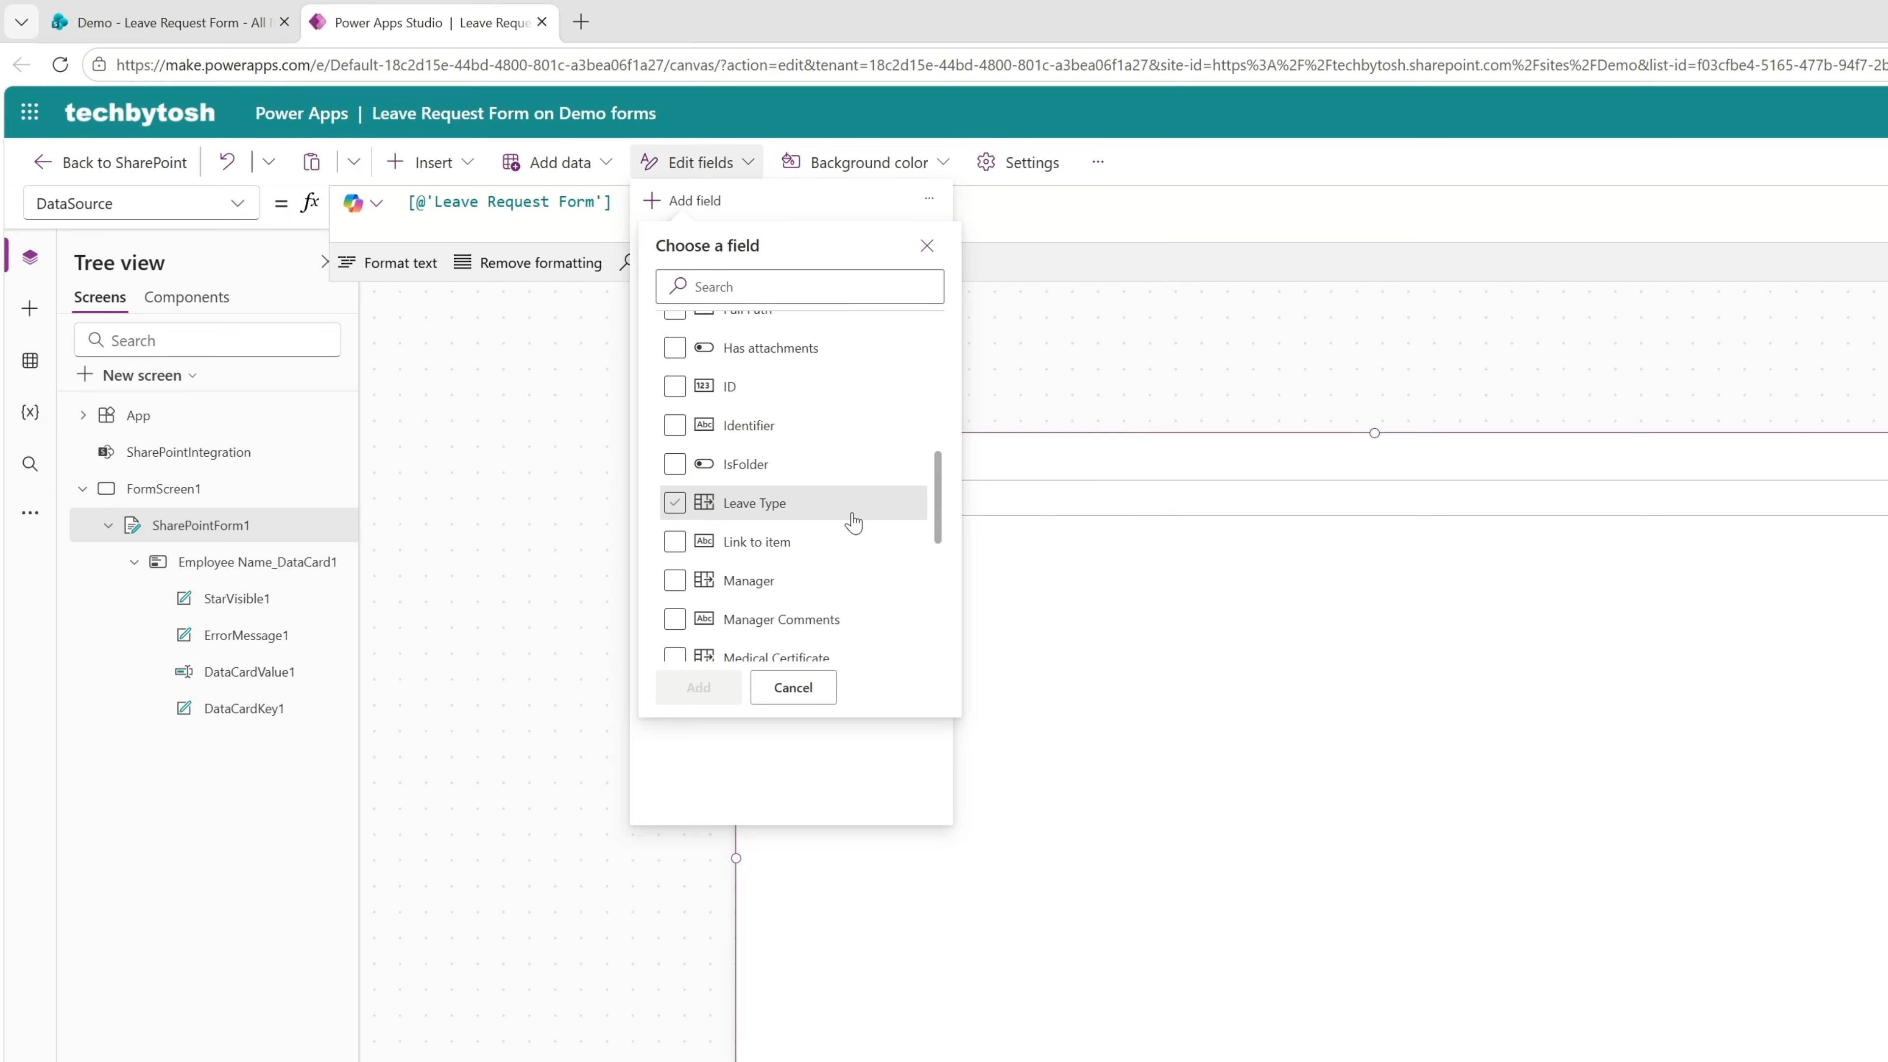
{"action": "left_click", "coordinate": [697, 513]}
{"action": "left_click", "coordinate": [697, 513]}
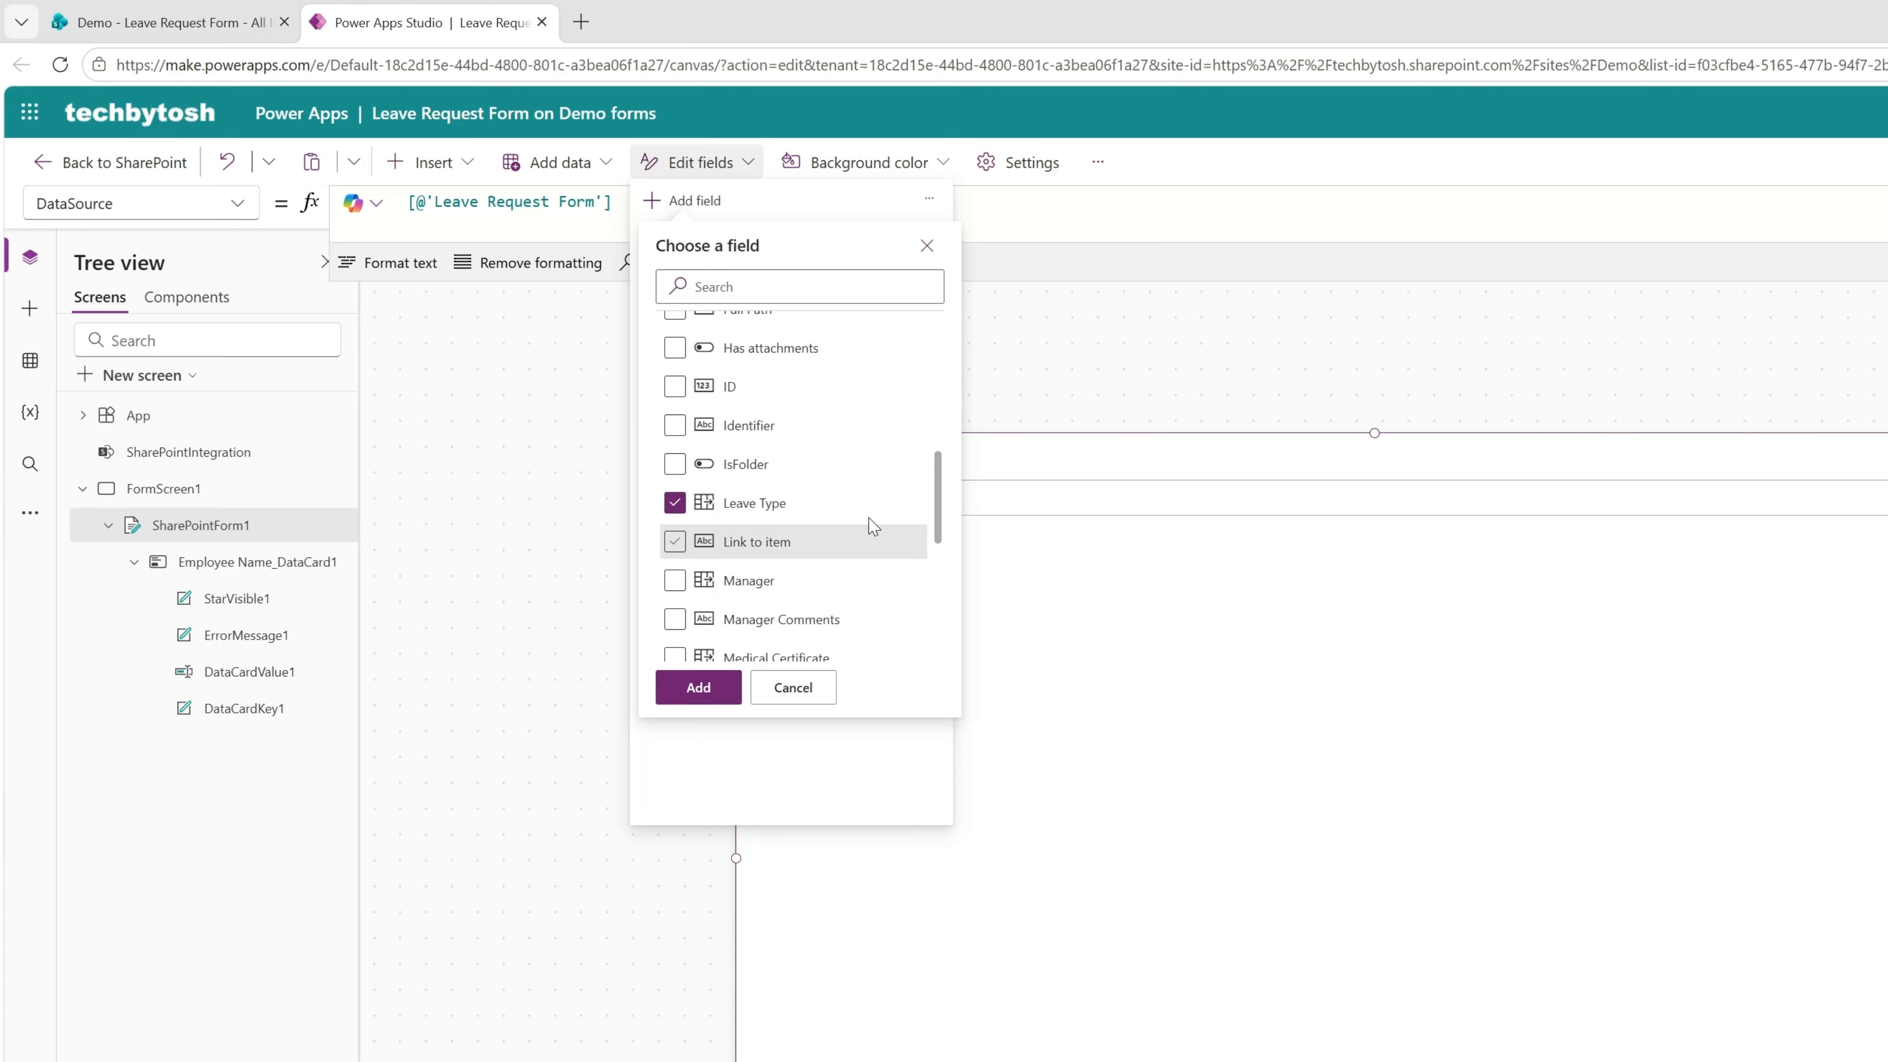
{"action": "left_click_drag", "start_coordinate": [941, 482], "coordinate": [938, 510]}
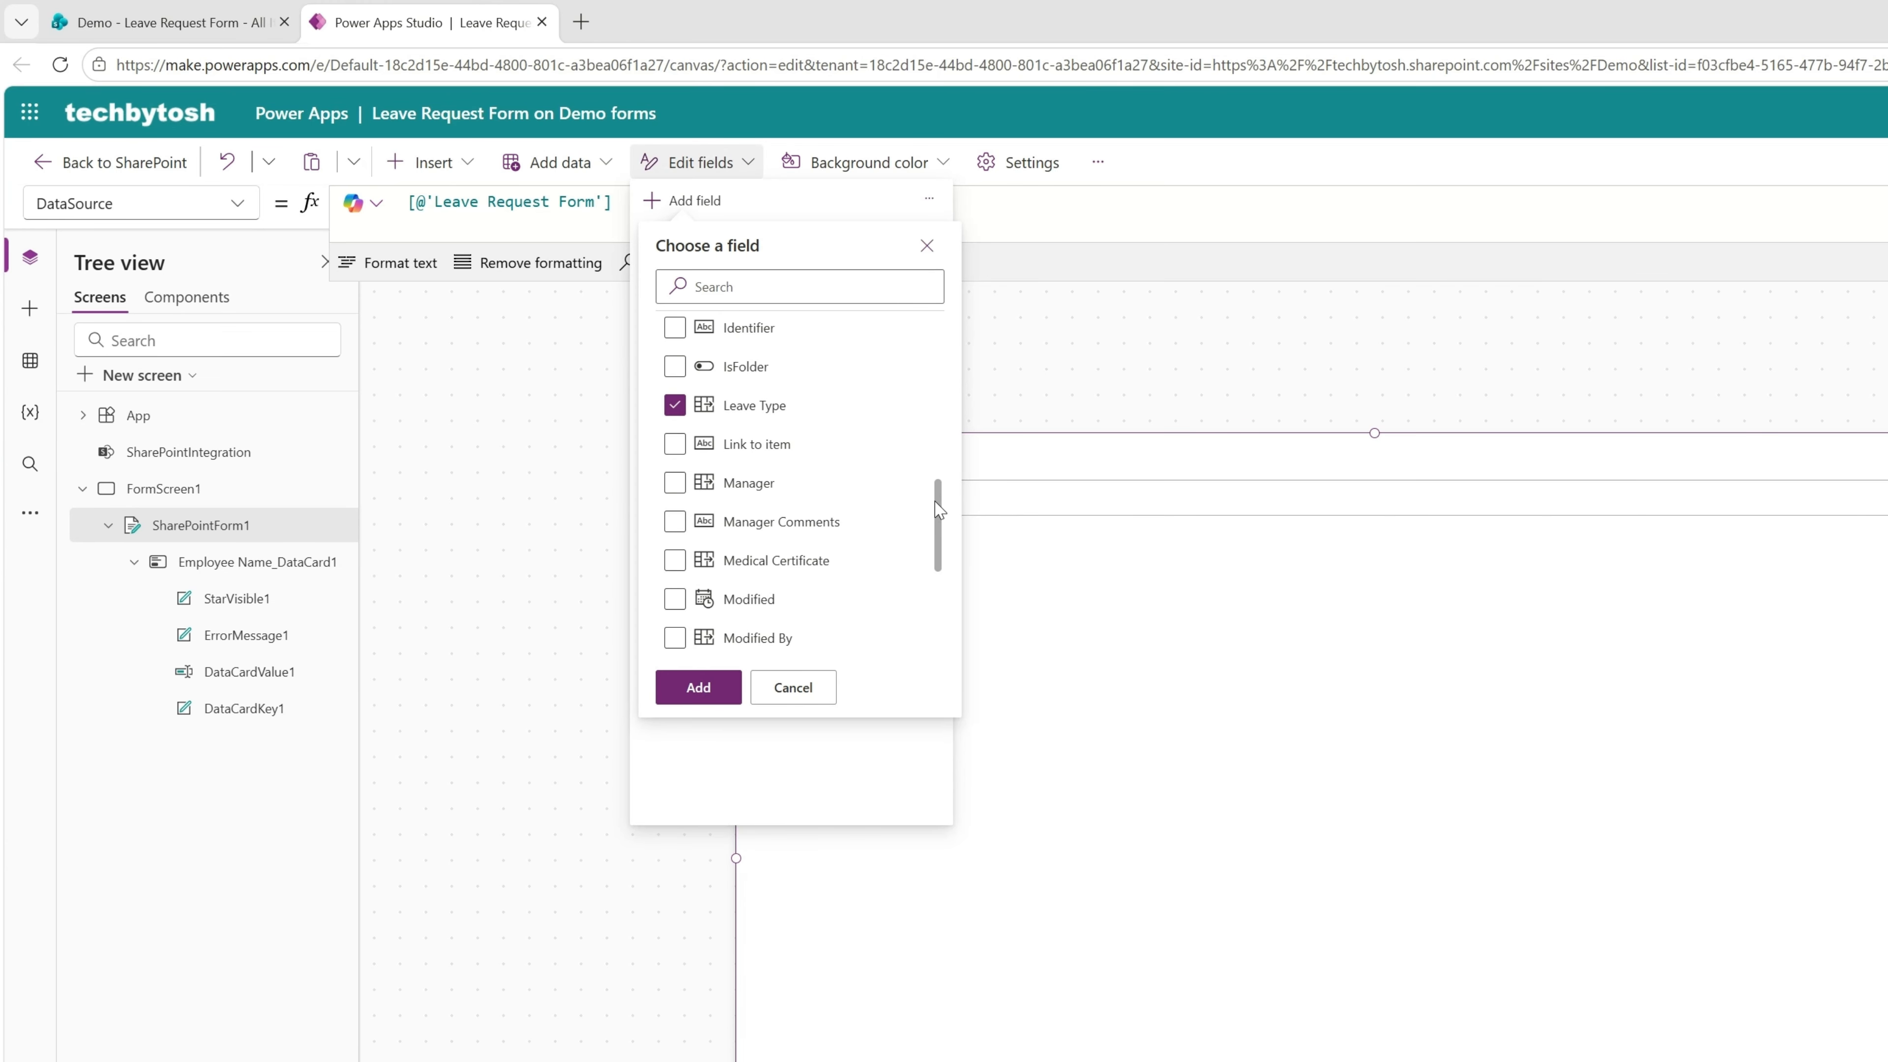
{"action": "left_click", "coordinate": [675, 563]}
Tick the End Date, Start Date, Reason and Status fields
{"action": "left_click_drag", "start_coordinate": [940, 527], "coordinate": [953, 415]}
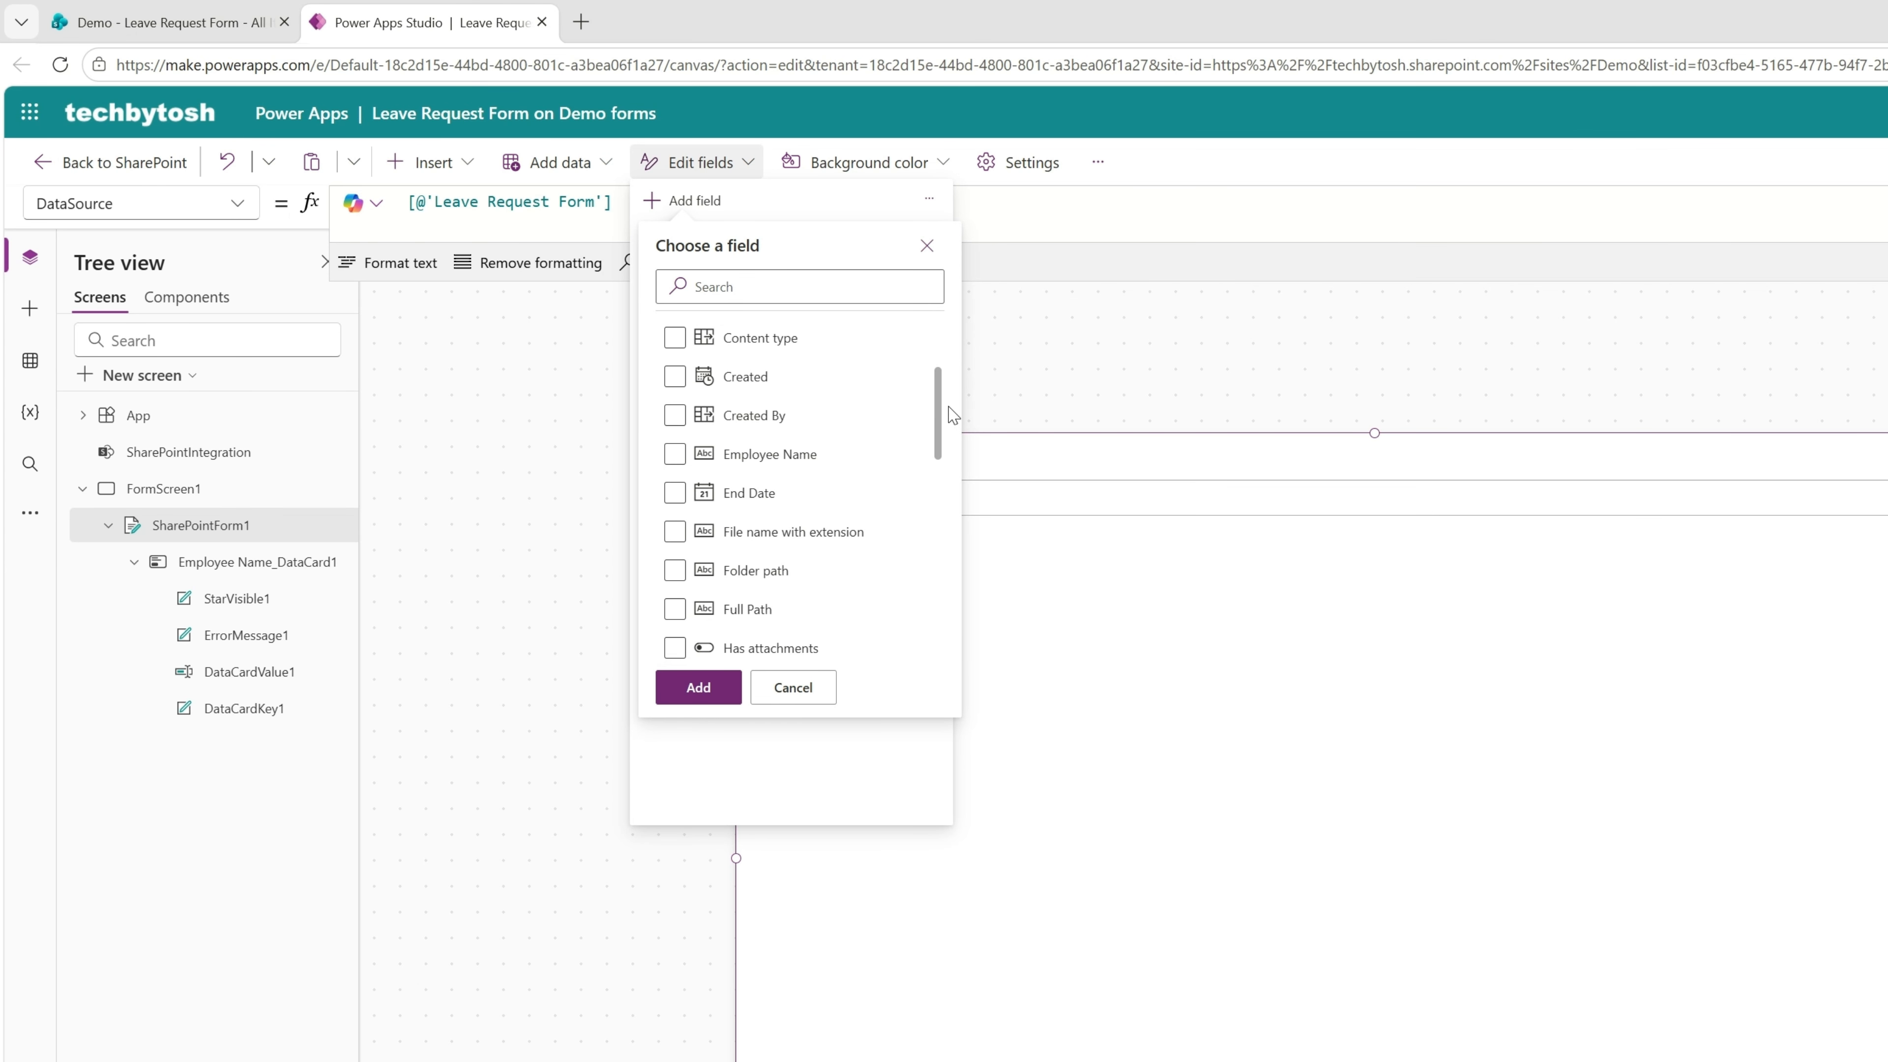
{"action": "left_click", "coordinate": [676, 500]}
{"action": "left_click_drag", "start_coordinate": [936, 409], "coordinate": [935, 587]}
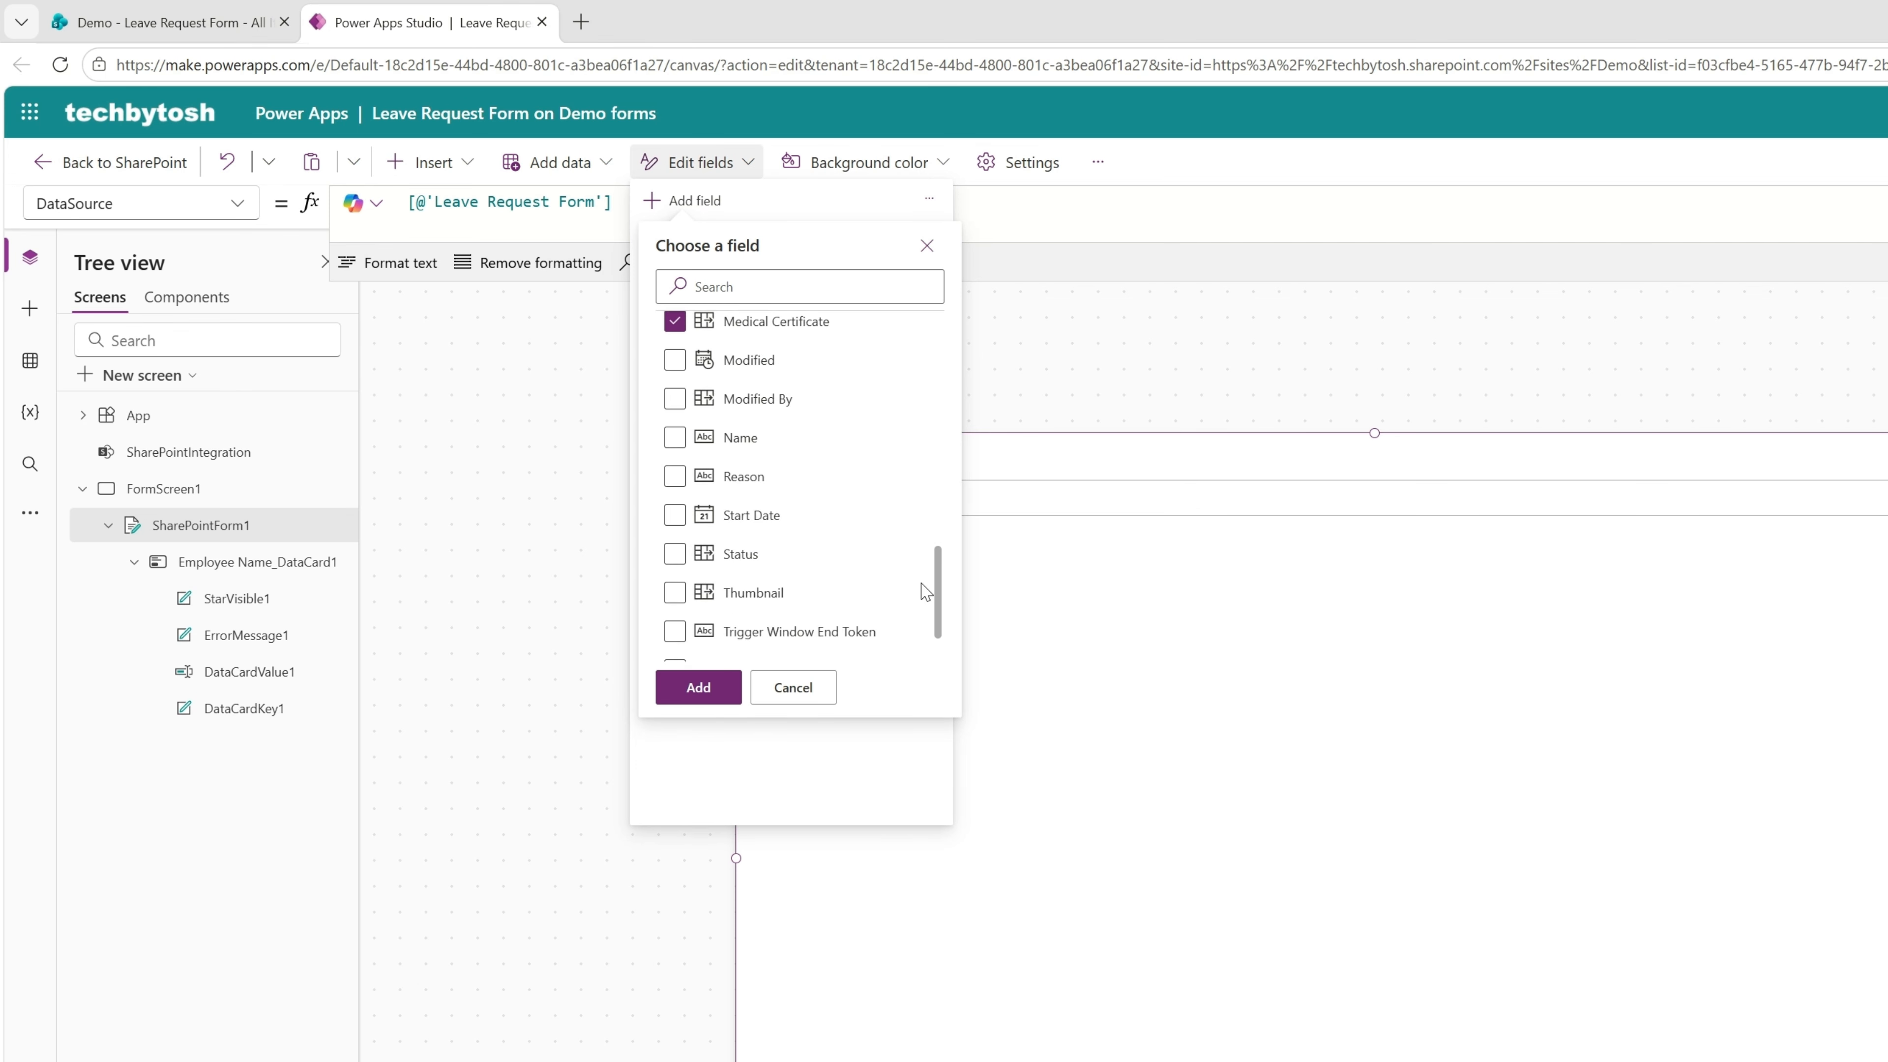
{"action": "left_click", "coordinate": [674, 517]}
{"action": "left_click", "coordinate": [675, 478]}
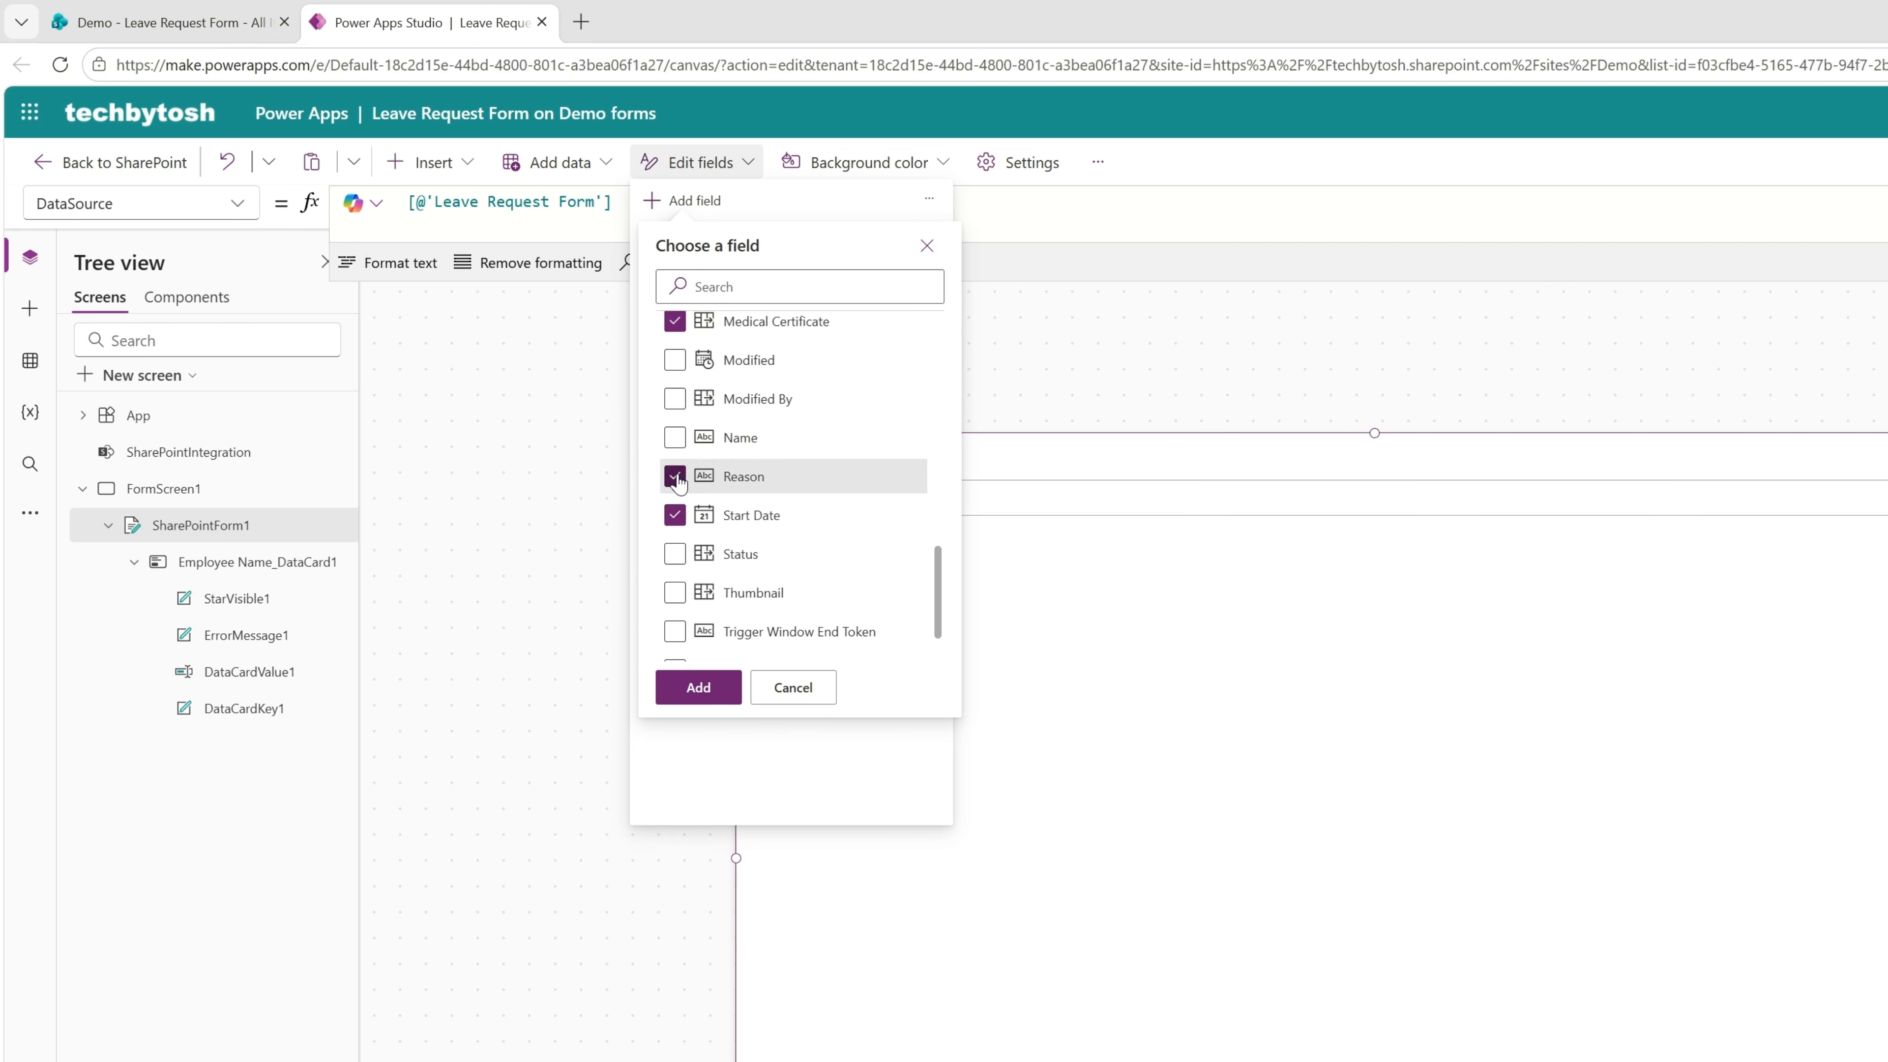
{"action": "left_click", "coordinate": [674, 554]}
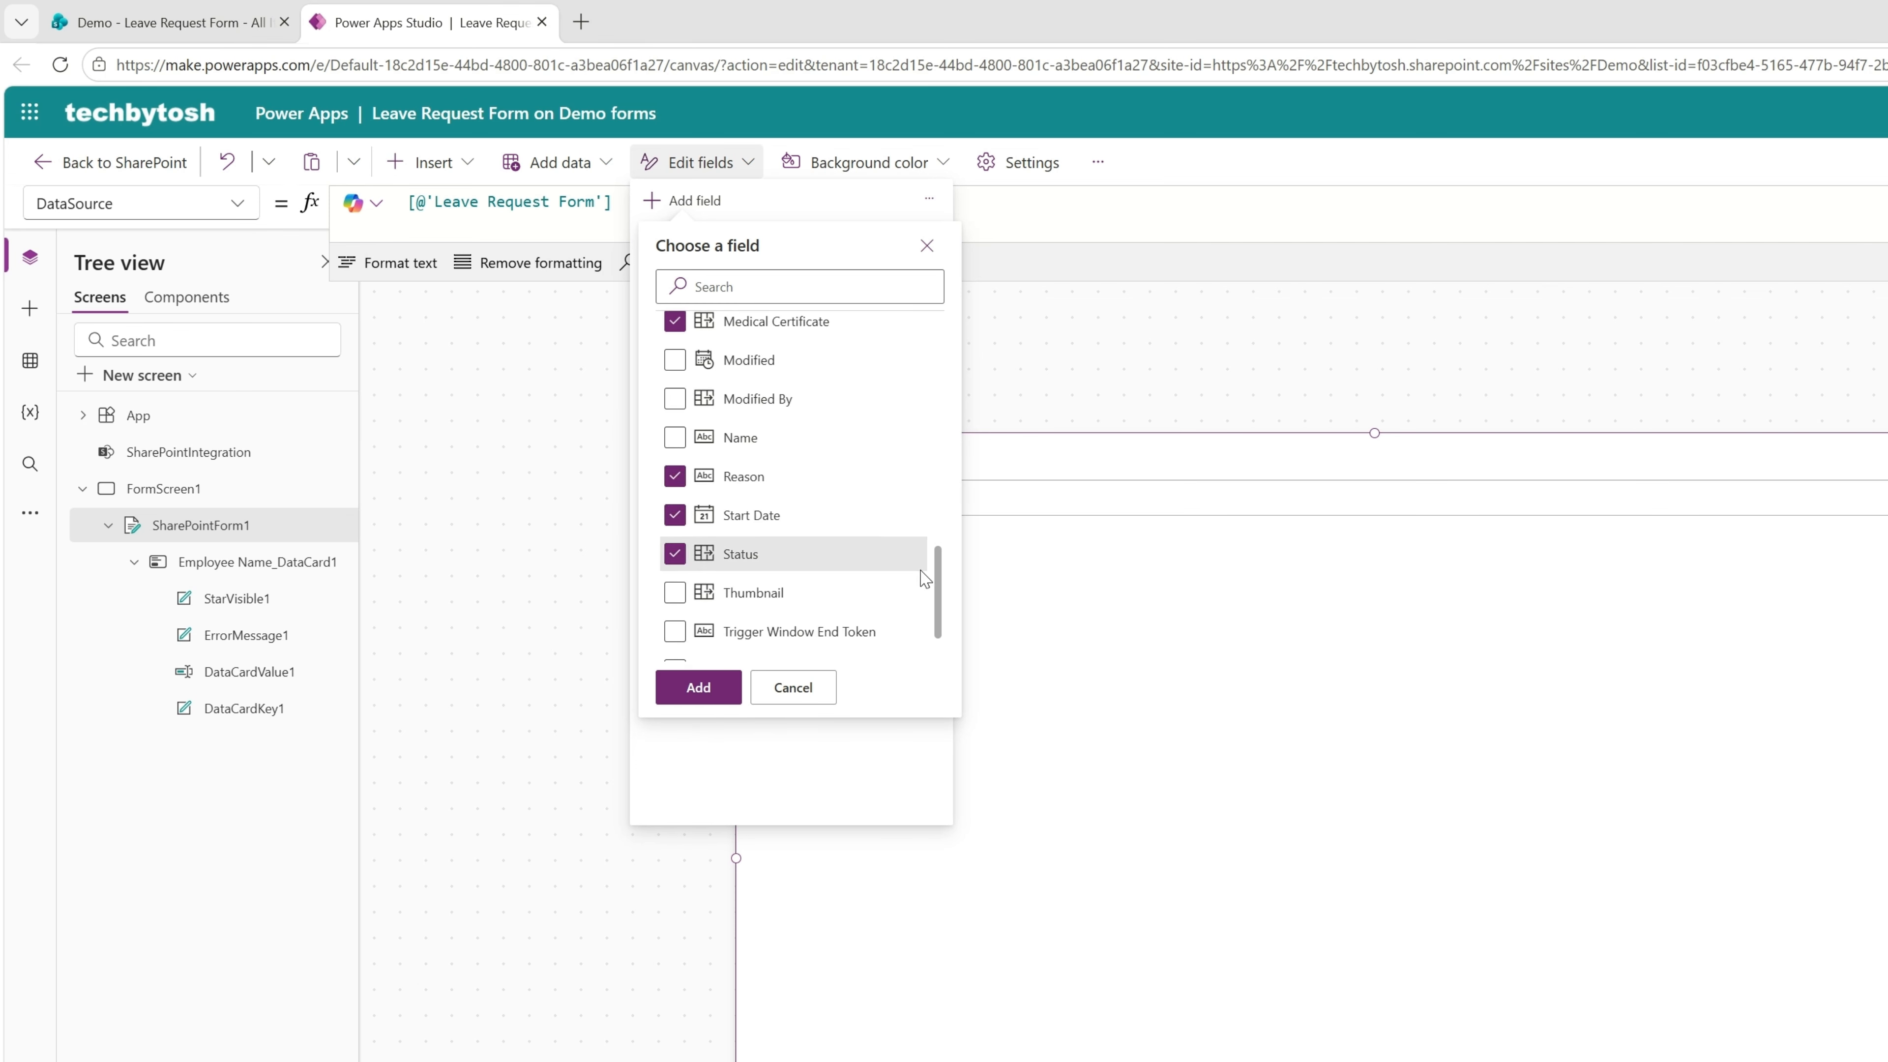
Tick Manager and Manager Comments, then add all ticked fields to the form
{"action": "scroll", "coordinate": [941, 601], "scroll_direction": "down", "scroll_amount": 1}
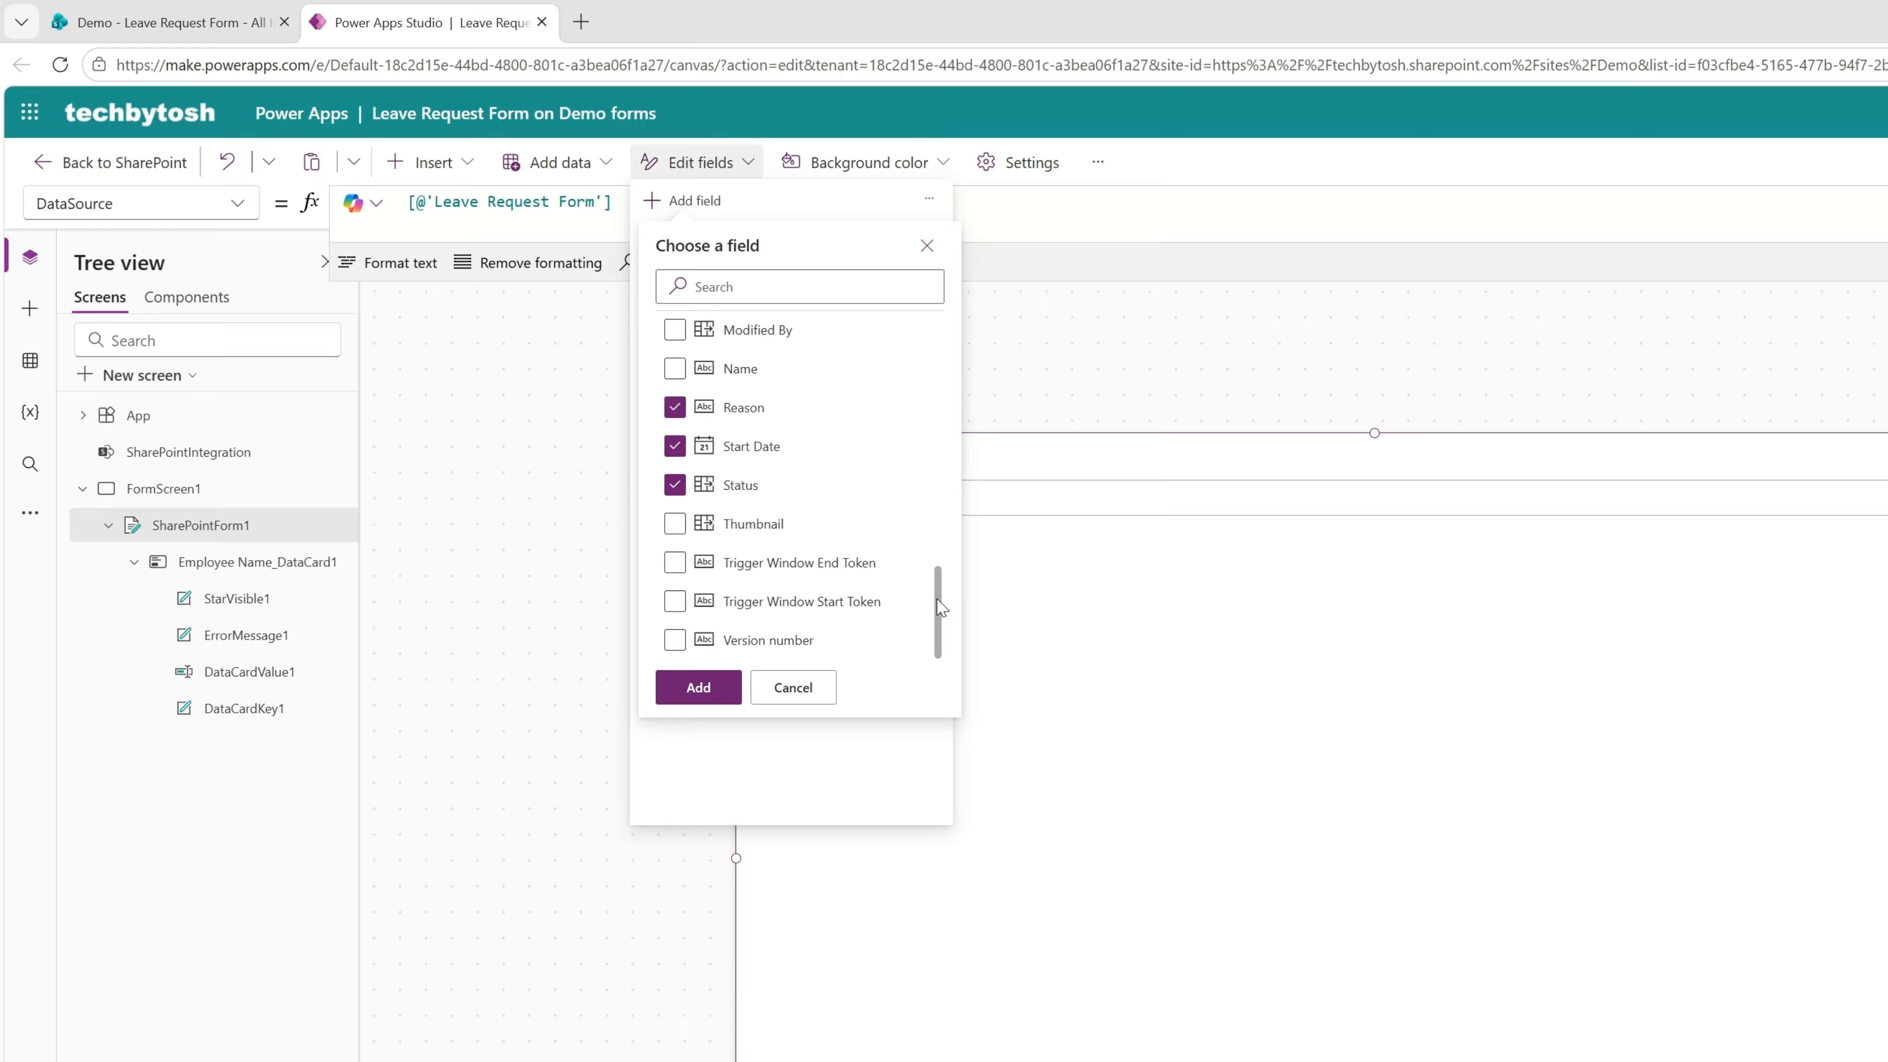
{"action": "scroll", "coordinate": [940, 601], "scroll_direction": "up", "scroll_amount": 3}
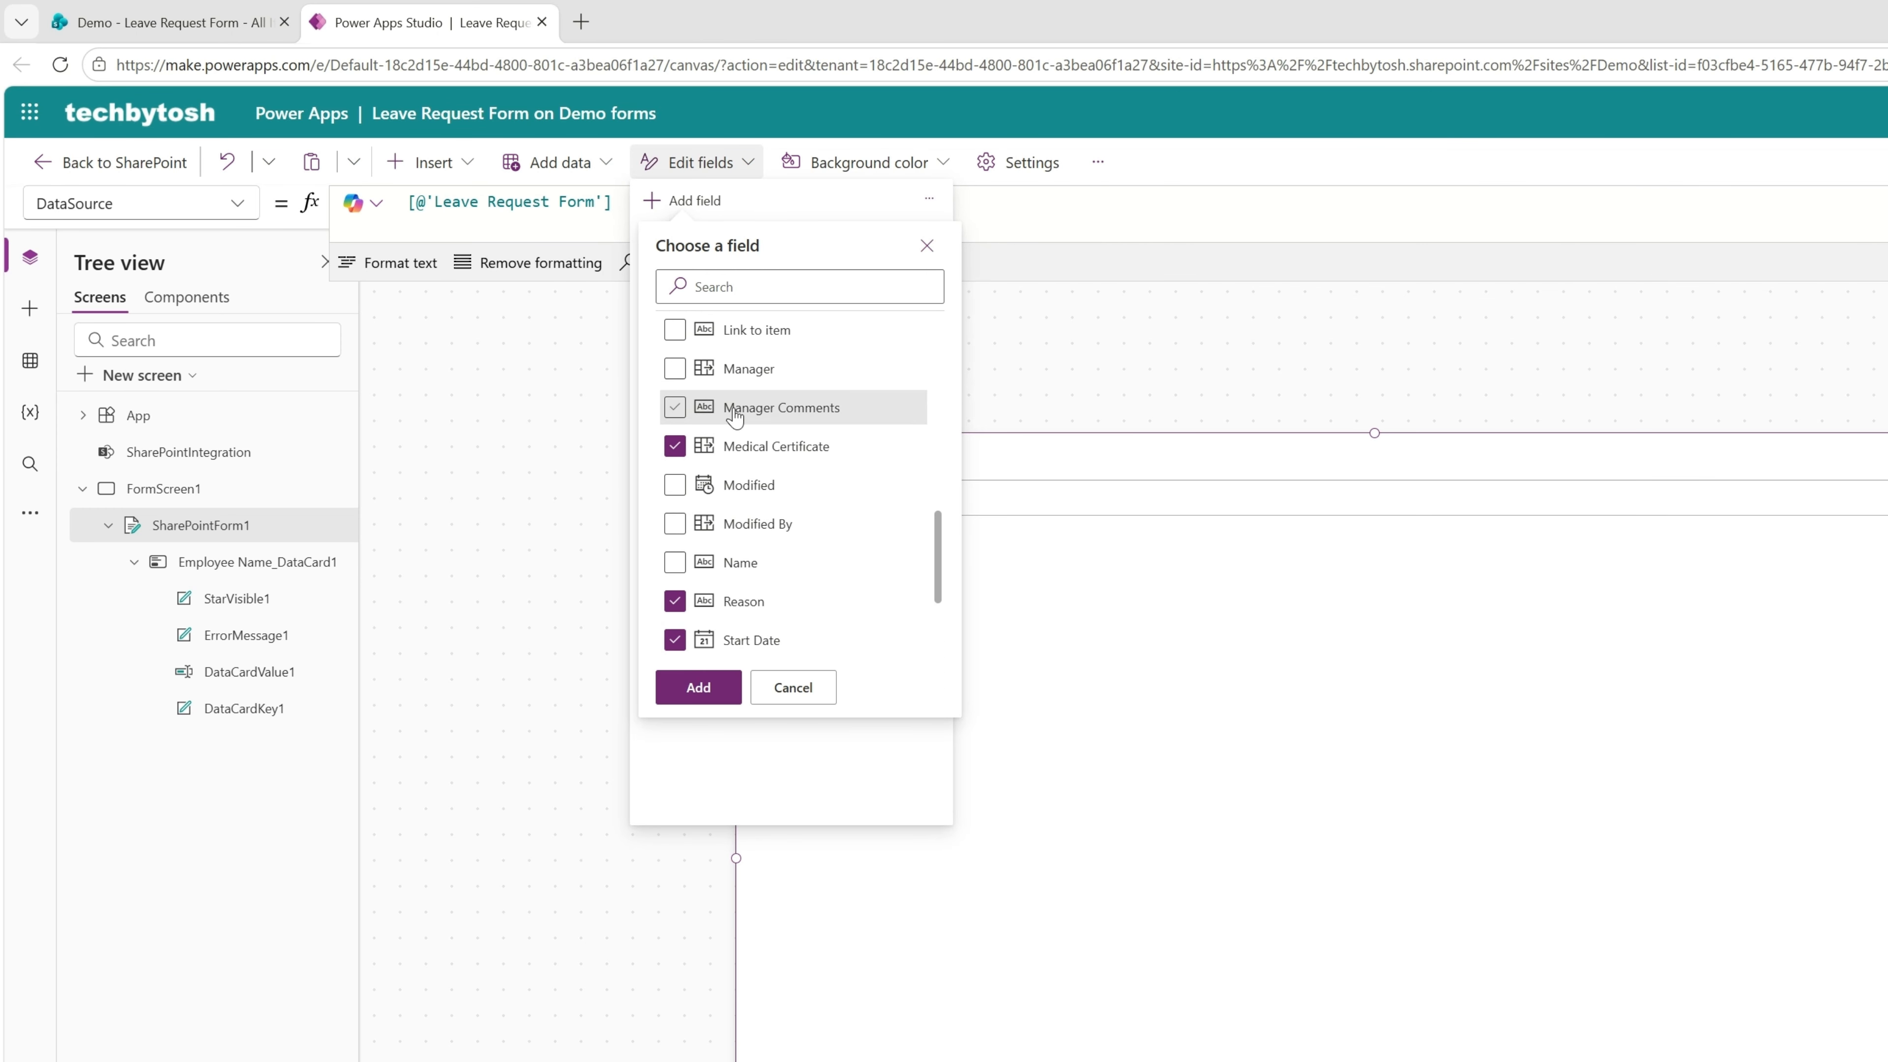
{"action": "left_click", "coordinate": [674, 368]}
{"action": "left_click", "coordinate": [675, 407]}
{"action": "left_click_drag", "start_coordinate": [941, 564], "coordinate": [939, 457]}
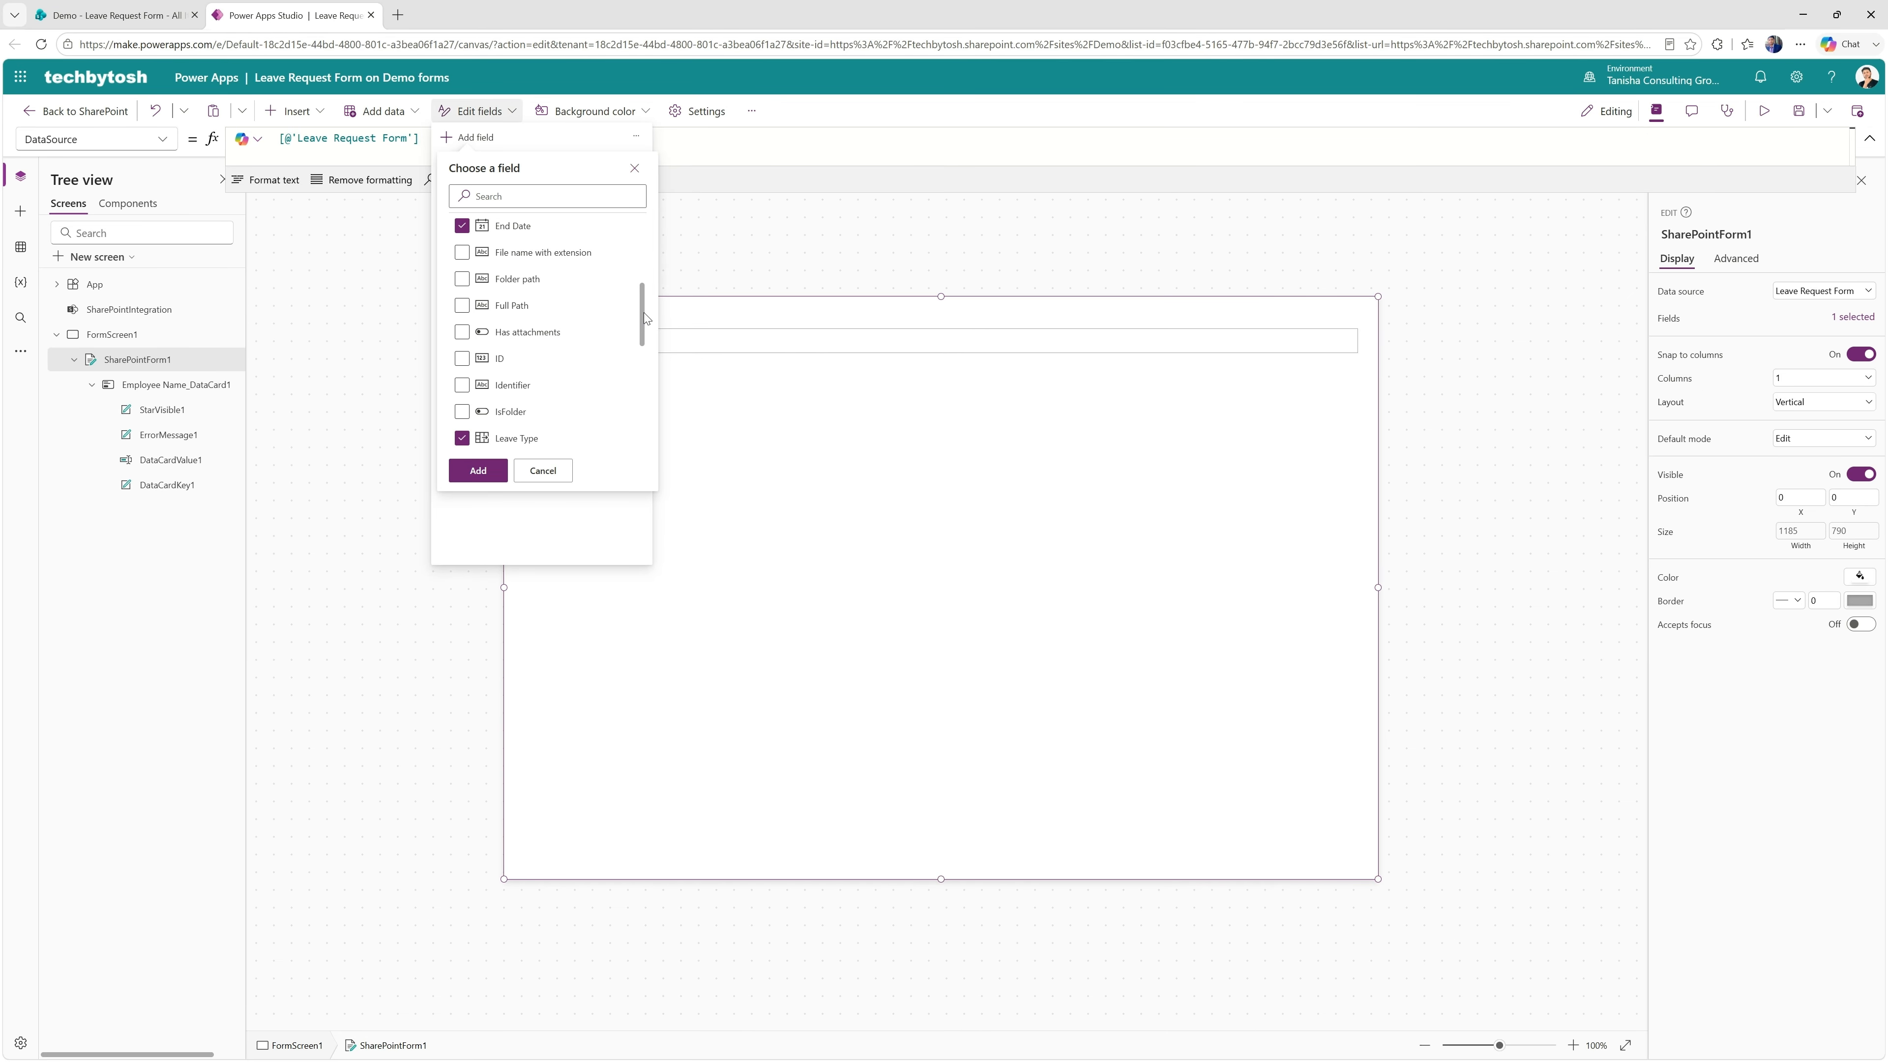
{"action": "left_click_drag", "start_coordinate": [643, 314], "coordinate": [643, 451]}
{"action": "left_click", "coordinate": [478, 470]}
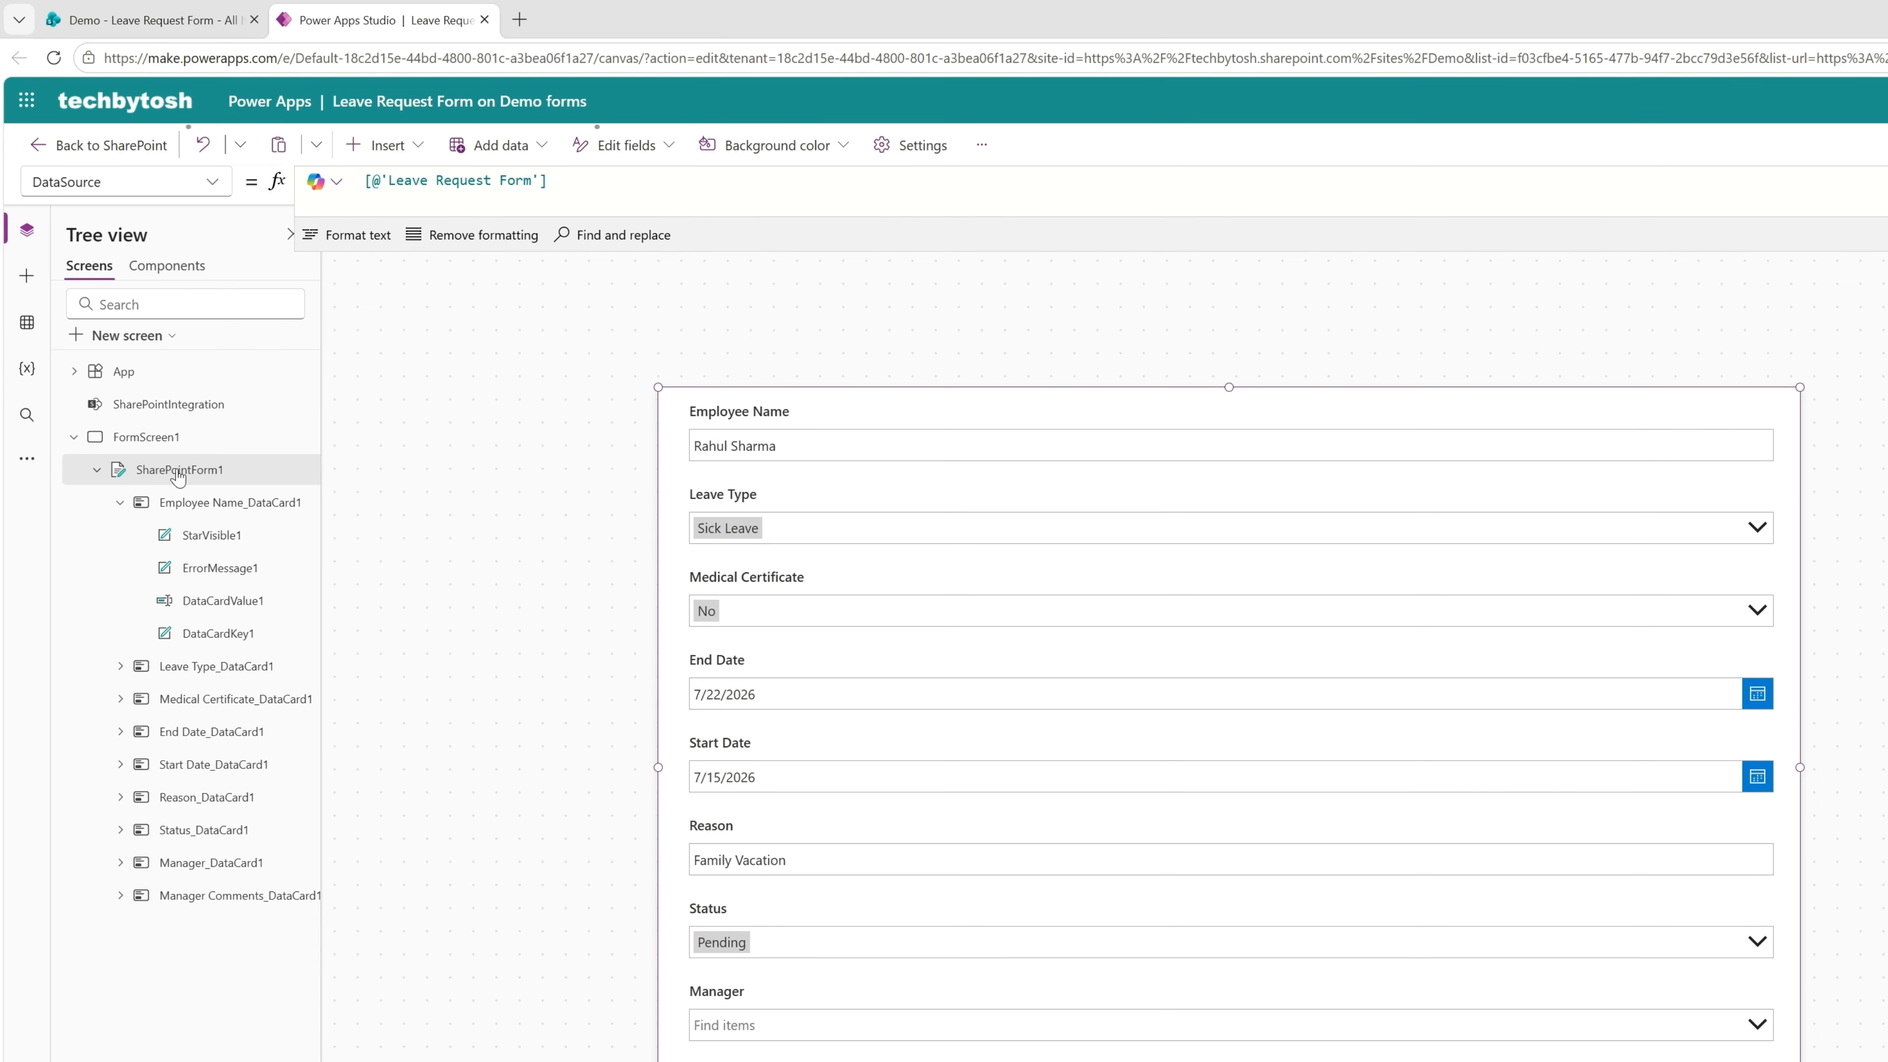
{"action": "left_click", "coordinate": [120, 504]}
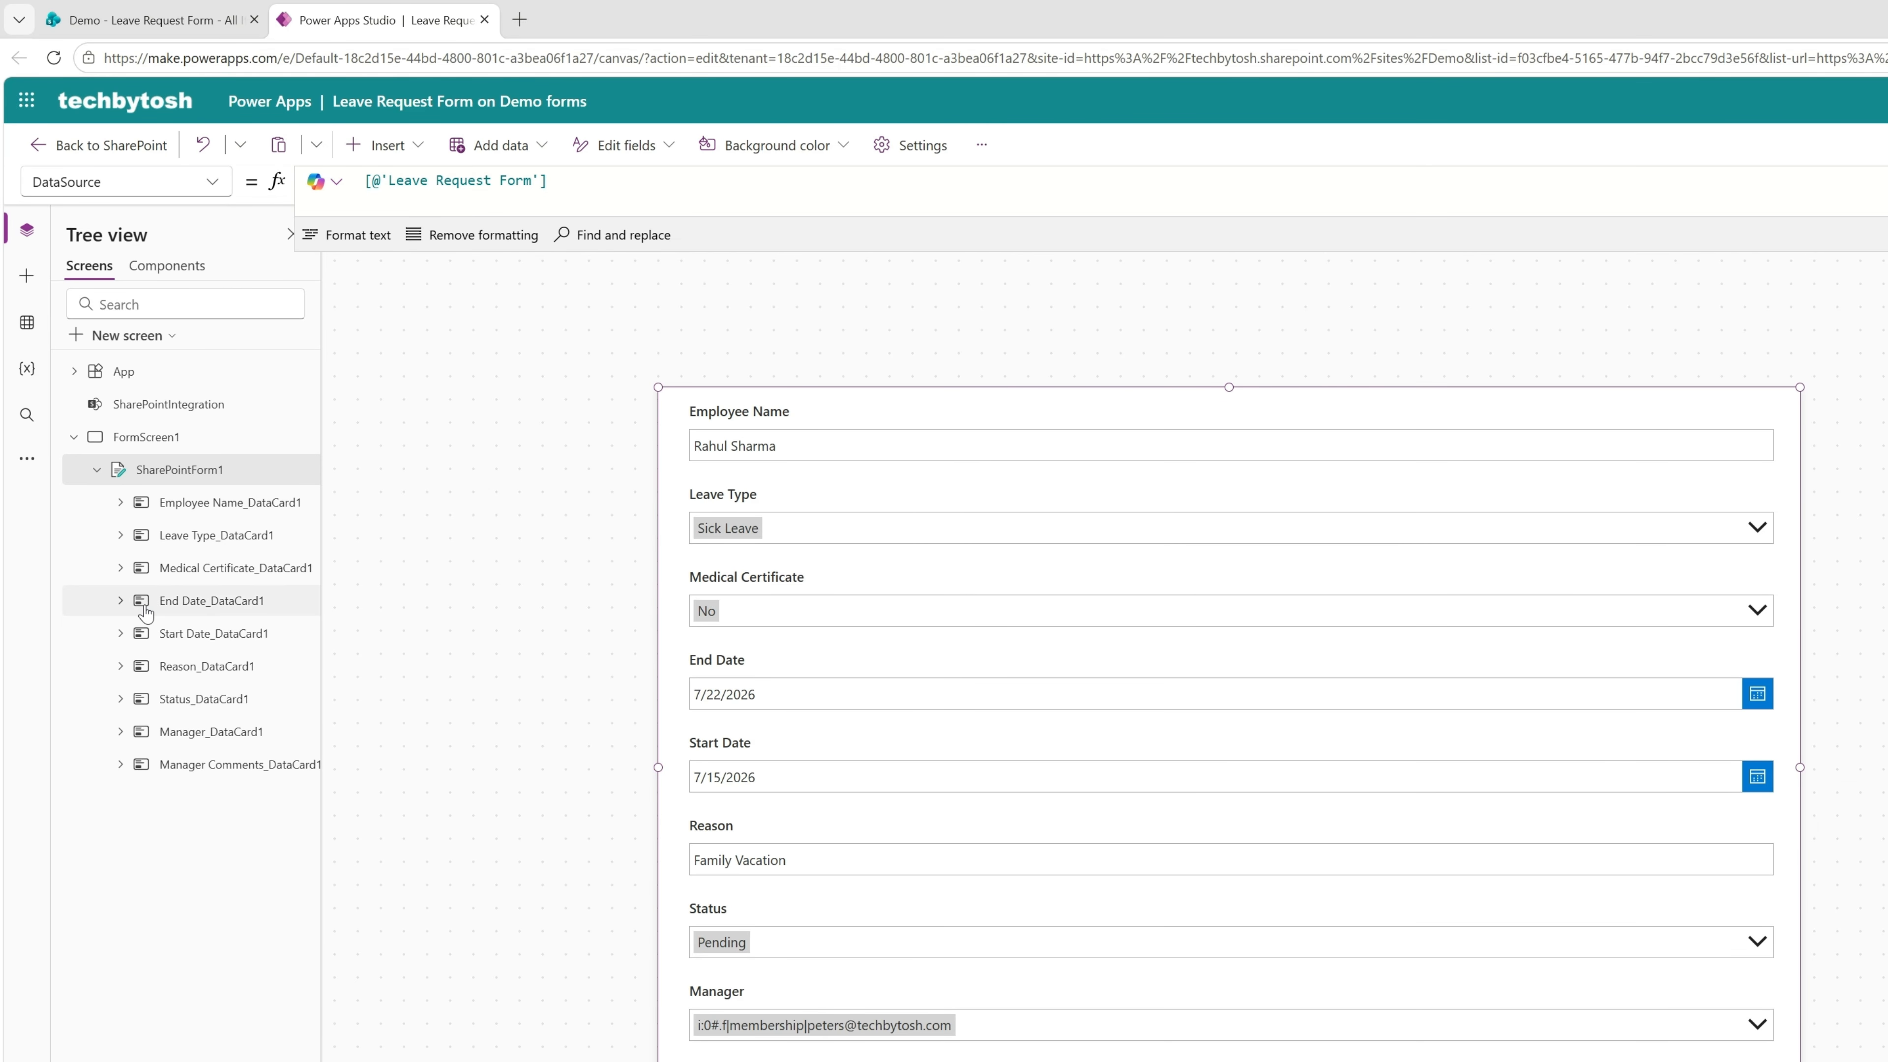
{"action": "left_click", "coordinate": [121, 504]}
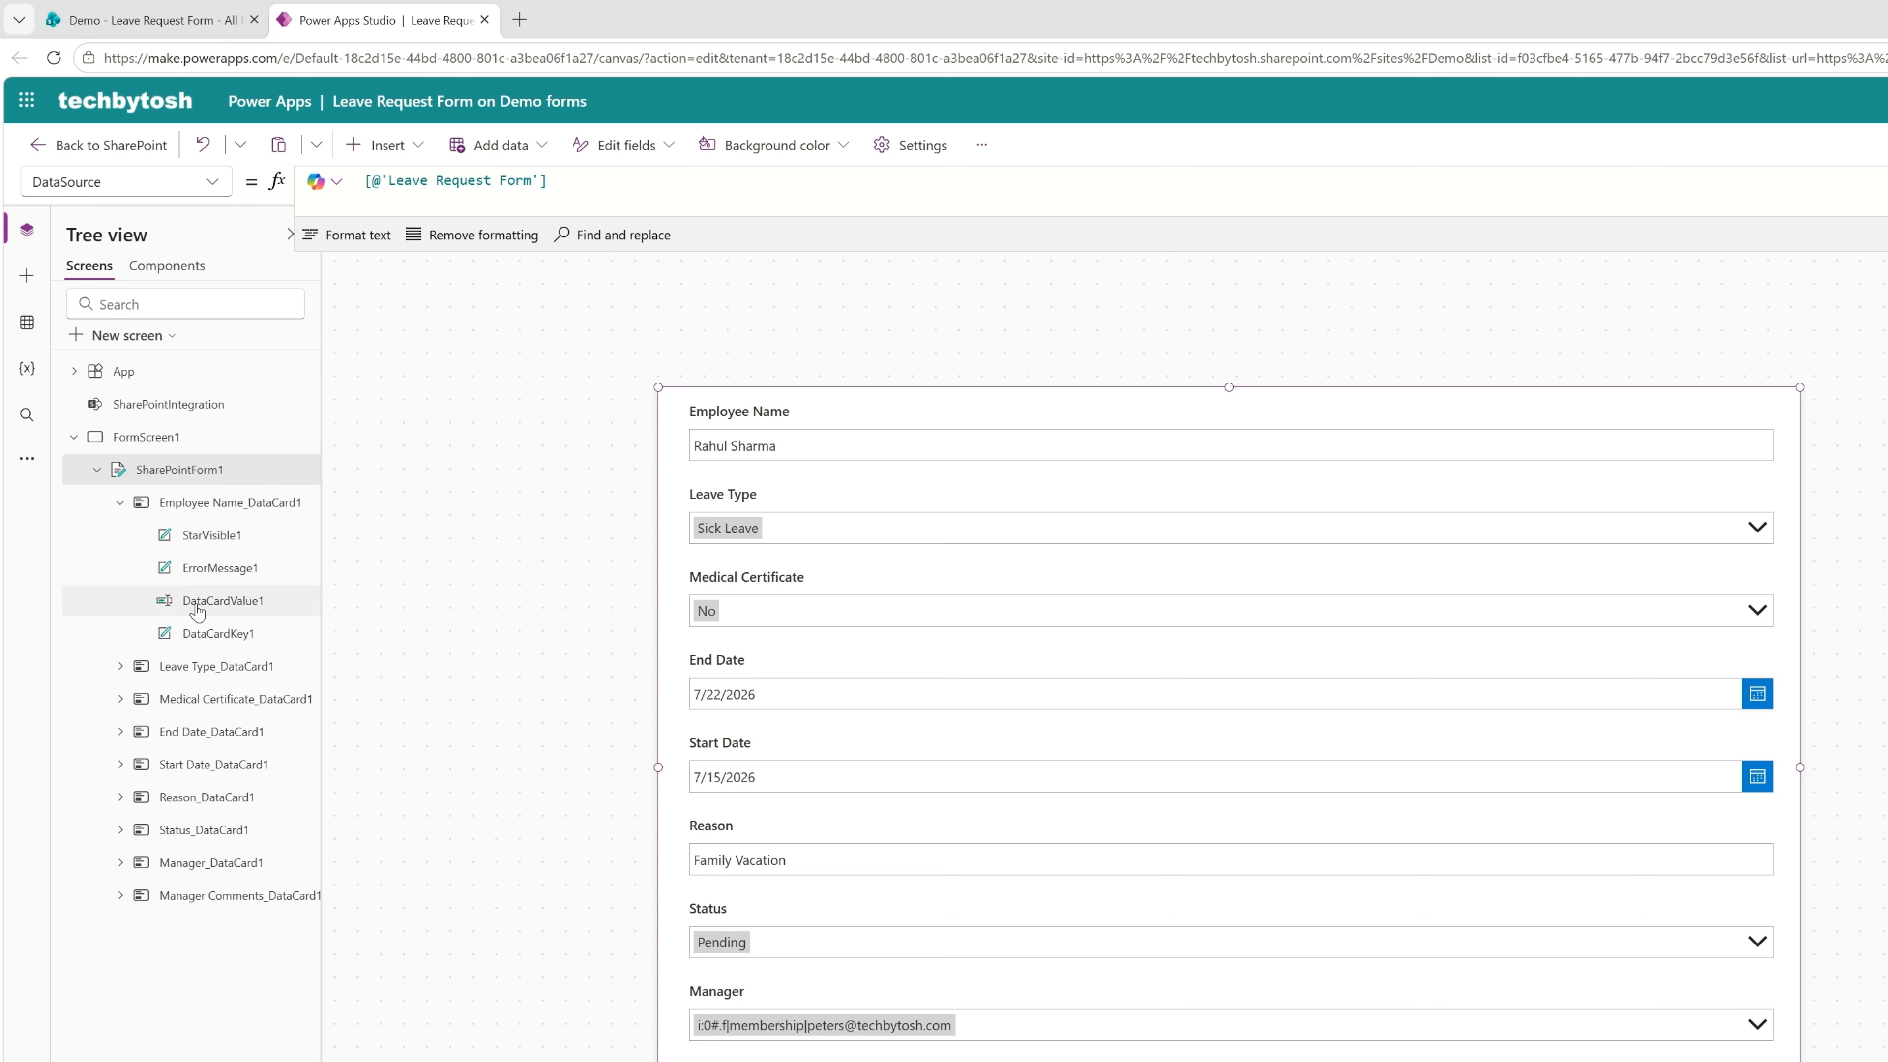
{"action": "left_click", "coordinate": [202, 512]}
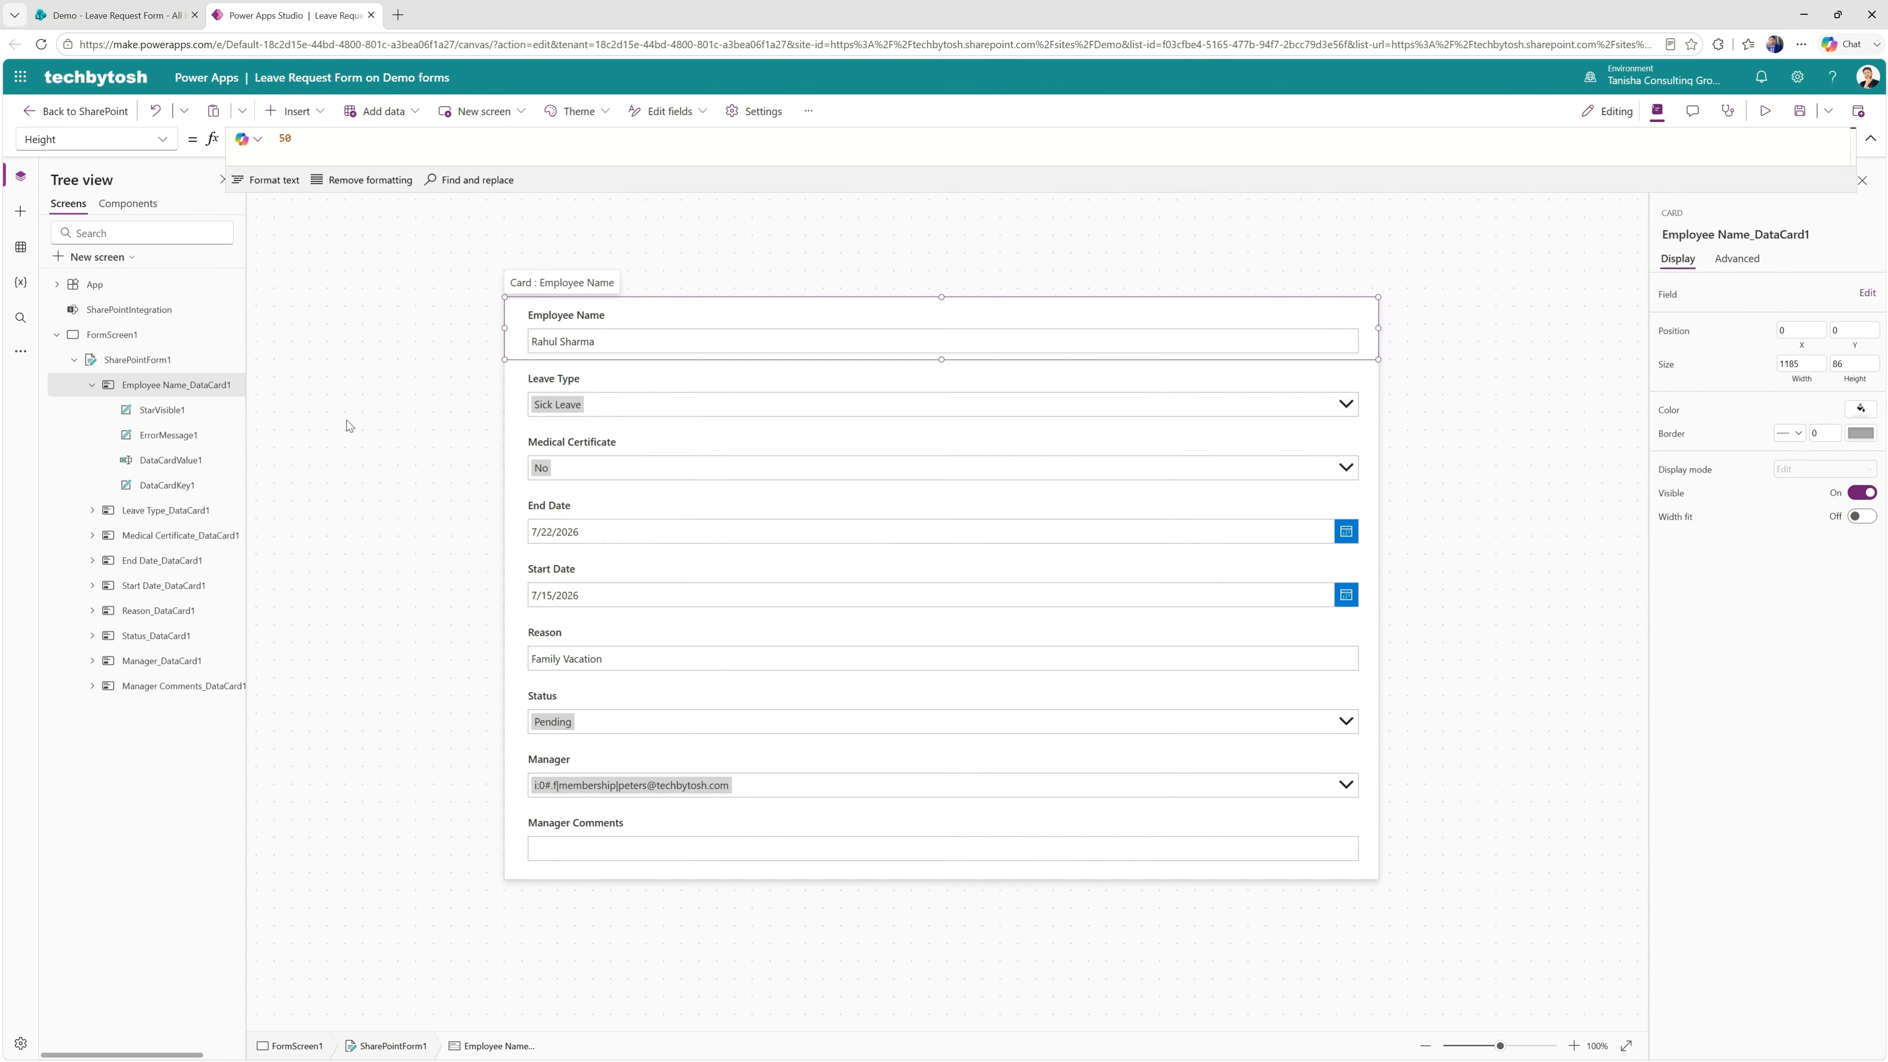
{"action": "left_click", "coordinate": [347, 426]}
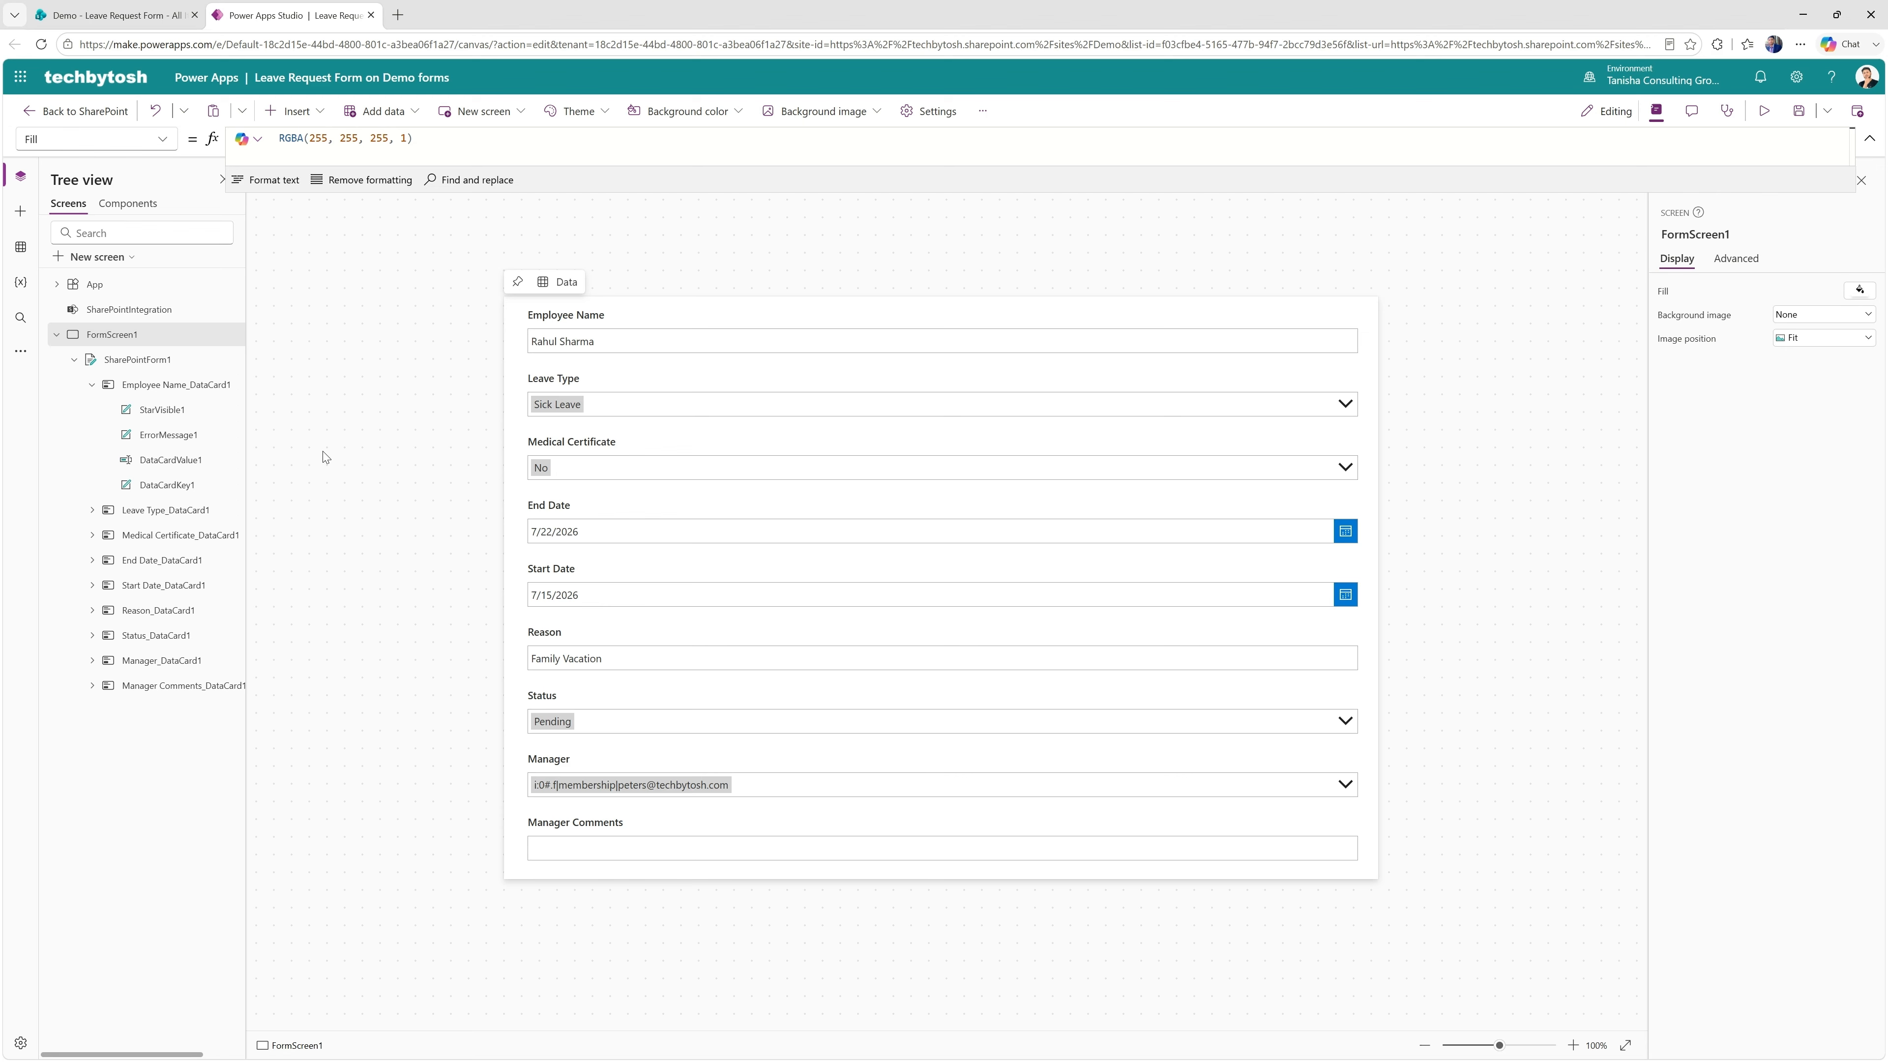
{"action": "left_click", "coordinate": [146, 361]}
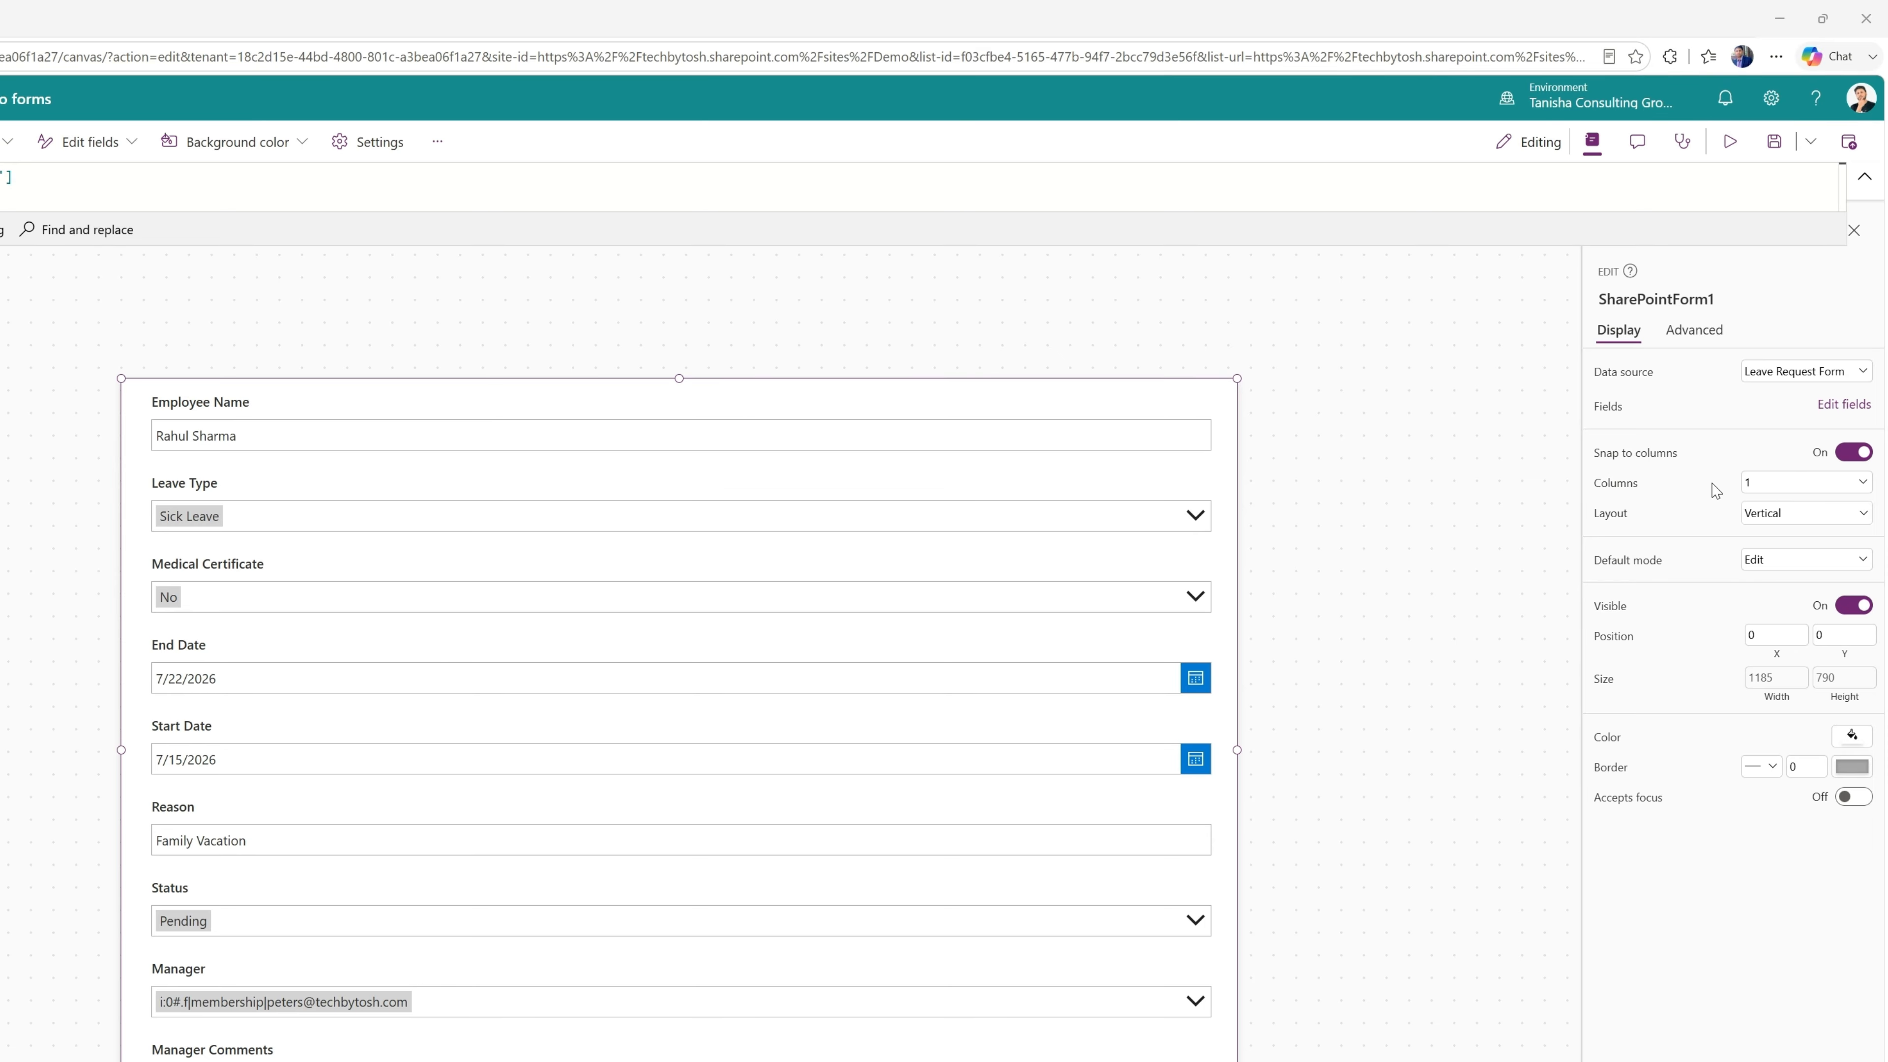
Set SharePointForm1's Columns to 2, then reselect the form
{"action": "left_click", "coordinate": [1818, 488]}
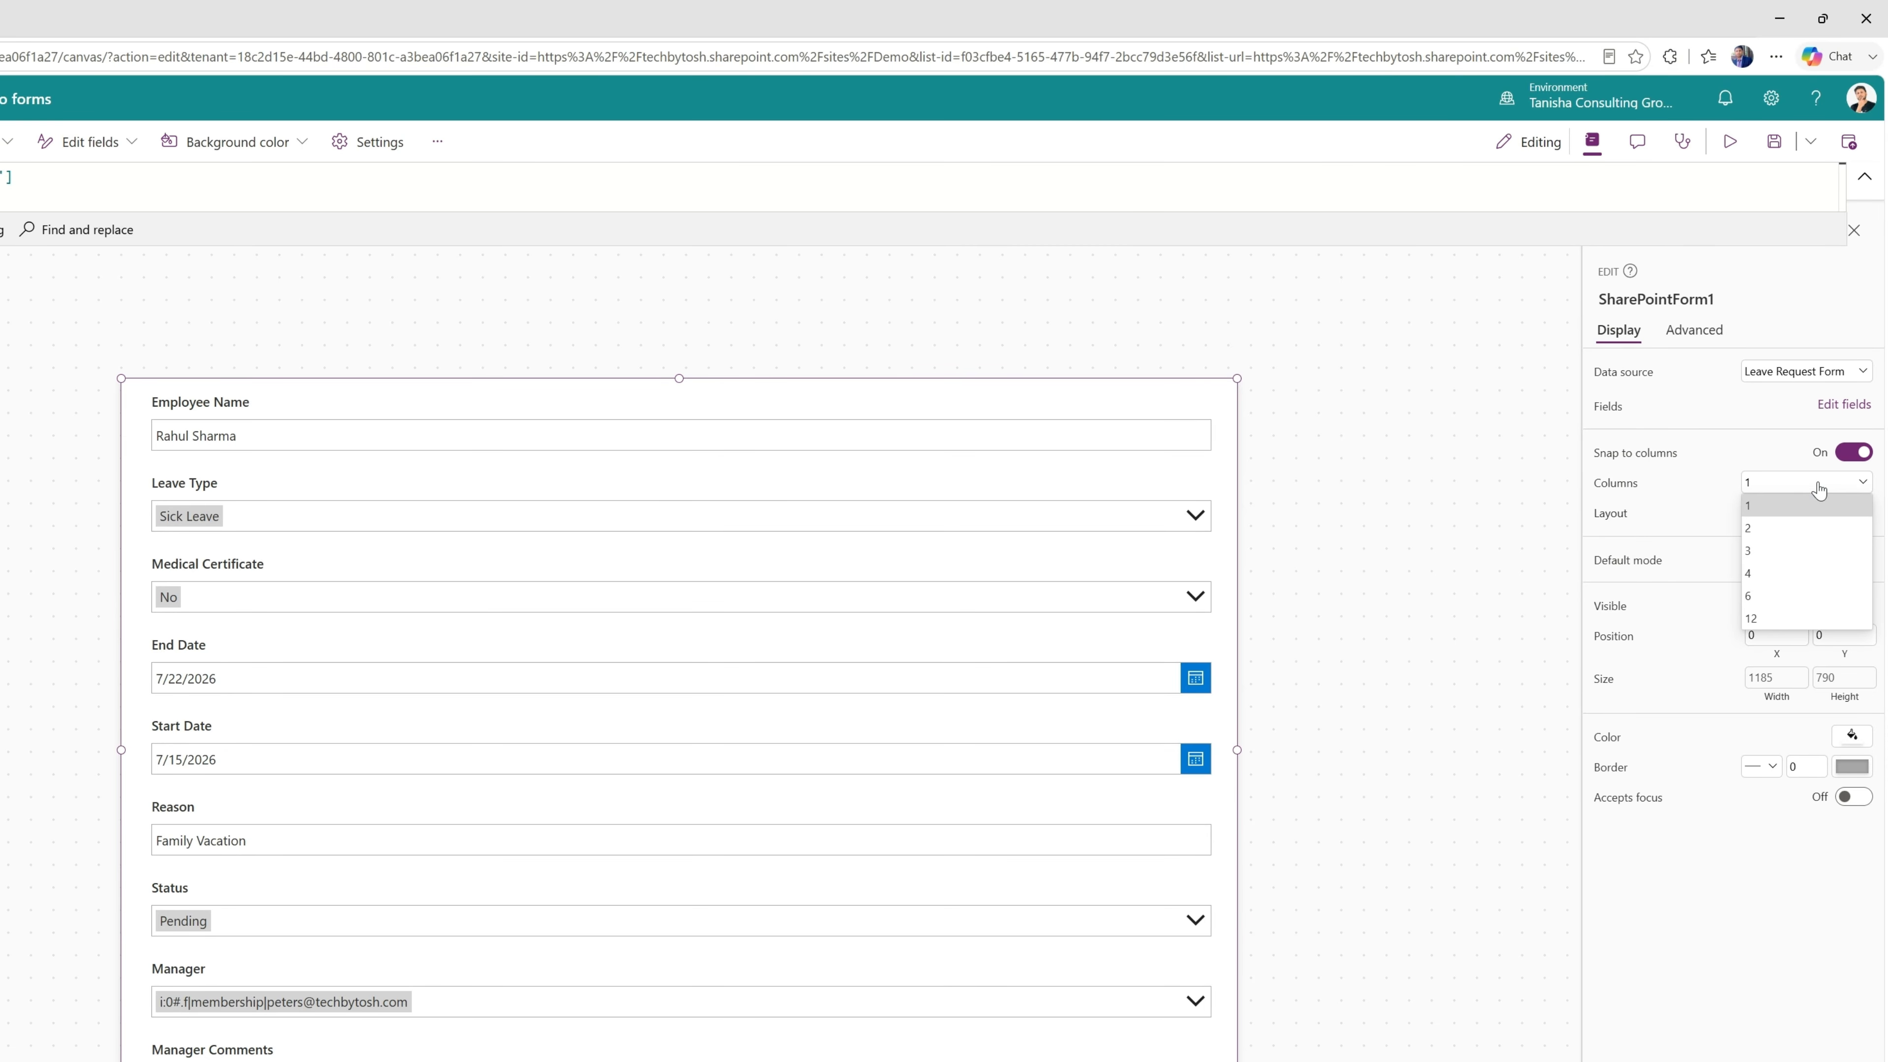
{"action": "left_click", "coordinate": [1771, 530]}
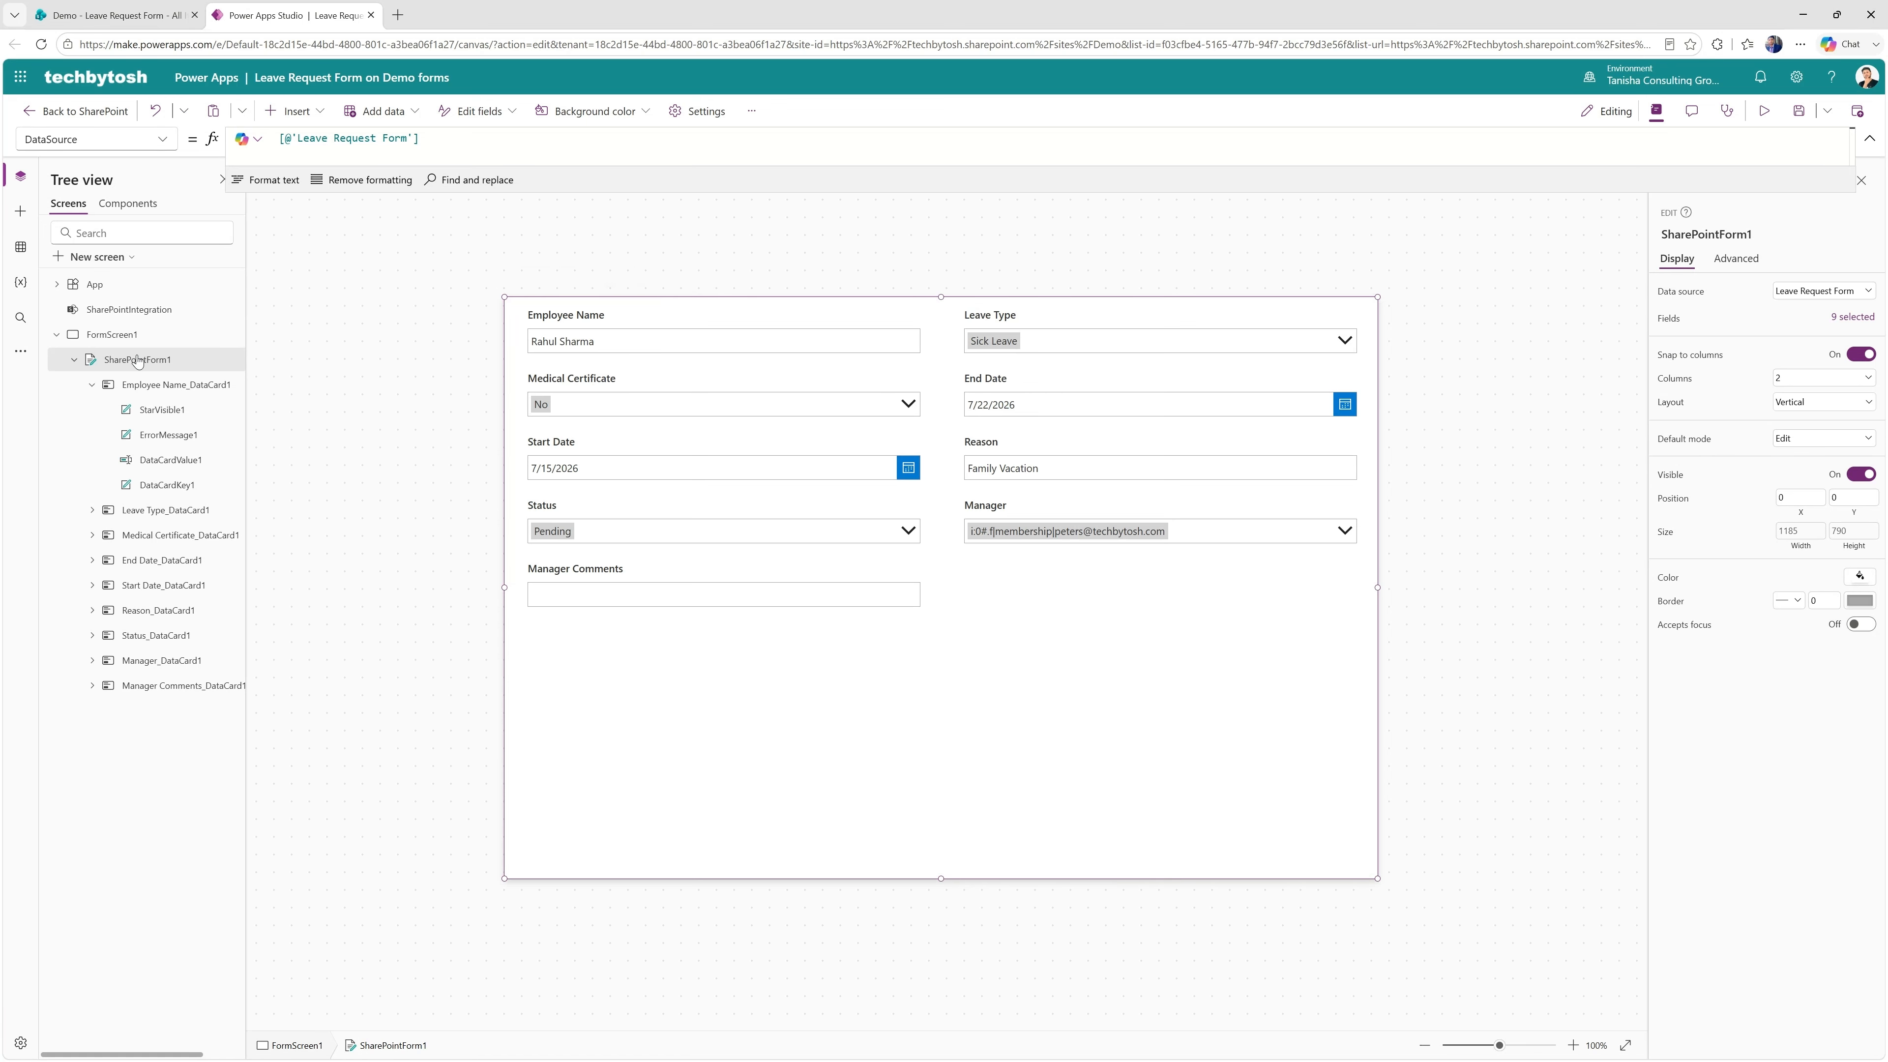
{"action": "left_click", "coordinate": [136, 360]}
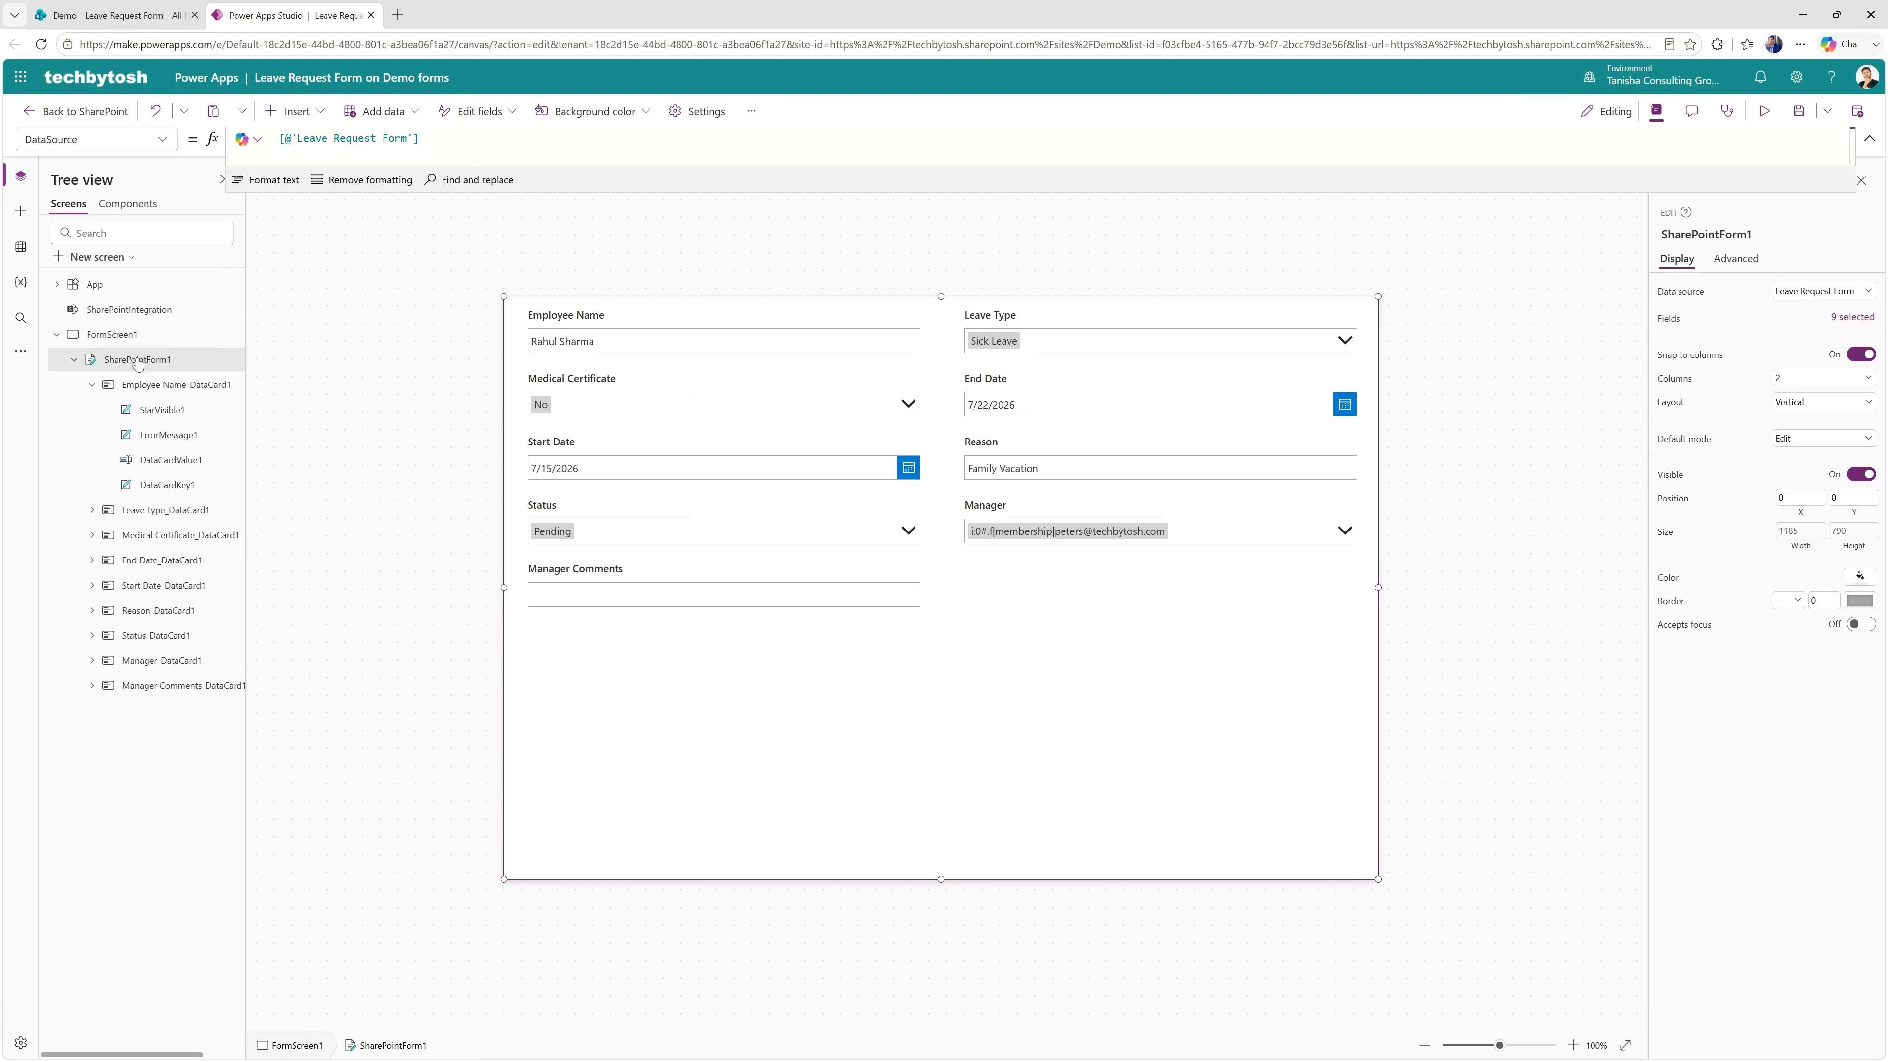
Open the form's Edit fields list and collapse every field's details
{"action": "left_click", "coordinate": [512, 113]}
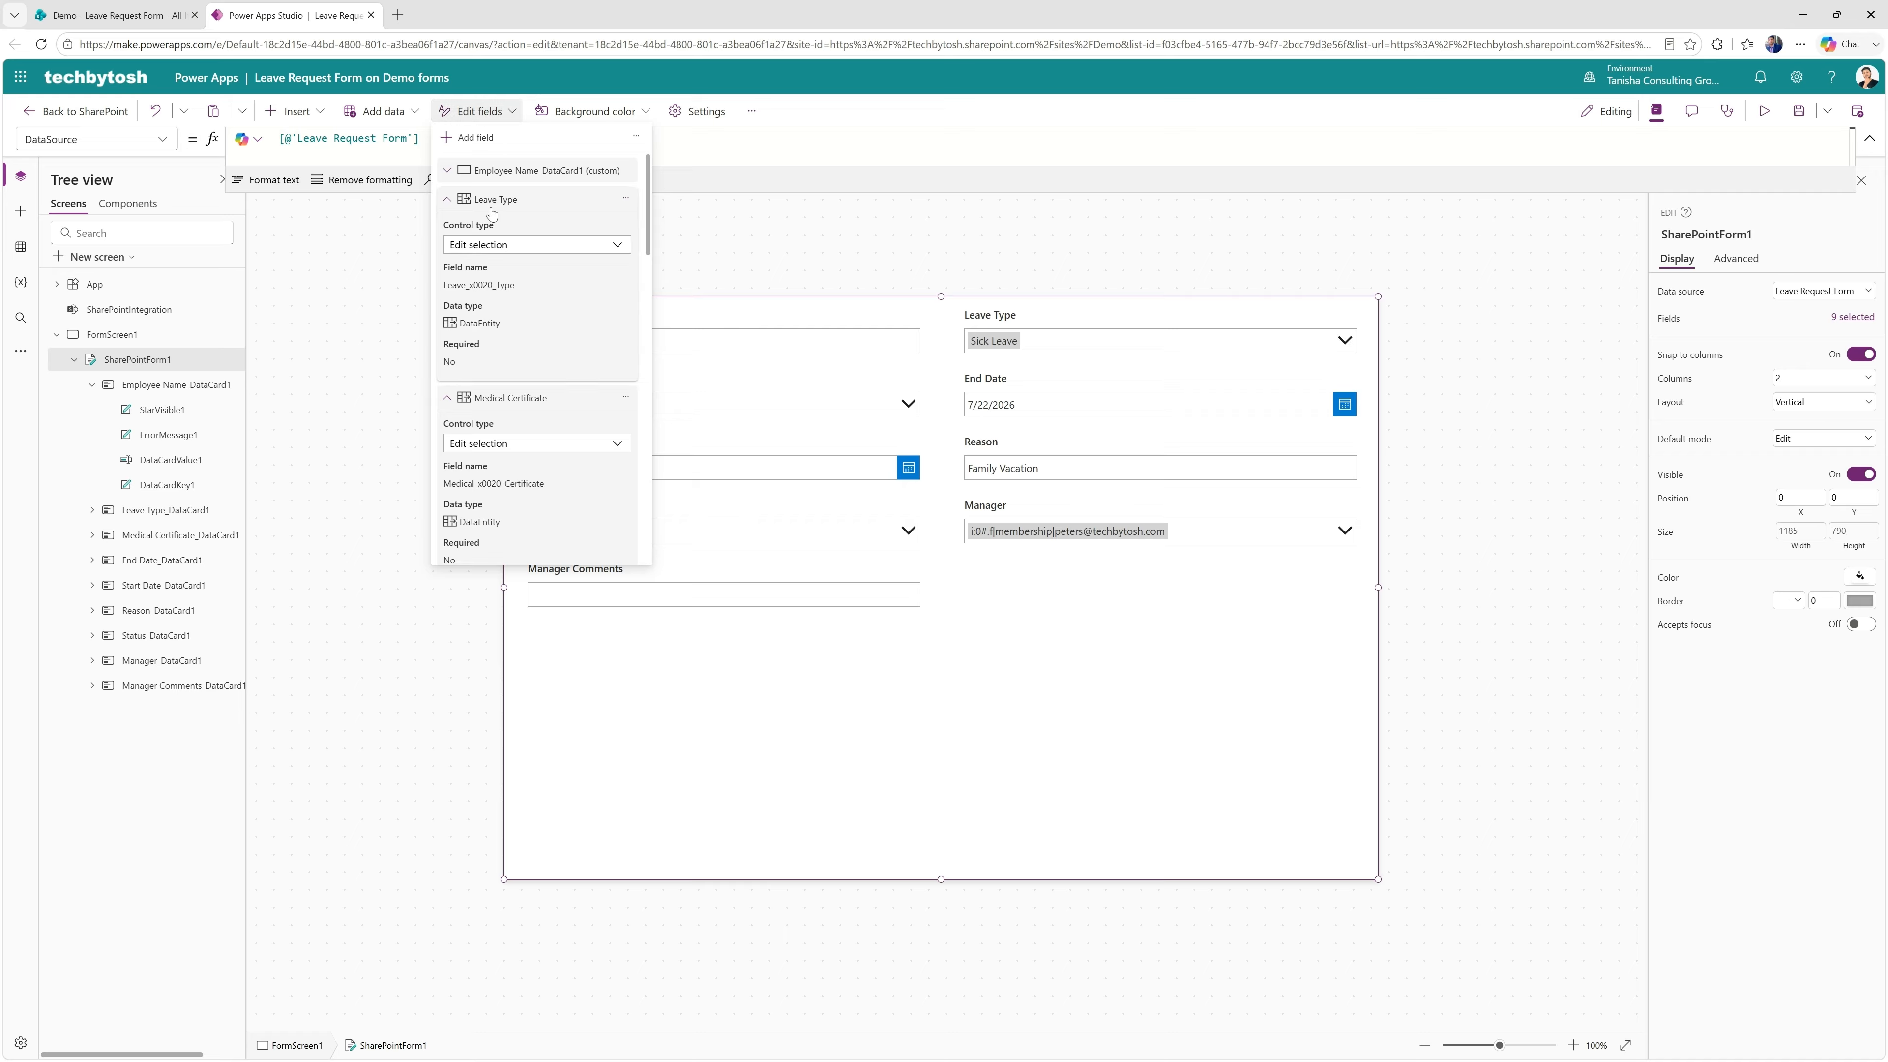
{"action": "left_click", "coordinate": [447, 199]}
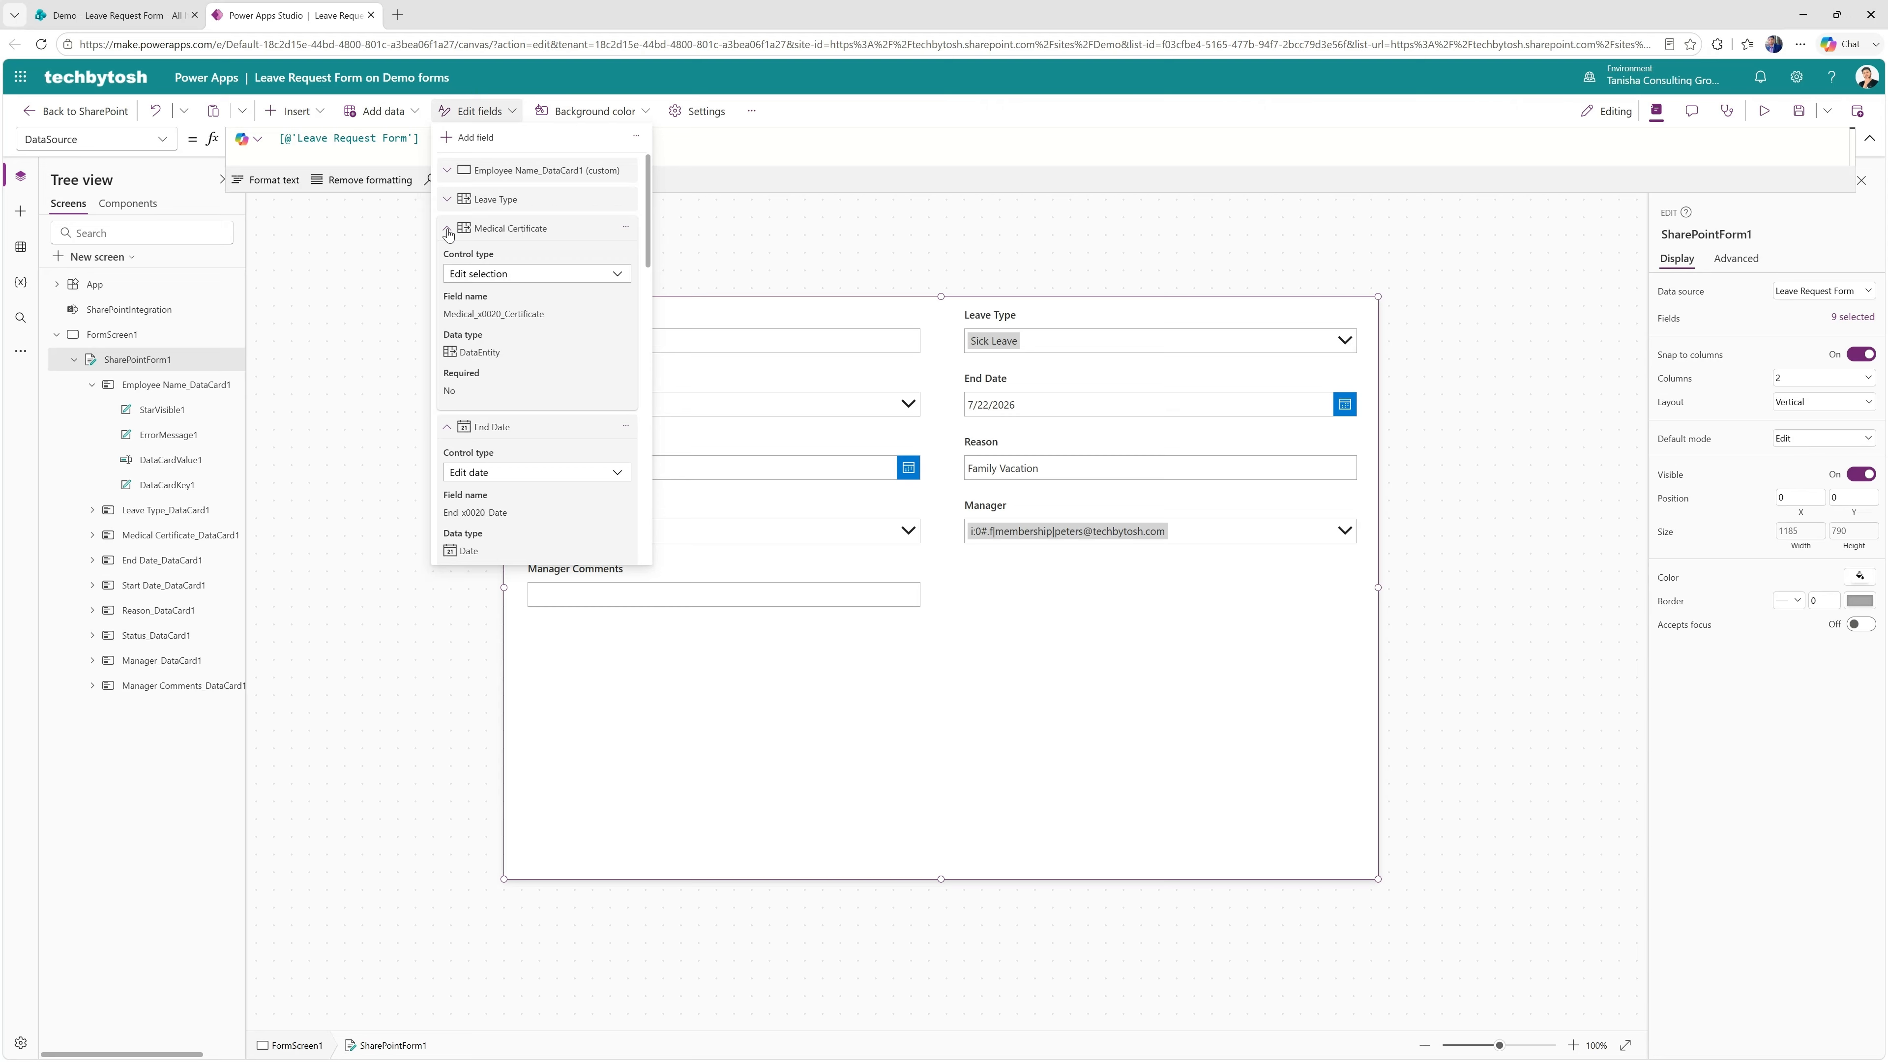
{"action": "left_click", "coordinate": [447, 229]}
{"action": "left_click", "coordinate": [446, 257]}
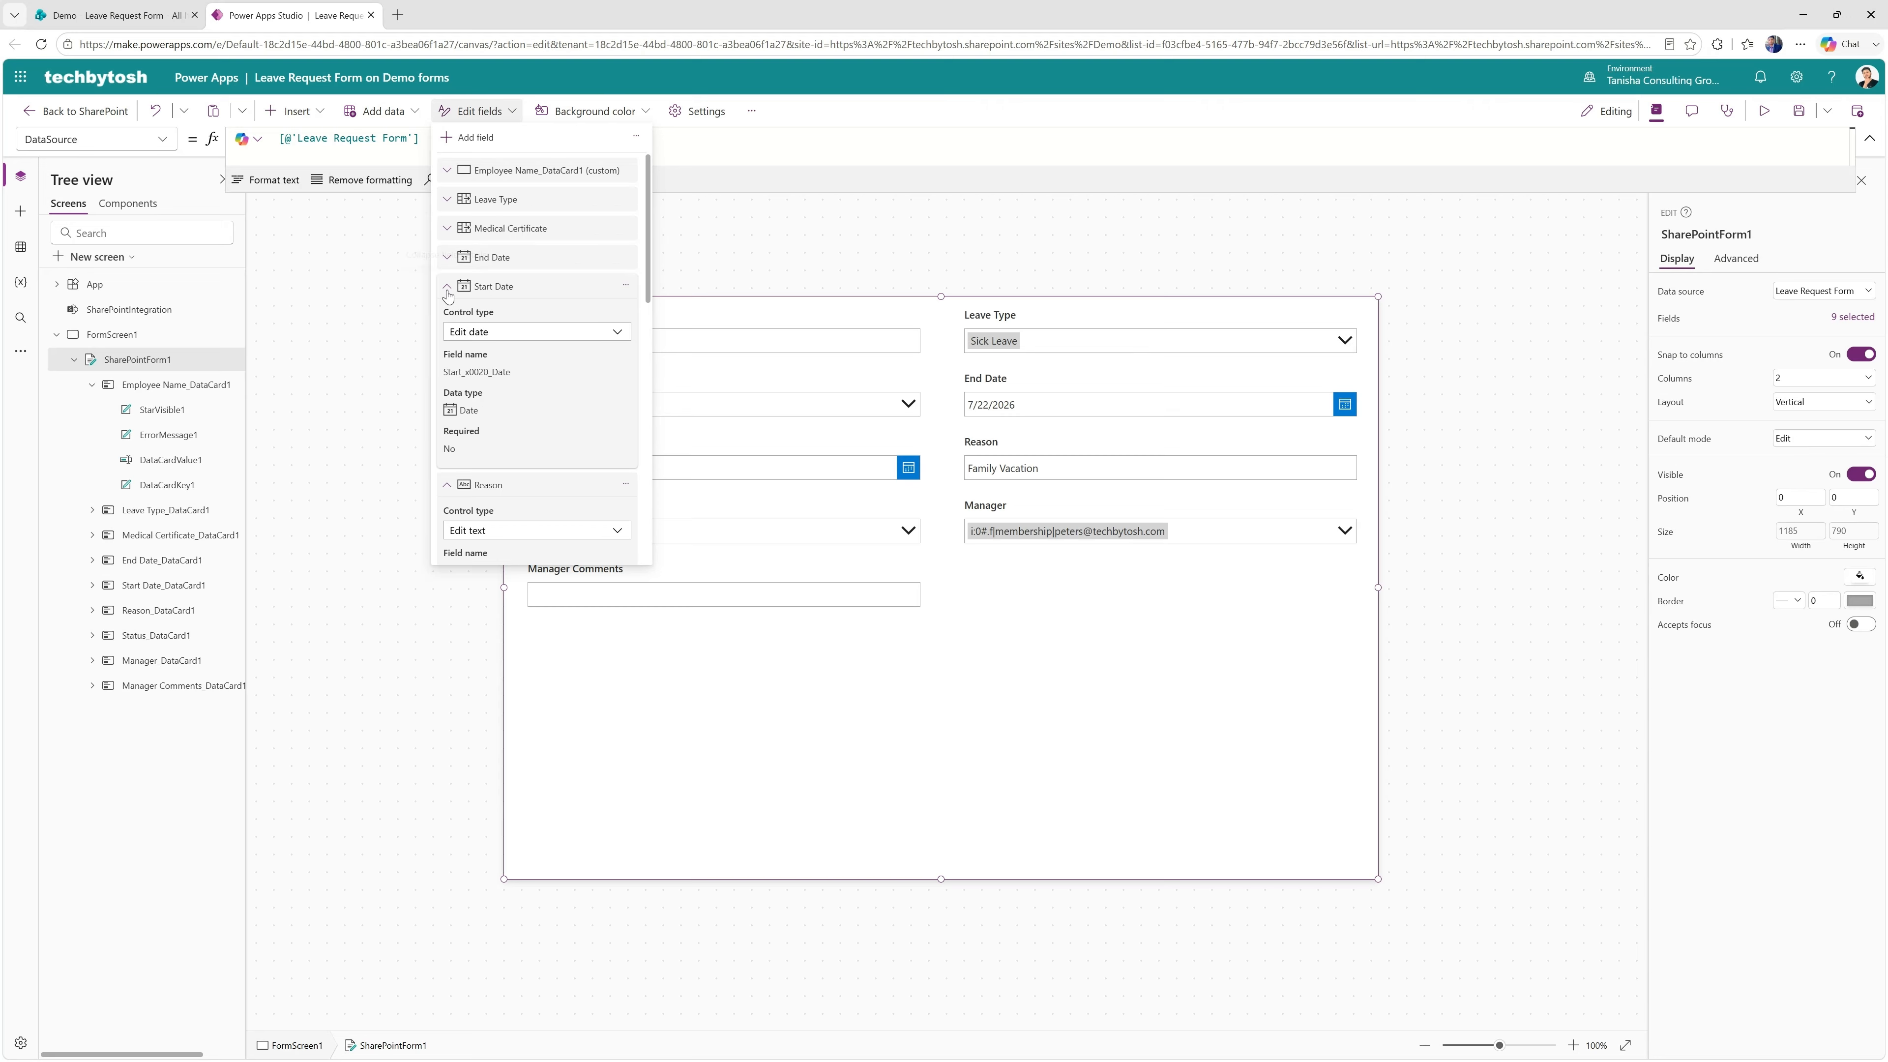
{"action": "left_click", "coordinate": [447, 290]}
{"action": "left_click", "coordinate": [447, 316]}
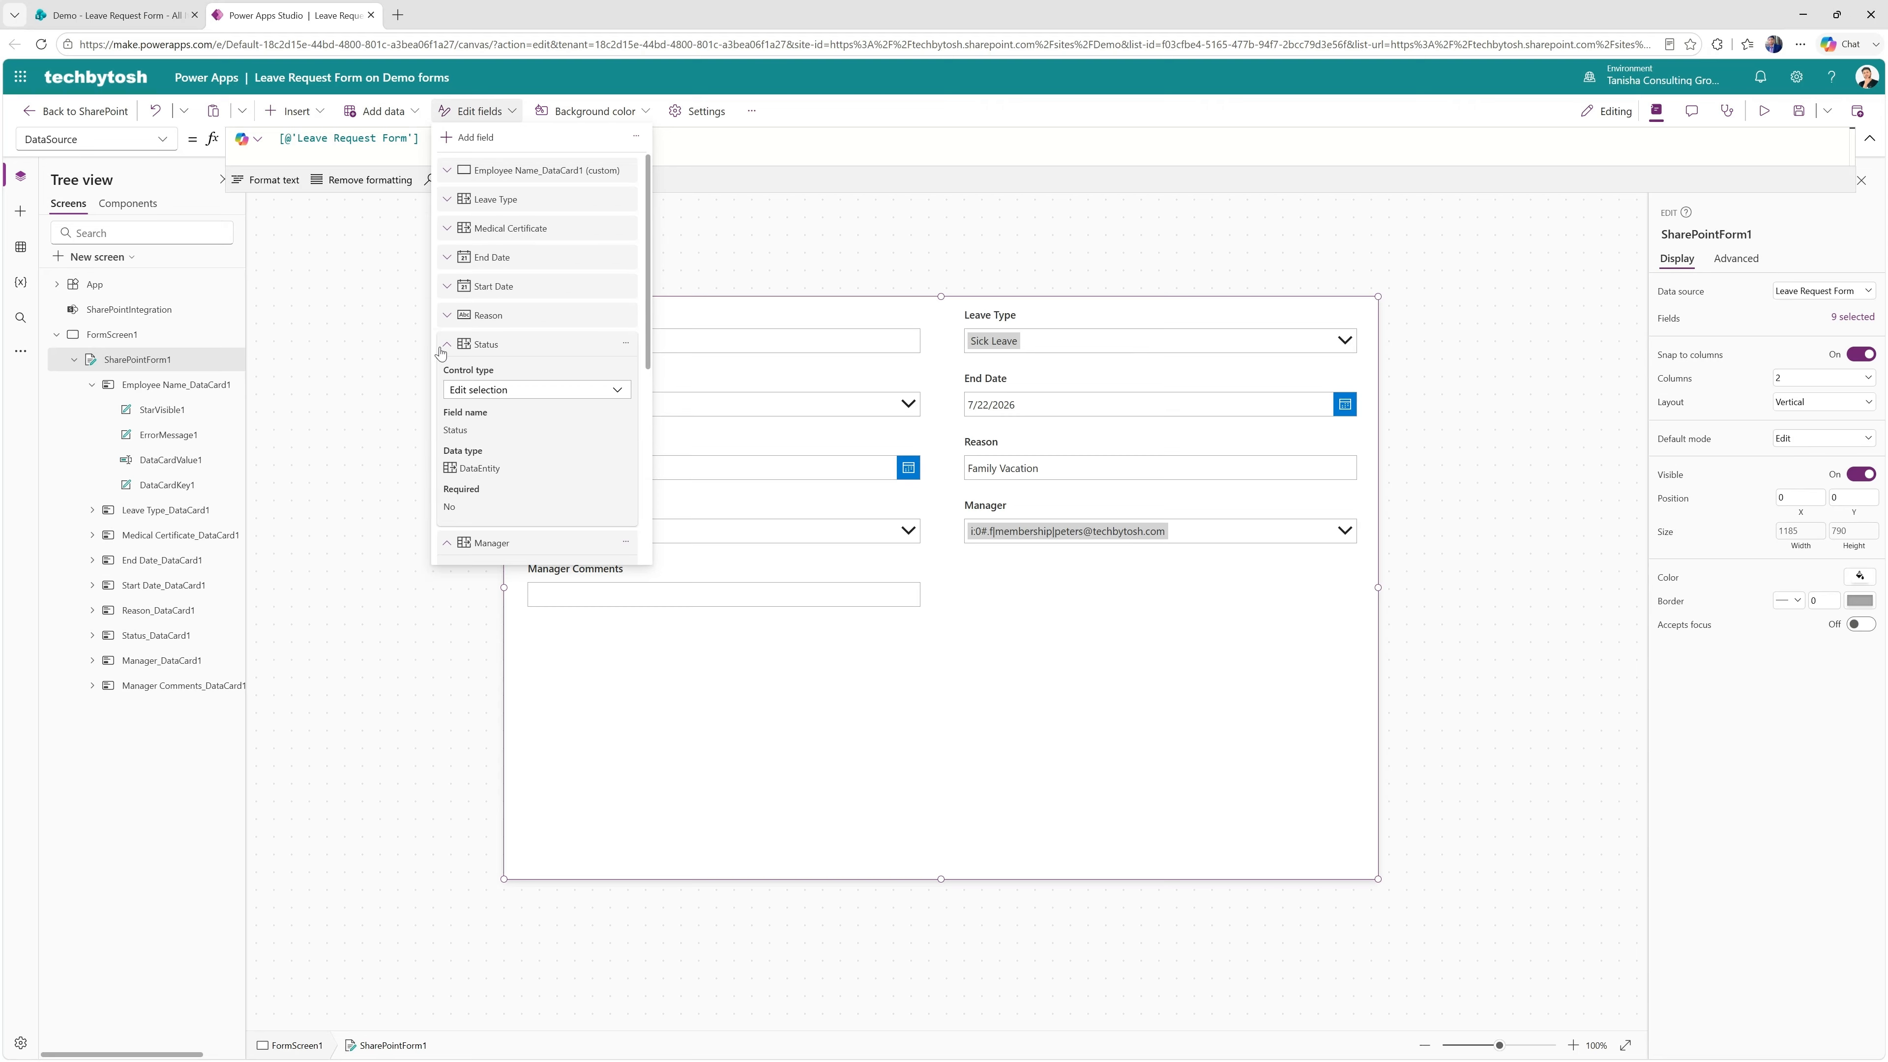
{"action": "left_click", "coordinate": [447, 344]}
{"action": "left_click", "coordinate": [447, 372]}
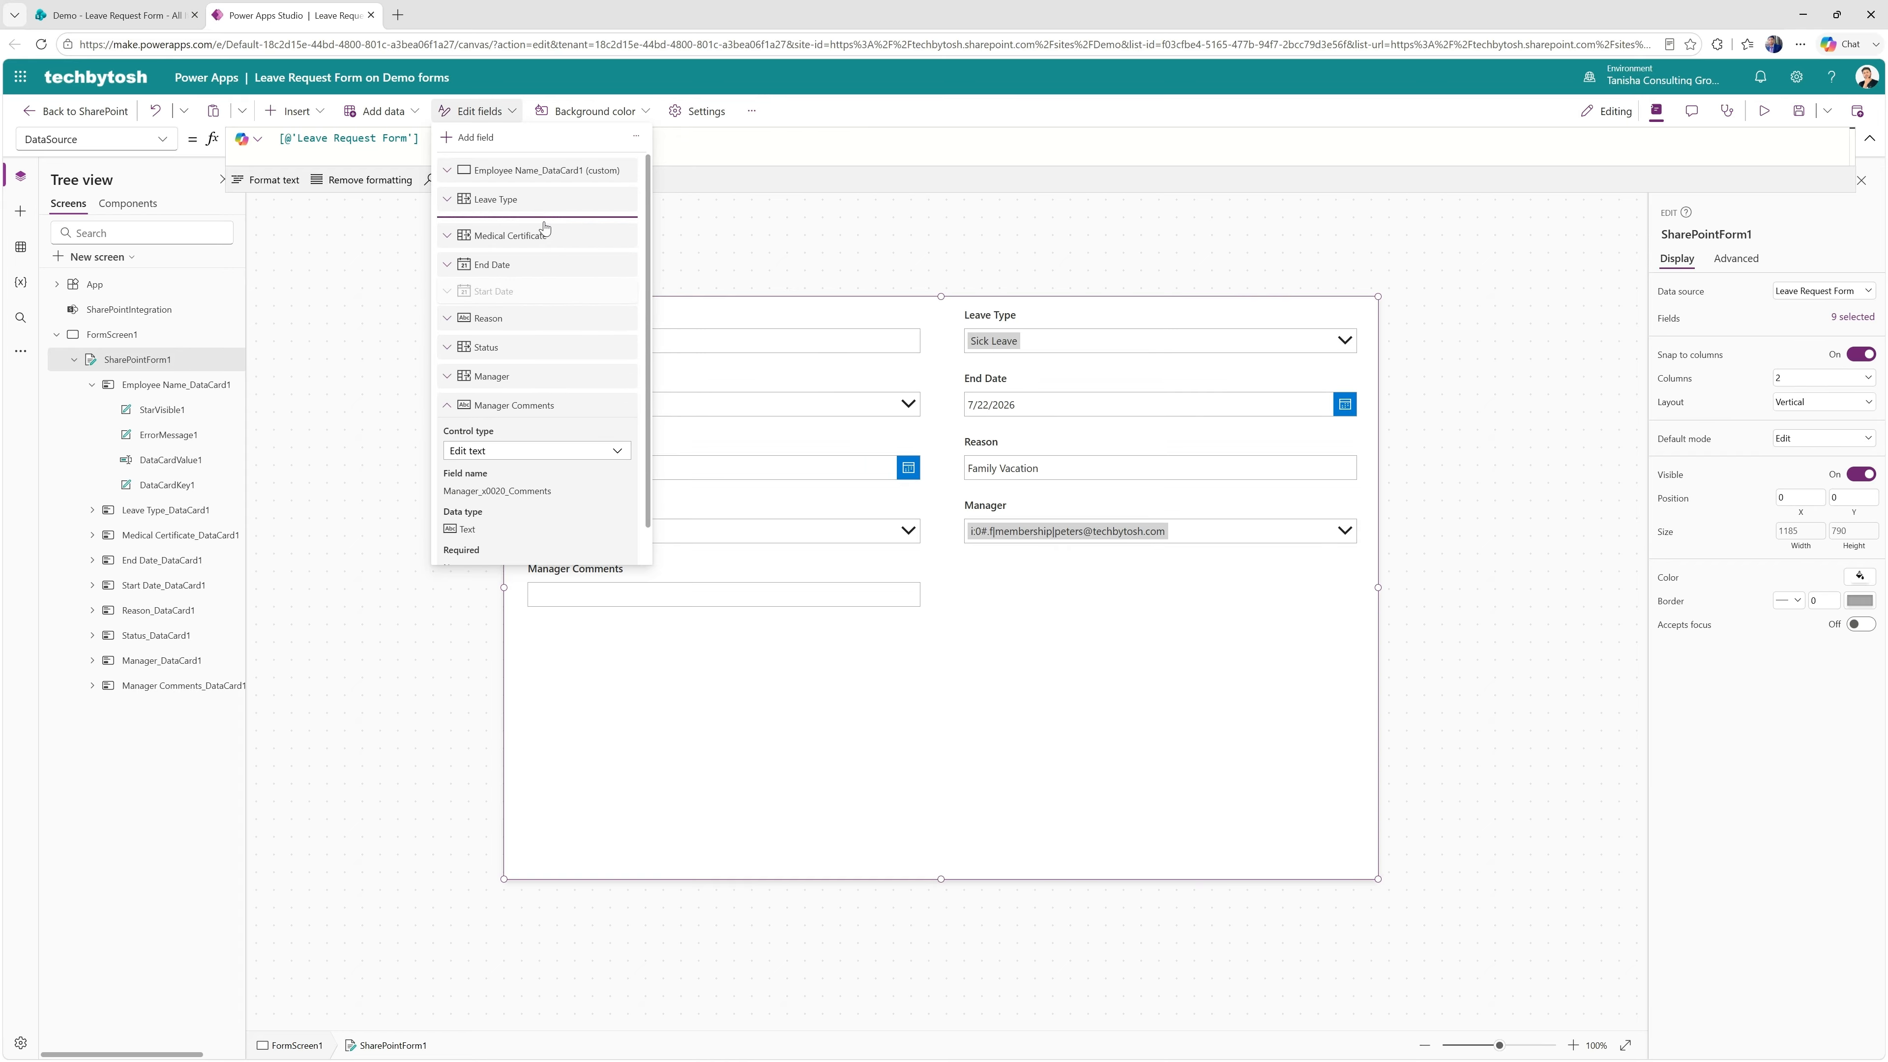
Move Start Date and End Date above Medical Certificate, then close the field list
{"action": "left_click_drag", "start_coordinate": [545, 227], "coordinate": [543, 231]}
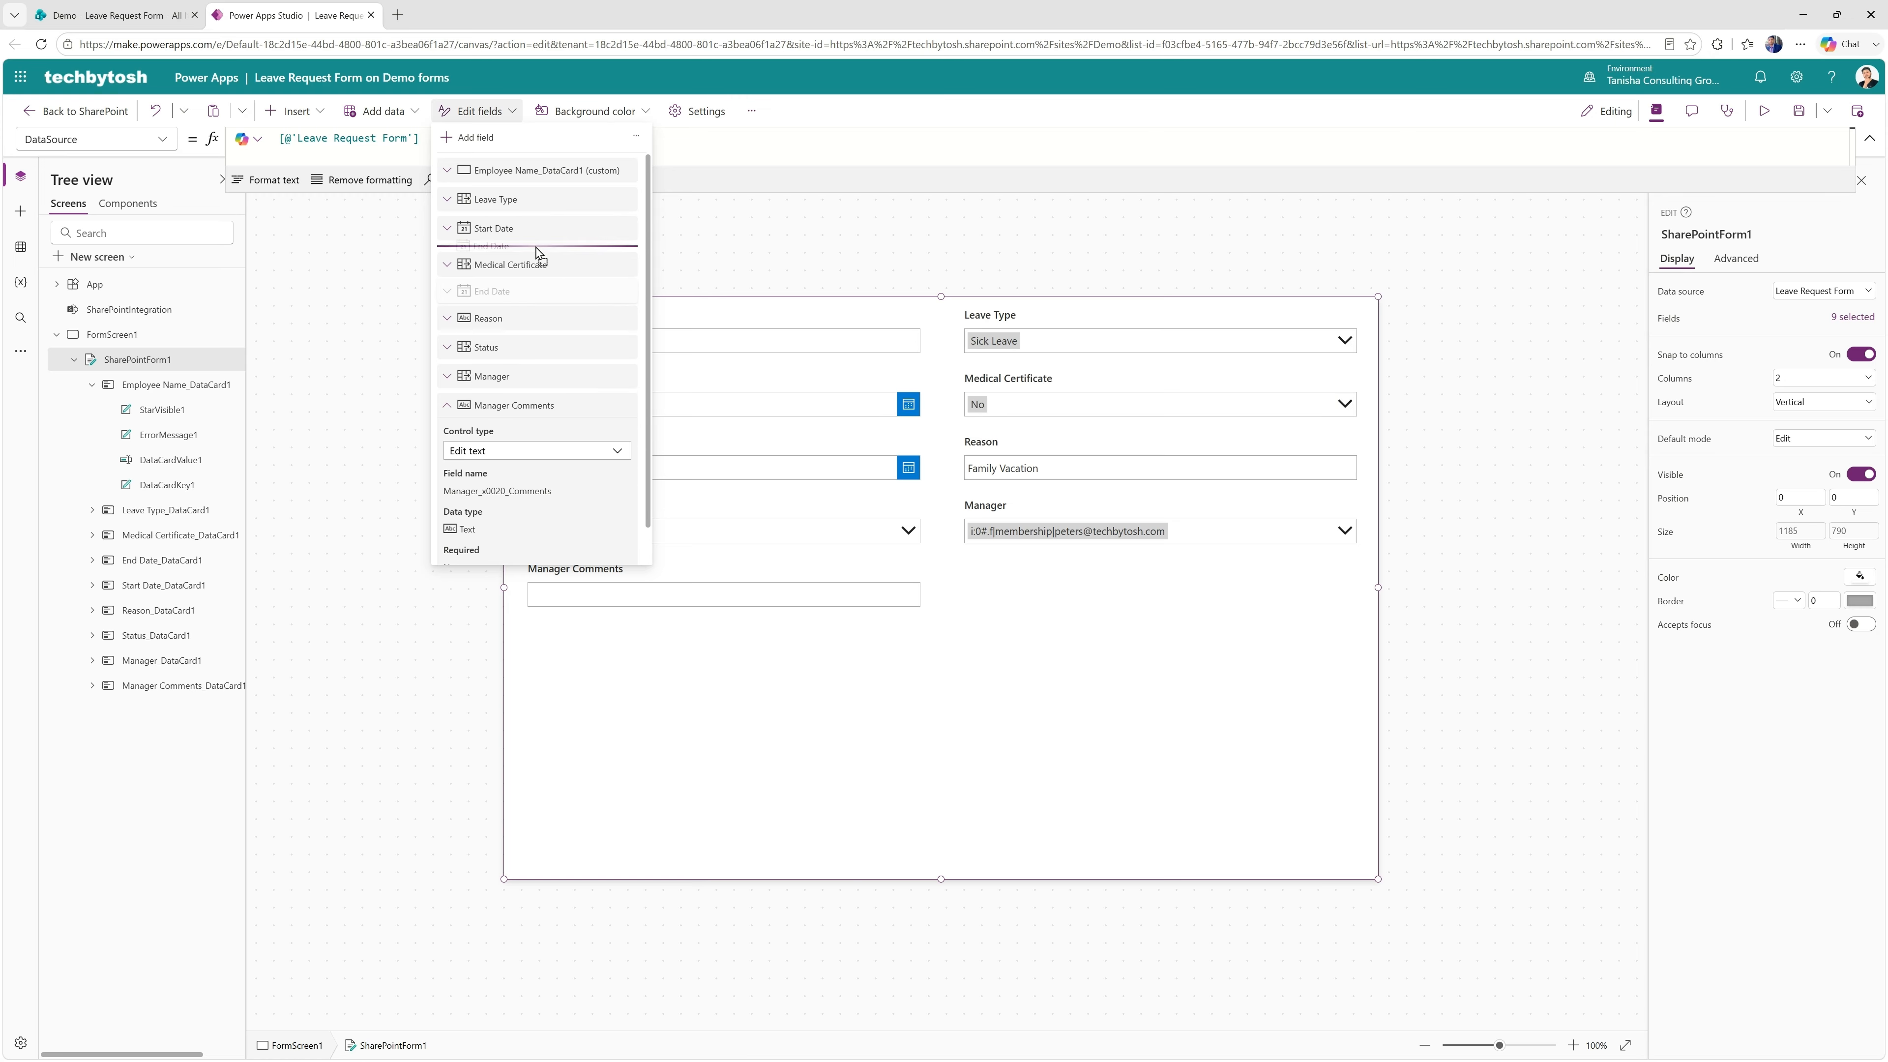
{"action": "left_click_drag", "start_coordinate": [536, 252], "coordinate": [535, 253]}
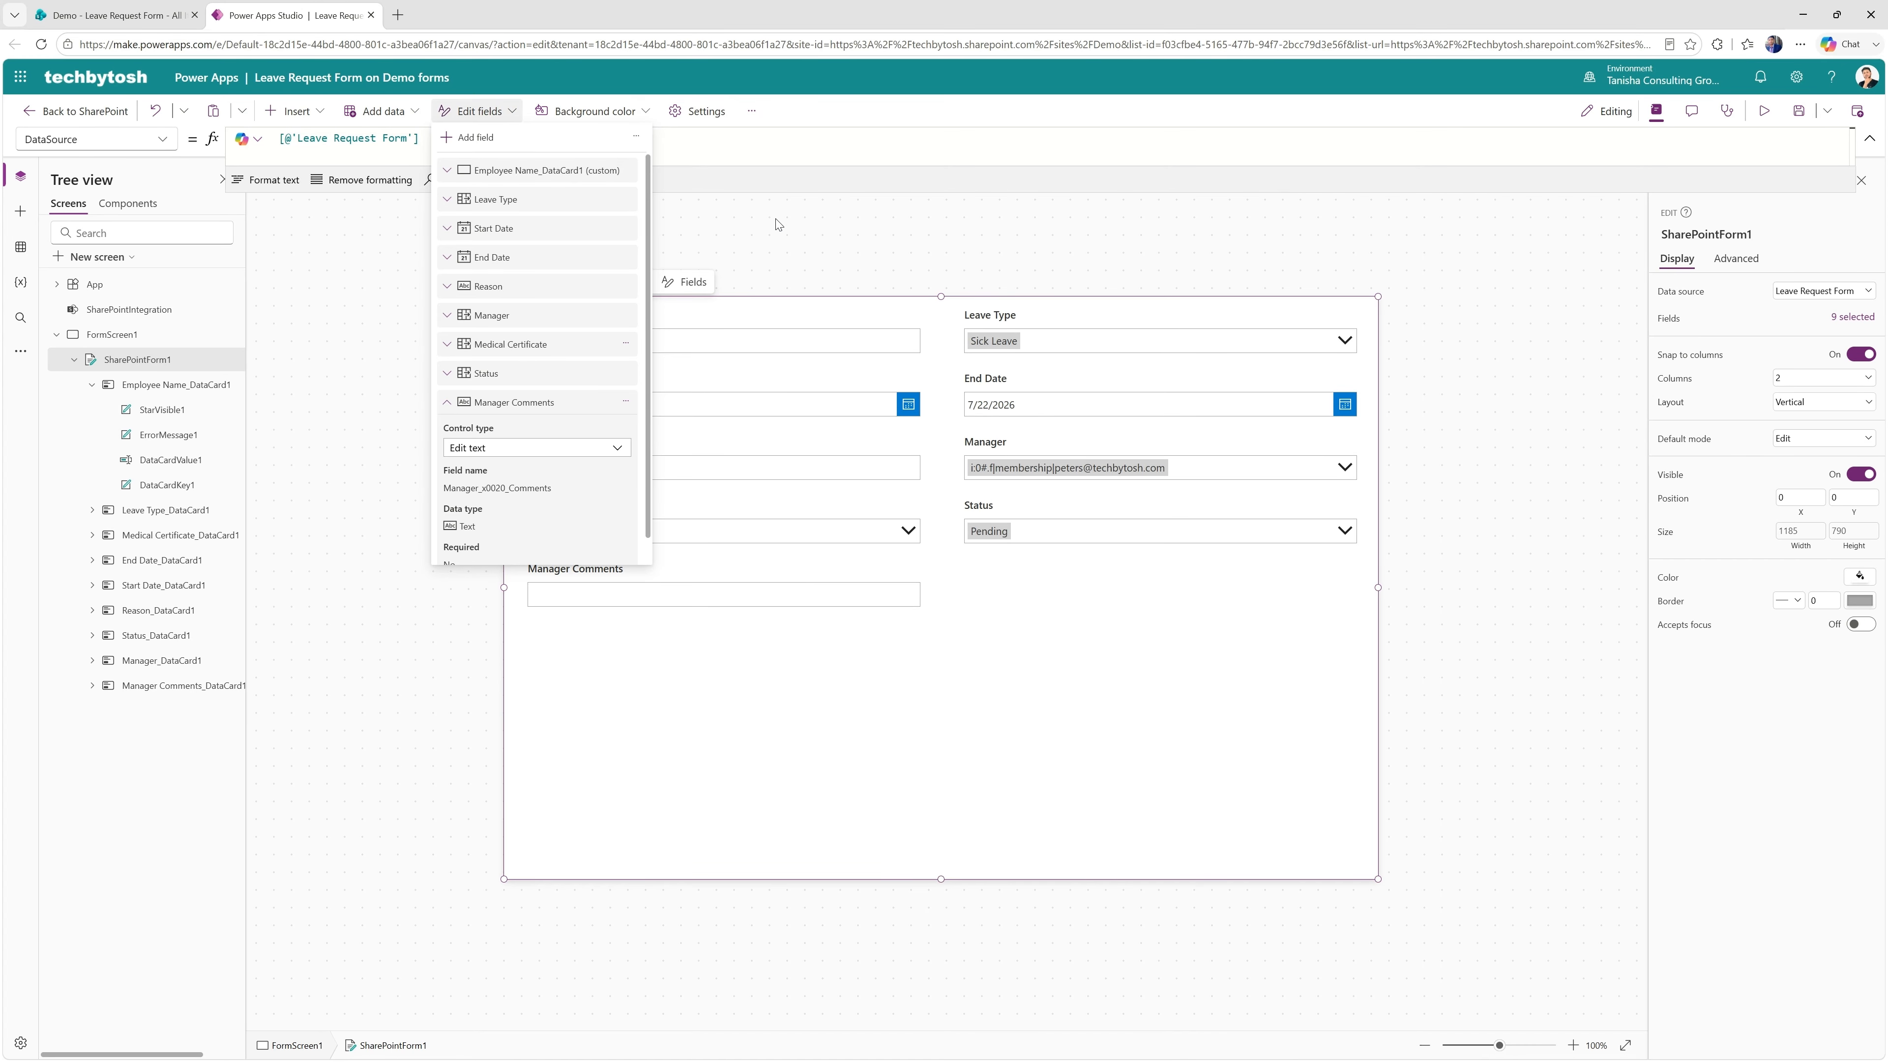
{"action": "left_click", "coordinate": [775, 225]}
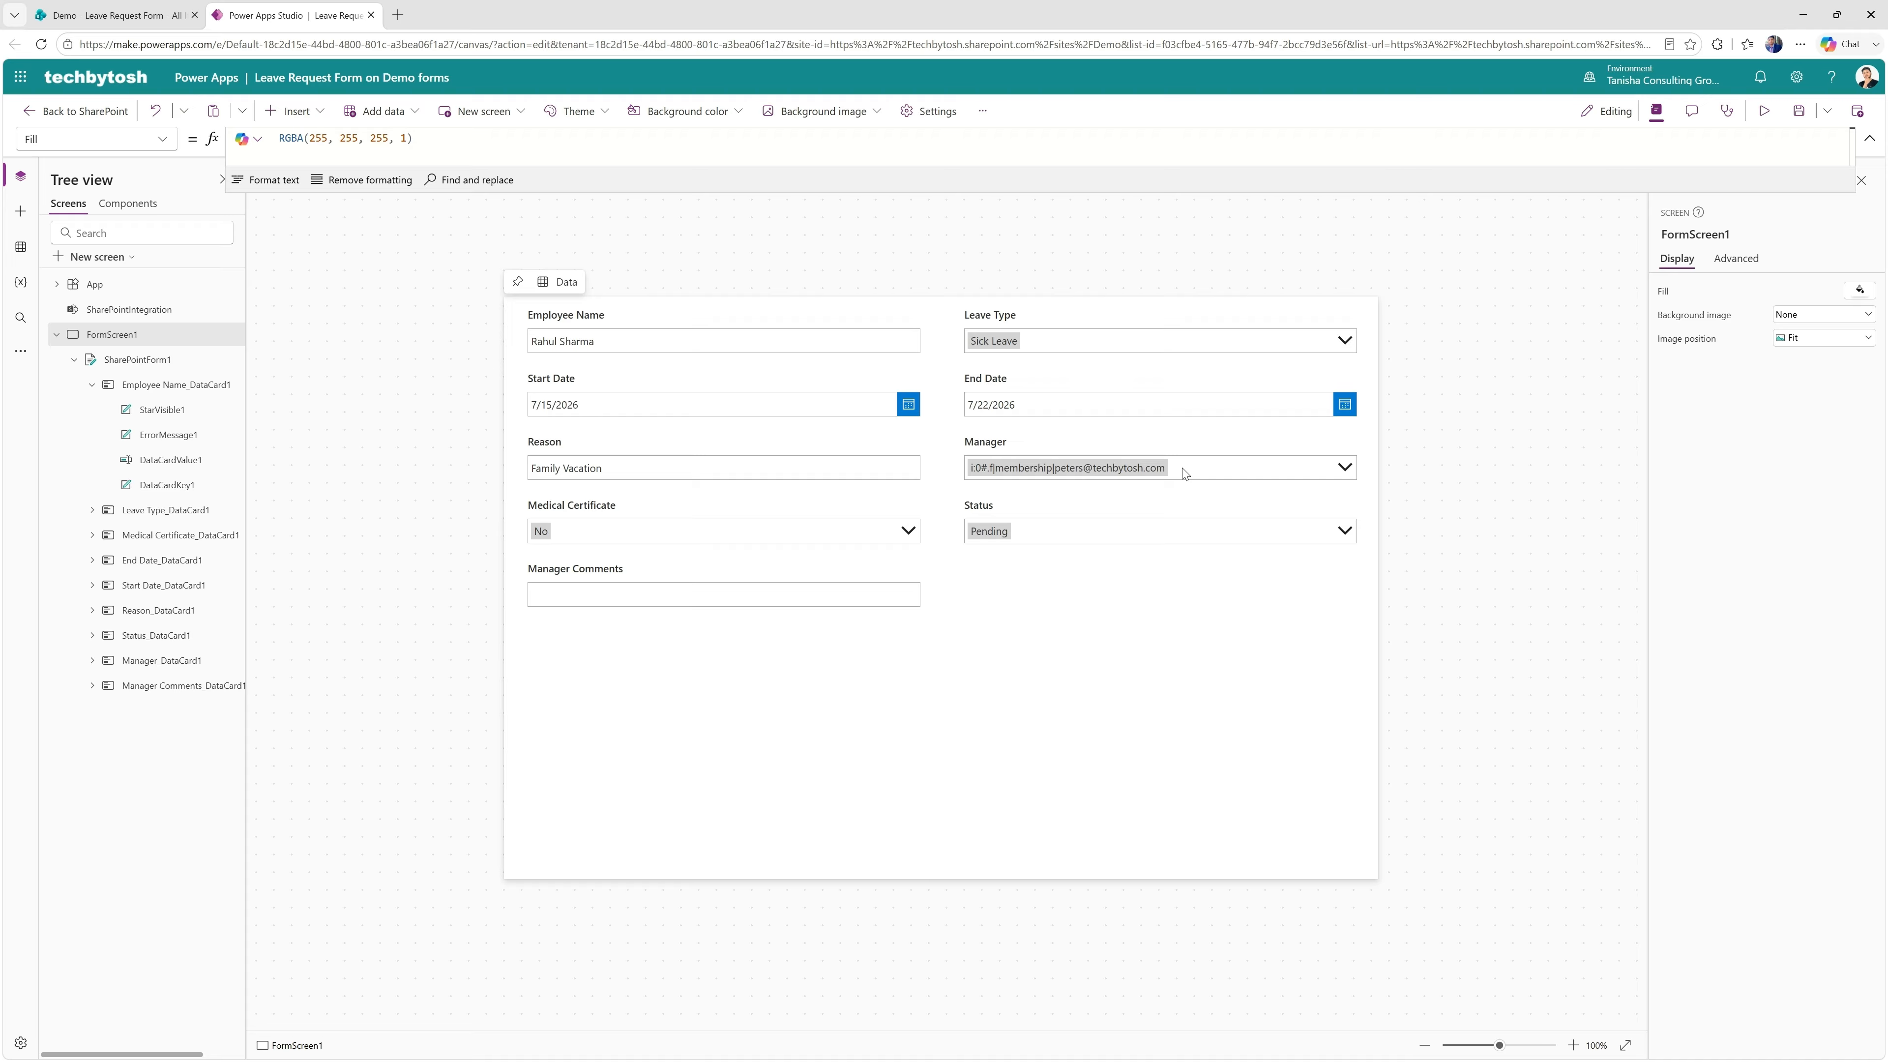
Select SharePointForm1 and drag it down to Y 97, leaving space above the fields
{"action": "left_click", "coordinate": [1012, 751]}
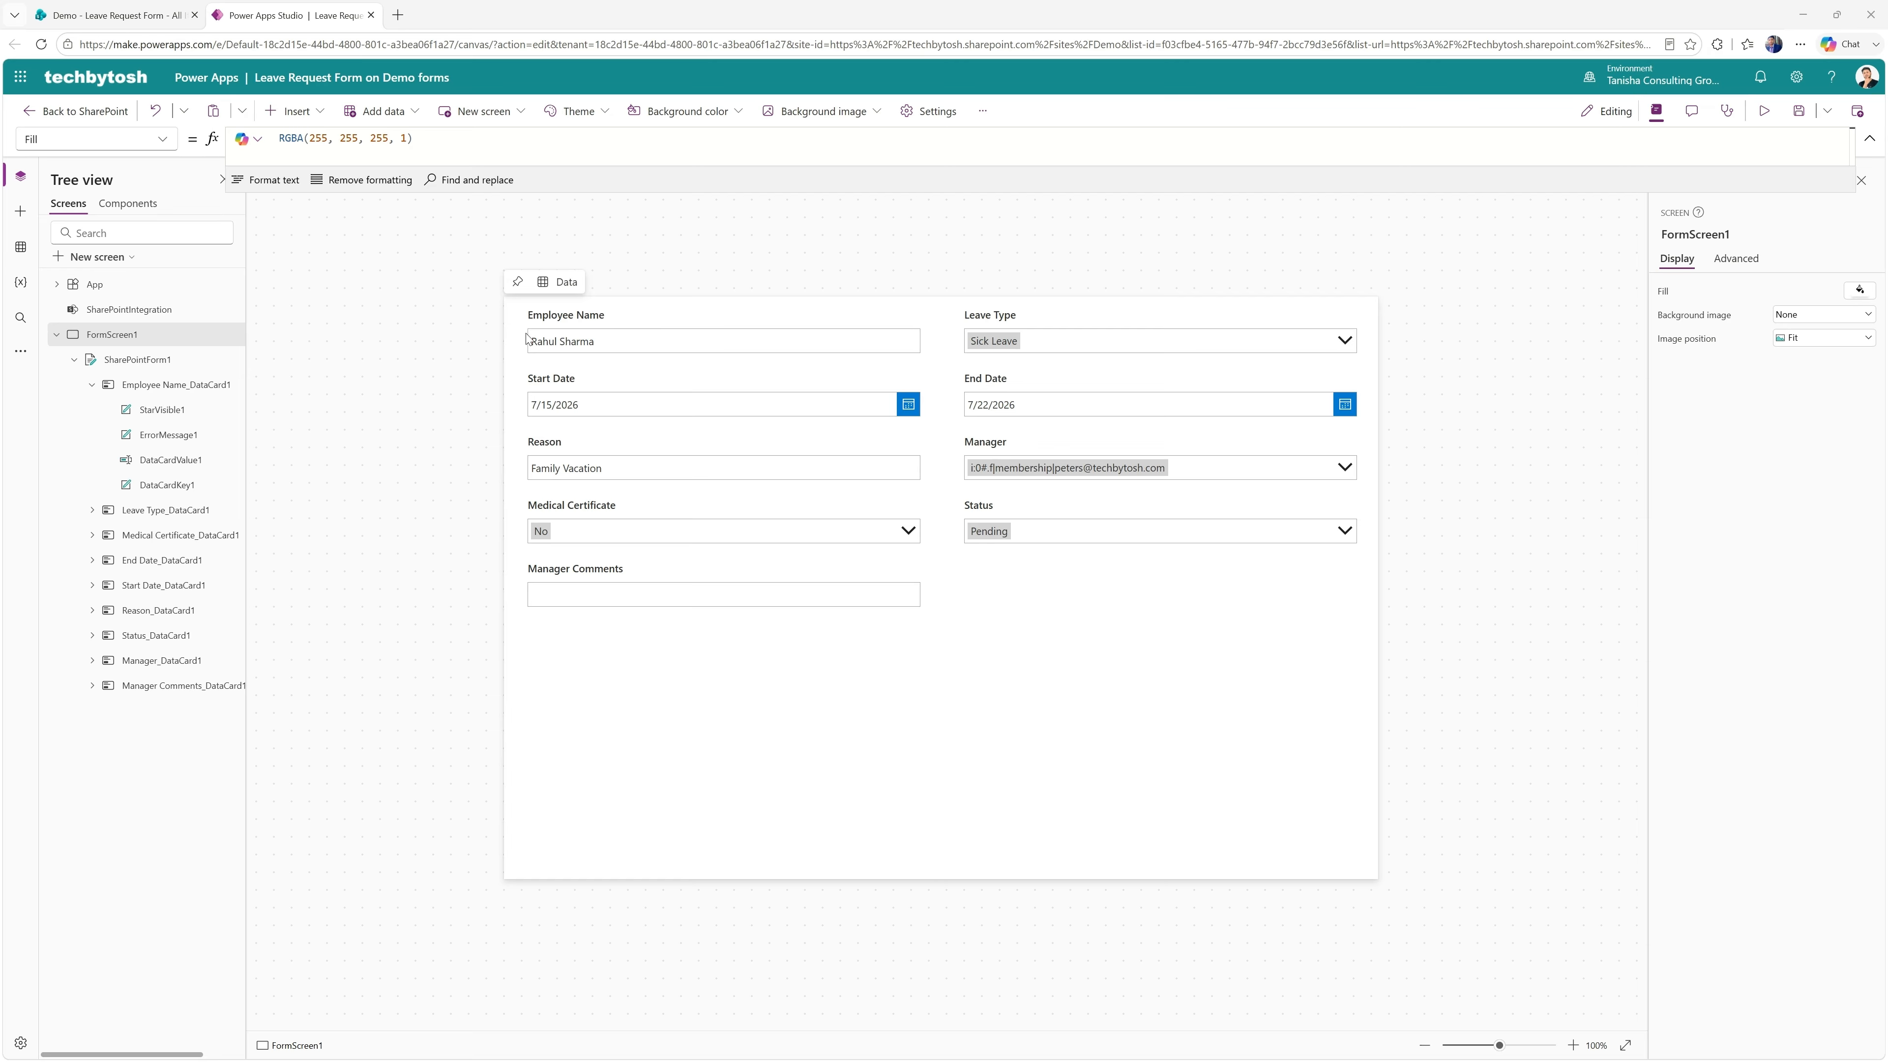
{"action": "left_click", "coordinate": [148, 361]}
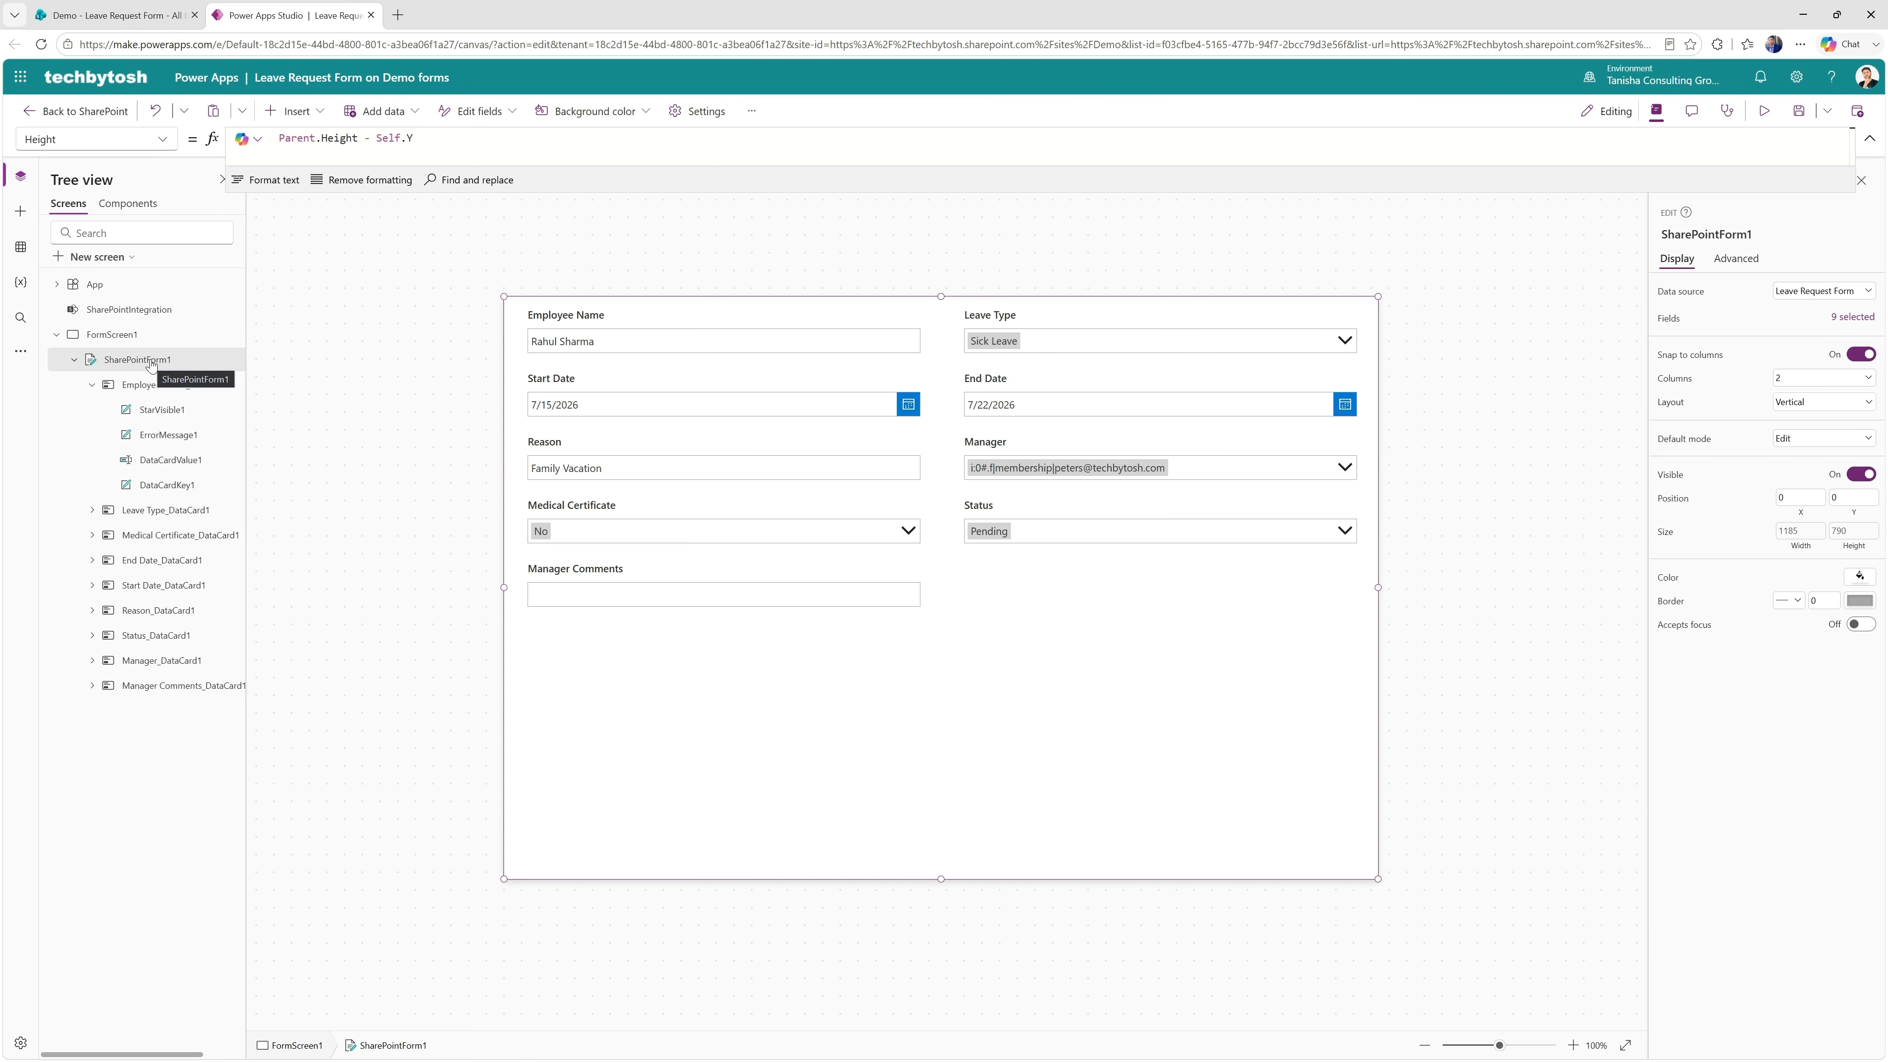
{"action": "left_click", "coordinate": [888, 307]}
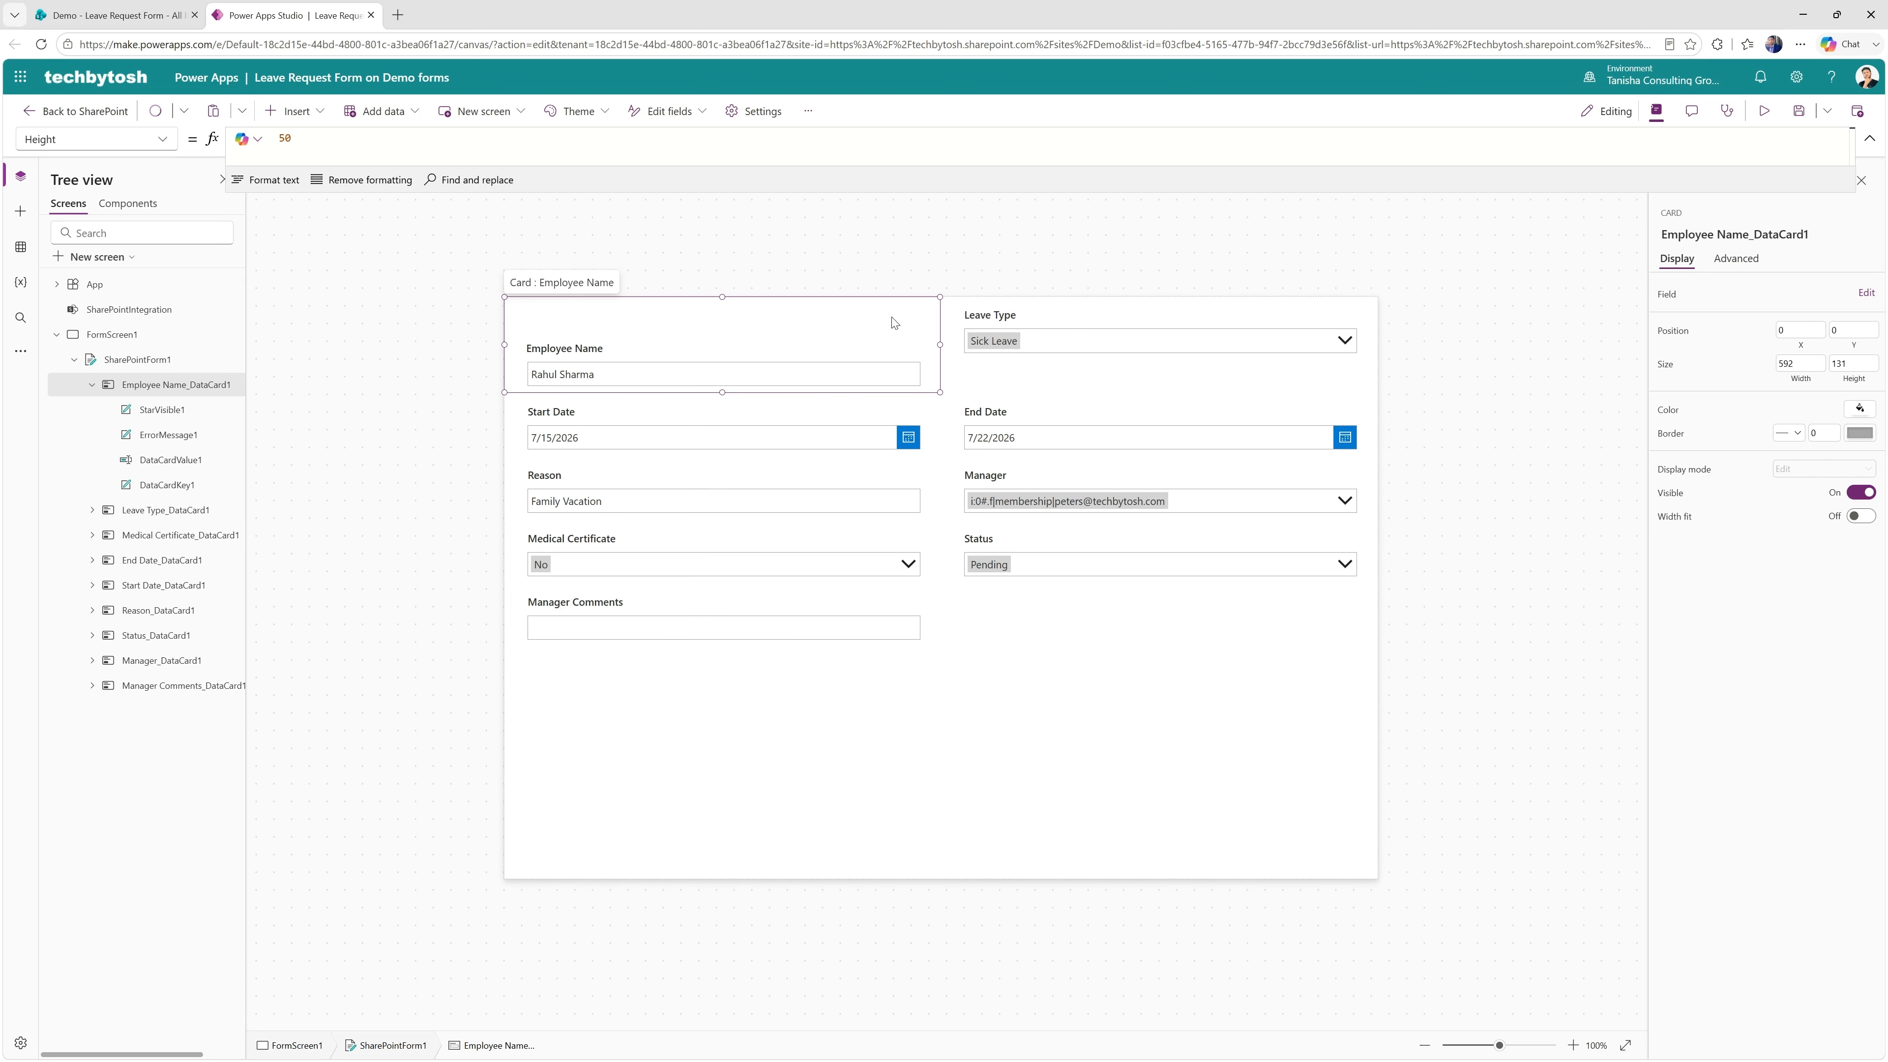
{"action": "left_click", "coordinate": [163, 362]}
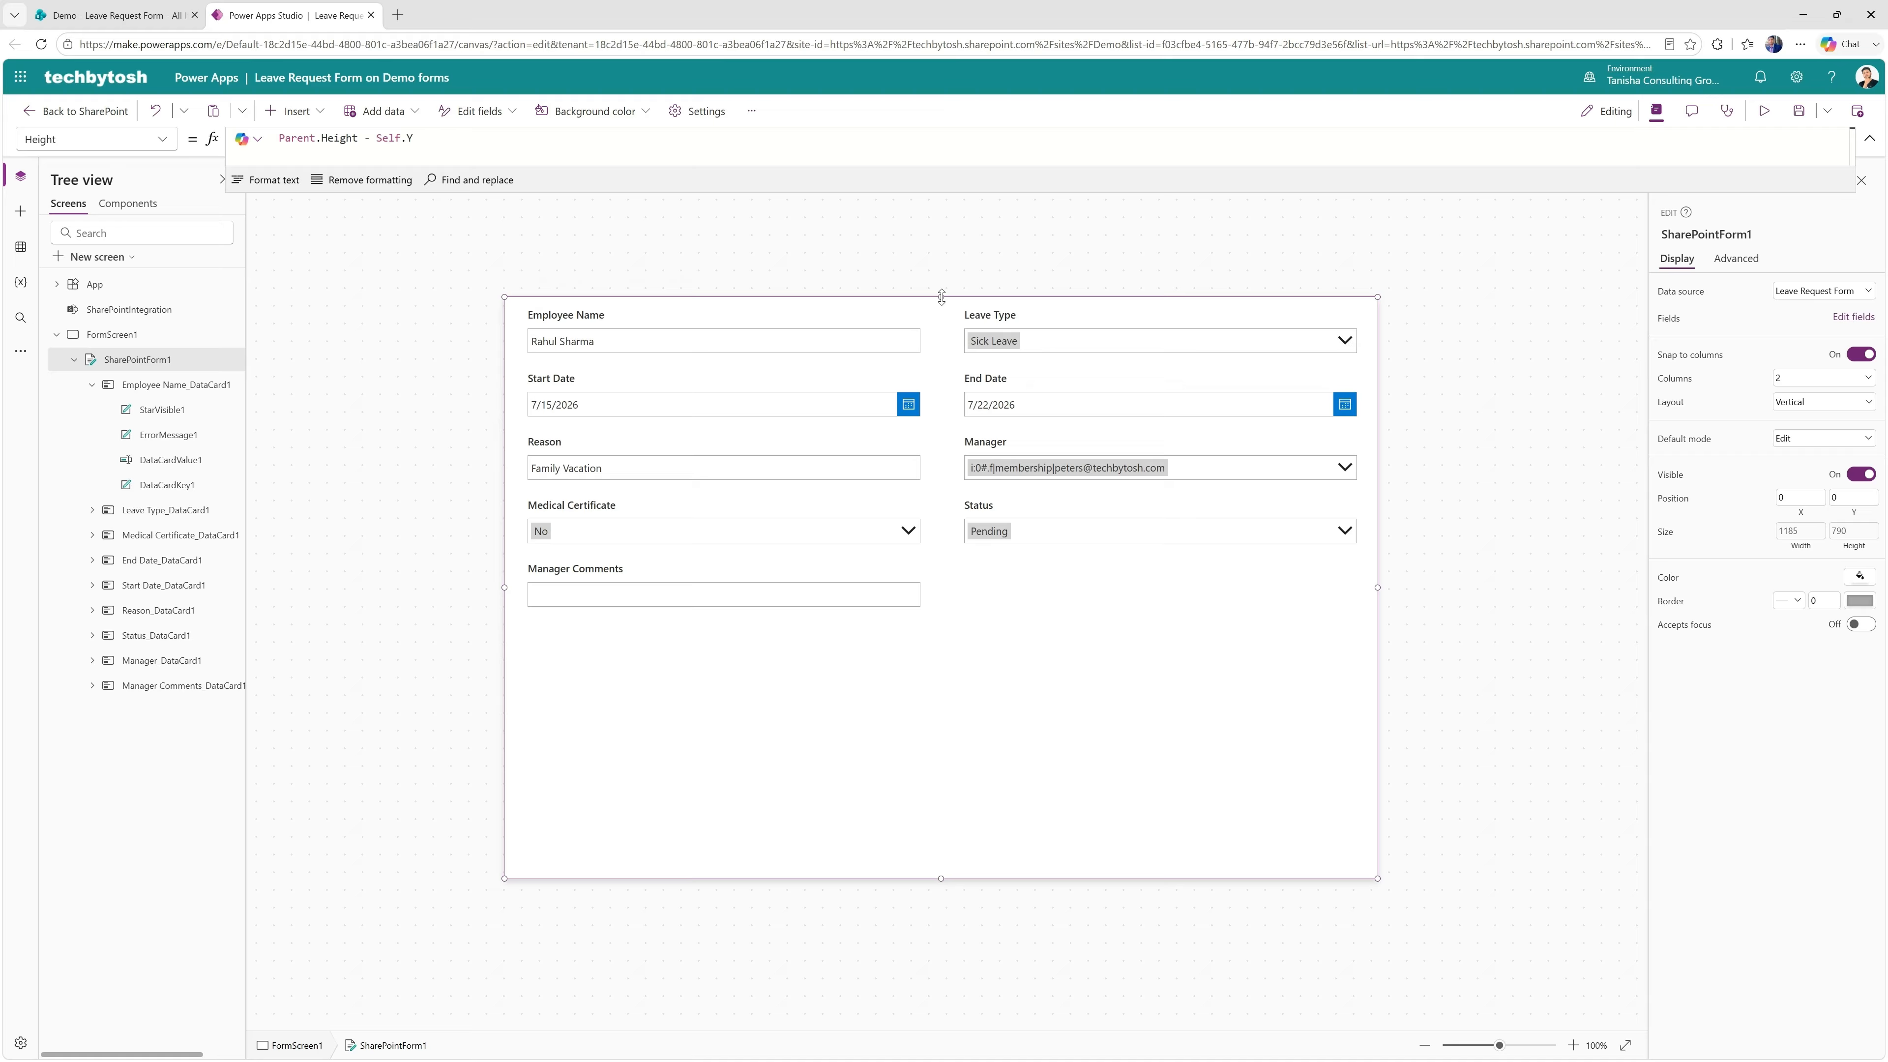
{"action": "left_click_drag", "start_coordinate": [946, 296], "coordinate": [940, 379]}
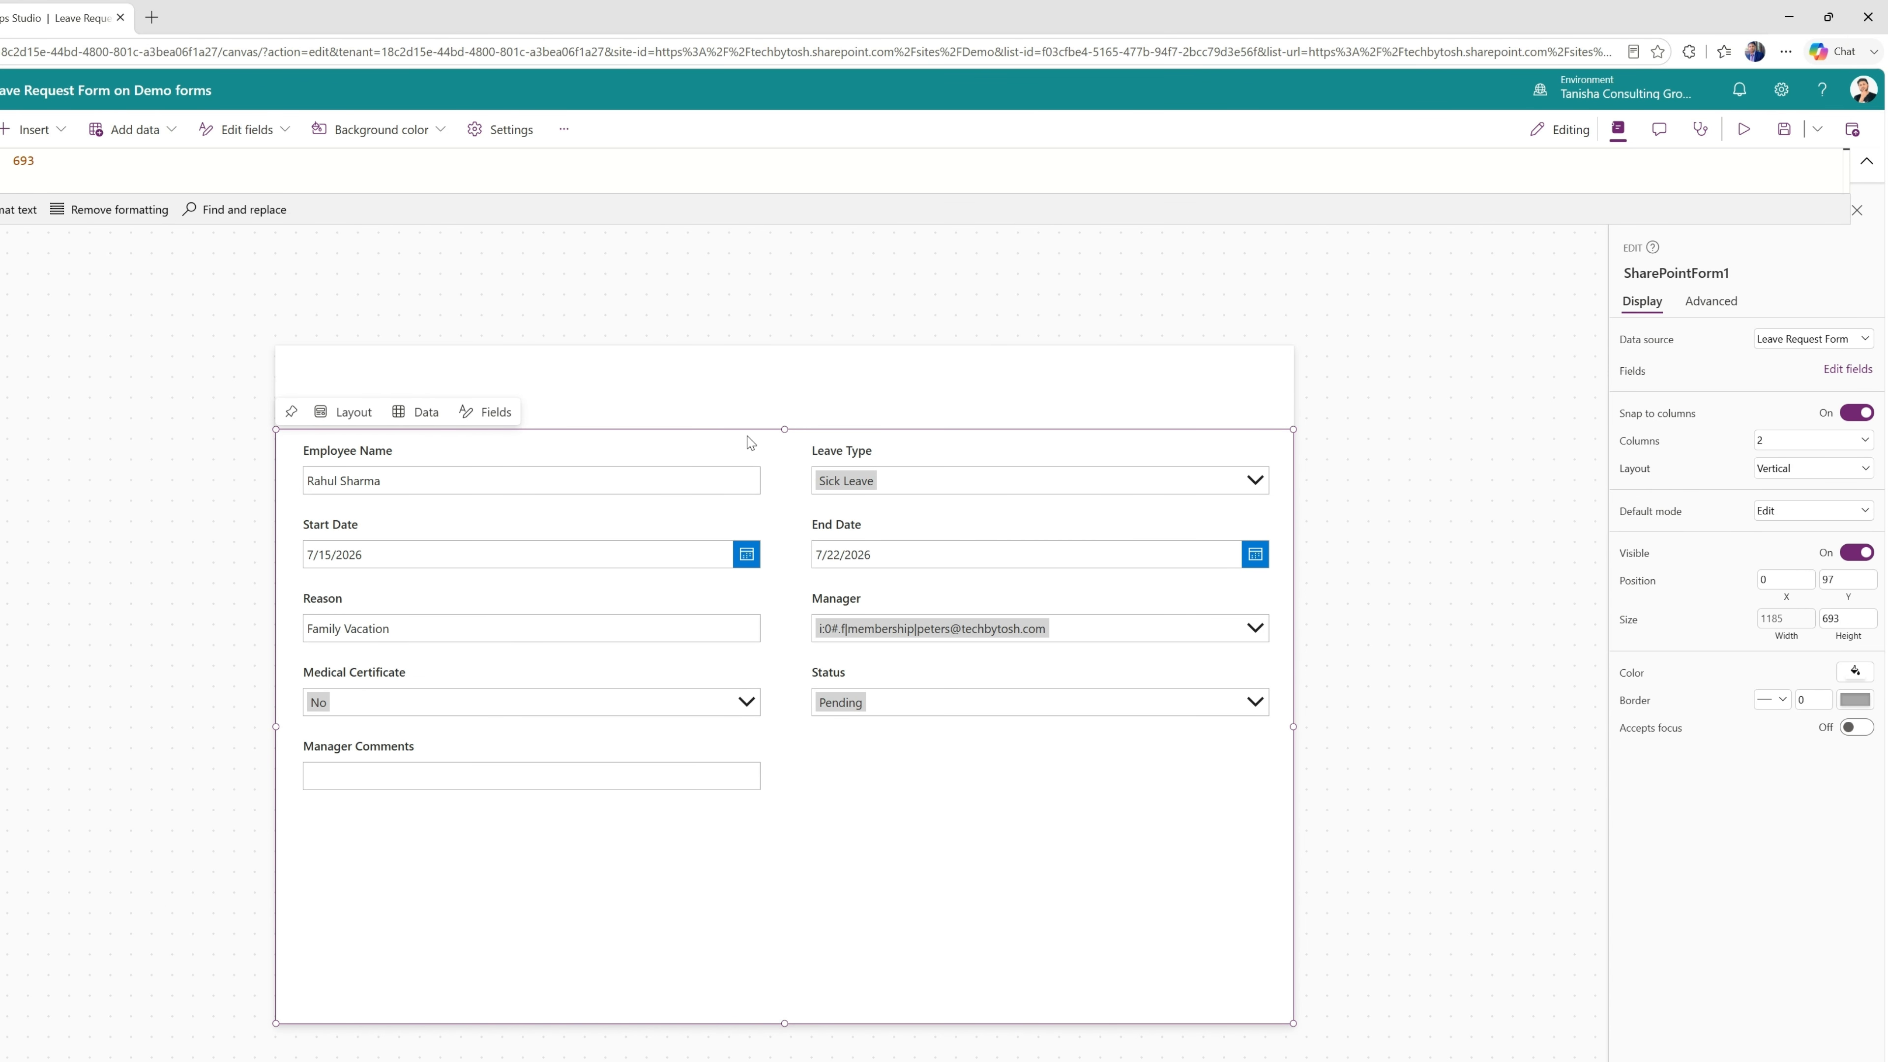
Extend the form's top edge upward and set its Position Y to 70
{"action": "left_click_drag", "start_coordinate": [784, 429], "coordinate": [788, 345]}
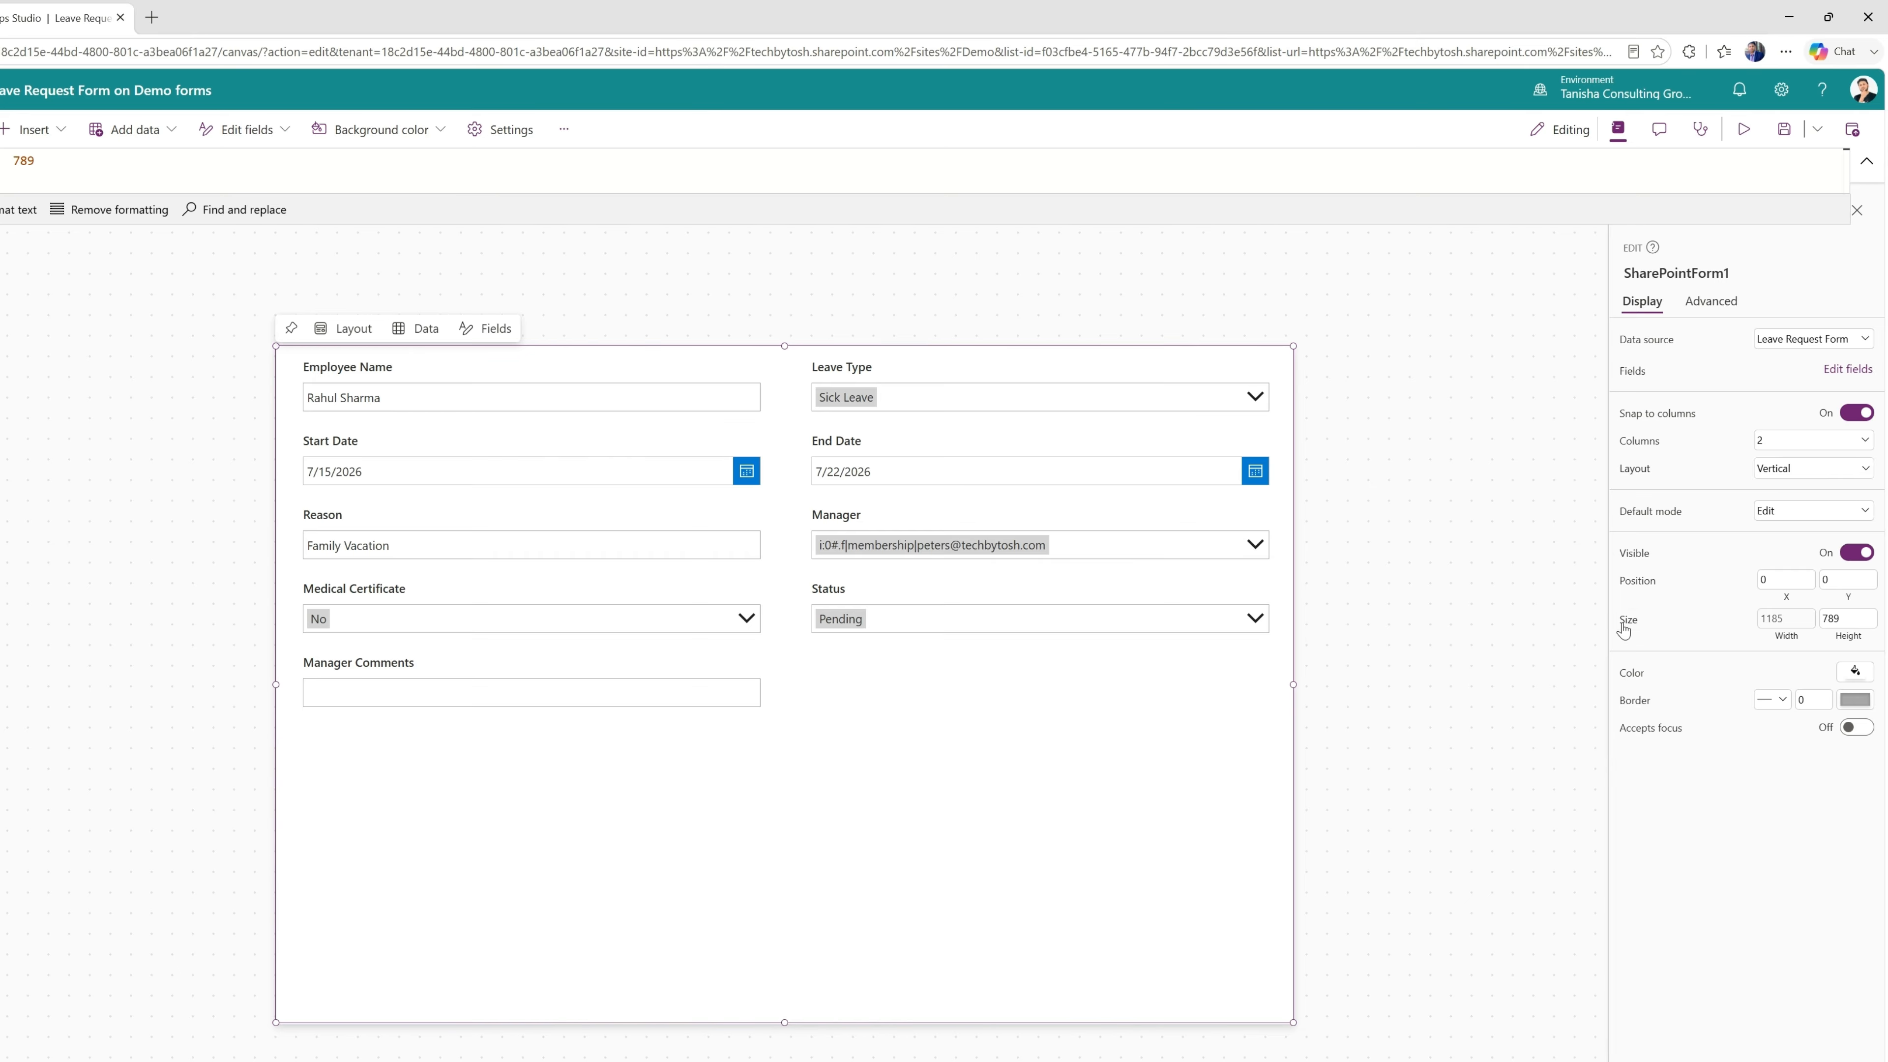
{"action": "left_click", "coordinate": [1842, 579]}
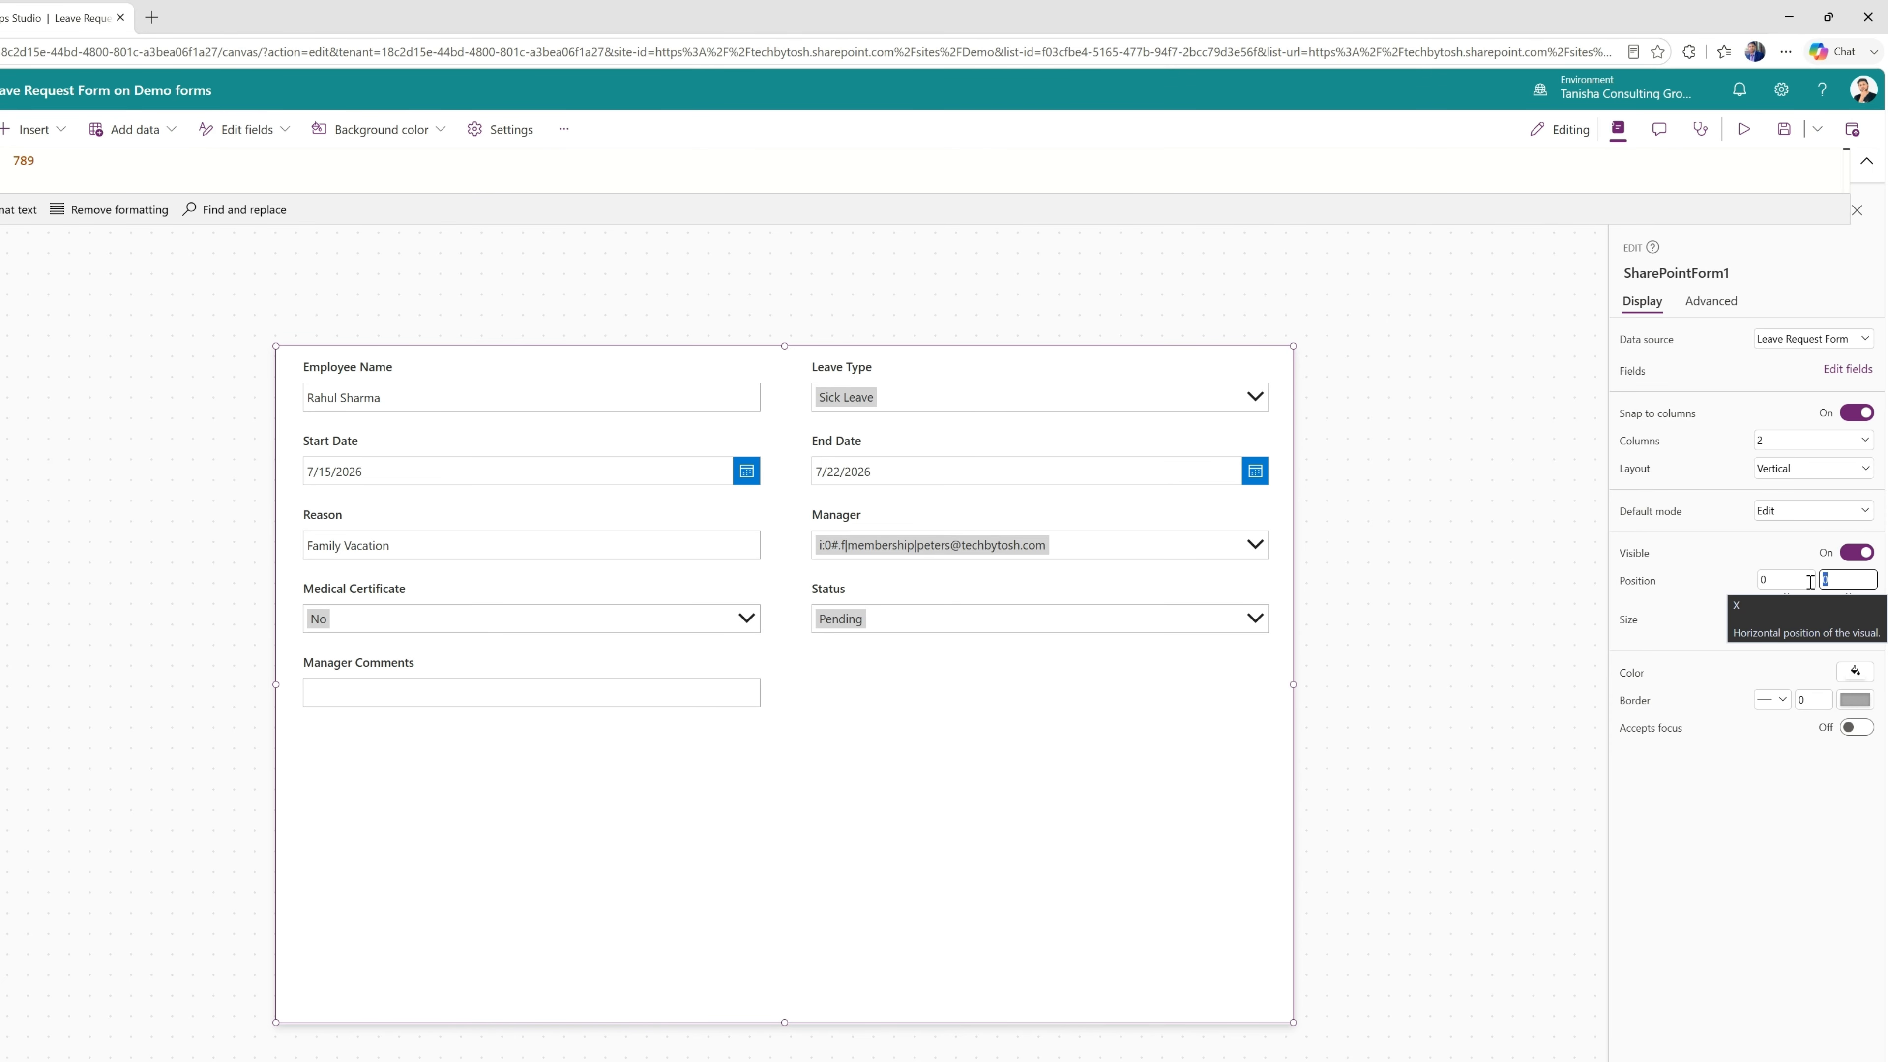
{"action": "type", "text": "70"}
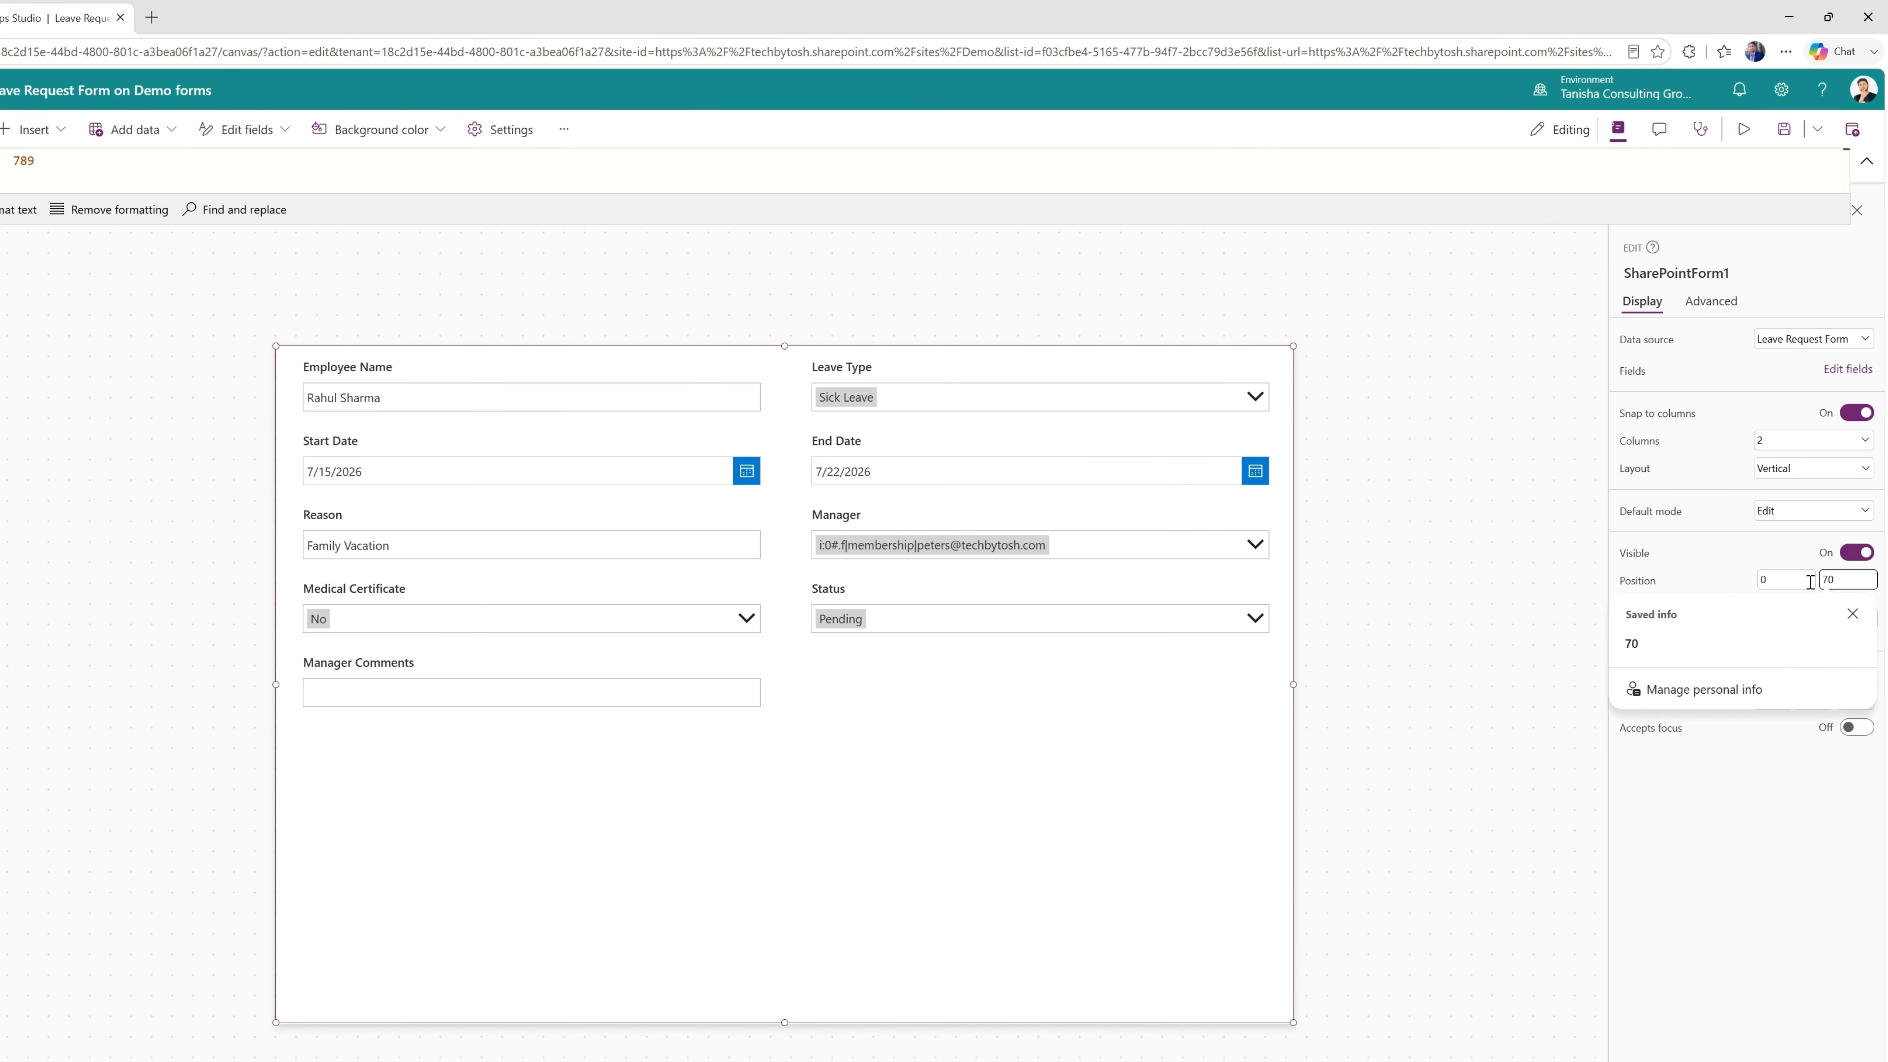
{"action": "left_click", "coordinate": [1523, 819]}
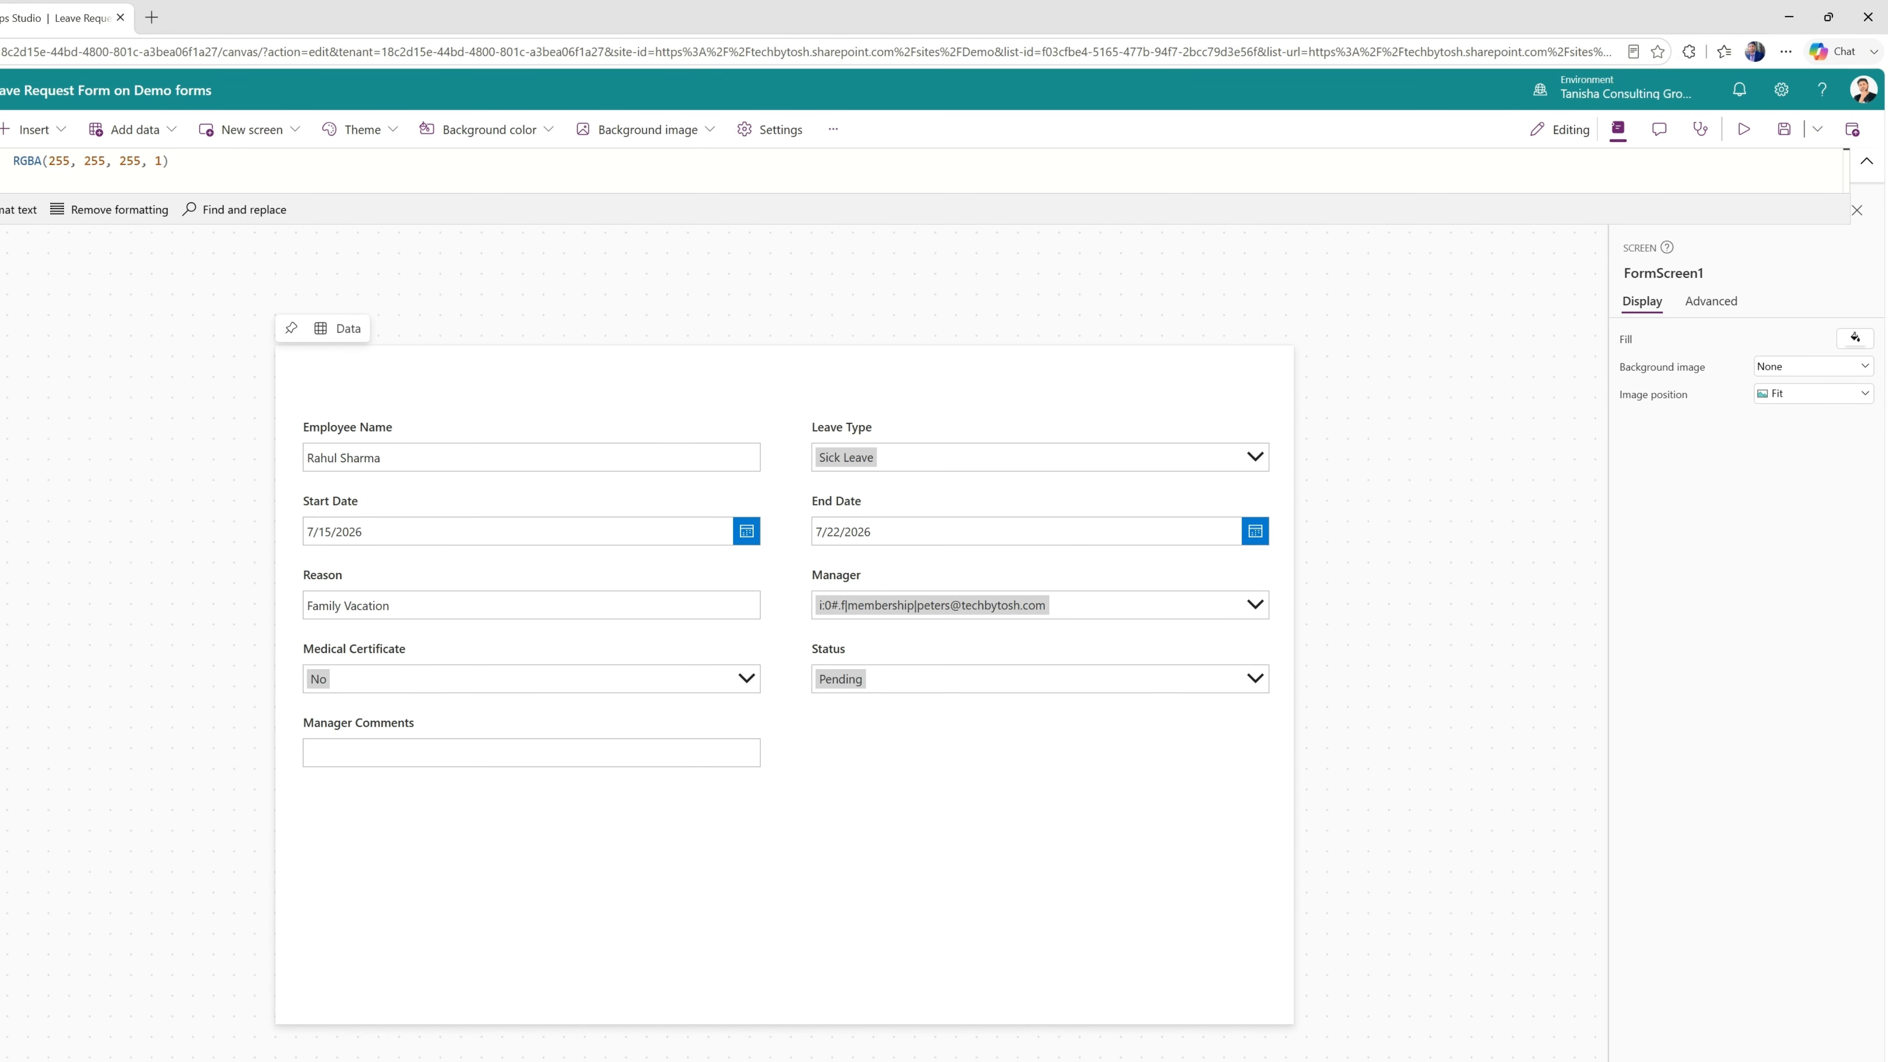
{"action": "left_click", "coordinate": [338, 405]}
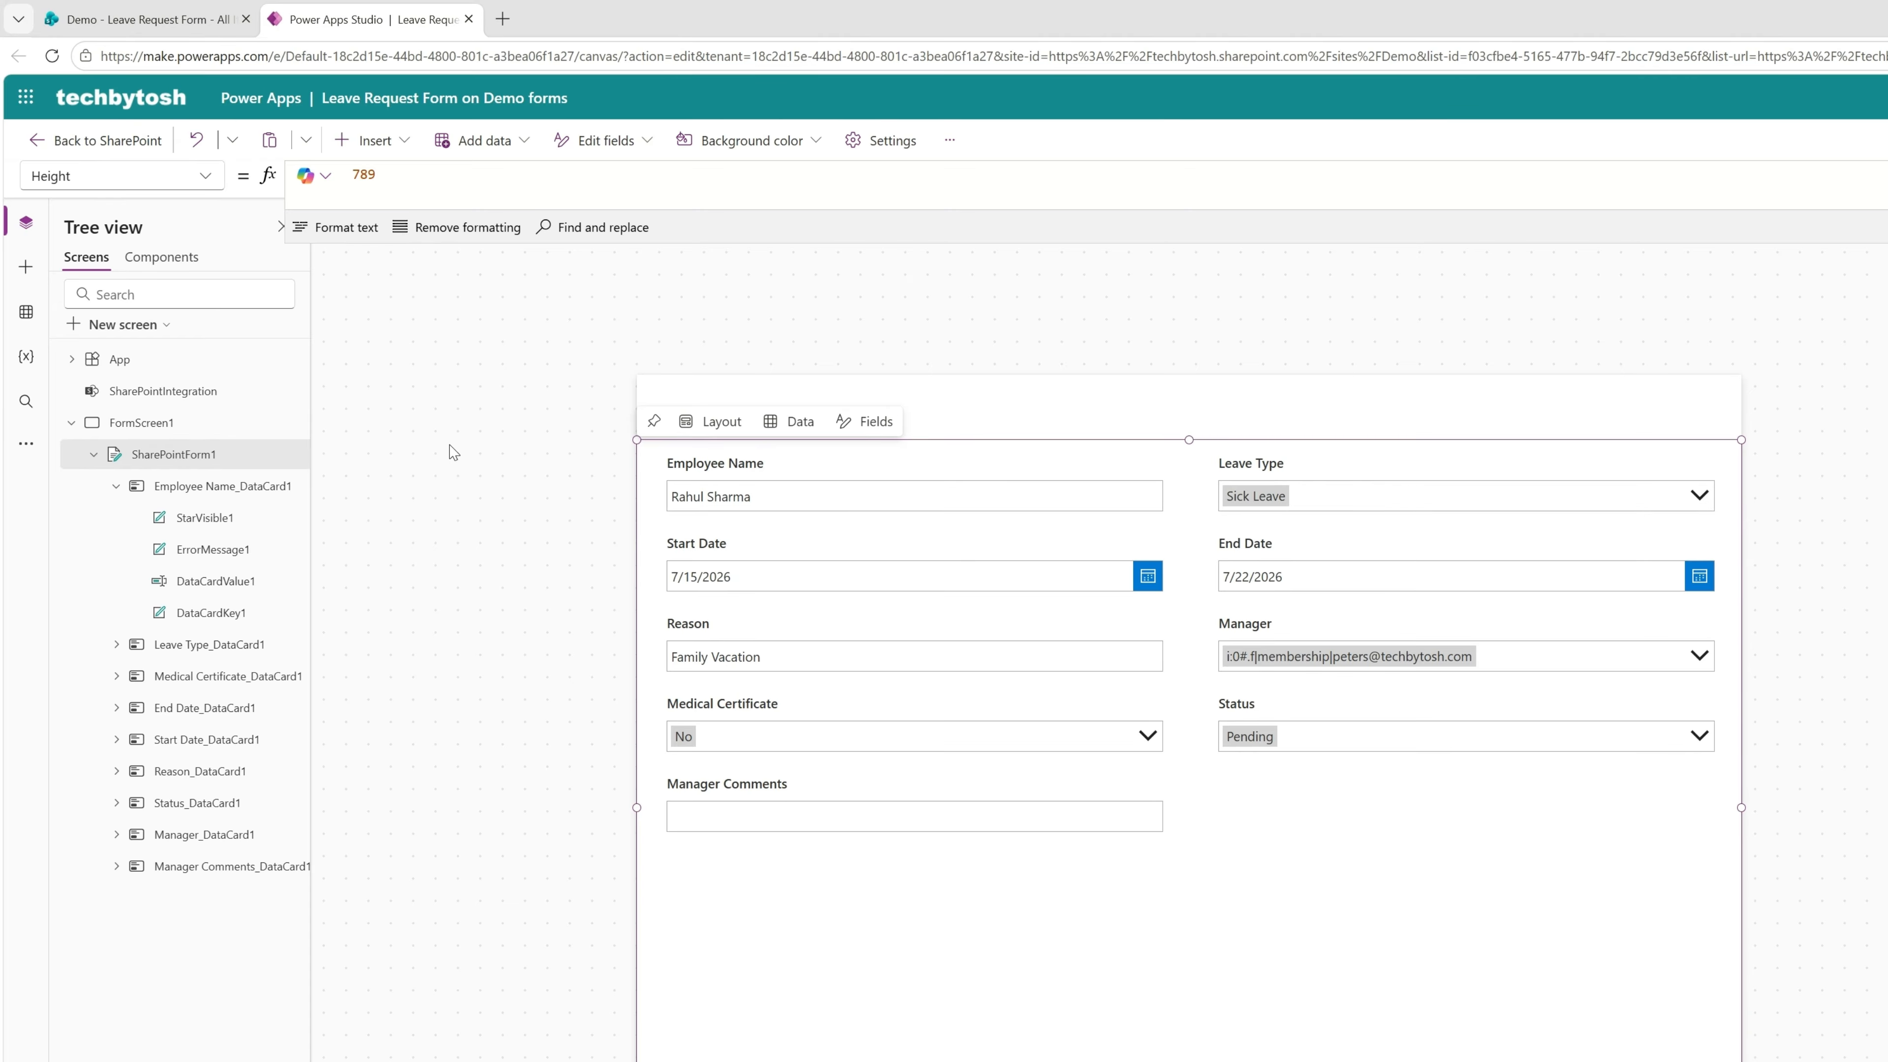
Insert a rectangle at the screen's top-left corner above the form and set its height to 70
{"action": "left_click", "coordinate": [145, 423]}
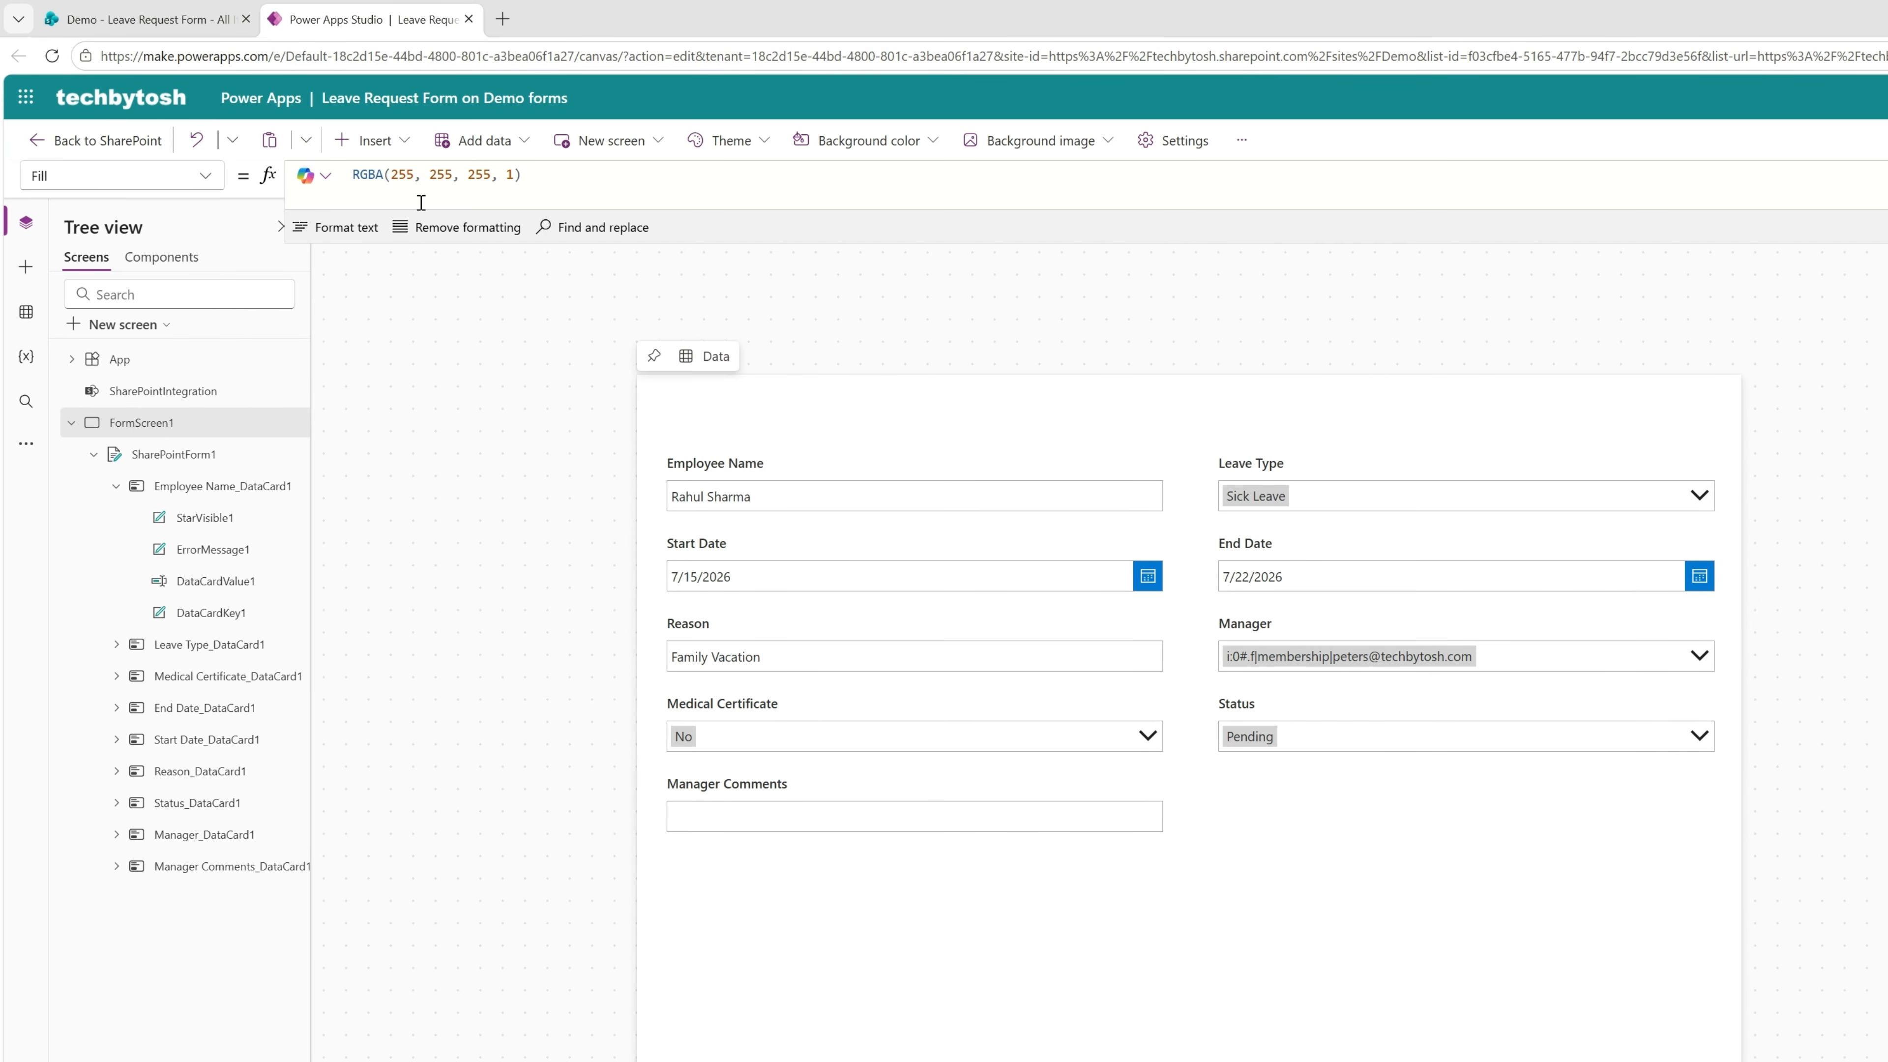
{"action": "left_click", "coordinate": [405, 140]}
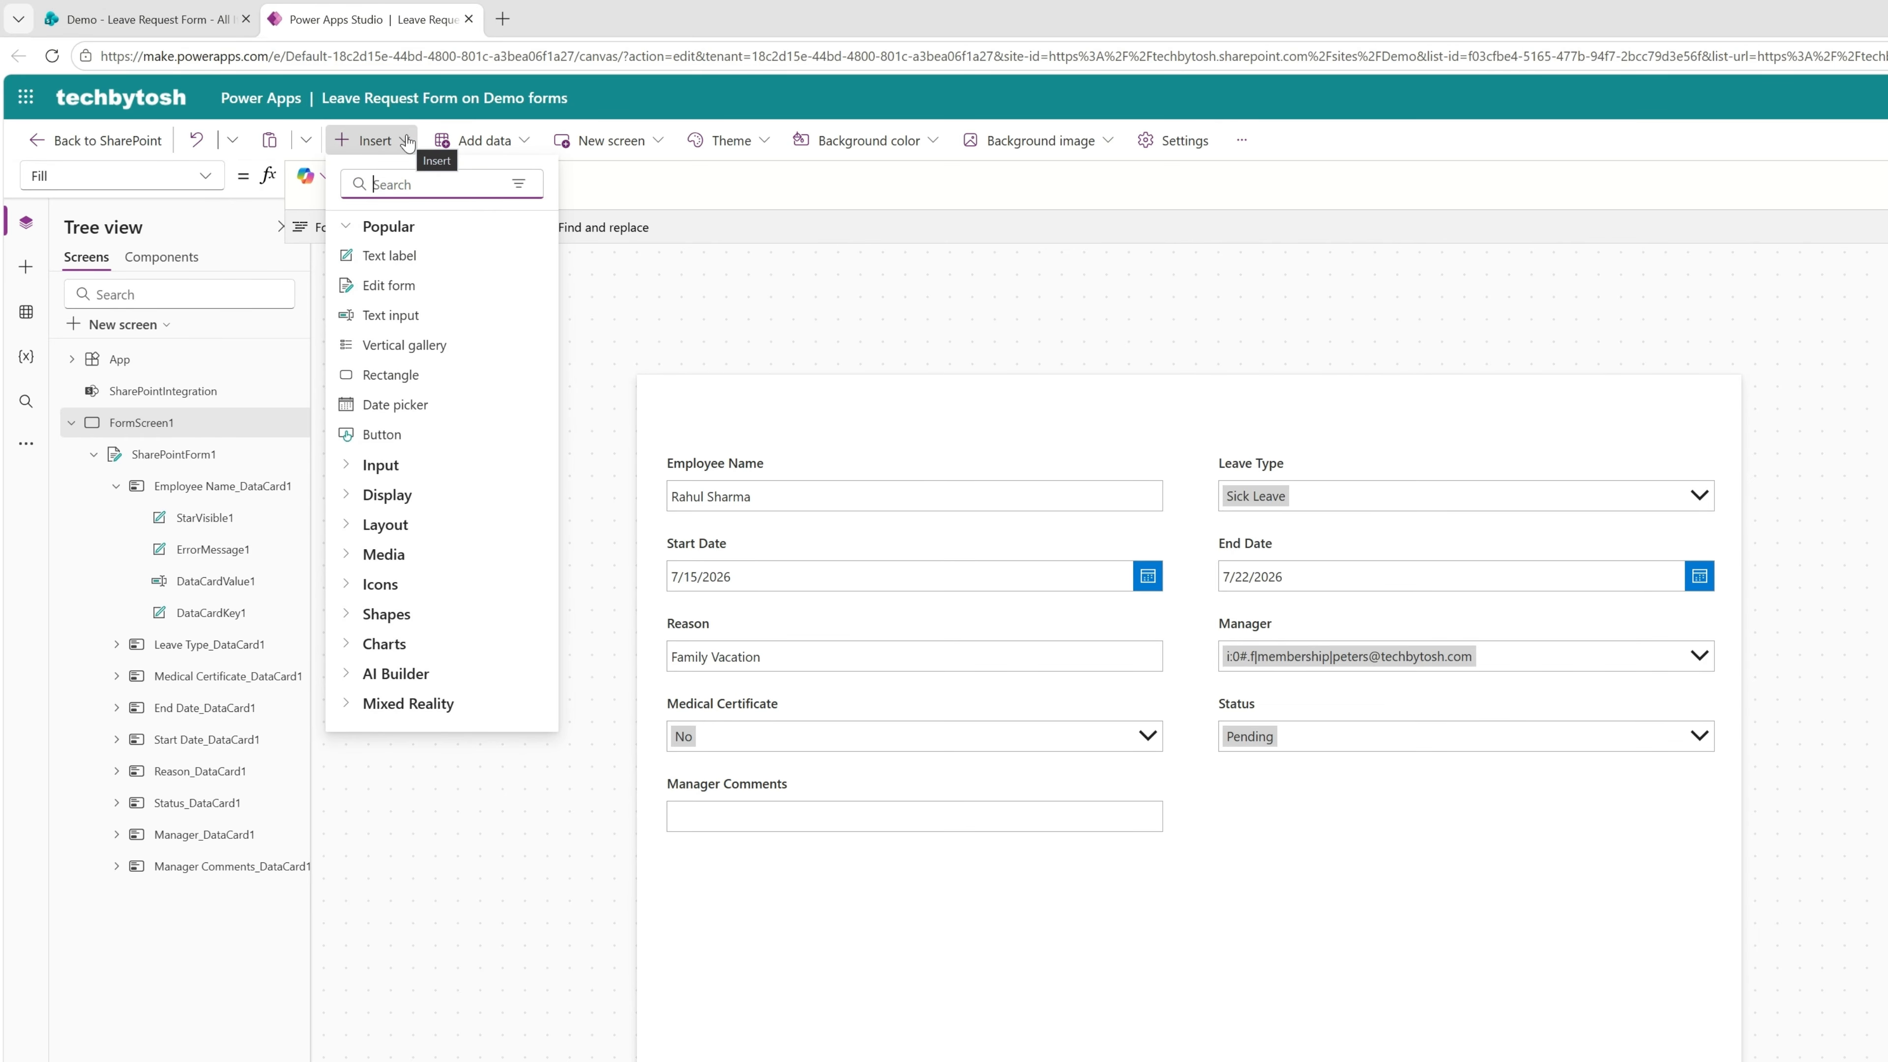
{"action": "left_click", "coordinate": [377, 376]}
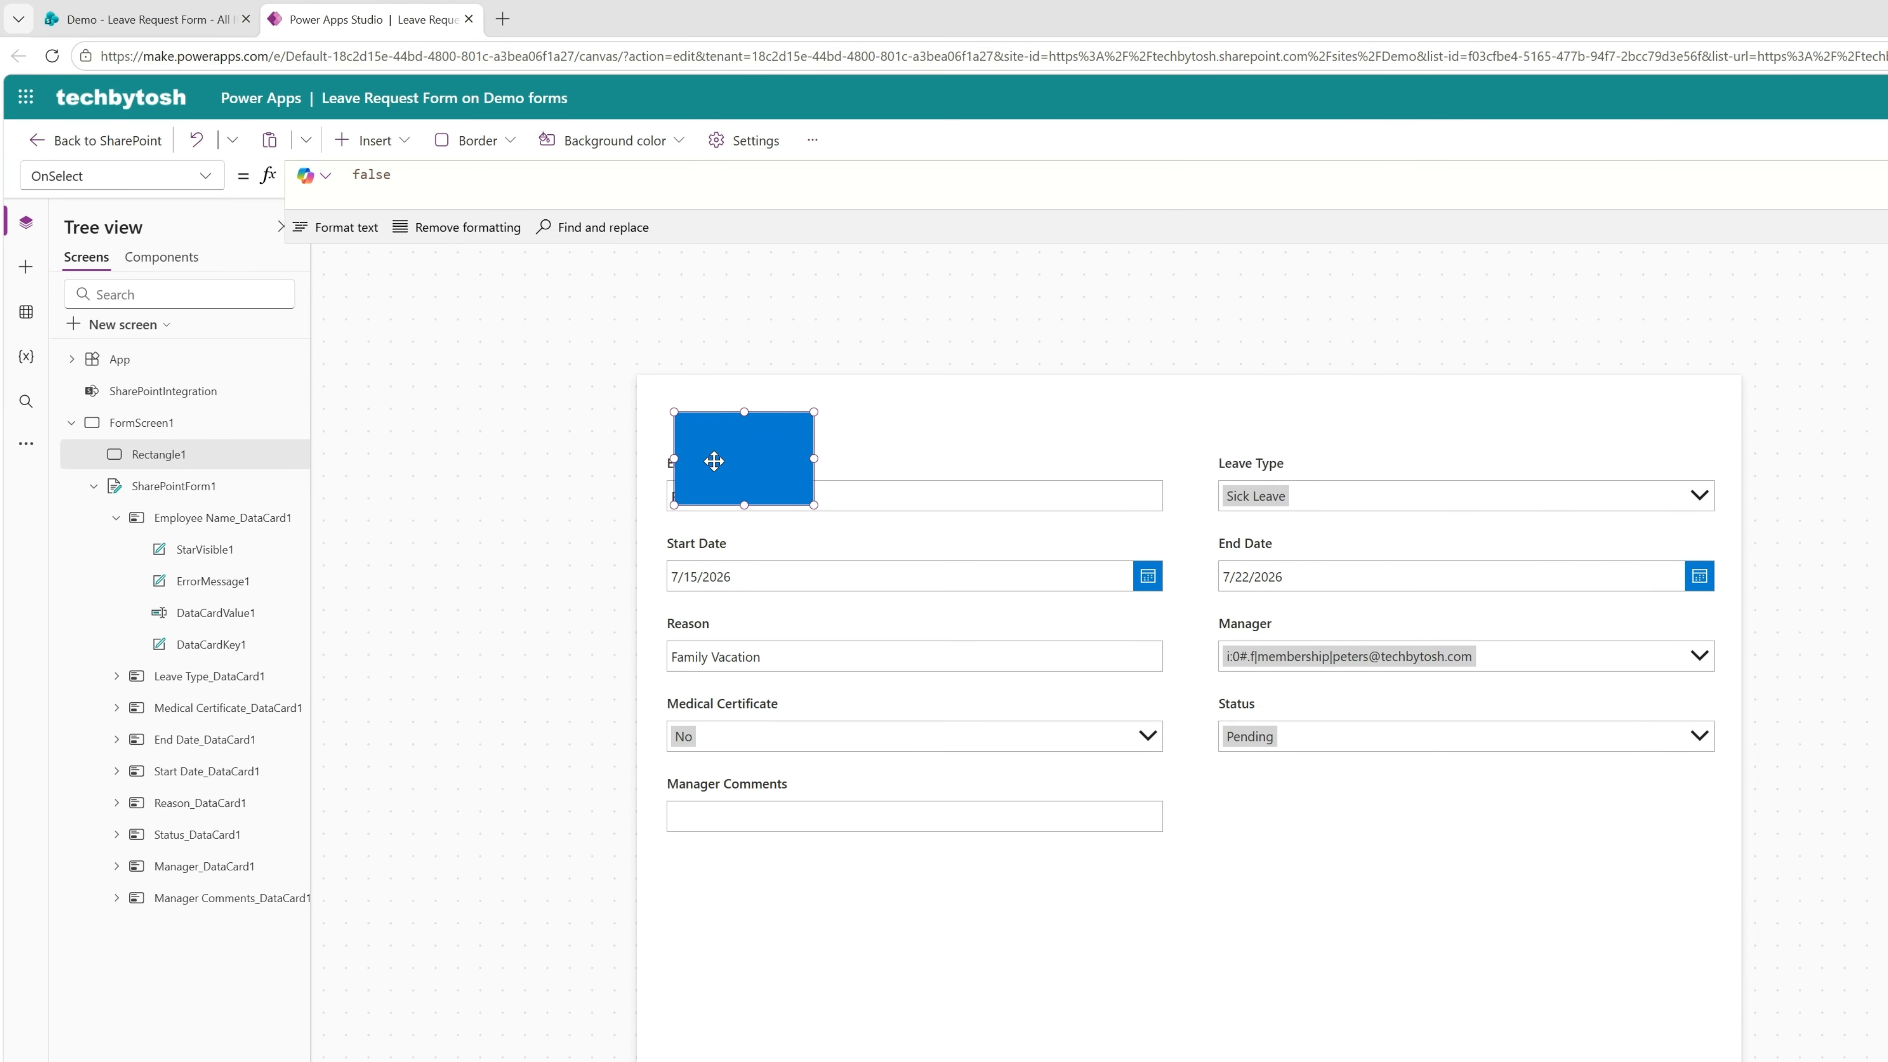
{"action": "left_click_drag", "start_coordinate": [711, 455], "coordinate": [701, 430]}
{"action": "left_click_drag", "start_coordinate": [699, 424], "coordinate": [684, 415]}
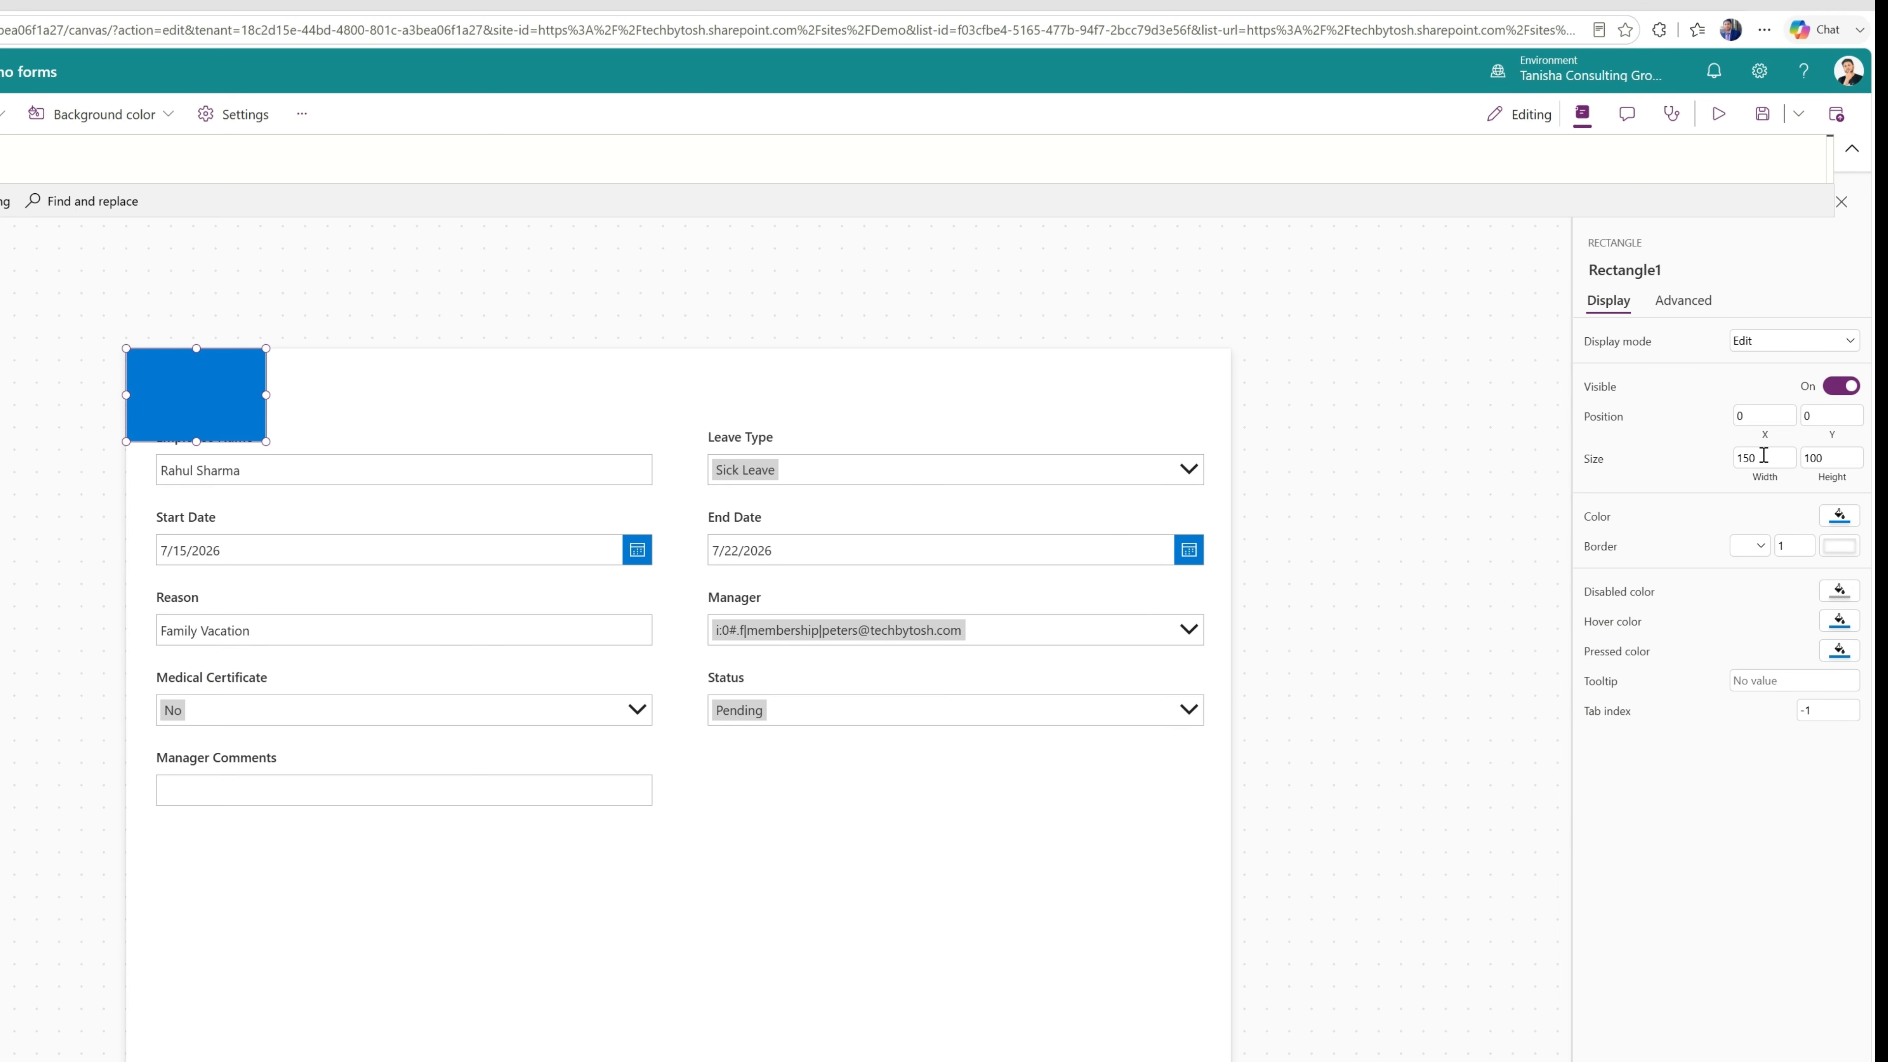
{"action": "left_click", "coordinate": [1830, 457]}
{"action": "type", "text": "70"}
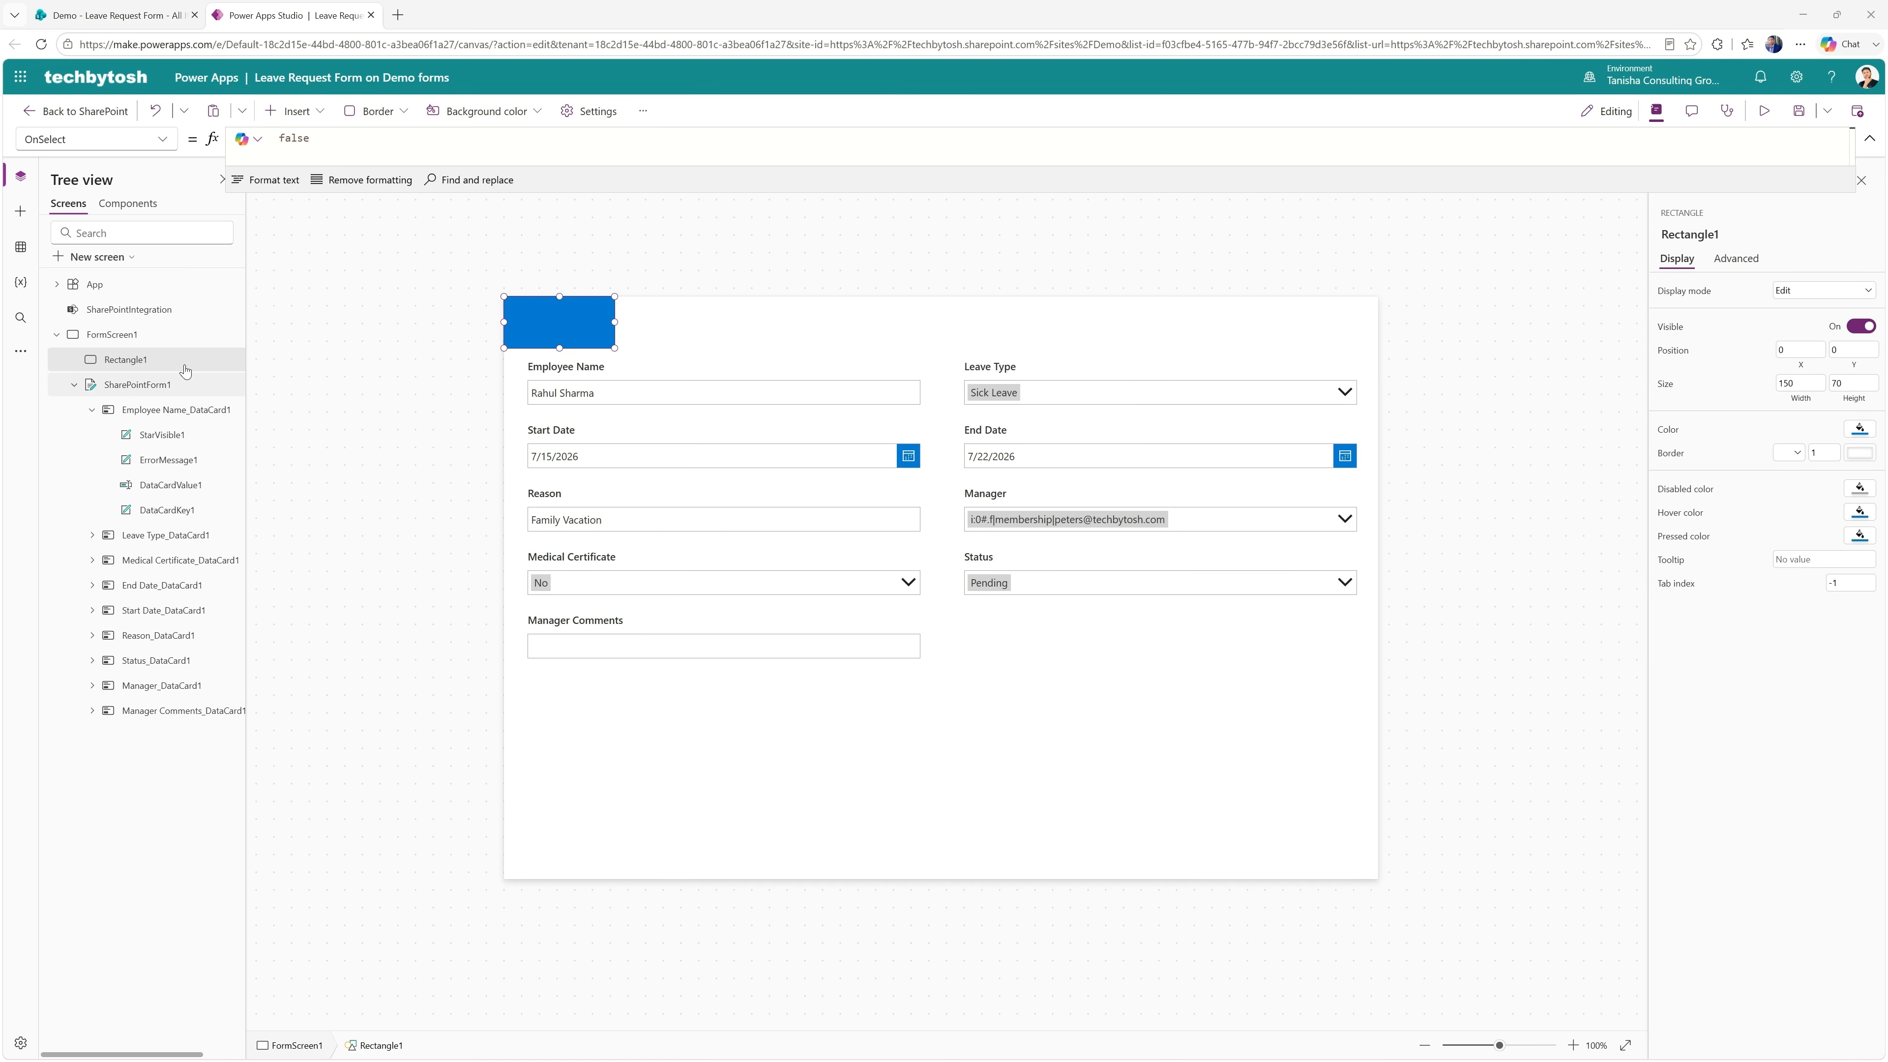
Set Rectangle1's Width to App.Width so the blue bar spans the full screen
{"action": "left_click", "coordinate": [128, 361]}
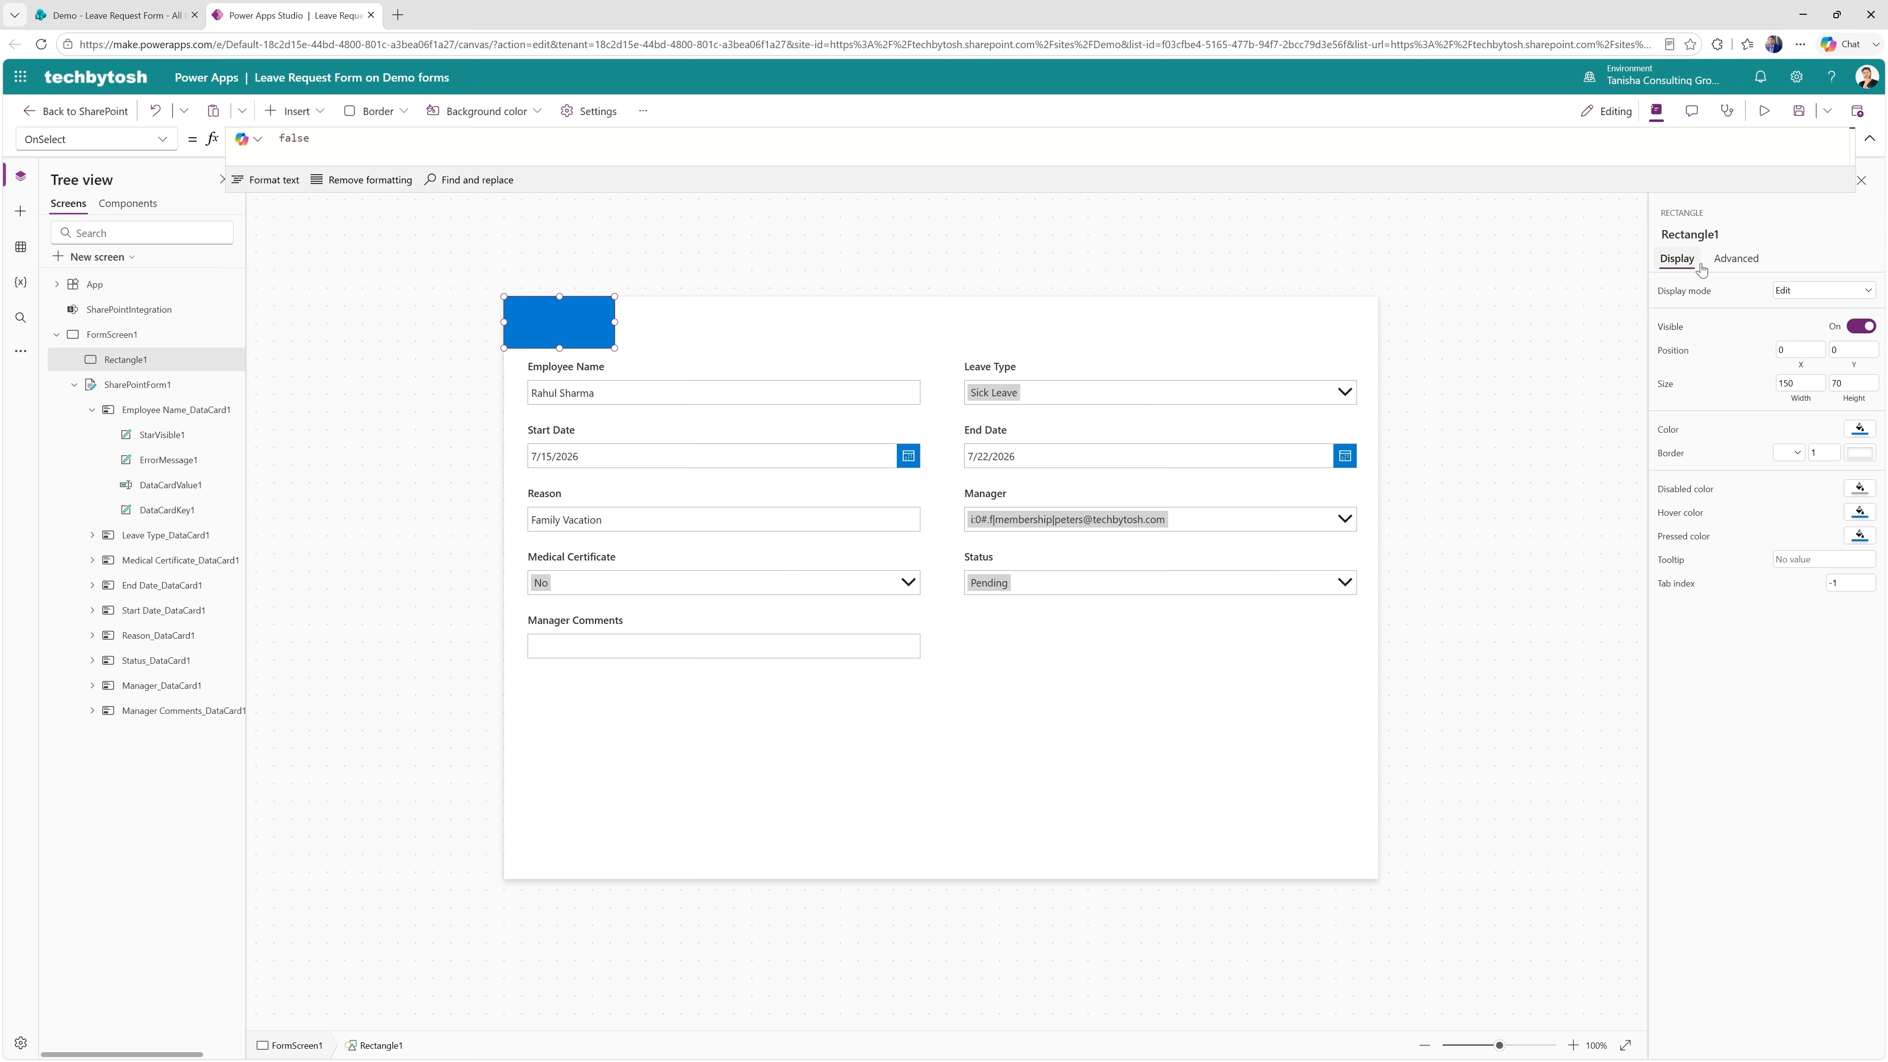
{"action": "left_click", "coordinate": [1736, 258]}
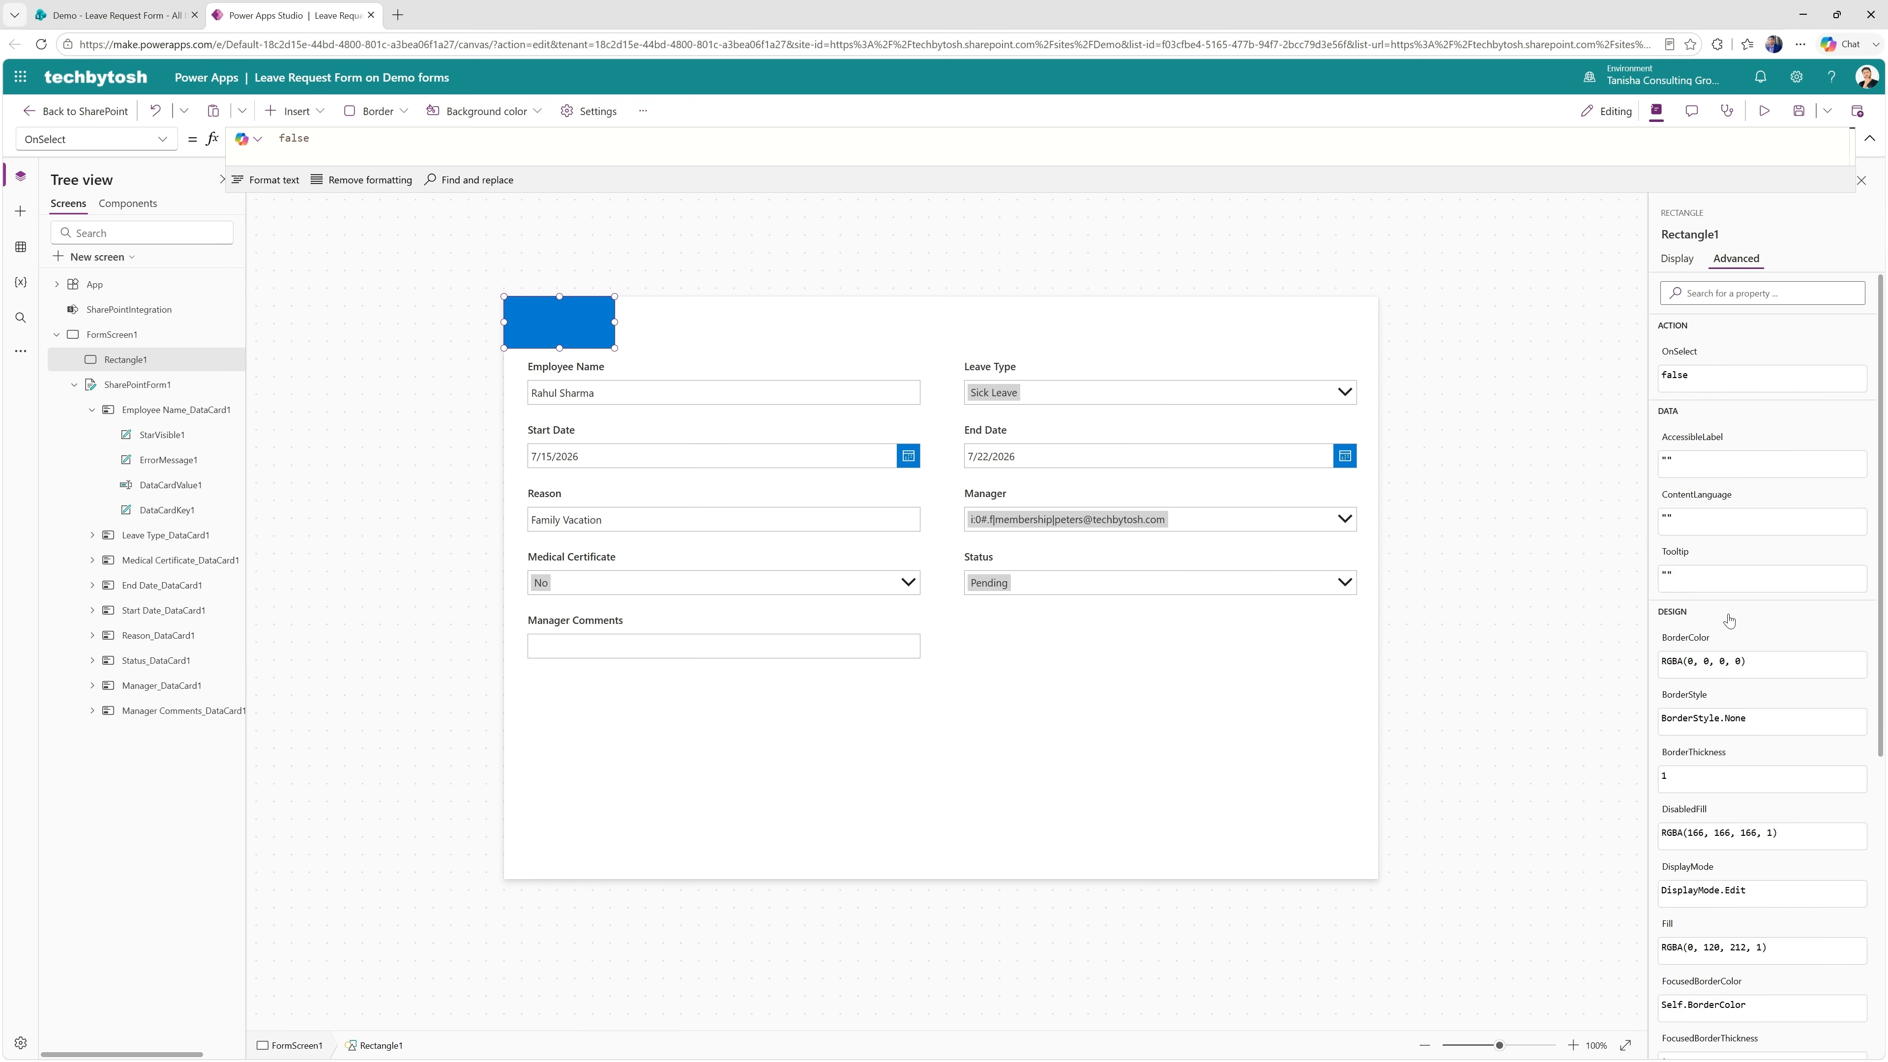
{"action": "scroll", "coordinate": [1748, 644], "scroll_direction": "down", "scroll_amount": 3}
{"action": "scroll", "coordinate": [1746, 644], "scroll_direction": "down", "scroll_amount": 2}
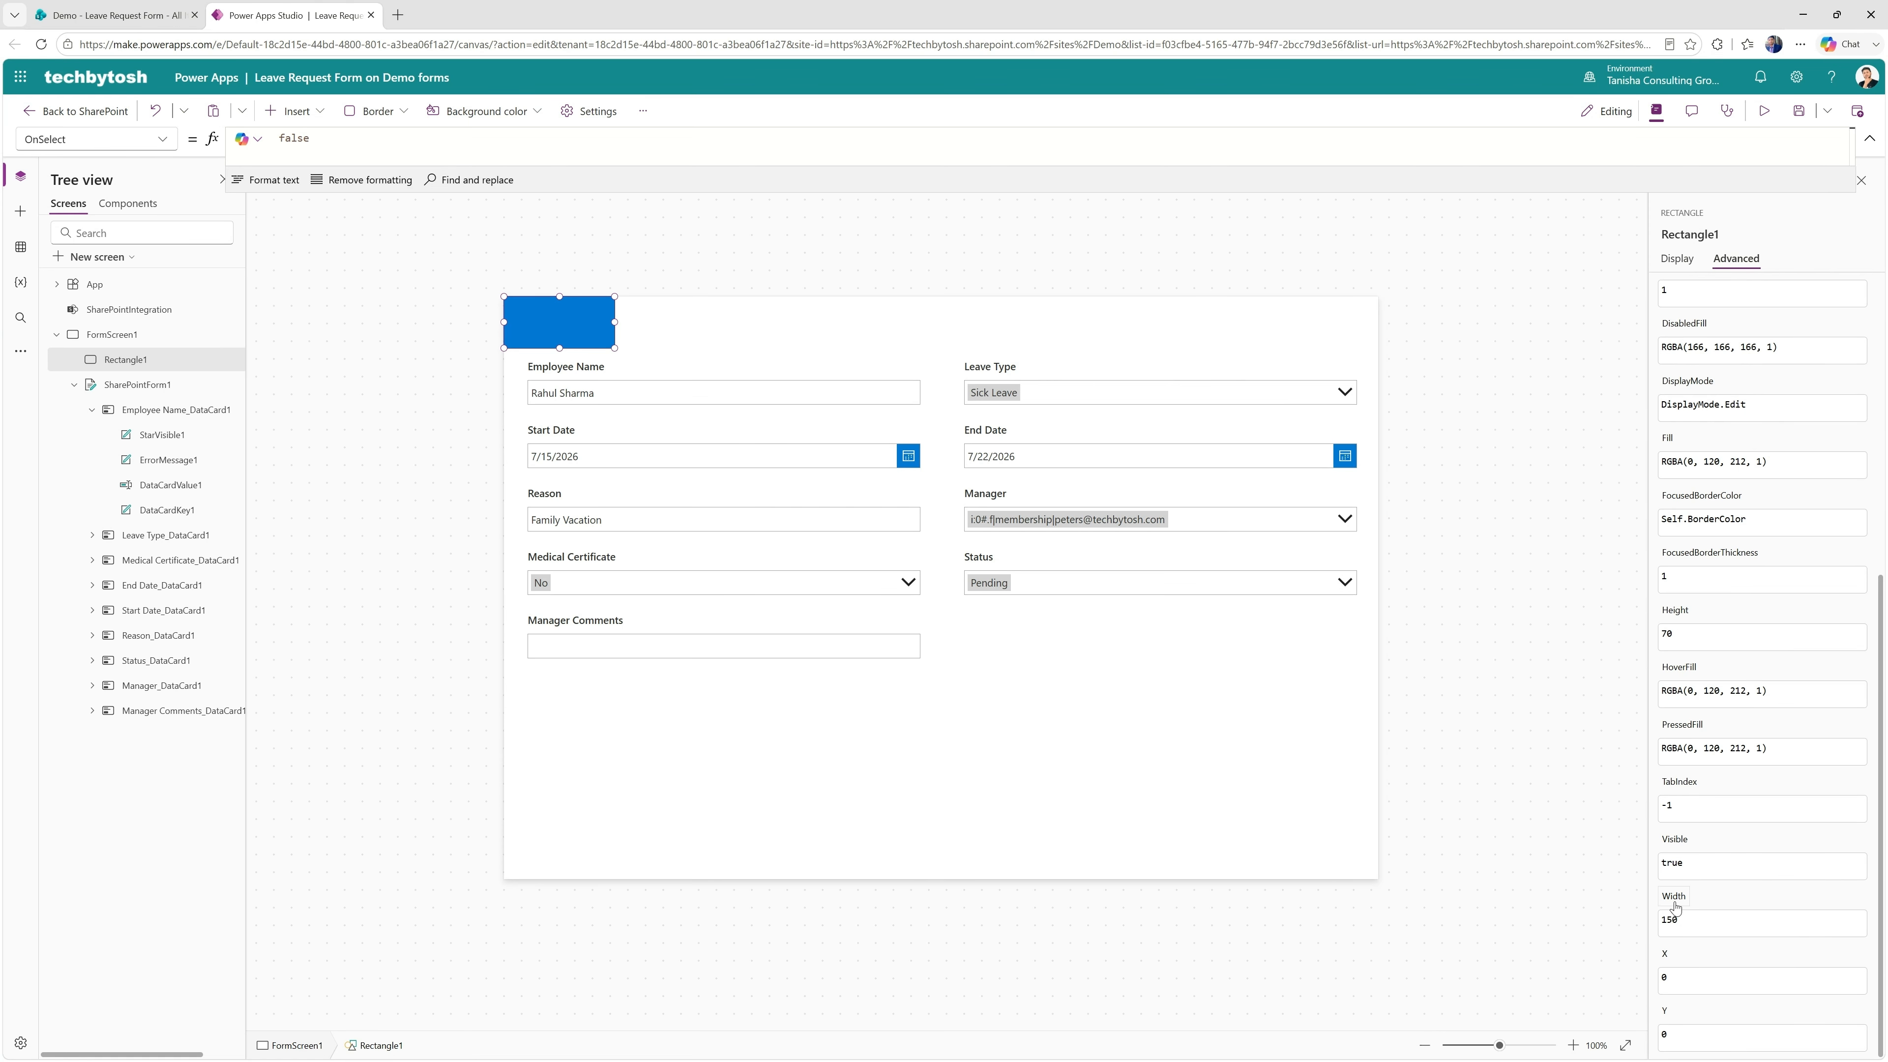
{"action": "double_click", "coordinate": [1668, 923]}
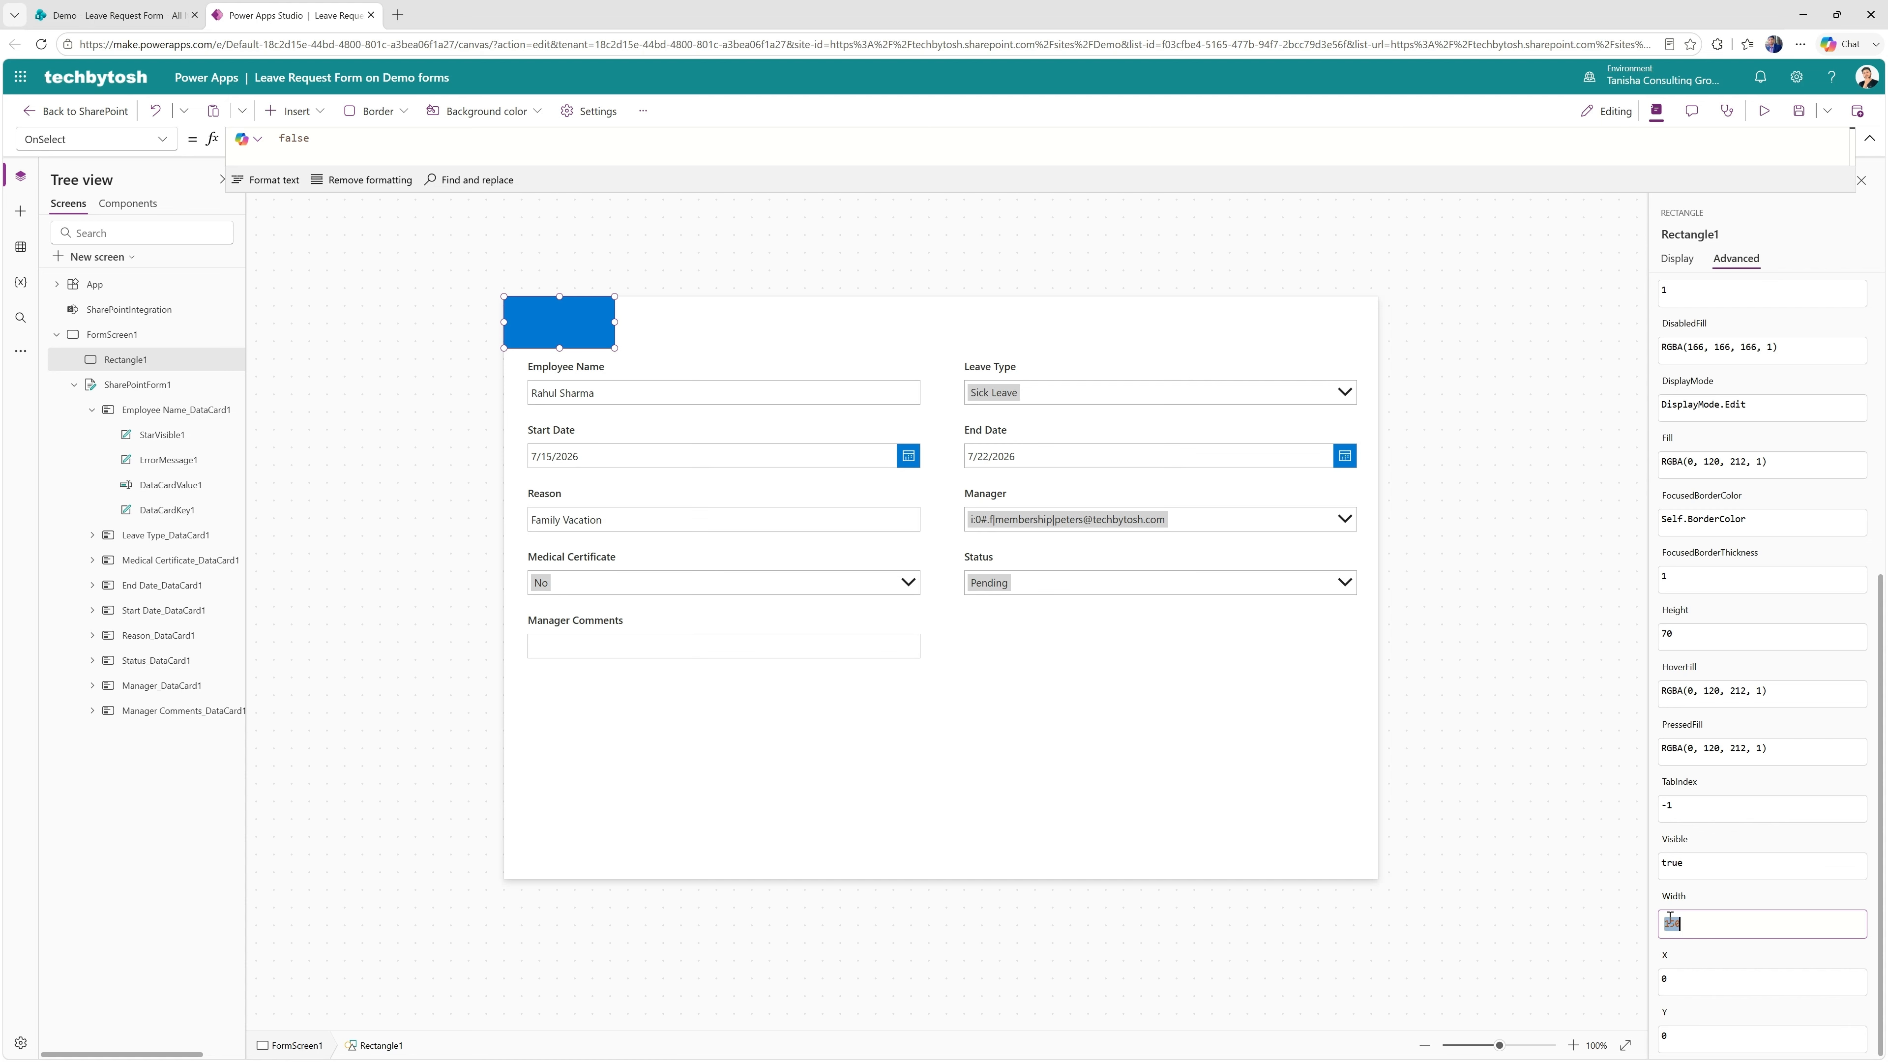
{"action": "type", "text": "App"}
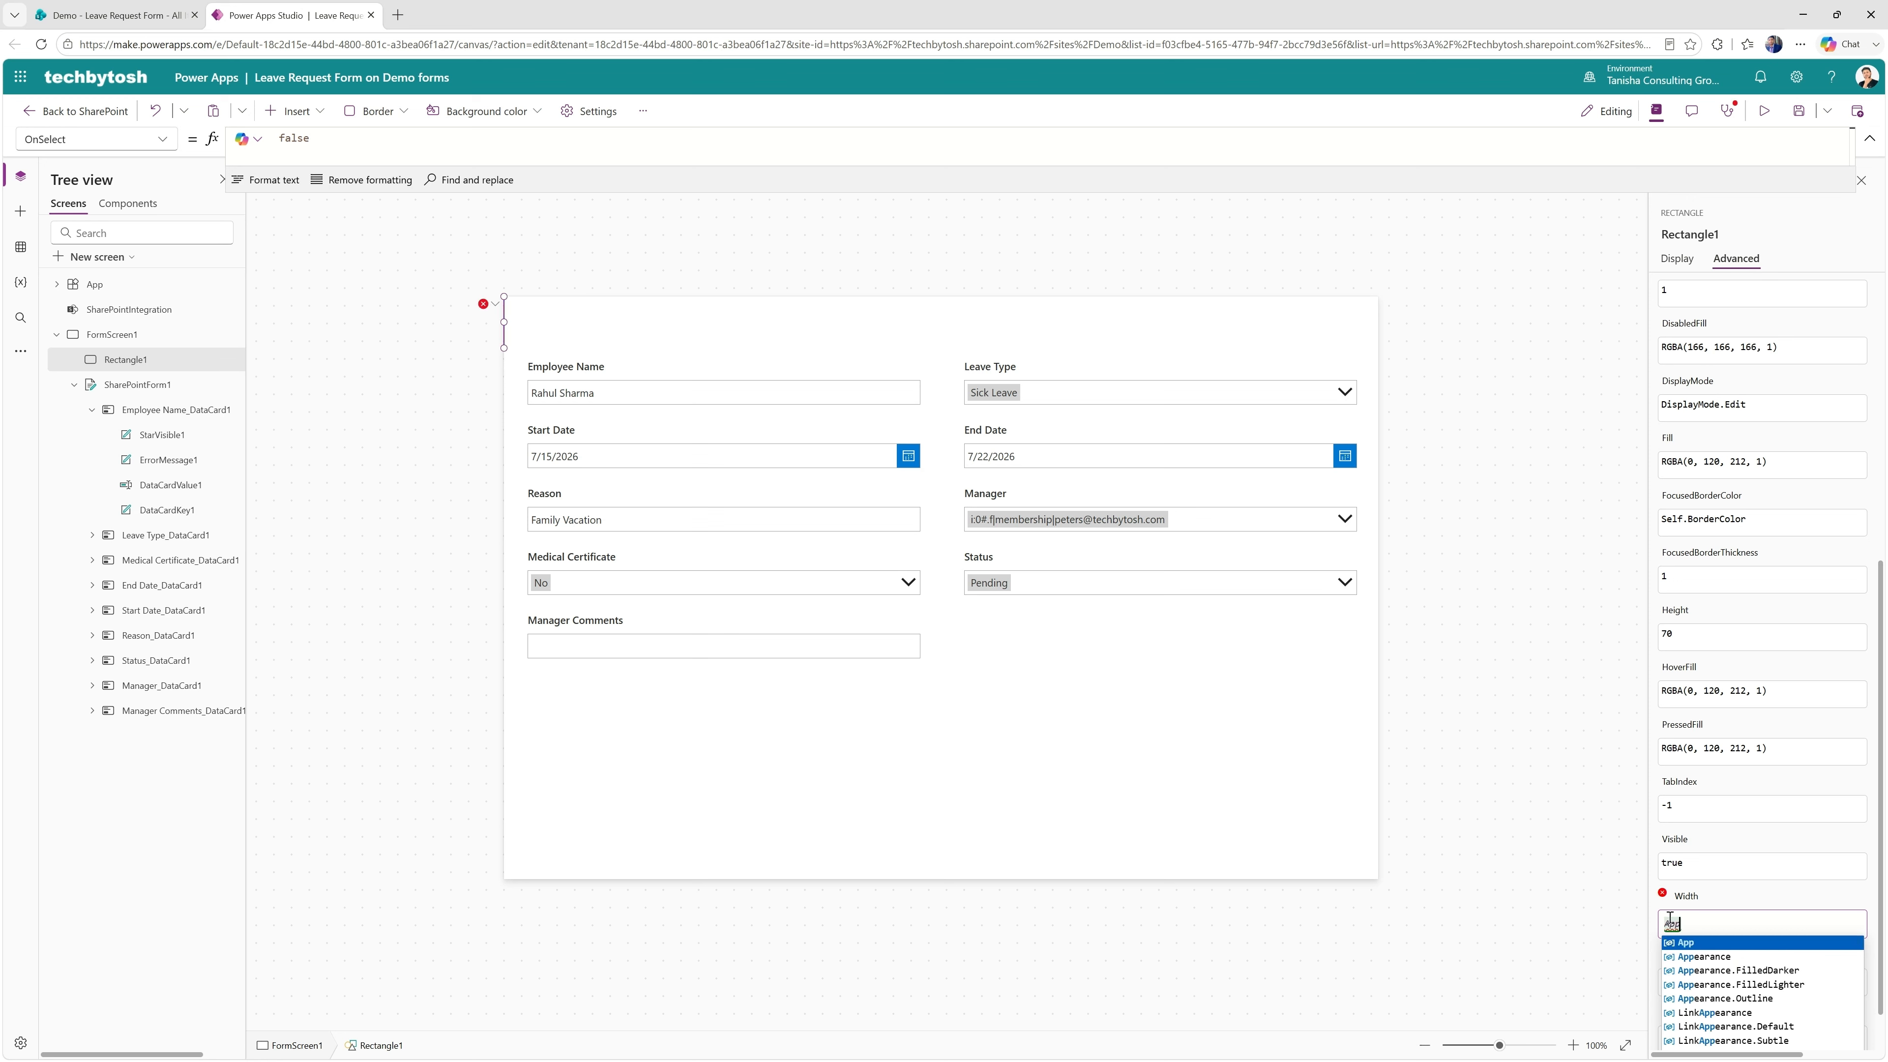
{"action": "type", "text": ".Width"}
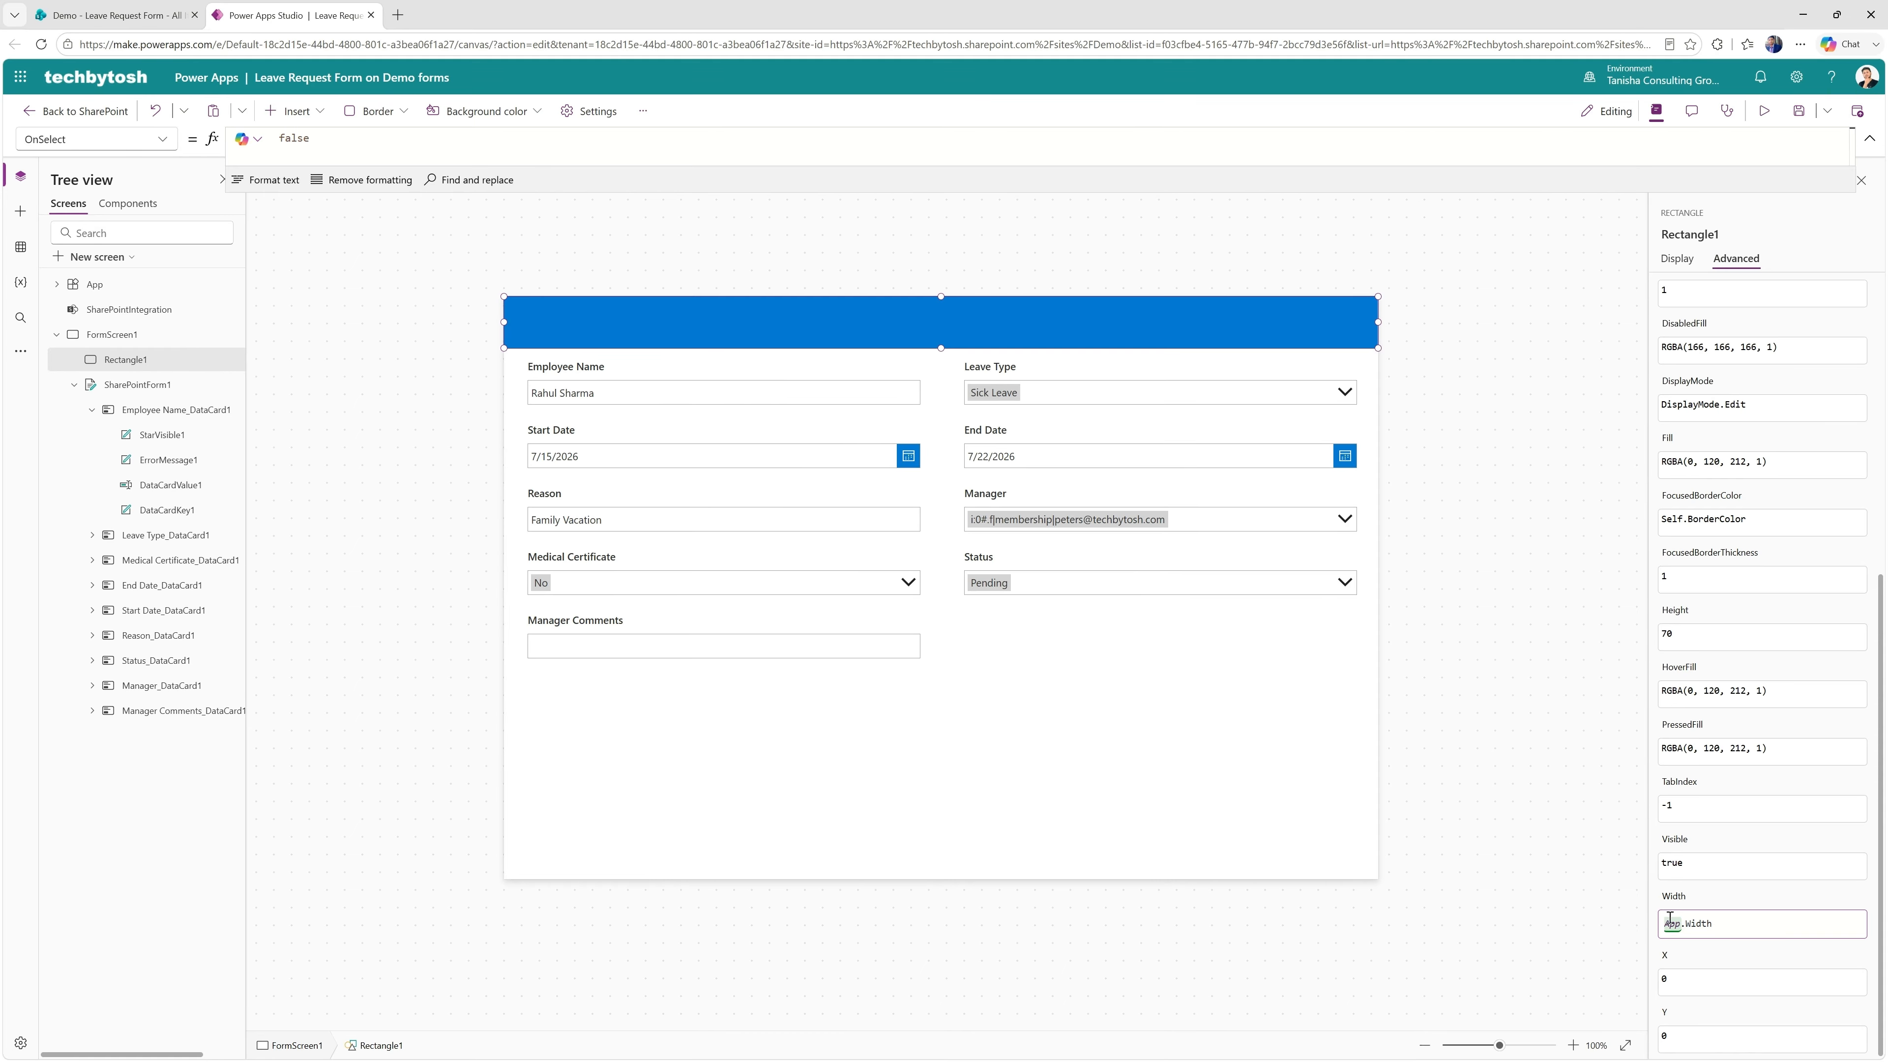
{"action": "left_click", "coordinate": [1600, 923]}
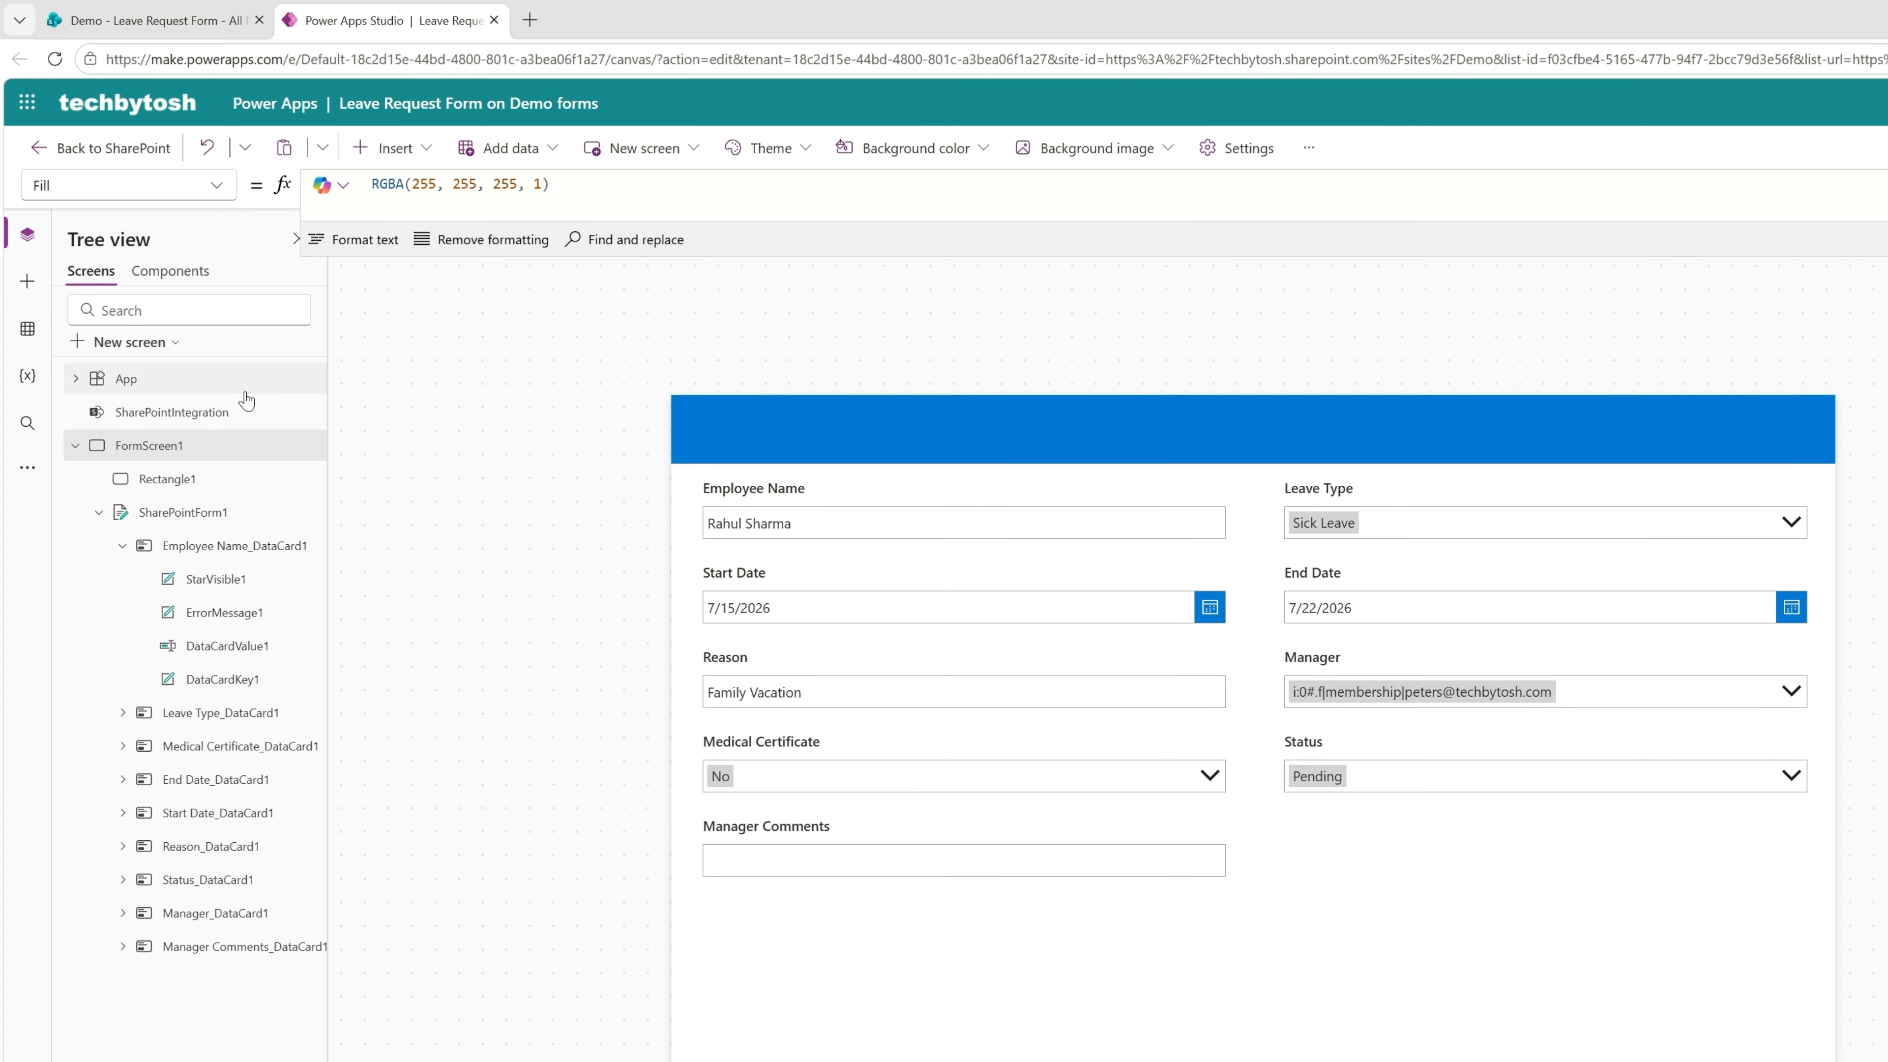
{"action": "left_click", "coordinate": [167, 480]}
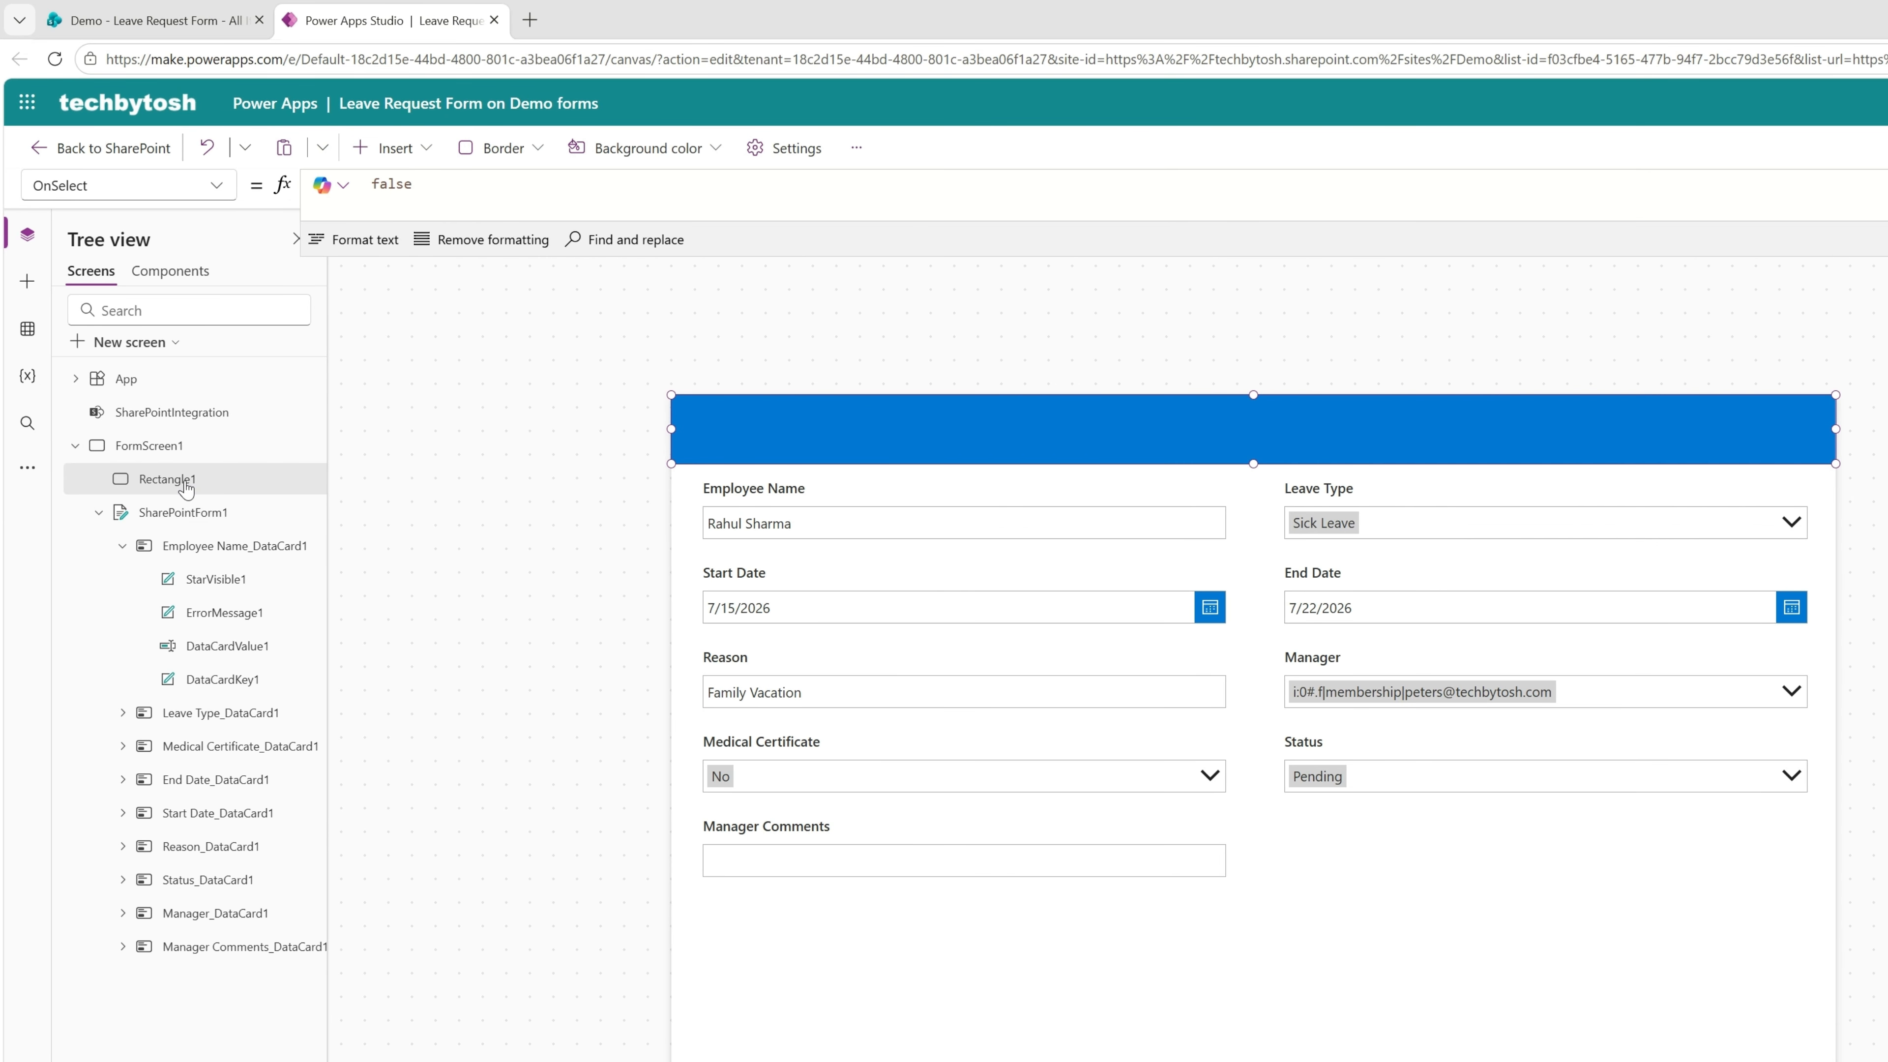
Add a text label on the blue header reading 'Leave Request Form'
{"action": "left_click", "coordinate": [426, 154]}
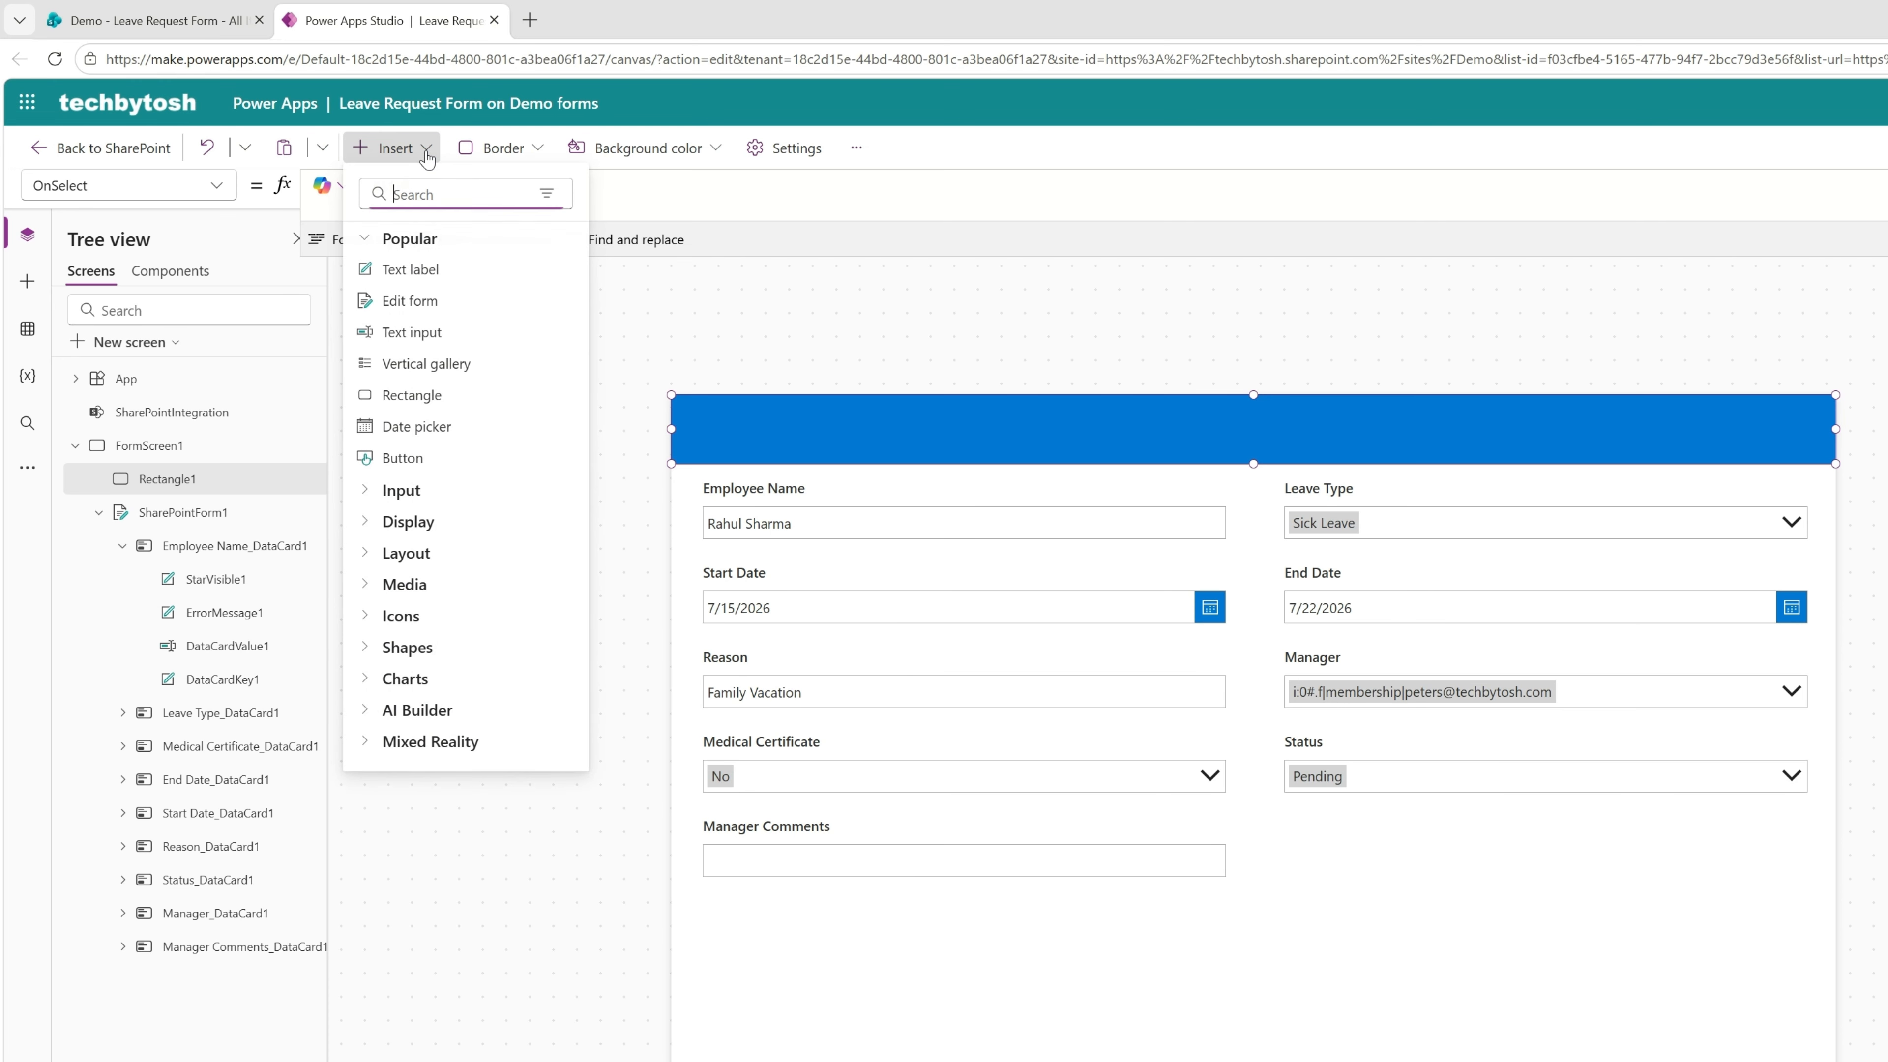
{"action": "left_click", "coordinate": [421, 278]}
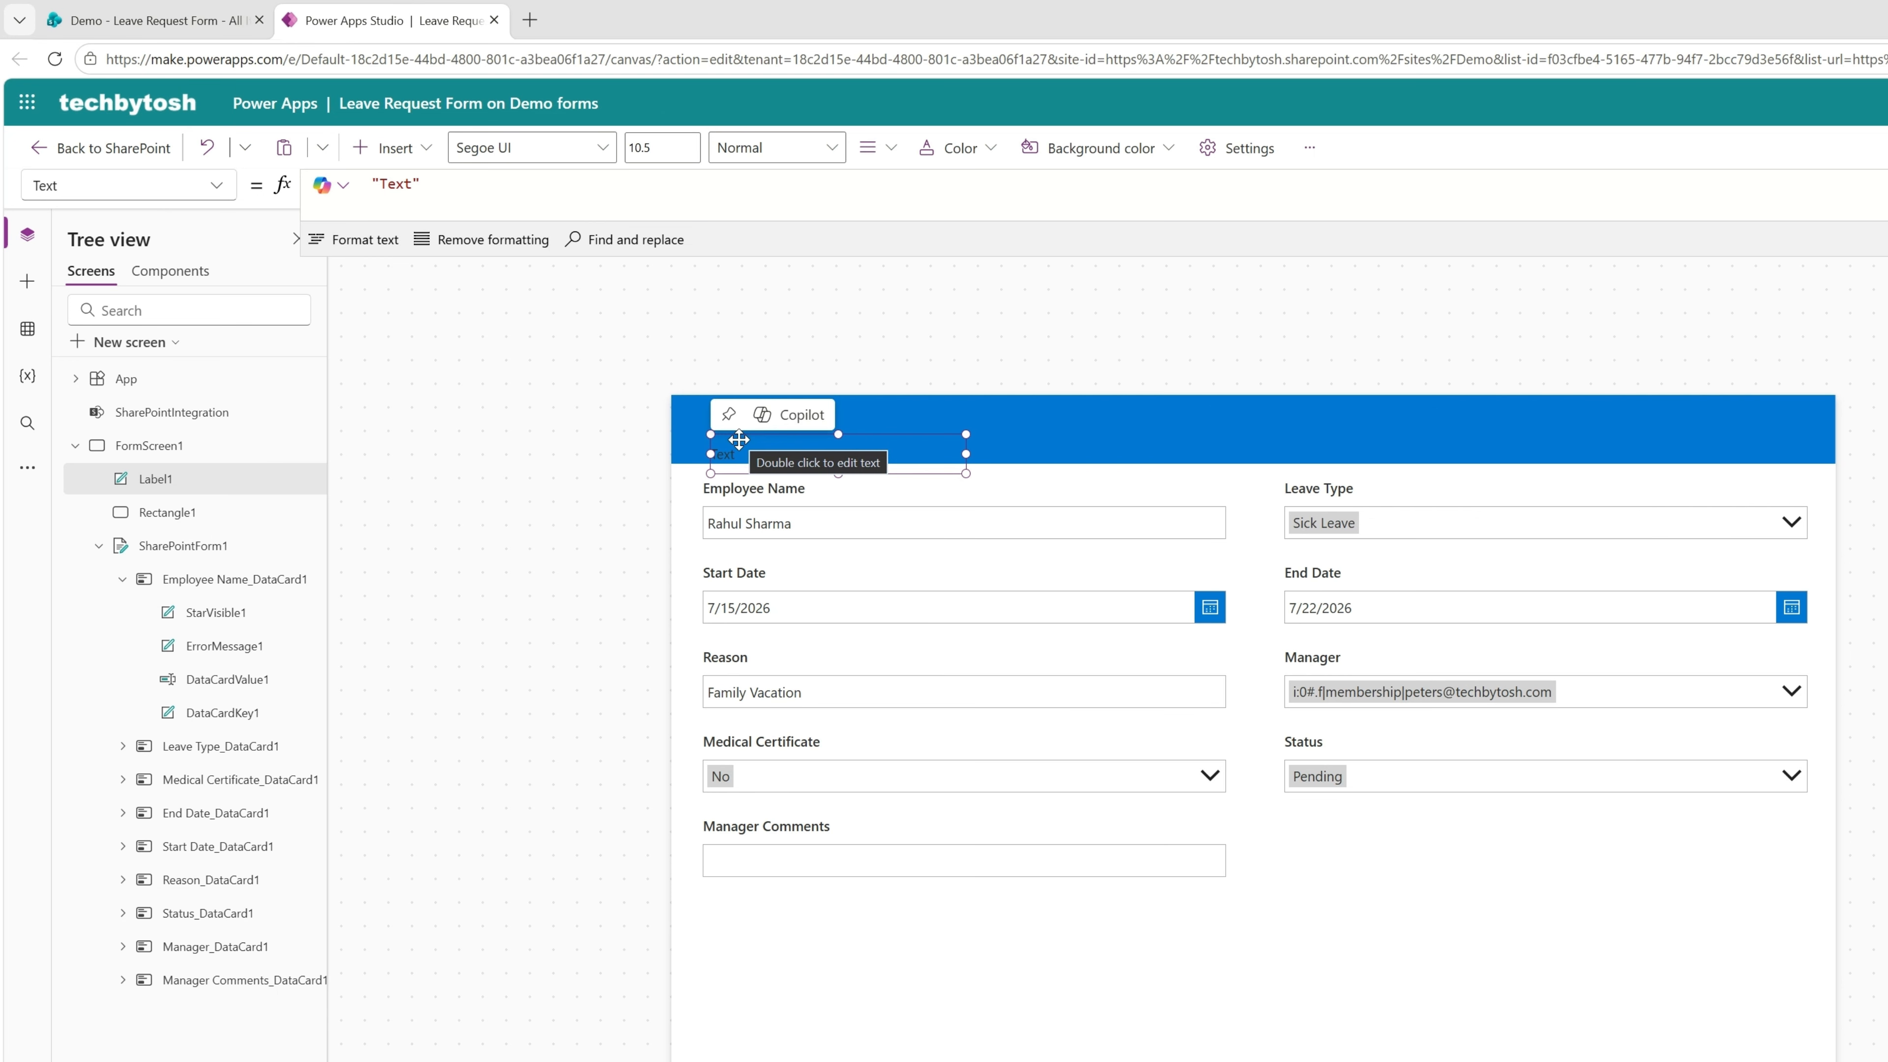
{"action": "mouse_move", "coordinate": [739, 444]}
{"action": "left_mouse_down"}
{"action": "mouse_move", "coordinate": [724, 411]}
{"action": "mouse_move", "coordinate": [711, 423]}
{"action": "left_mouse_up"}
{"action": "double_click", "coordinate": [711, 424]}
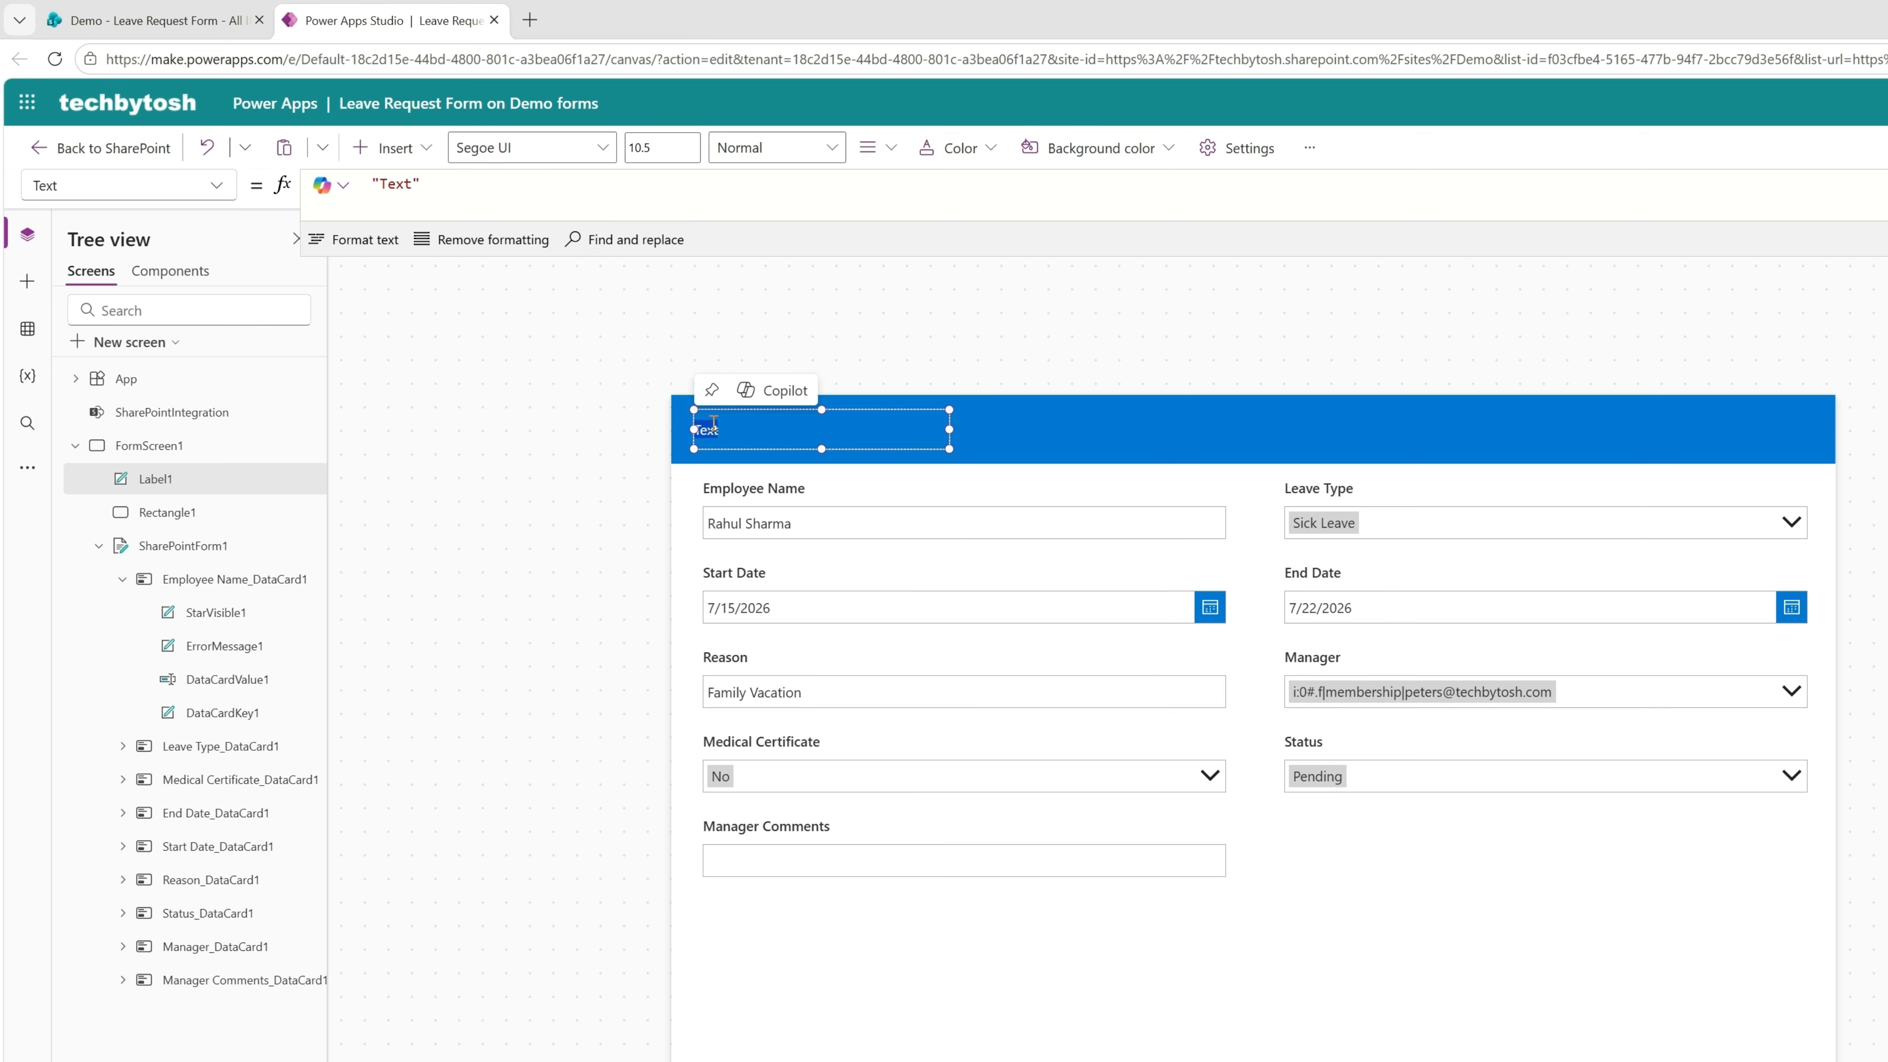
{"action": "type", "text": "Leave Request Form"}
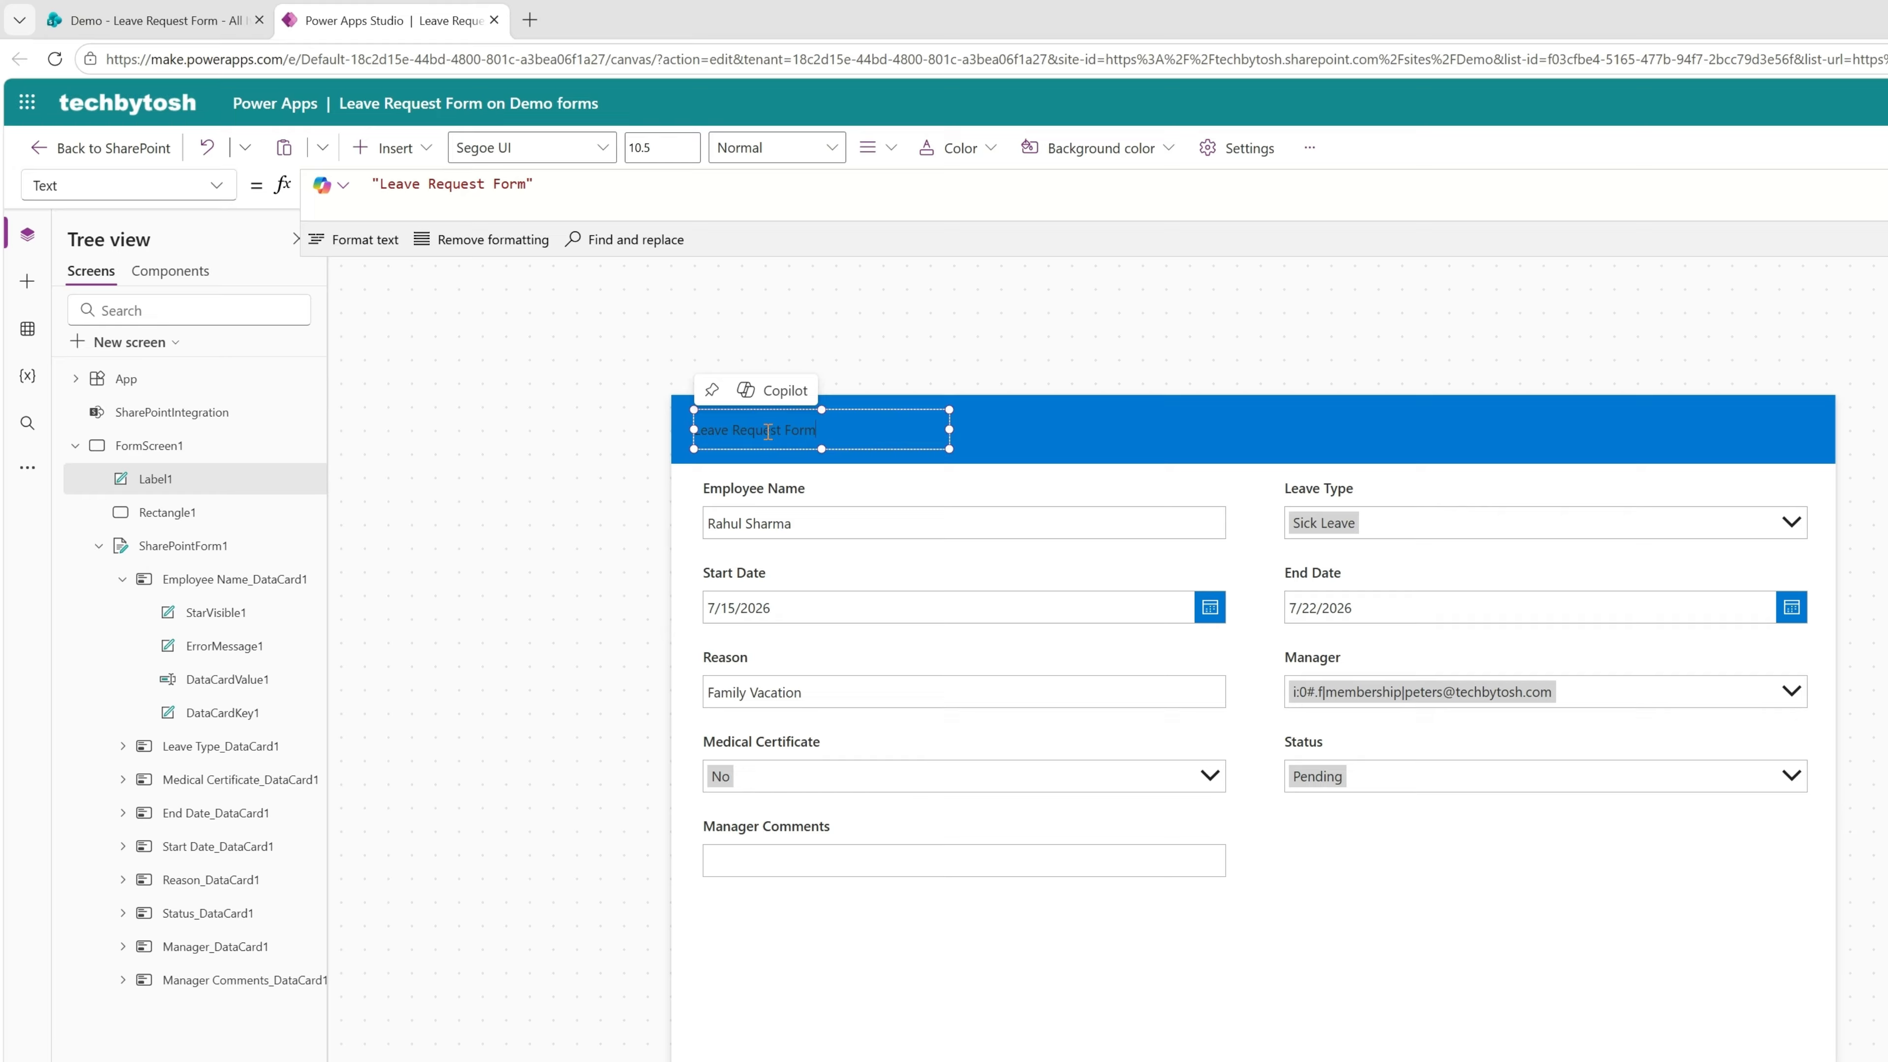
Format the title text bold, white and font size 20
{"action": "triple_click", "coordinate": [751, 437]}
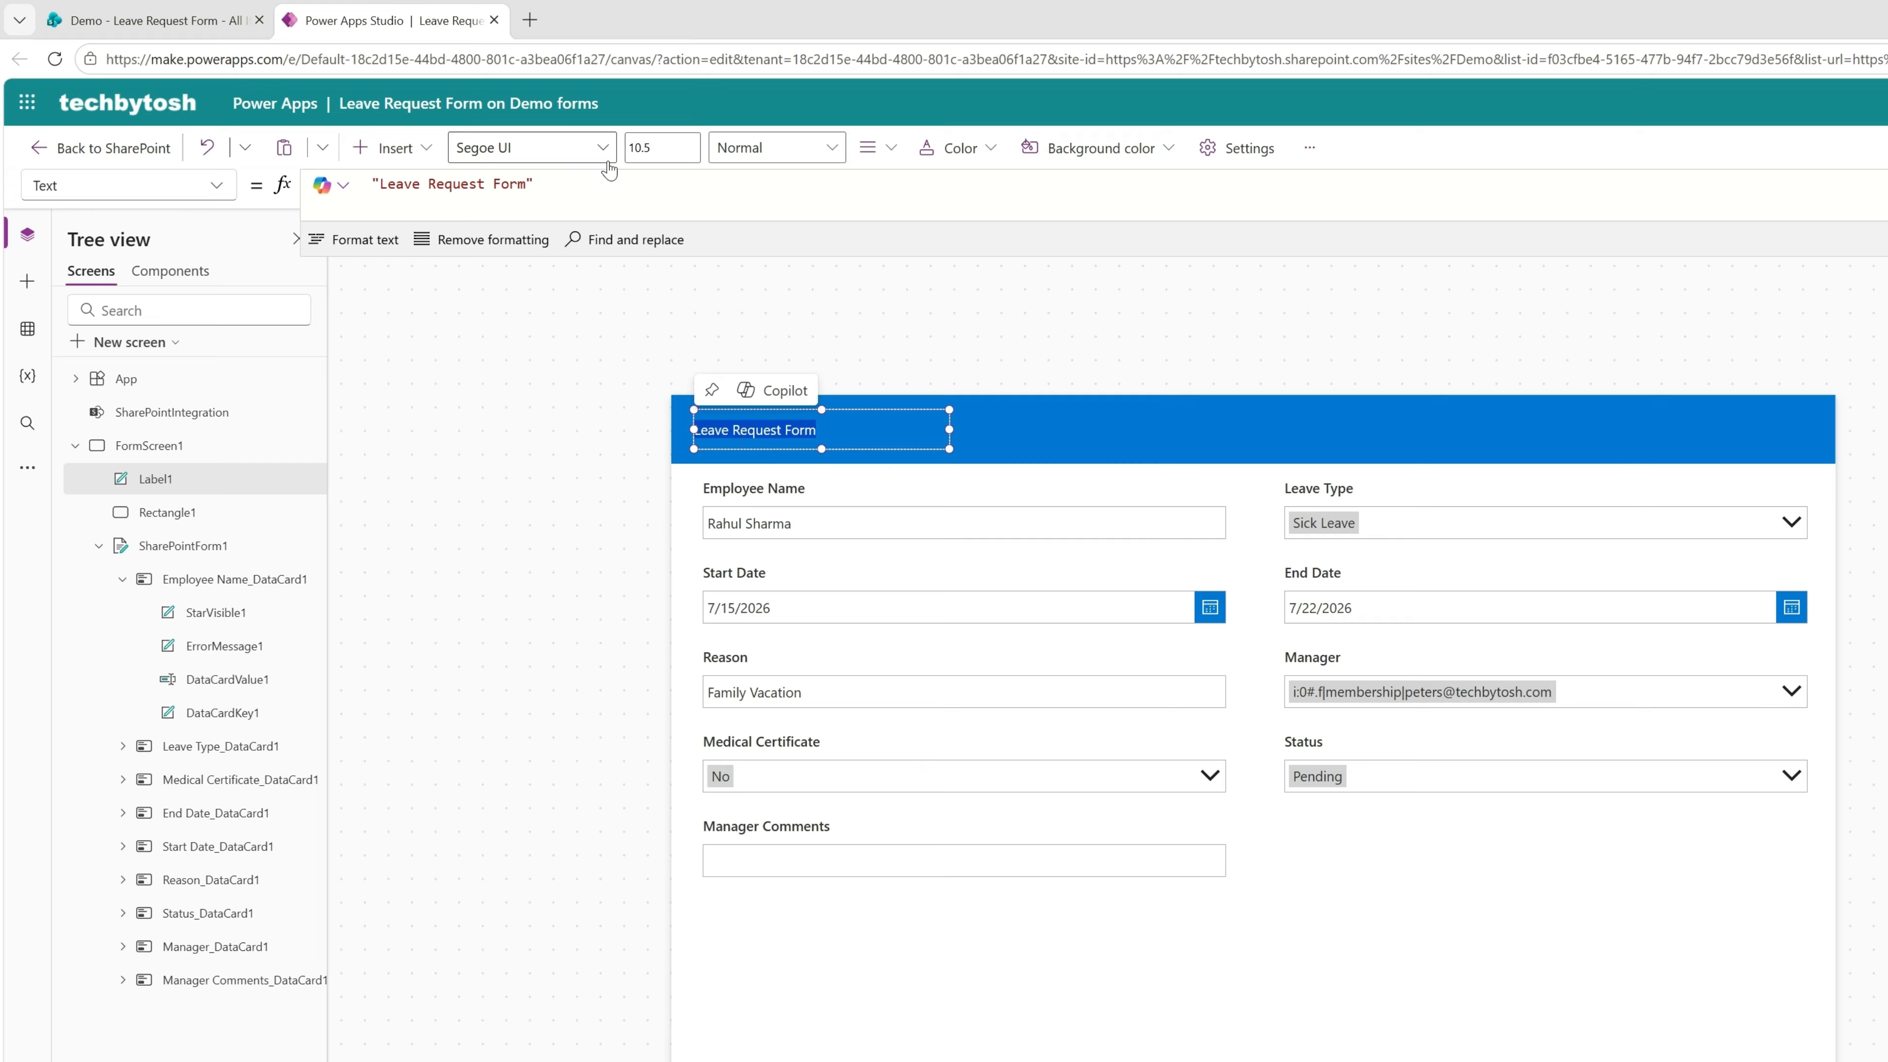
{"action": "left_click", "coordinate": [831, 153]}
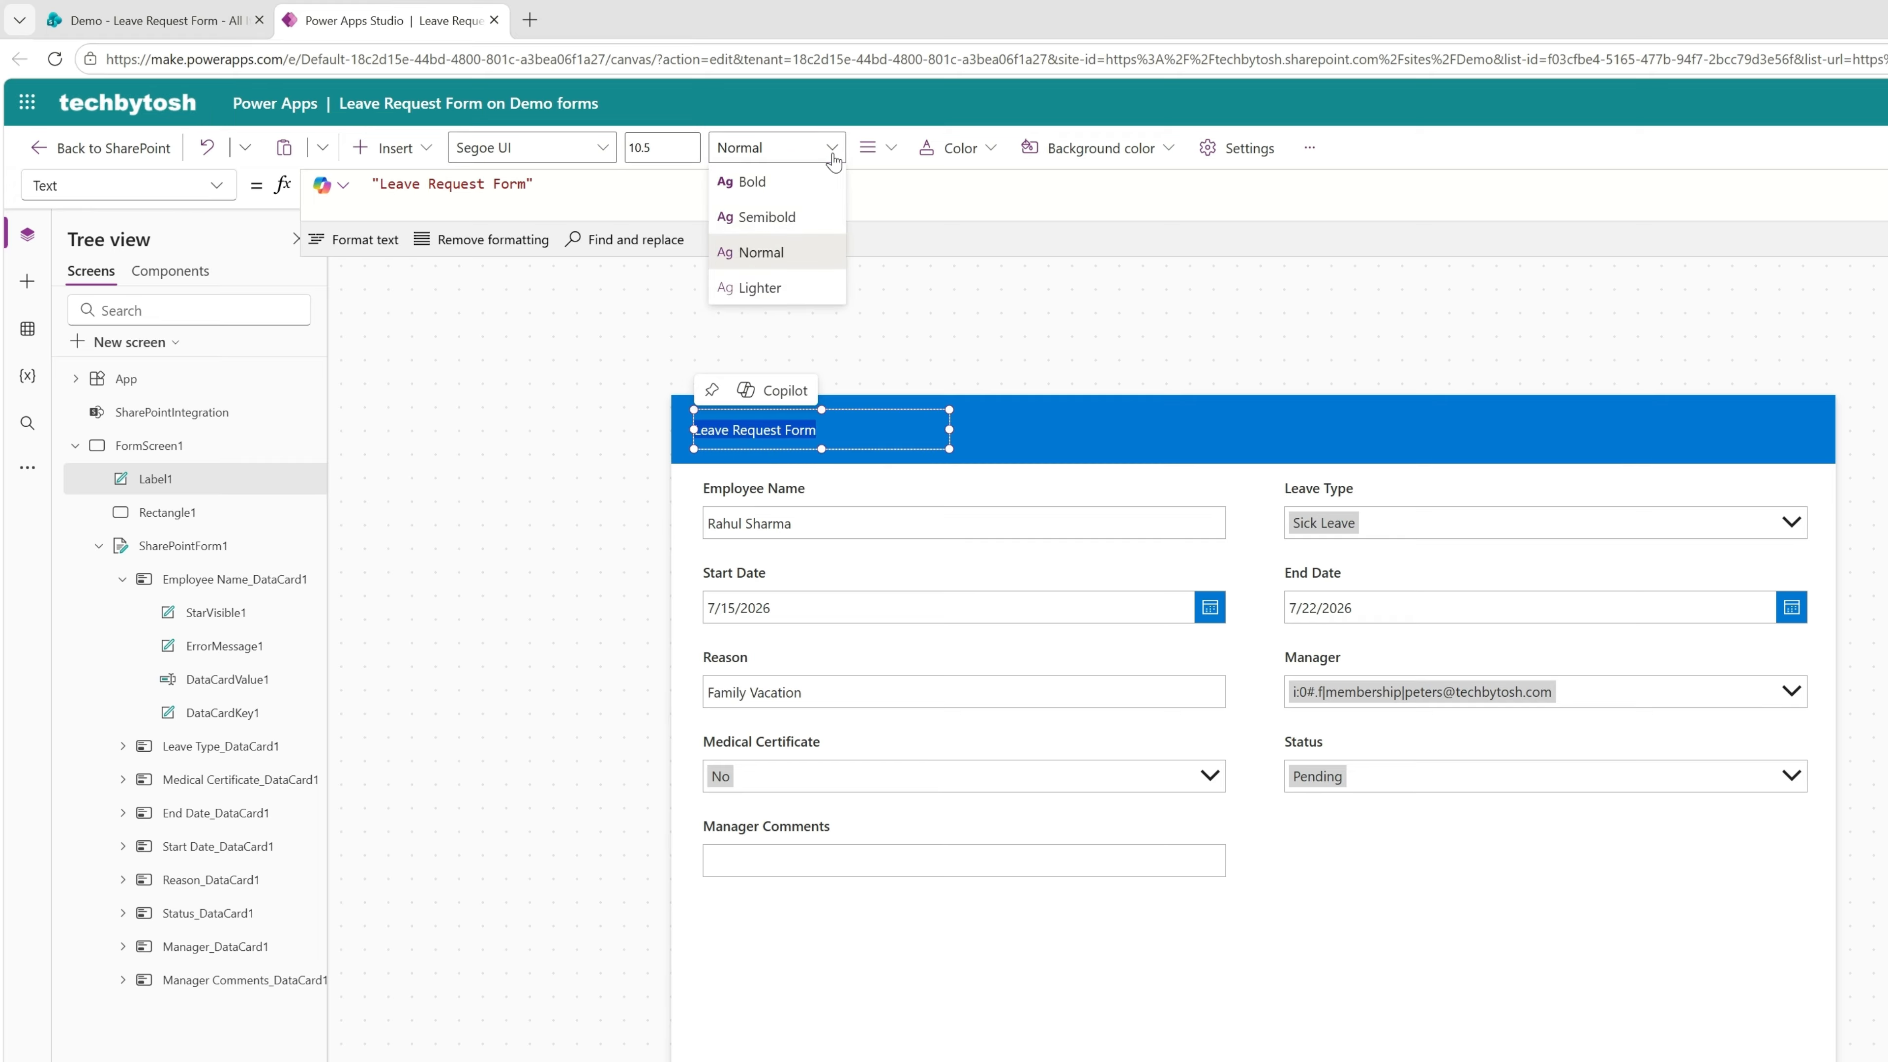
{"action": "left_click", "coordinate": [759, 183]}
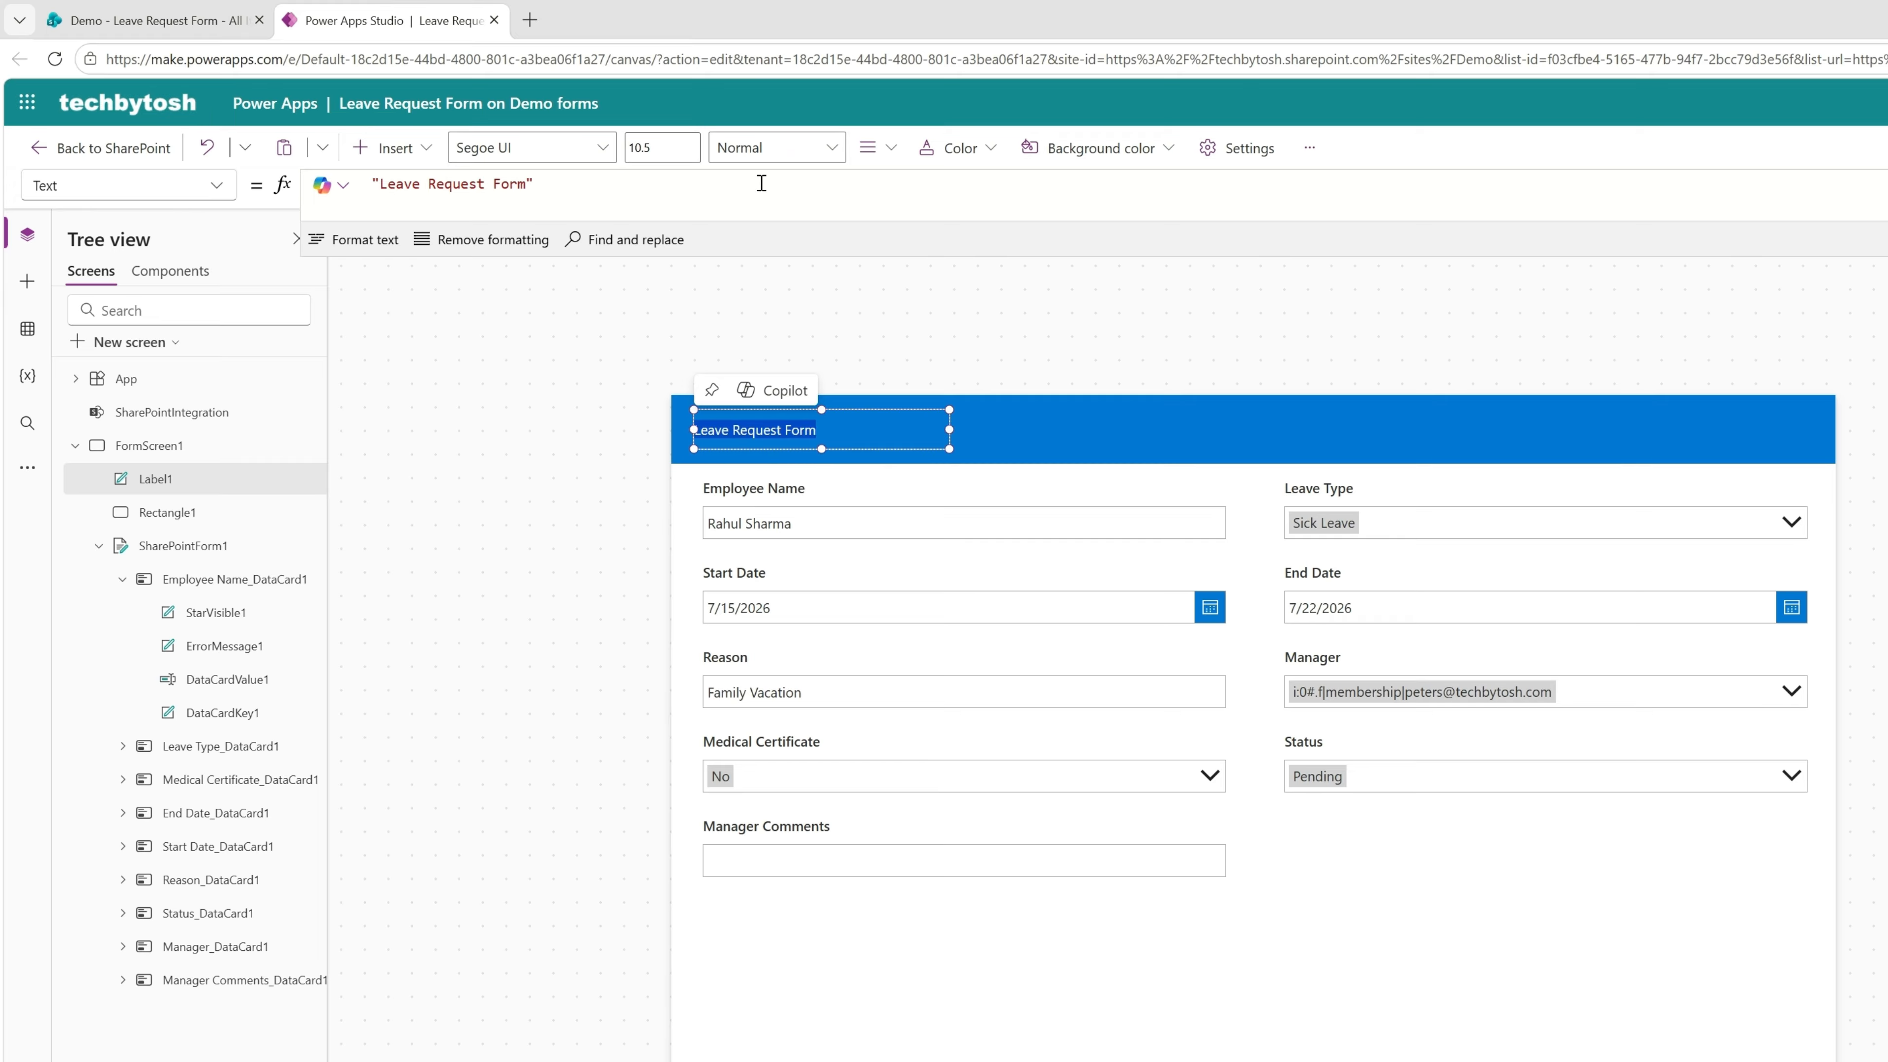
{"action": "left_click", "coordinate": [992, 149]}
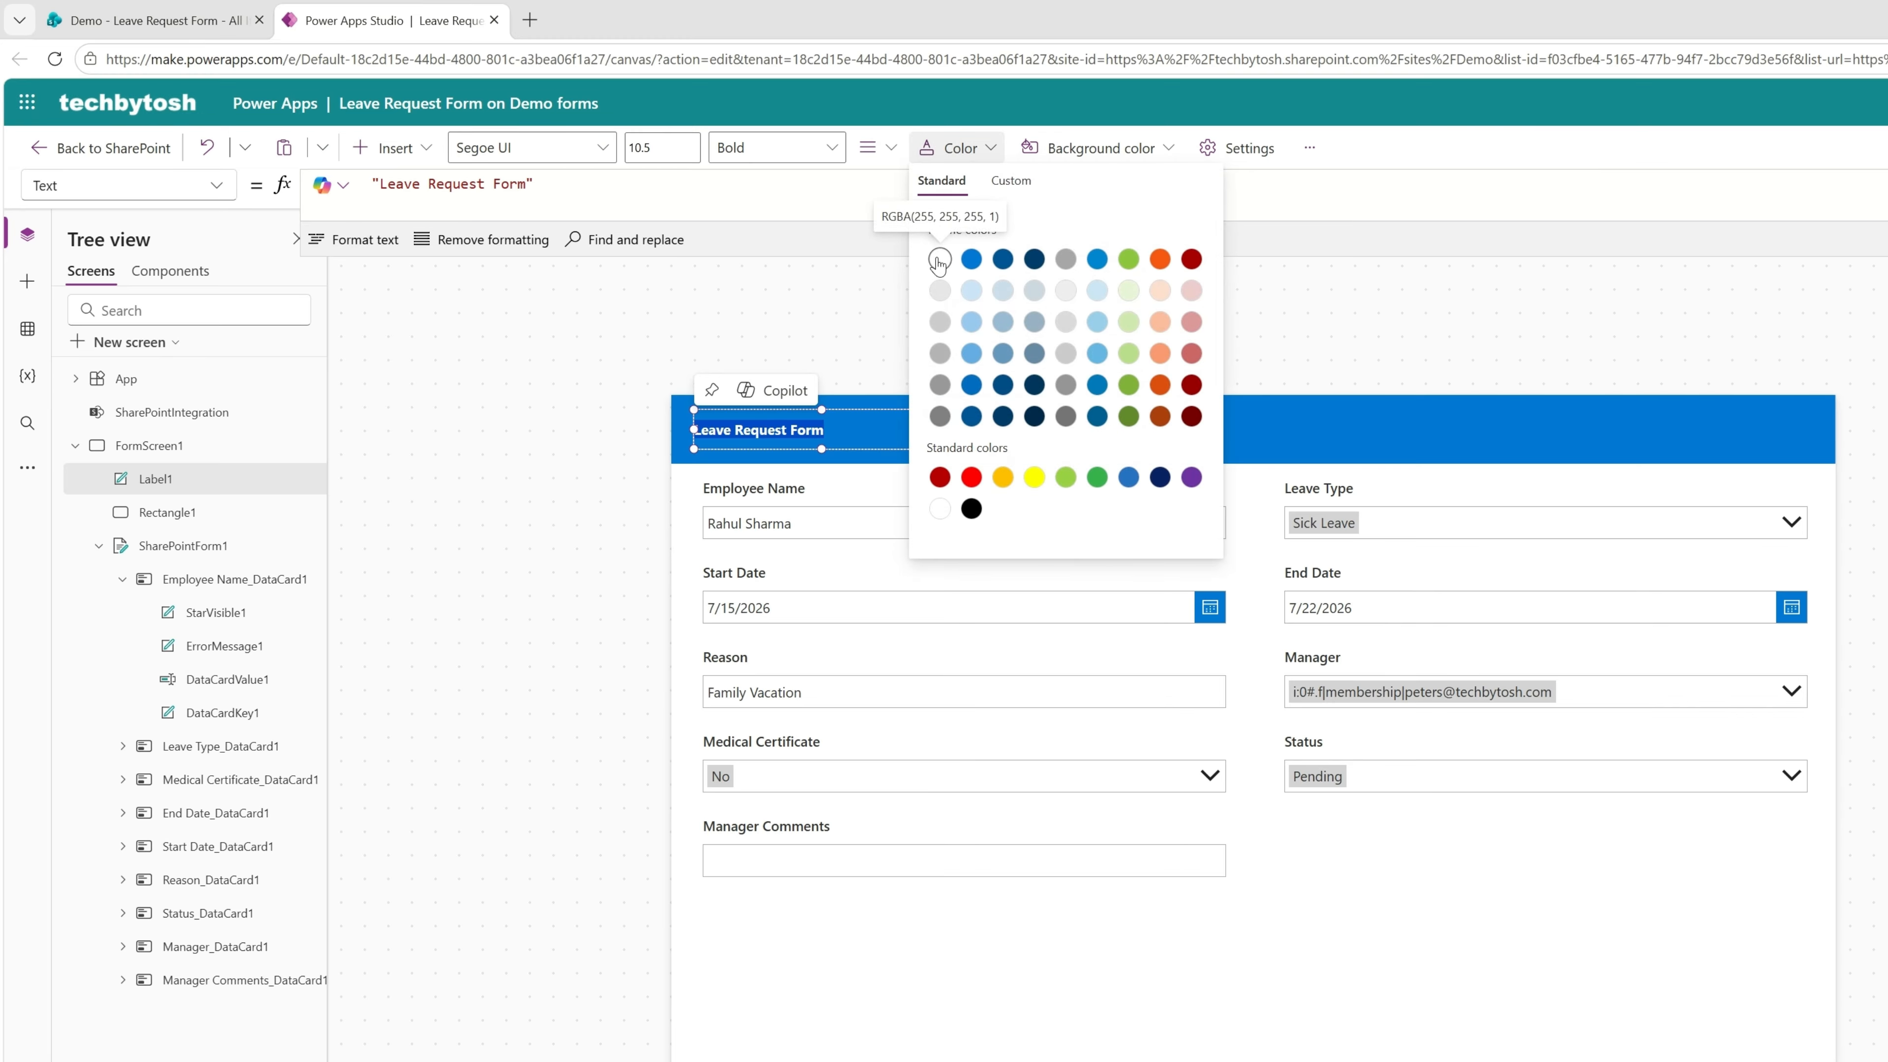
{"action": "left_click", "coordinate": [934, 263]}
{"action": "left_click", "coordinate": [667, 148]}
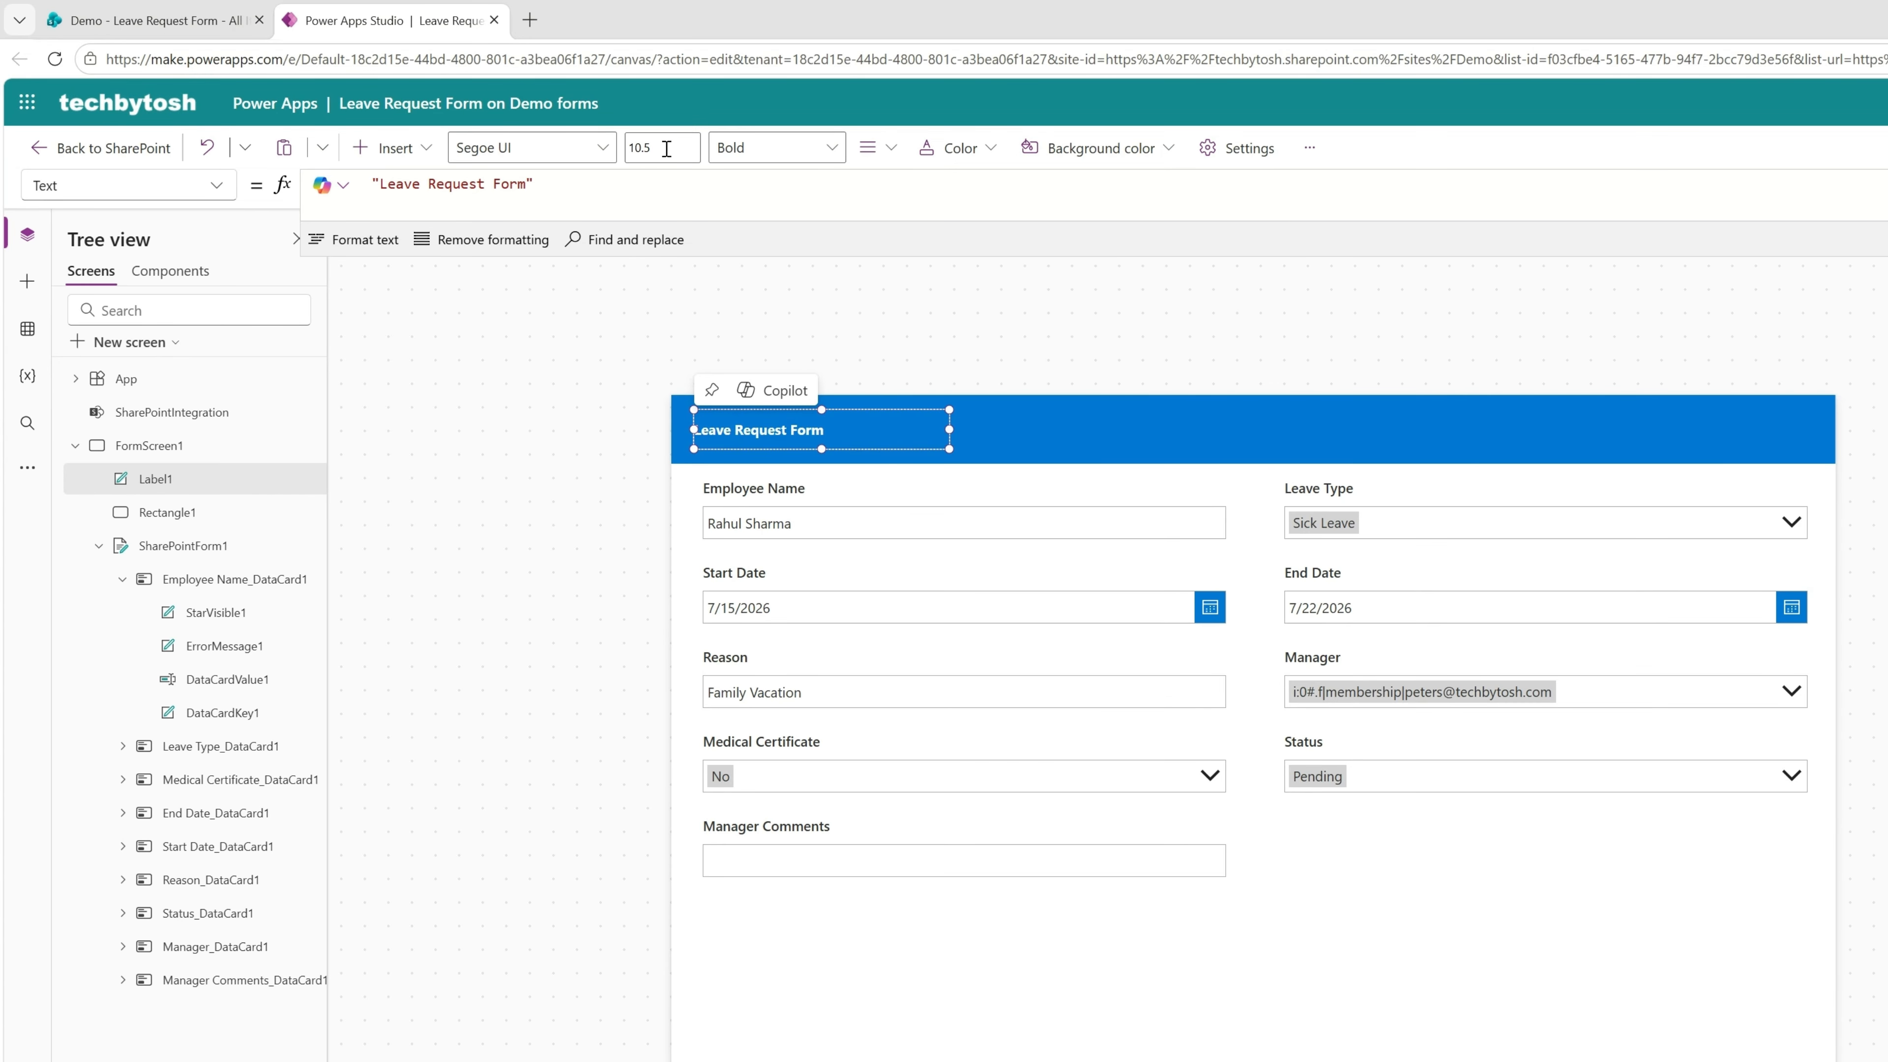
{"action": "left_click_drag", "start_coordinate": [671, 147], "coordinate": [621, 149]}
{"action": "type", "text": "20"}
{"action": "left_click", "coordinate": [601, 436]}
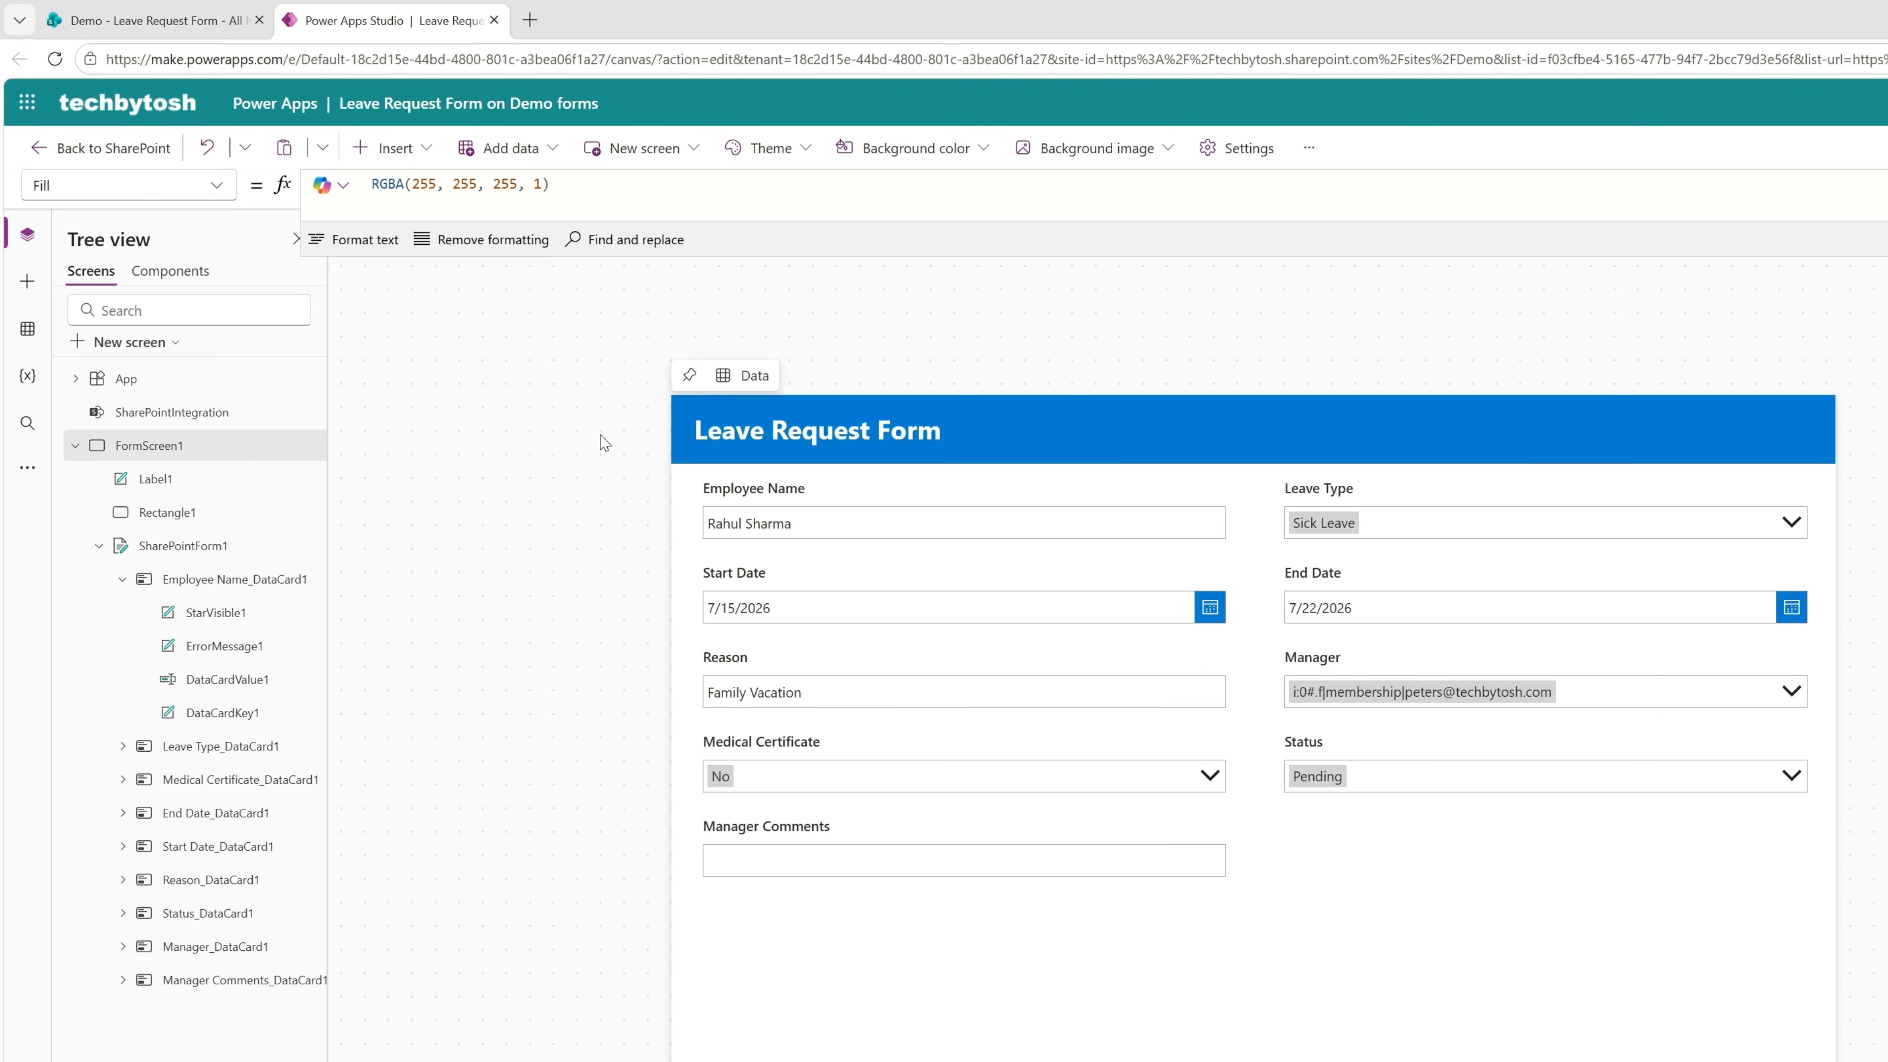
Insert the Calendar blank icon and place it beside the header title
{"action": "left_click", "coordinate": [965, 431]}
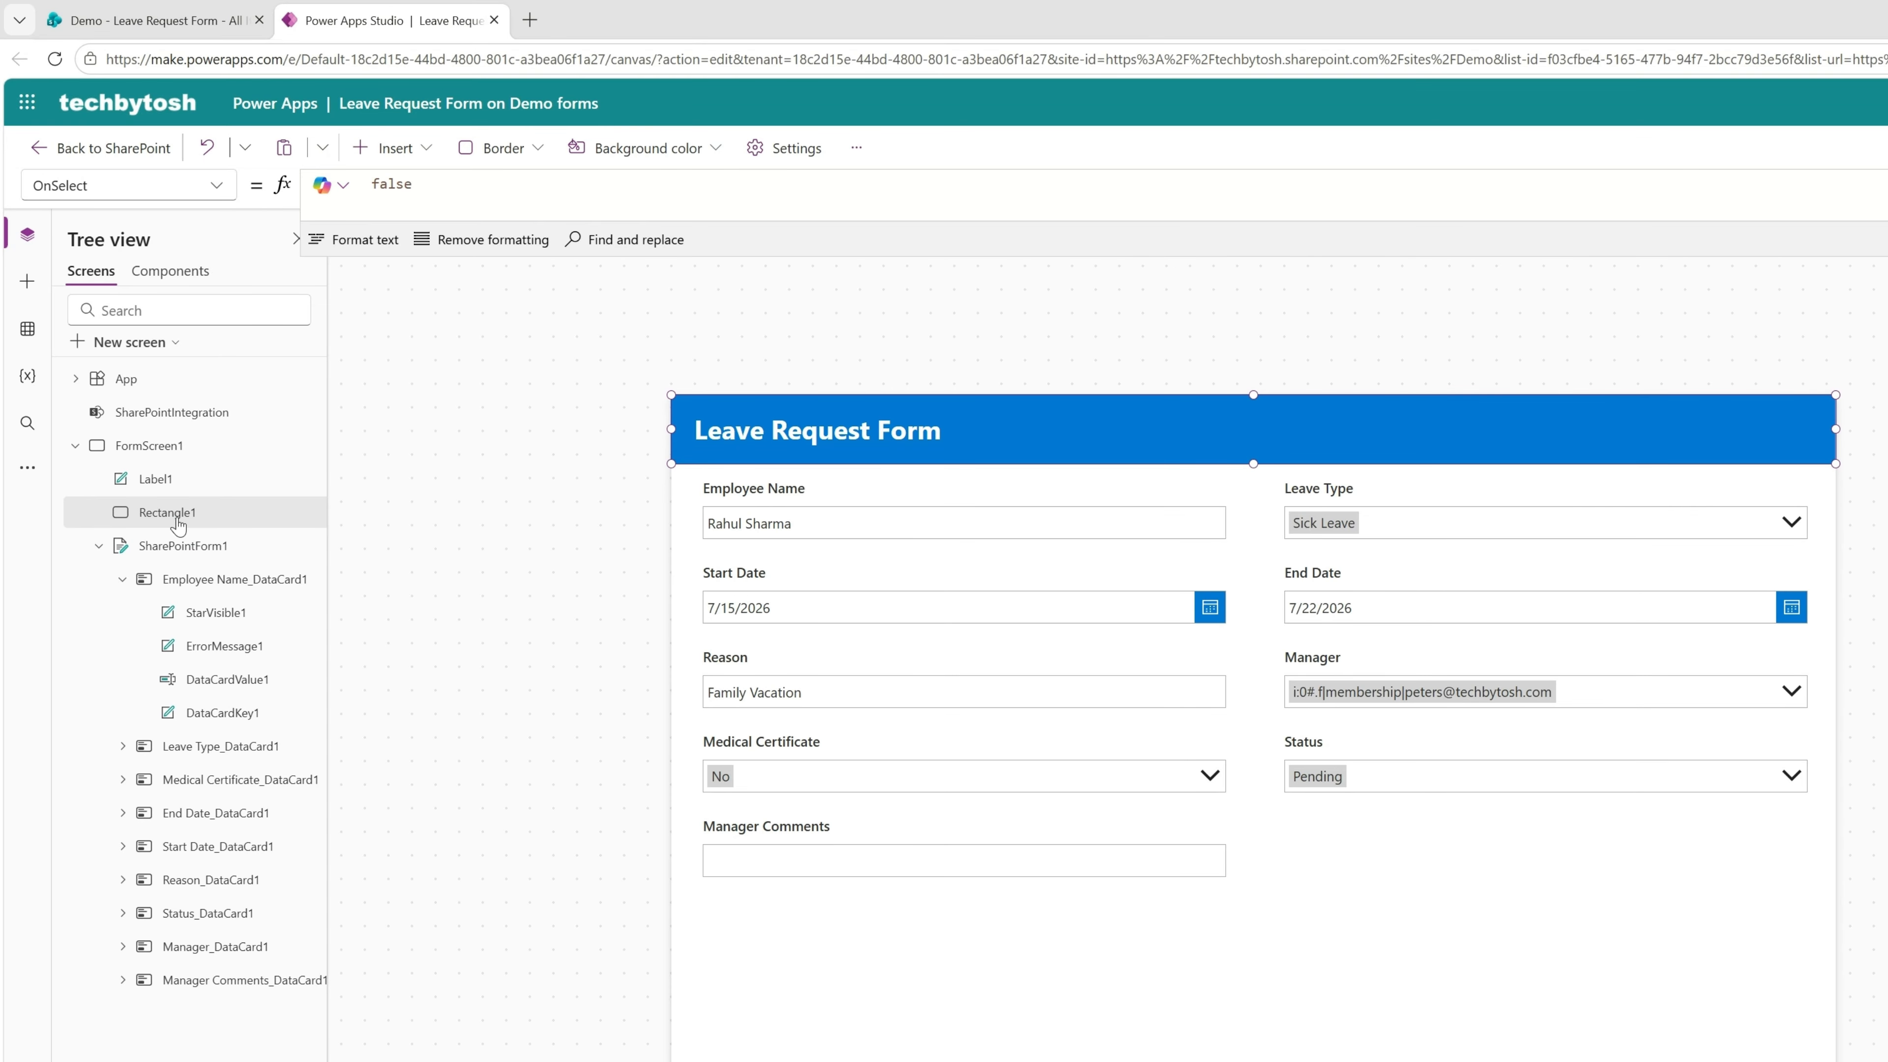
{"action": "left_click", "coordinate": [428, 149]}
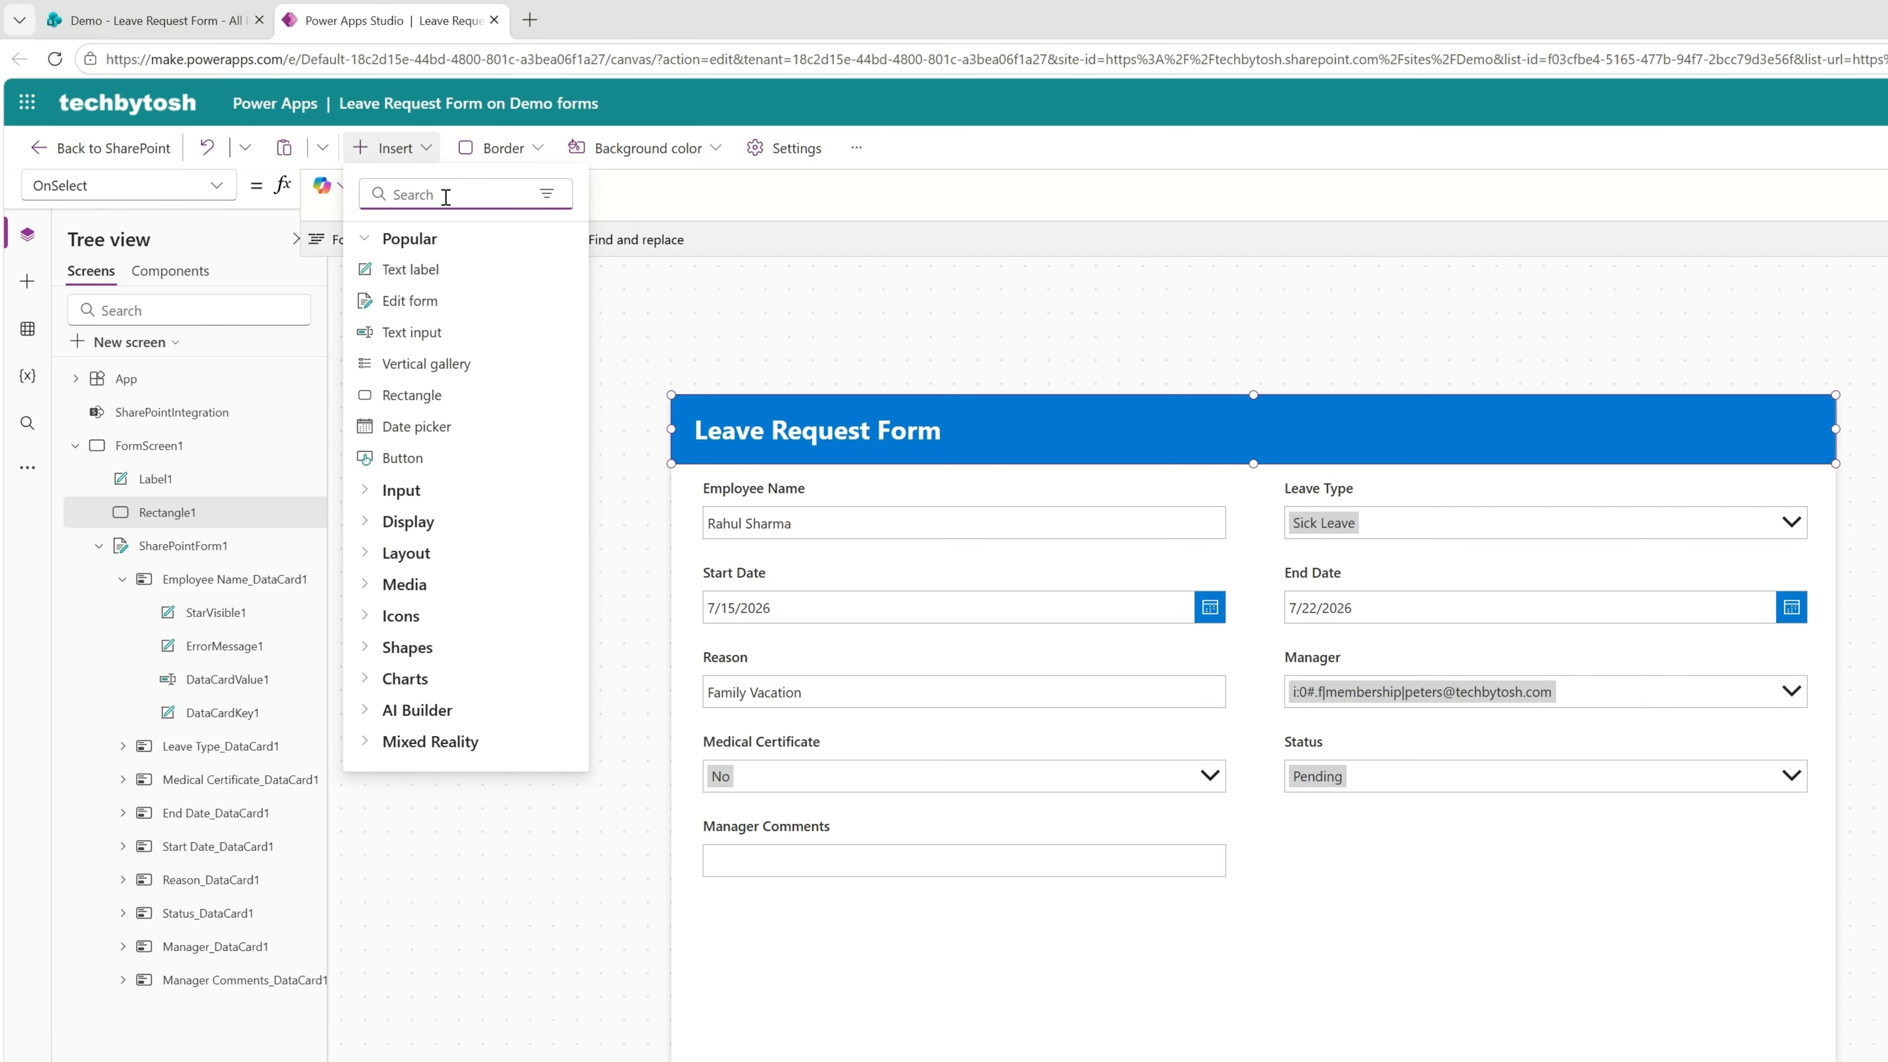
{"action": "left_click", "coordinate": [368, 615]}
{"action": "scroll", "coordinate": [445, 474], "scroll_direction": "down", "scroll_amount": 4}
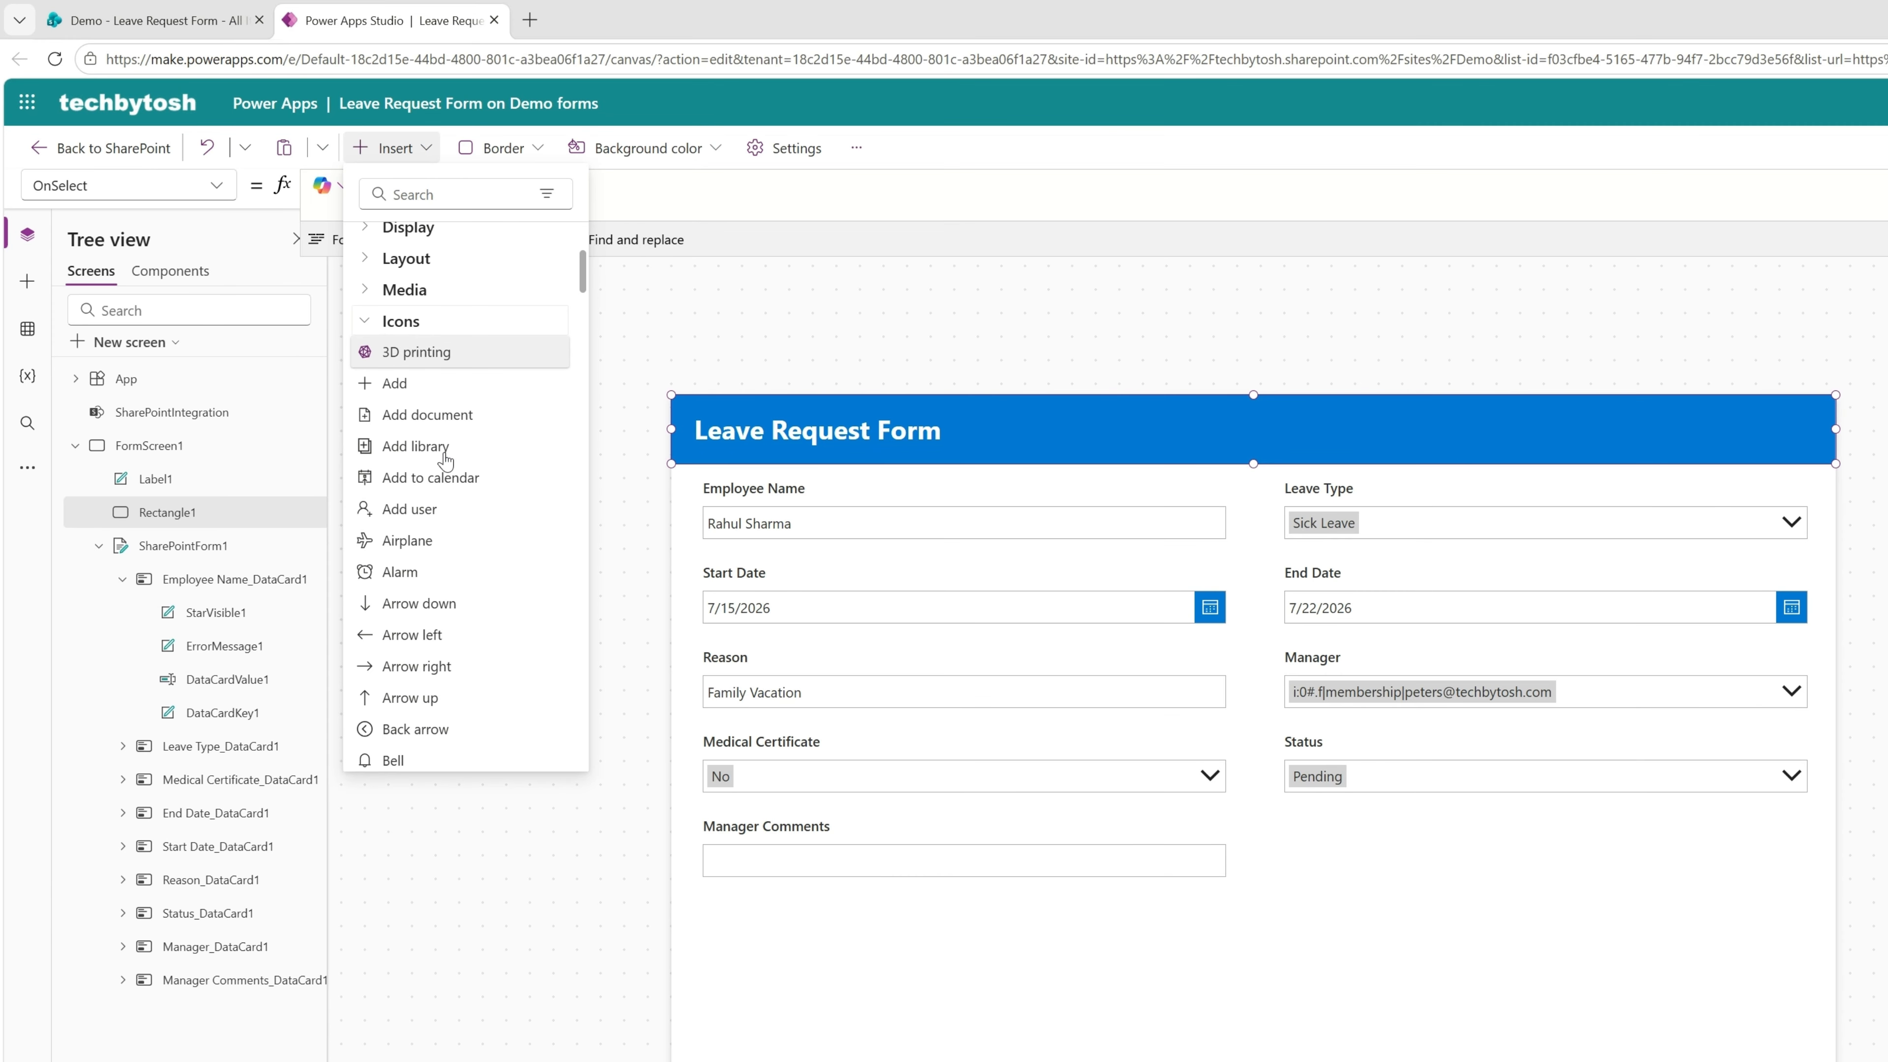
{"action": "scroll", "coordinate": [445, 462], "scroll_direction": "down", "scroll_amount": 3}
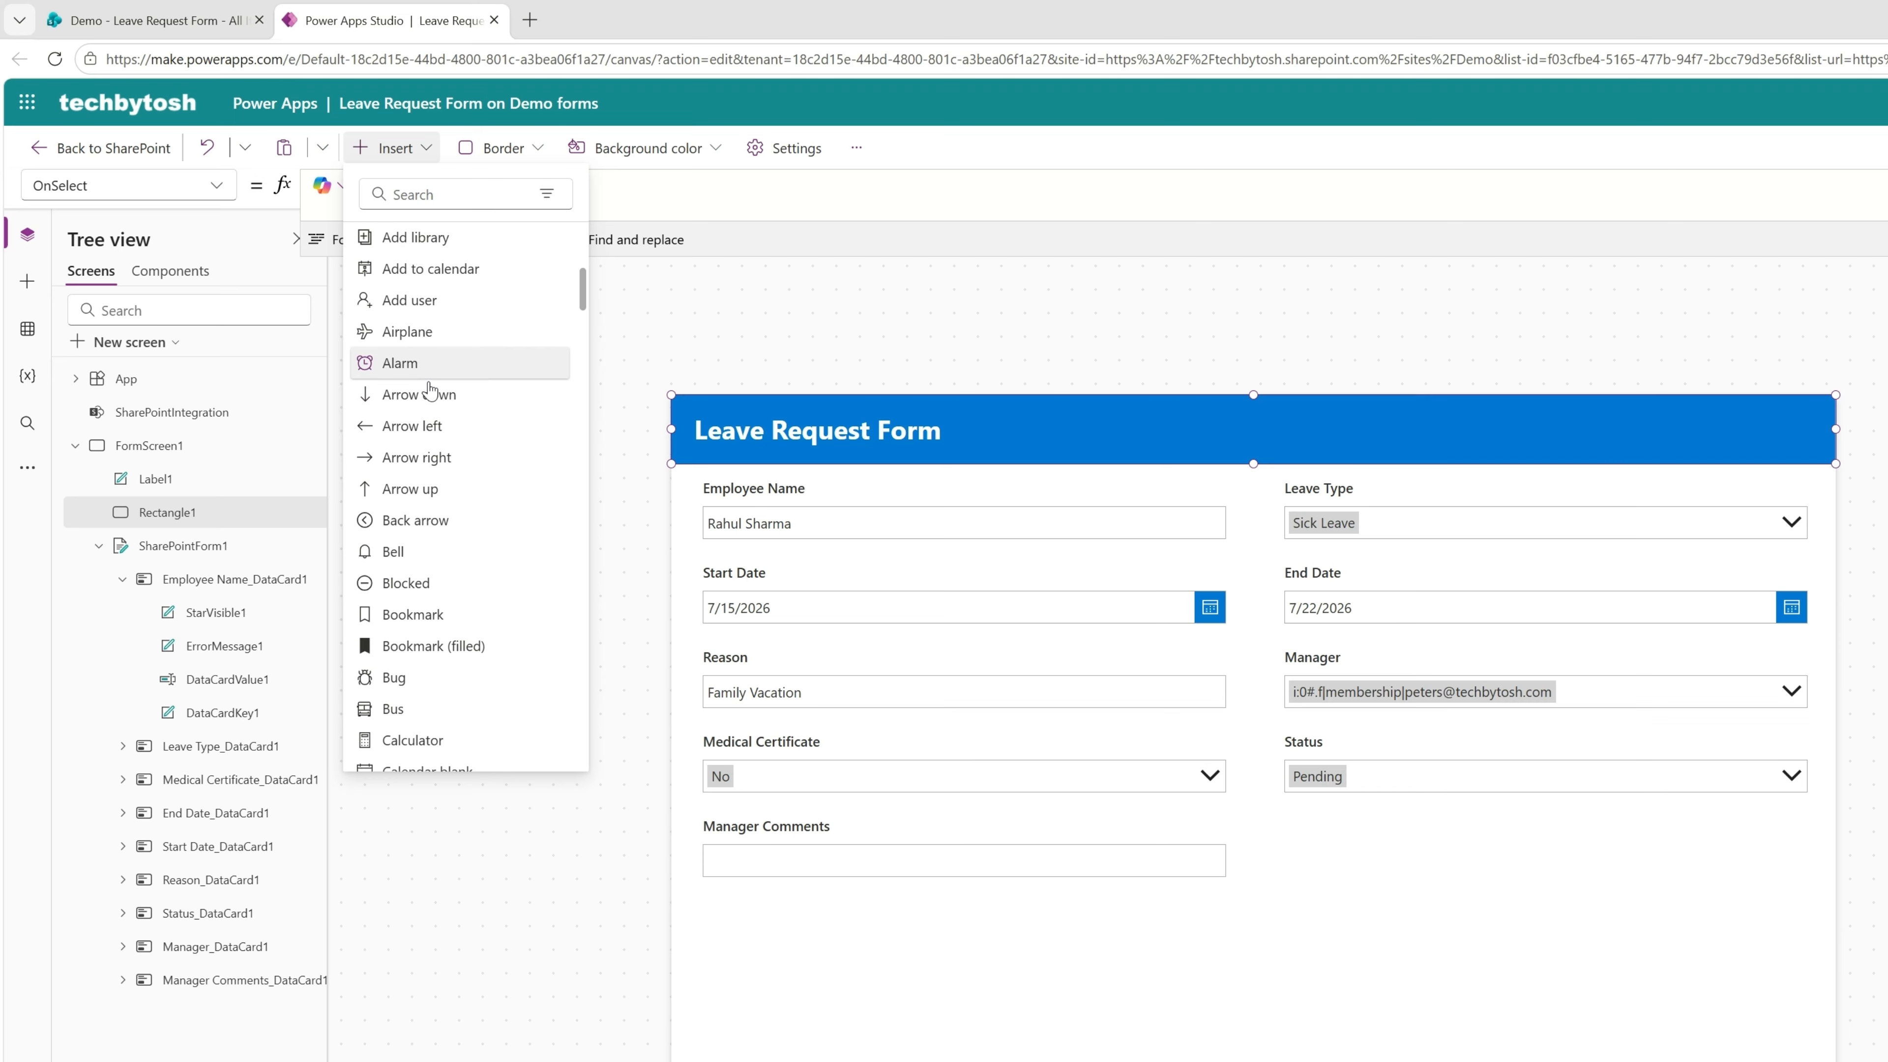
{"action": "scroll", "coordinate": [430, 386], "scroll_direction": "down", "scroll_amount": 3}
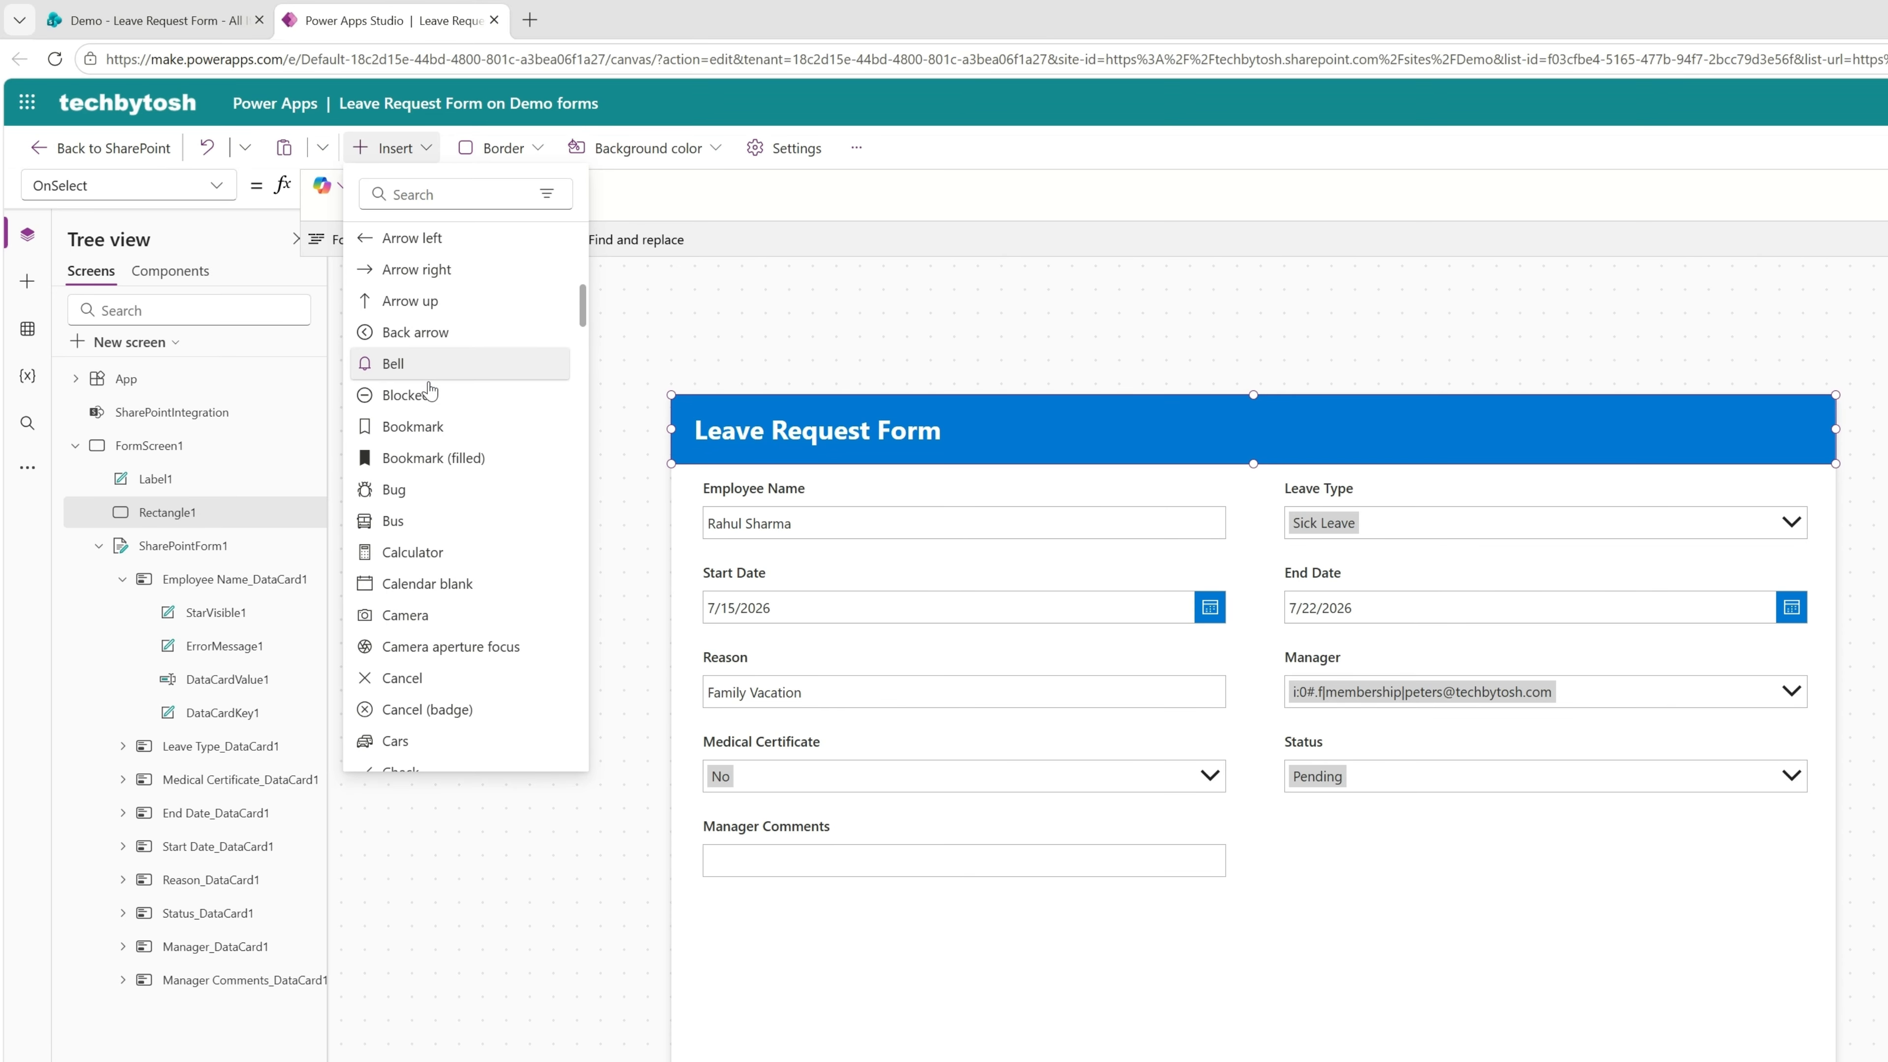
{"action": "scroll", "coordinate": [426, 390], "scroll_direction": "down", "scroll_amount": 2}
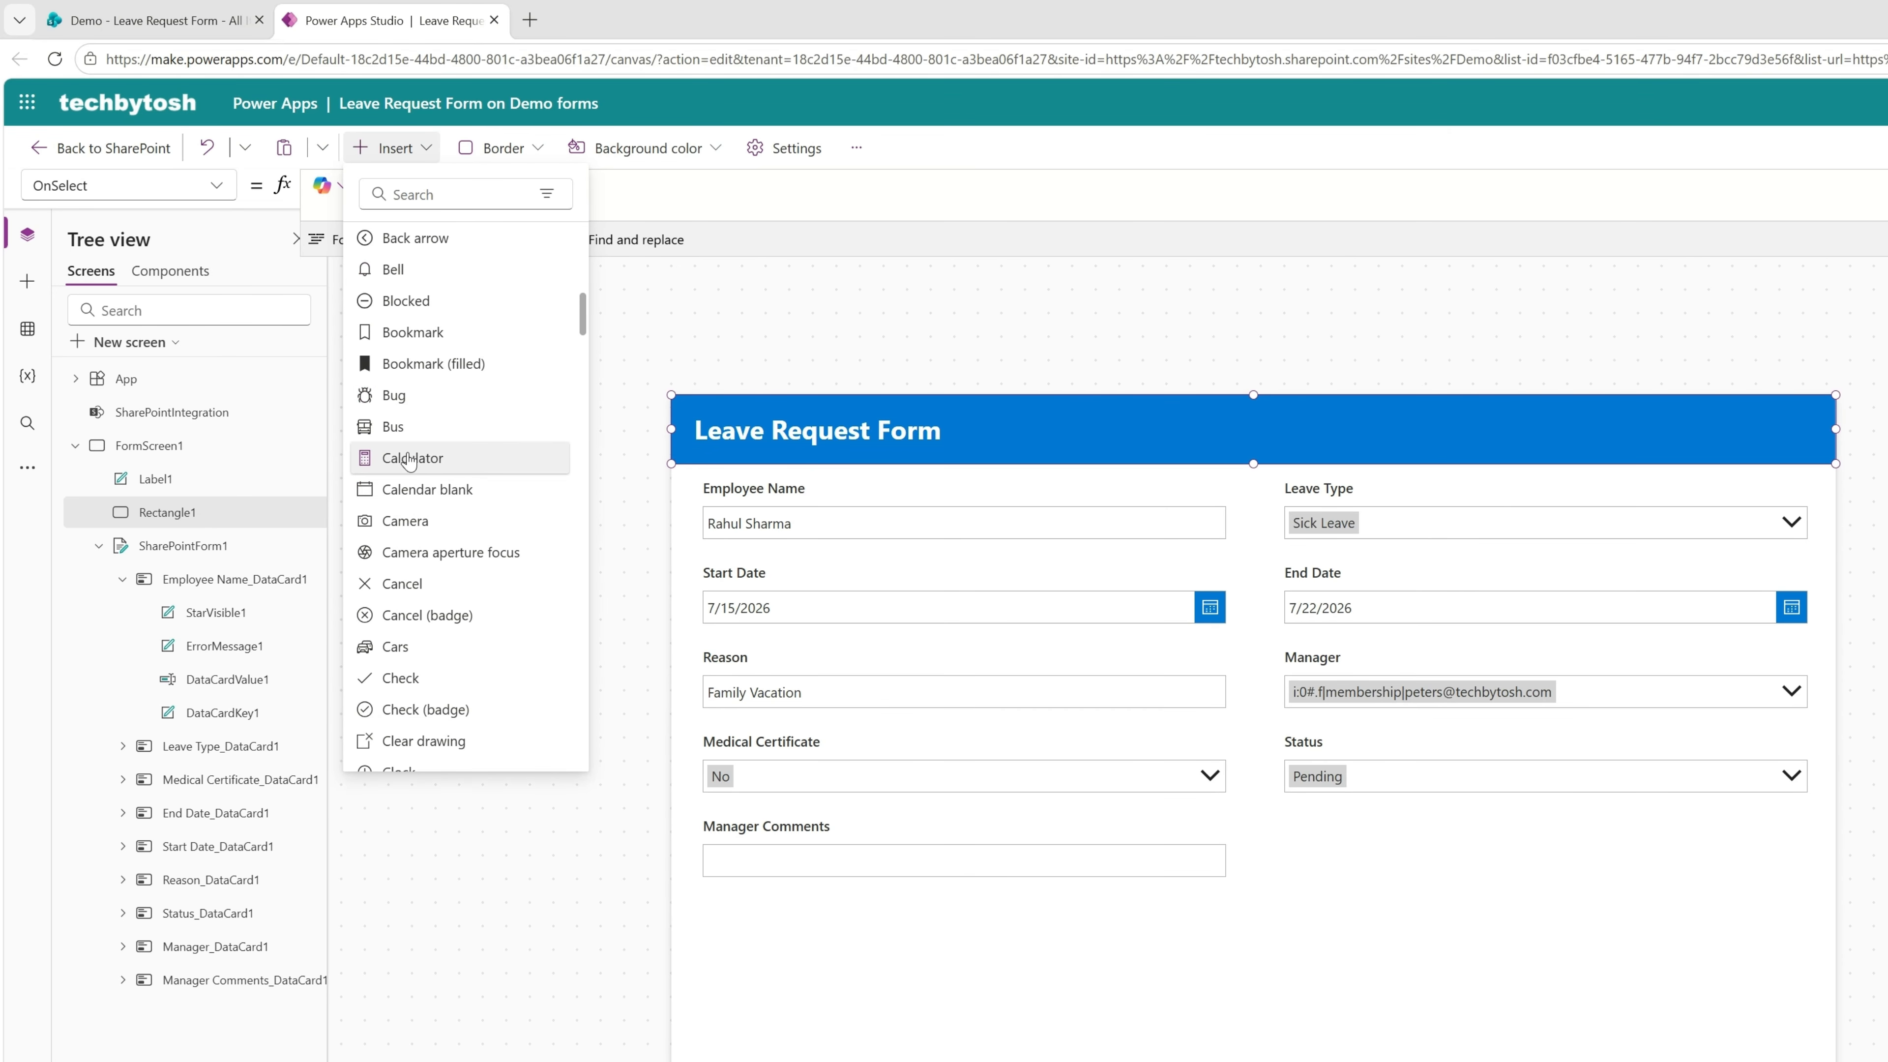
{"action": "left_click", "coordinate": [424, 495]}
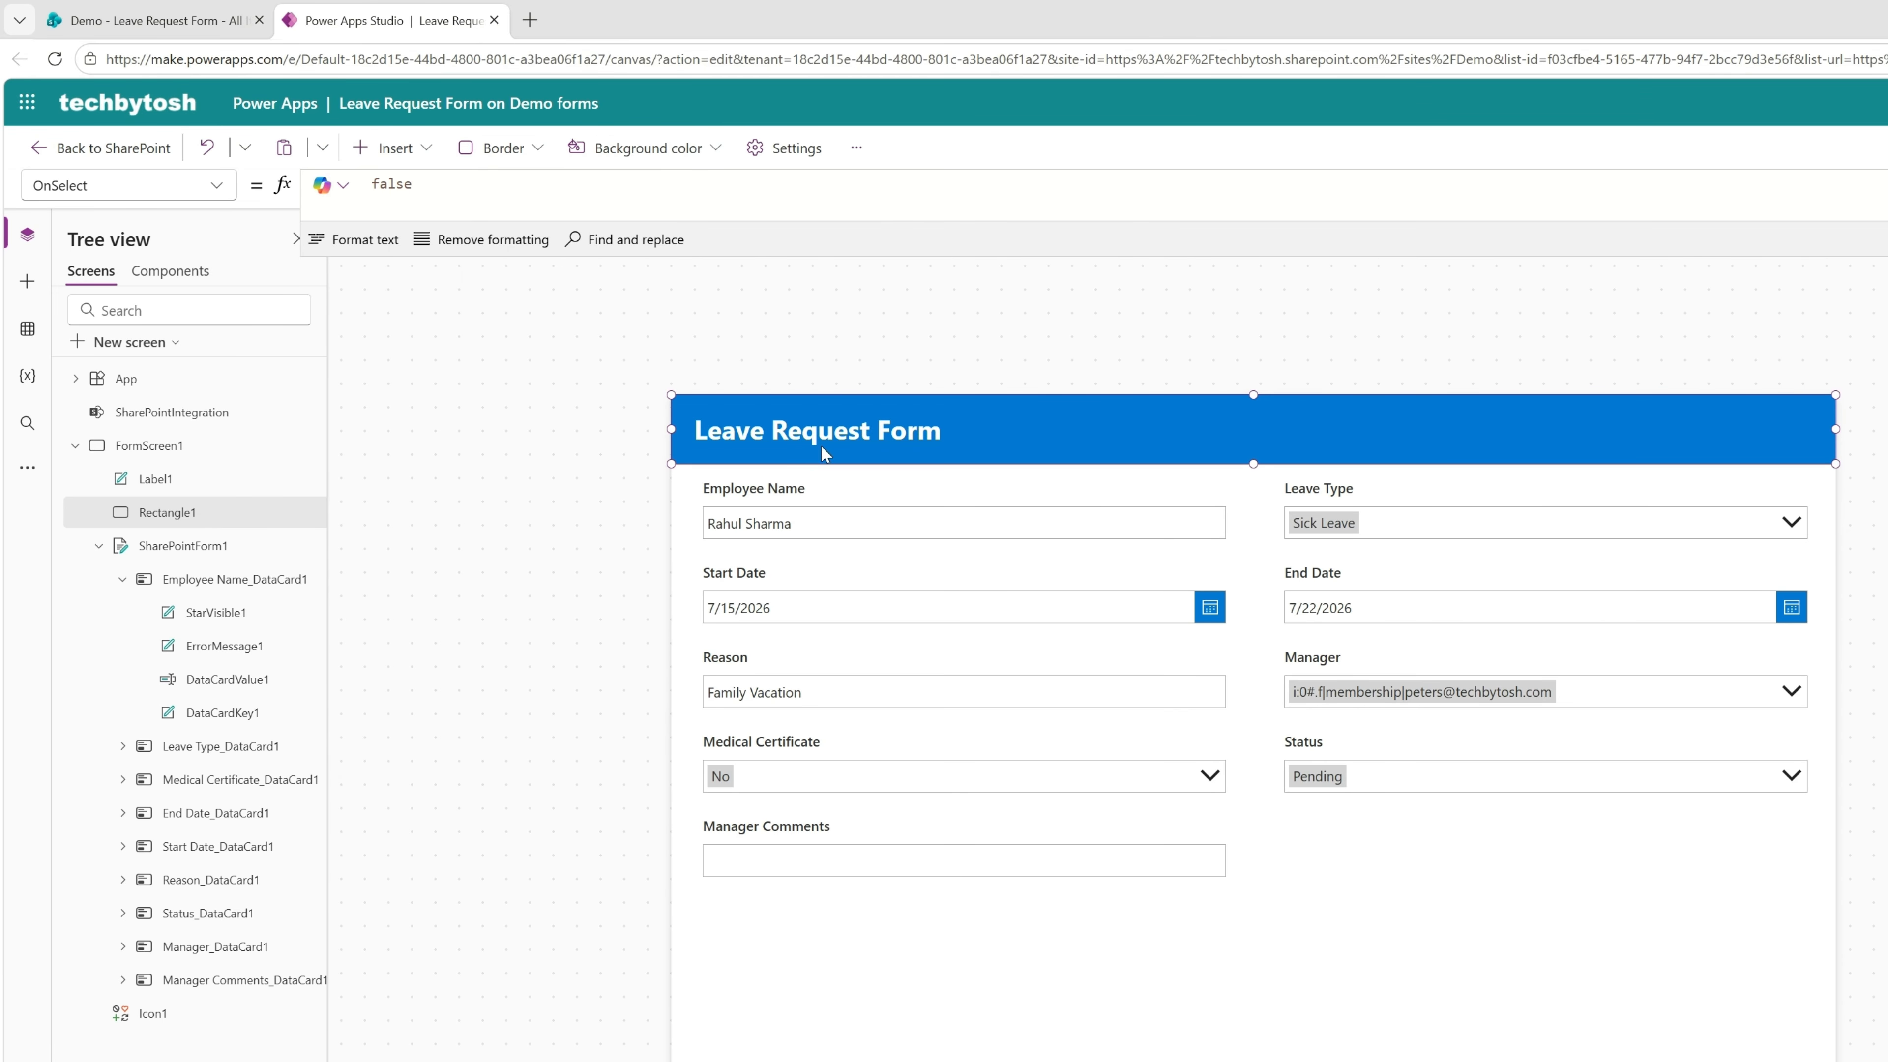
{"action": "left_click_drag", "start_coordinate": [831, 460], "coordinate": [993, 439]}
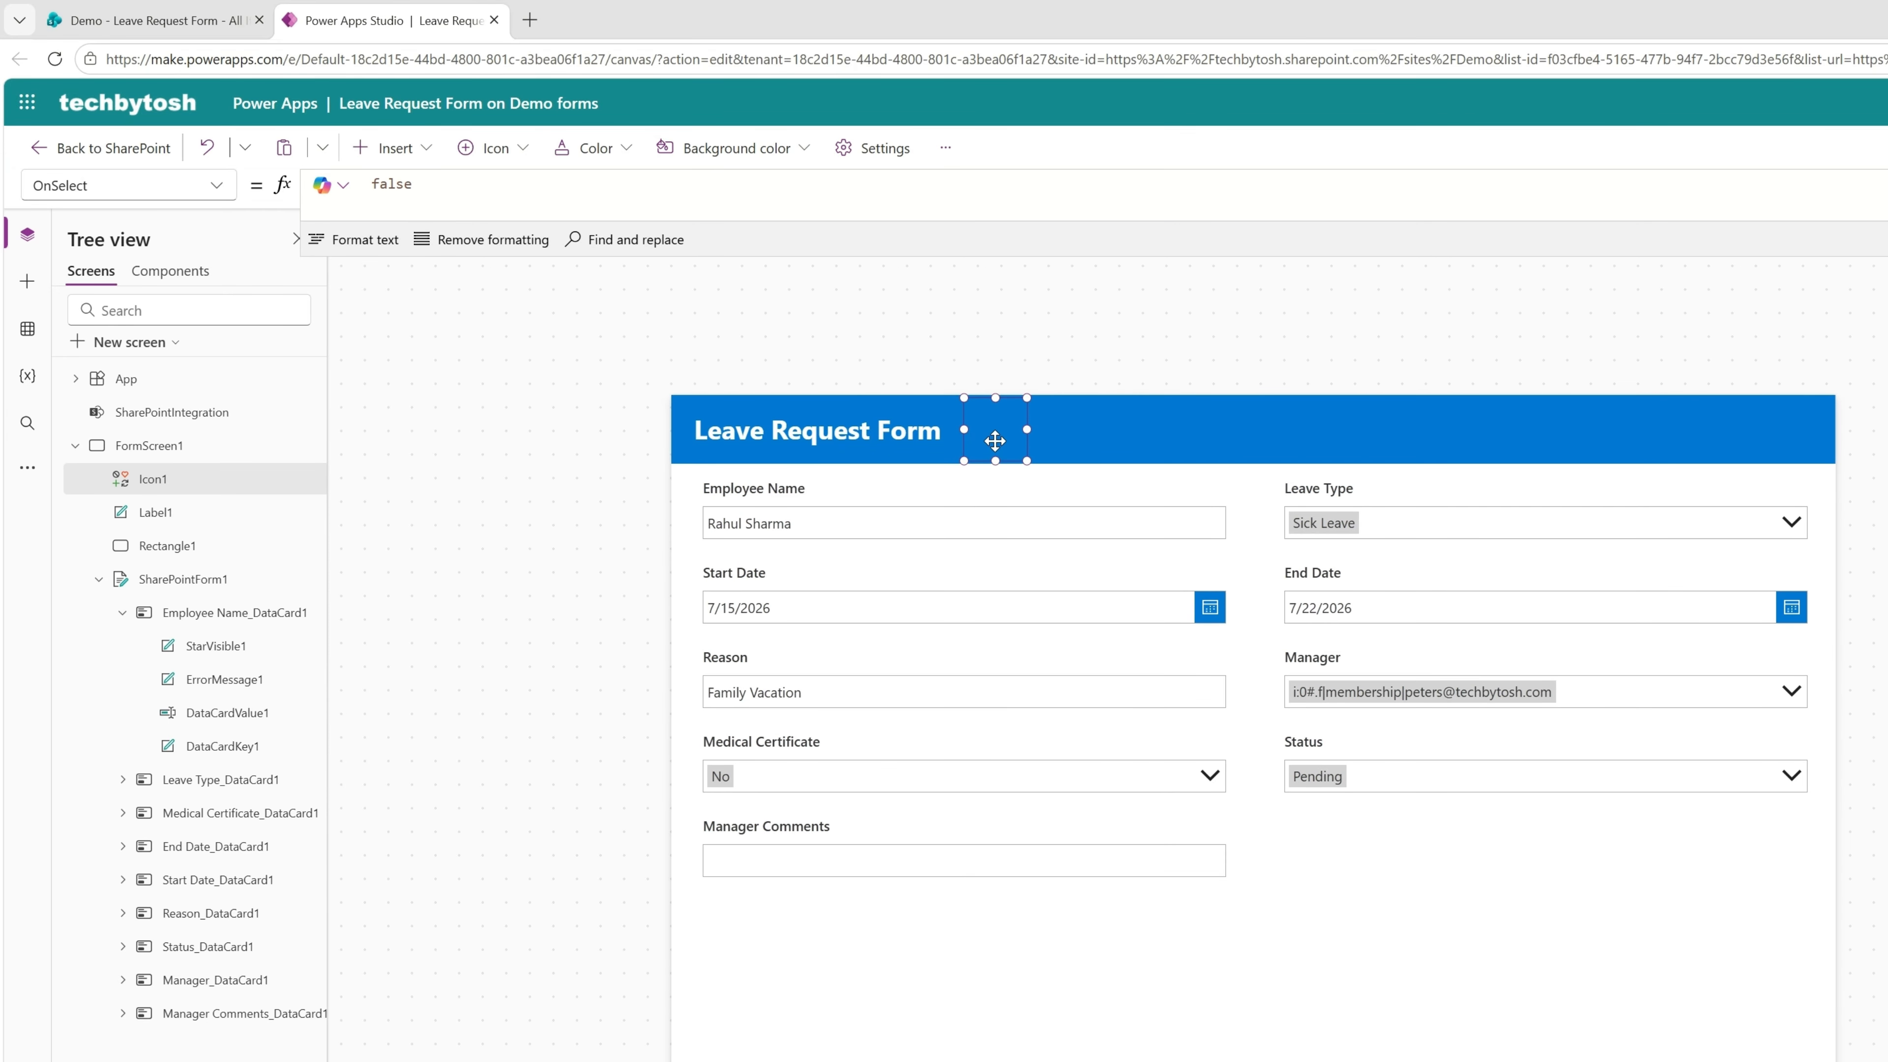
Make the calendar icon white and shrink it to fit the header
{"action": "left_click", "coordinate": [623, 149]}
{"action": "left_click", "coordinate": [575, 258]}
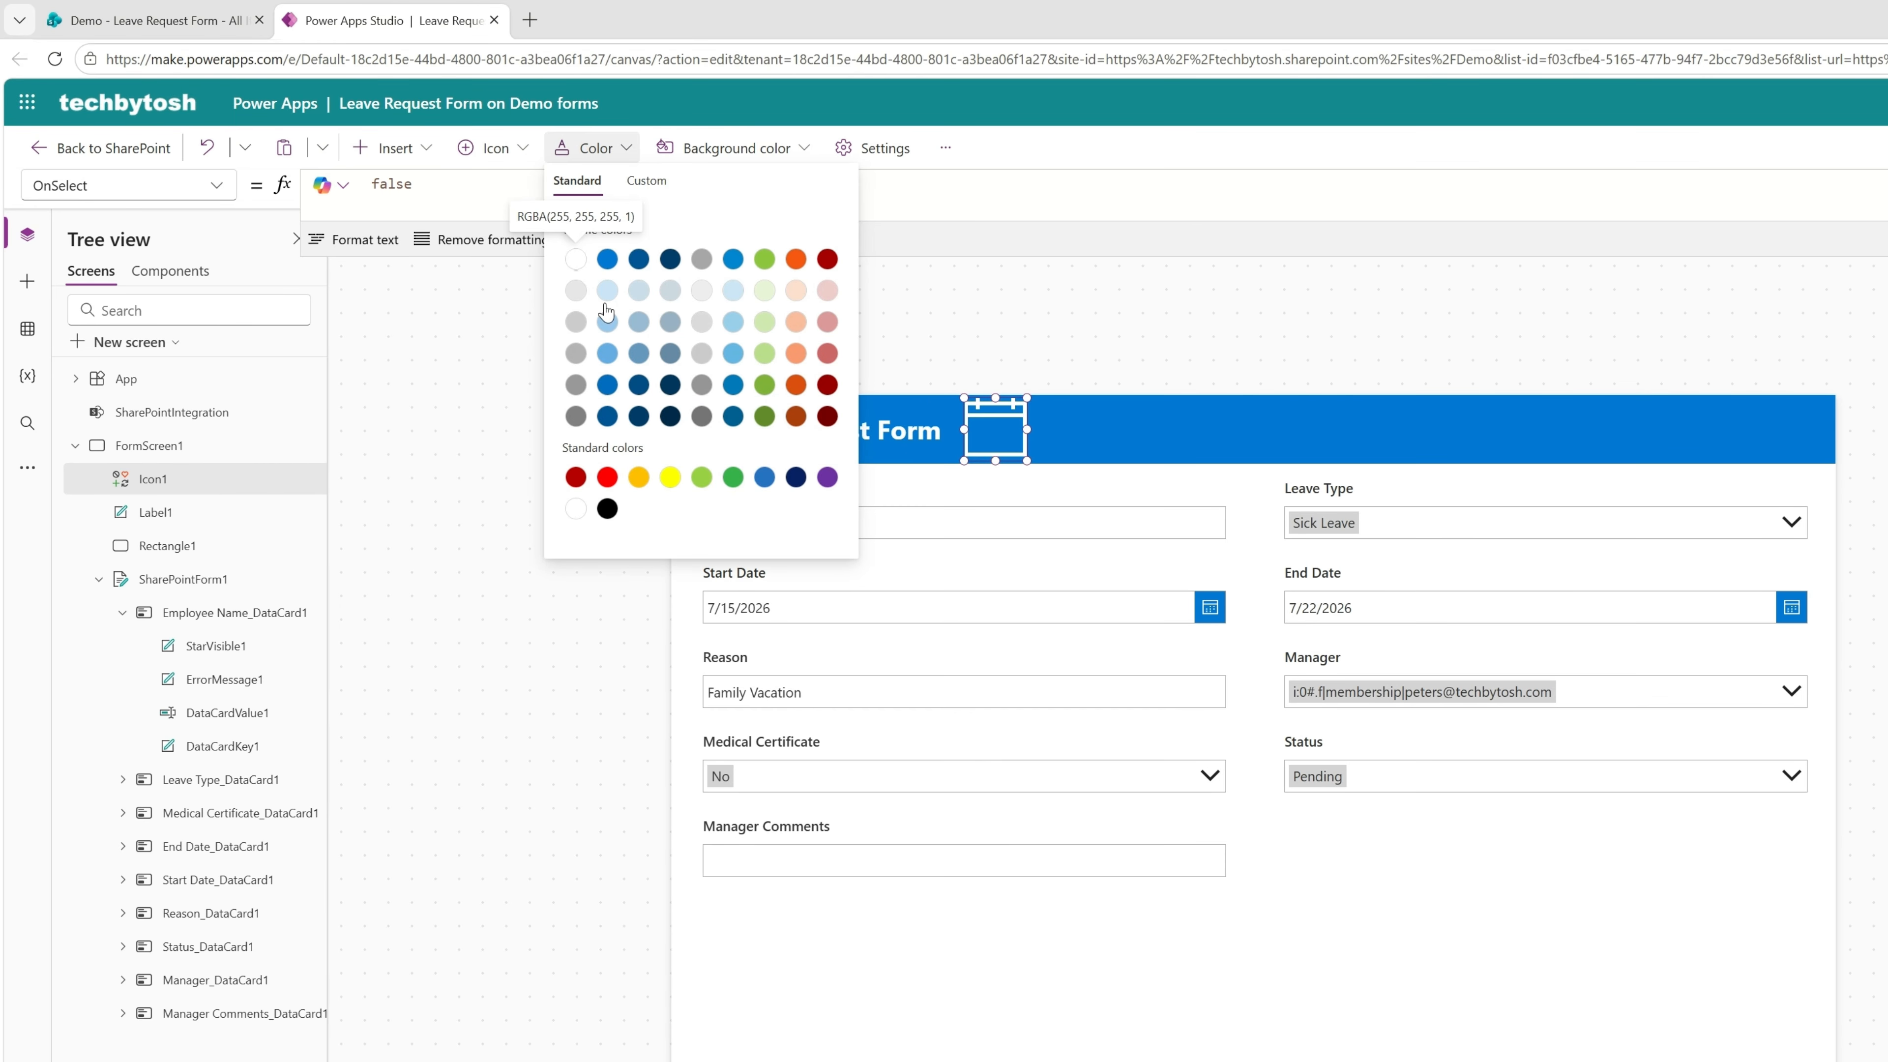
{"action": "left_click", "coordinate": [1041, 347]}
{"action": "left_click", "coordinate": [984, 426]}
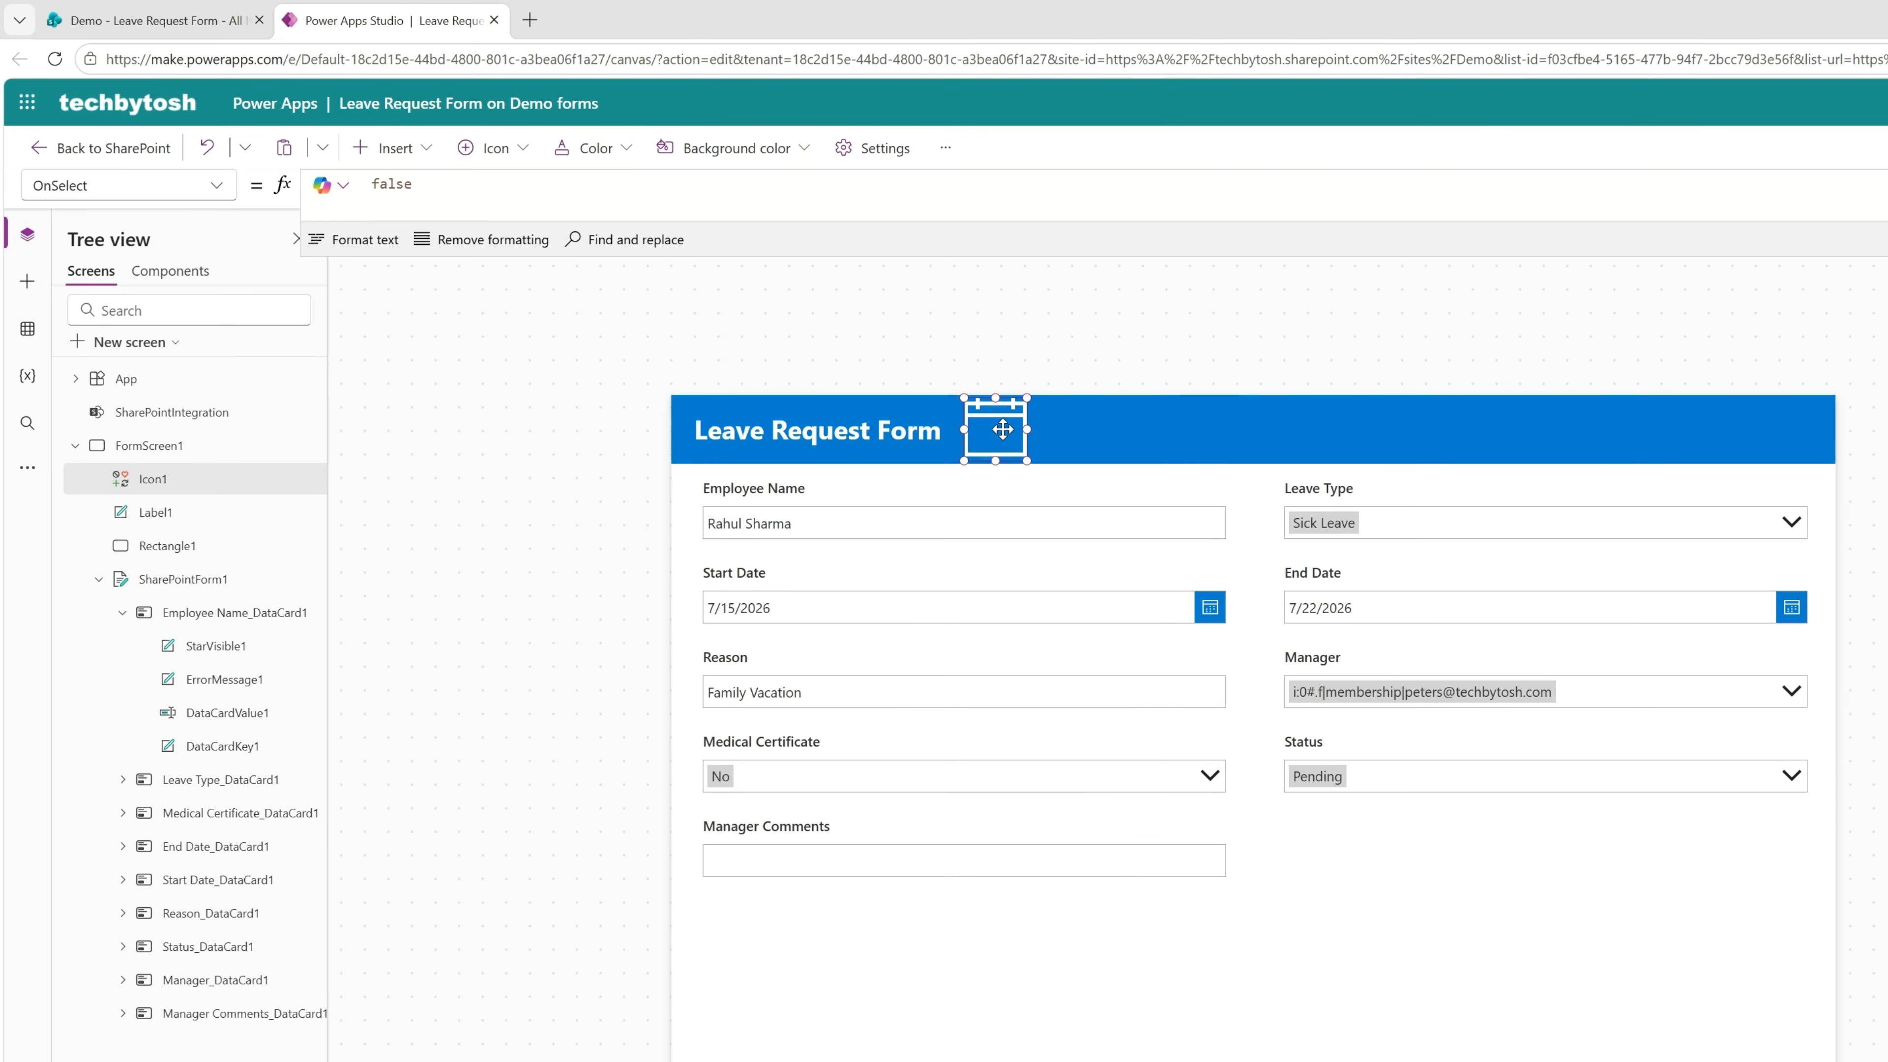
{"action": "left_click_drag", "start_coordinate": [1022, 458], "coordinate": [993, 426]}
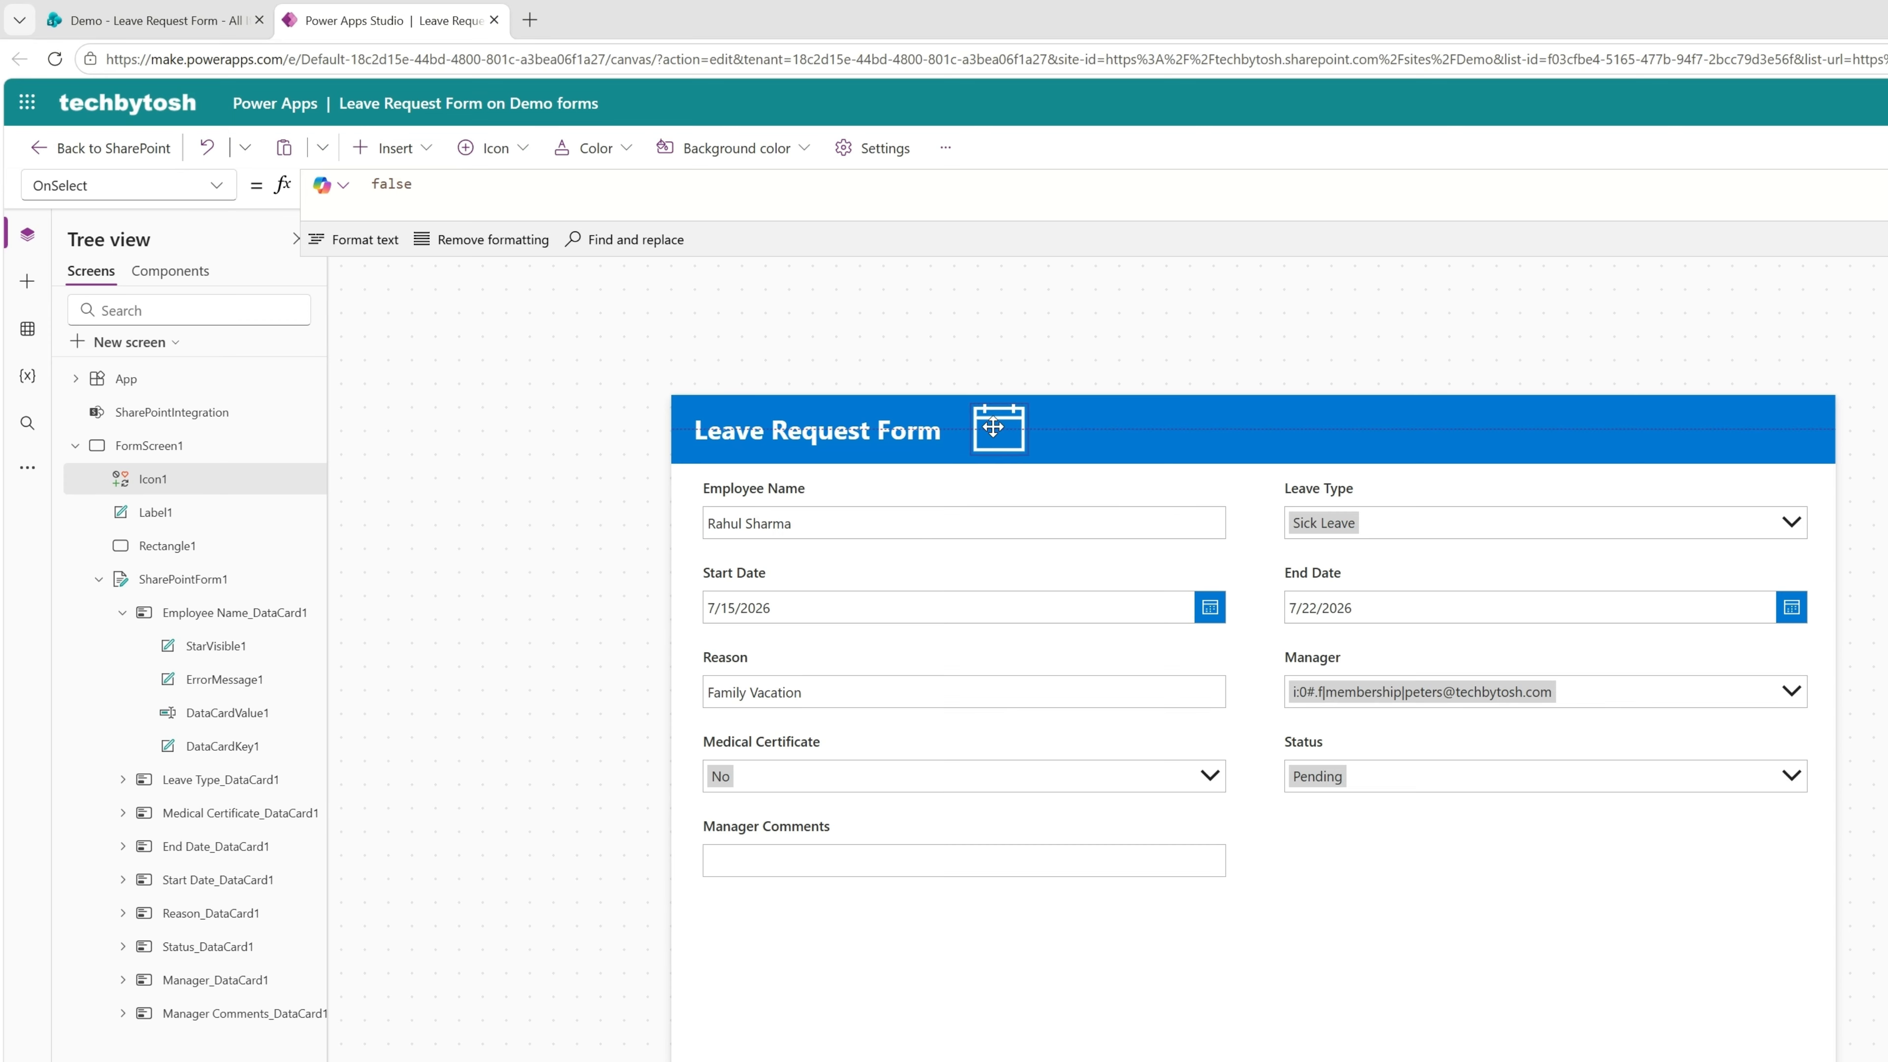
{"action": "left_click", "coordinate": [1880, 412]}
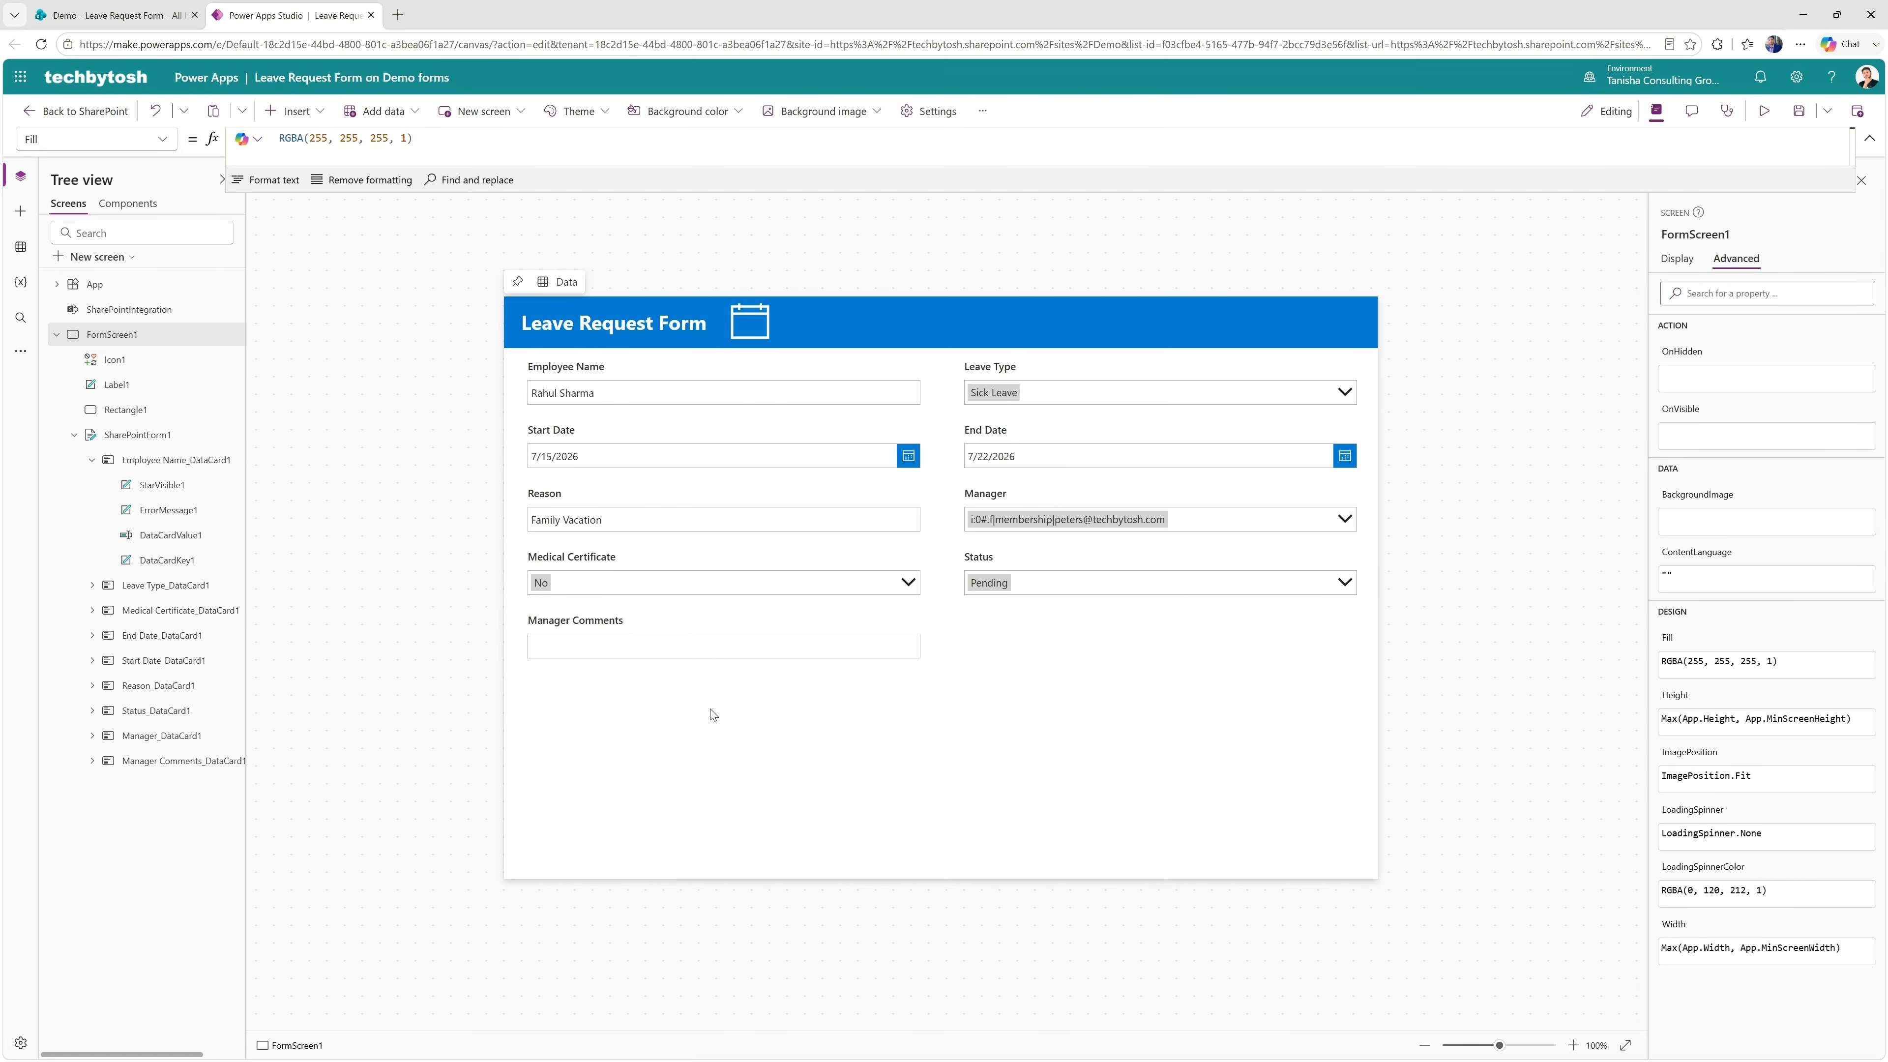
Set SharePointForm1's background colour to the light blue theme swatch
{"action": "left_click", "coordinate": [127, 440]}
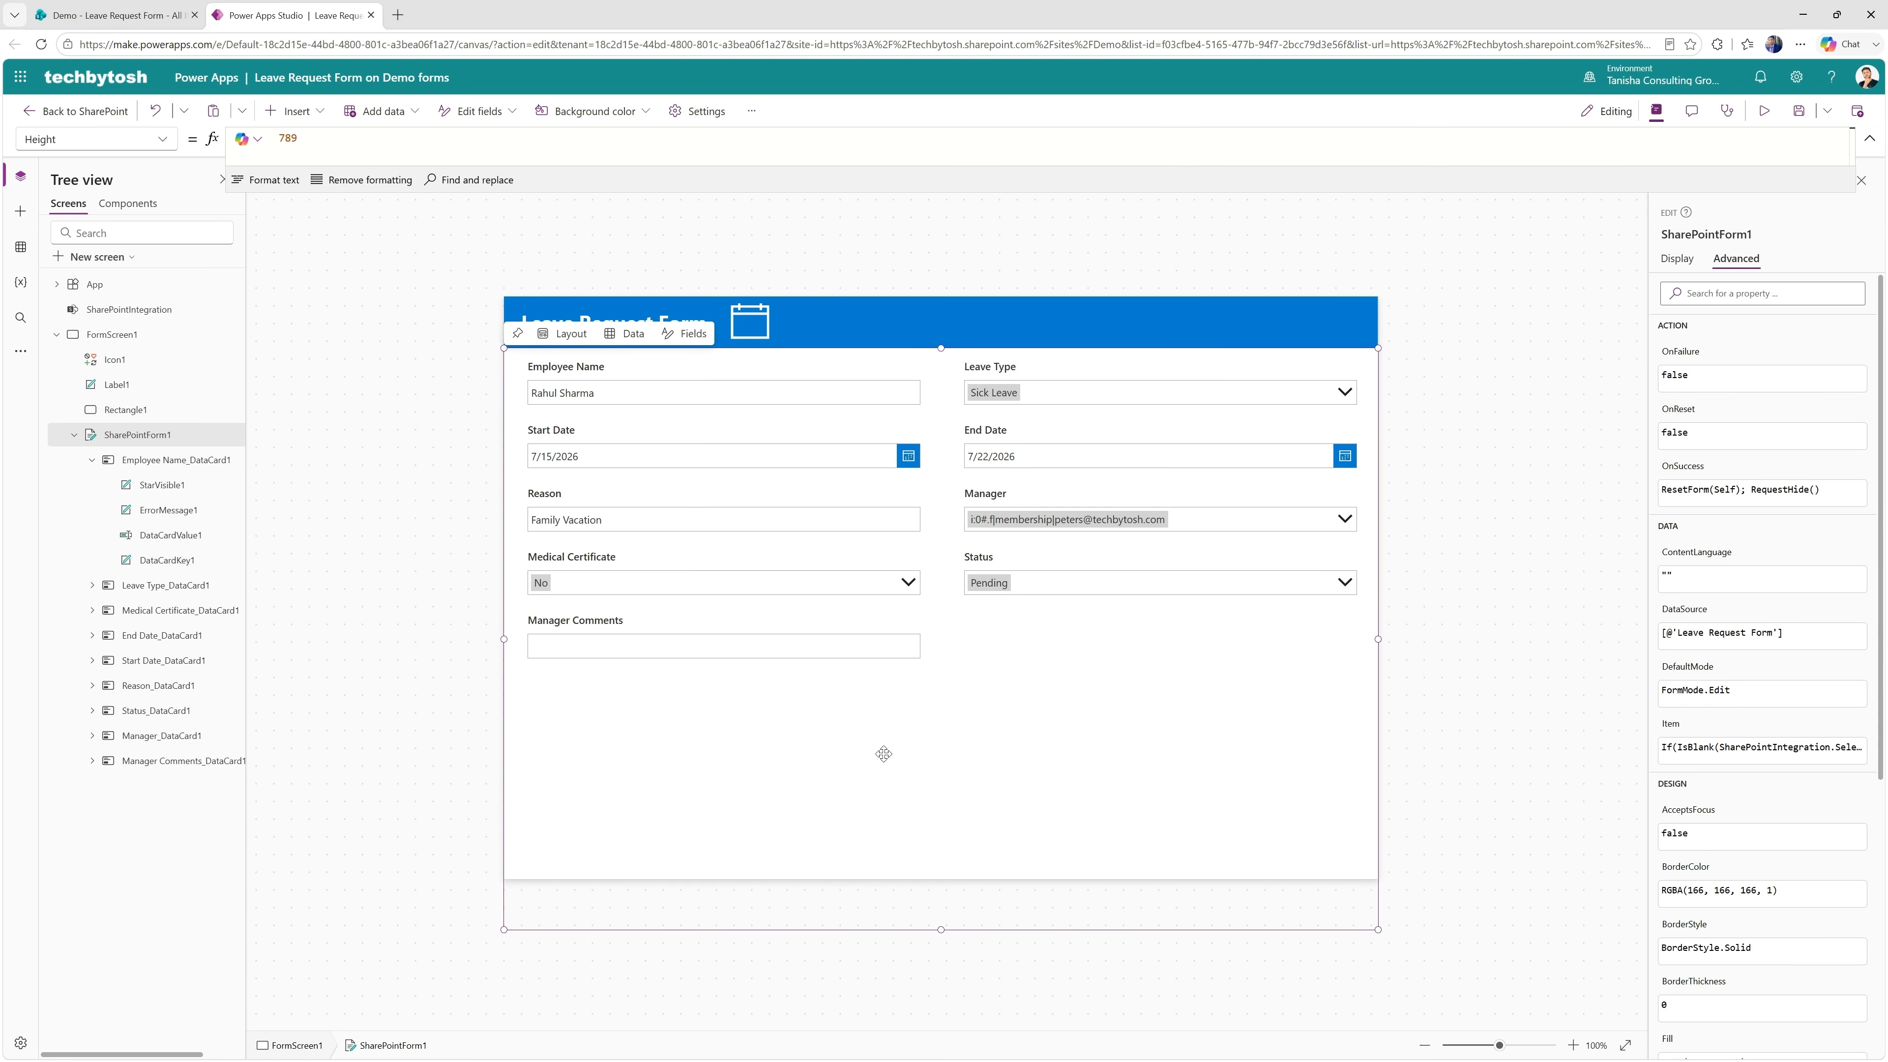
{"action": "left_click", "coordinate": [646, 113]}
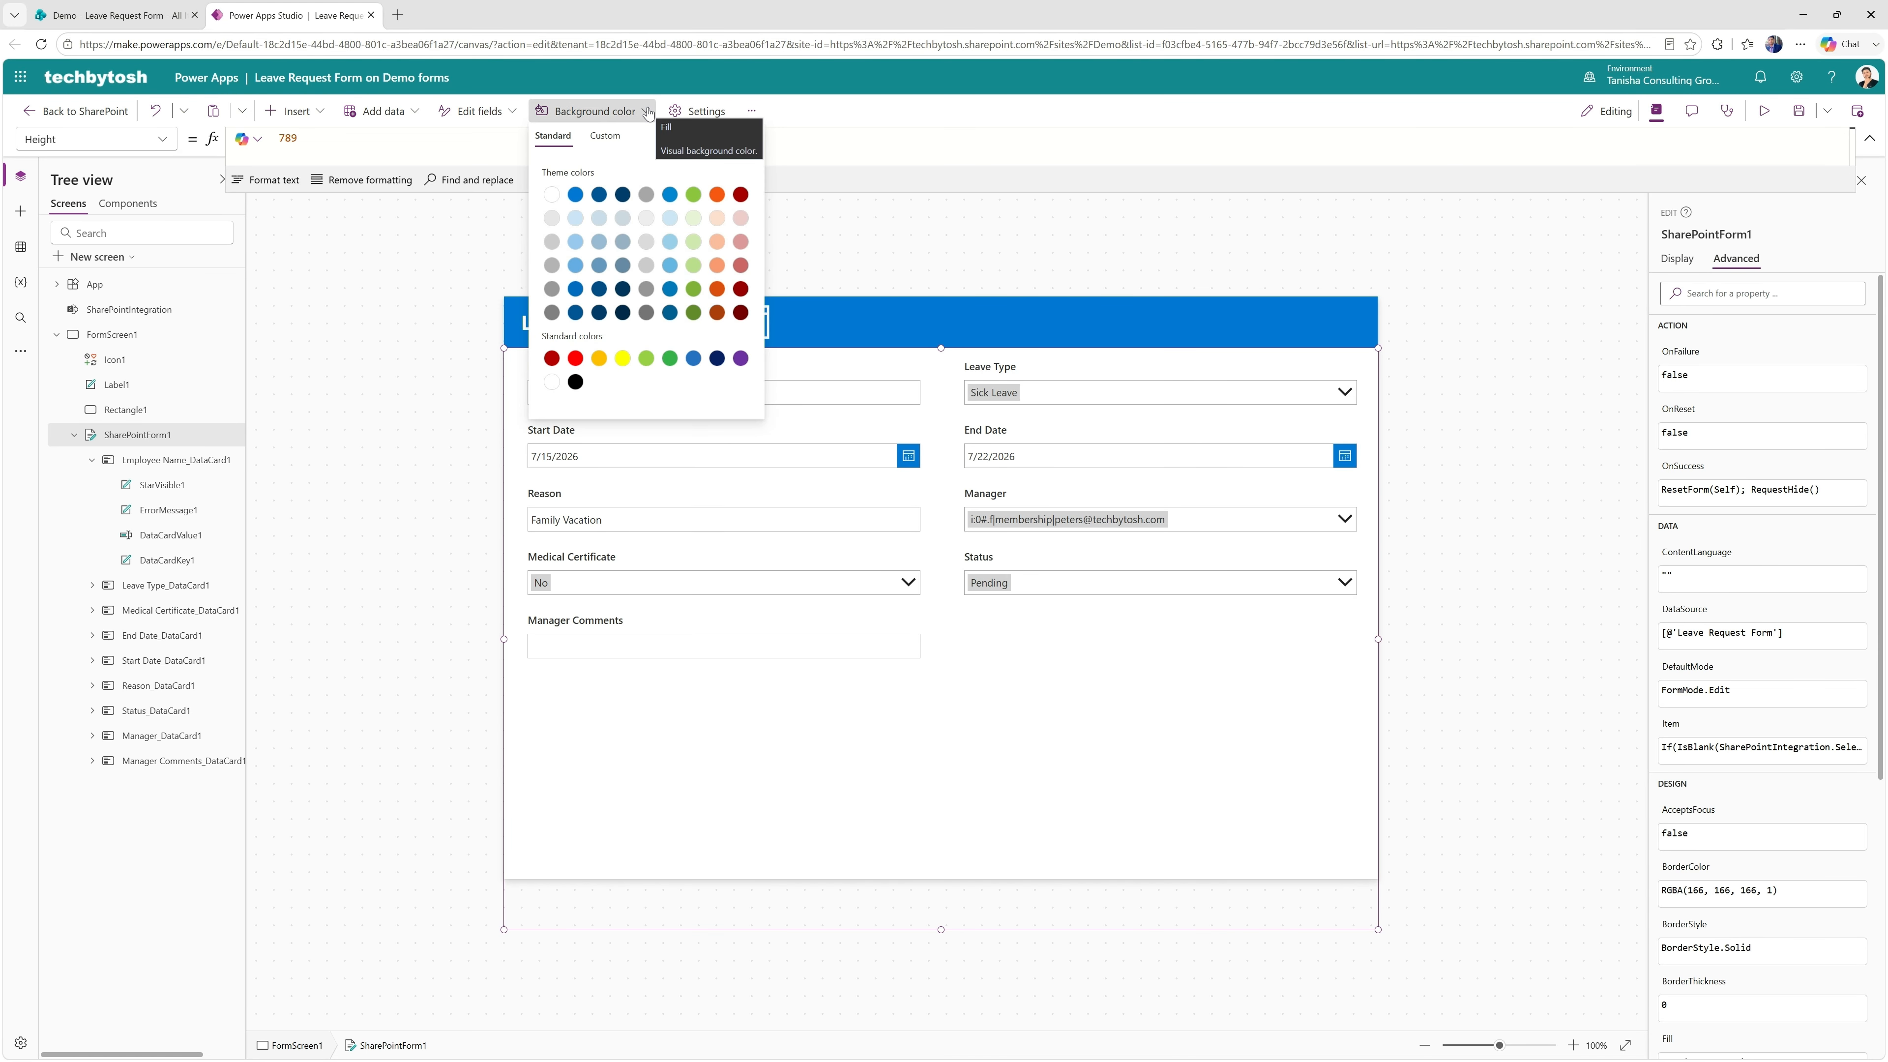
{"action": "left_click", "coordinate": [577, 220]}
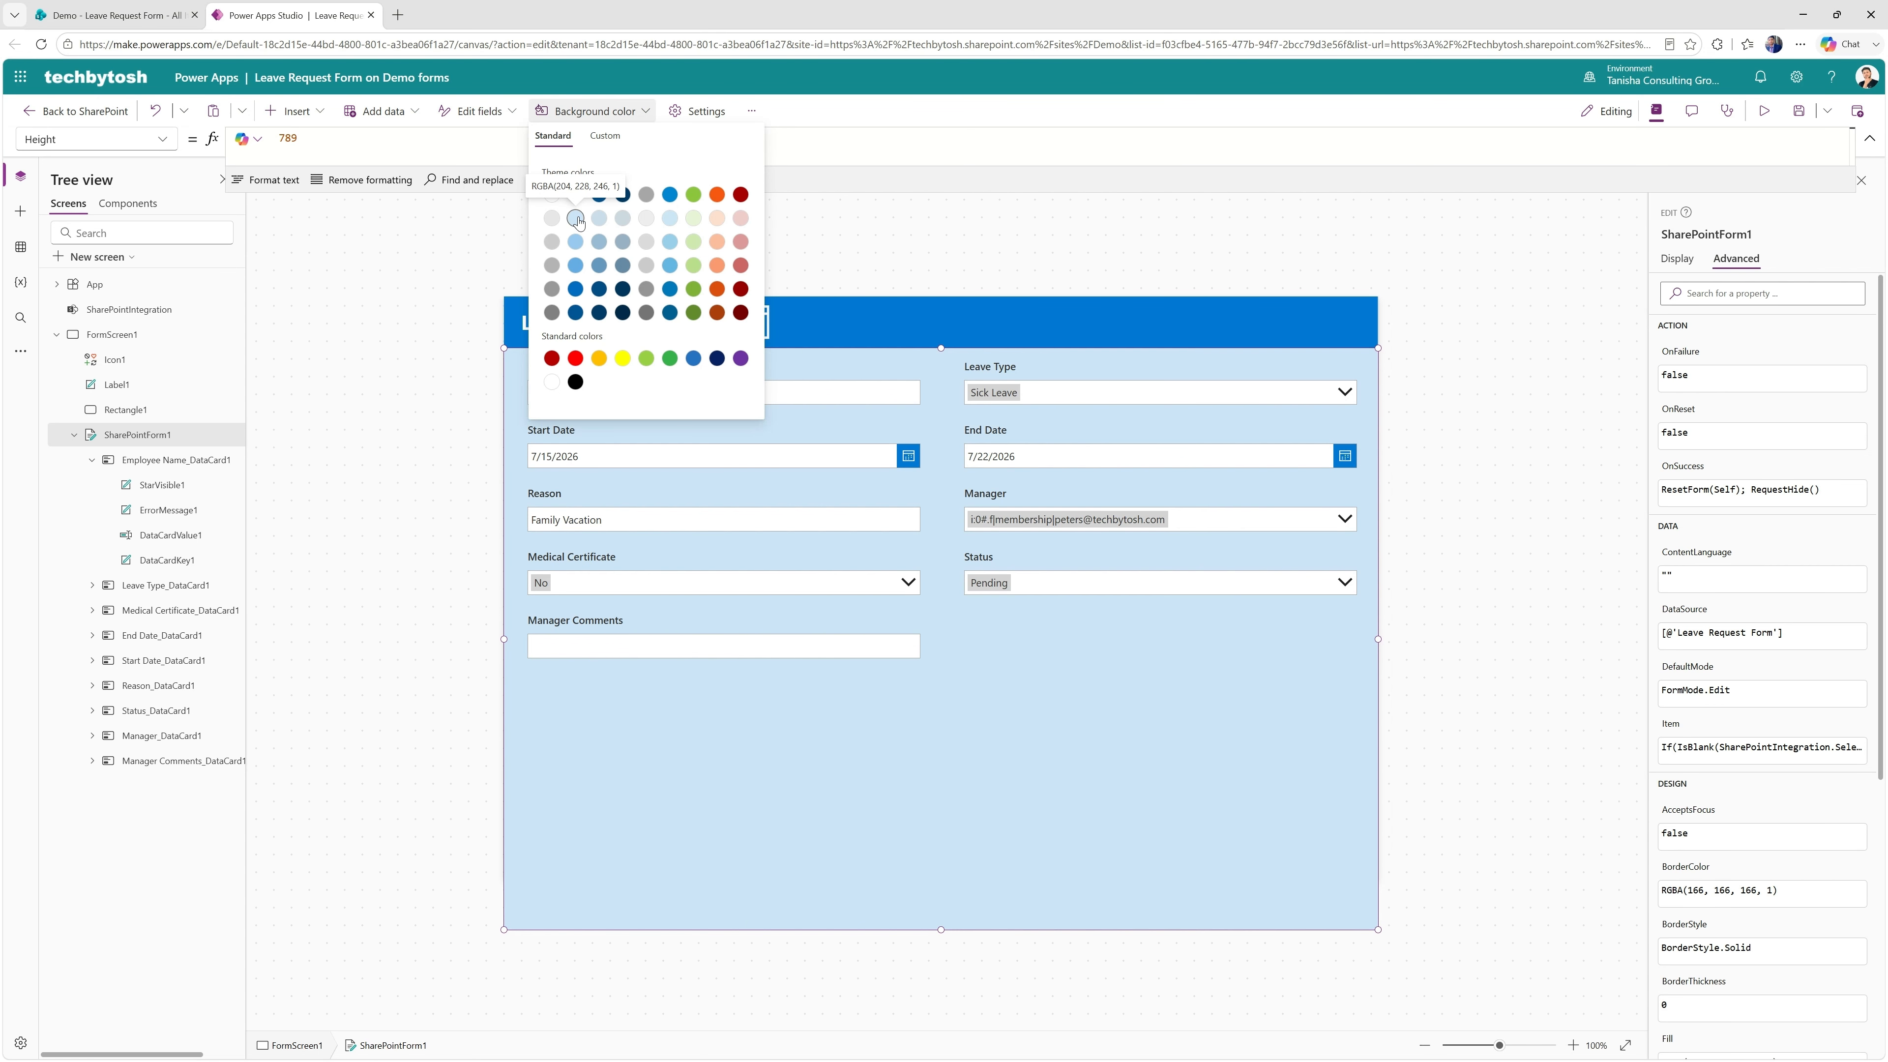
{"action": "left_click", "coordinate": [1015, 805]}
{"action": "left_click", "coordinate": [1439, 654]}
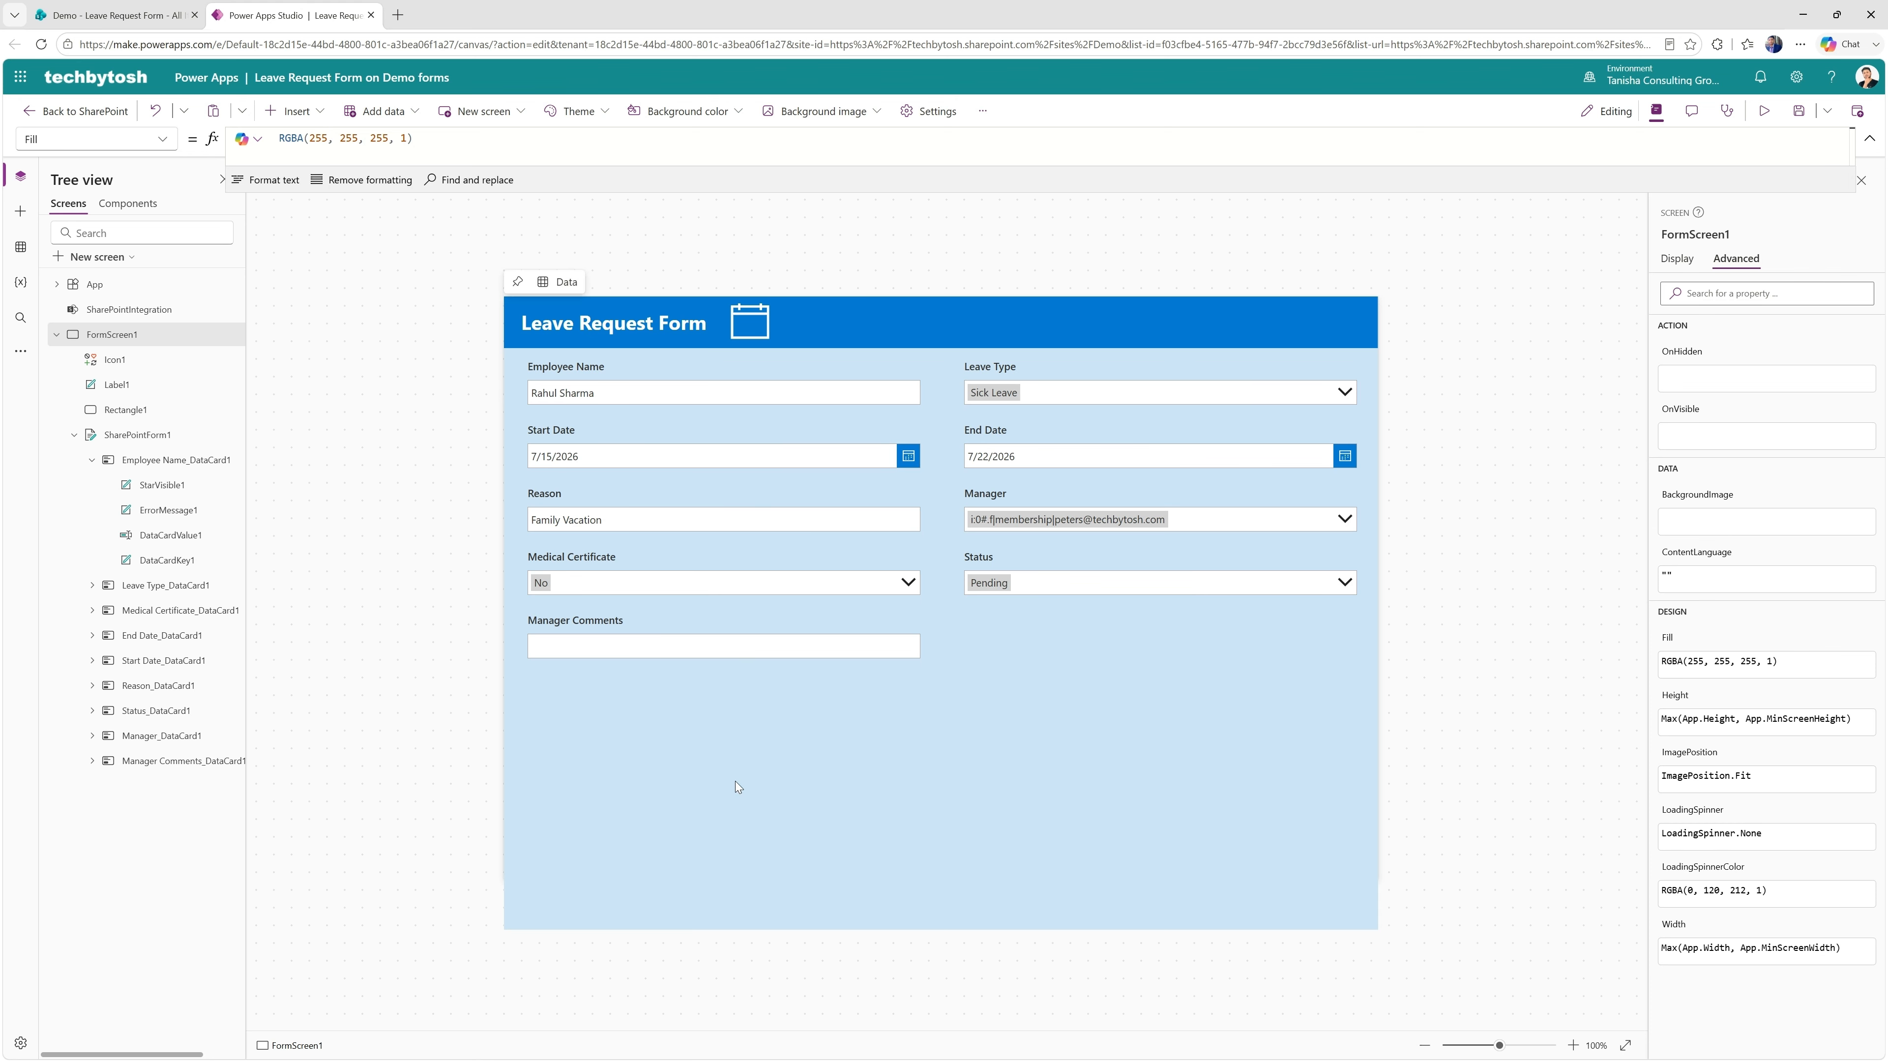
Insert a button below the form fields and caption it SUBMIT
{"action": "left_click", "coordinate": [135, 438]}
{"action": "left_click", "coordinate": [316, 112]}
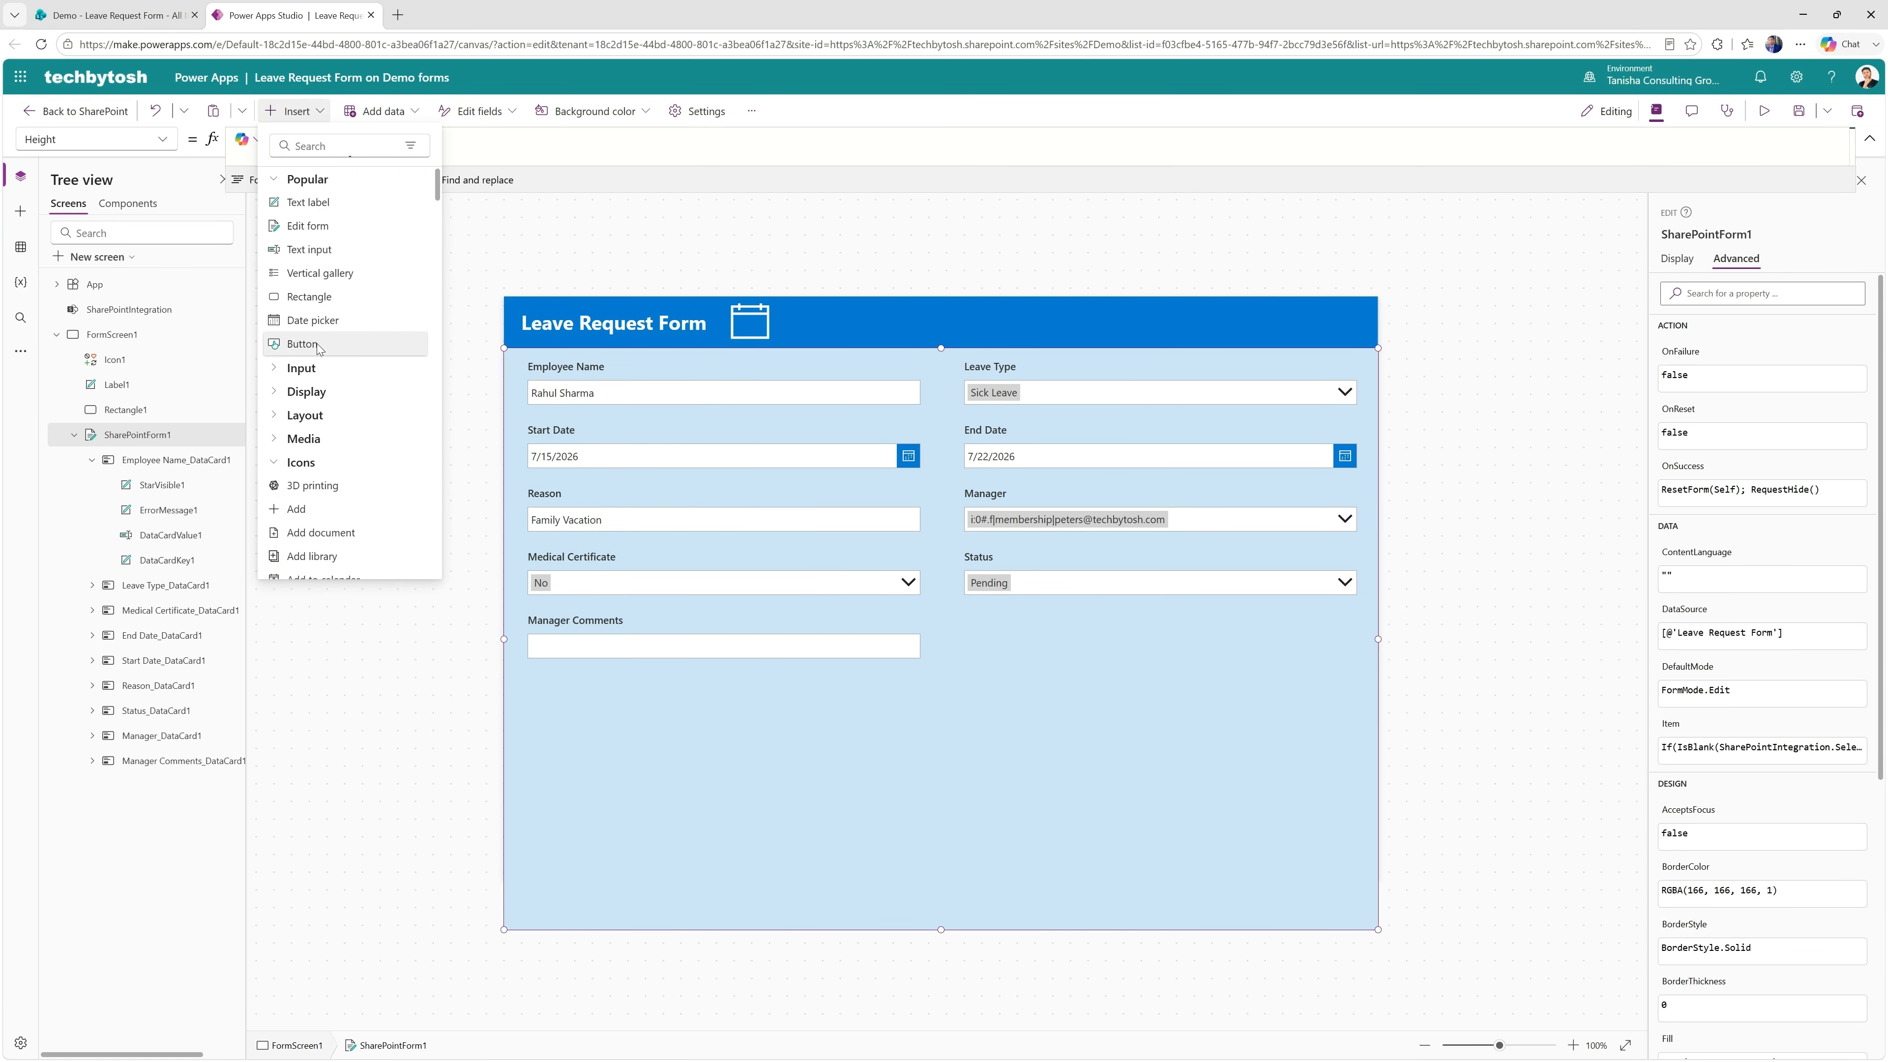
{"action": "left_click", "coordinate": [319, 347]}
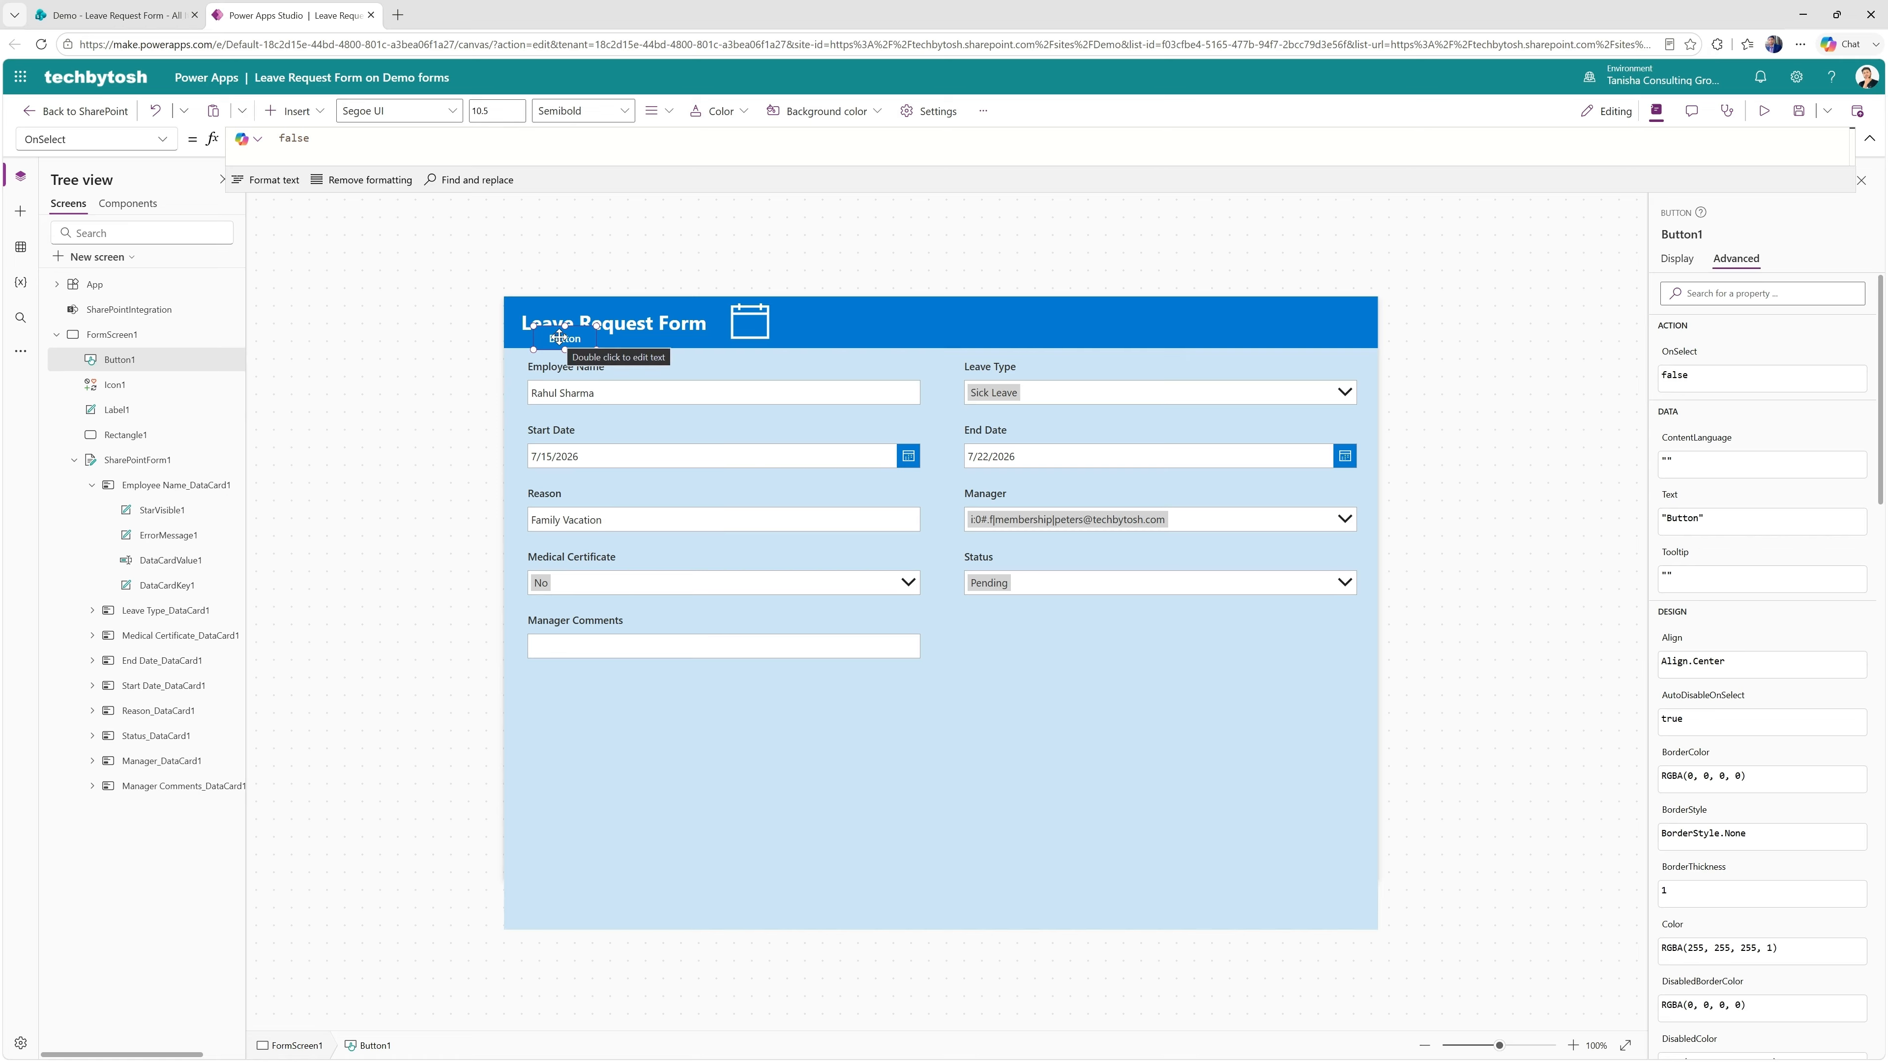
{"action": "left_click_drag", "start_coordinate": [546, 344], "coordinate": [998, 654]}
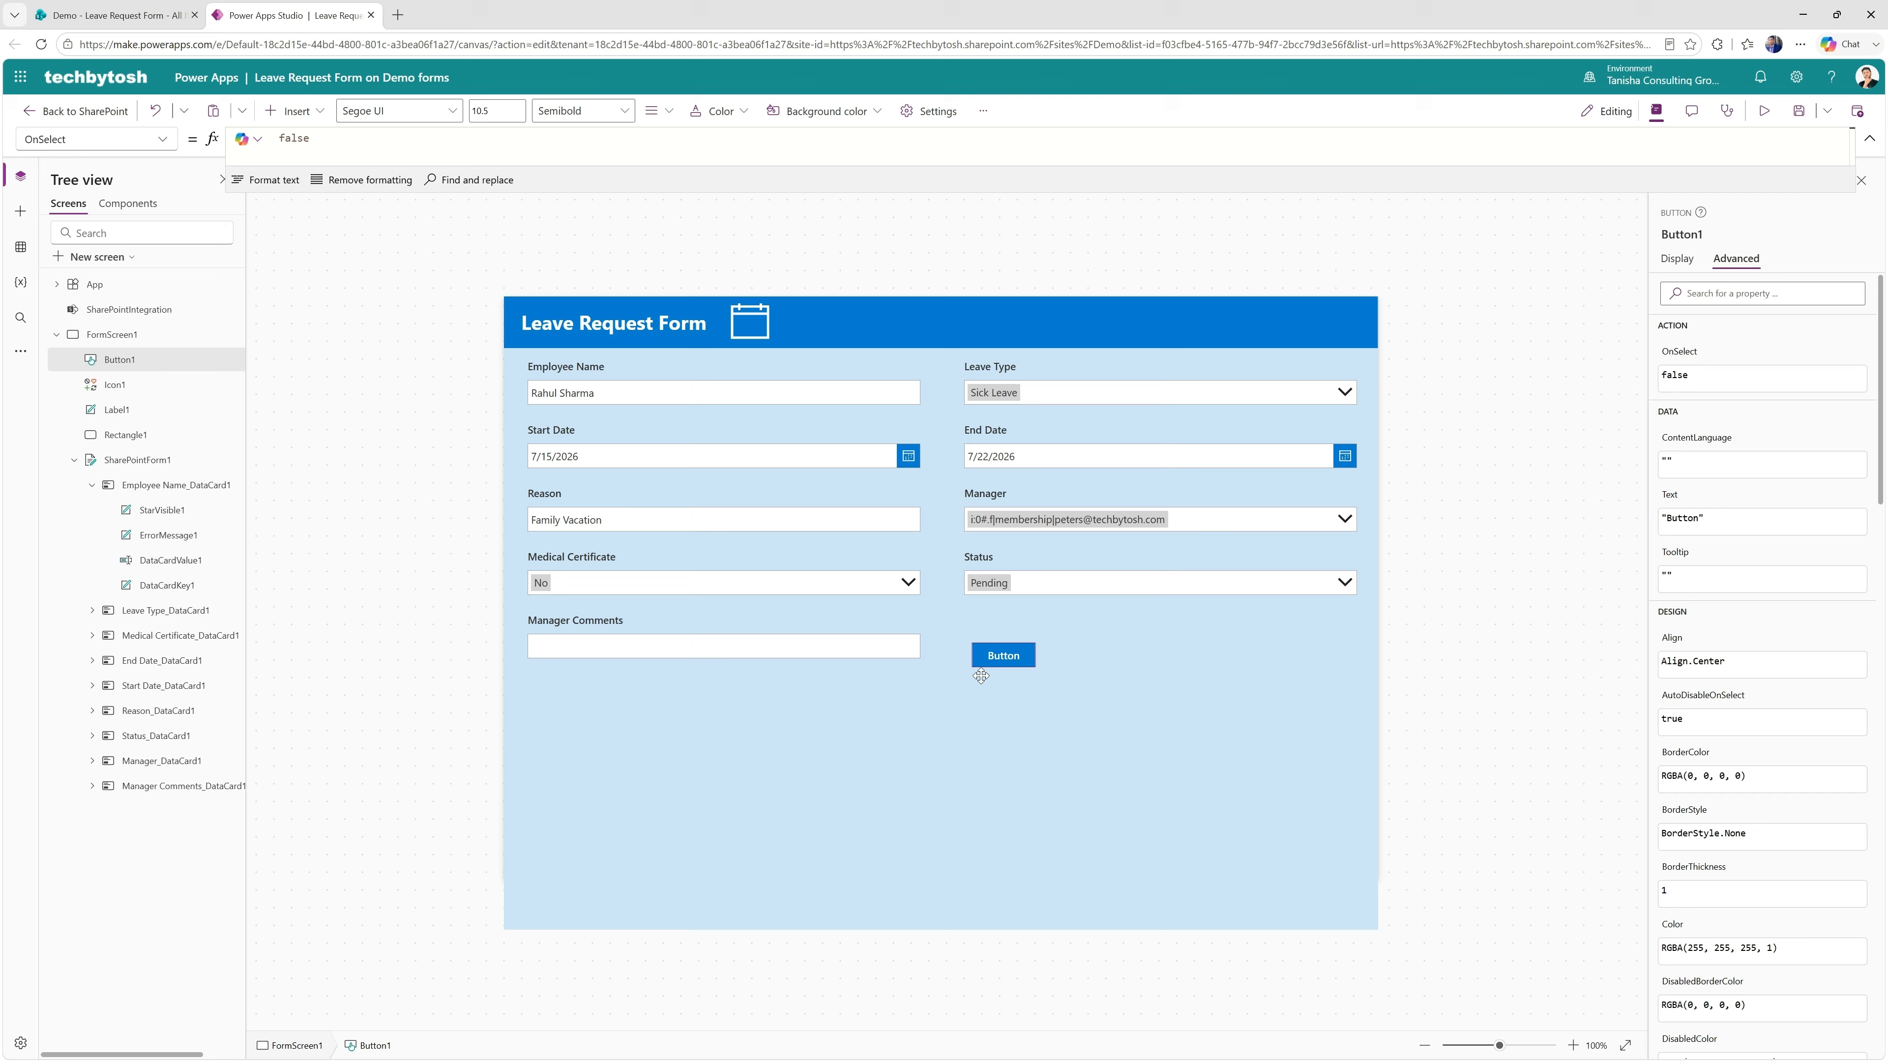
{"action": "left_click_drag", "start_coordinate": [998, 654], "coordinate": [873, 753]}
{"action": "double_click", "coordinate": [873, 753]}
{"action": "key", "text": "BackSpace"}
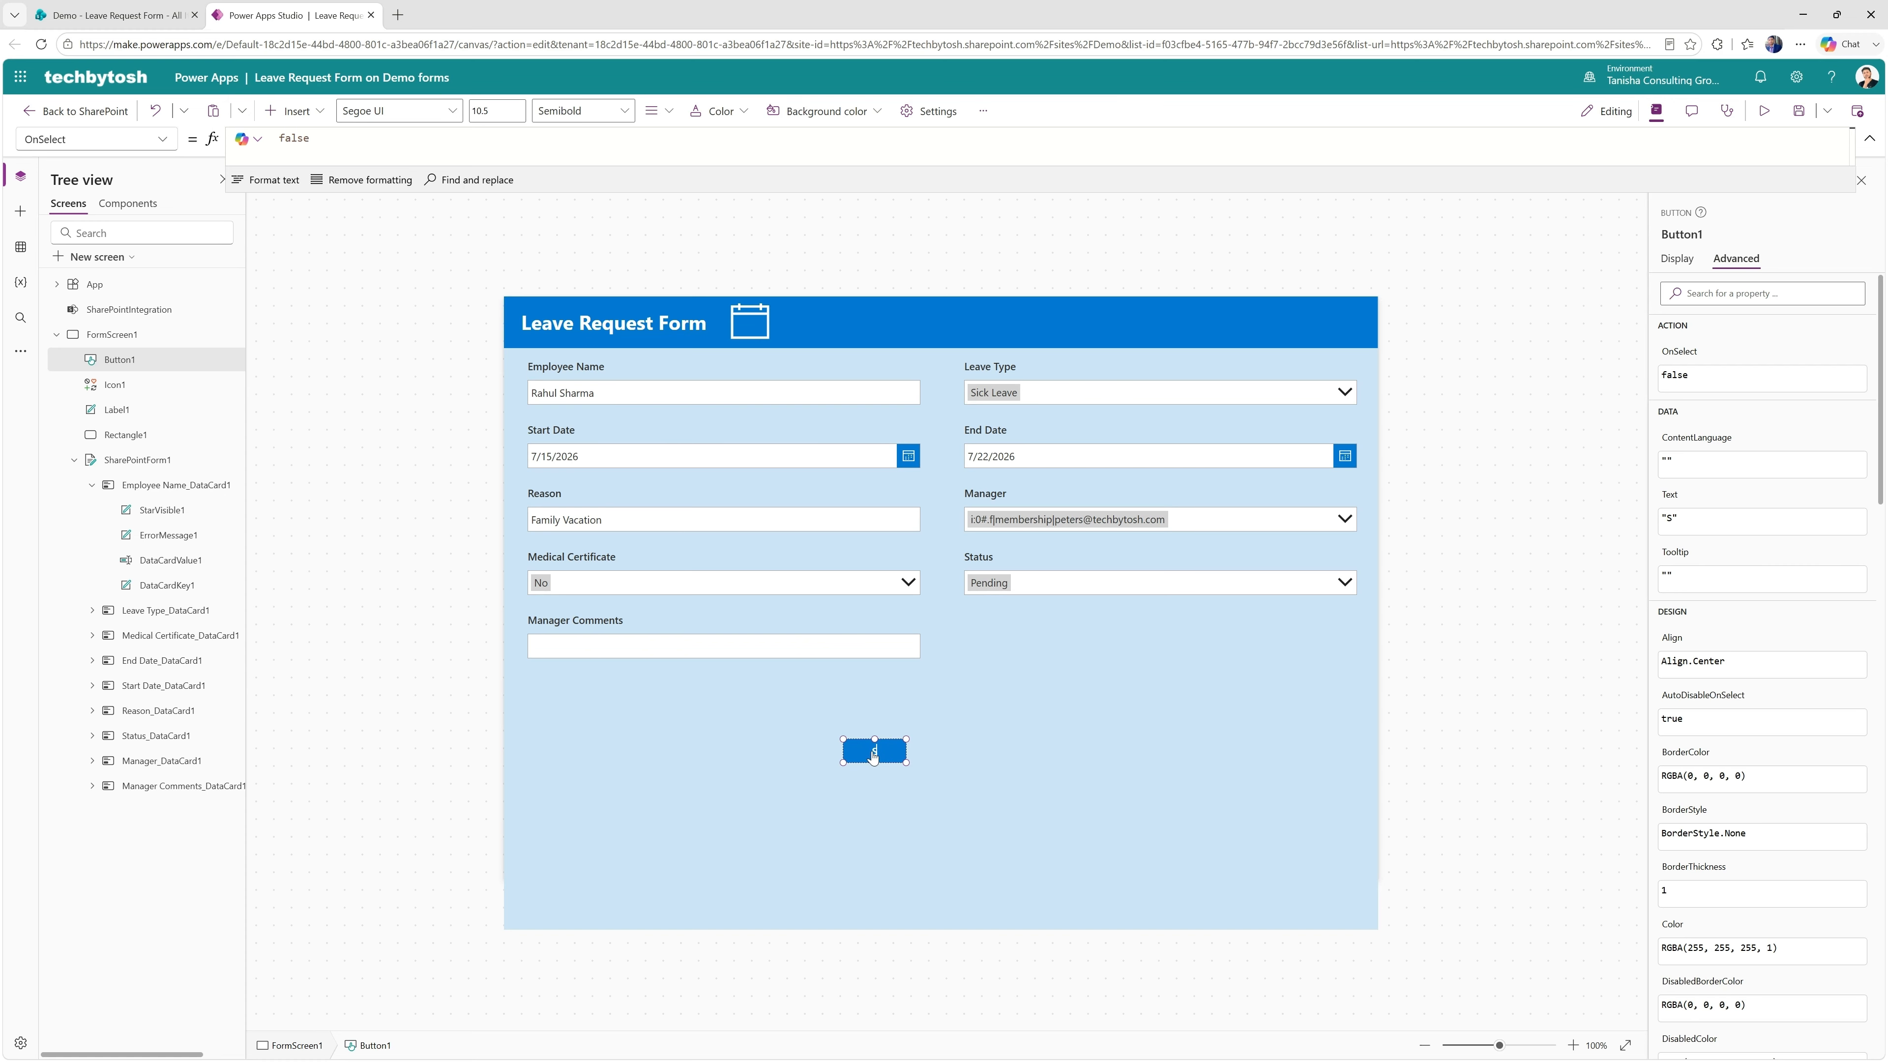
{"action": "type", "text": "SUBMIT"}
Duplicate the SUBMIT button beside it and caption the copy CANCEL
{"action": "key", "text": "ctrl+c"}
{"action": "key", "text": "ctrl+v"}
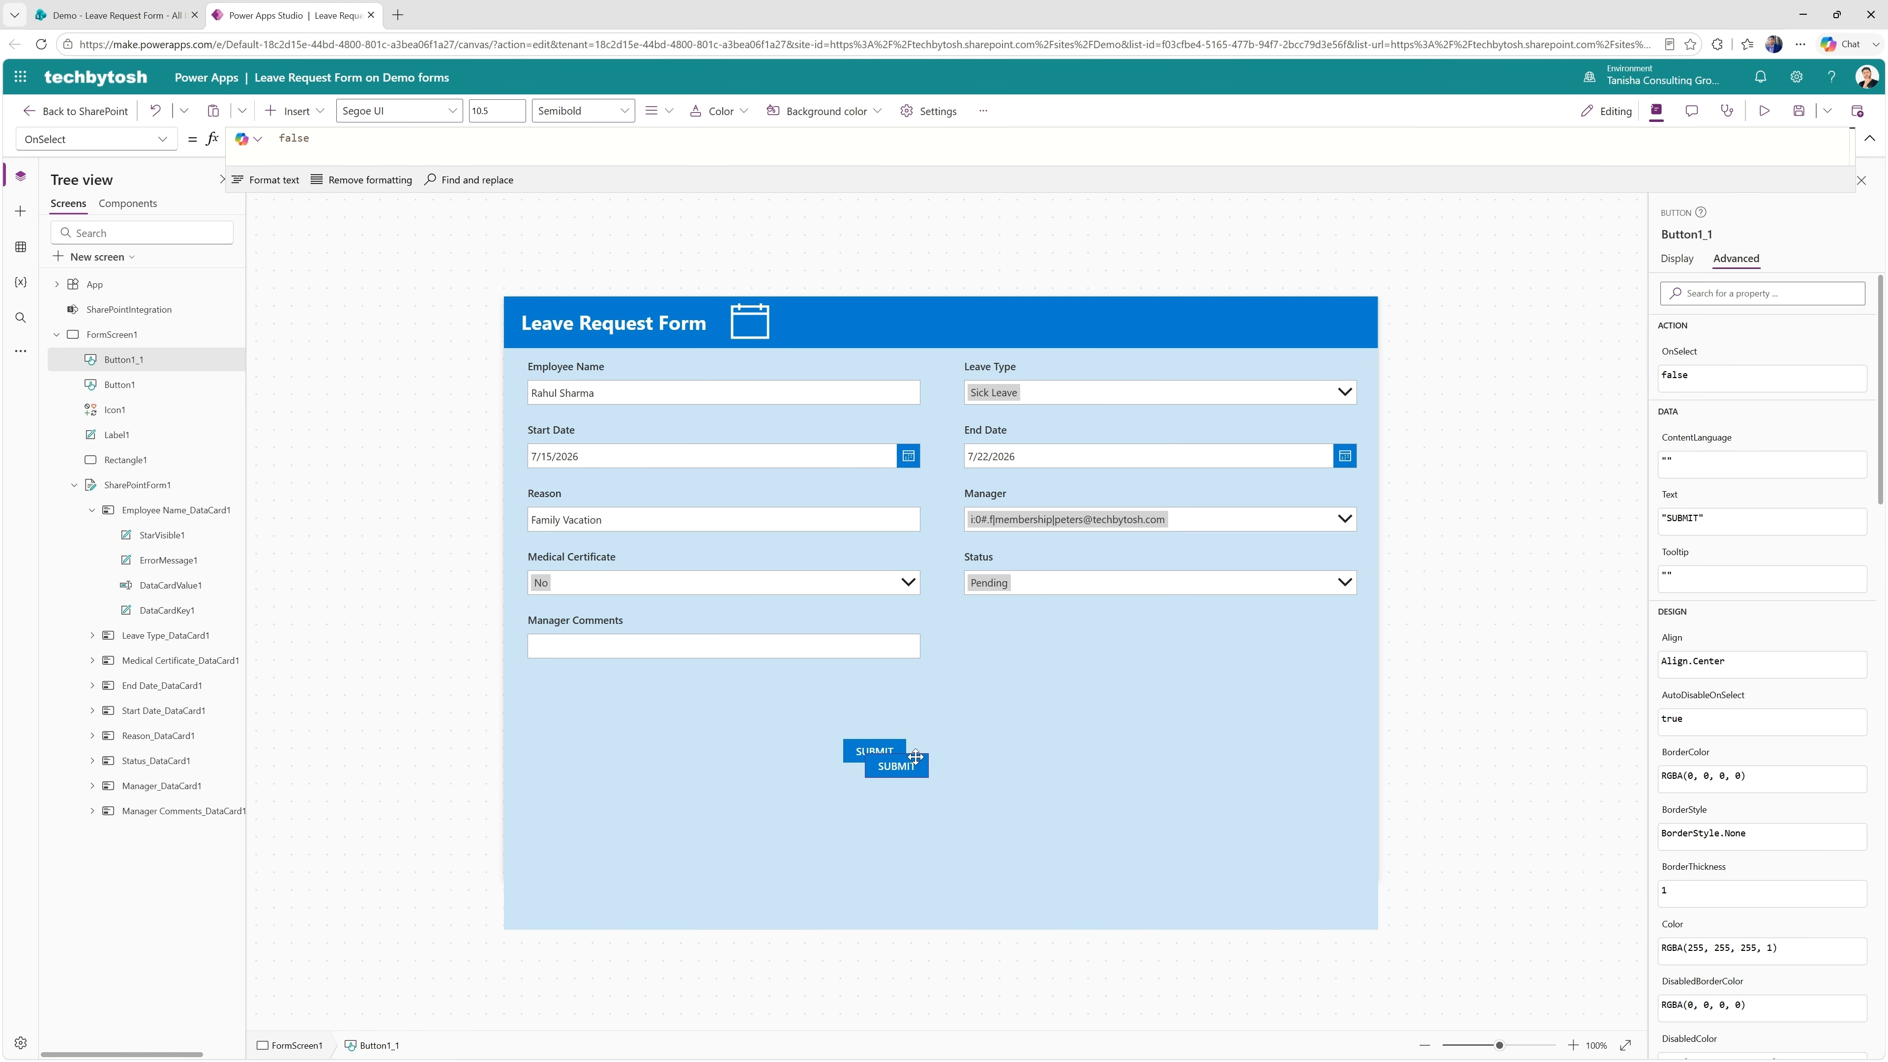
{"action": "left_click_drag", "start_coordinate": [915, 756], "coordinate": [983, 741]}
{"action": "type", "text": "CANCEL"}
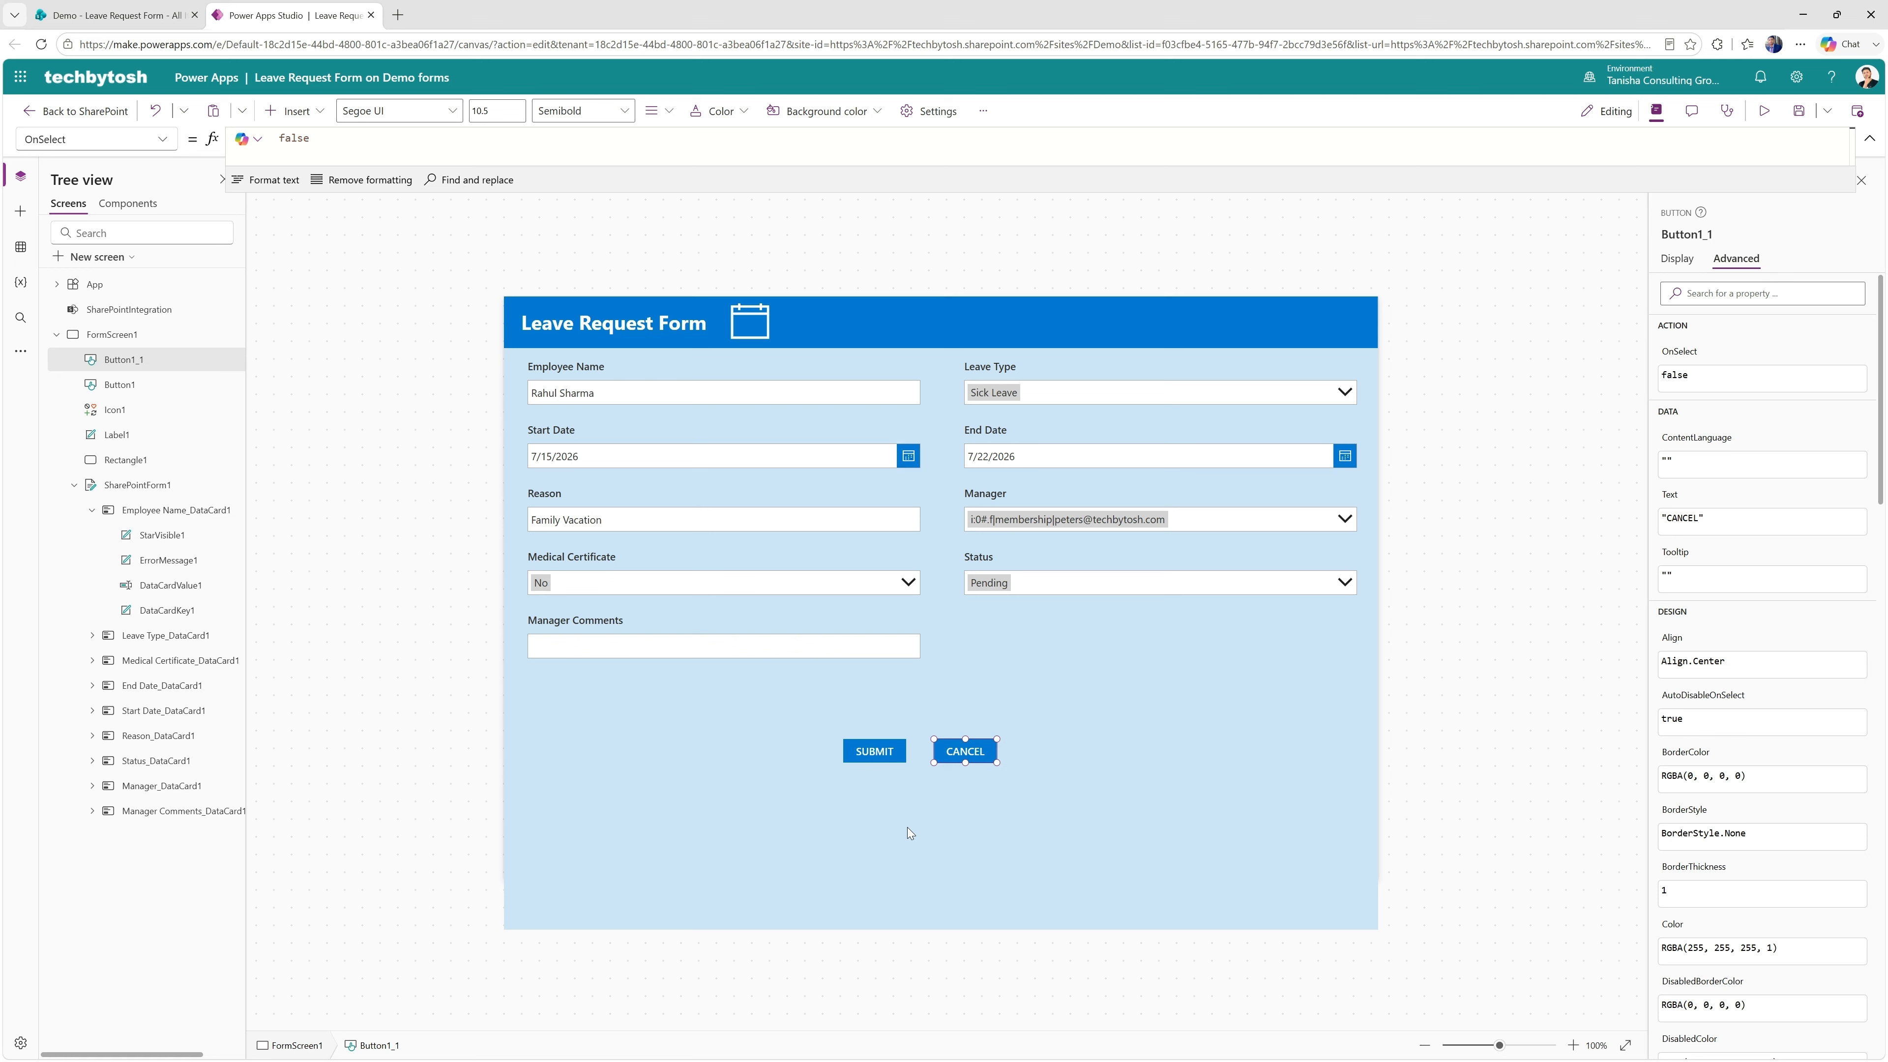
{"action": "left_click", "coordinate": [873, 750]}
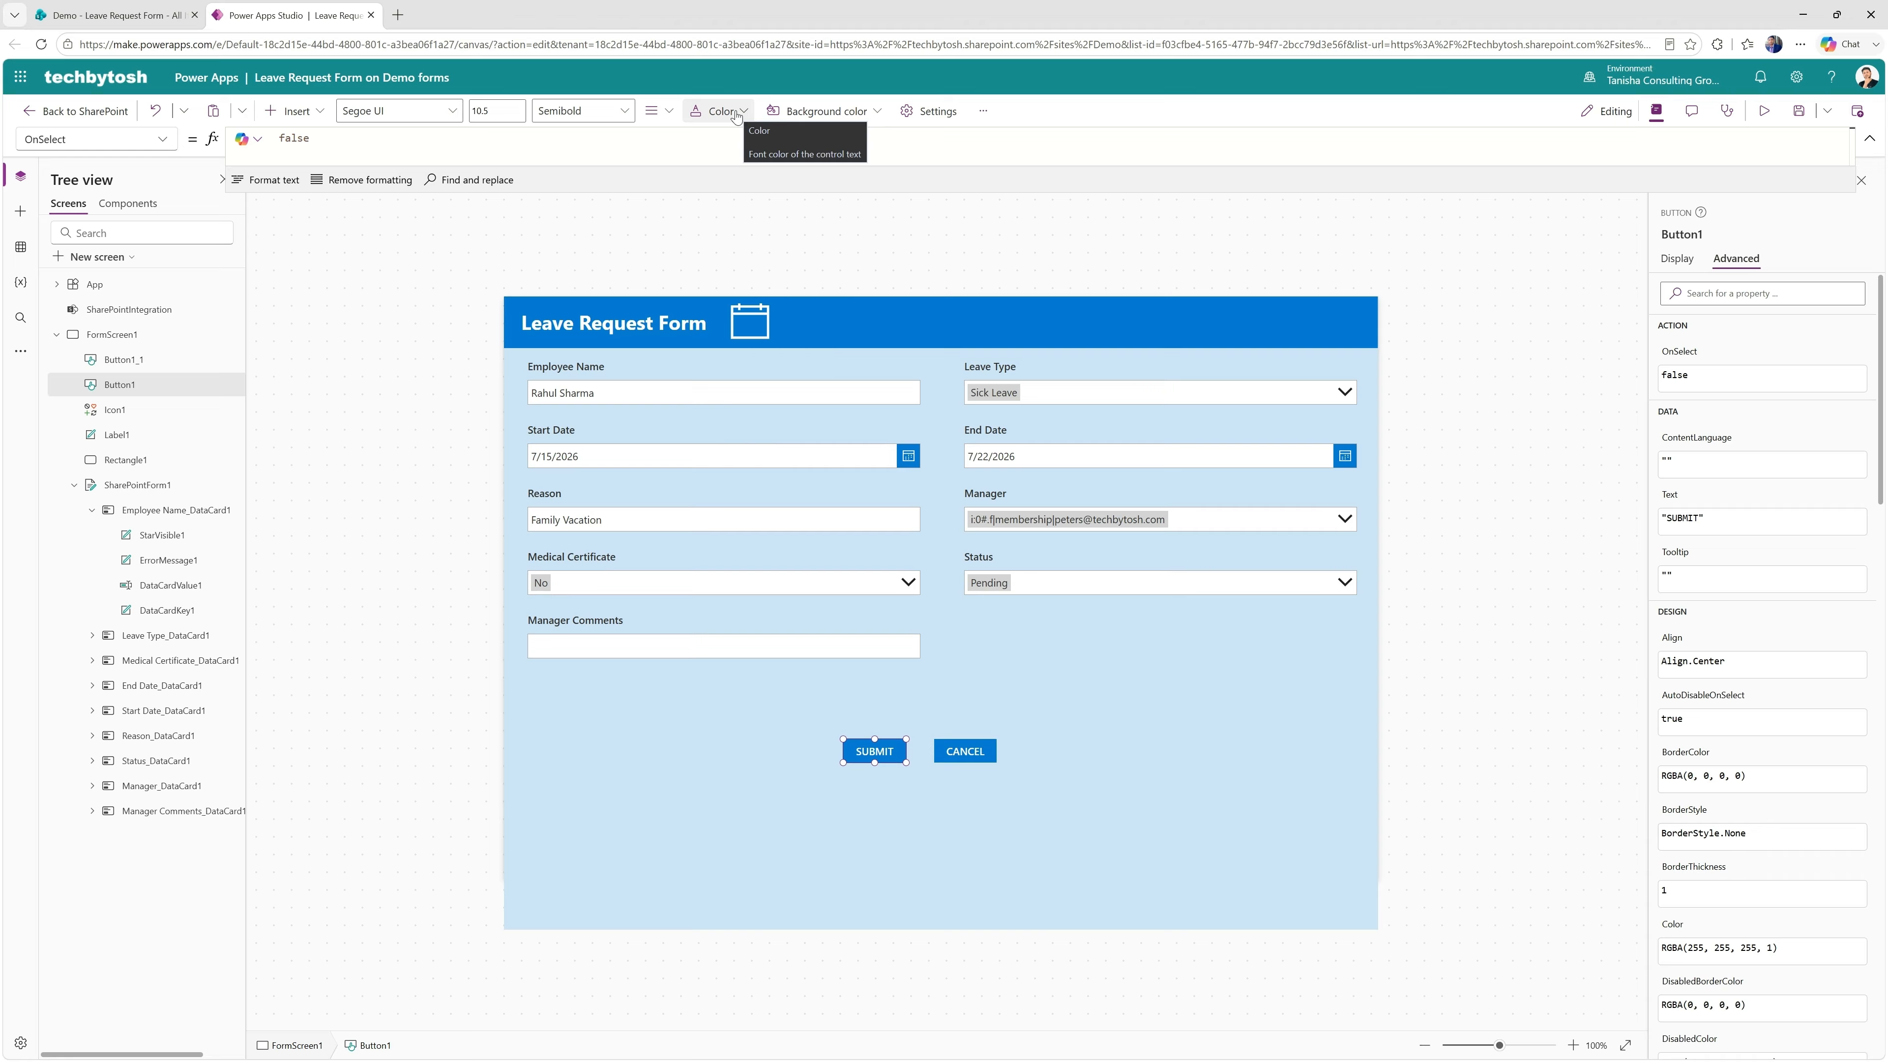
Give the SUBMIT button a green standard background fill
{"action": "left_click", "coordinate": [875, 119]}
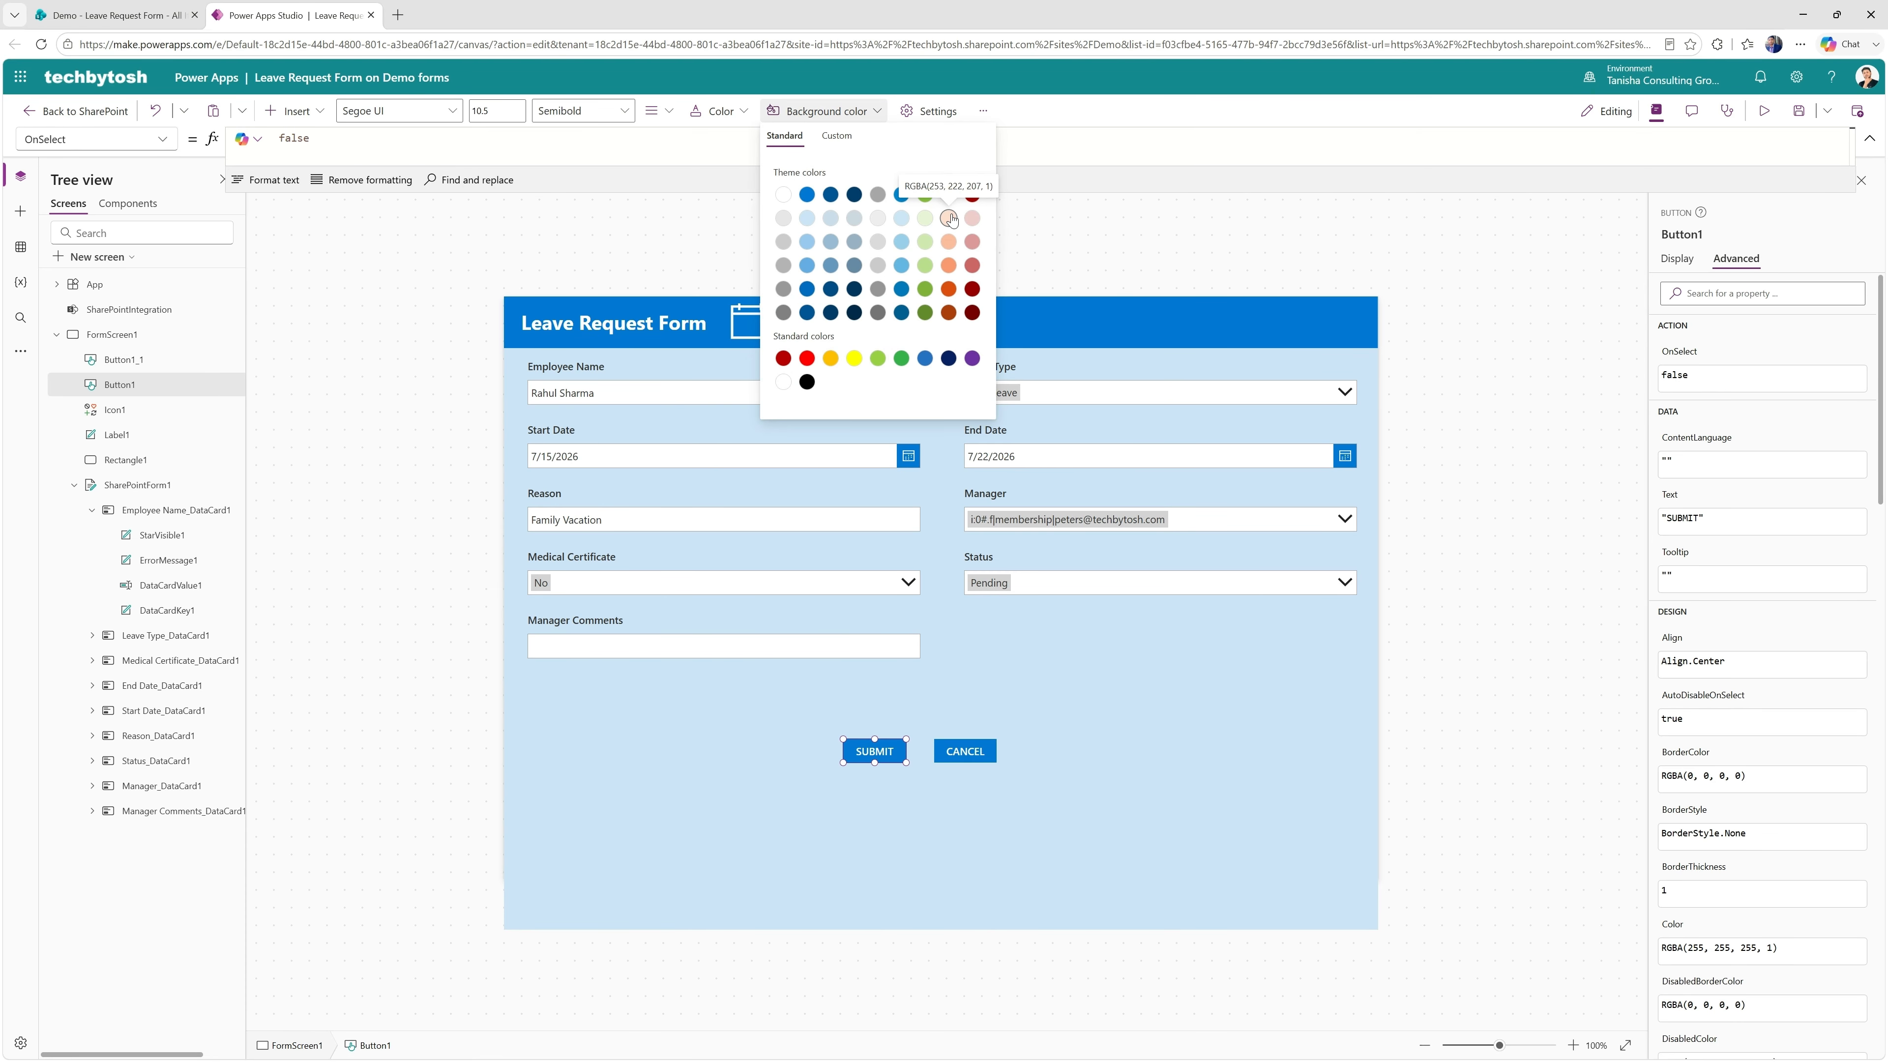
{"action": "left_click", "coordinate": [923, 247]}
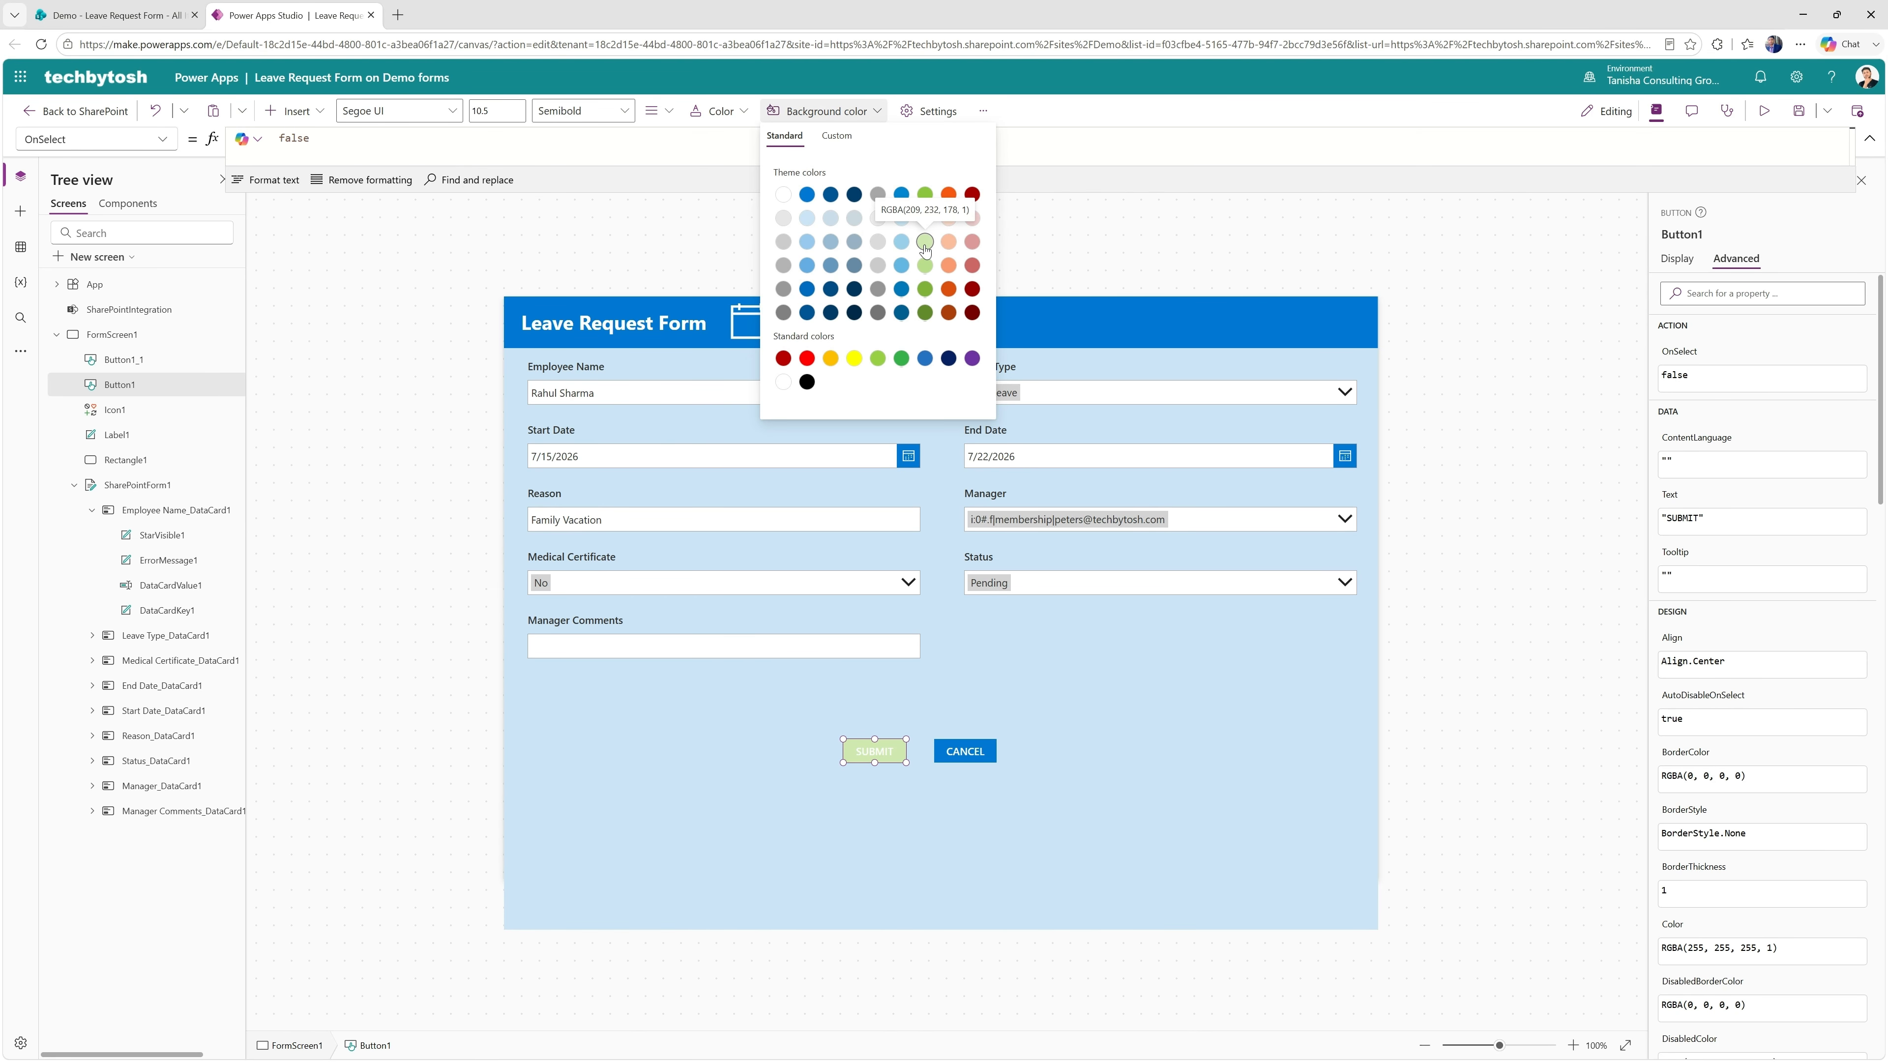
{"action": "left_click", "coordinate": [902, 358]}
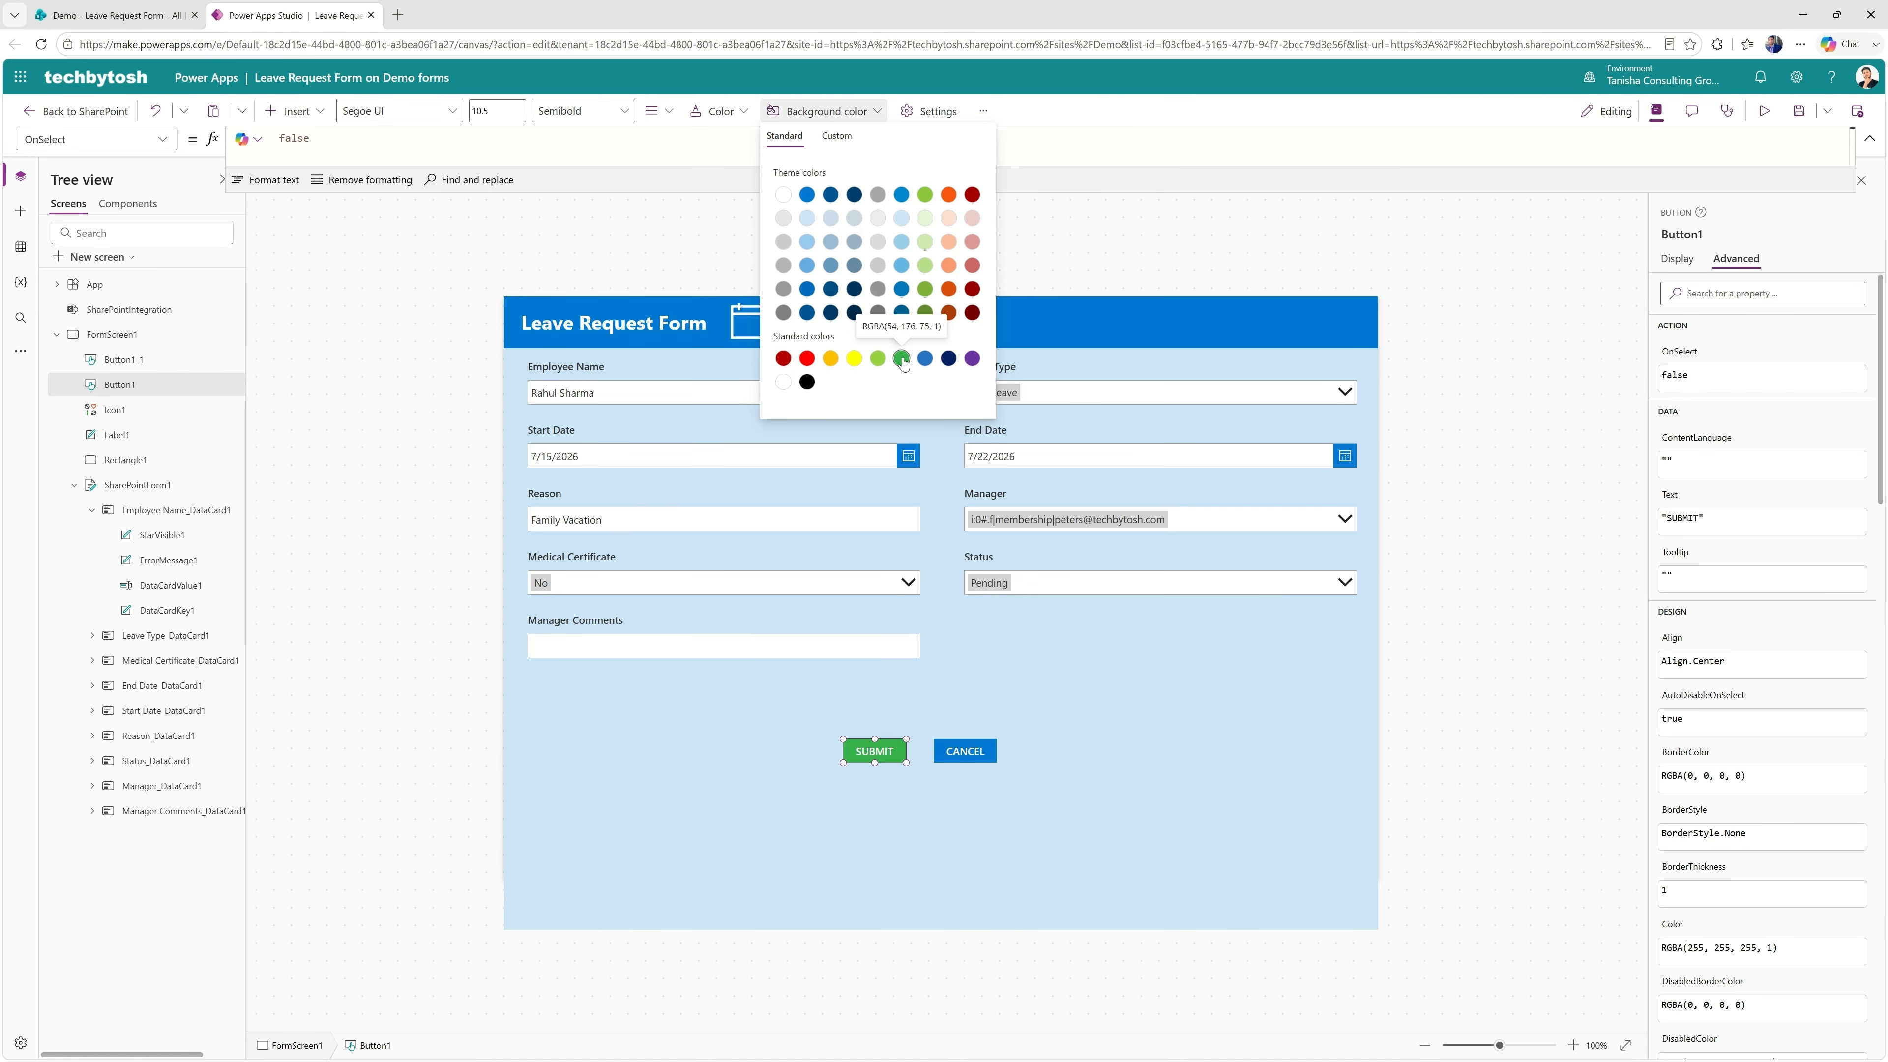
{"action": "left_click", "coordinate": [635, 149]}
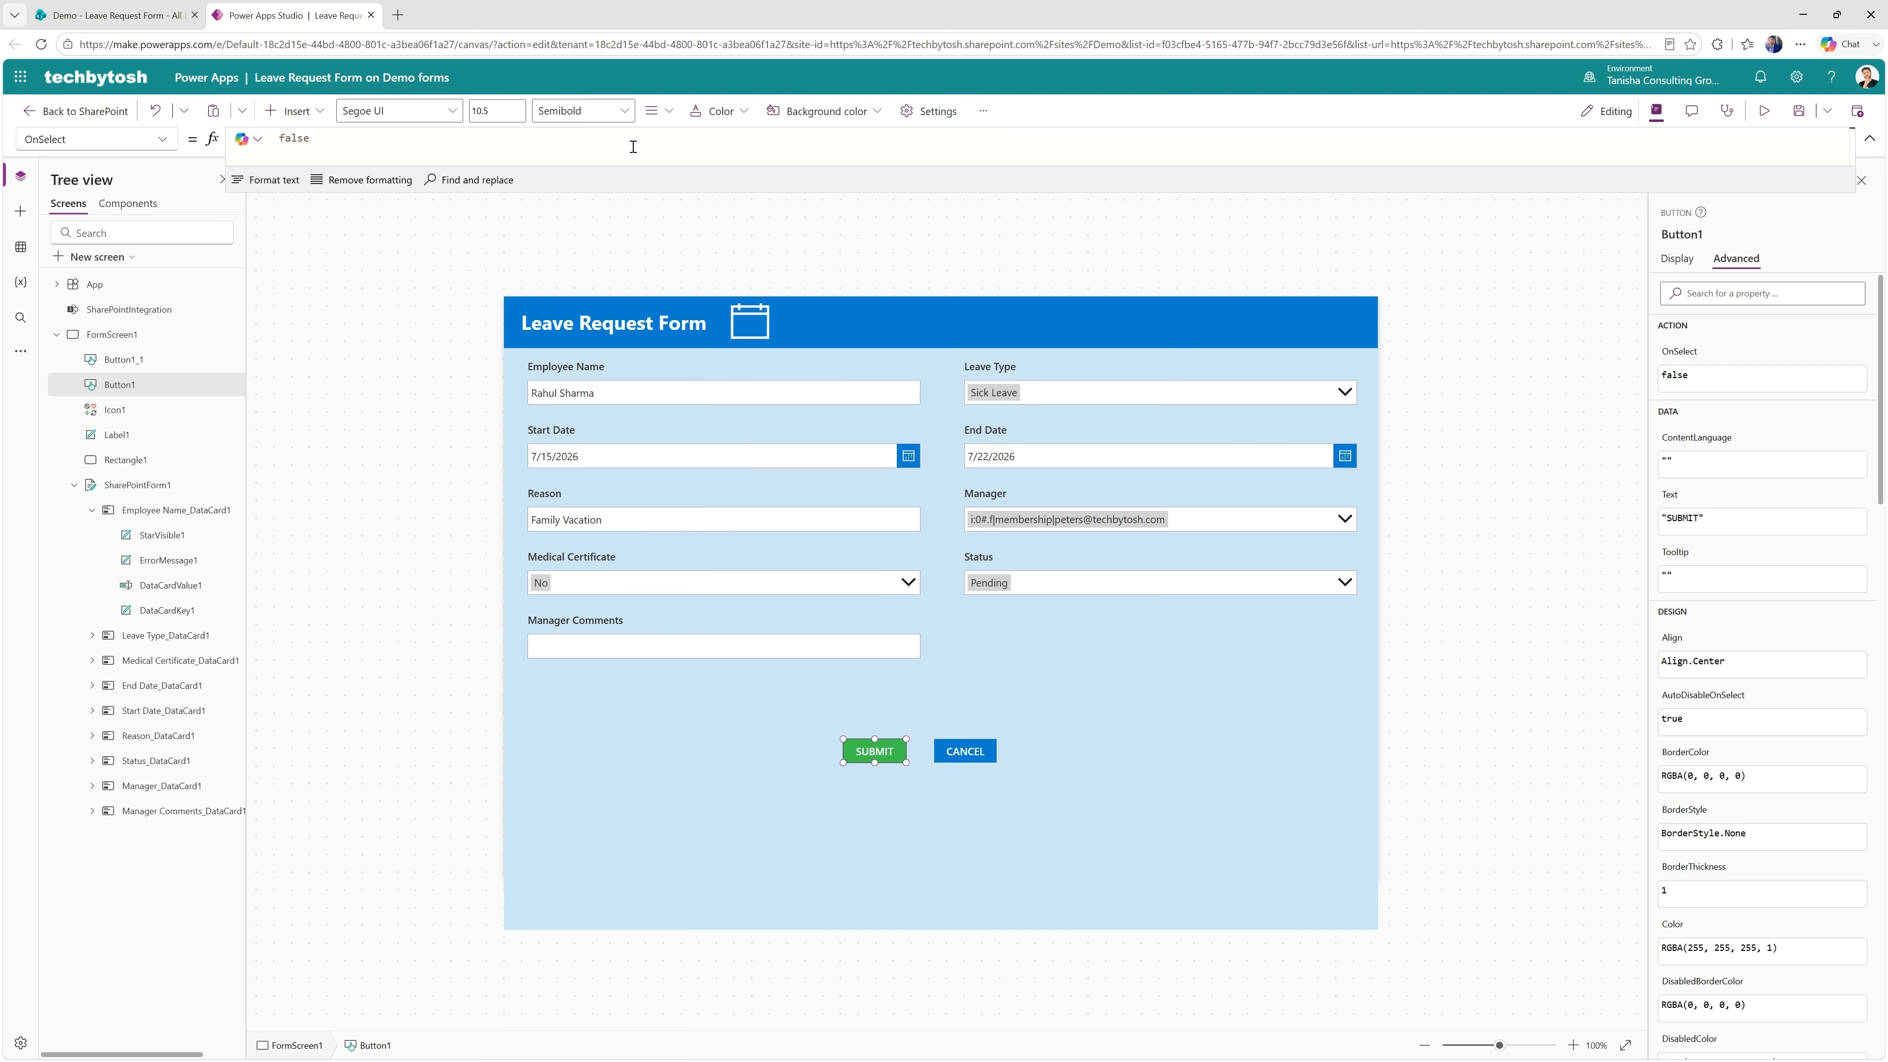
Change the SUBMIT button's font size from 10.5 to 14
{"action": "double_click", "coordinate": [503, 109]}
{"action": "type", "text": "14"}
{"action": "key", "text": "Return"}
{"action": "left_click", "coordinate": [830, 788]}
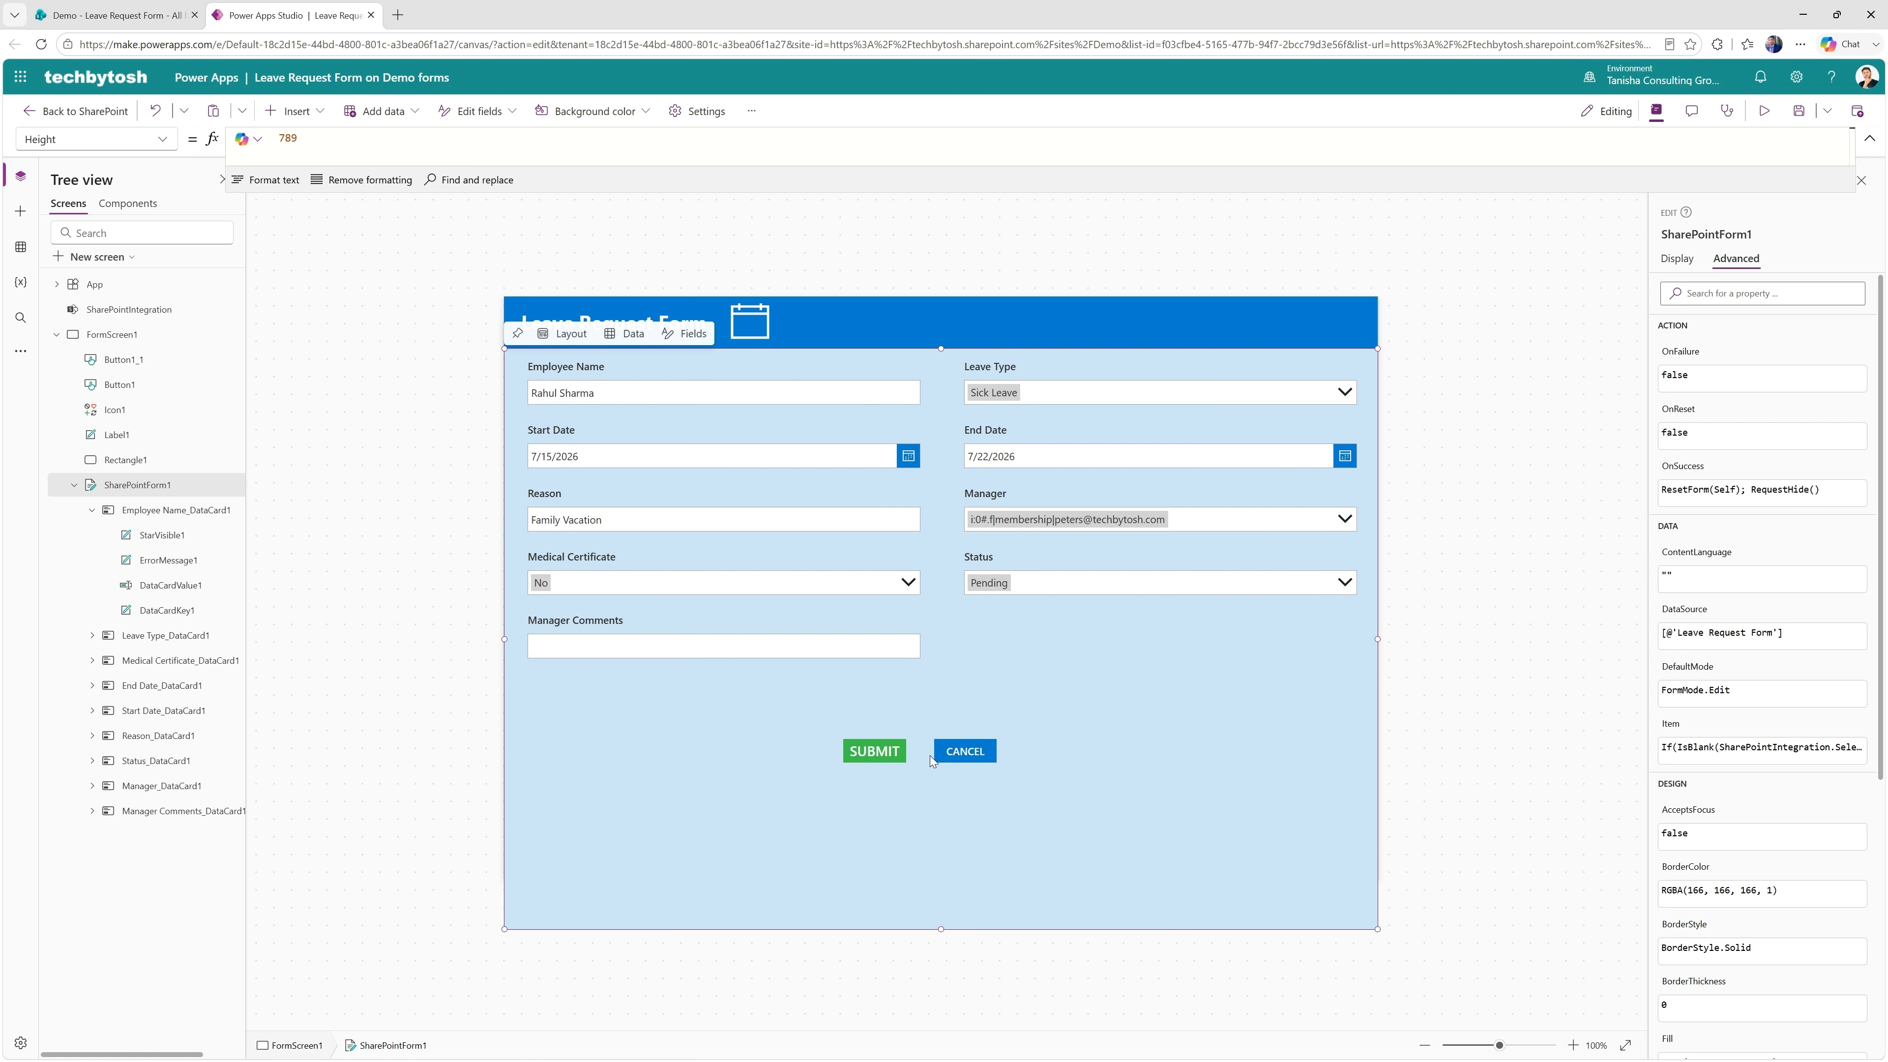
{"action": "left_click", "coordinate": [972, 755]}
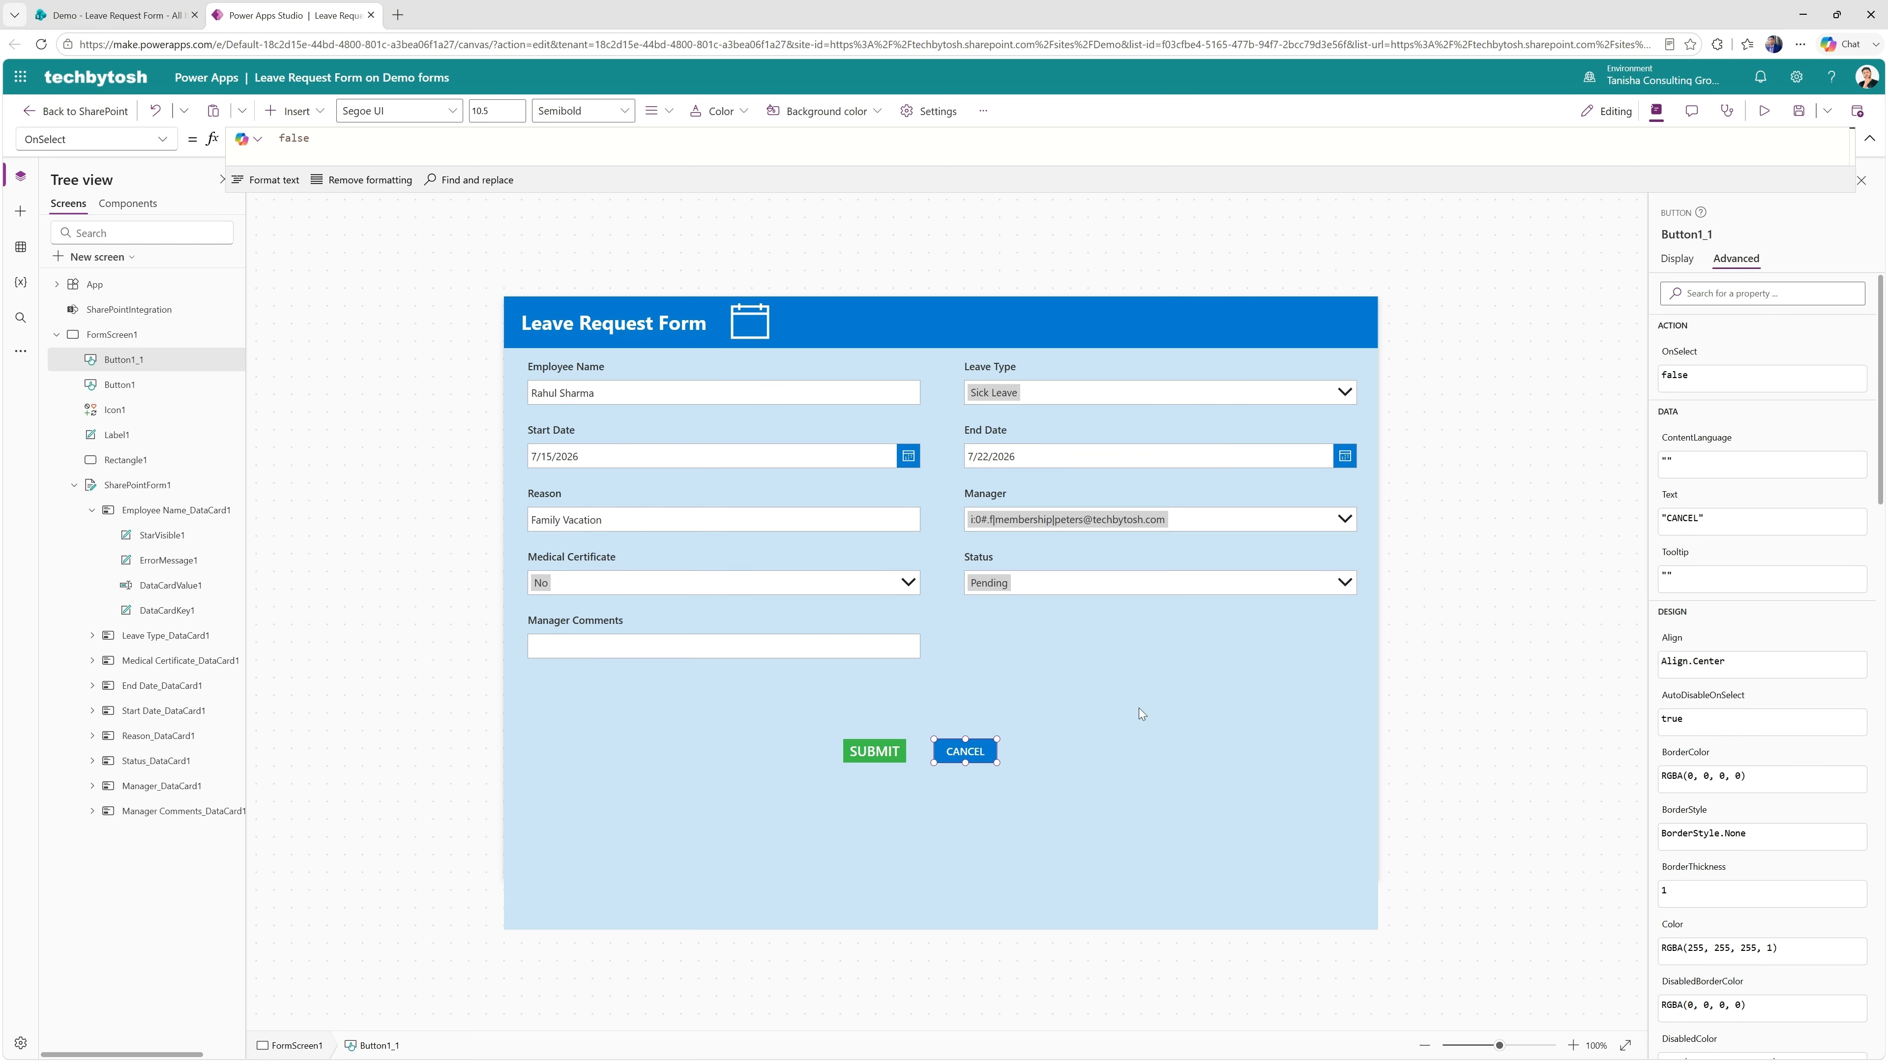
Unlock the Manager combo box and change its DisplayFields from ["Claims"] to ["Email"]
{"action": "left_click", "coordinate": [1134, 720]}
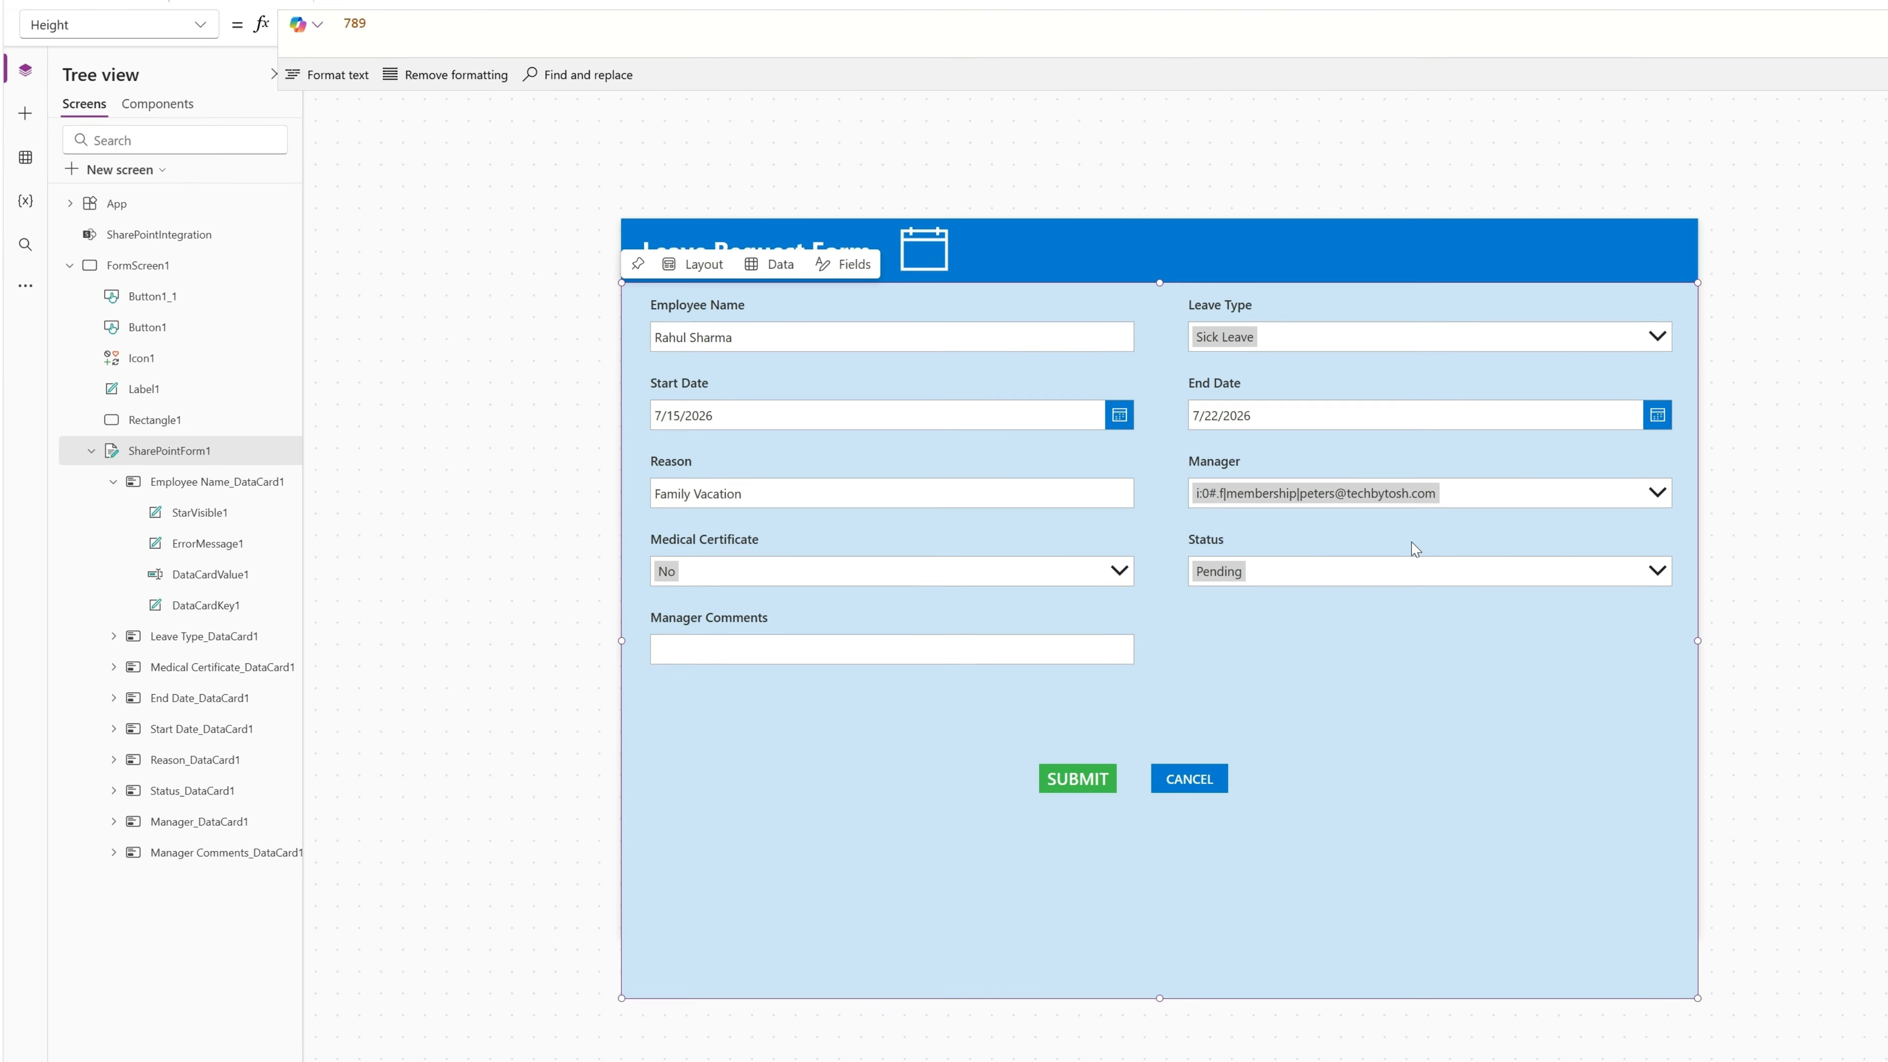
{"action": "left_click", "coordinate": [1303, 499]}
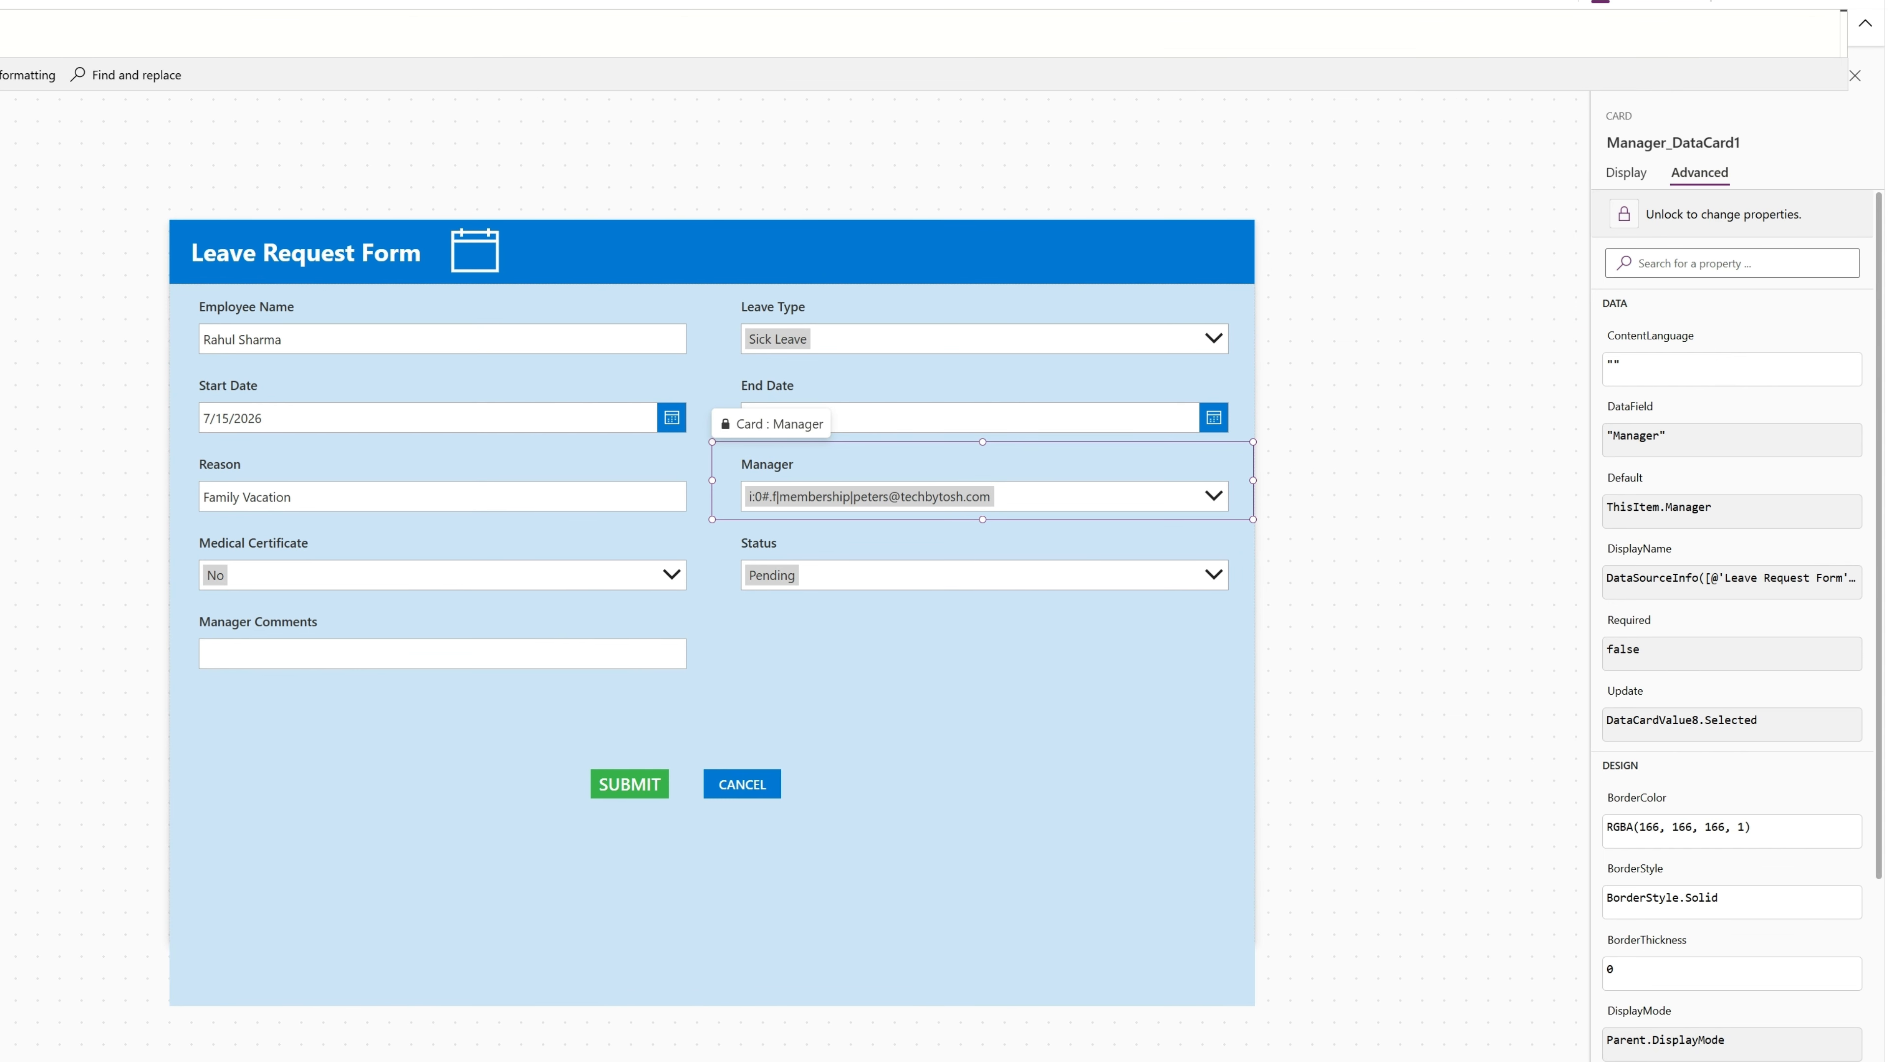
{"action": "left_click", "coordinate": [984, 496]}
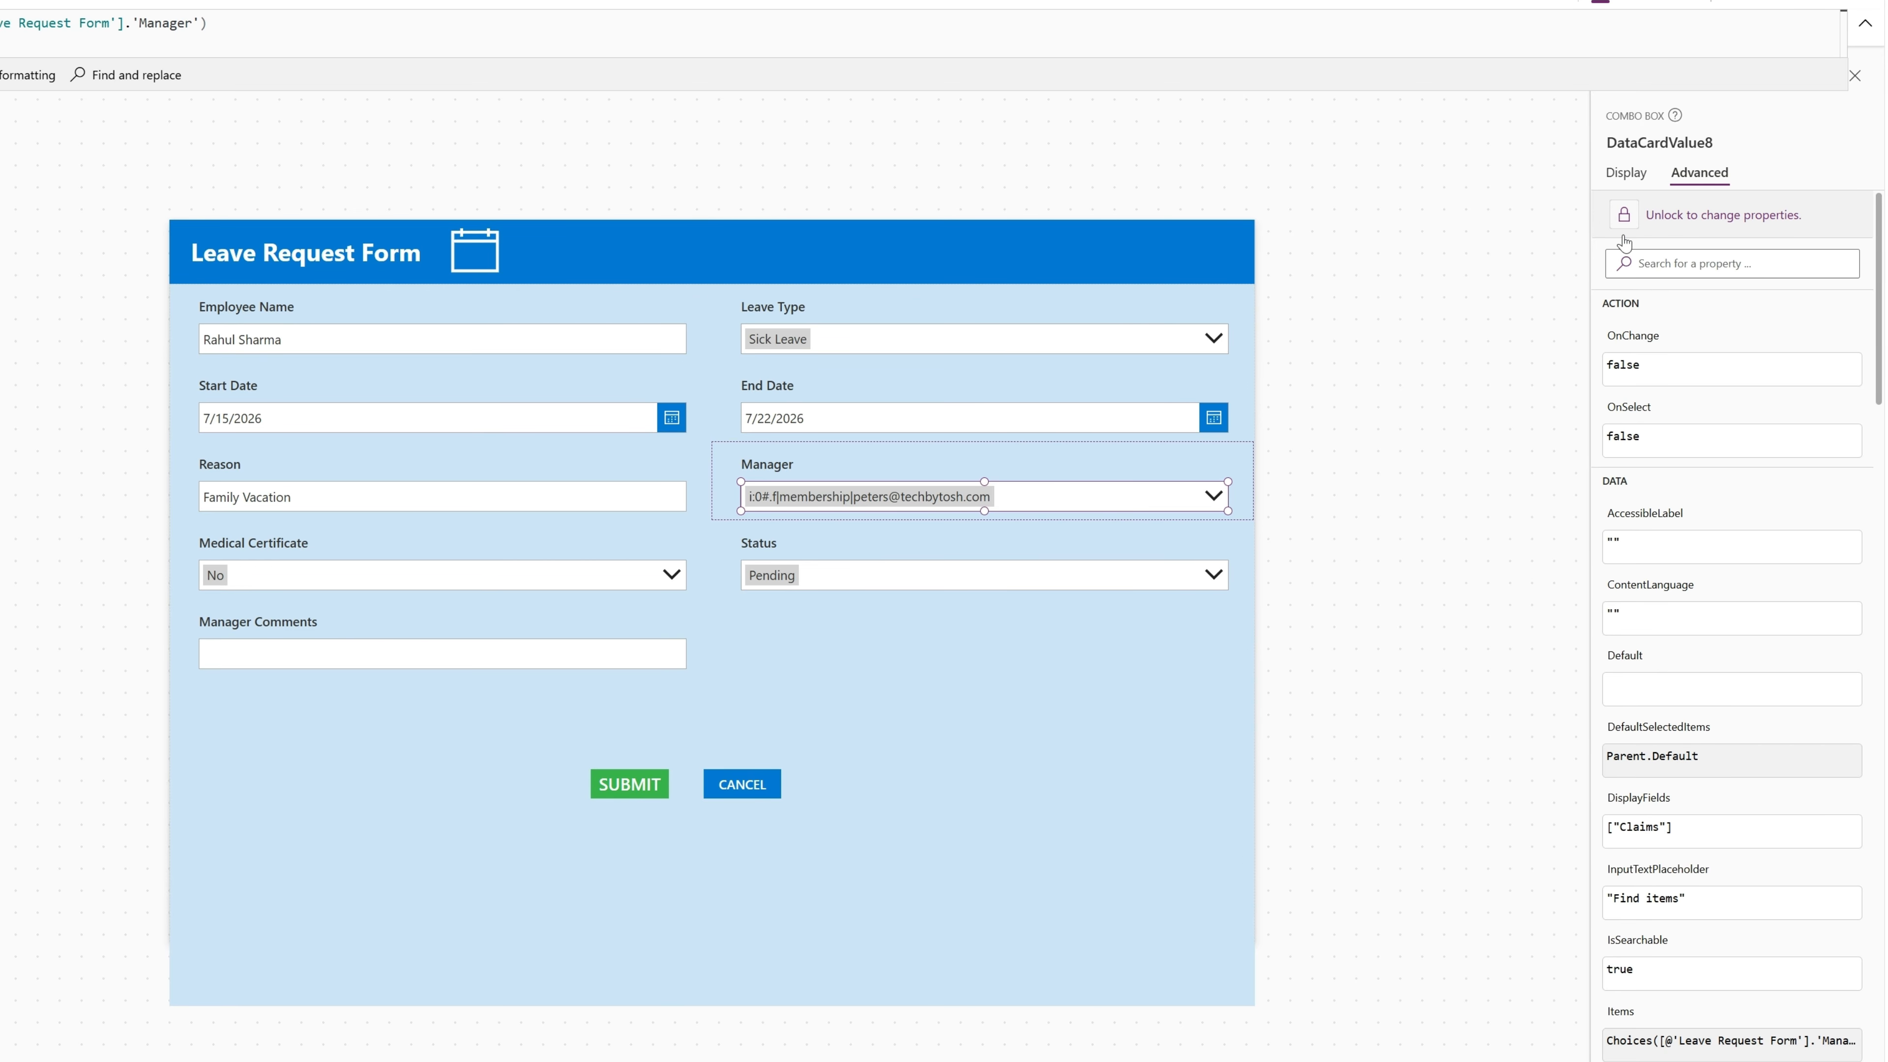
{"action": "left_click", "coordinate": [1667, 219]}
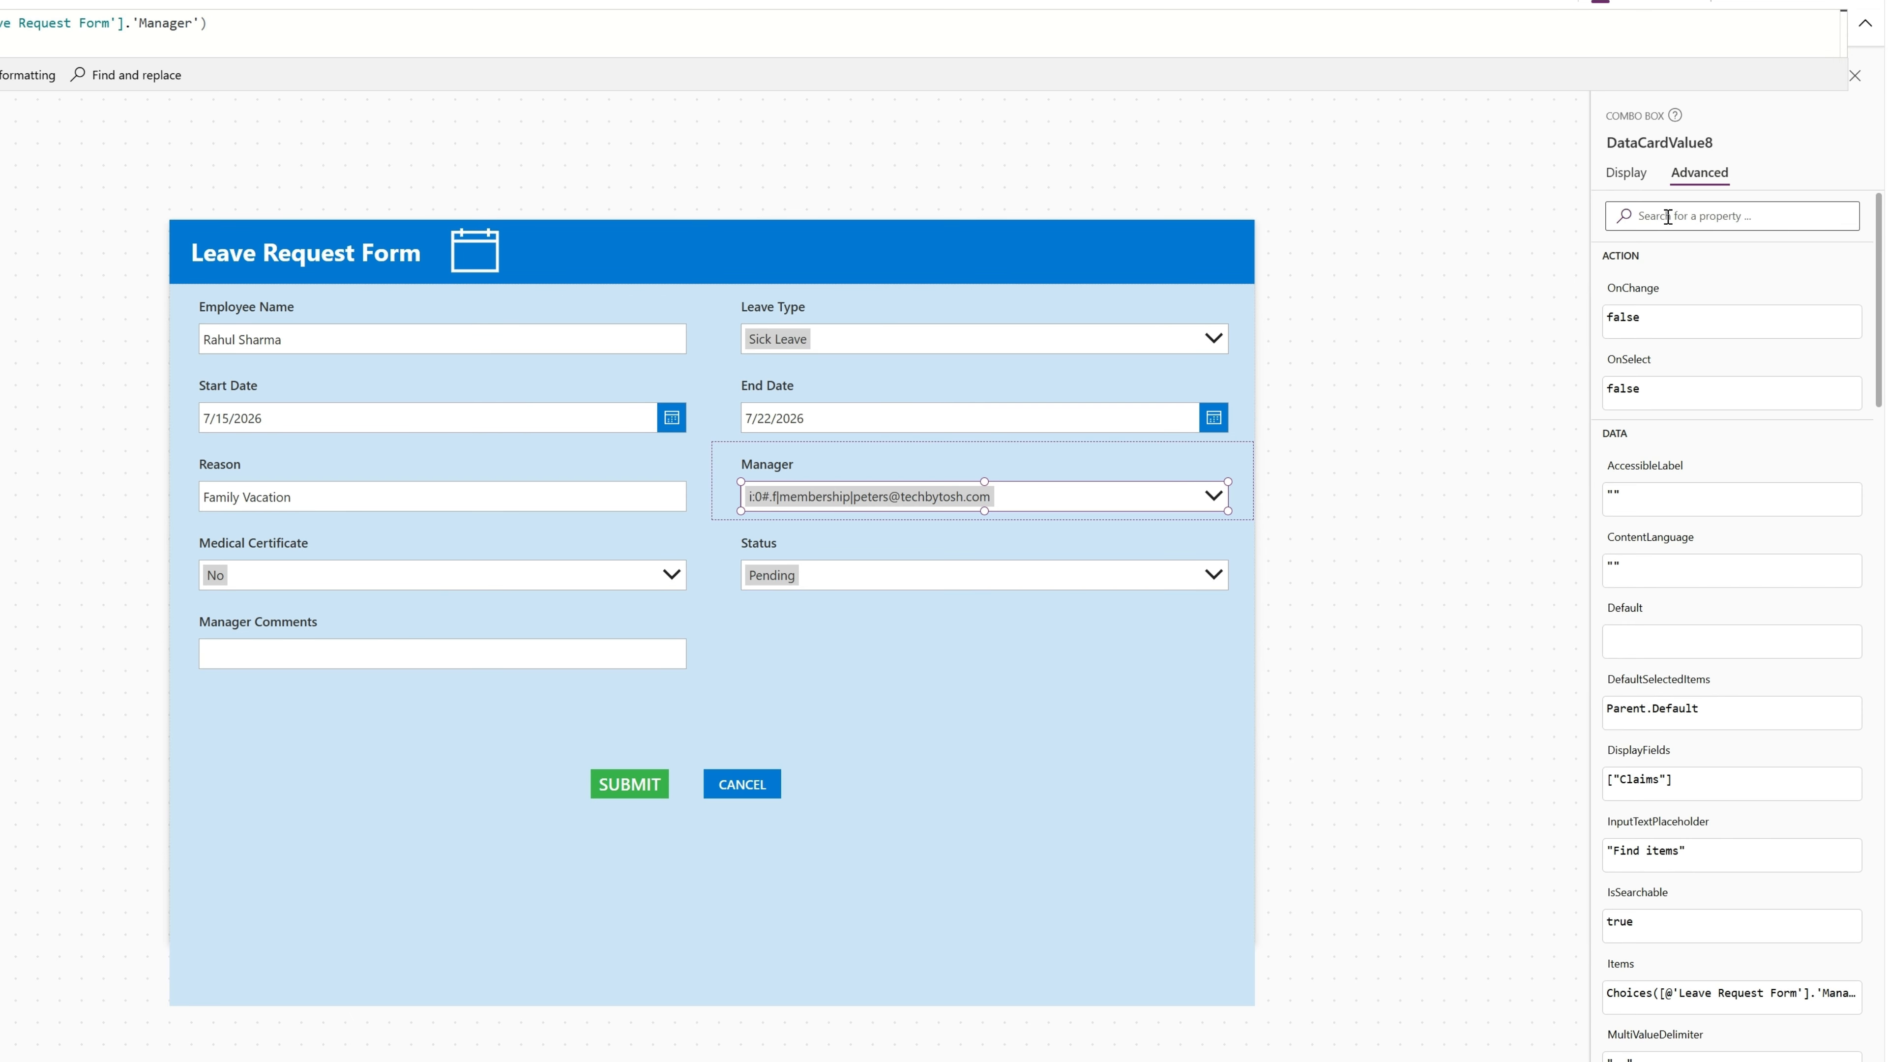
{"action": "left_click", "coordinate": [1640, 785]}
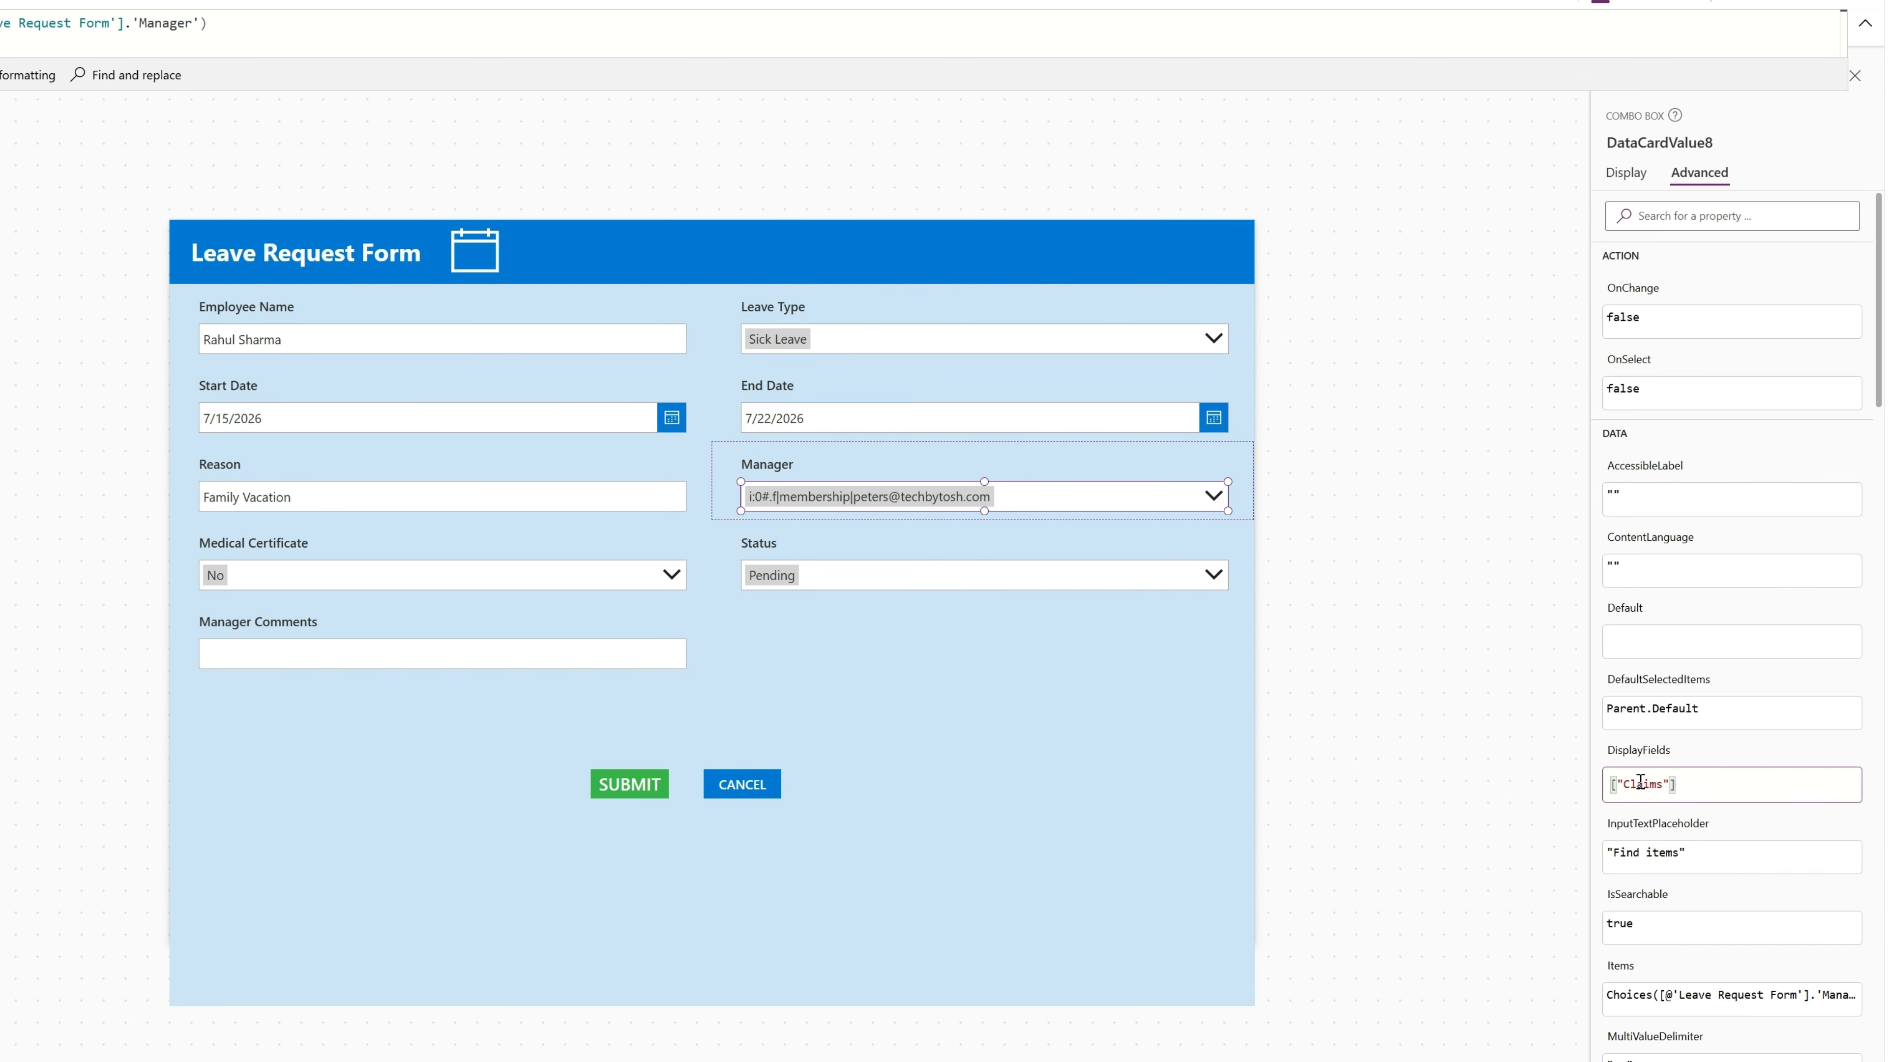
{"action": "double_click", "coordinate": [1640, 782]}
{"action": "type", "text": "Email"}
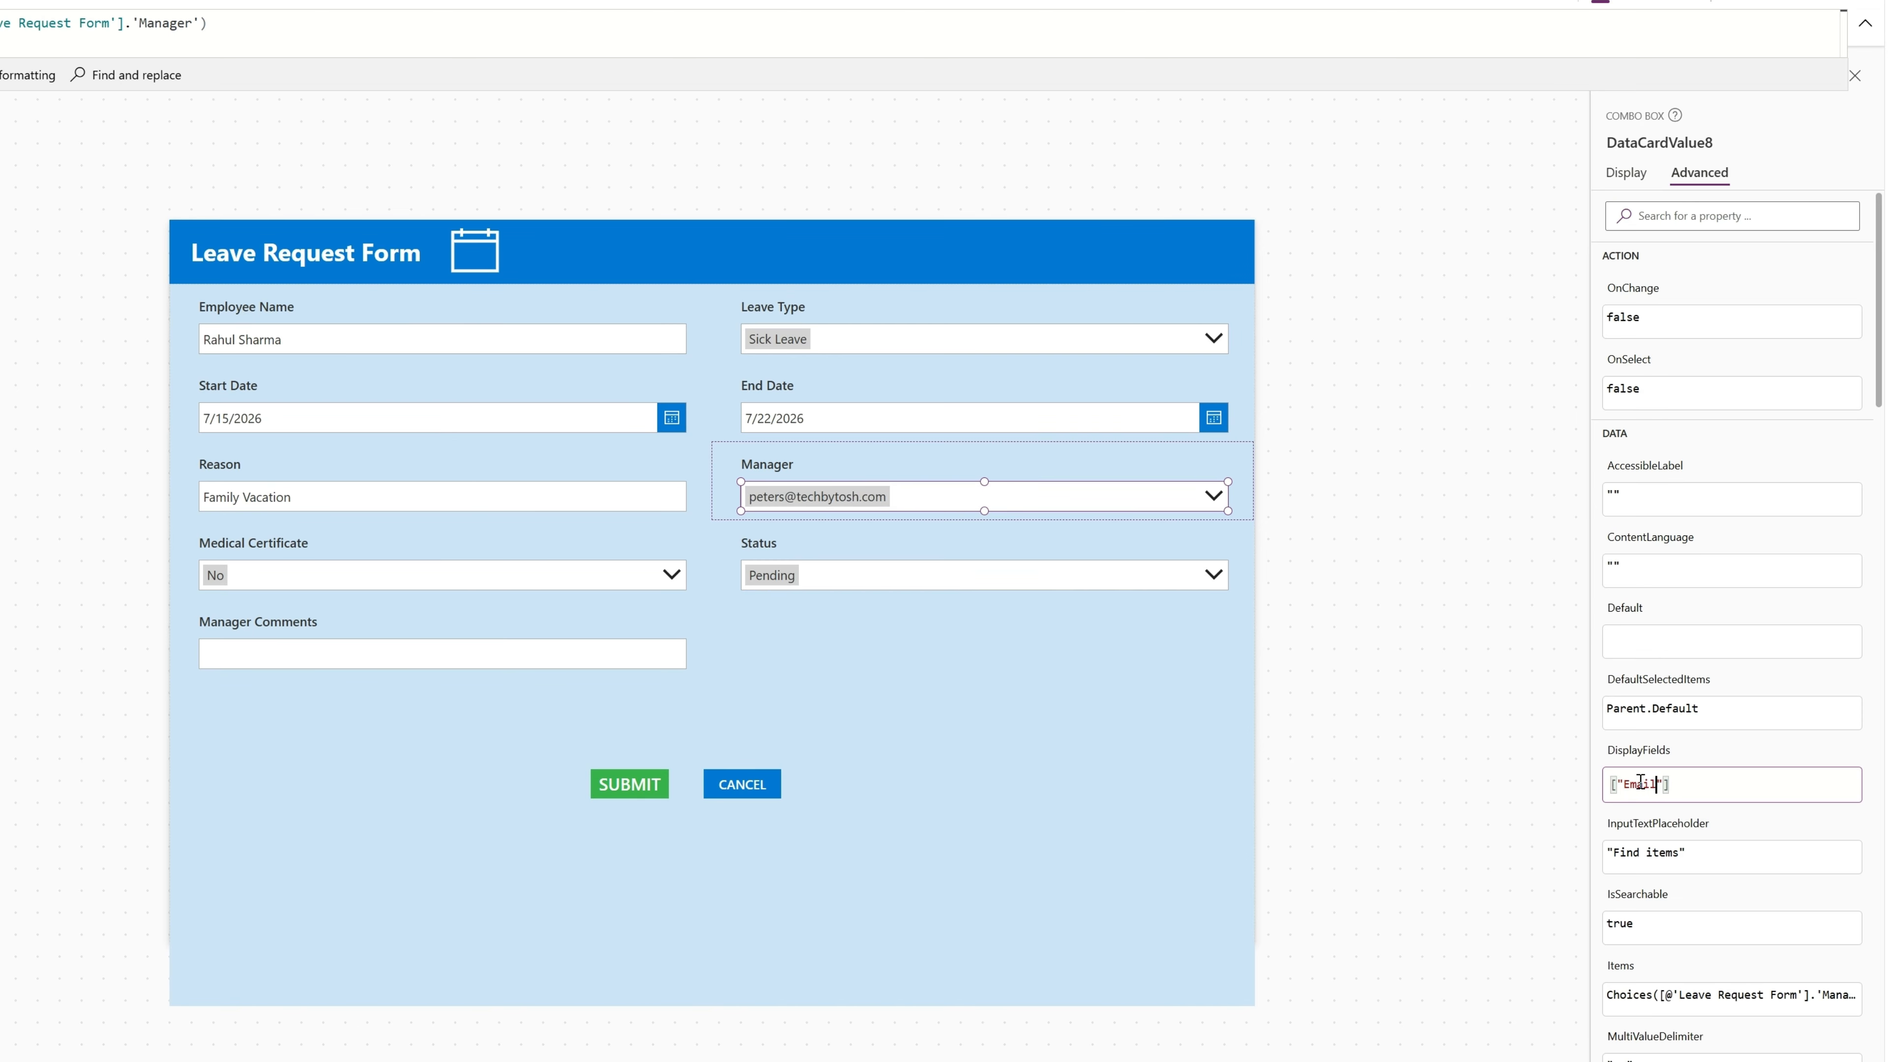
{"action": "left_click", "coordinate": [1561, 779]}
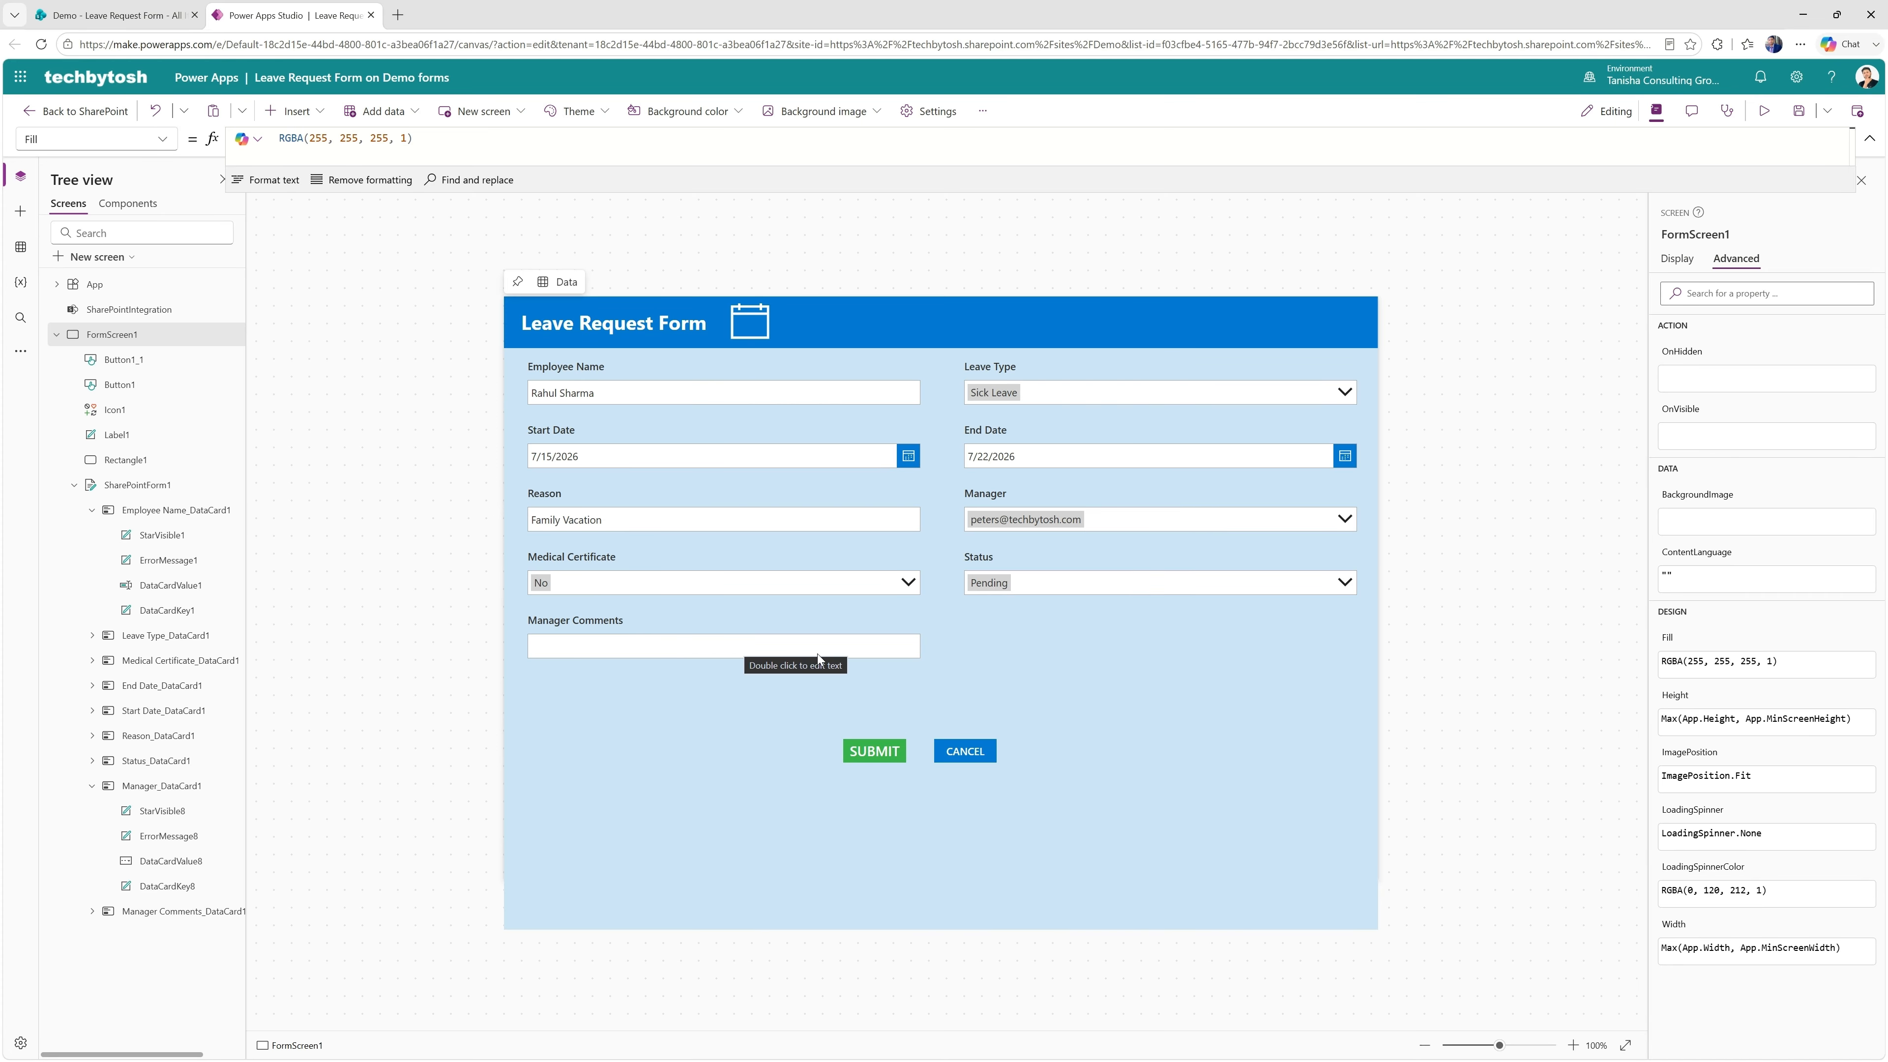
Select the Reason text input and unlock its card for property changes
{"action": "left_click", "coordinate": [654, 523]}
{"action": "left_click", "coordinate": [653, 524]}
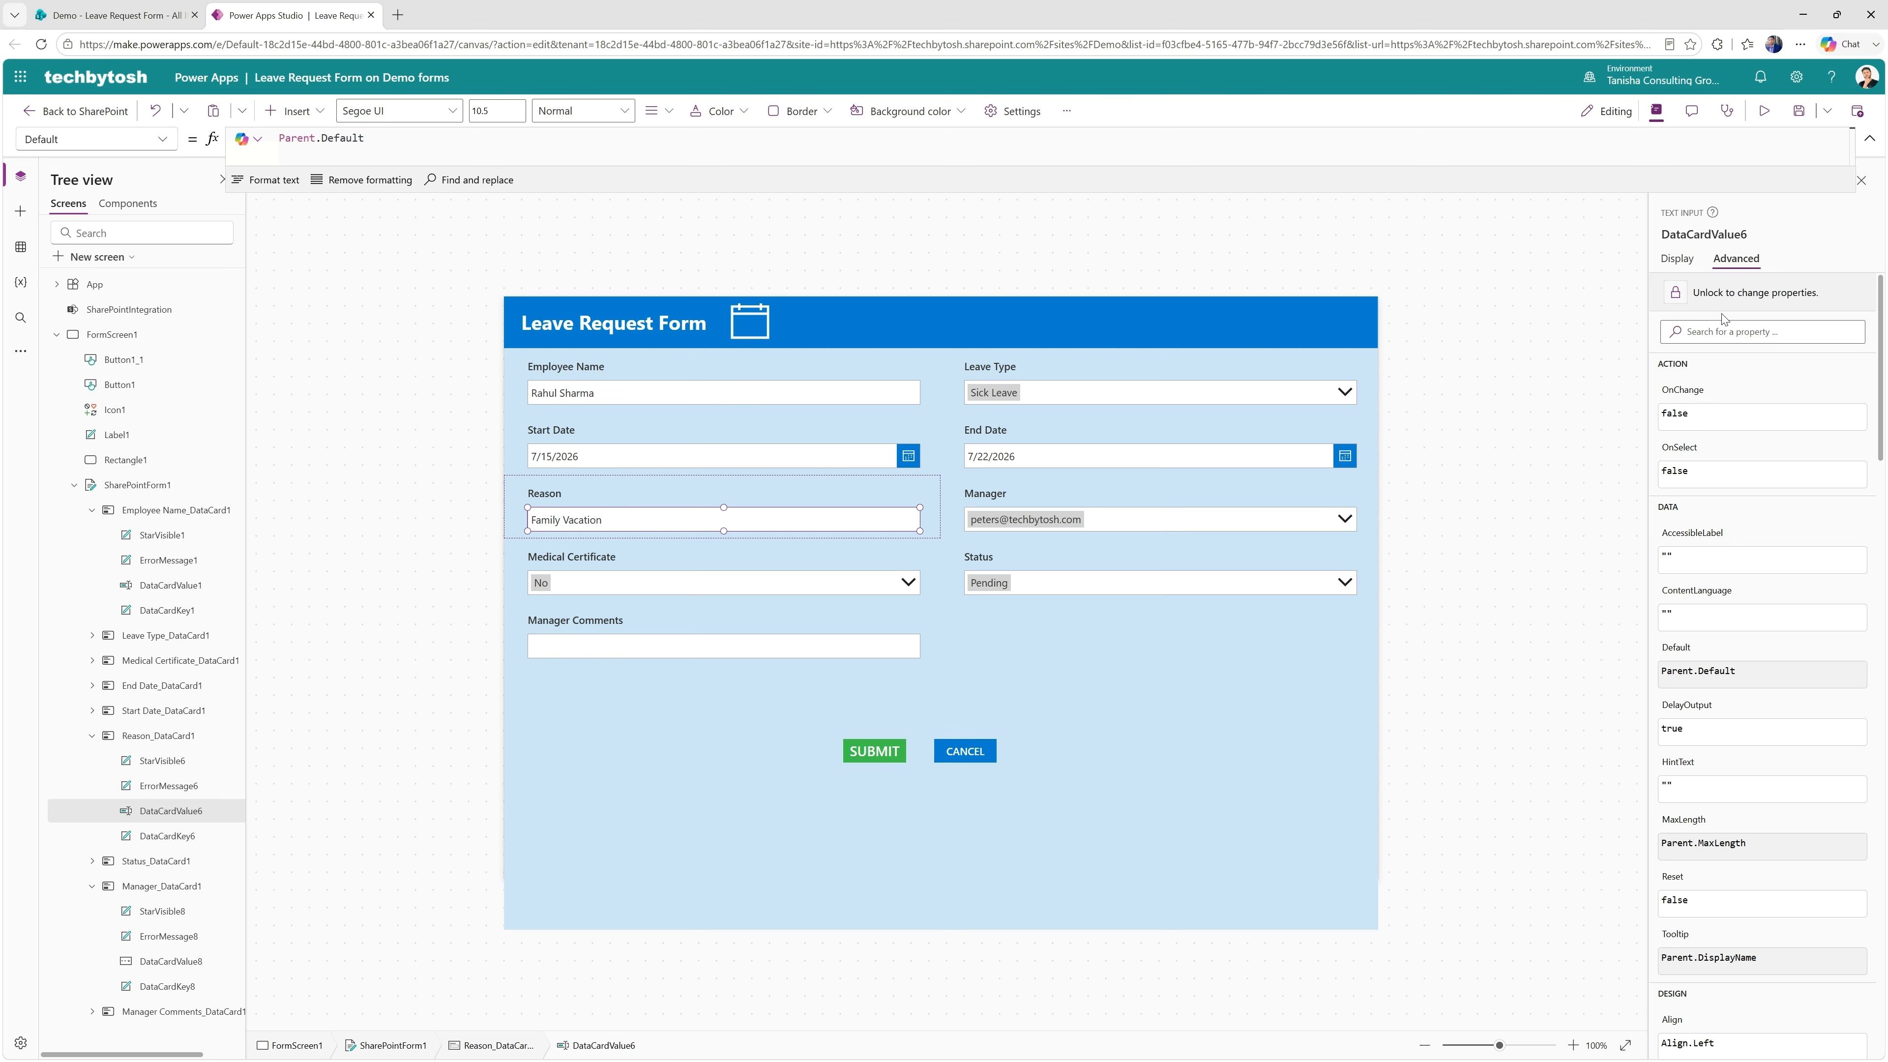
{"action": "left_click", "coordinate": [1676, 296]}
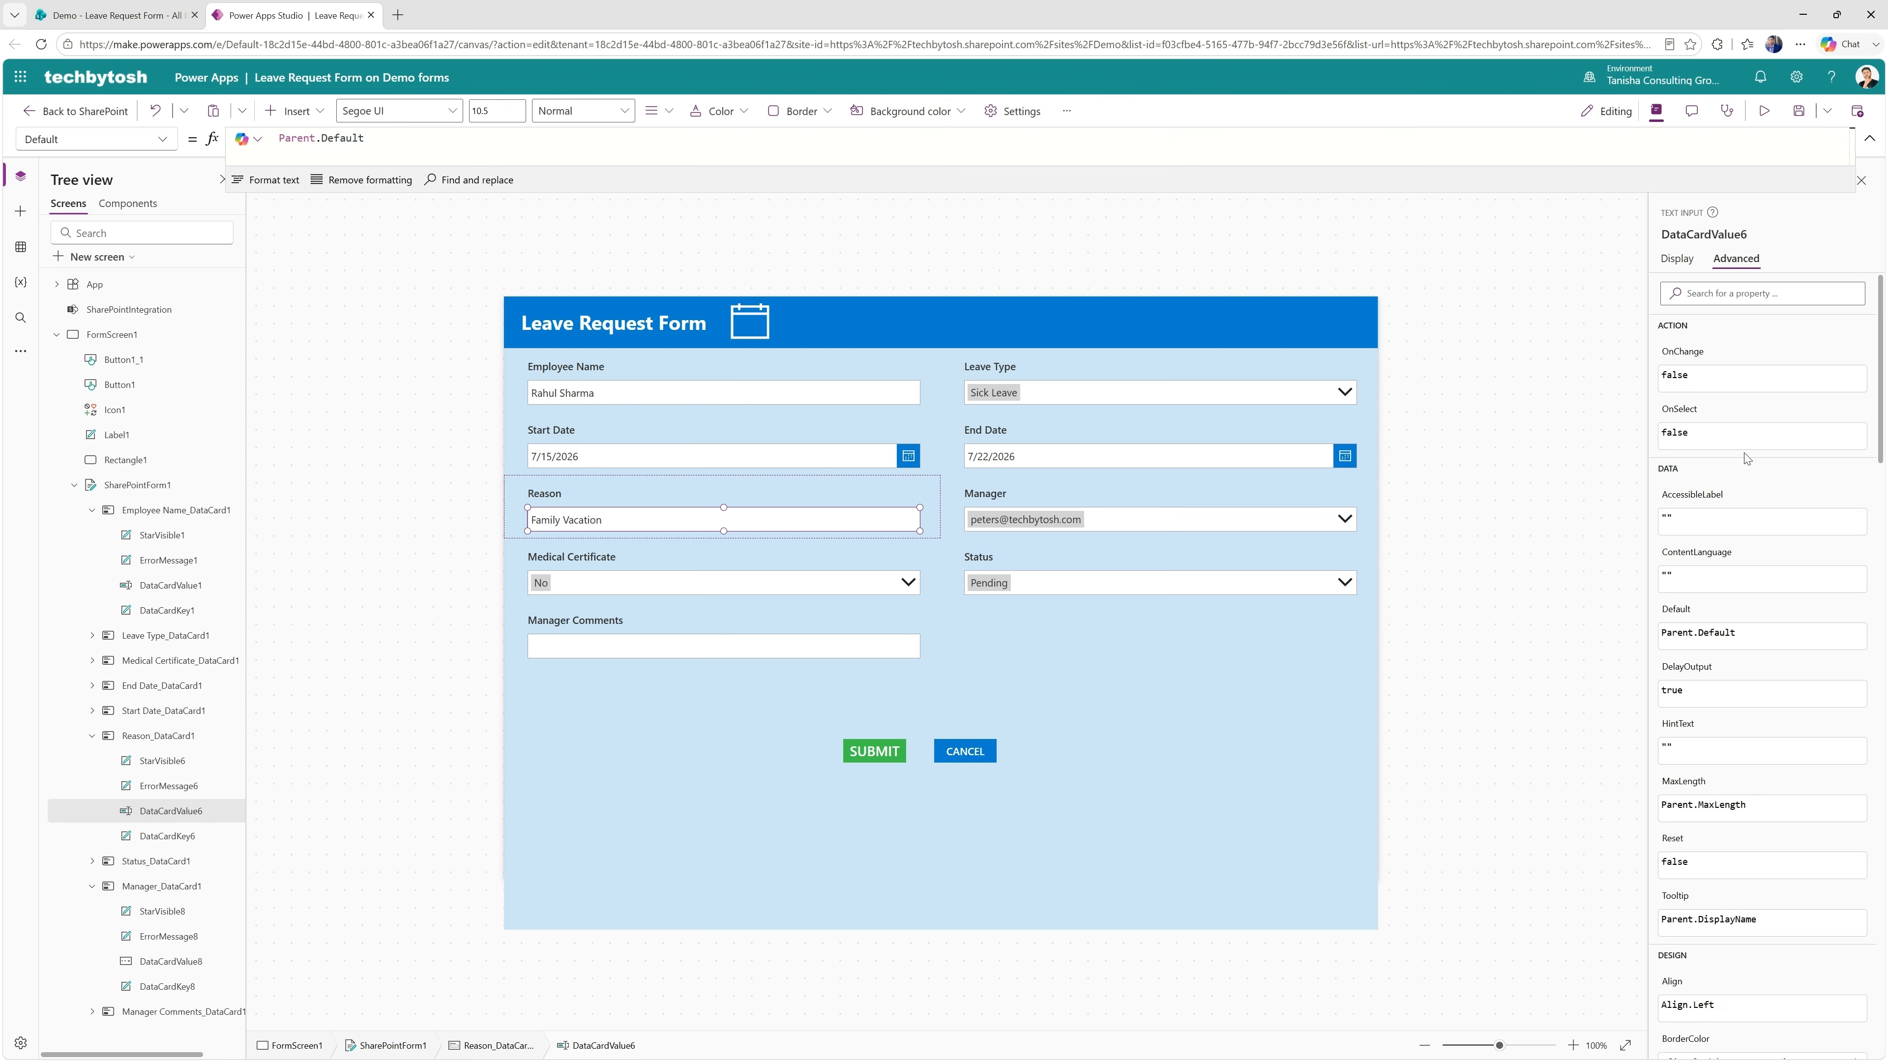
{"action": "scroll", "coordinate": [1746, 458], "scroll_direction": "down", "scroll_amount": 4}
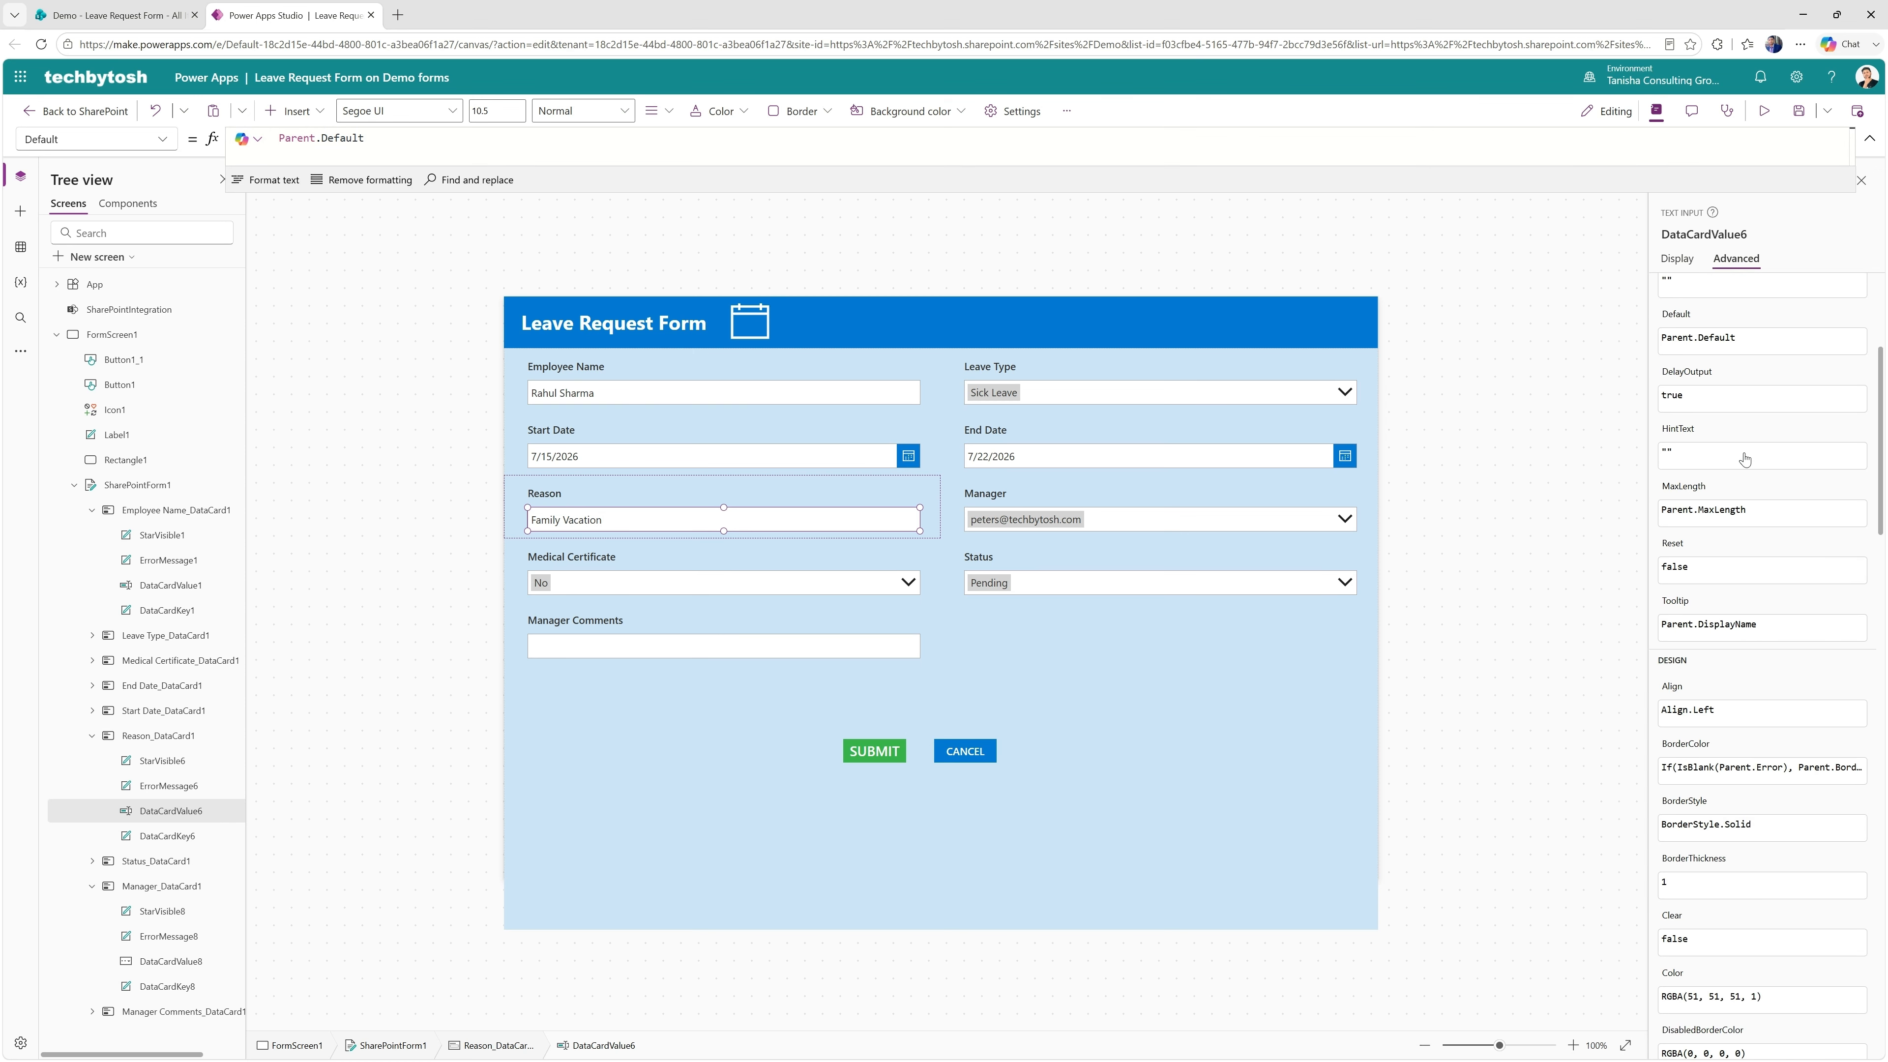
{"action": "scroll", "coordinate": [1744, 458], "scroll_direction": "down", "scroll_amount": 4}
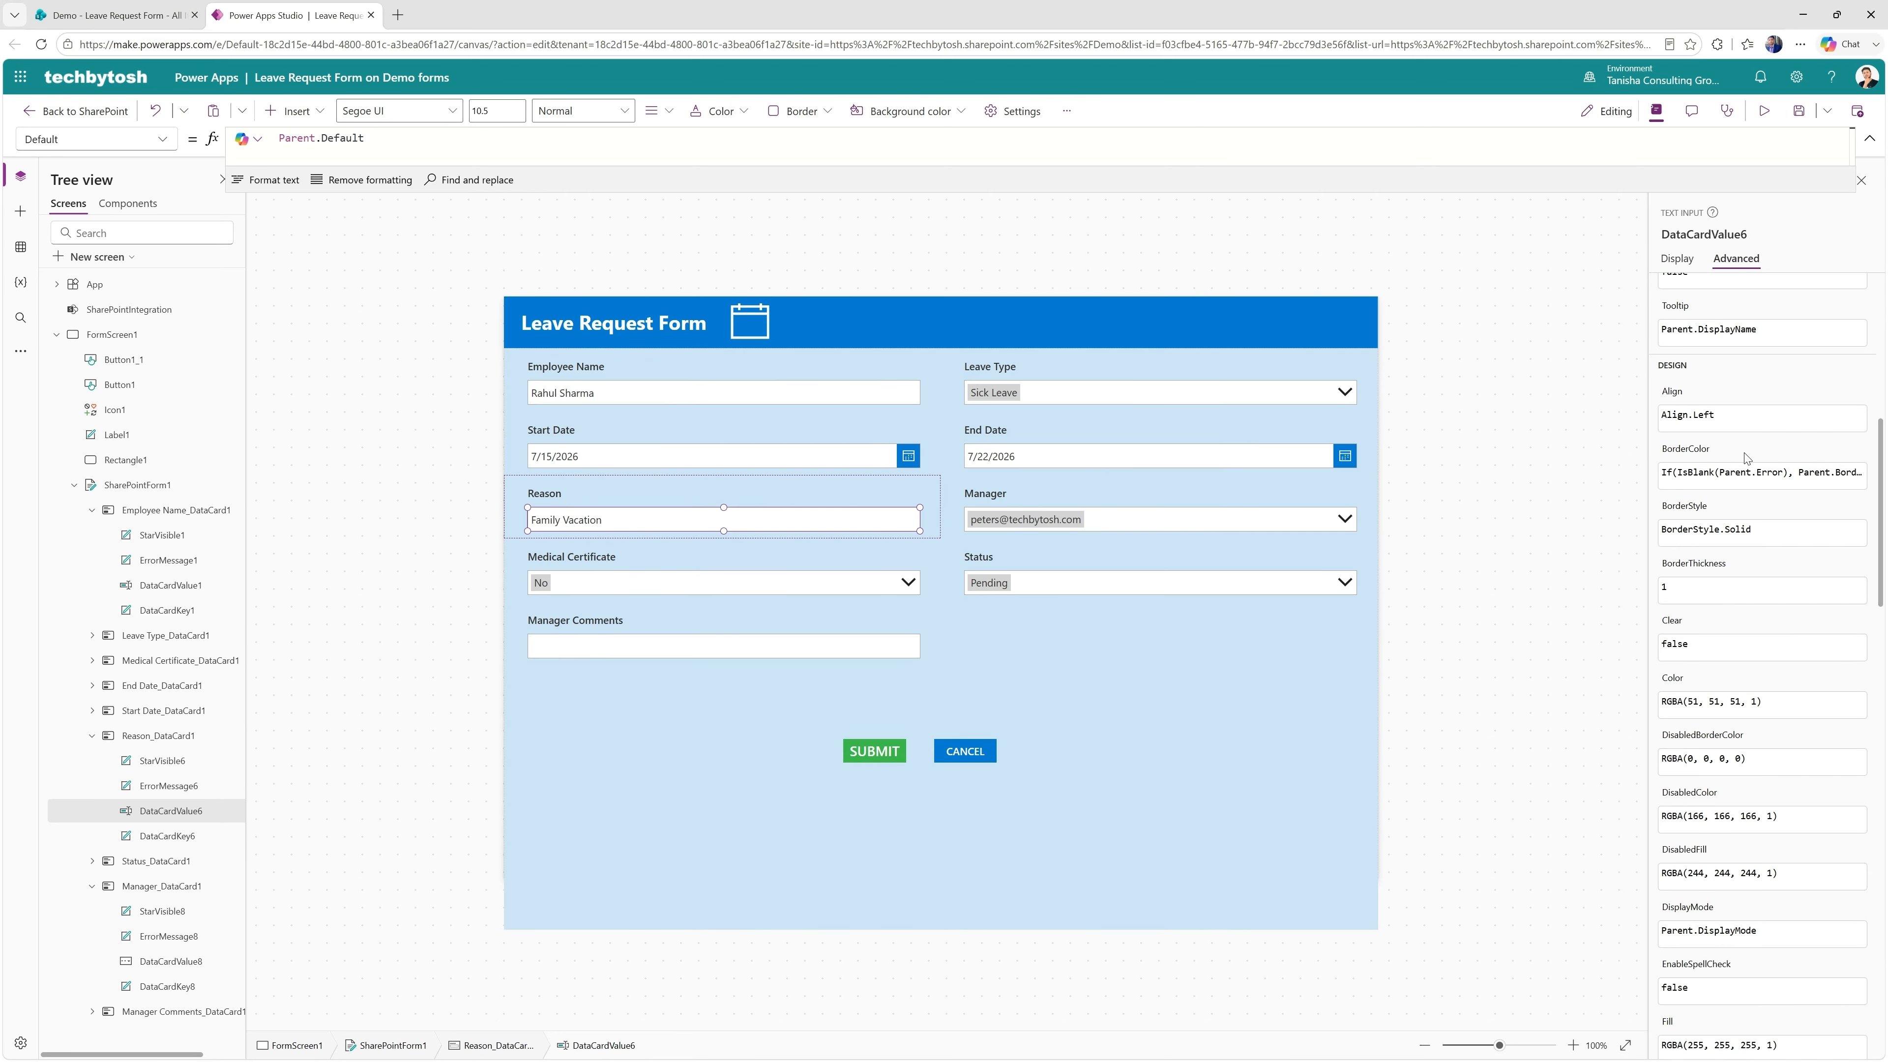
{"action": "scroll", "coordinate": [1746, 458], "scroll_direction": "down", "scroll_amount": 5}
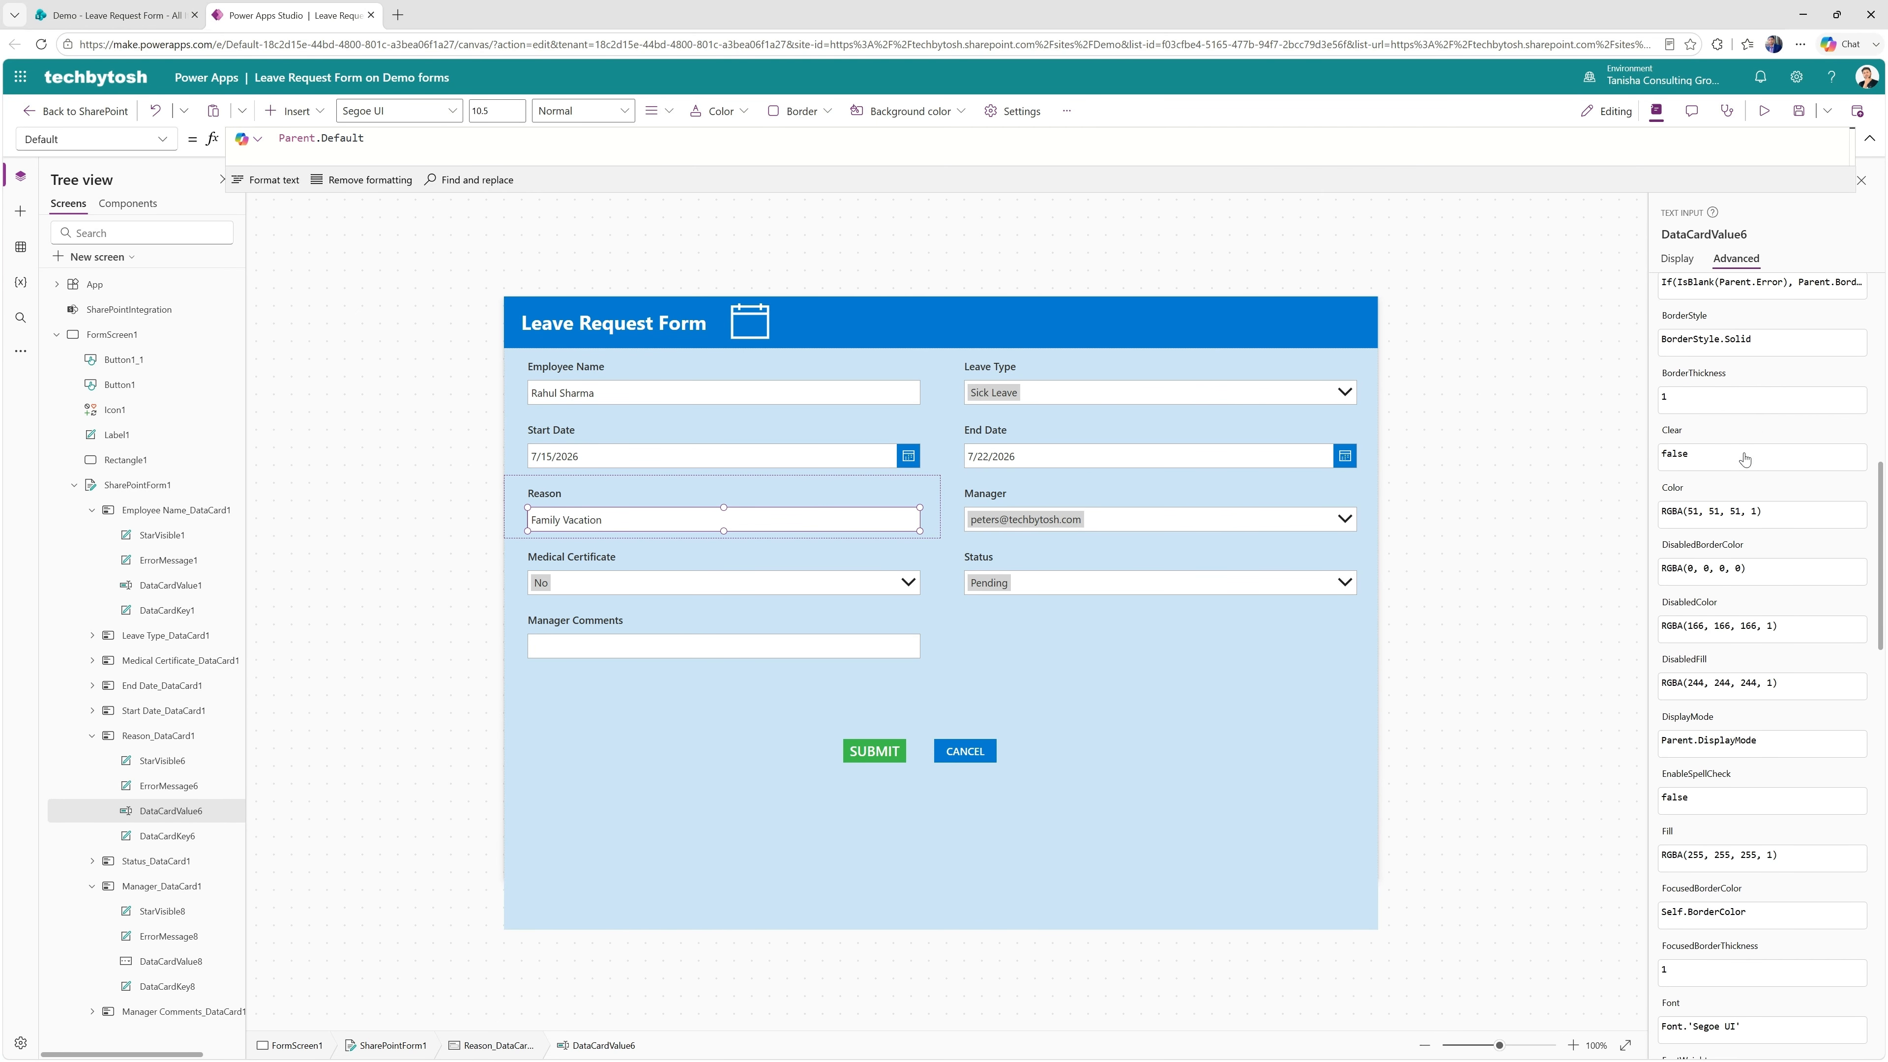
{"action": "scroll", "coordinate": [1744, 458], "scroll_direction": "down", "scroll_amount": 5}
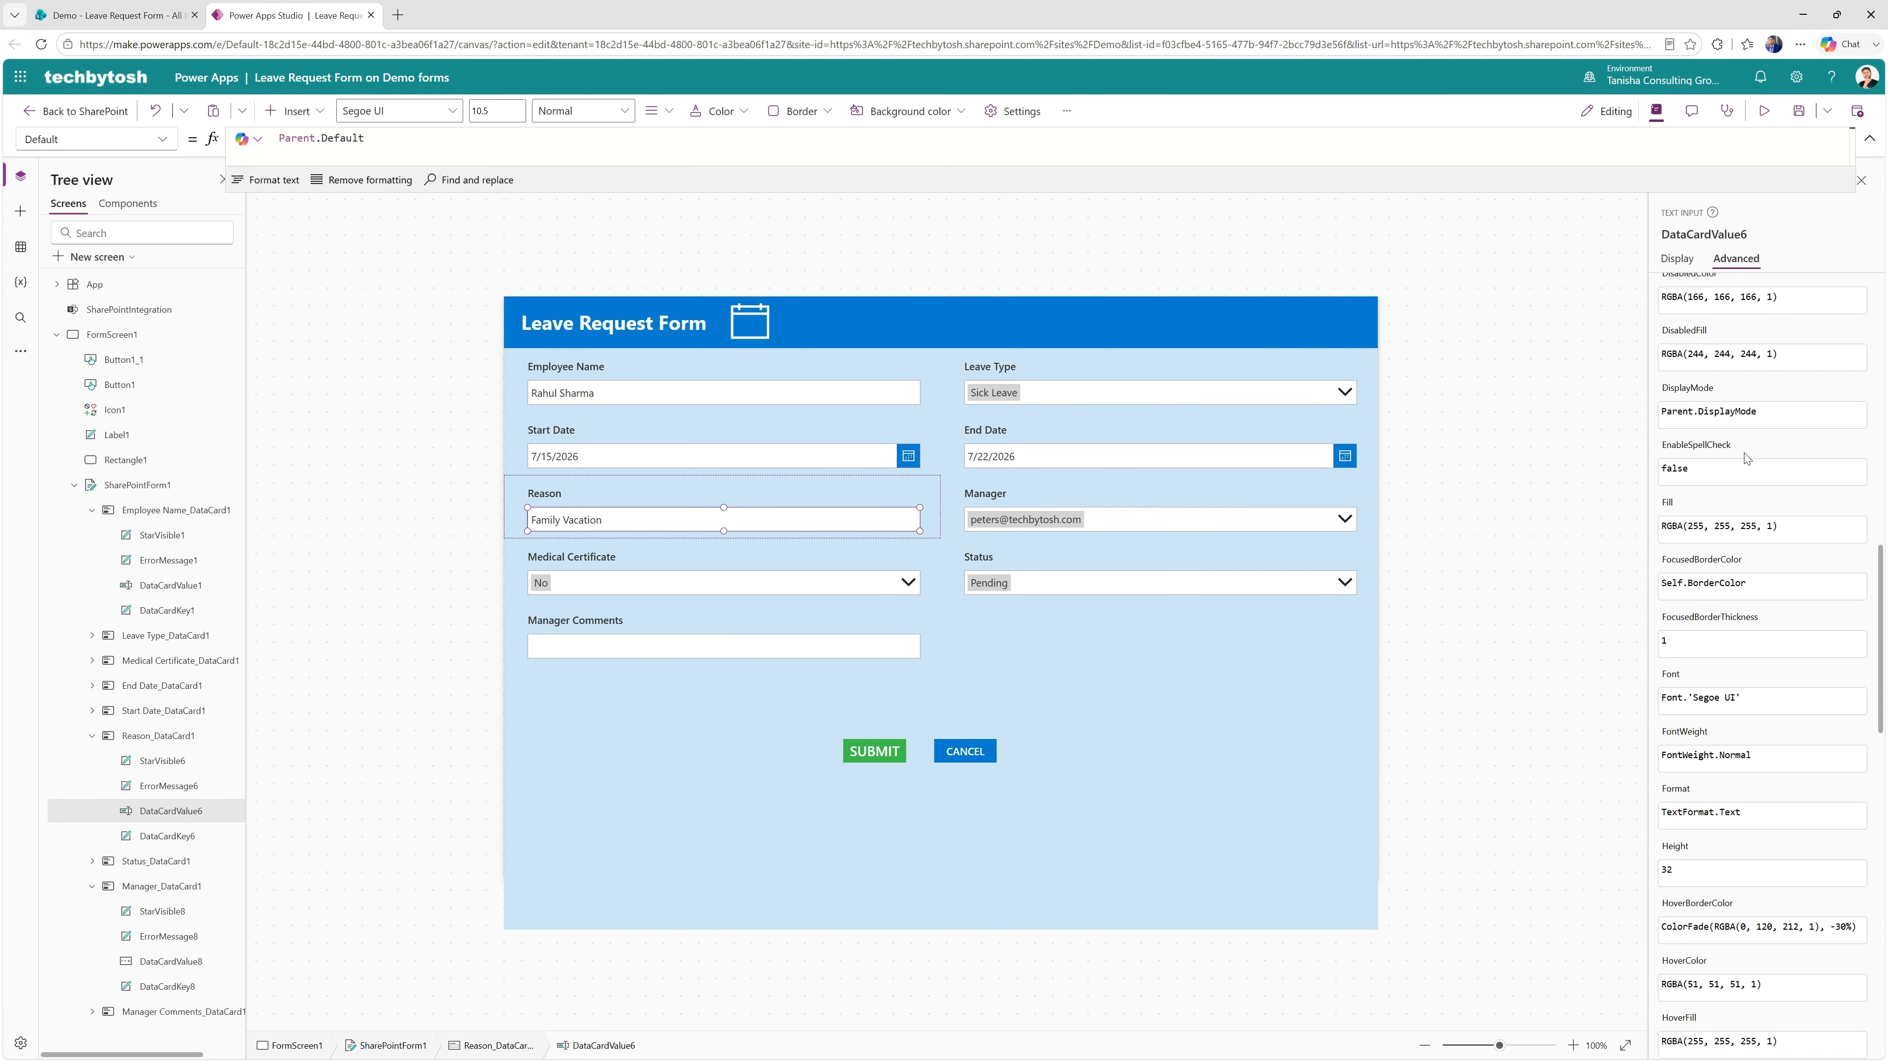
{"action": "scroll", "coordinate": [1745, 458], "scroll_direction": "down", "scroll_amount": 3}
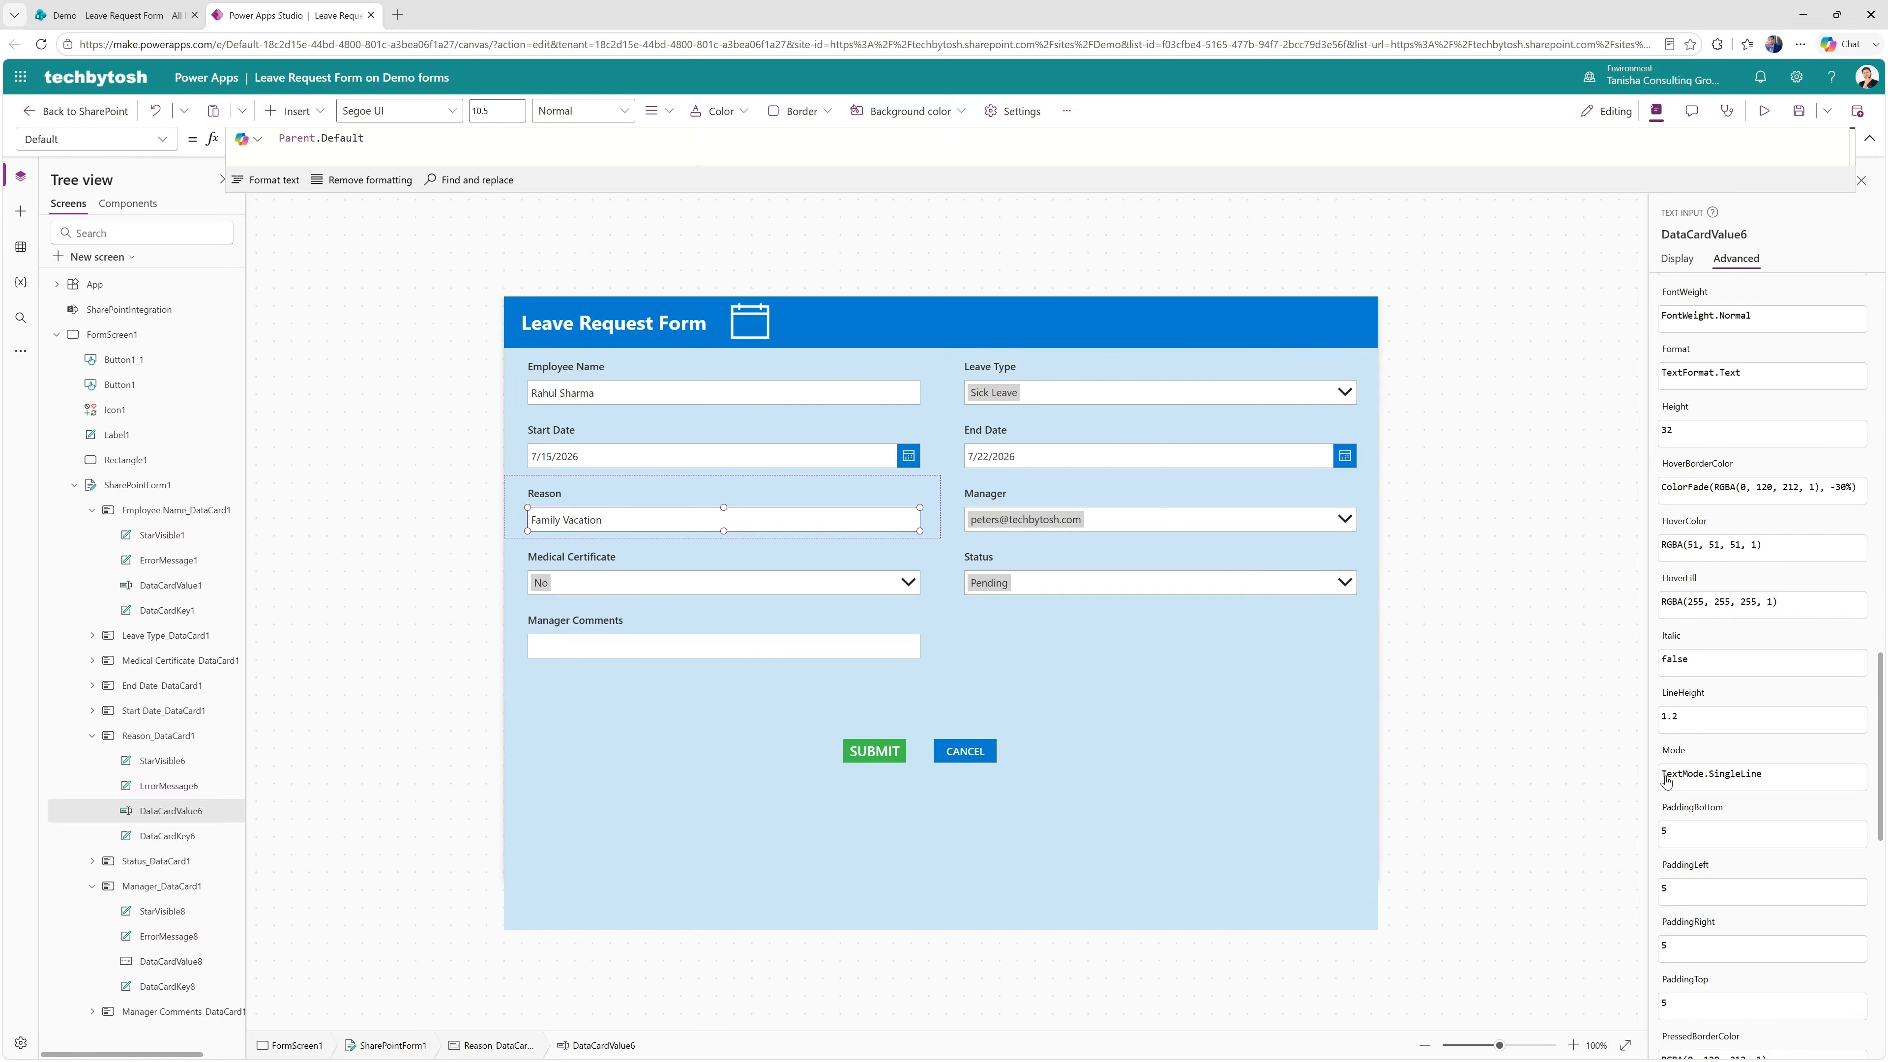
Set the Reason input's Mode to TextMode.MultiLine and drag it taller, to height 72
{"action": "left_click", "coordinate": [1743, 777]}
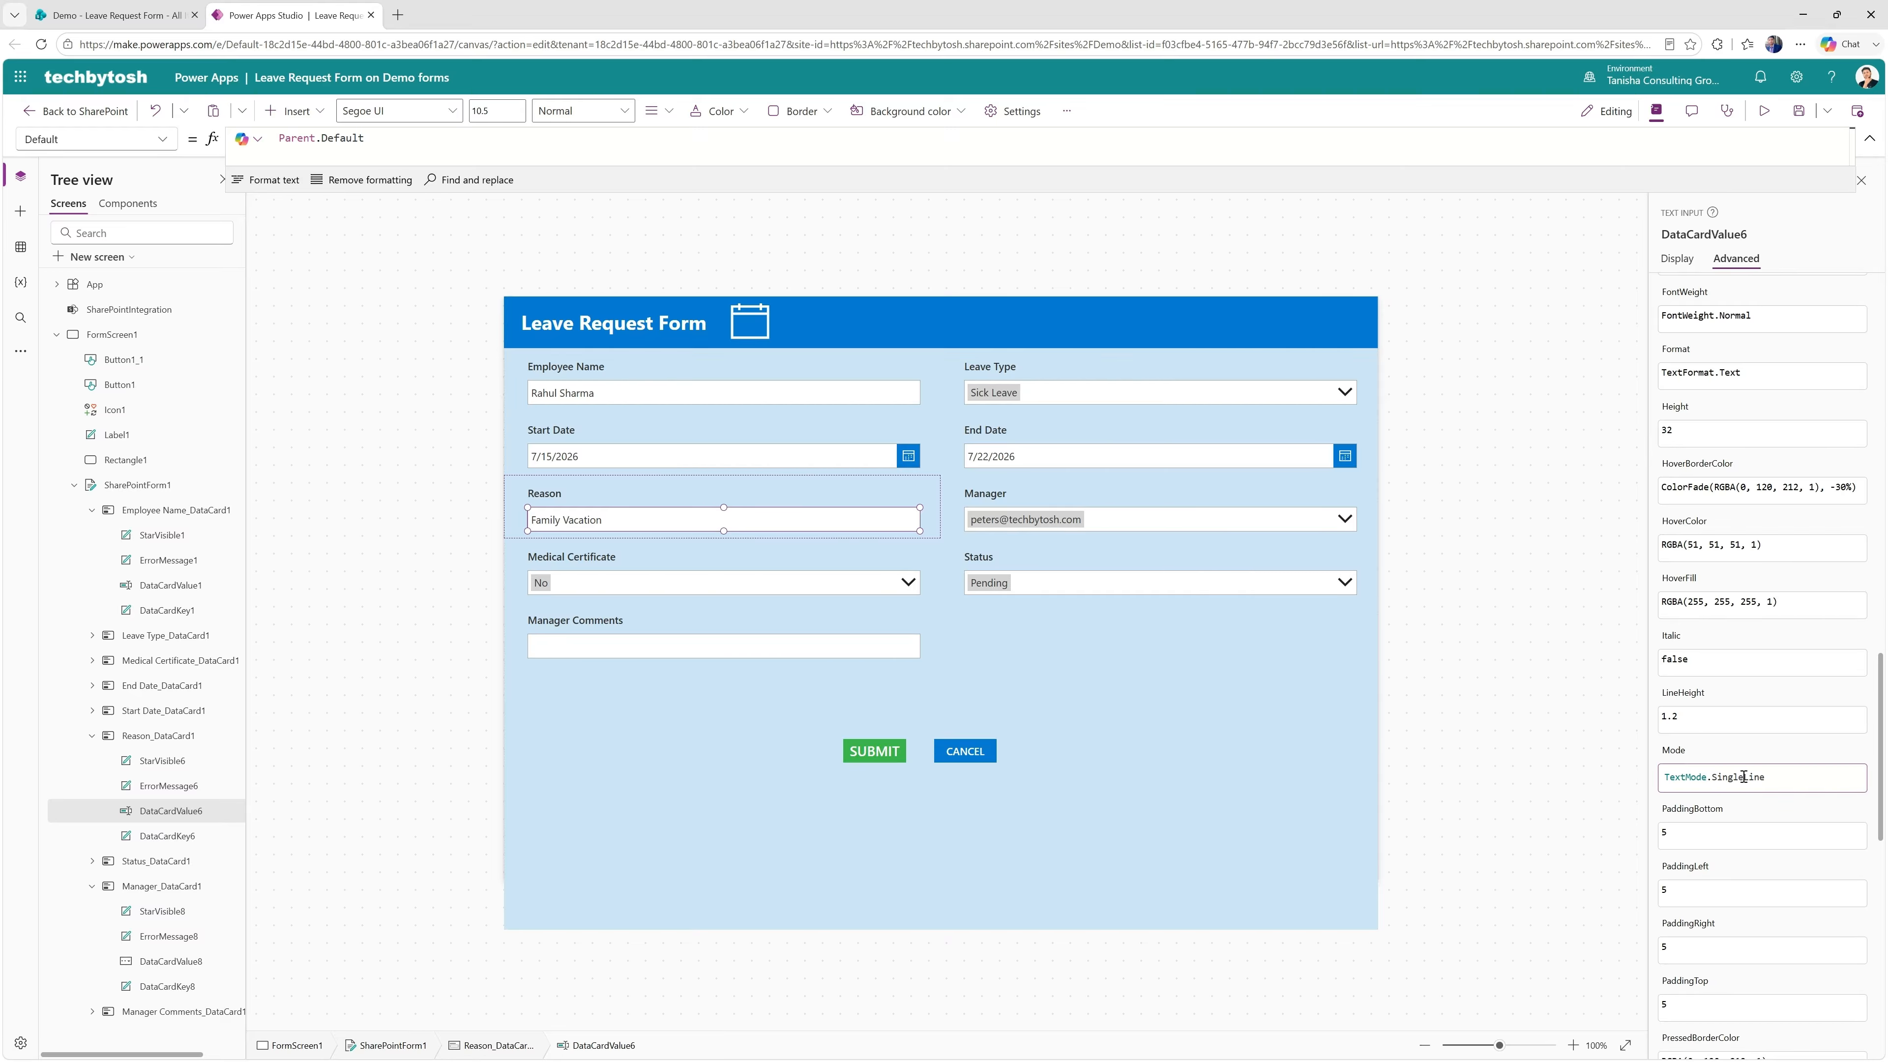
{"action": "double_click", "coordinate": [1742, 776]}
{"action": "key", "text": "BackSpace"}
{"action": "key", "text": "BackSpace"}
{"action": "key", "text": "BackSpace"}
{"action": "key", "text": "BackSpace"}
{"action": "key", "text": "BackSpace"}
{"action": "key", "text": "BackSpace"}
{"action": "key", "text": "BackSpace"}
{"action": "key", "text": "BackSpace"}
{"action": "key", "text": "BackSpace"}
{"action": "key", "text": "BackSpace"}
{"action": "type", "text": "."}
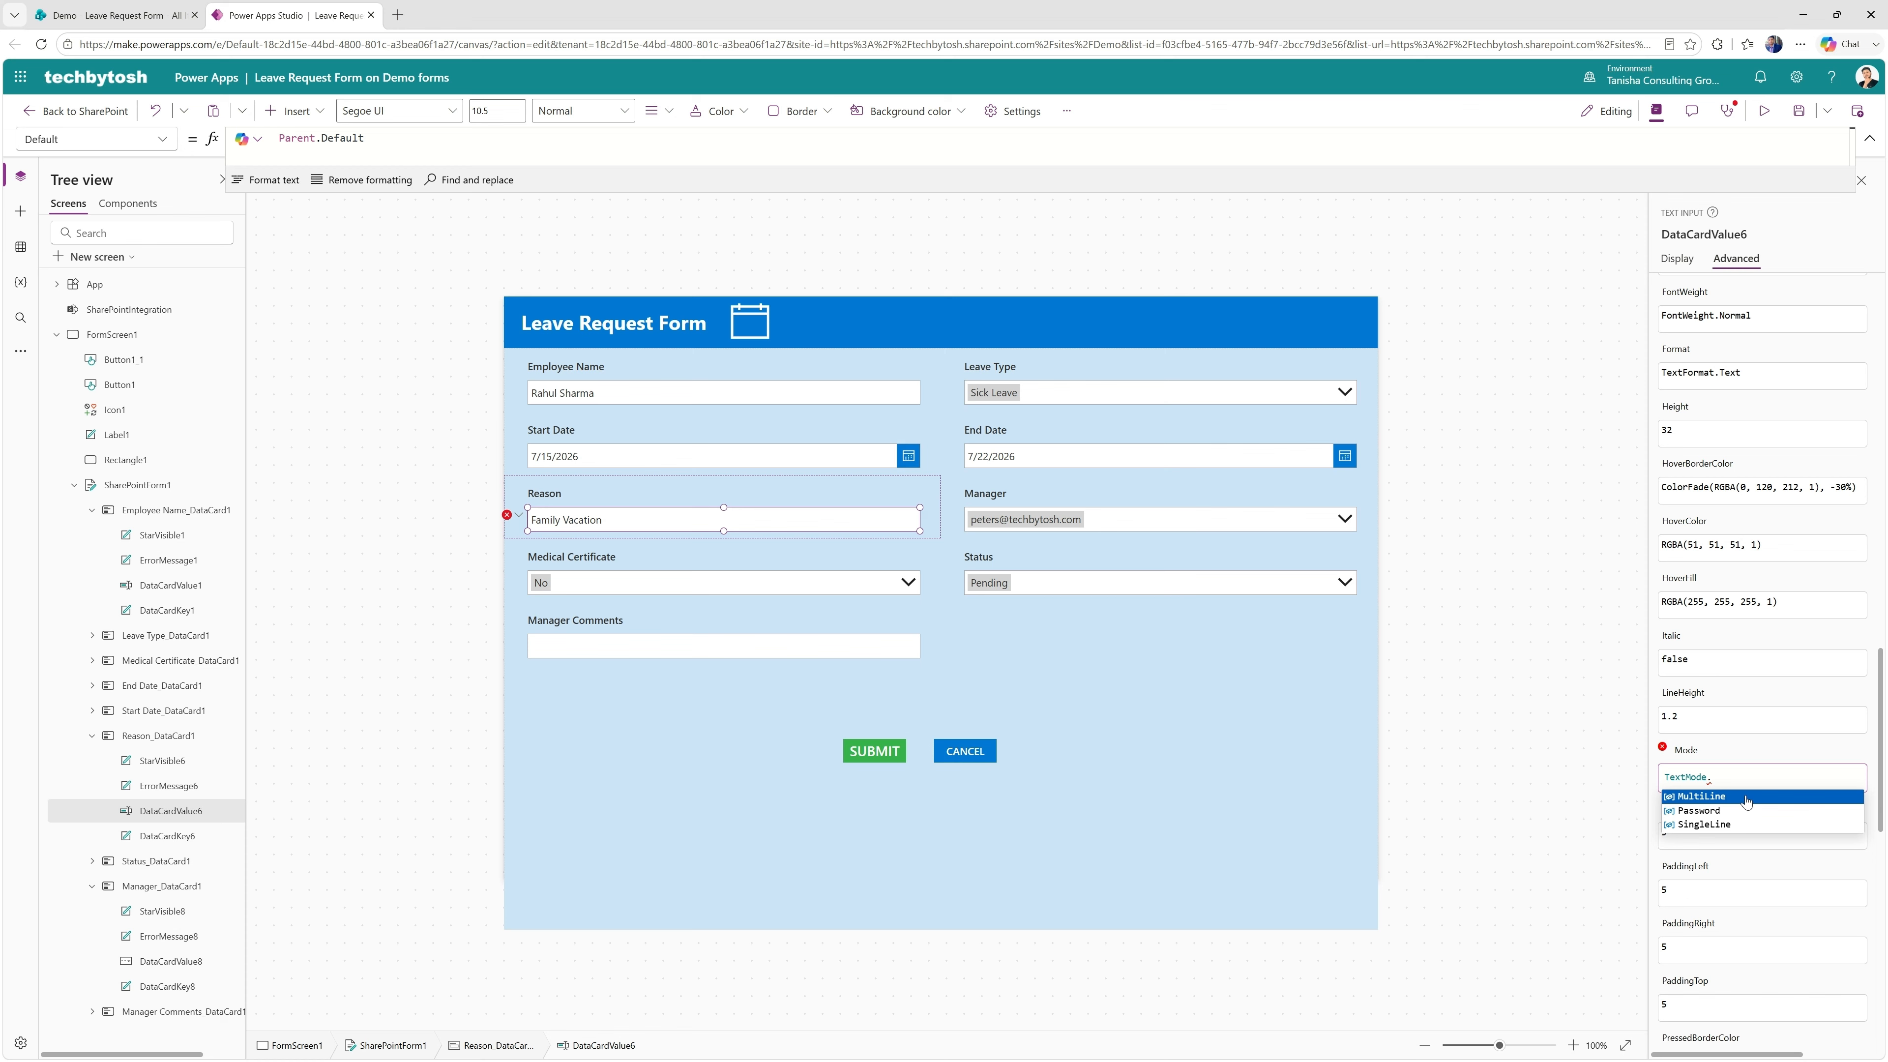
{"action": "left_click", "coordinate": [1739, 797]}
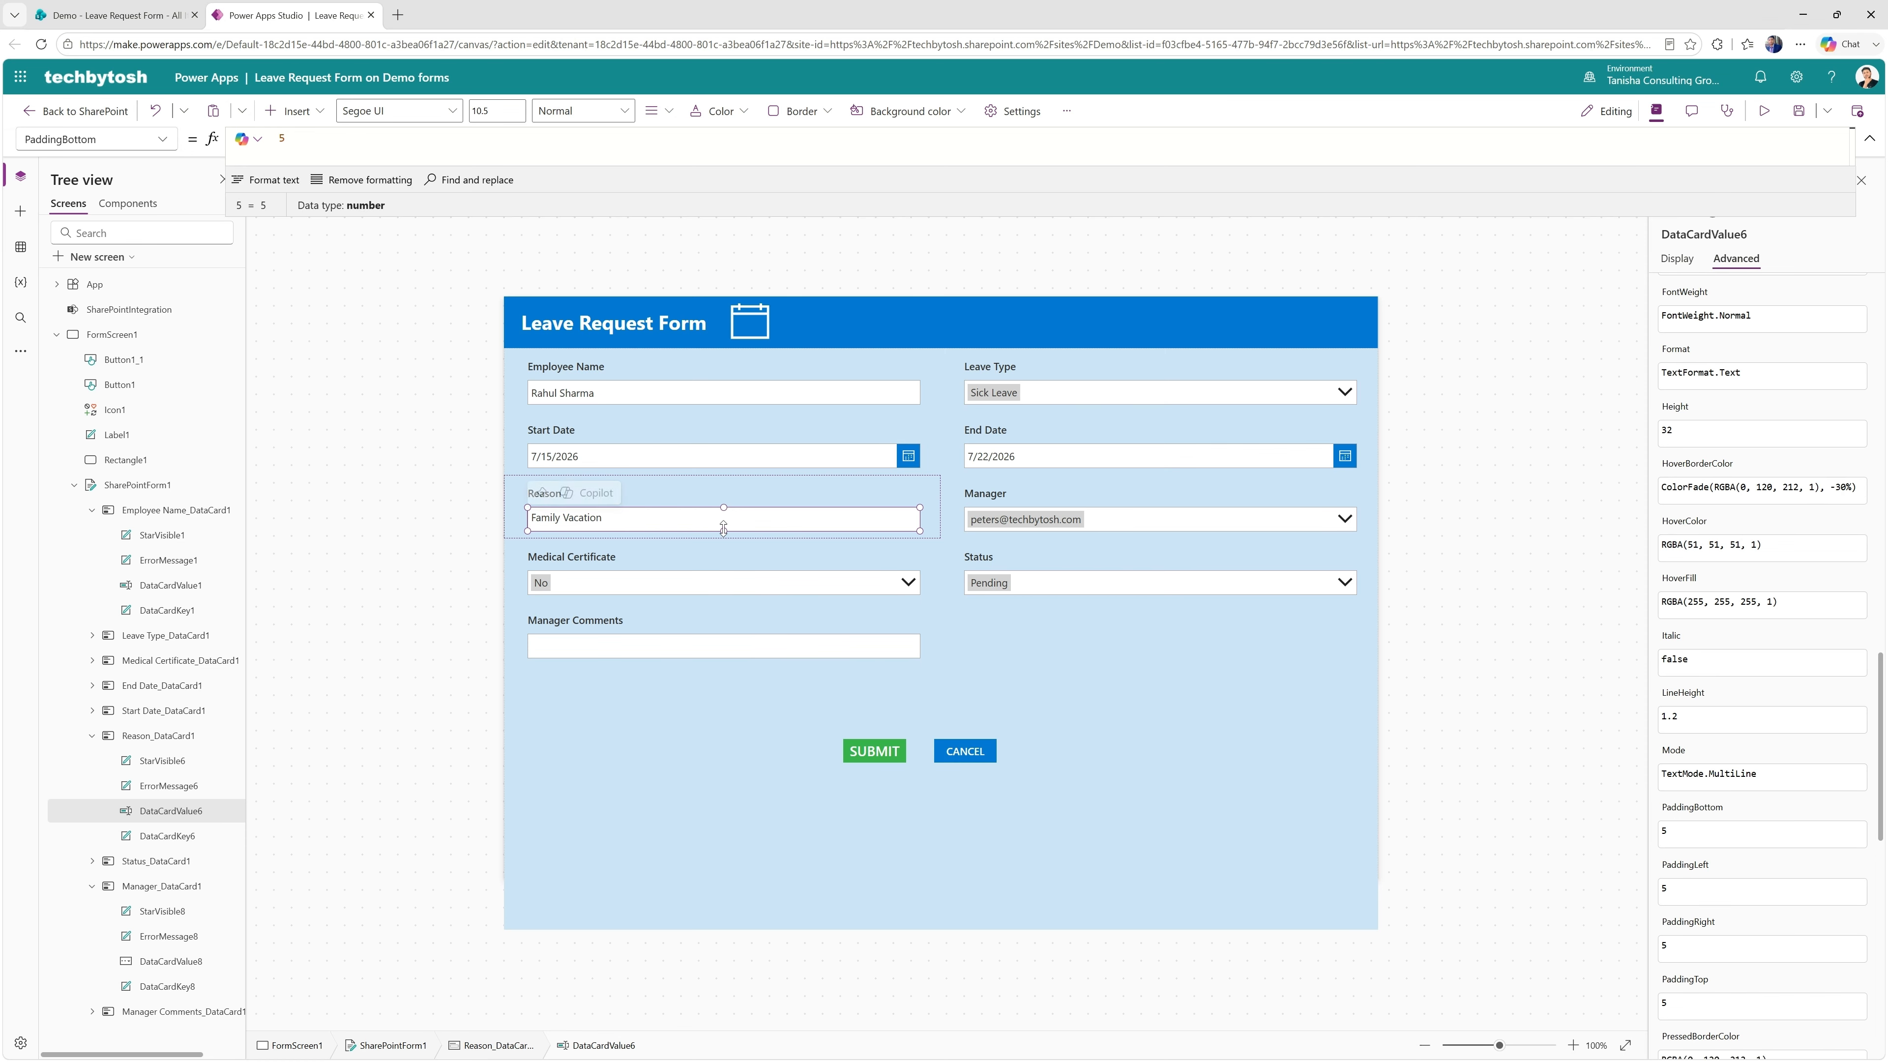
{"action": "left_click_drag", "start_coordinate": [719, 564], "coordinate": [719, 567]}
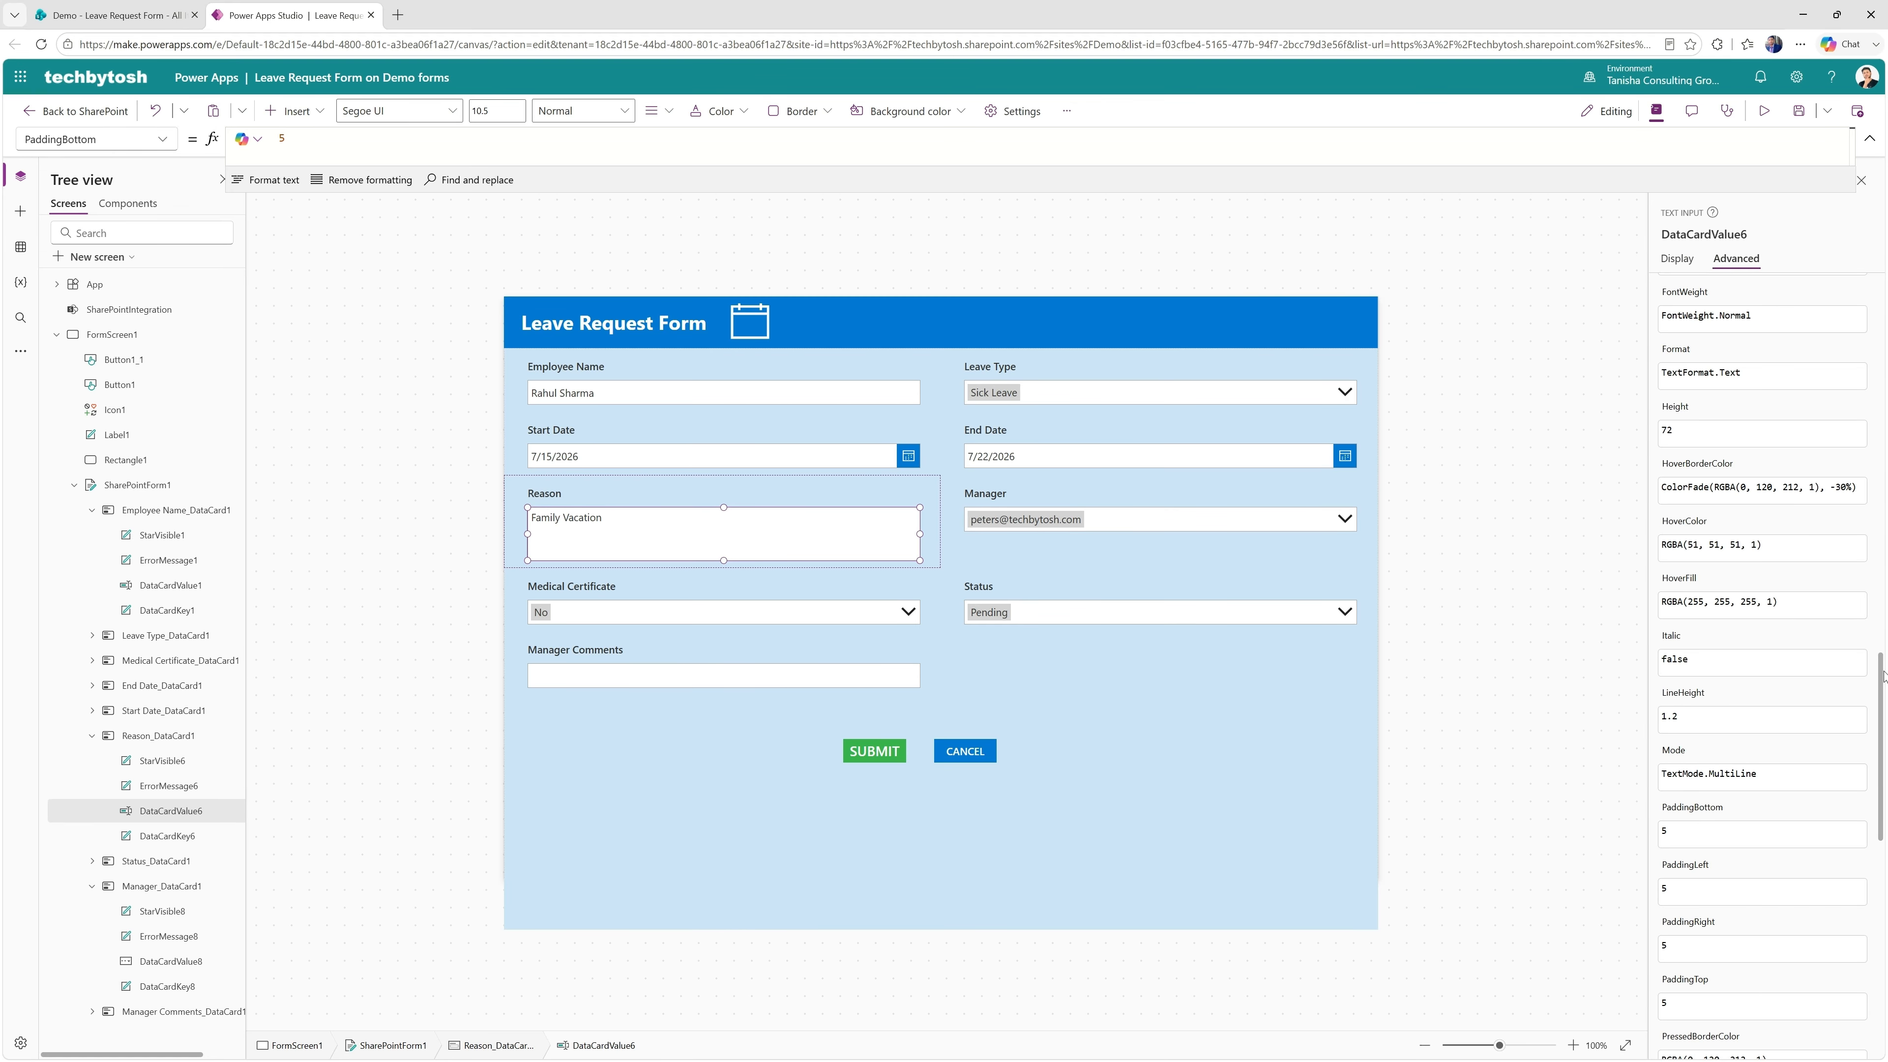
{"action": "left_click_drag", "start_coordinate": [1880, 681], "coordinate": [1876, 740]}
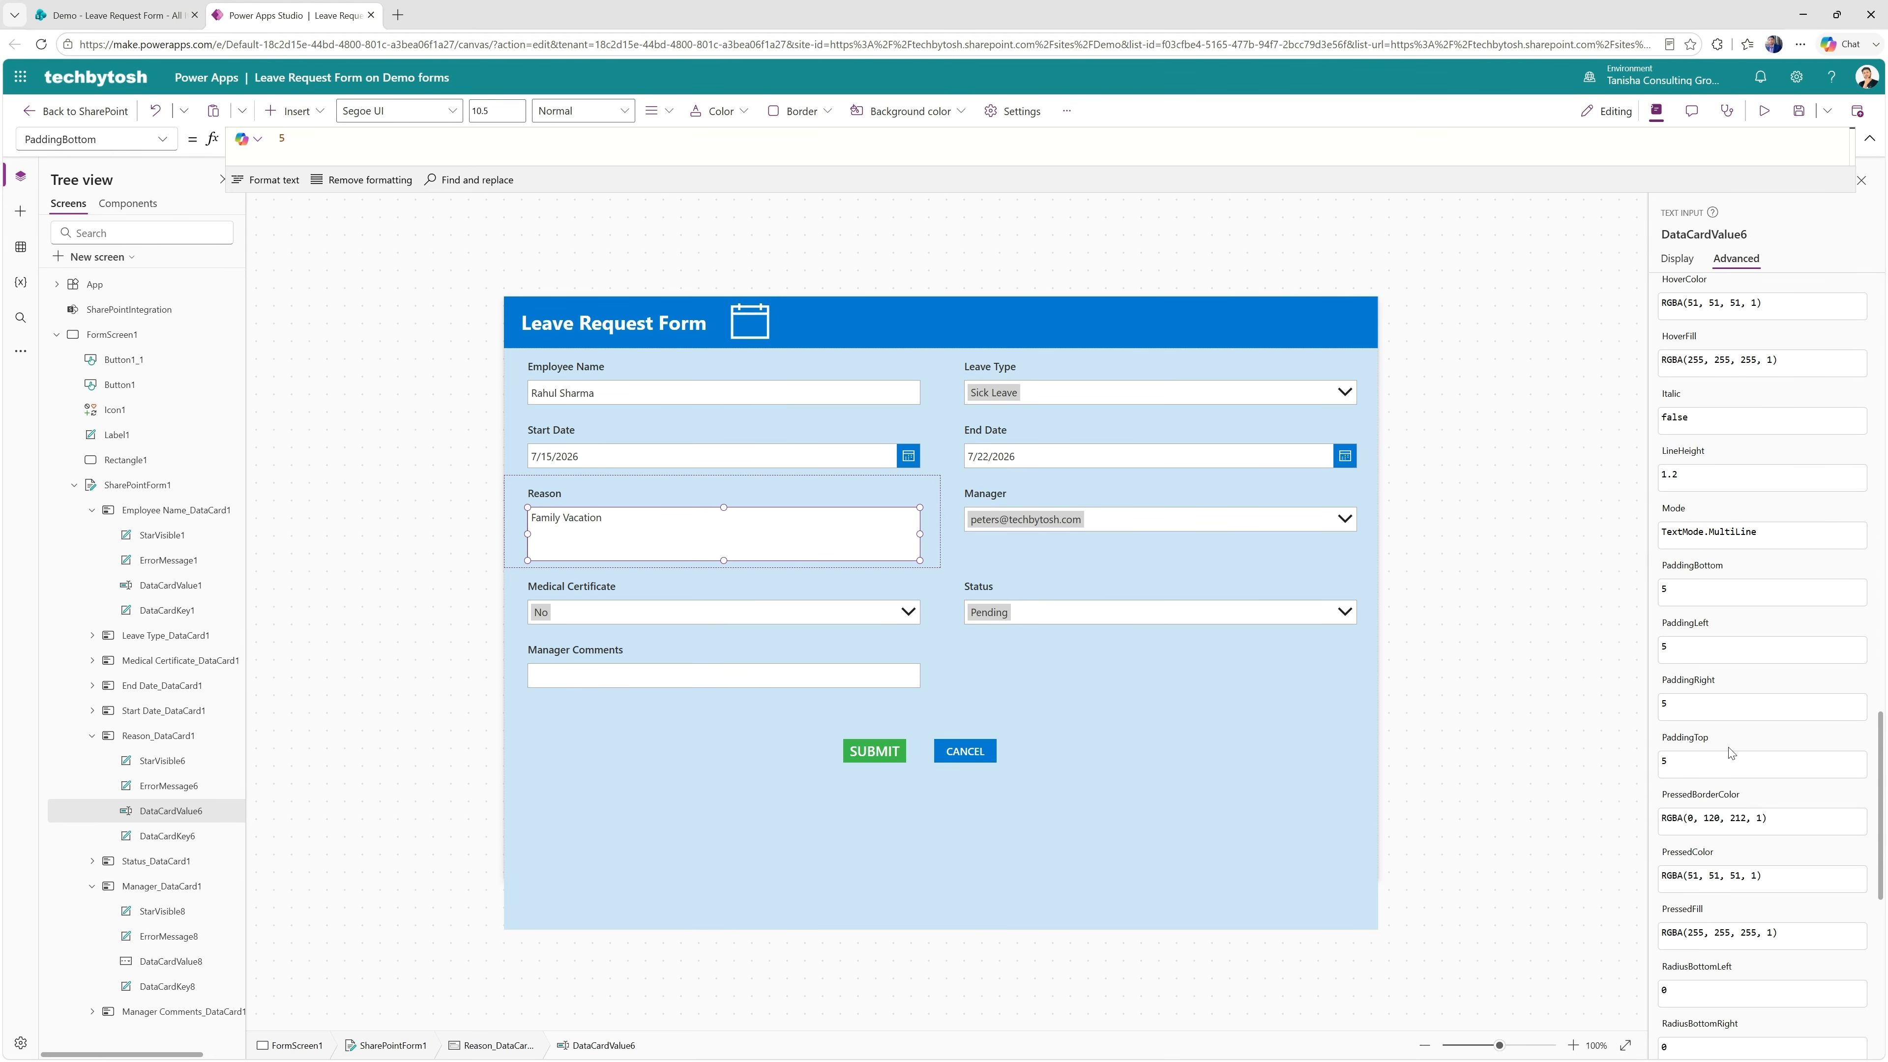
Change the Manager Comments input's Mode to TextMode.MultiLine via autocomplete
{"action": "left_click", "coordinate": [614, 677]}
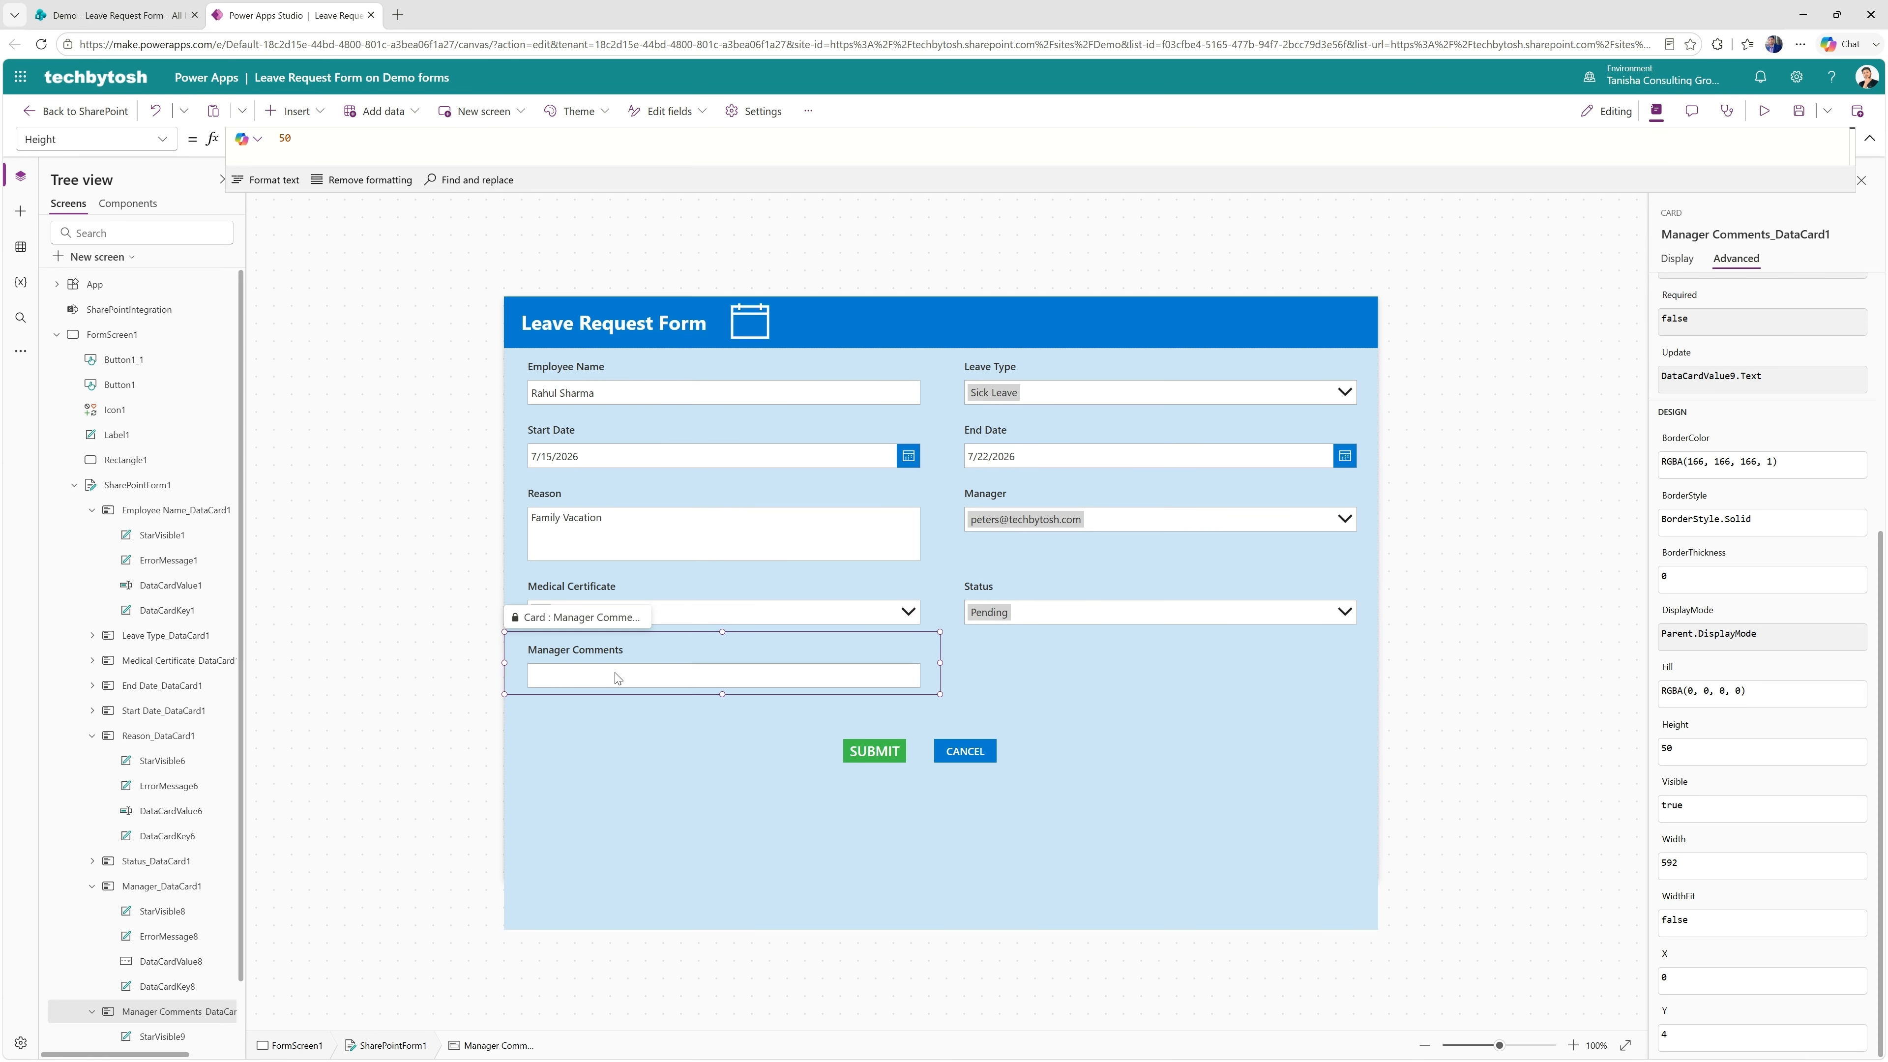
{"action": "left_click", "coordinate": [614, 678]}
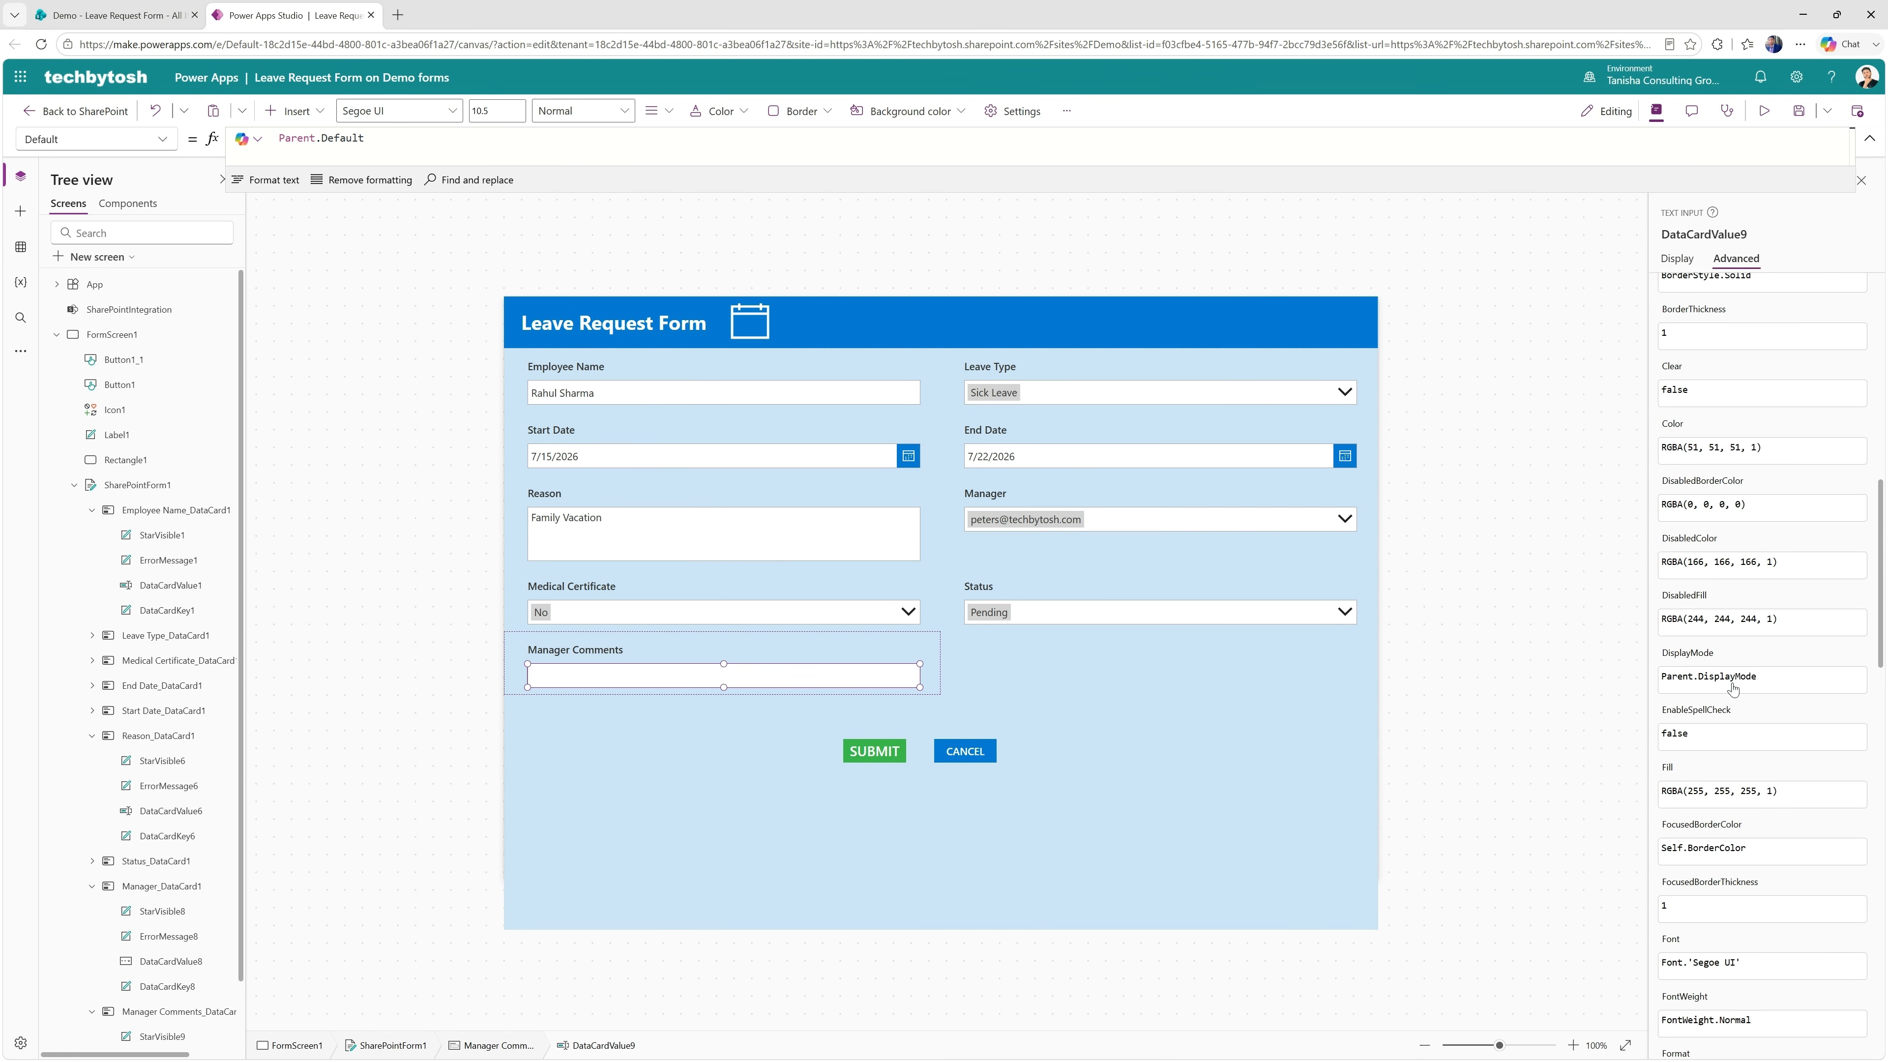
{"action": "scroll", "coordinate": [1733, 688], "scroll_direction": "down", "scroll_amount": 3}
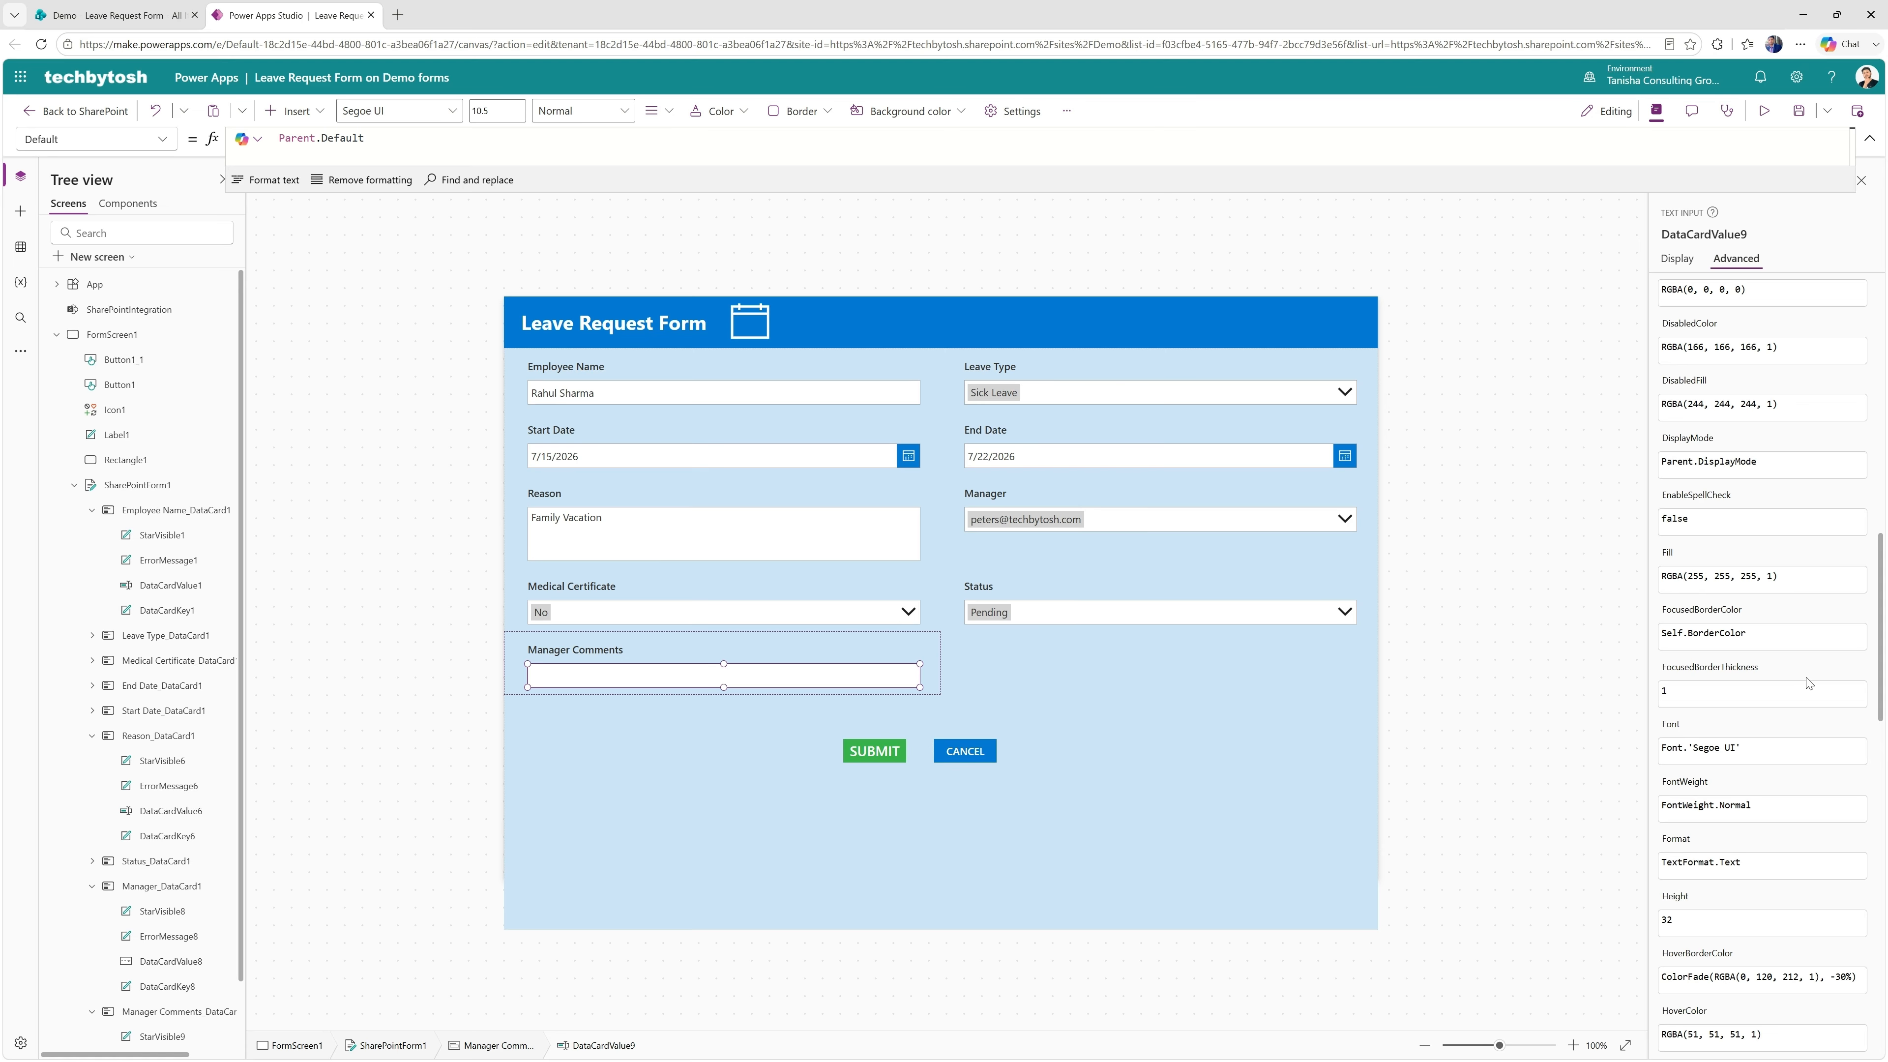
{"action": "scroll", "coordinate": [1808, 683], "scroll_direction": "down", "scroll_amount": 8}
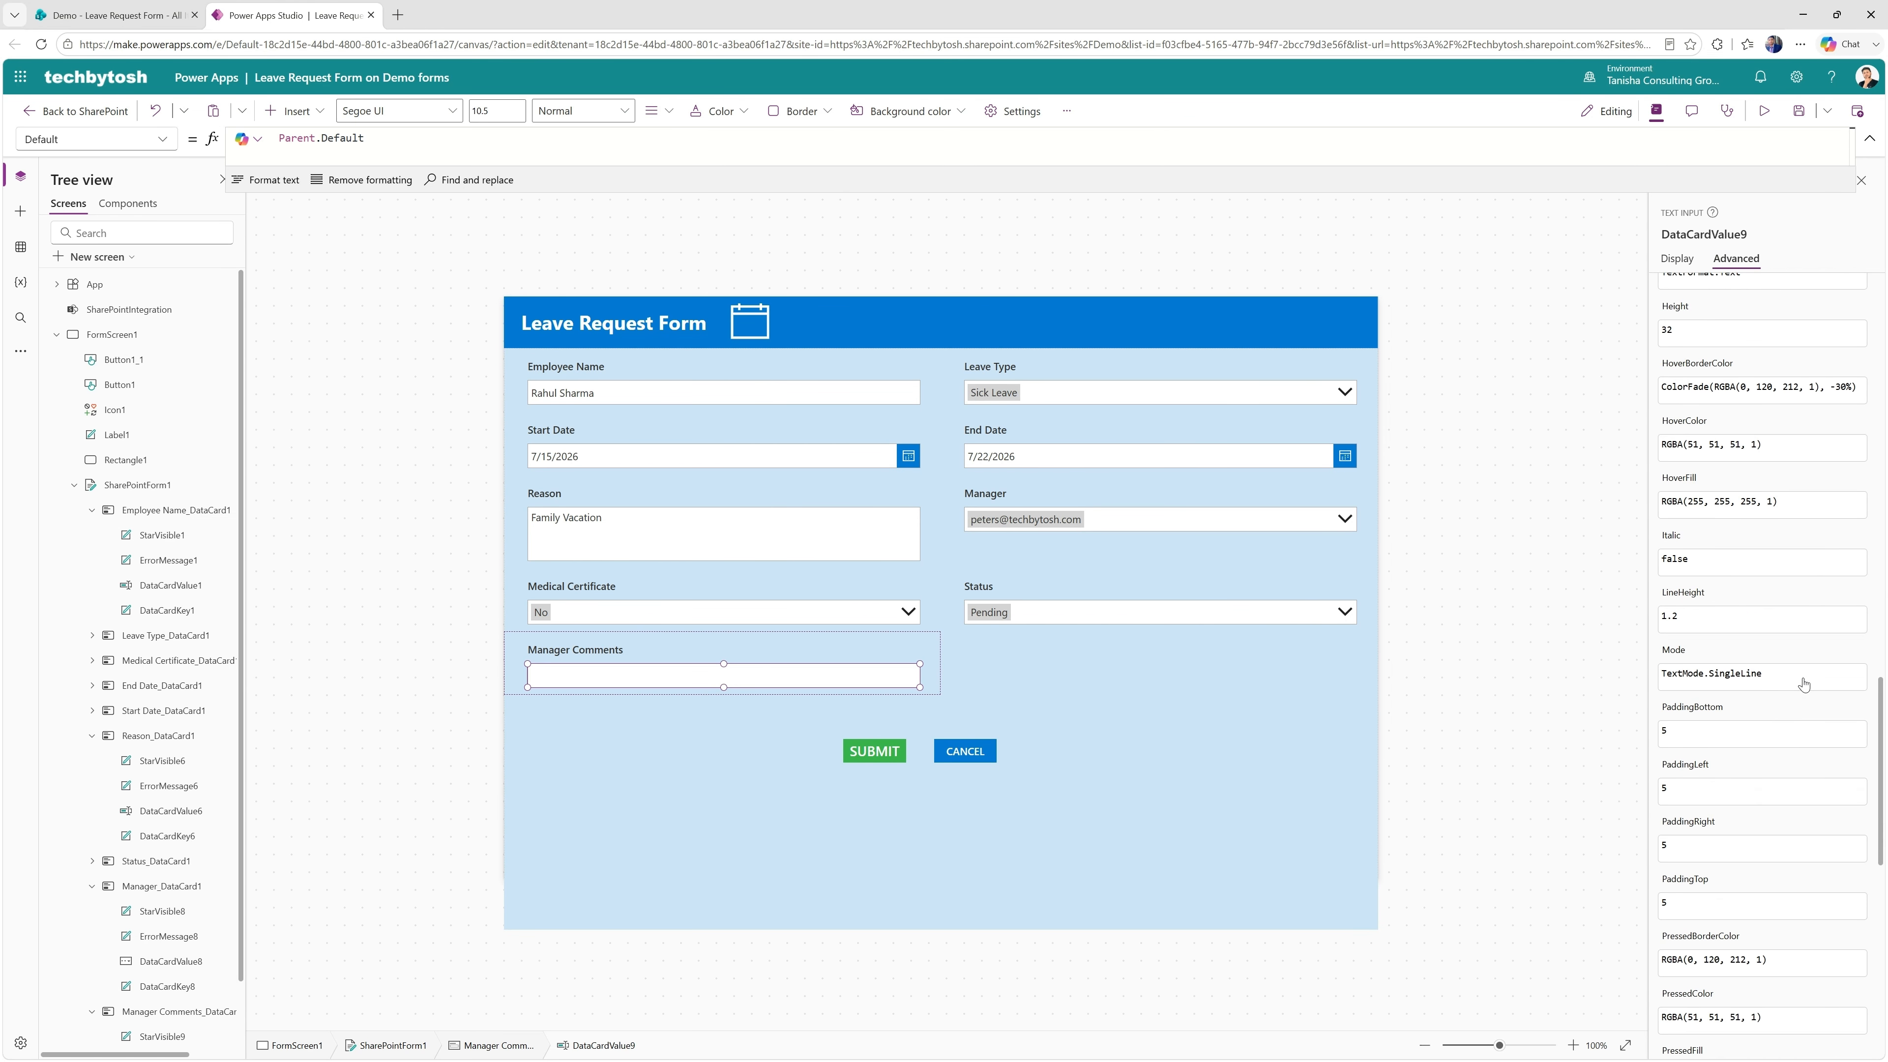
{"action": "left_click", "coordinate": [1729, 677]}
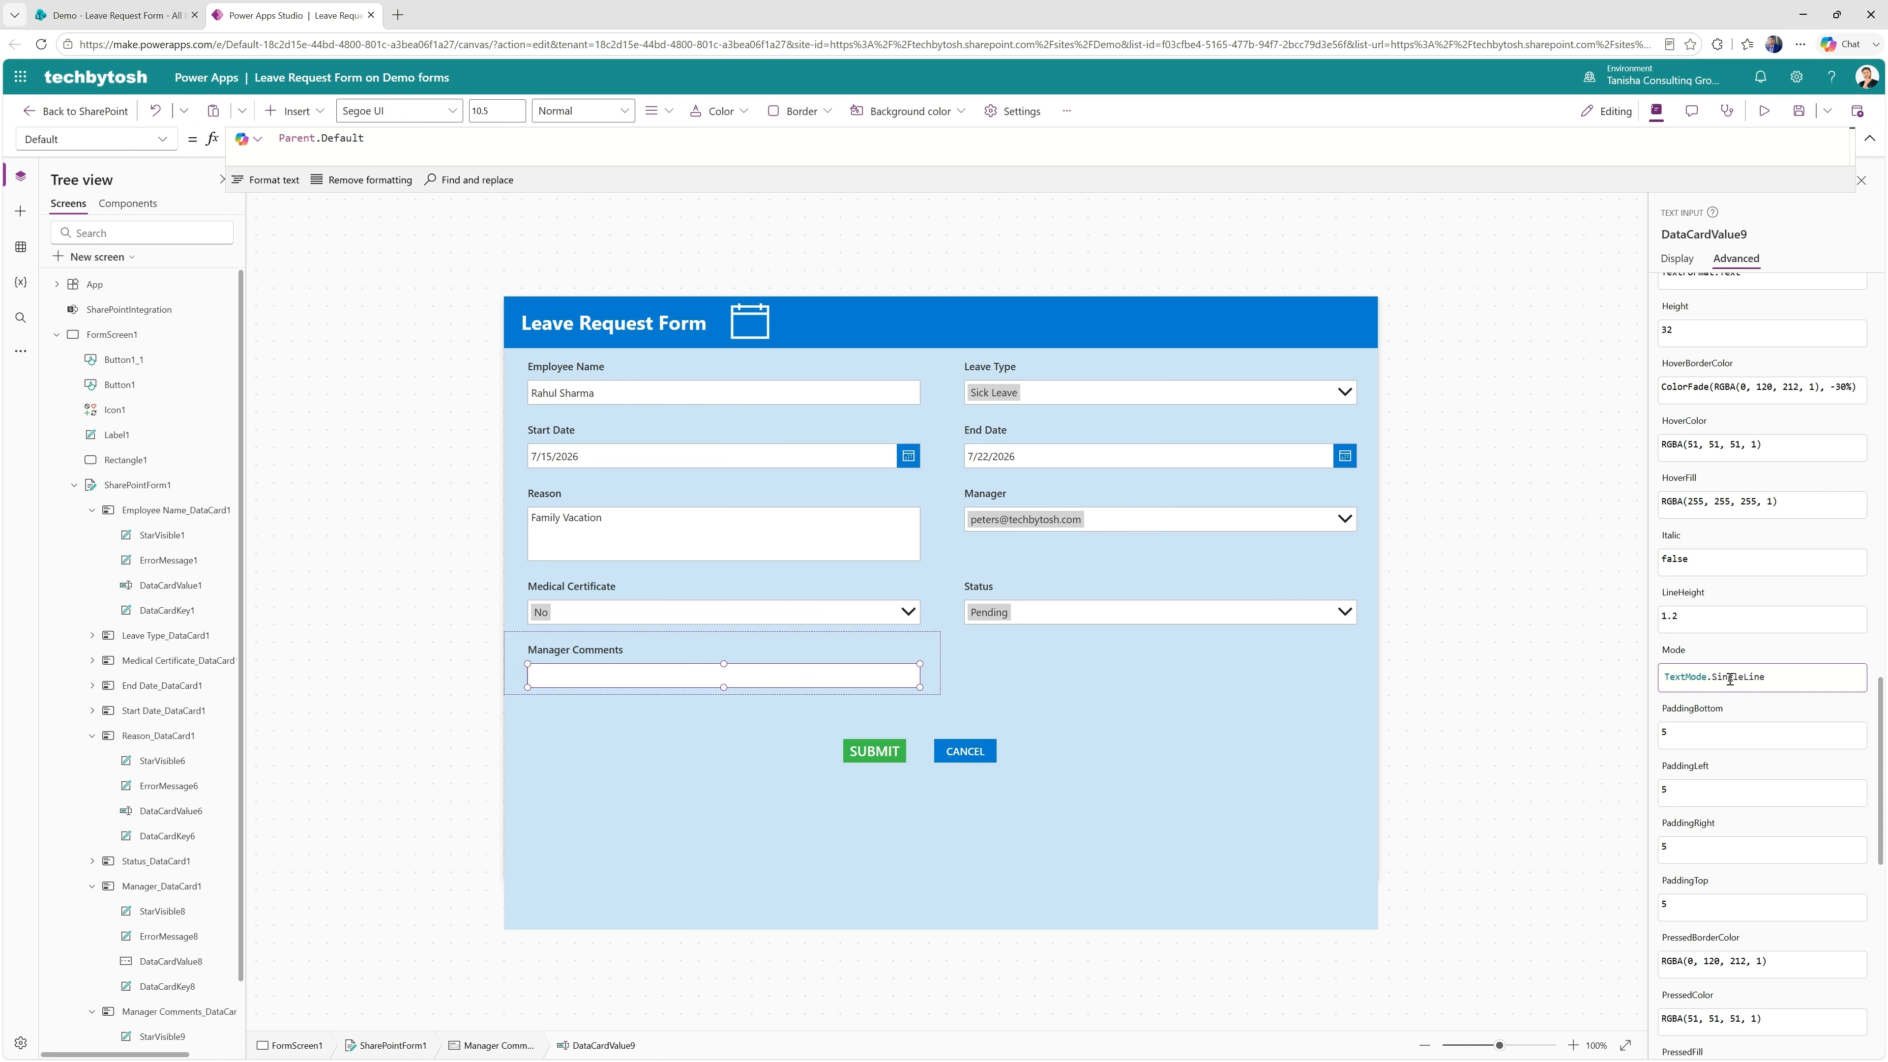
{"action": "double_click", "coordinate": [1729, 678]}
{"action": "type", "text": "Mu"}
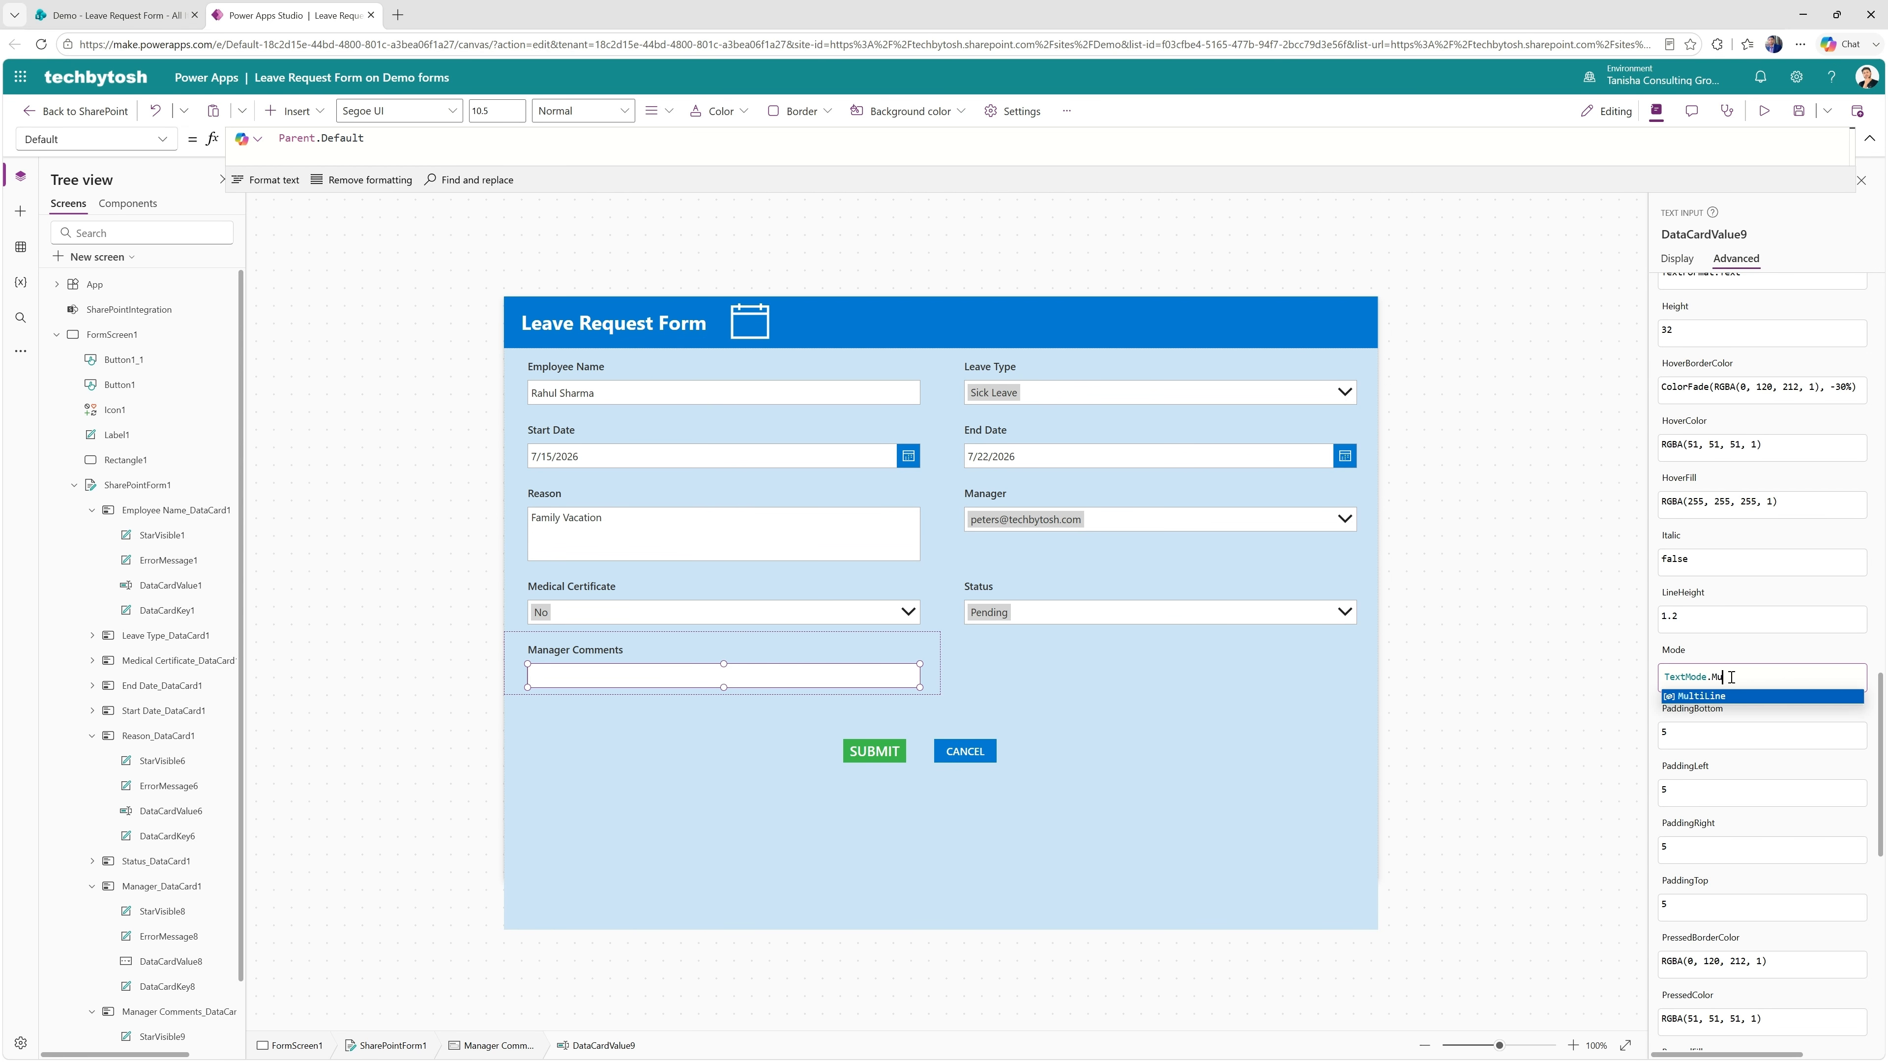
{"action": "left_click", "coordinate": [1709, 698]}
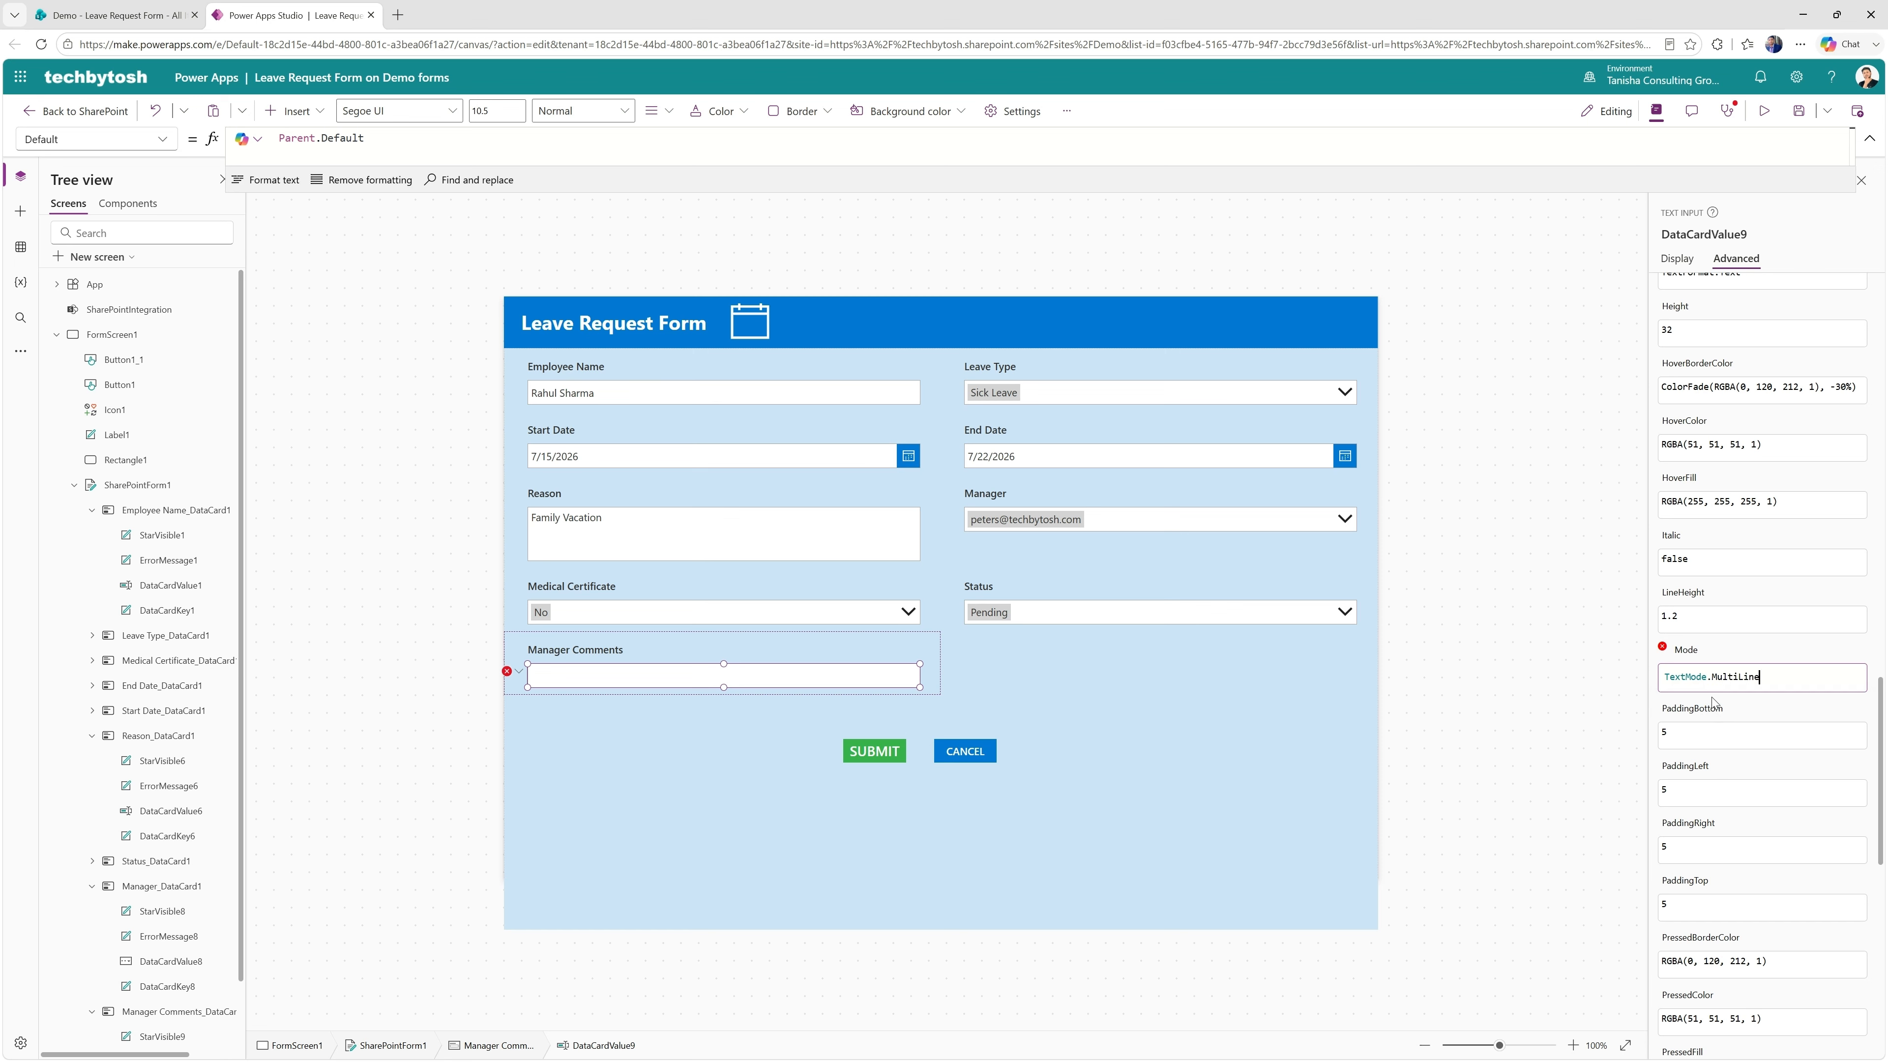
{"action": "left_click", "coordinate": [1410, 740]}
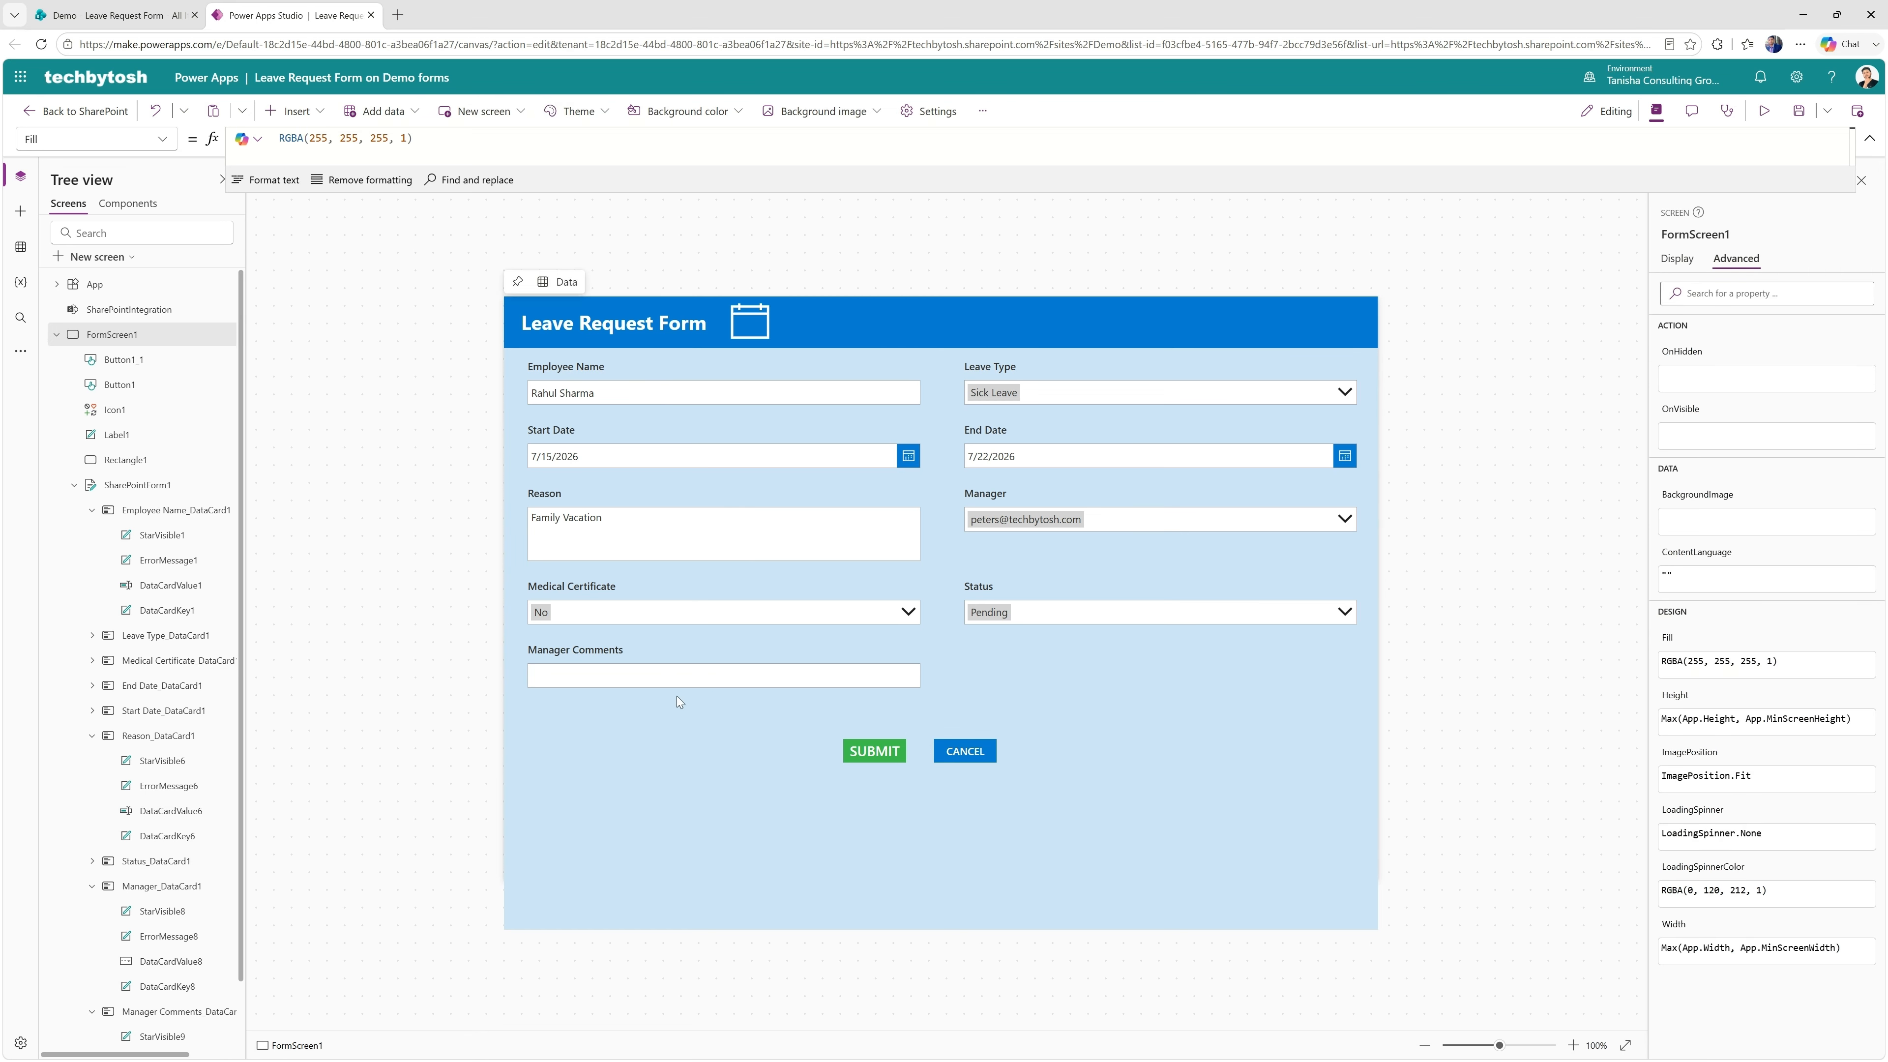
Drag the Manager Comments box's bottom handle down to match the taller Reason box
{"action": "left_click", "coordinate": [681, 677]}
{"action": "left_click", "coordinate": [686, 677]}
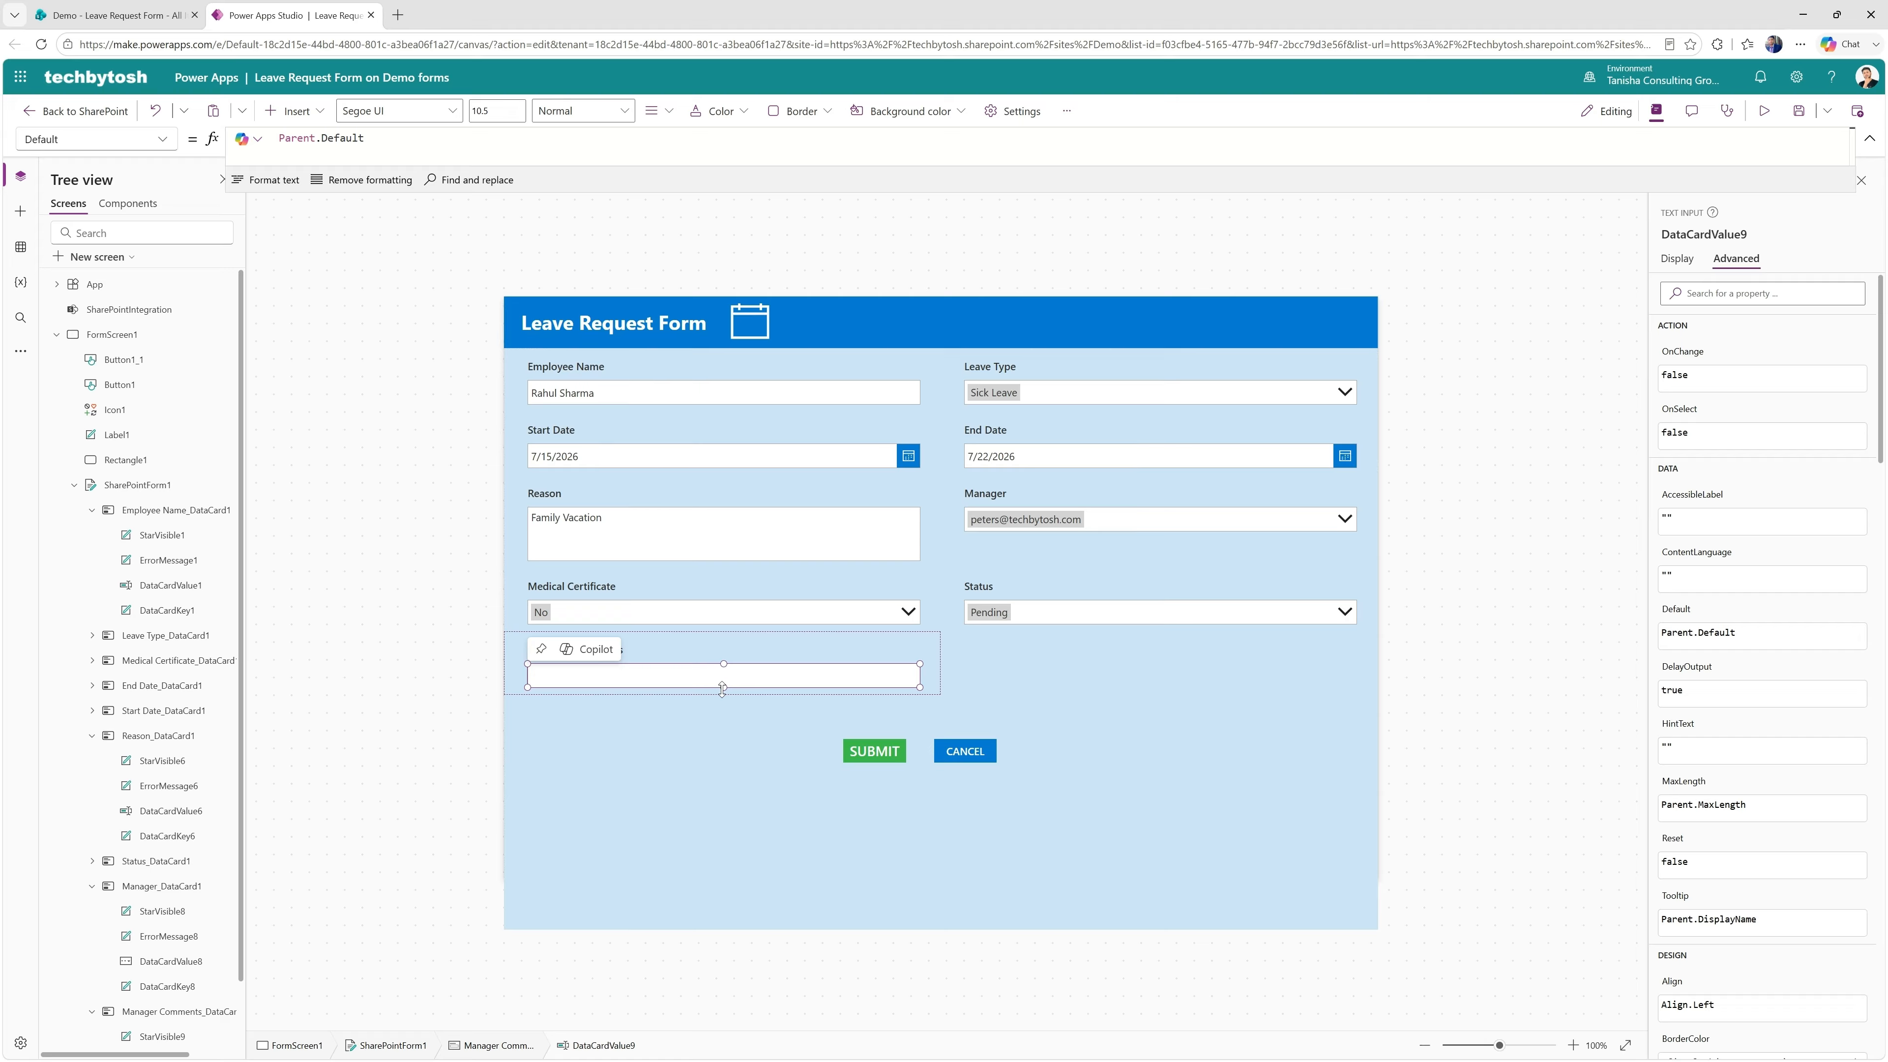
{"action": "left_click_drag", "start_coordinate": [723, 687], "coordinate": [722, 702]}
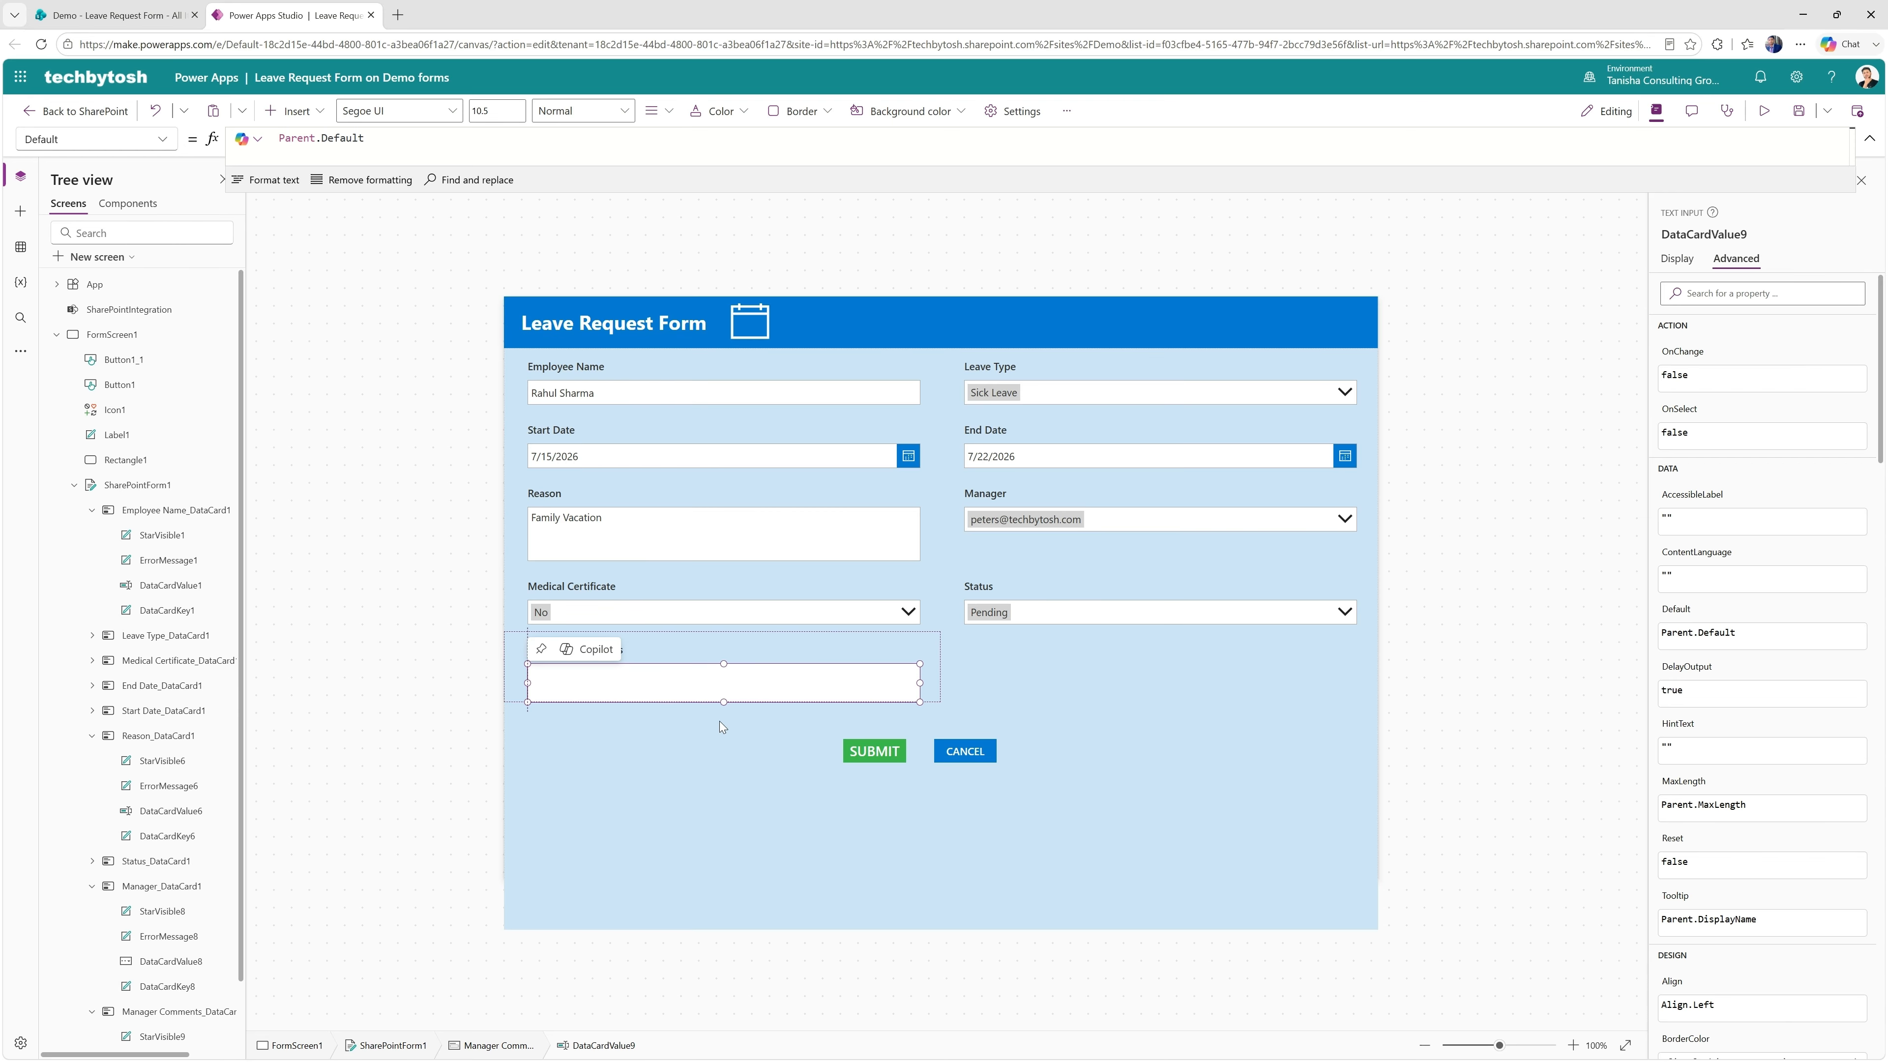
{"action": "left_click", "coordinate": [710, 646]}
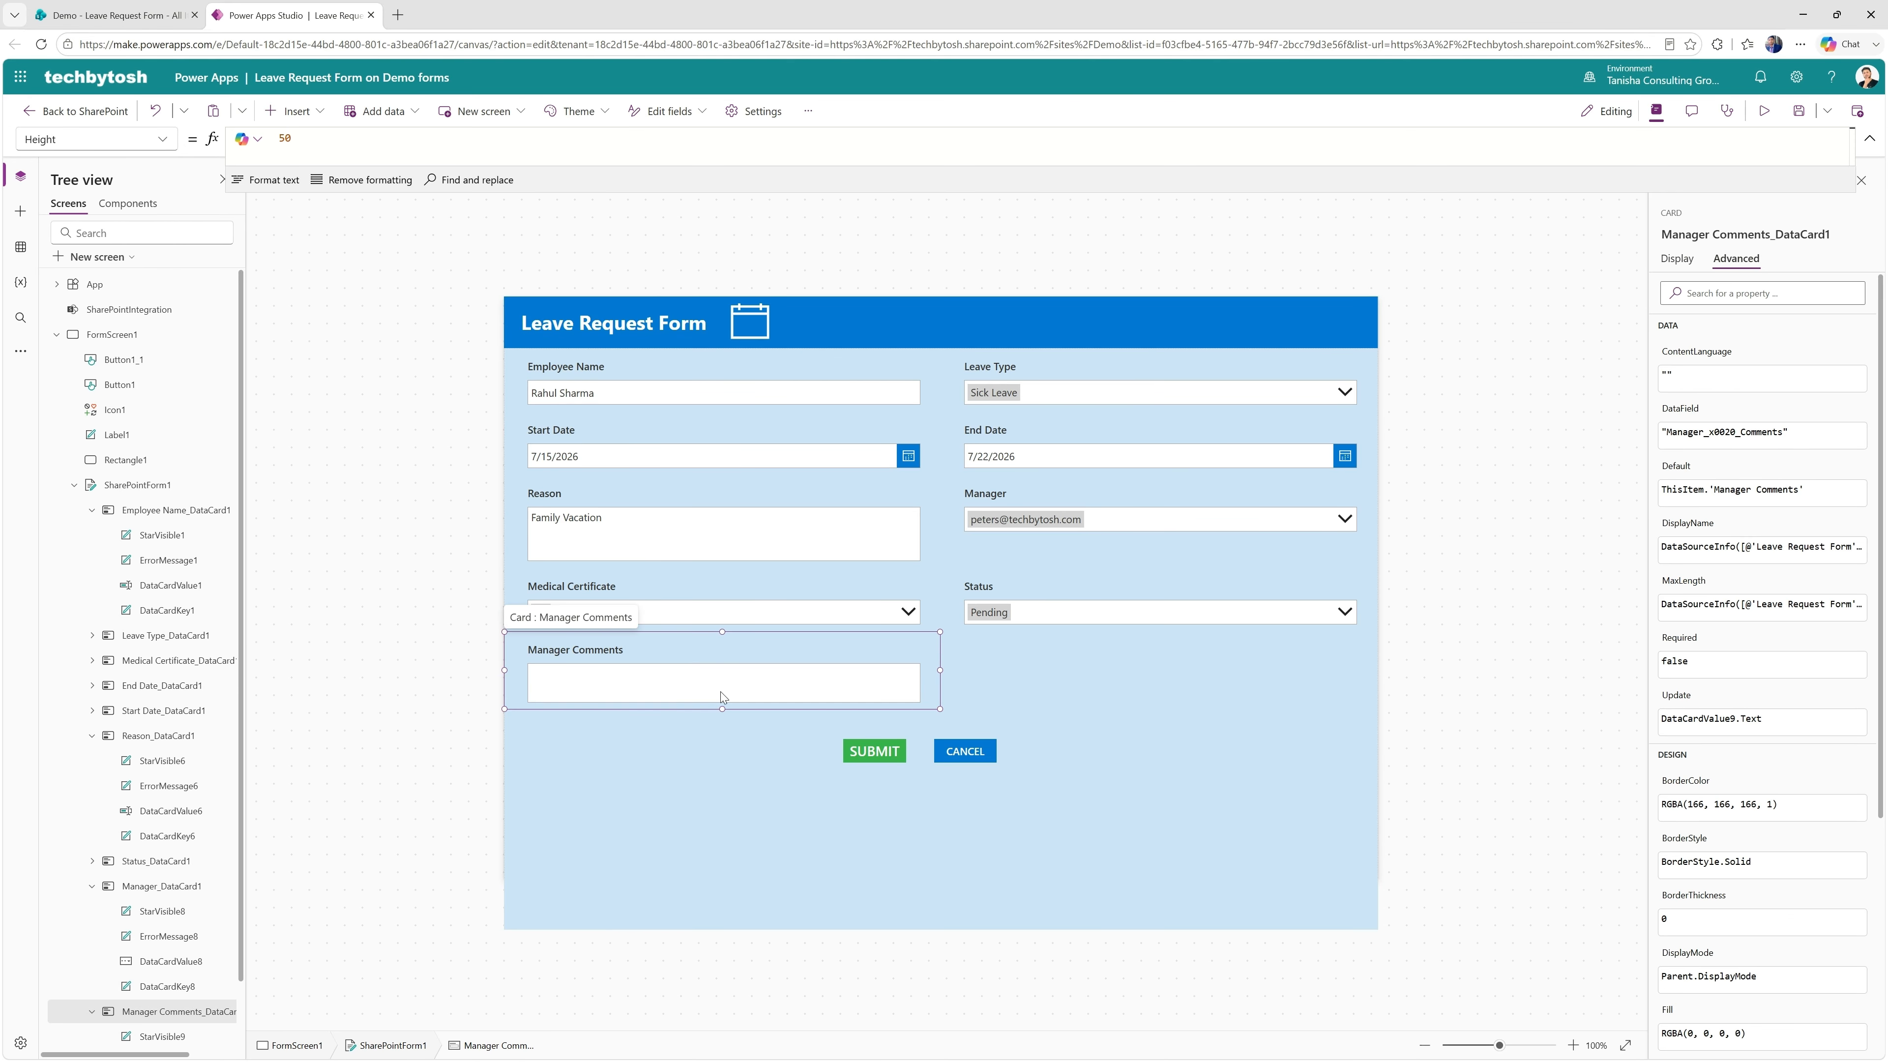
{"action": "left_click", "coordinate": [719, 703]}
{"action": "left_click_drag", "start_coordinate": [719, 703], "coordinate": [719, 718]}
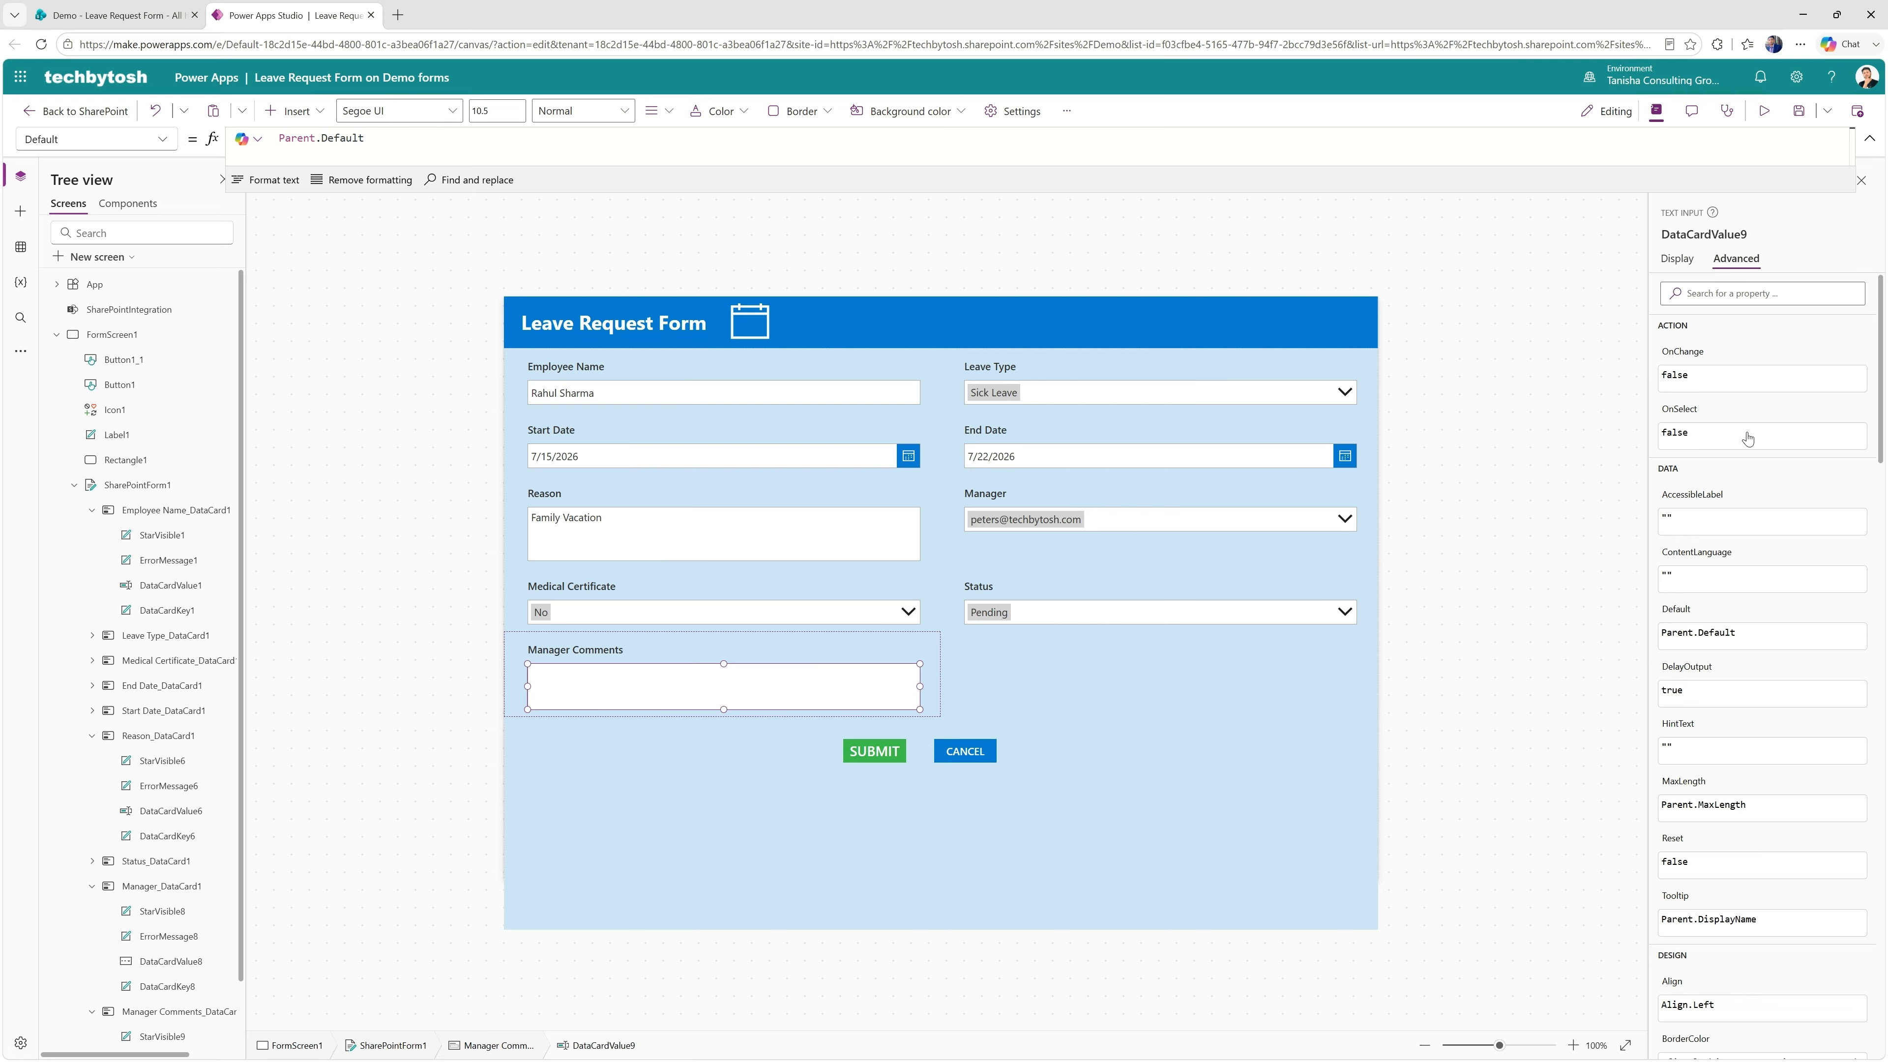
Change the Manager Comments box's Height from 62 to 60
{"action": "left_click", "coordinate": [1740, 295]}
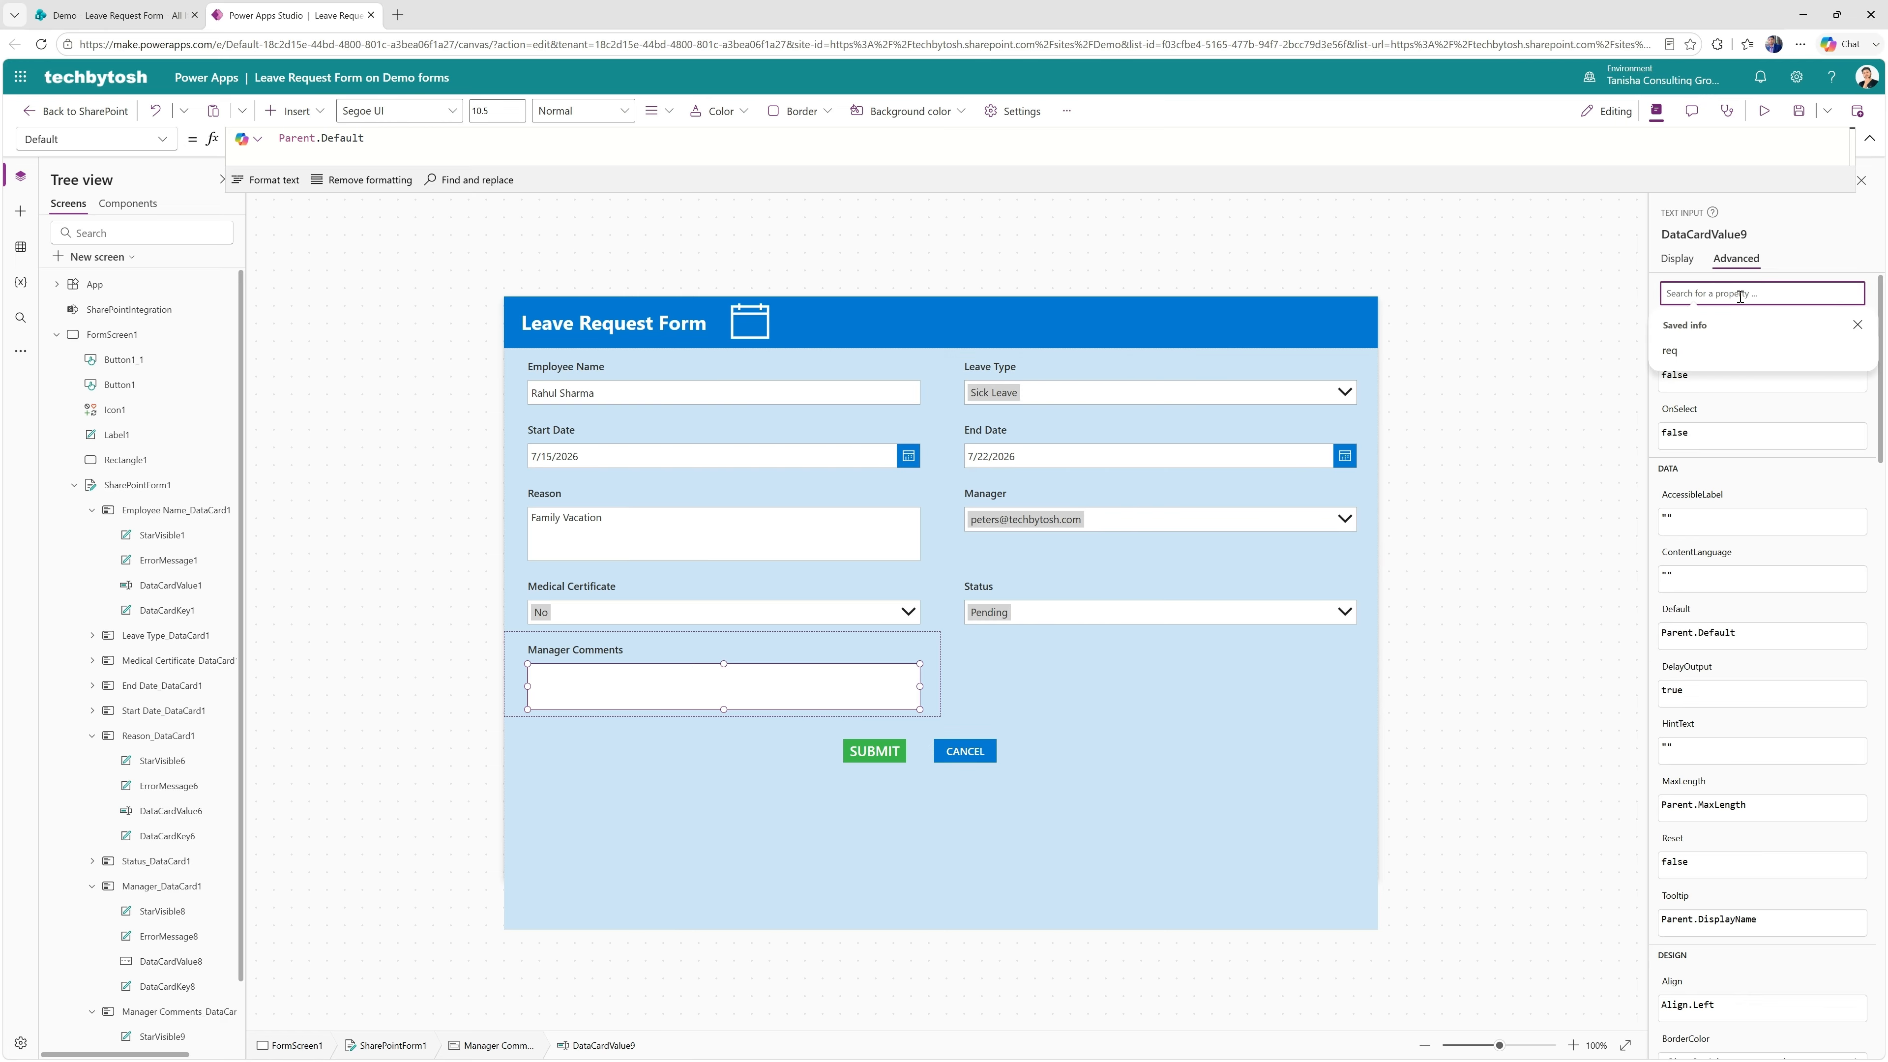
{"action": "type", "text": "heigh"}
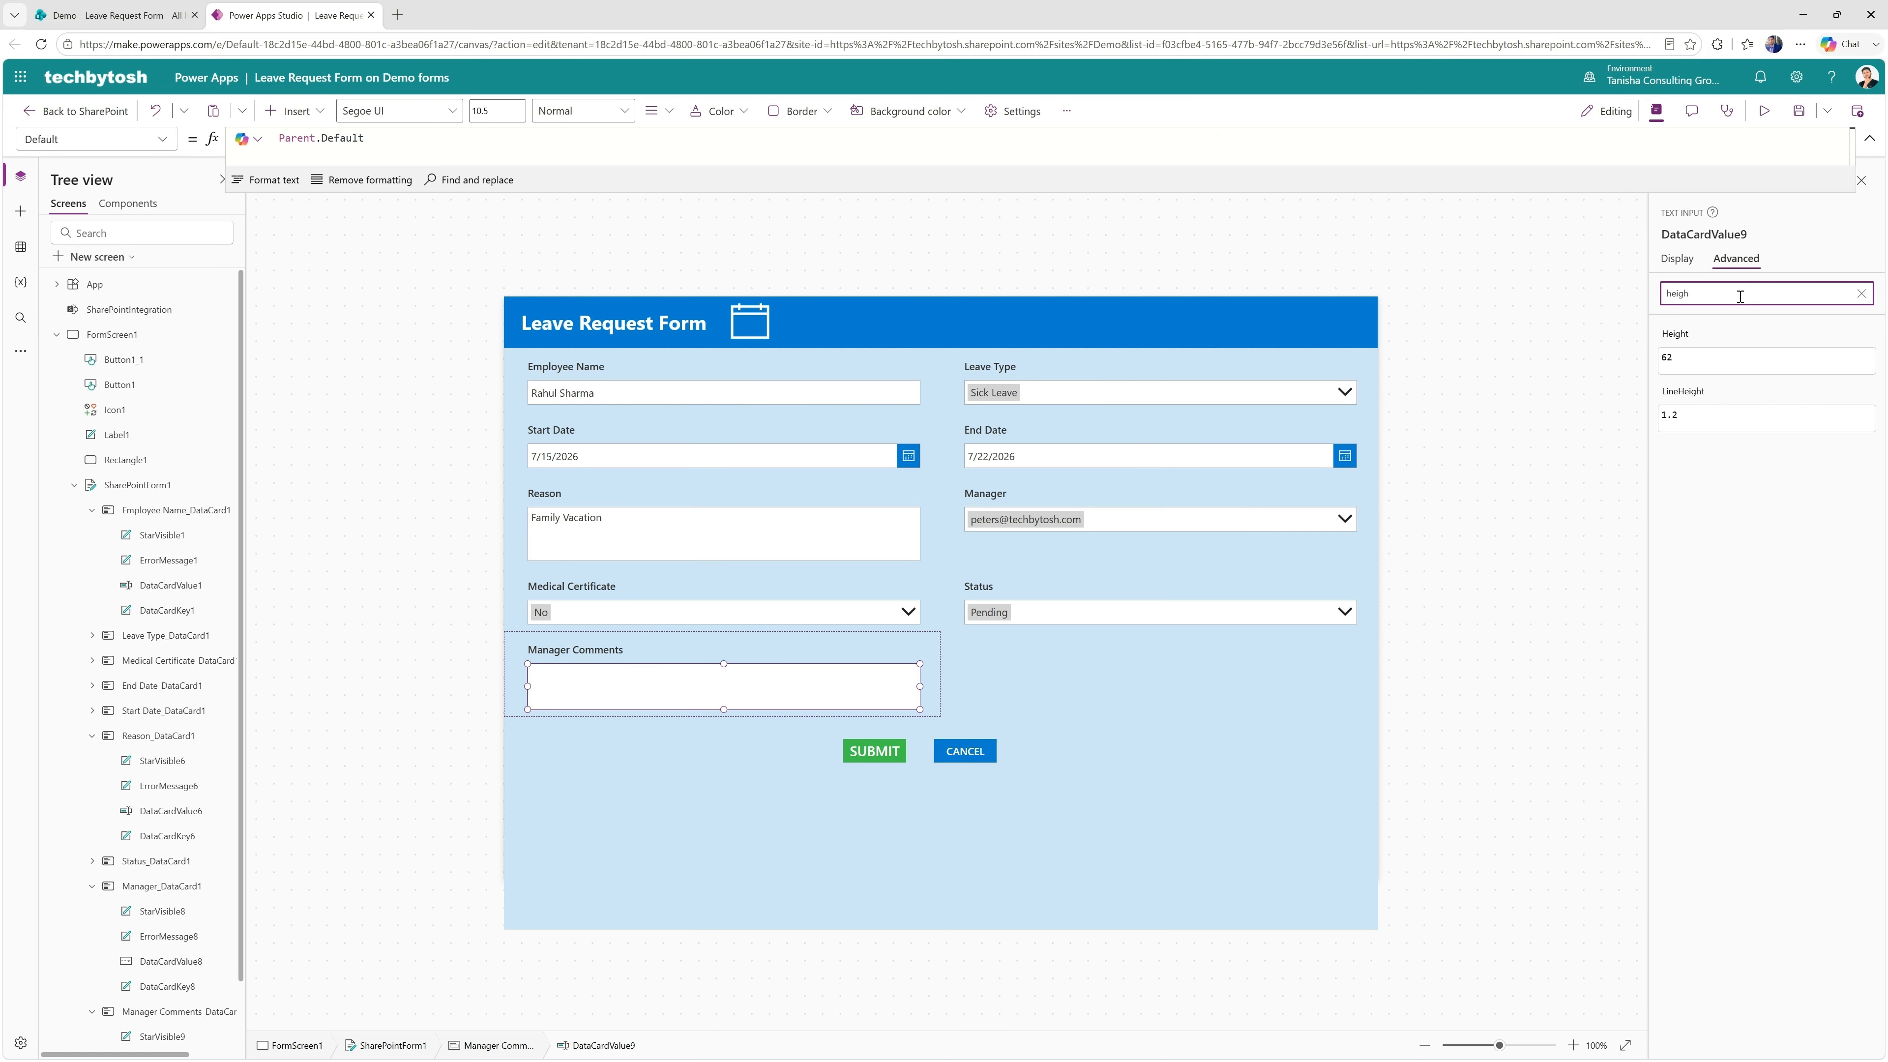
{"action": "left_click", "coordinate": [1684, 360]}
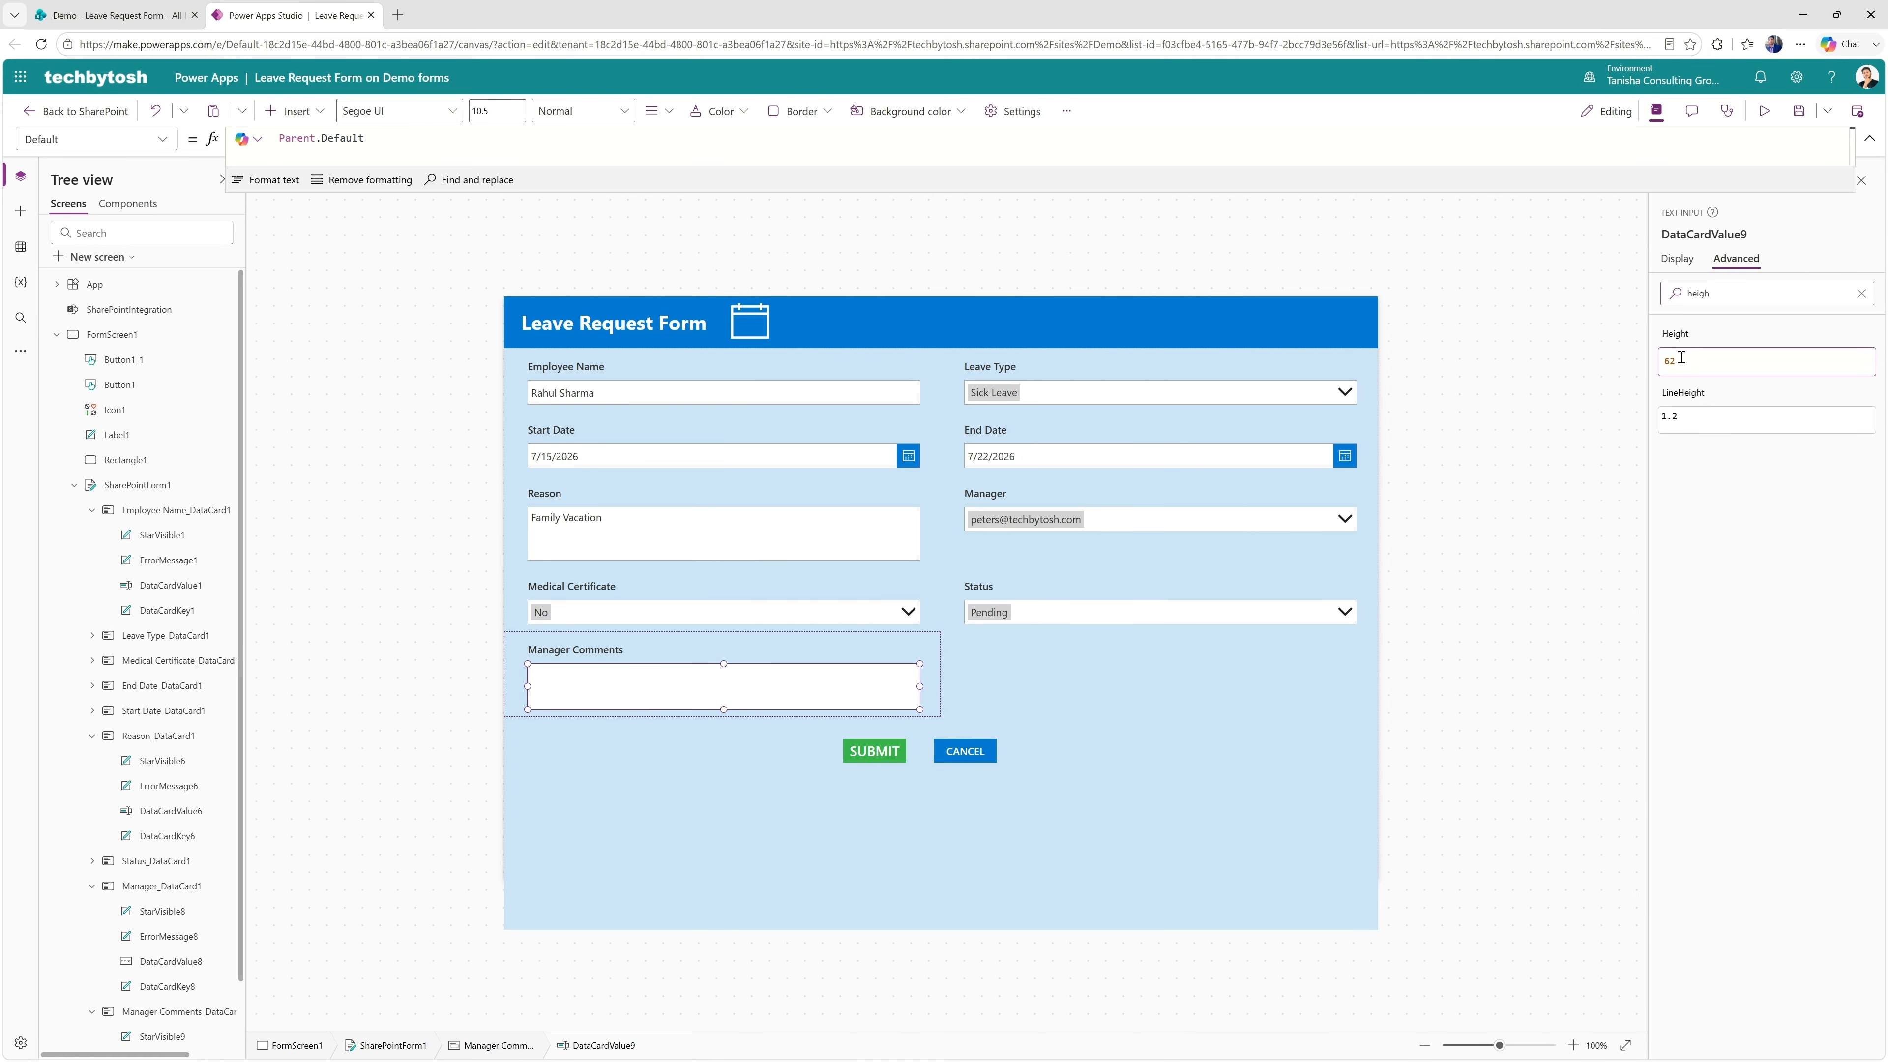
{"action": "left_click_drag", "start_coordinate": [1684, 361], "coordinate": [1631, 366]}
{"action": "type", "text": "60"}
{"action": "key", "text": "Return"}
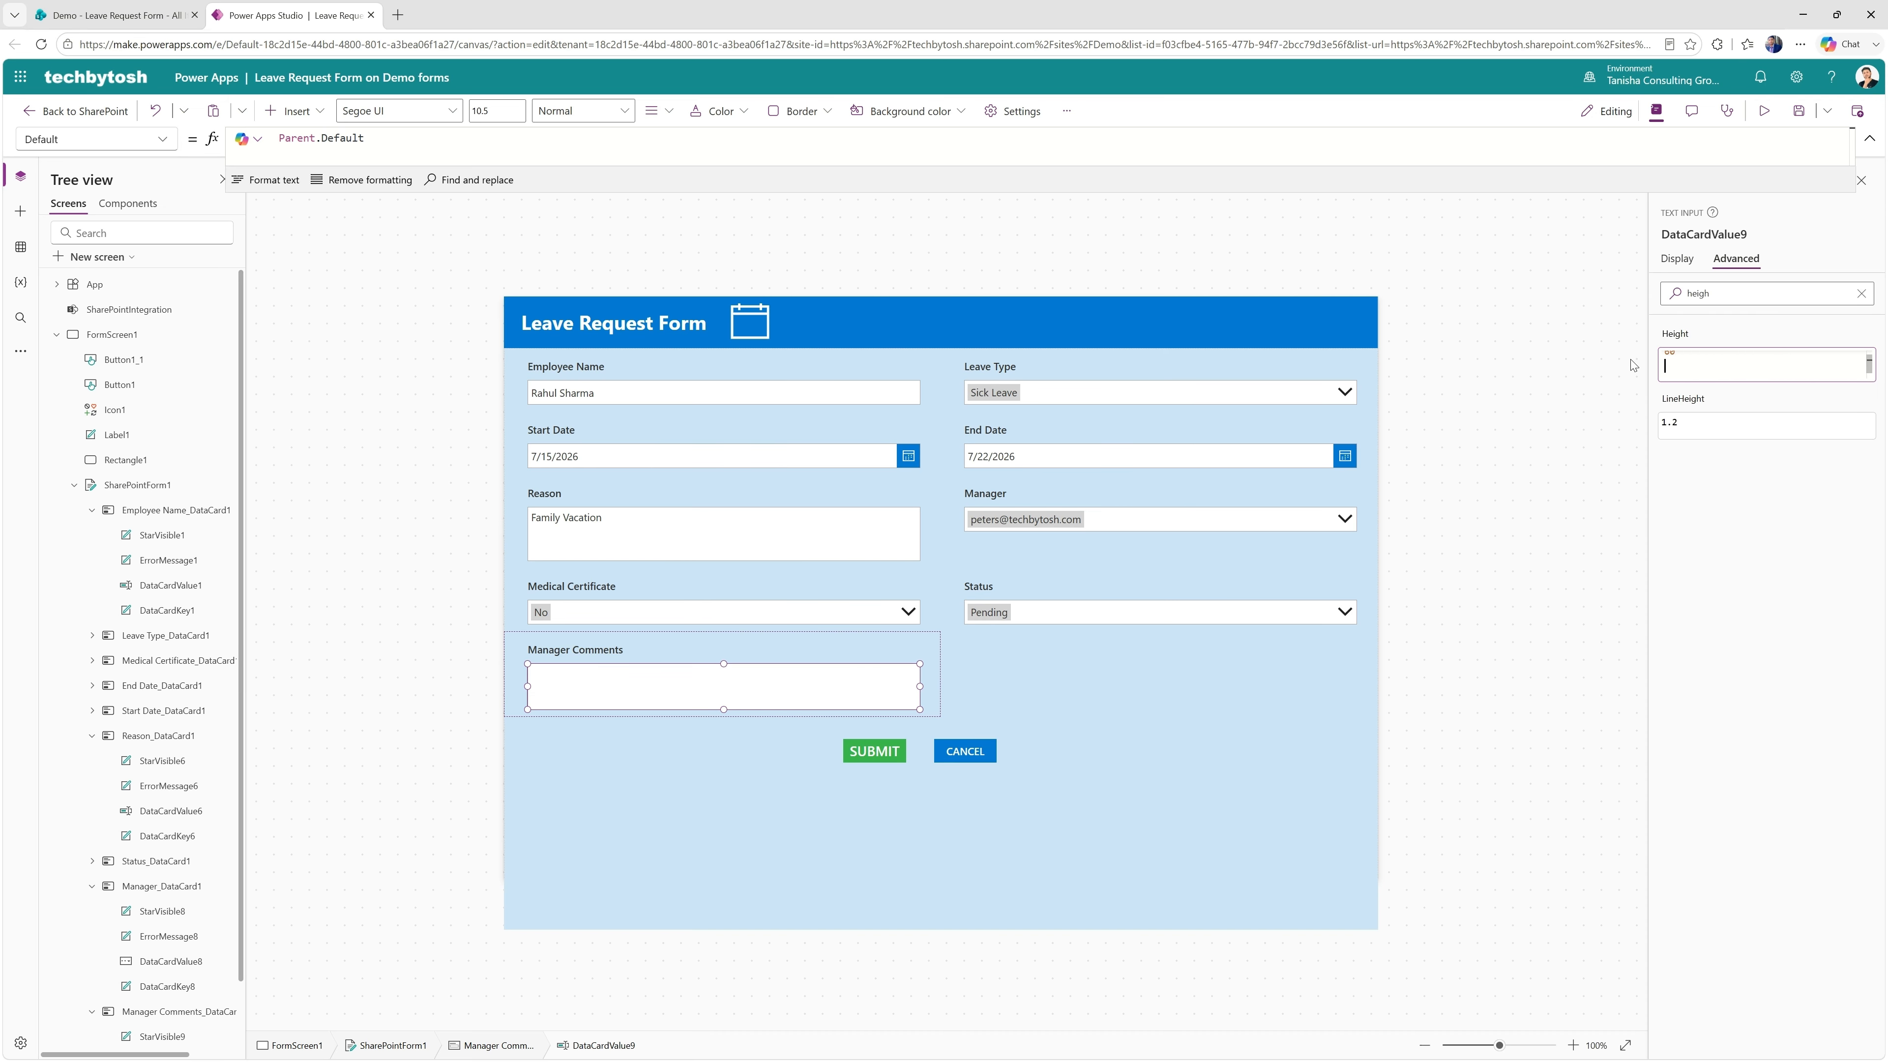
Set the Reason box's Height from 72 to 60, then deselect it
{"action": "left_click", "coordinate": [637, 531]}
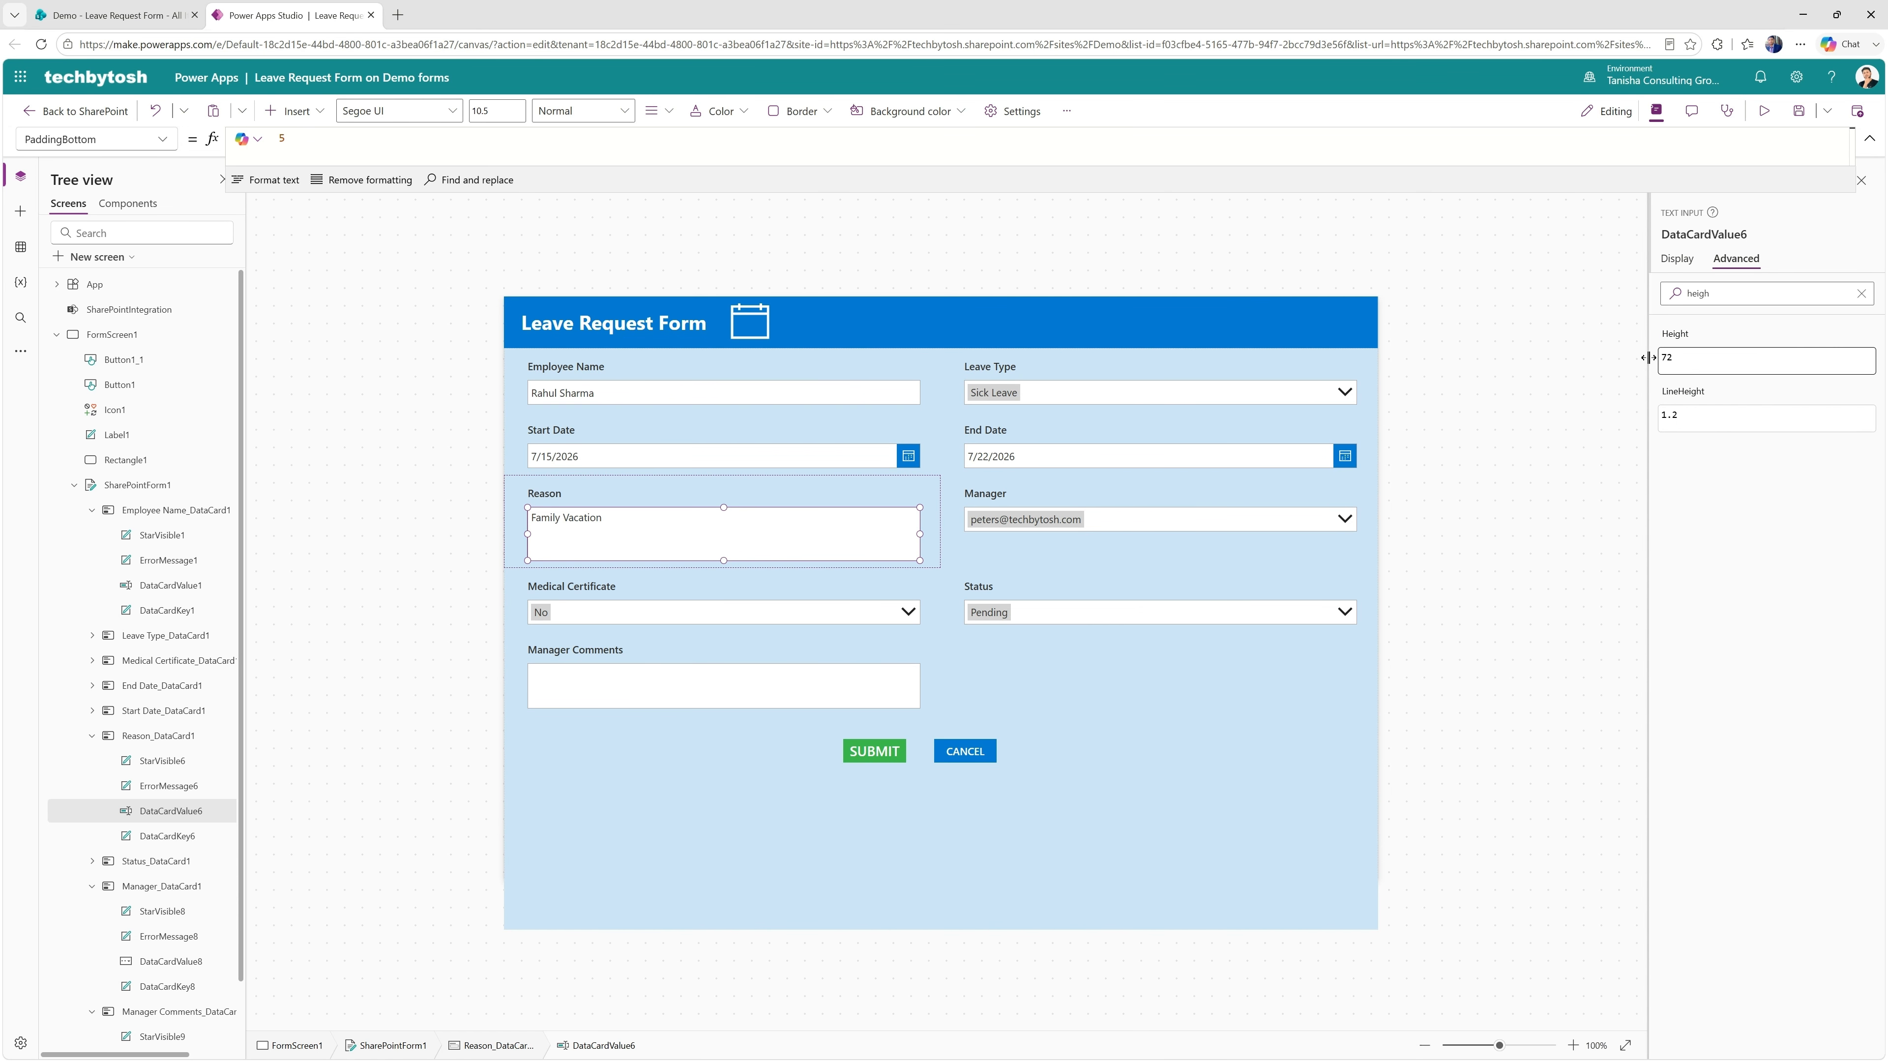
{"action": "double_click", "coordinate": [1673, 359]}
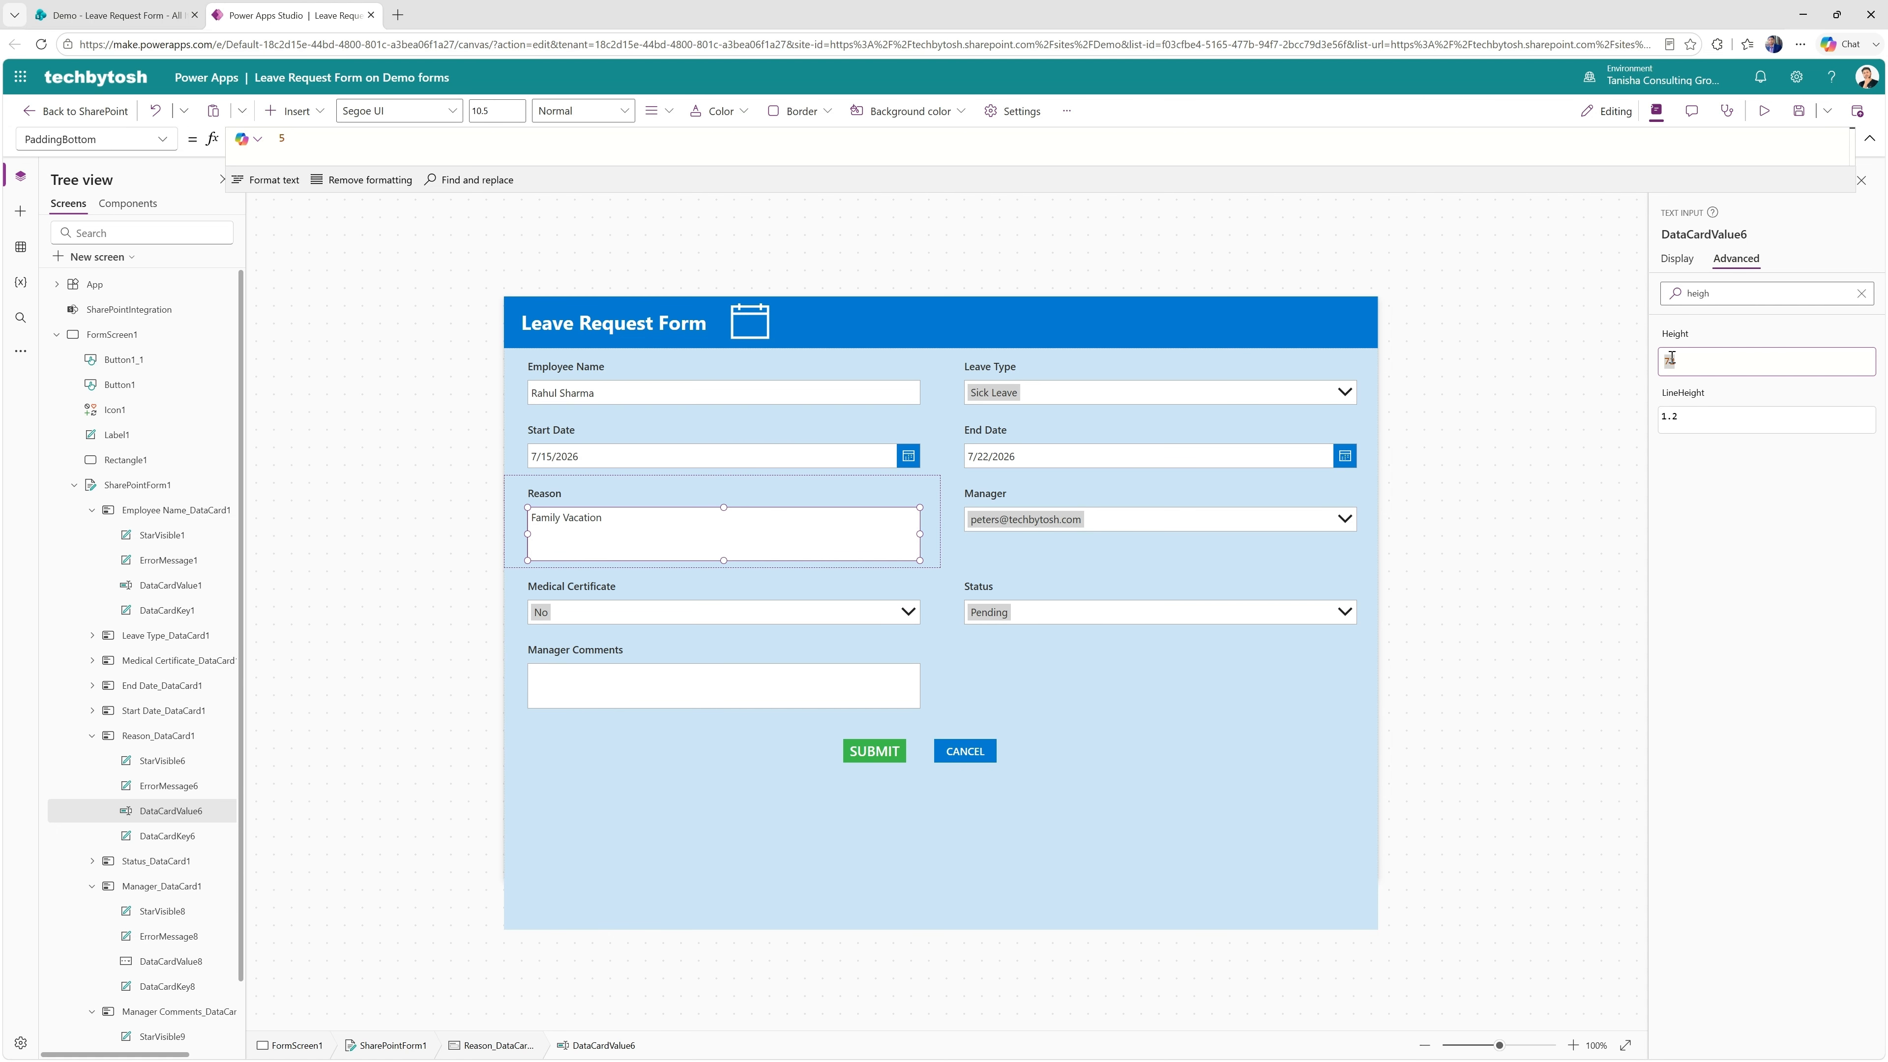
{"action": "type", "text": "60"}
{"action": "key", "text": "Return"}
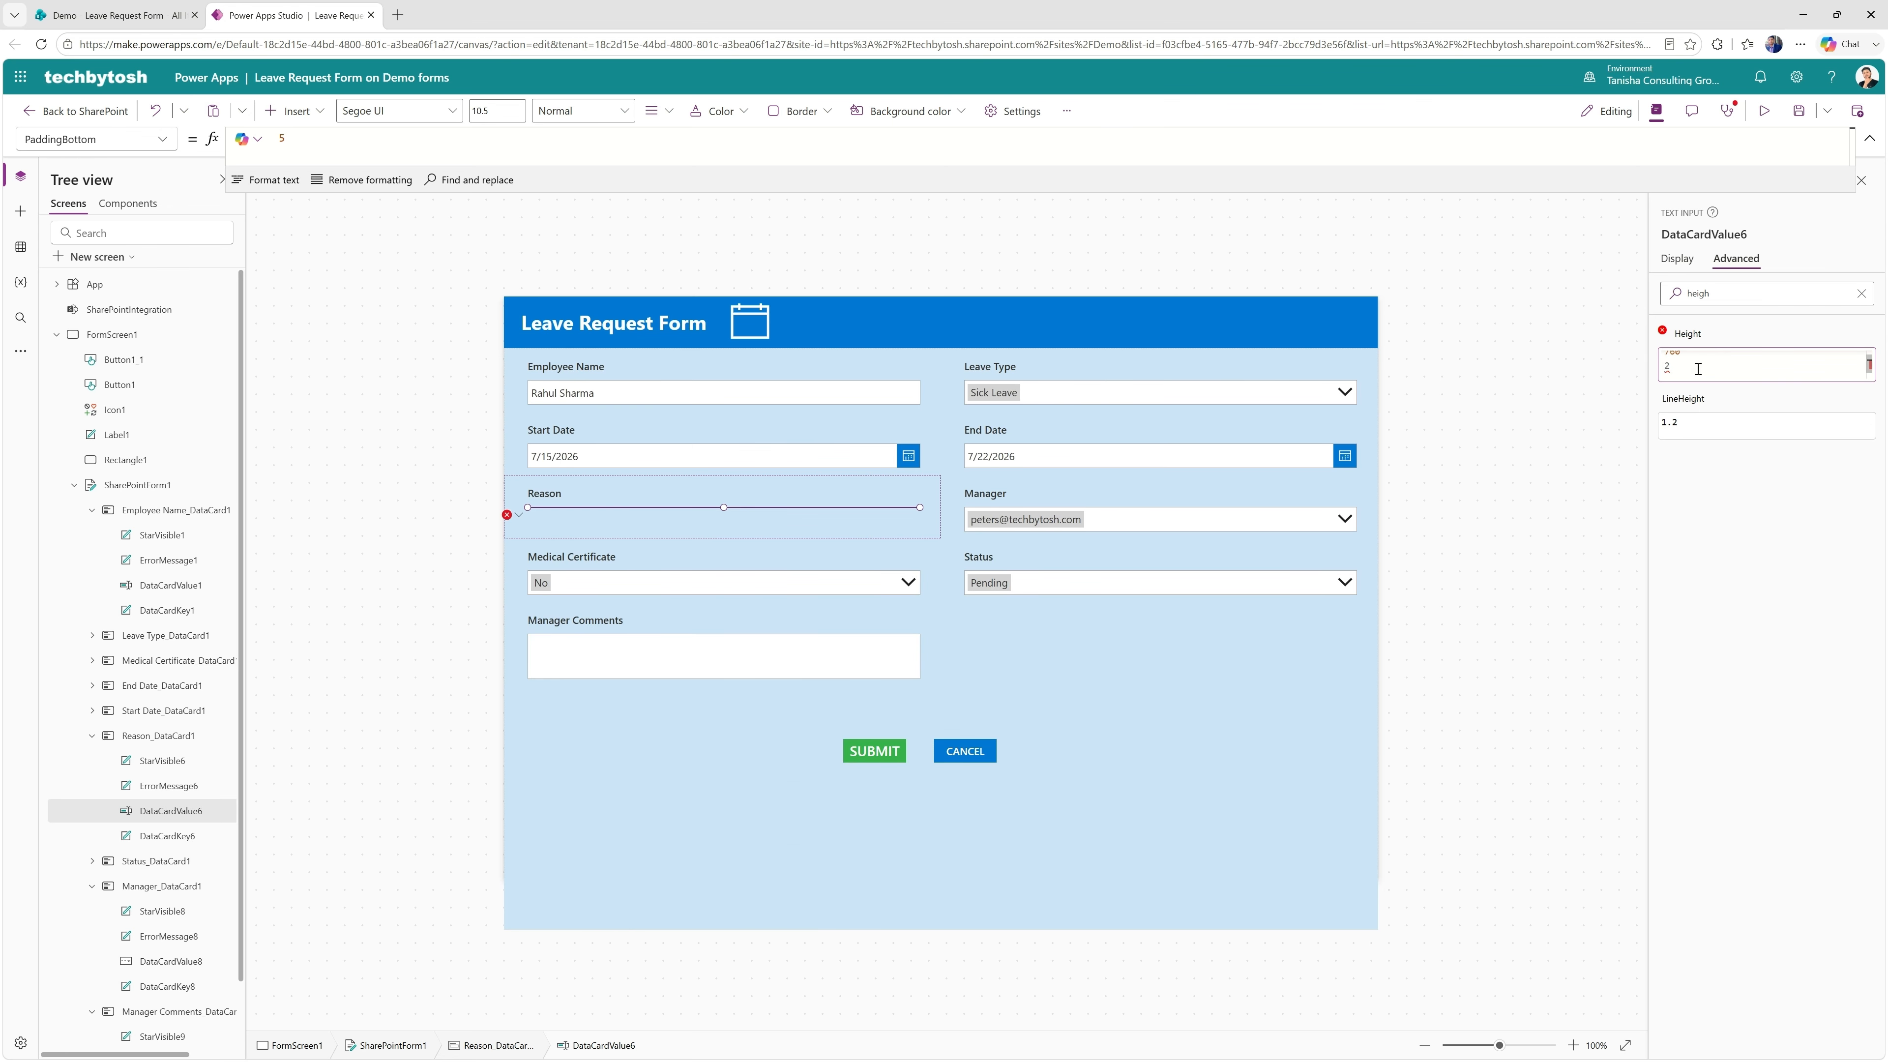
{"action": "key", "text": "BackSpace"}
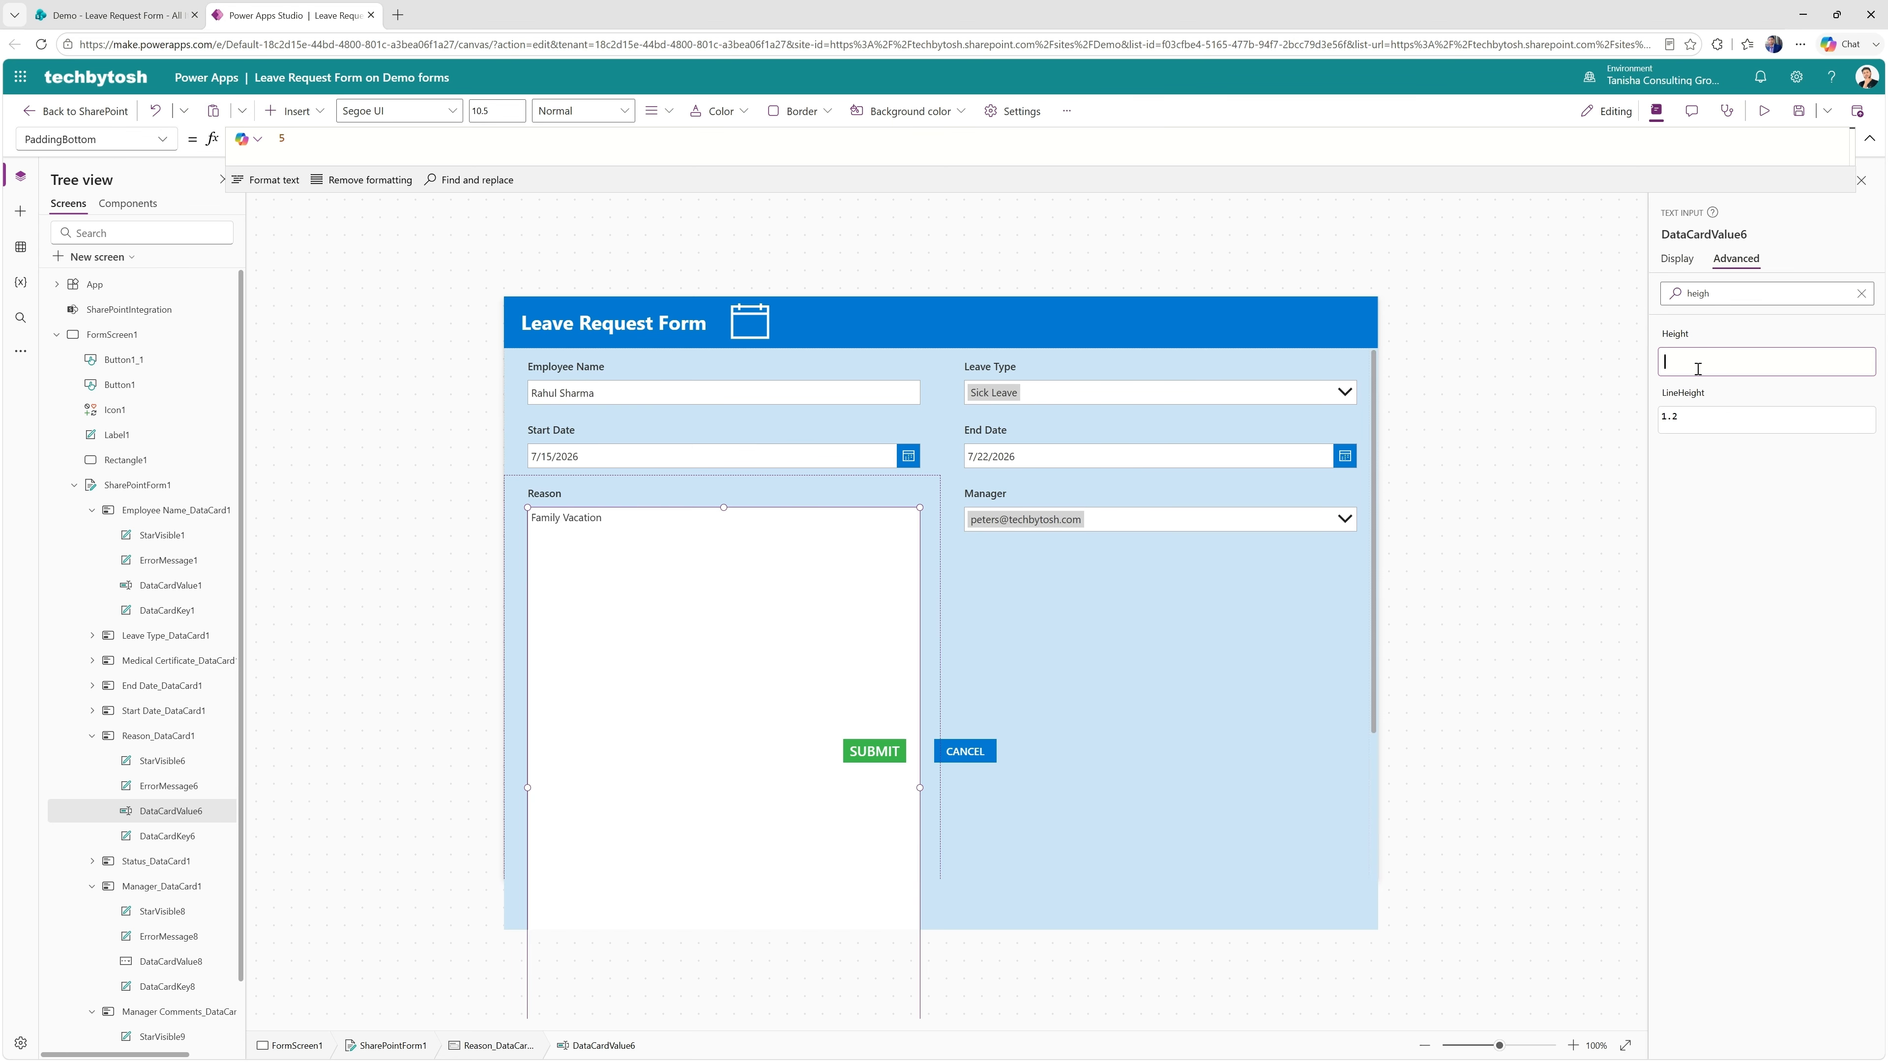
{"action": "left_click", "coordinate": [1504, 459]}
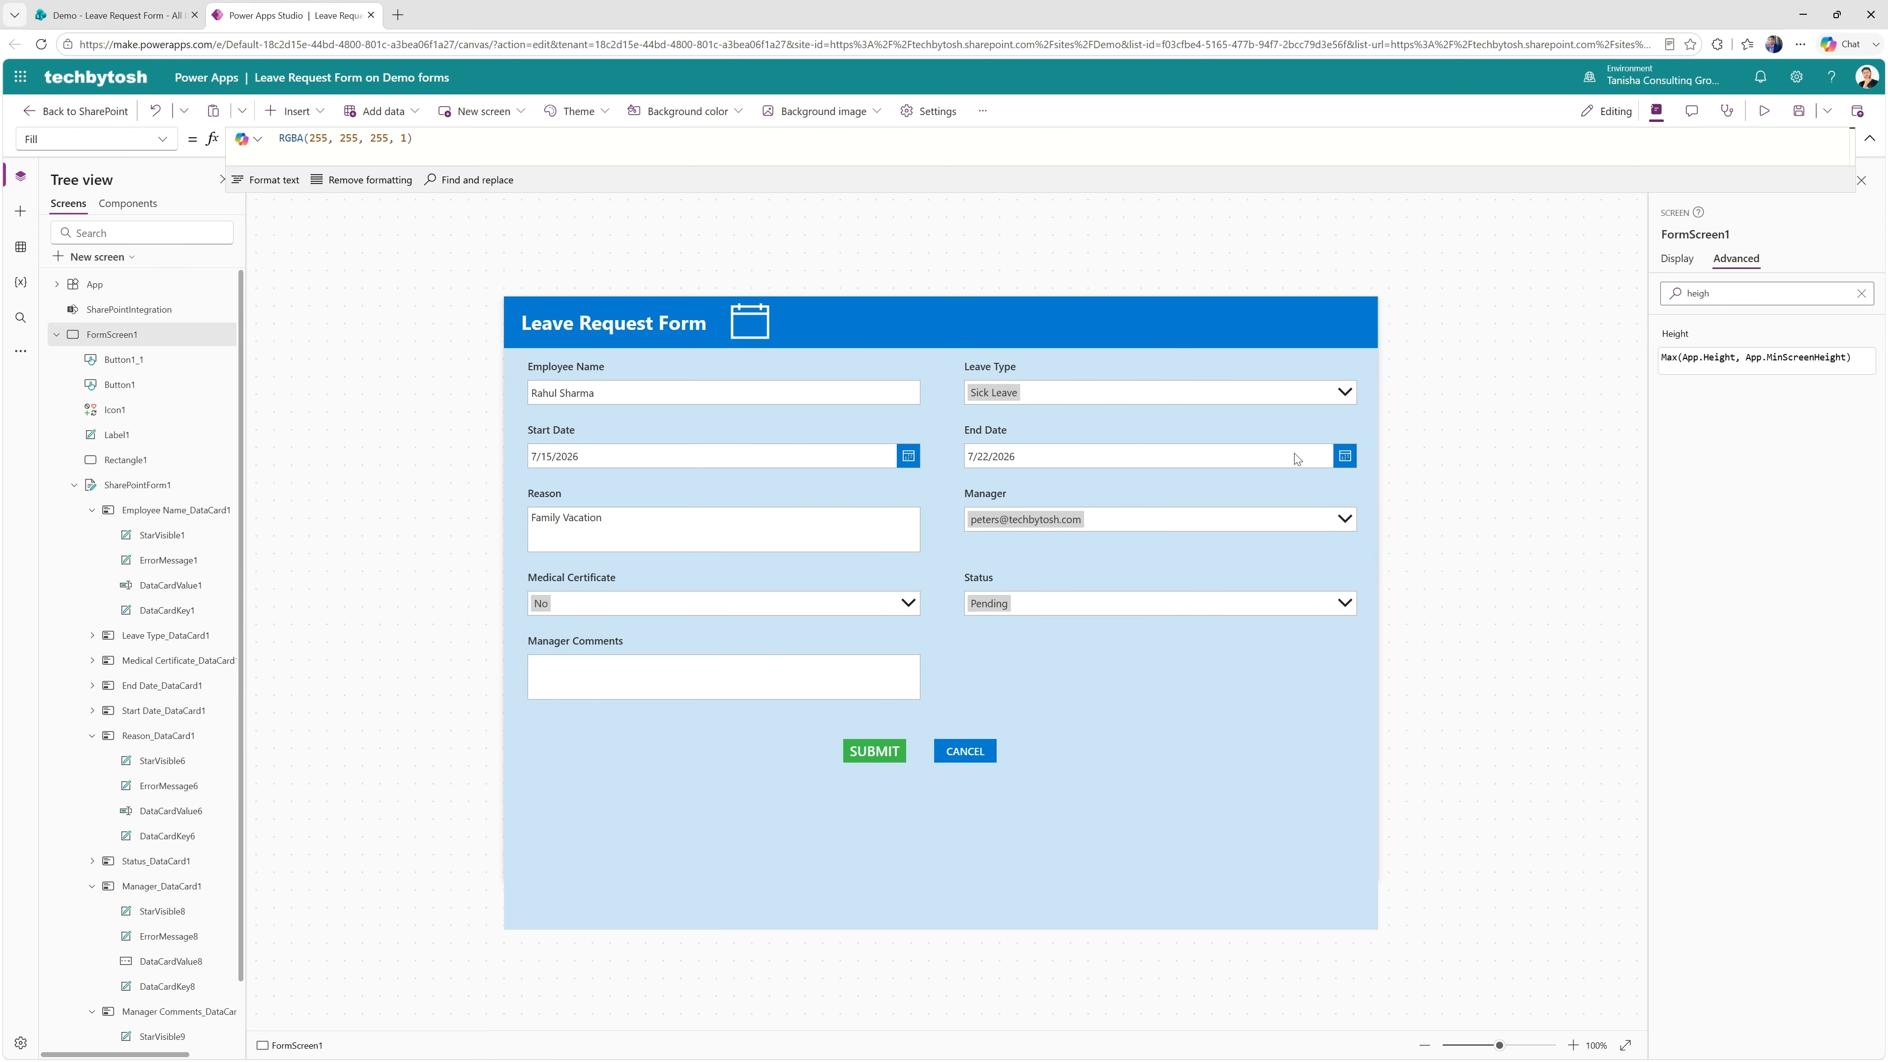
{"action": "left_click", "coordinate": [703, 748]}
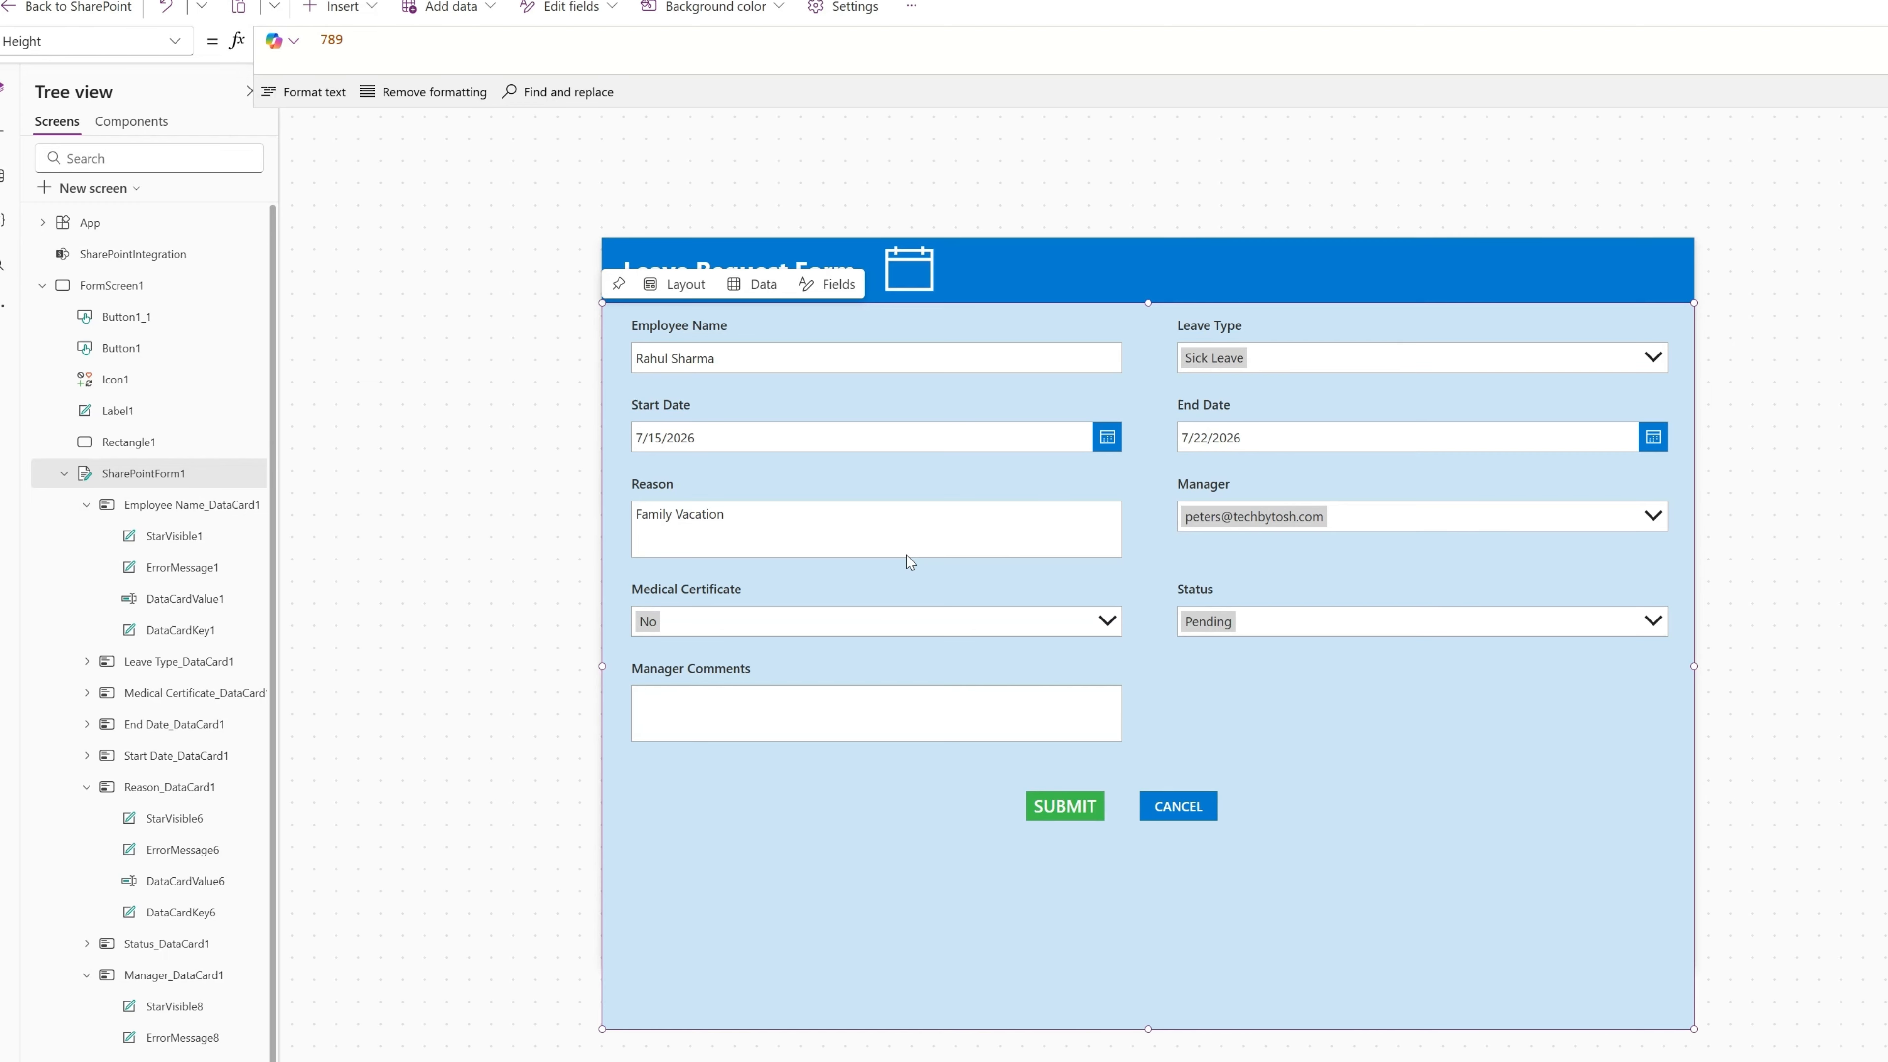
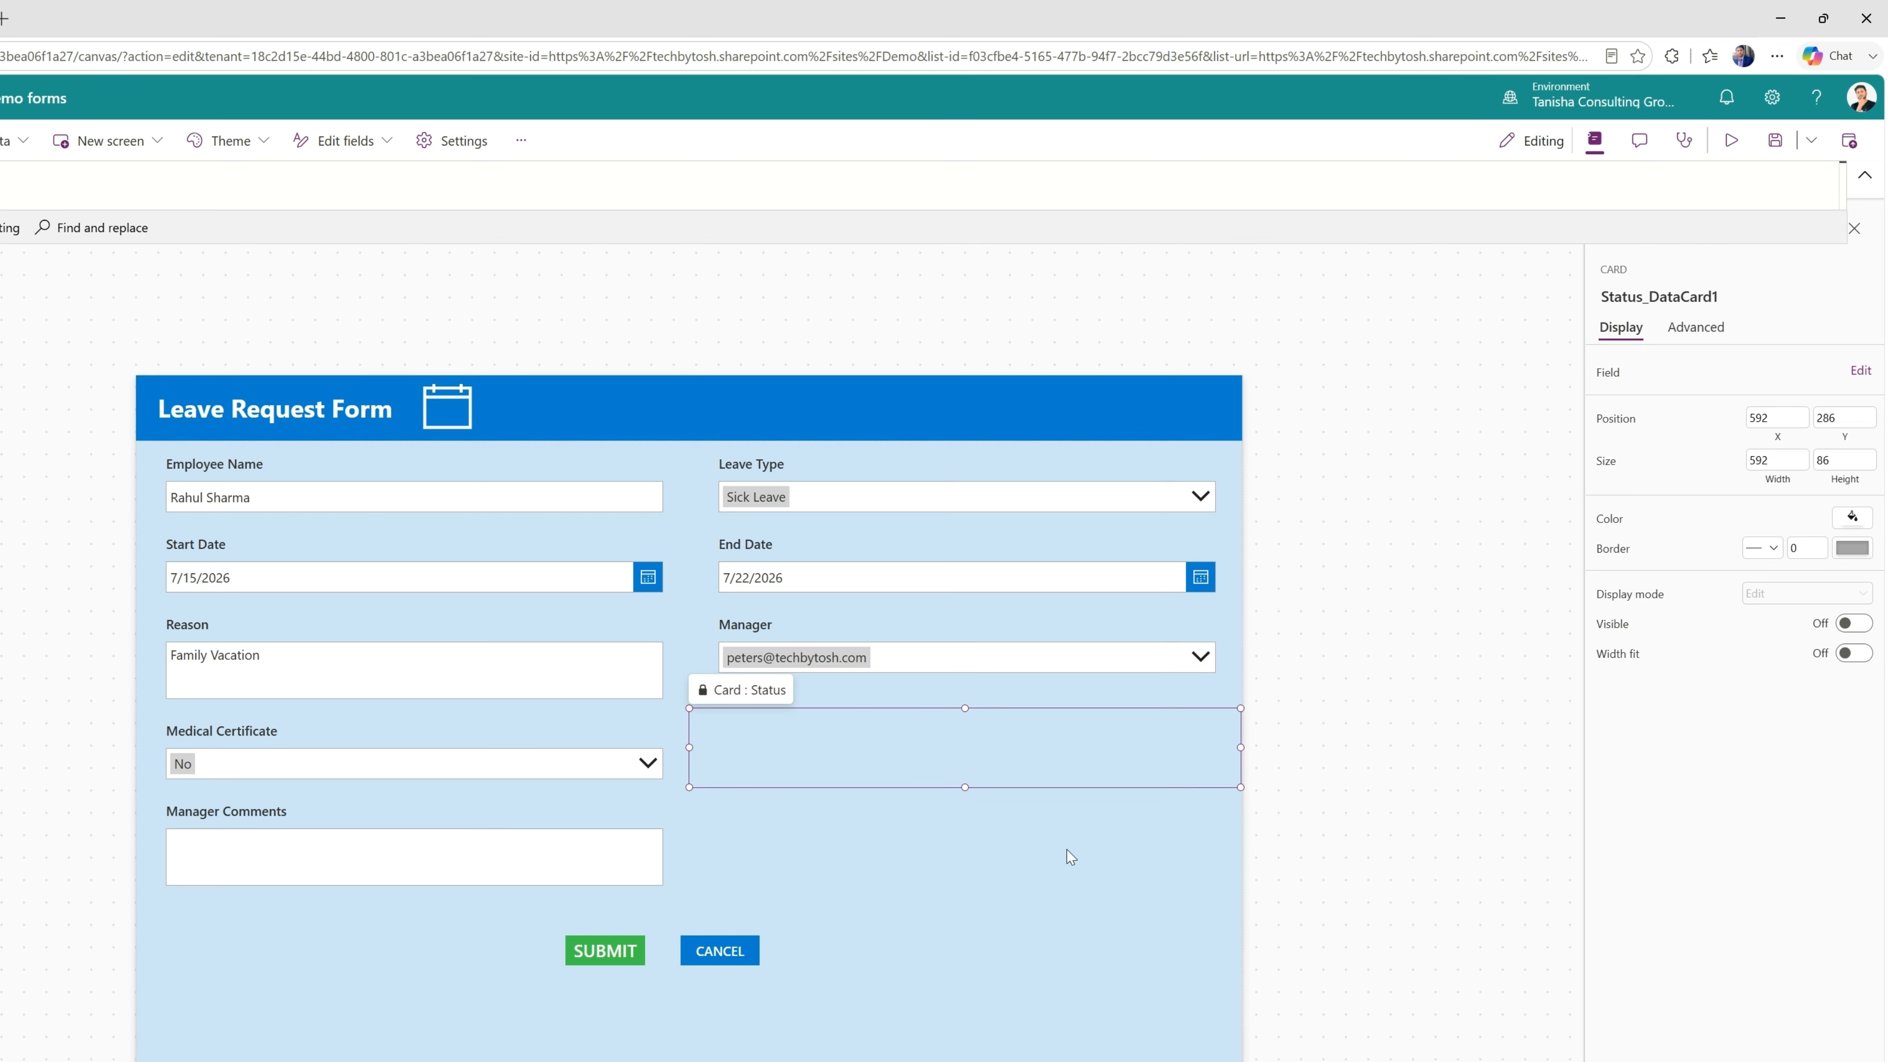
Turn the Manager Comments card's Visible toggle Off, then select SharePointForm1
{"action": "left_click", "coordinate": [343, 811]}
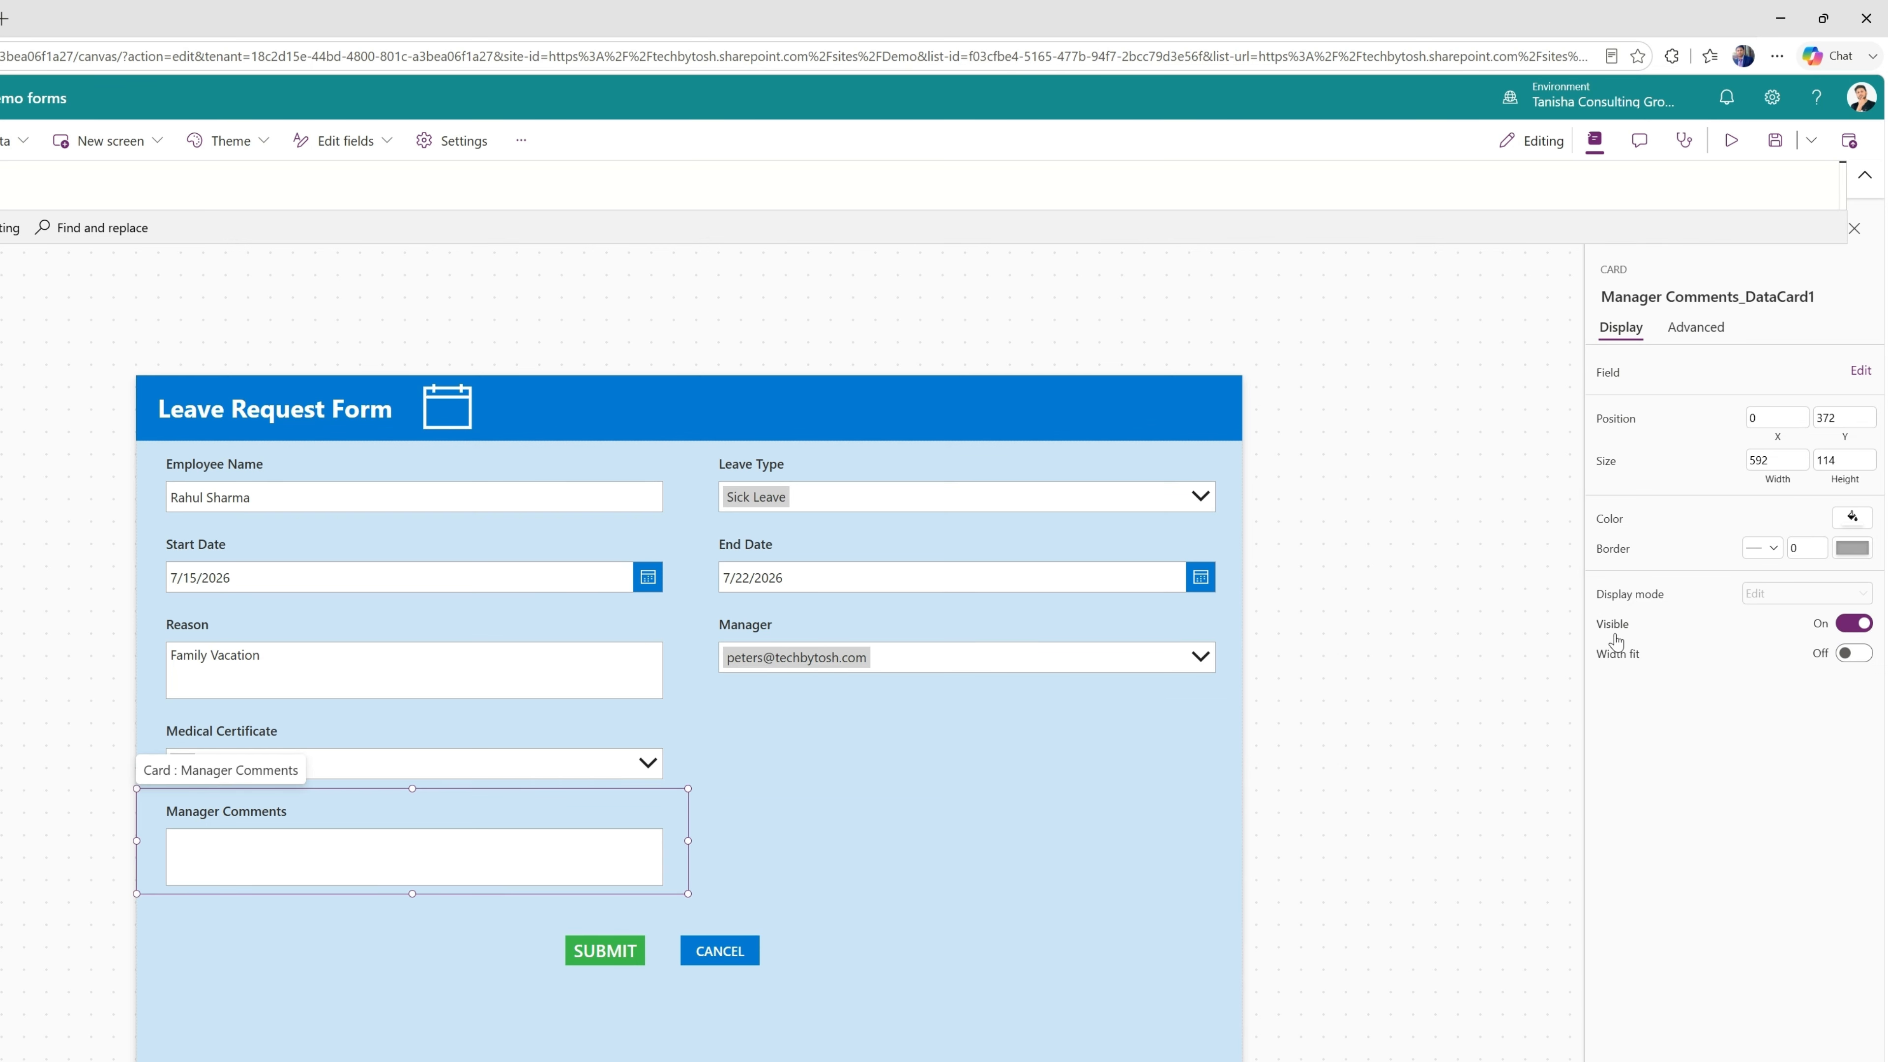
{"action": "left_click", "coordinate": [1852, 625]}
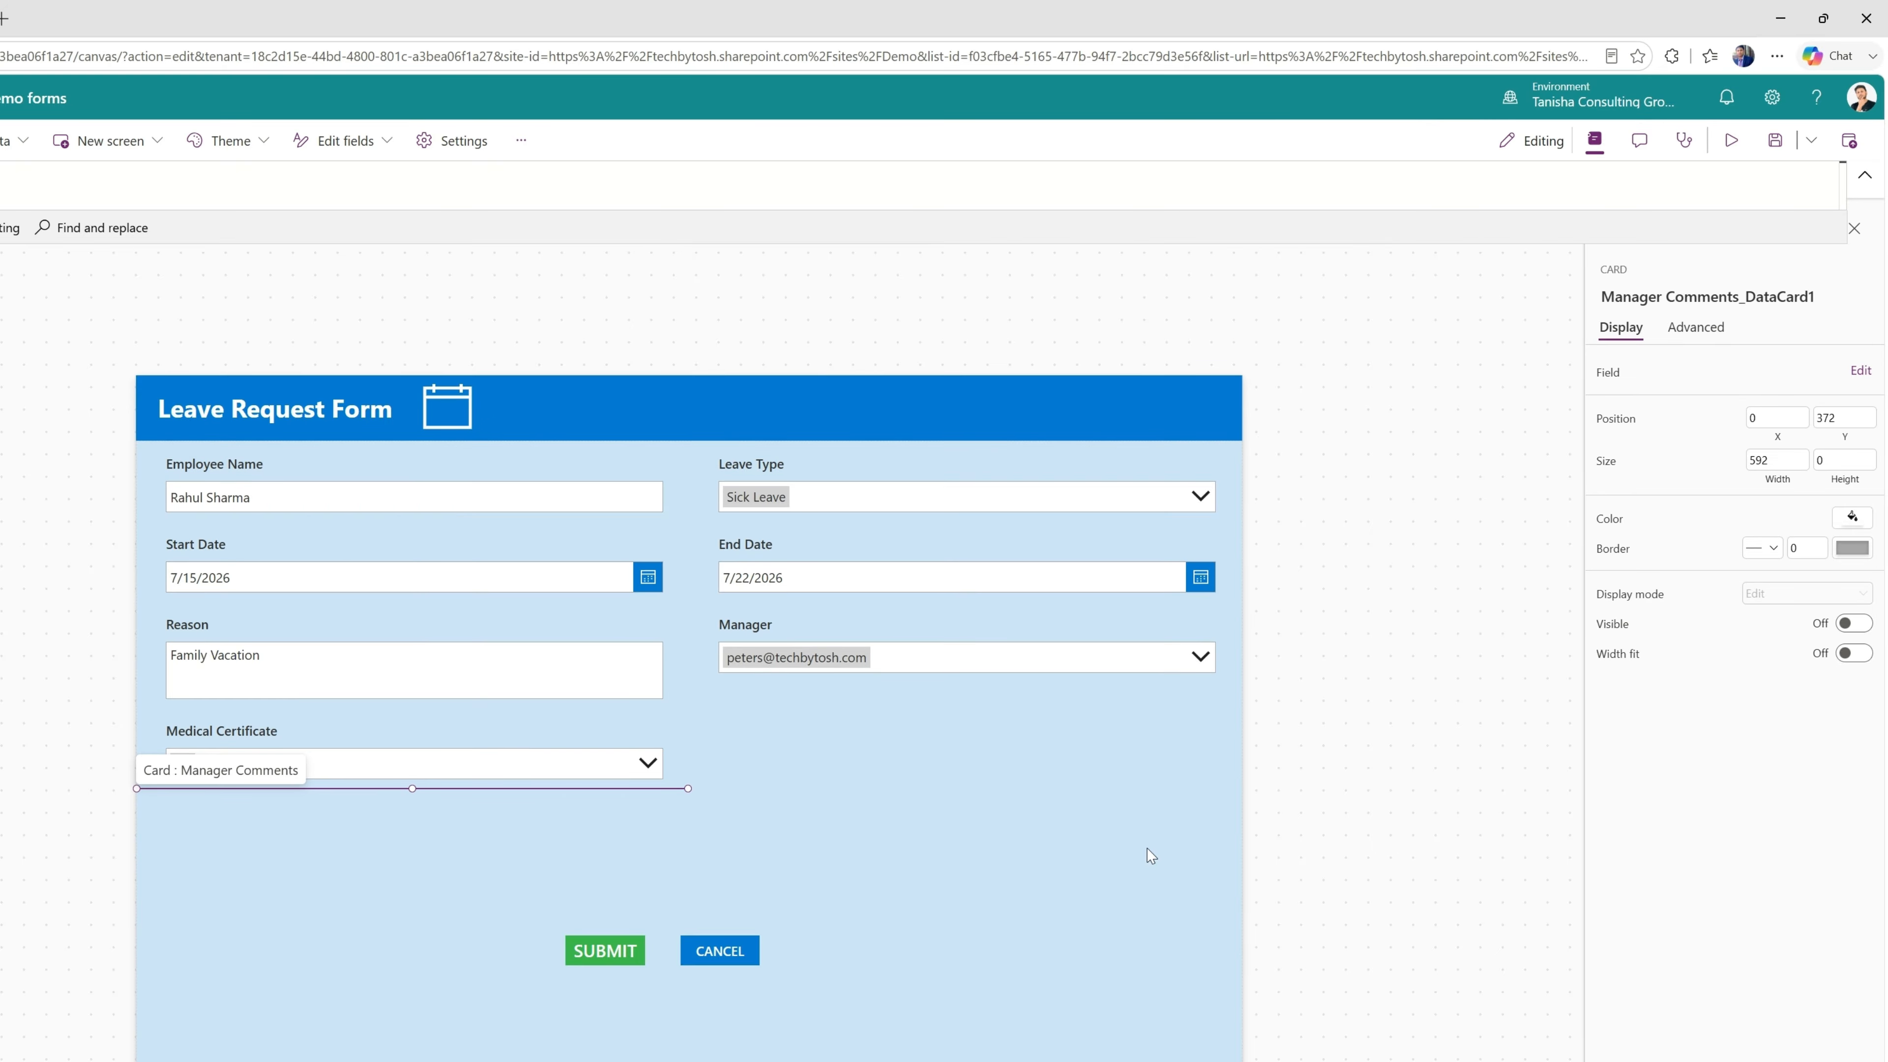
{"action": "left_click", "coordinate": [1037, 821]}
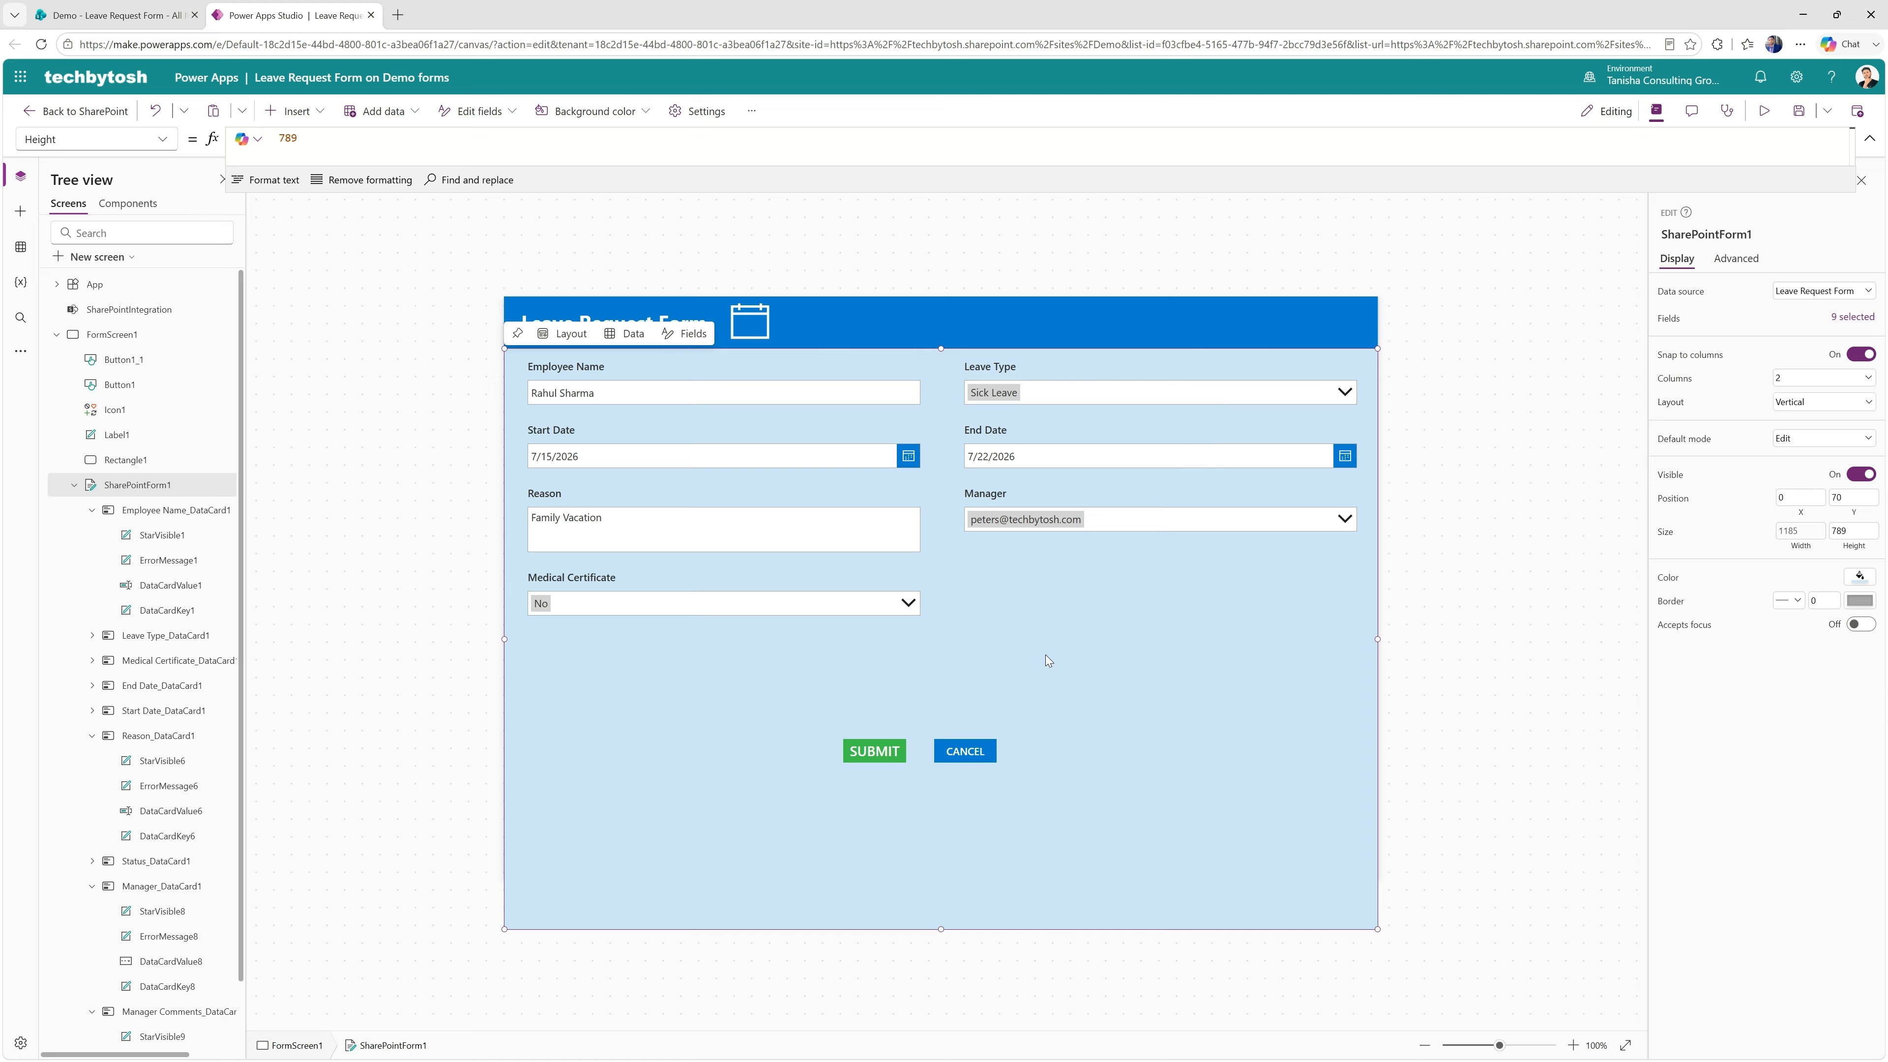
Preview the form, switch Leave Type to Sick Leave and back to Casual Leave, then exit preview
{"action": "left_click", "coordinate": [1763, 113]}
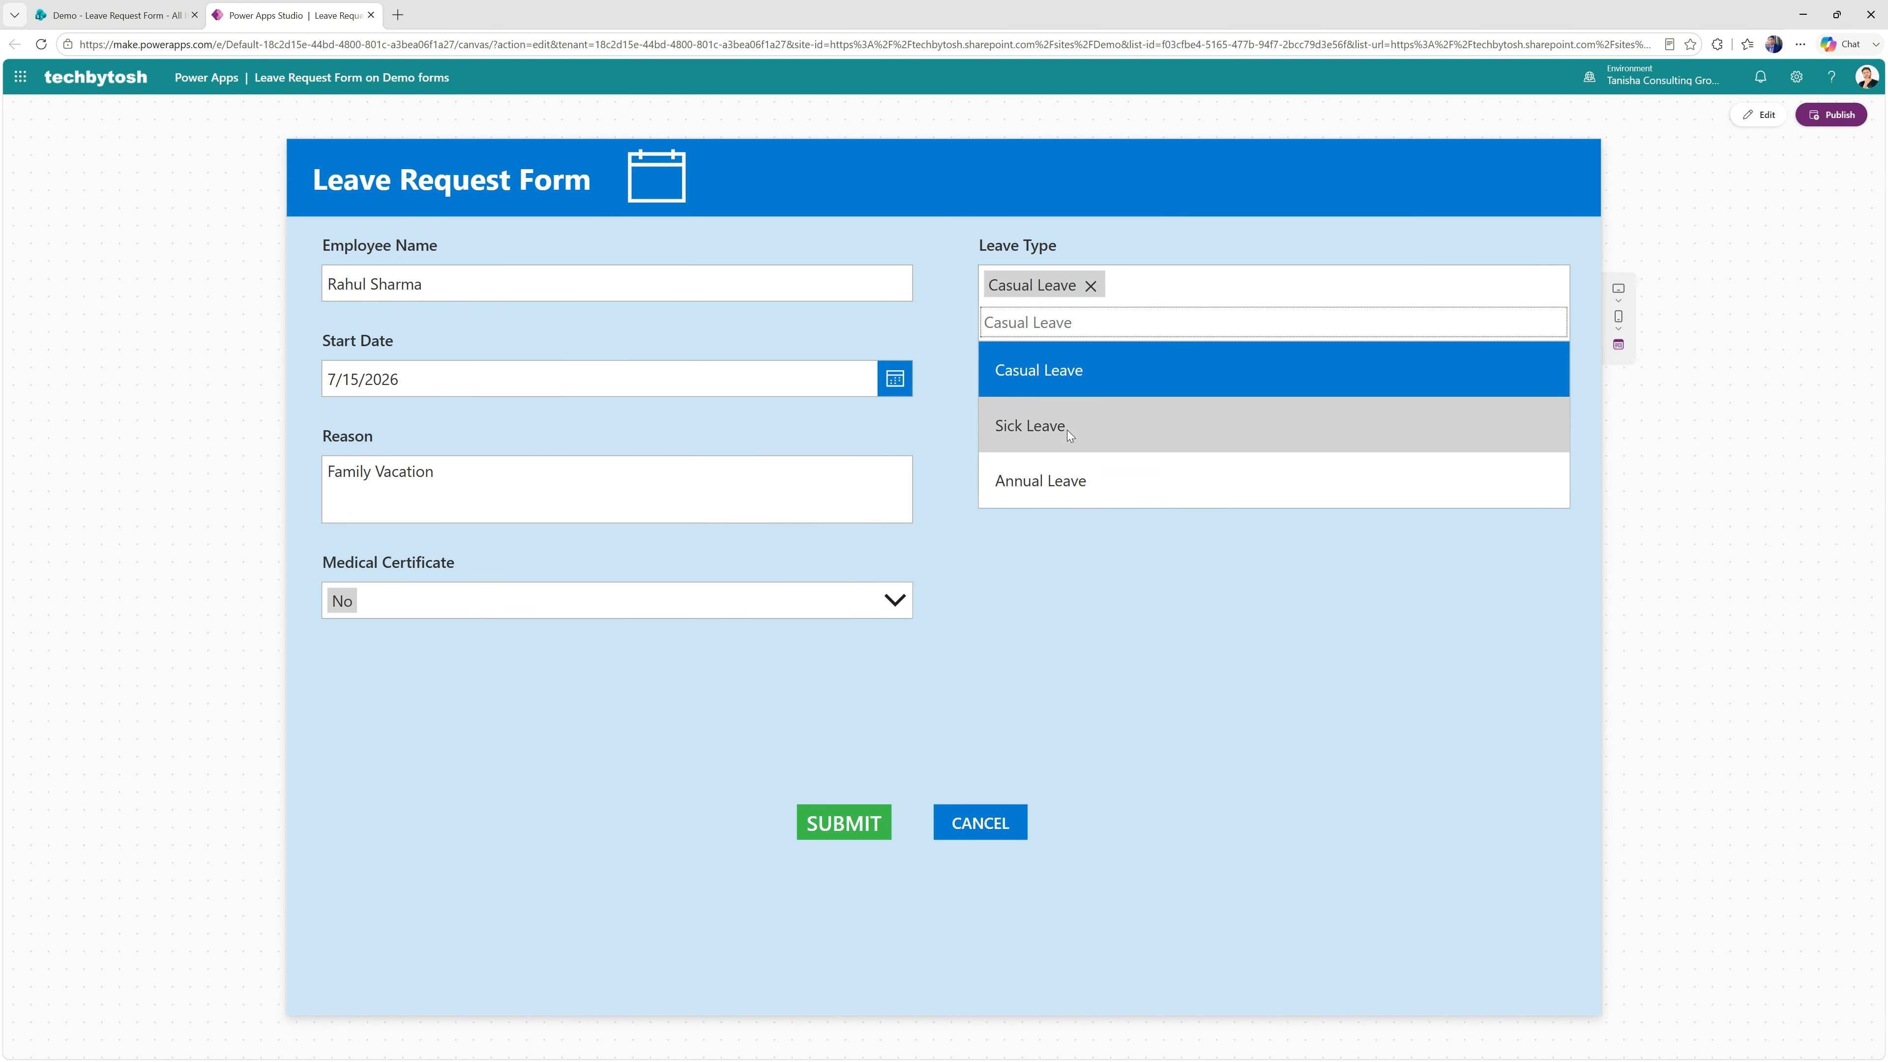
{"action": "left_click", "coordinate": [1101, 632]}
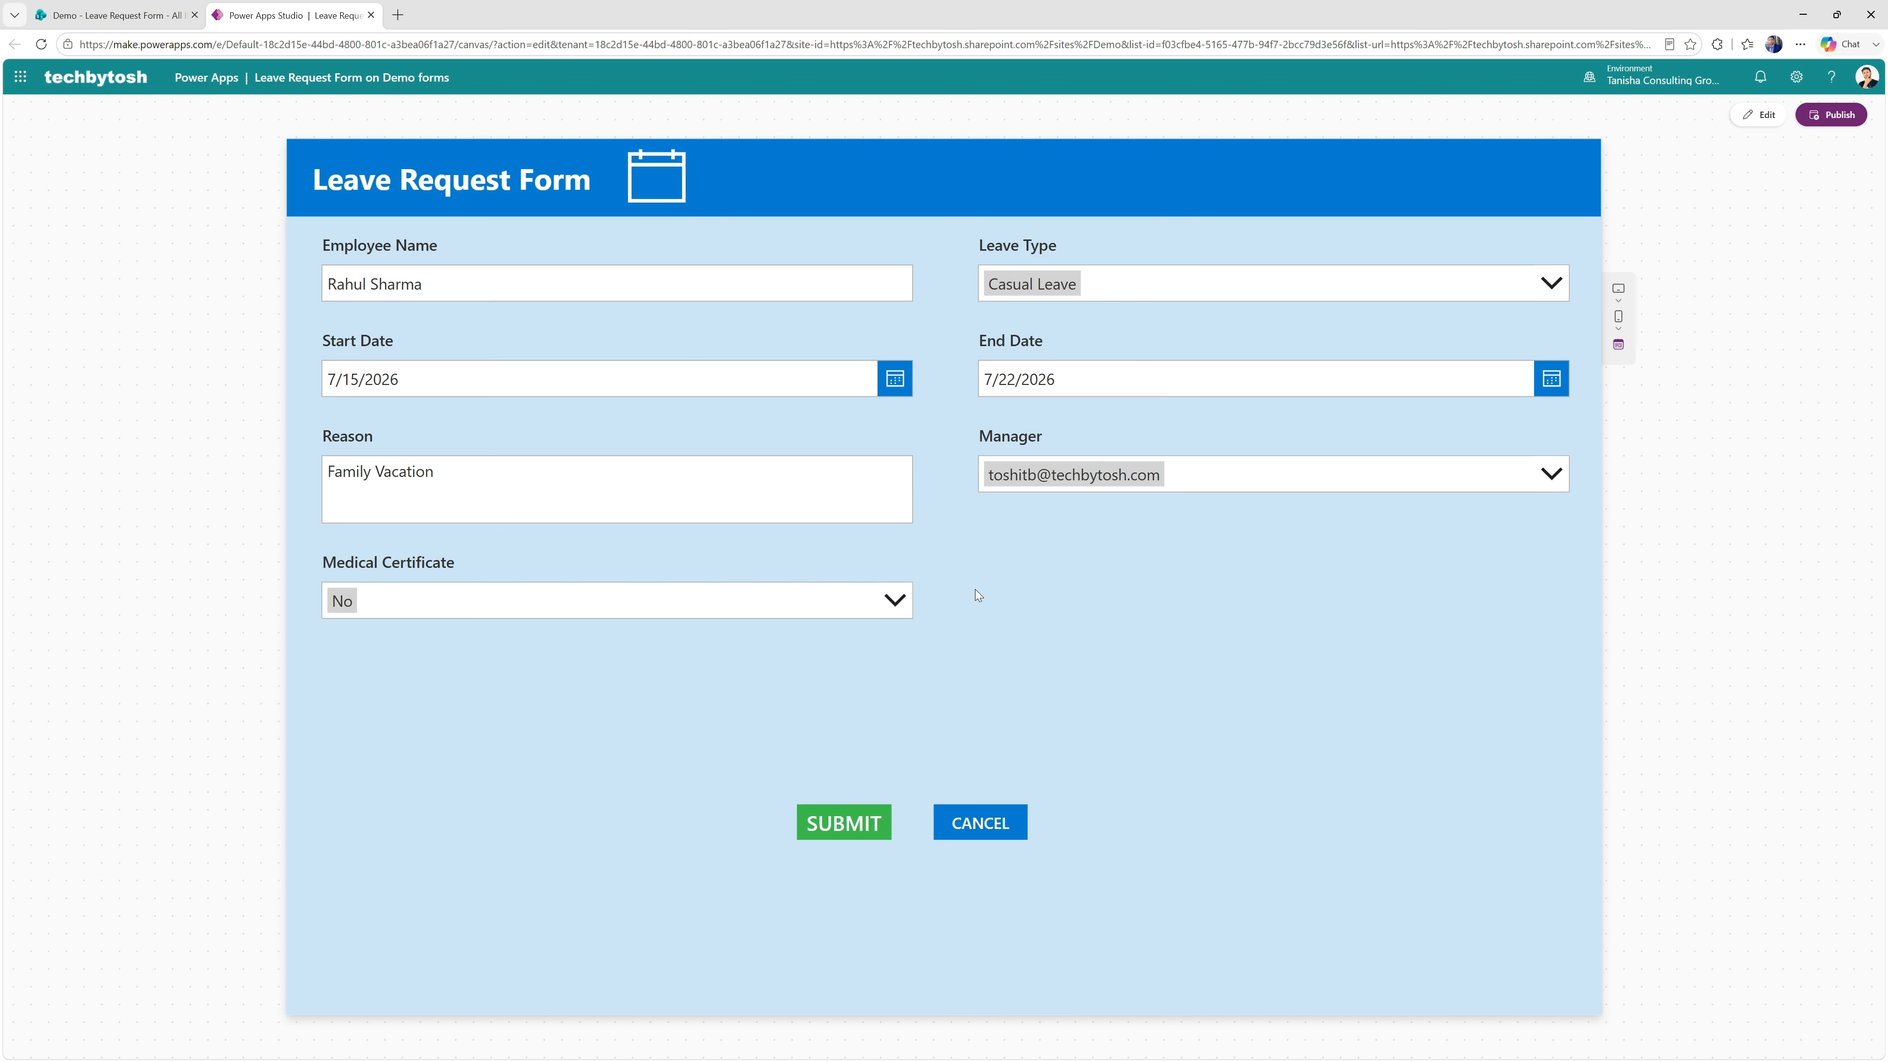
{"action": "left_click", "coordinate": [1147, 284]}
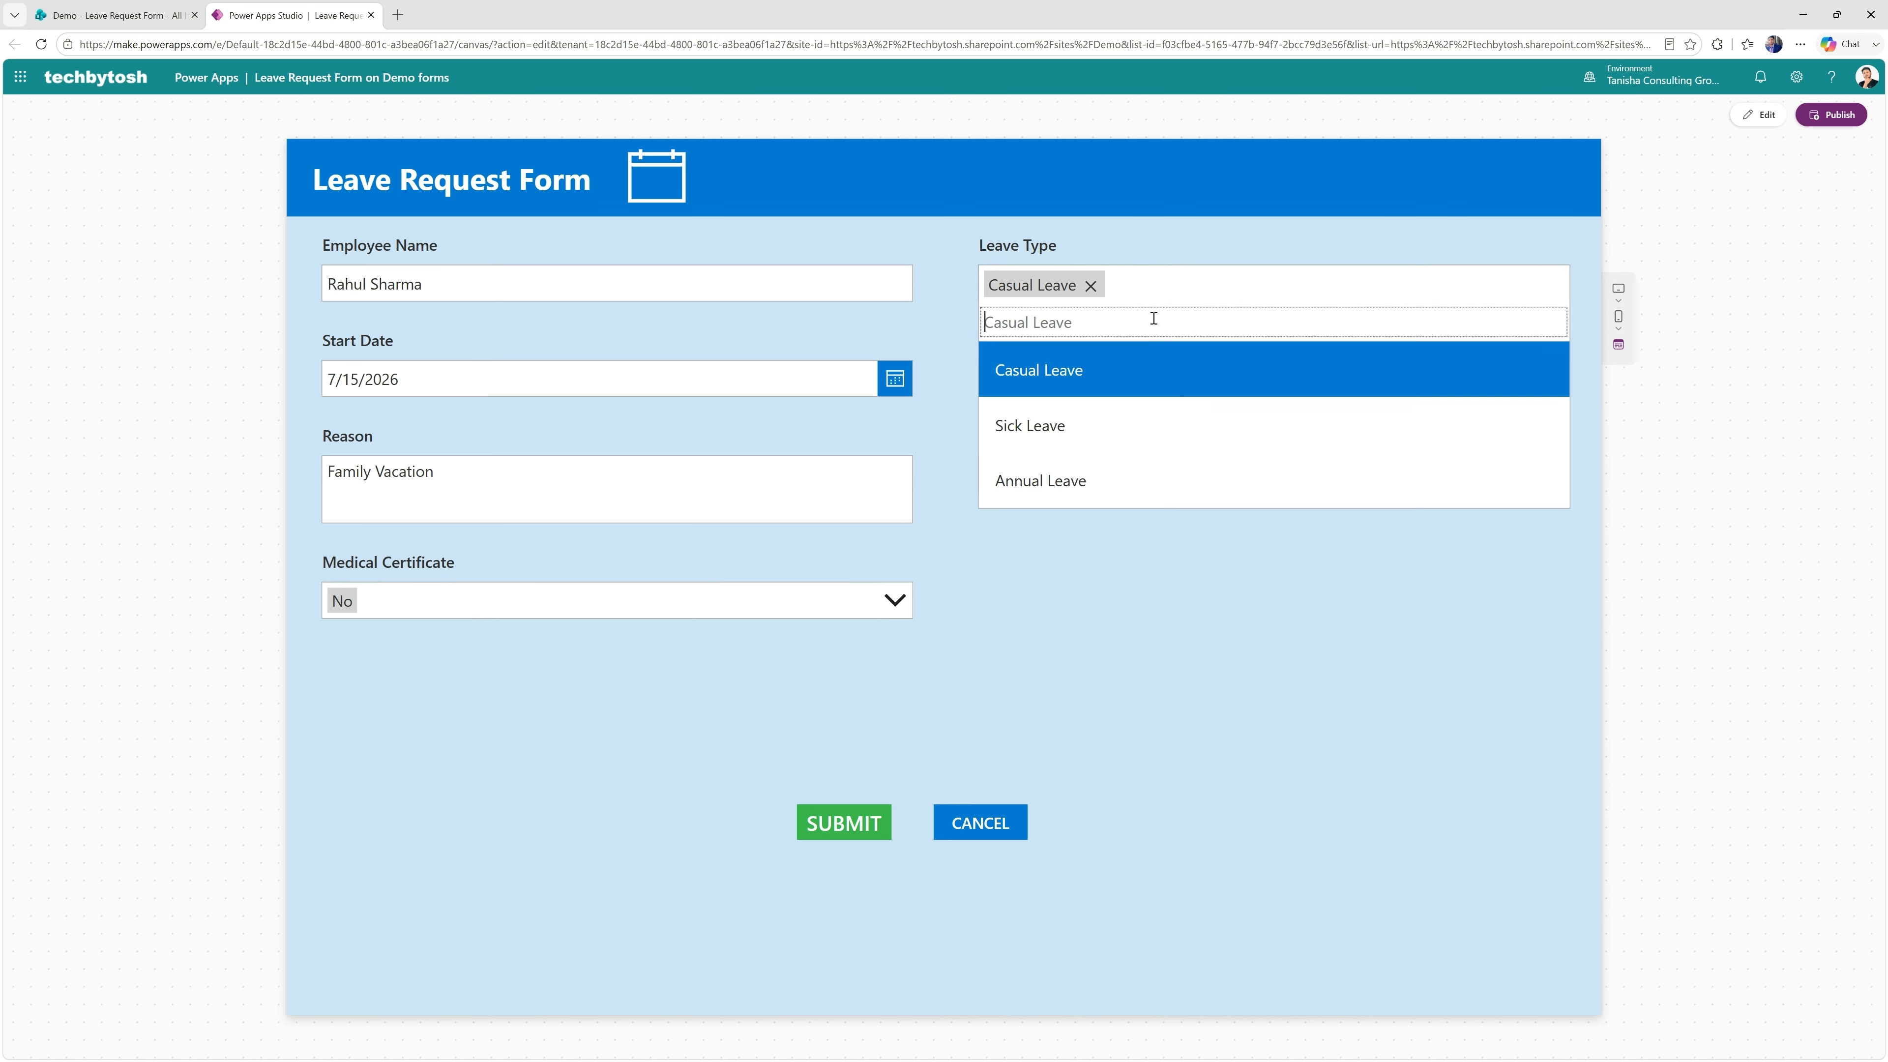
{"action": "left_click", "coordinate": [1078, 429]}
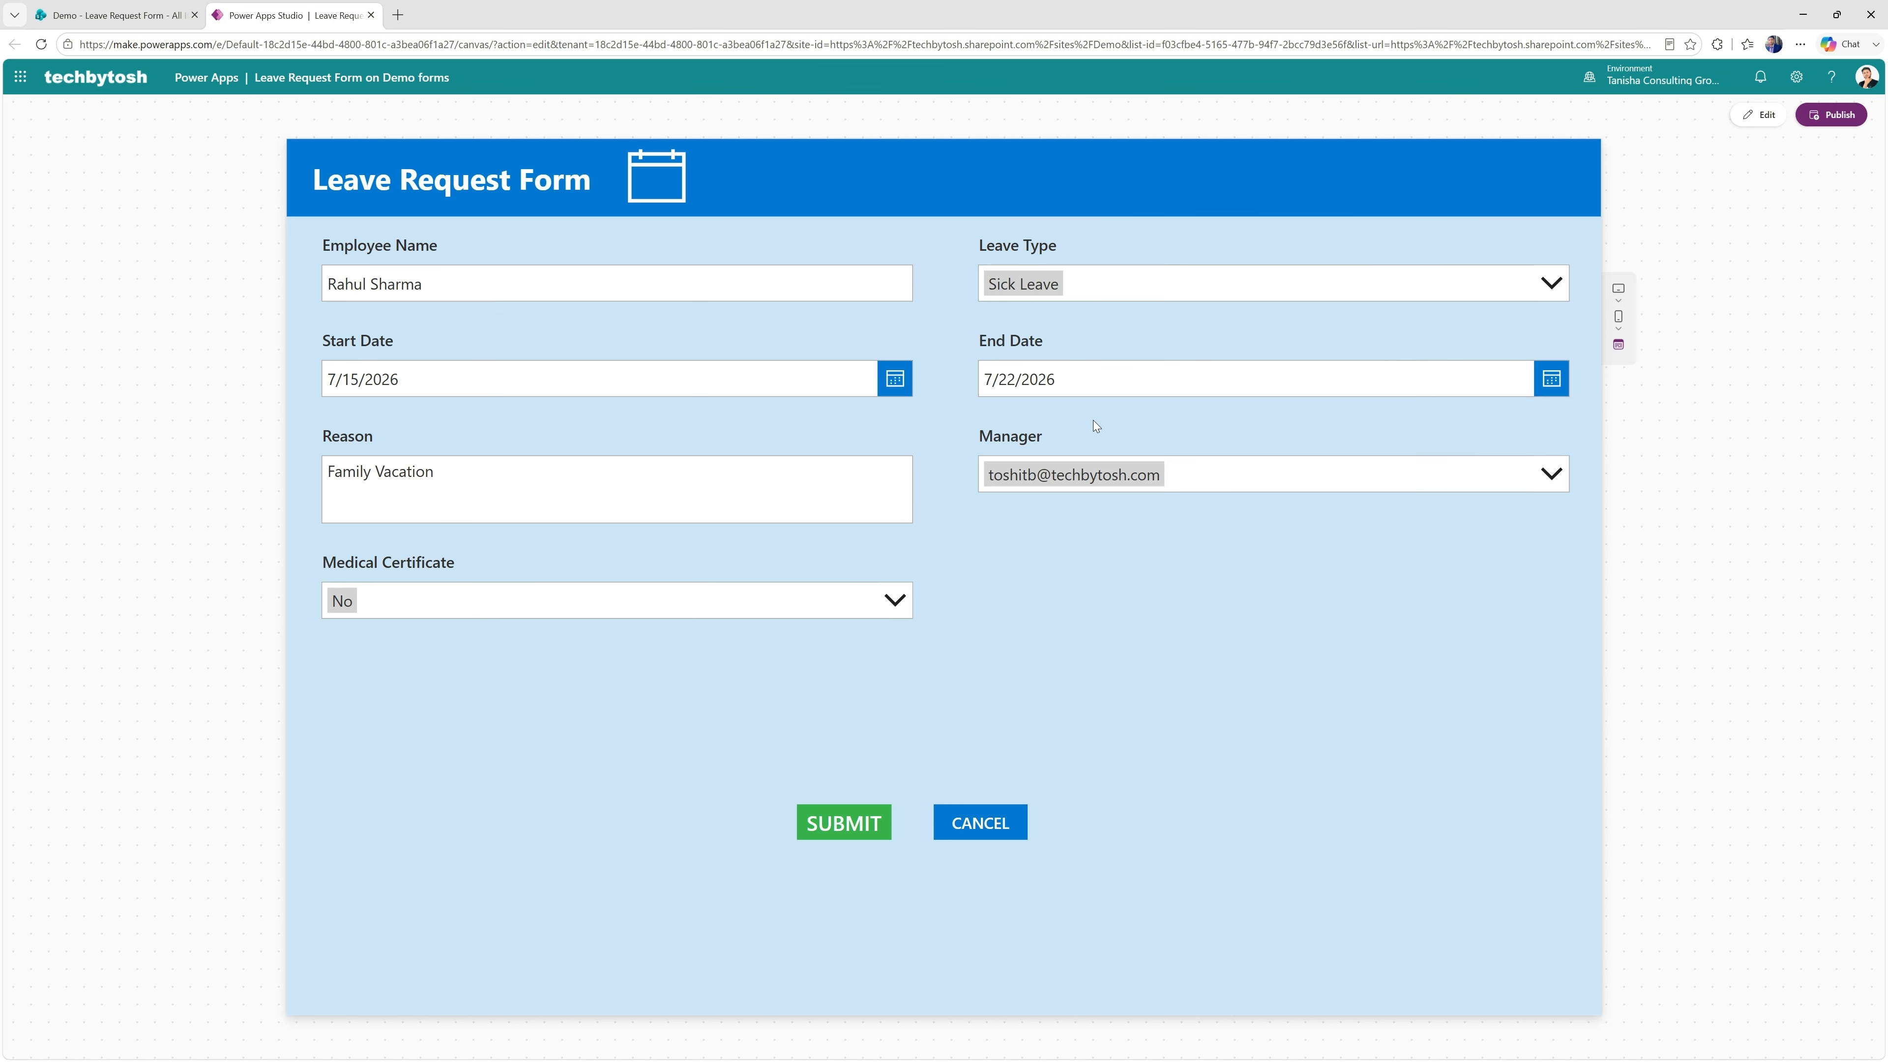
{"action": "left_click", "coordinate": [1106, 286]}
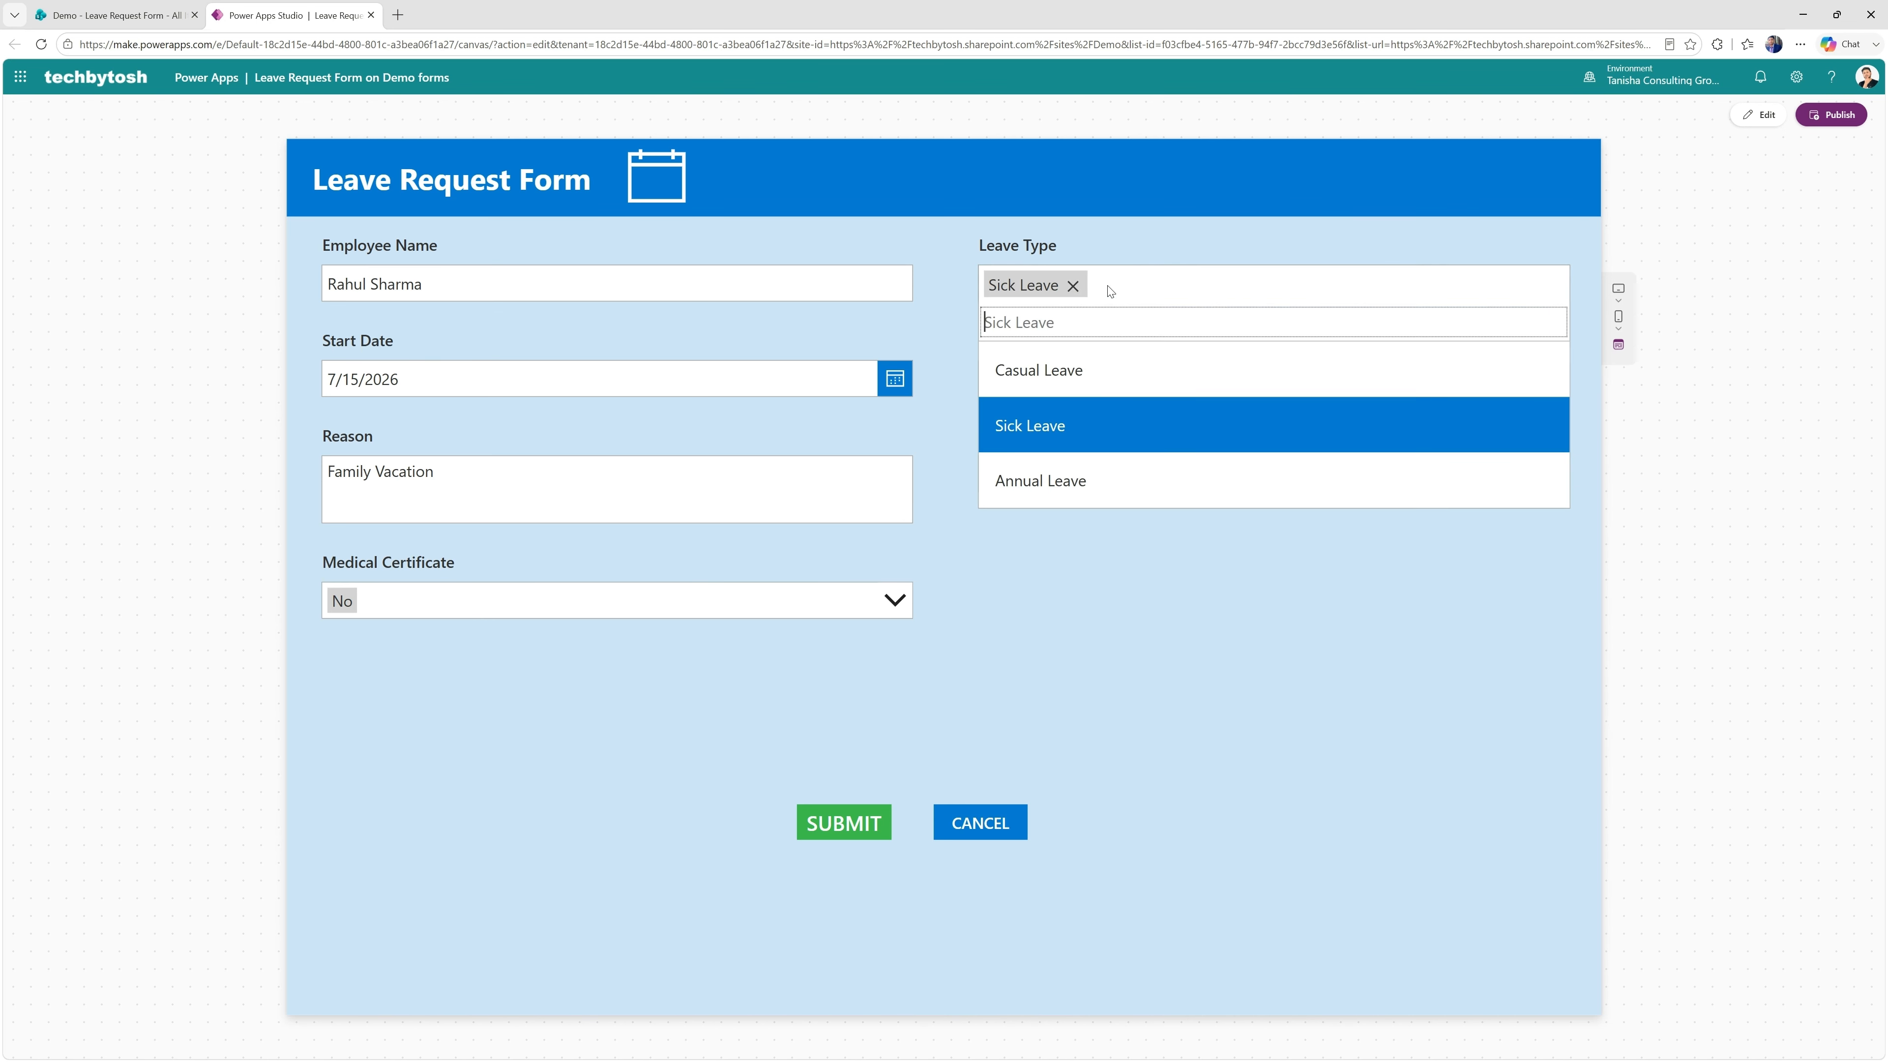
{"action": "left_click", "coordinate": [1063, 374]}
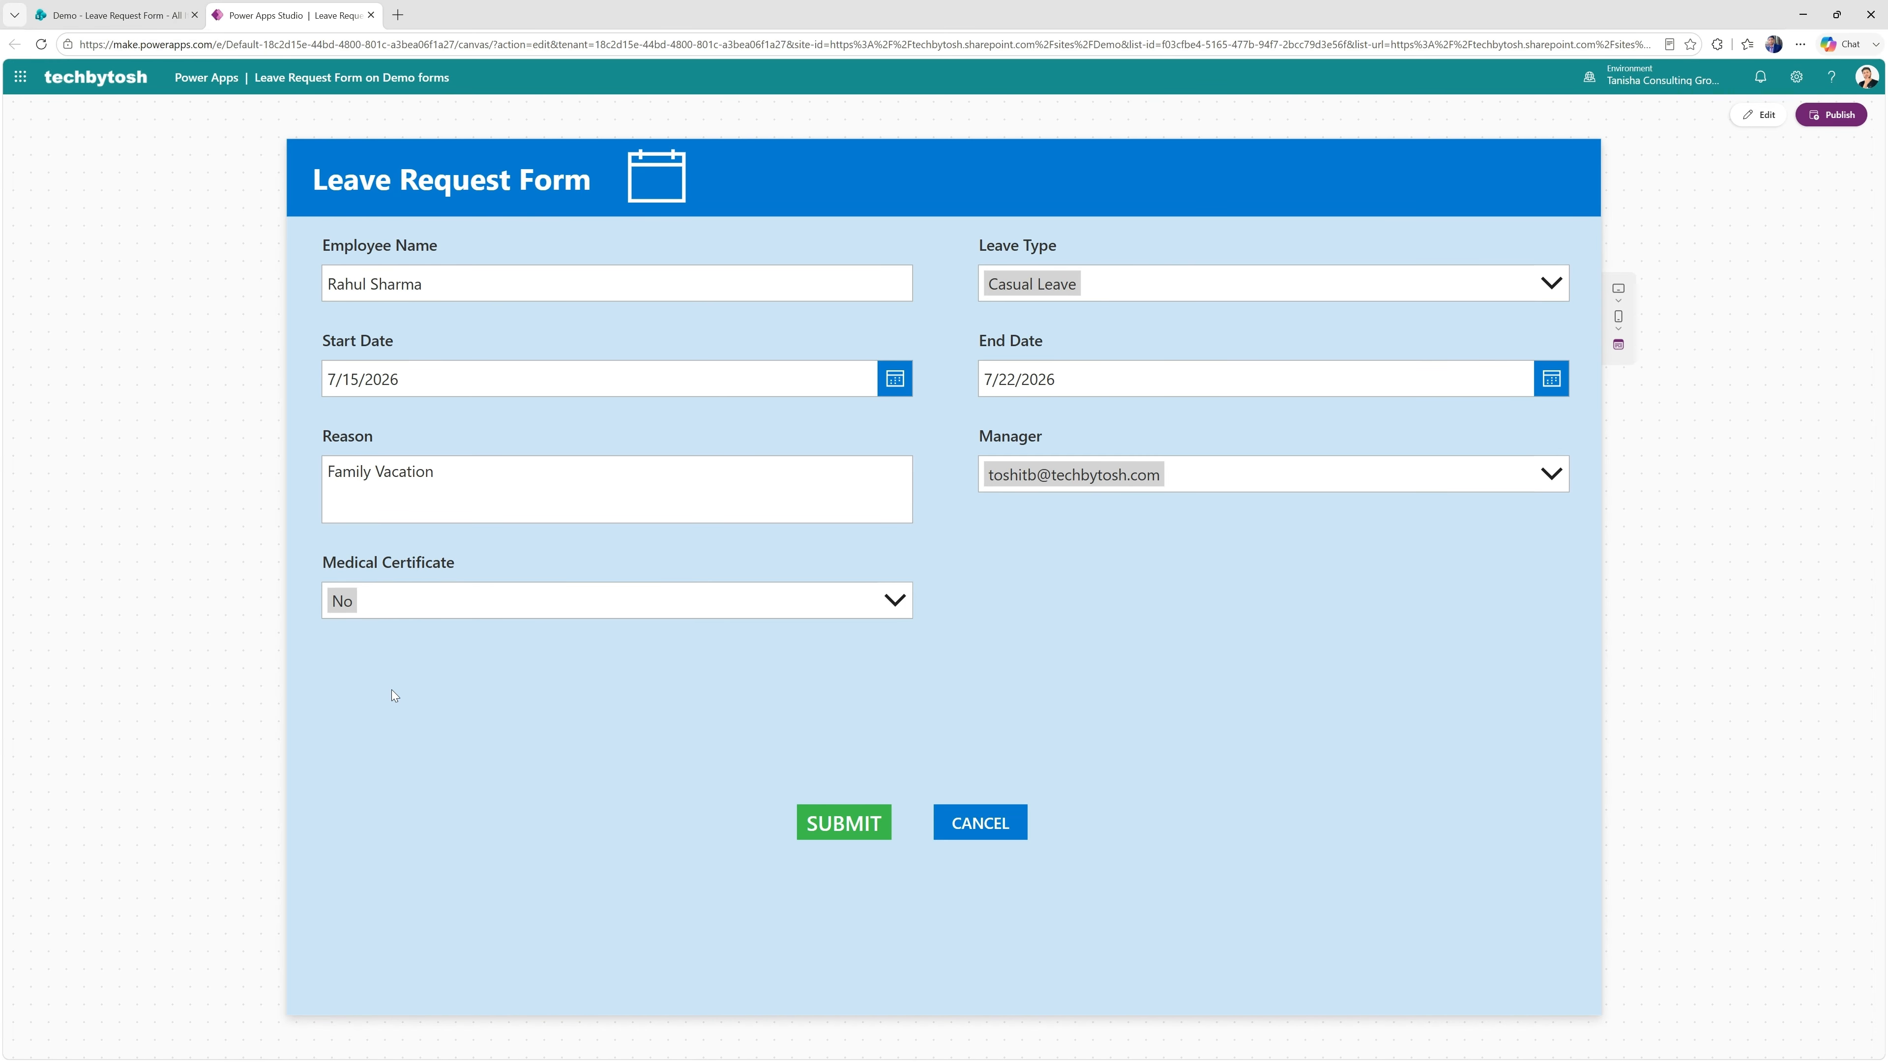
{"action": "left_click", "coordinate": [1744, 118]}
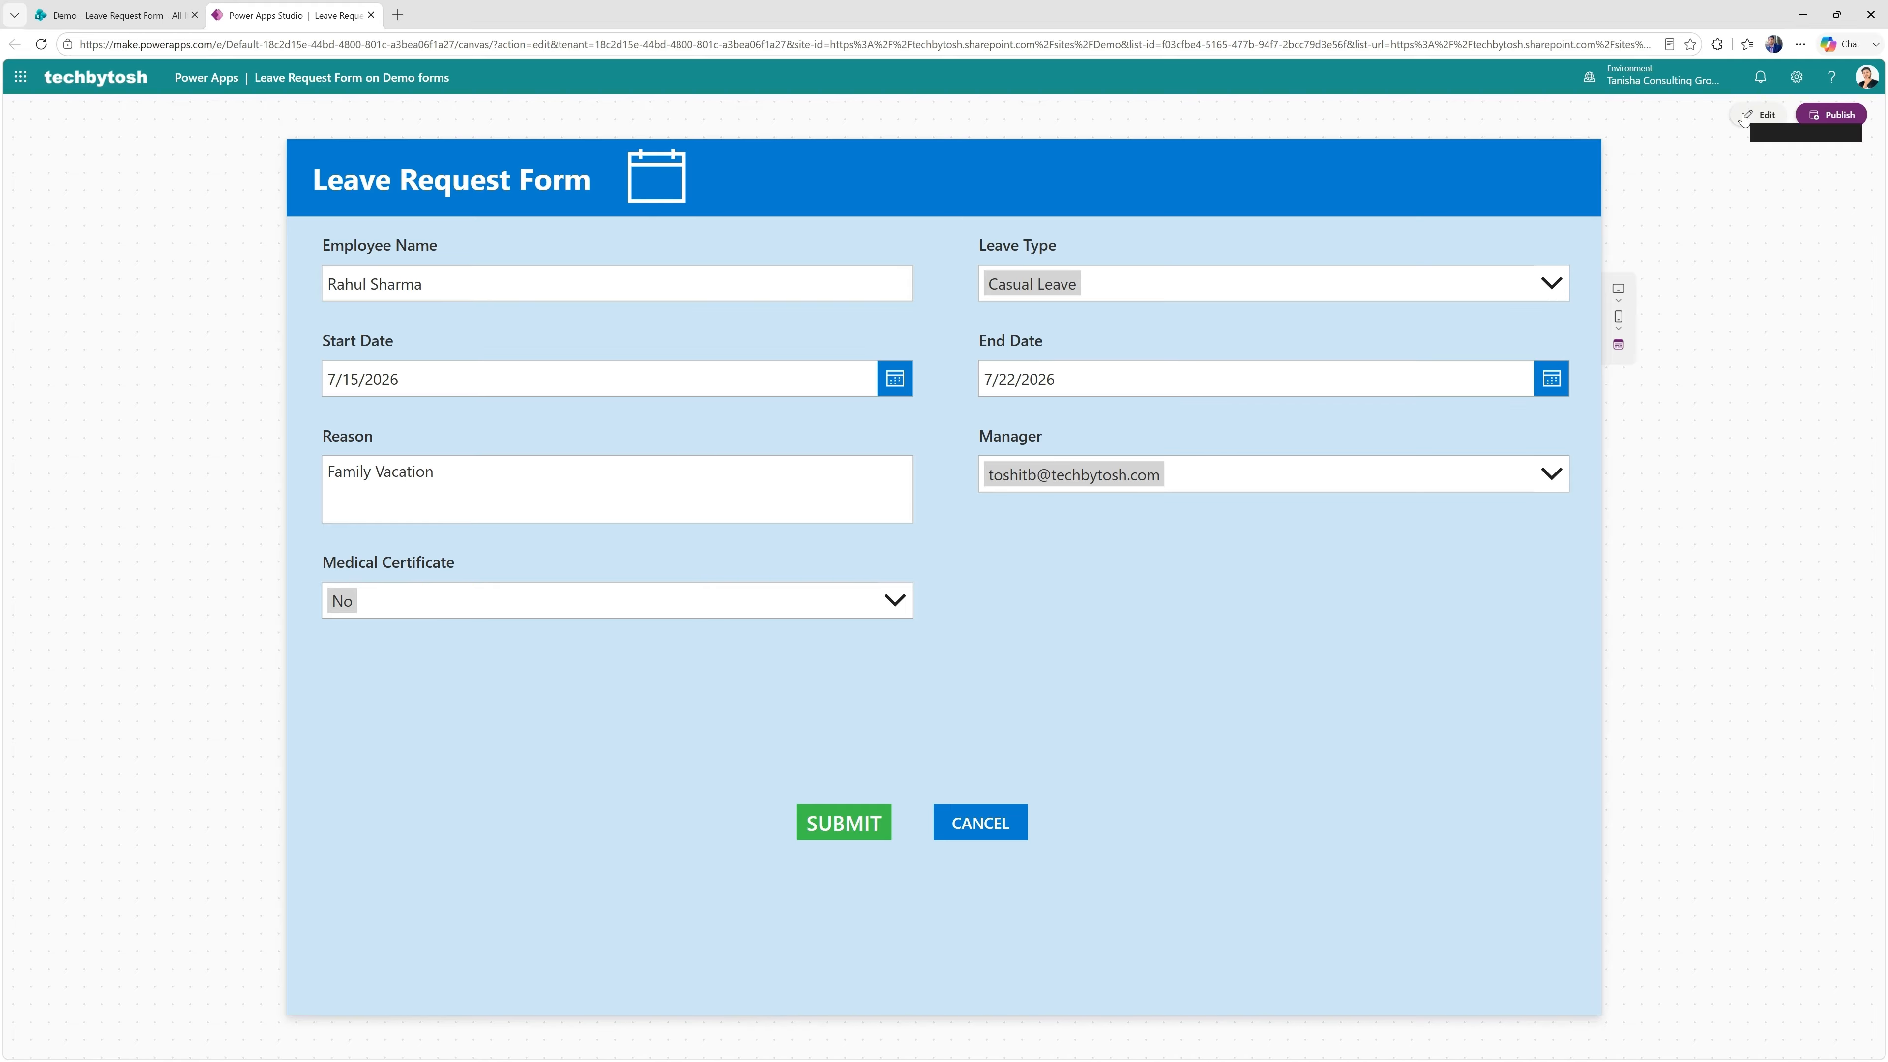
Dismiss the tip, then select Leave Type_DataCard1, its DataCardValue2 dropdown, and the Medical Certificate card
{"action": "left_click", "coordinate": [1110, 628]}
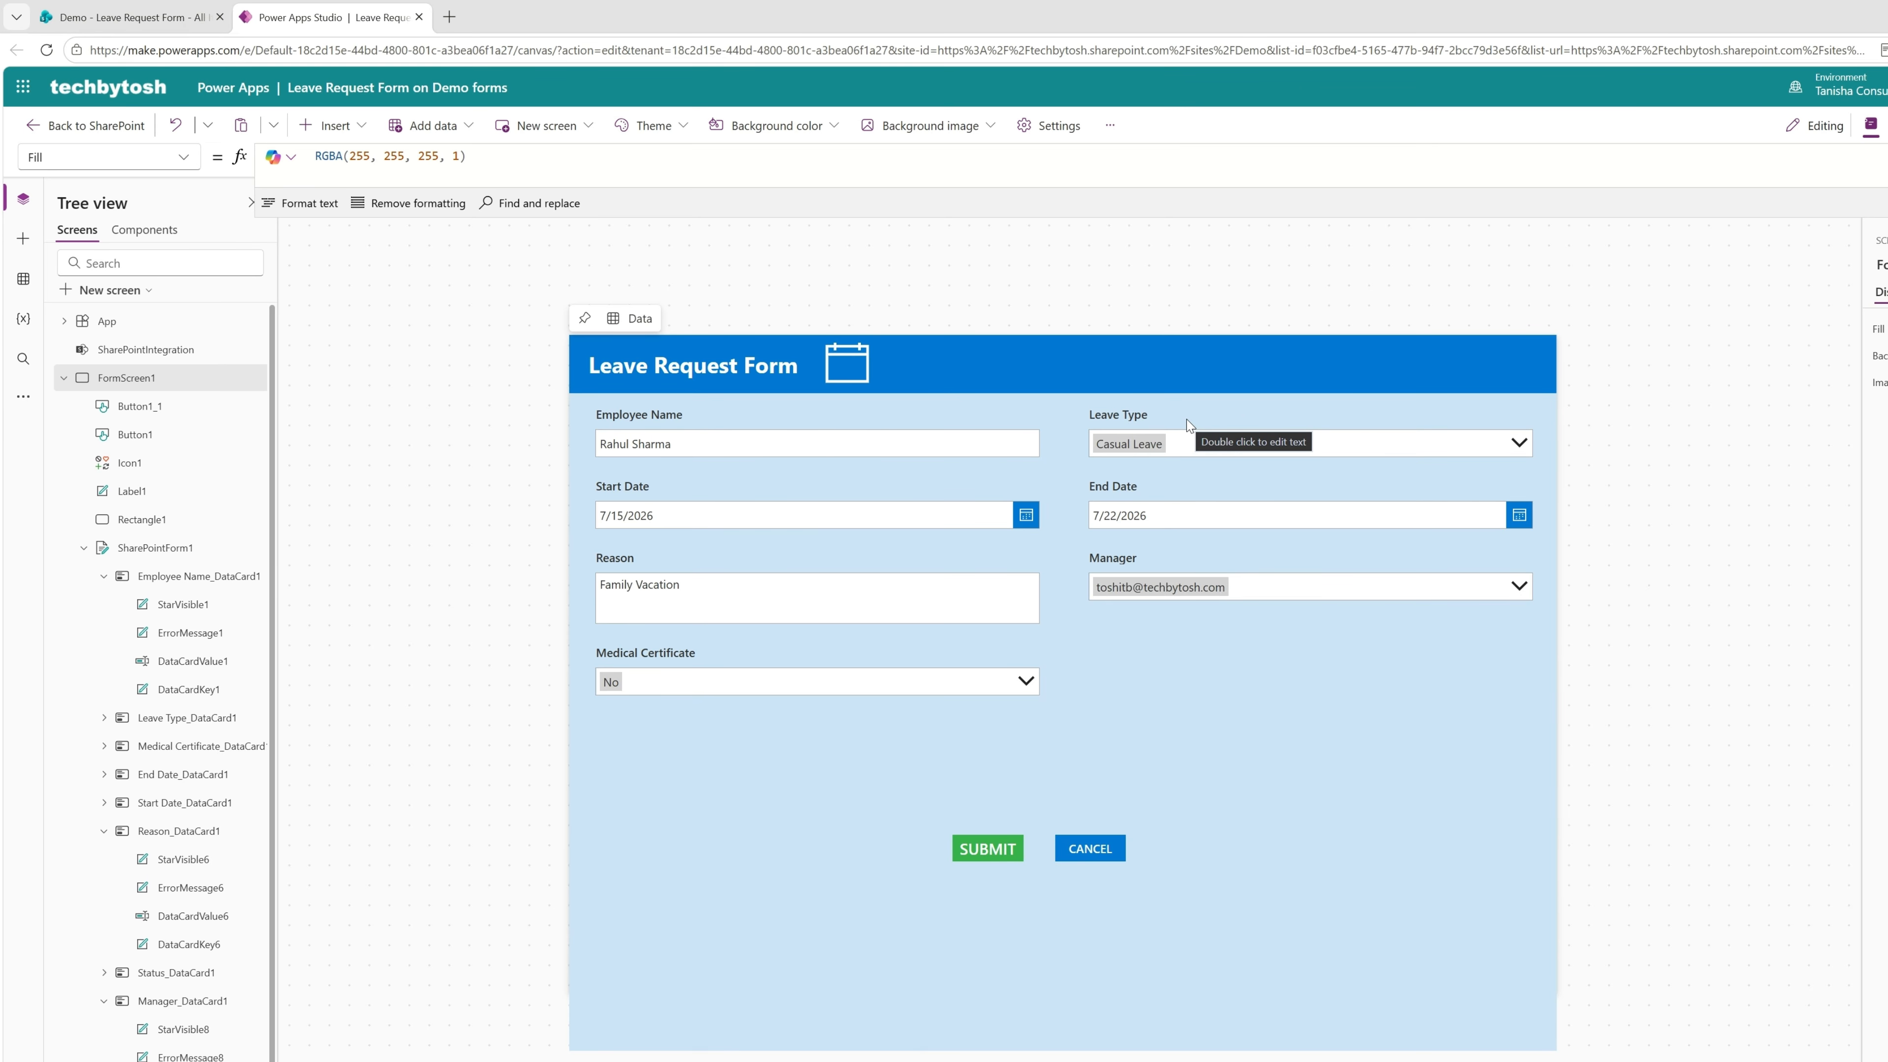
{"action": "left_click", "coordinate": [1143, 419]}
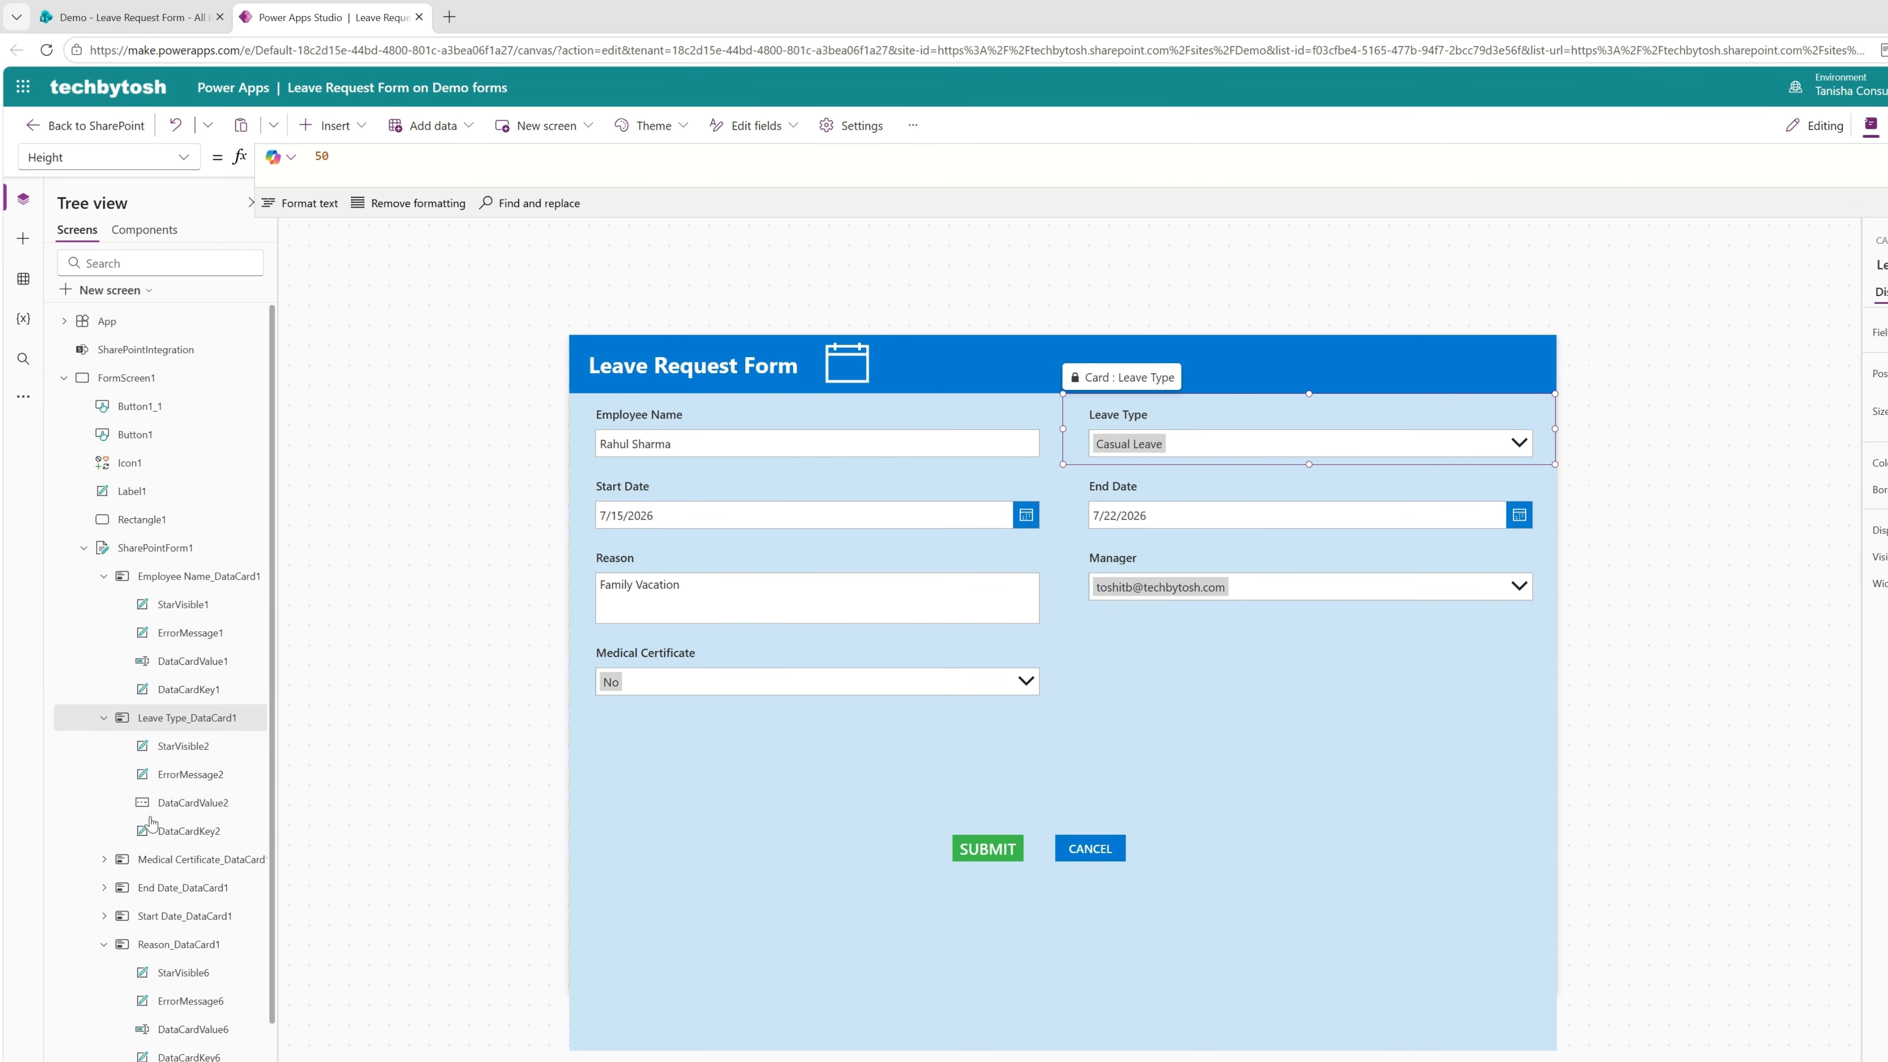
{"action": "left_click", "coordinate": [226, 807]}
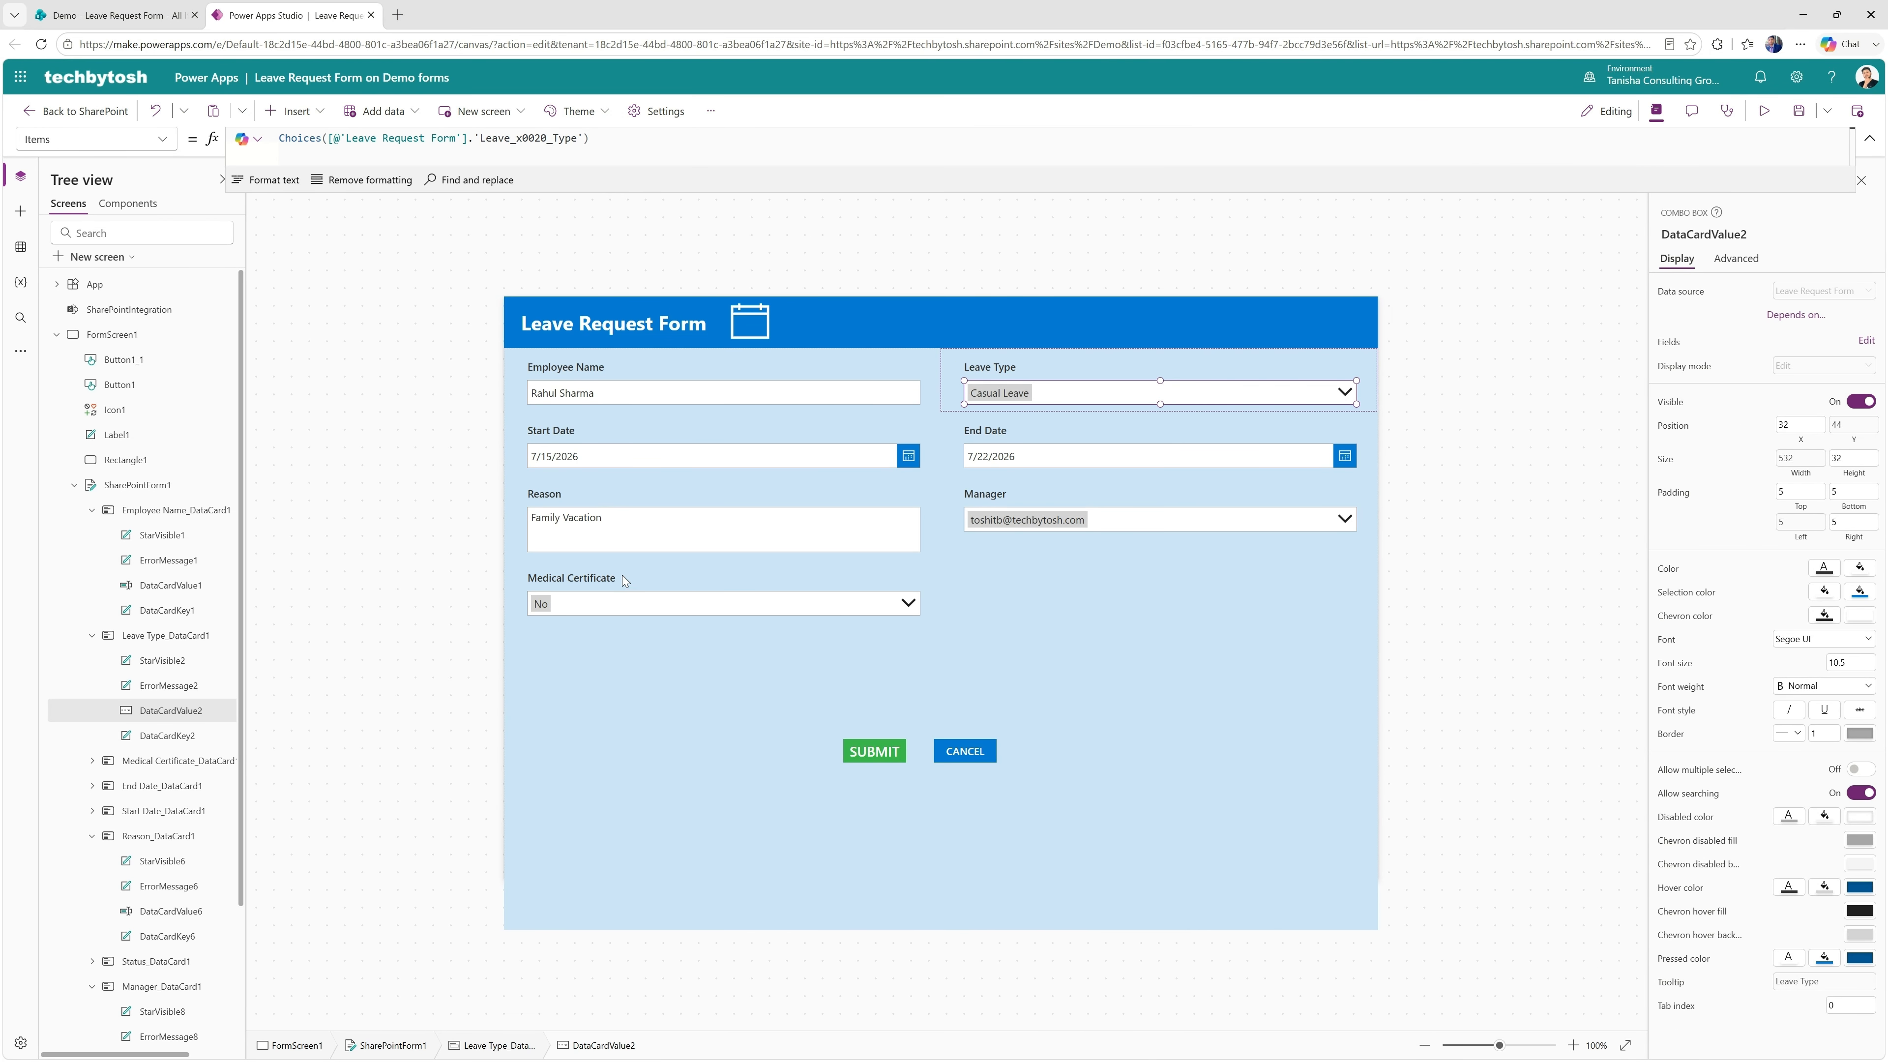
{"action": "left_click", "coordinate": [621, 576]}
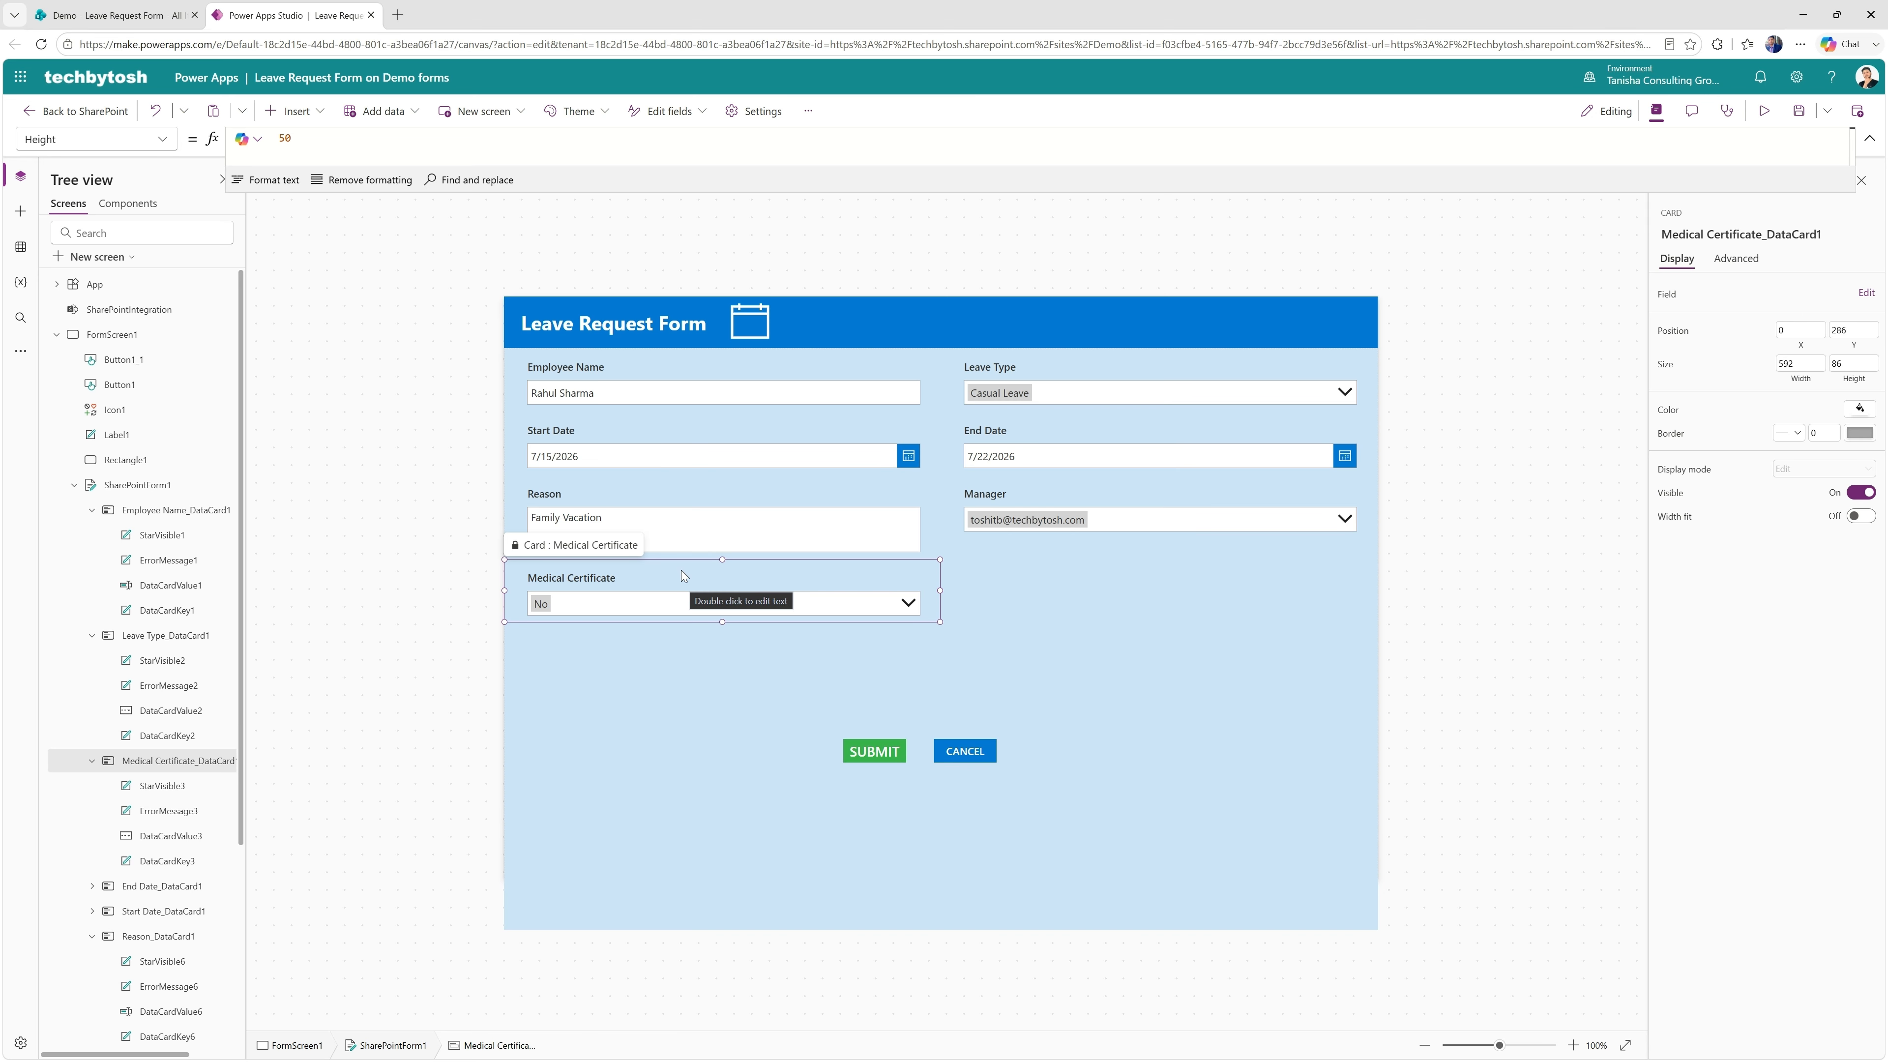
Unlock the Medical Certificate card in the Advanced properties and clear its Visible value
{"action": "left_click", "coordinate": [1735, 258]}
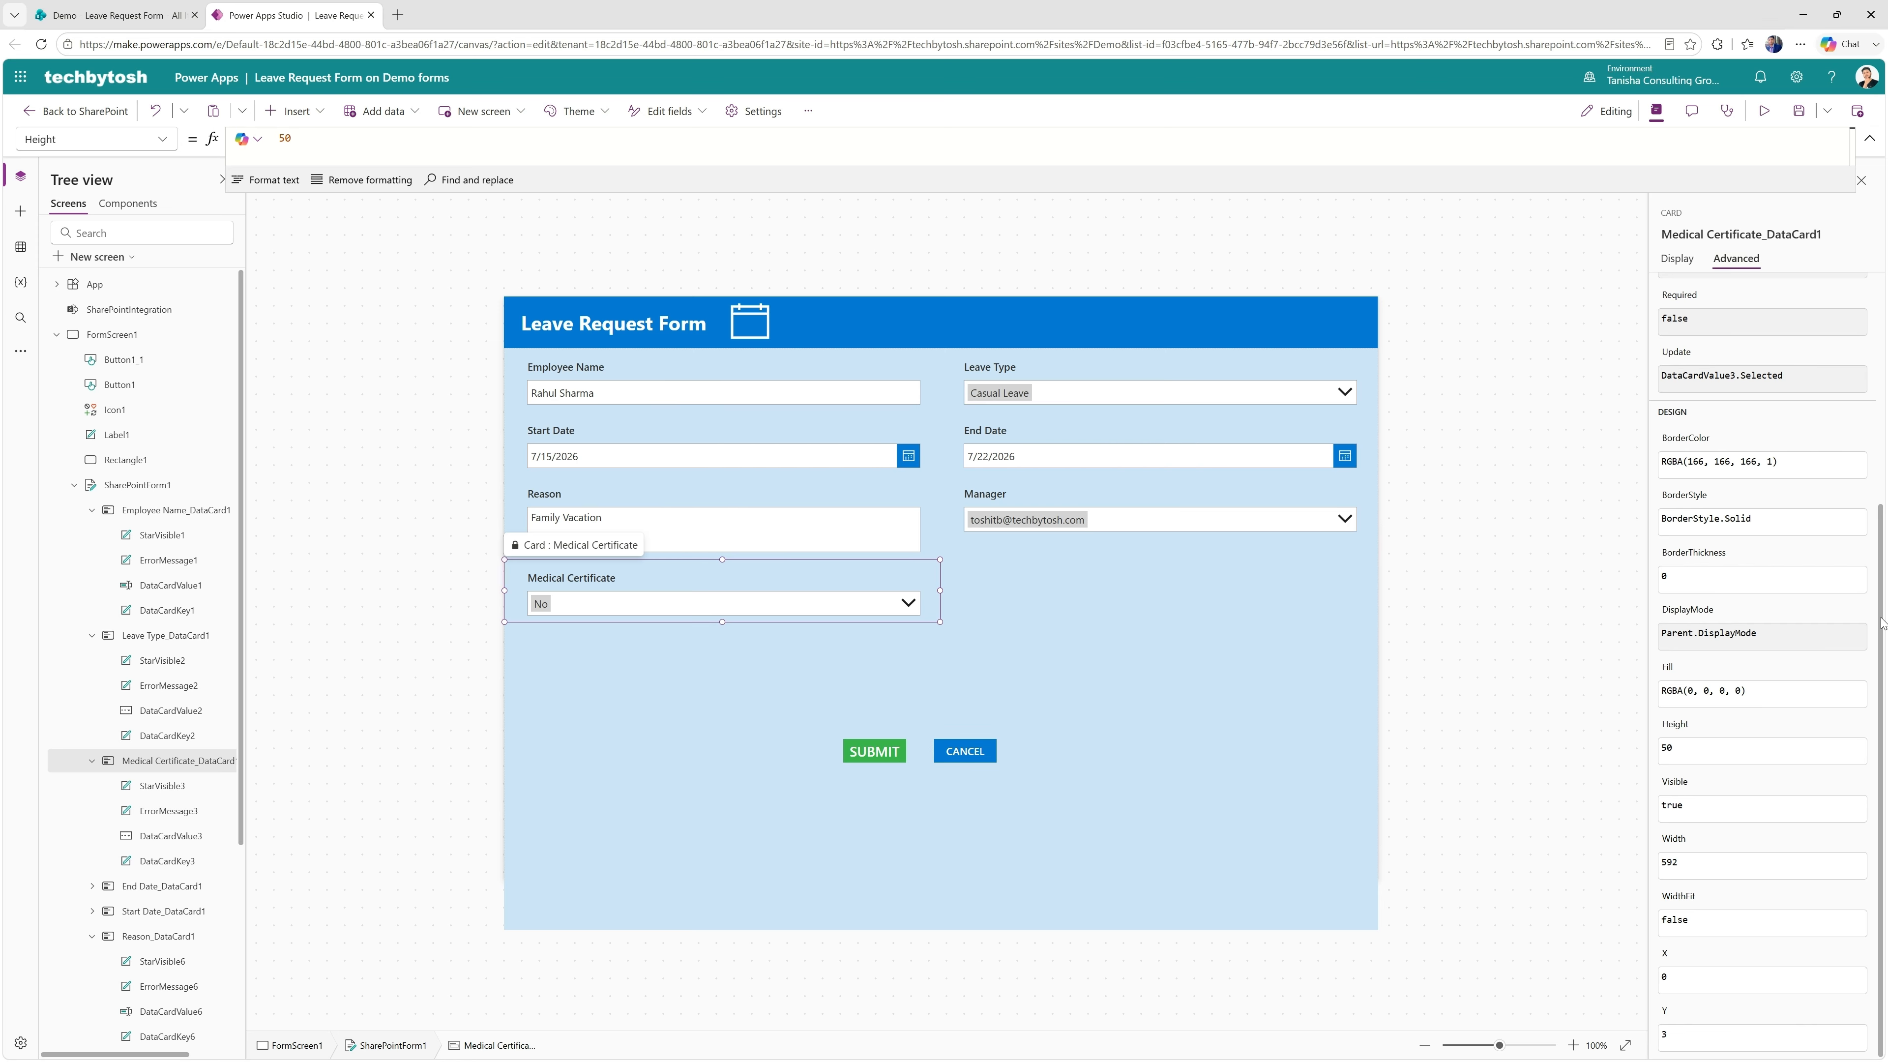
{"action": "left_click_drag", "start_coordinate": [1880, 623], "coordinate": [1870, 394]}
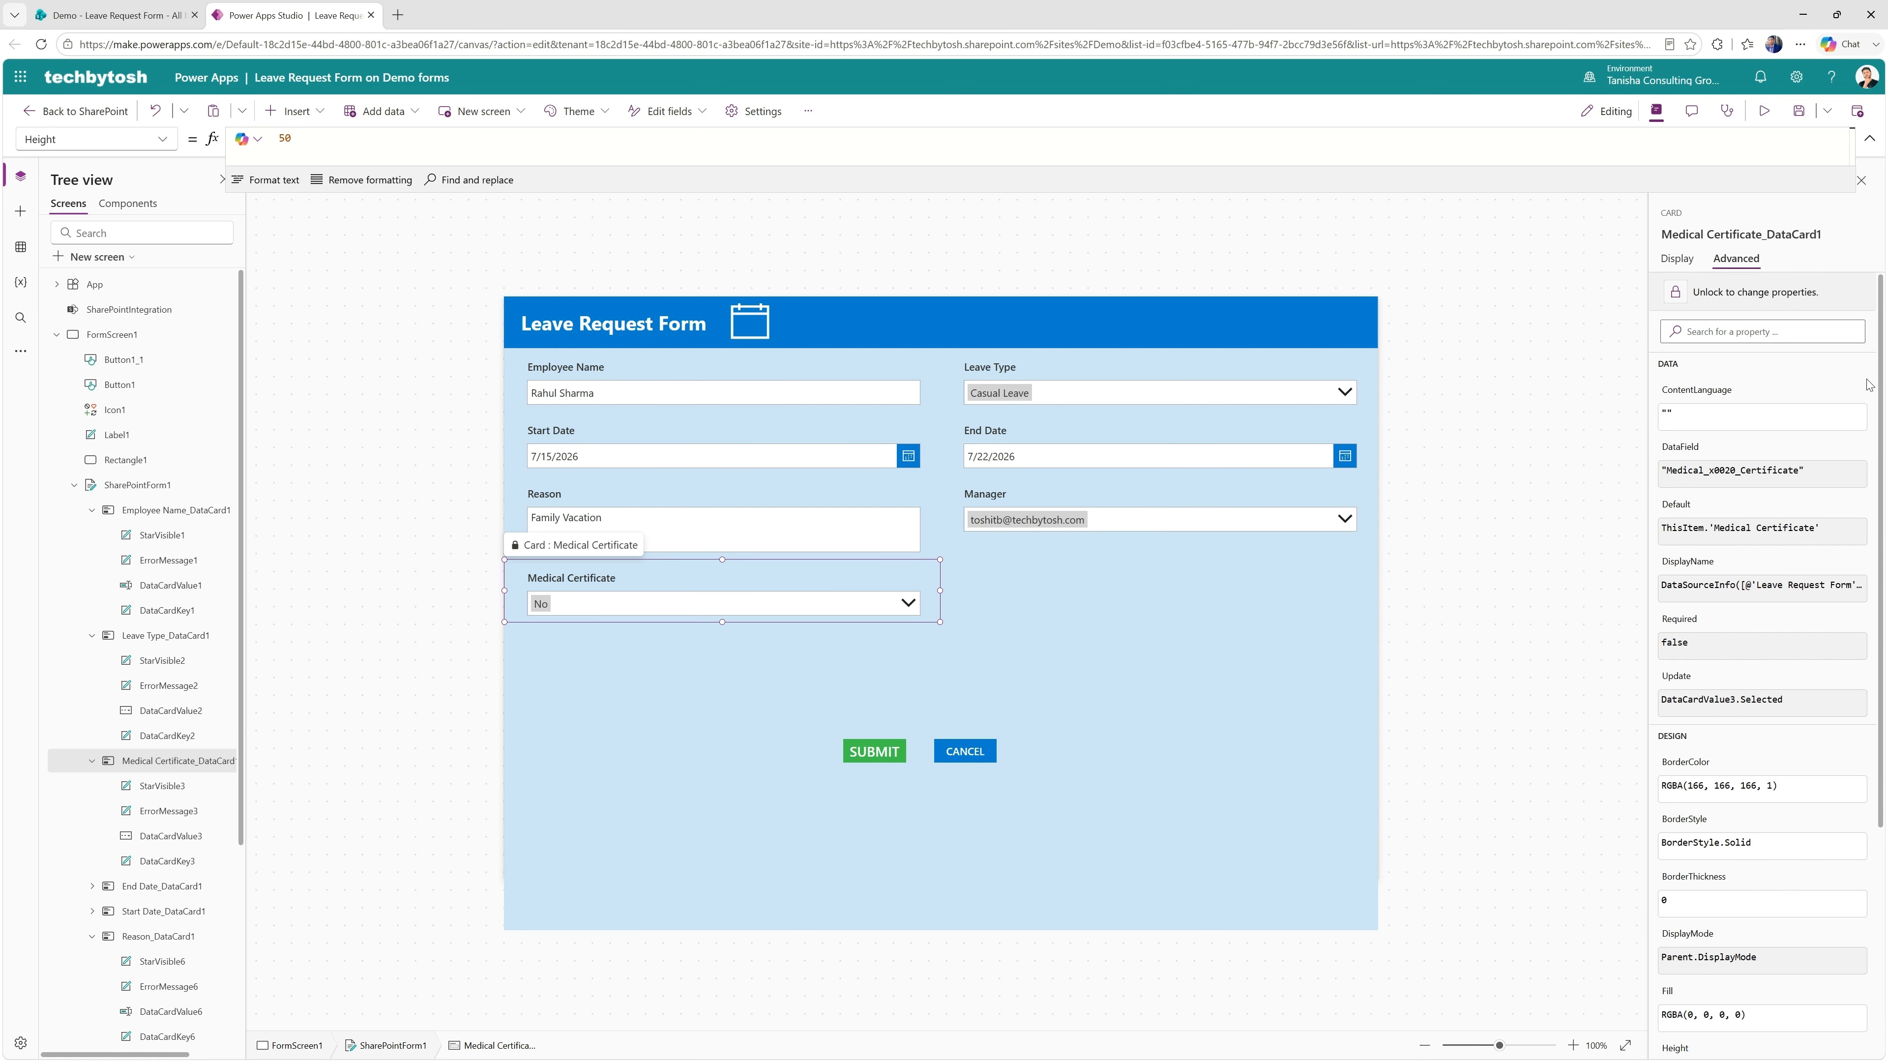
{"action": "left_click", "coordinate": [1715, 296]}
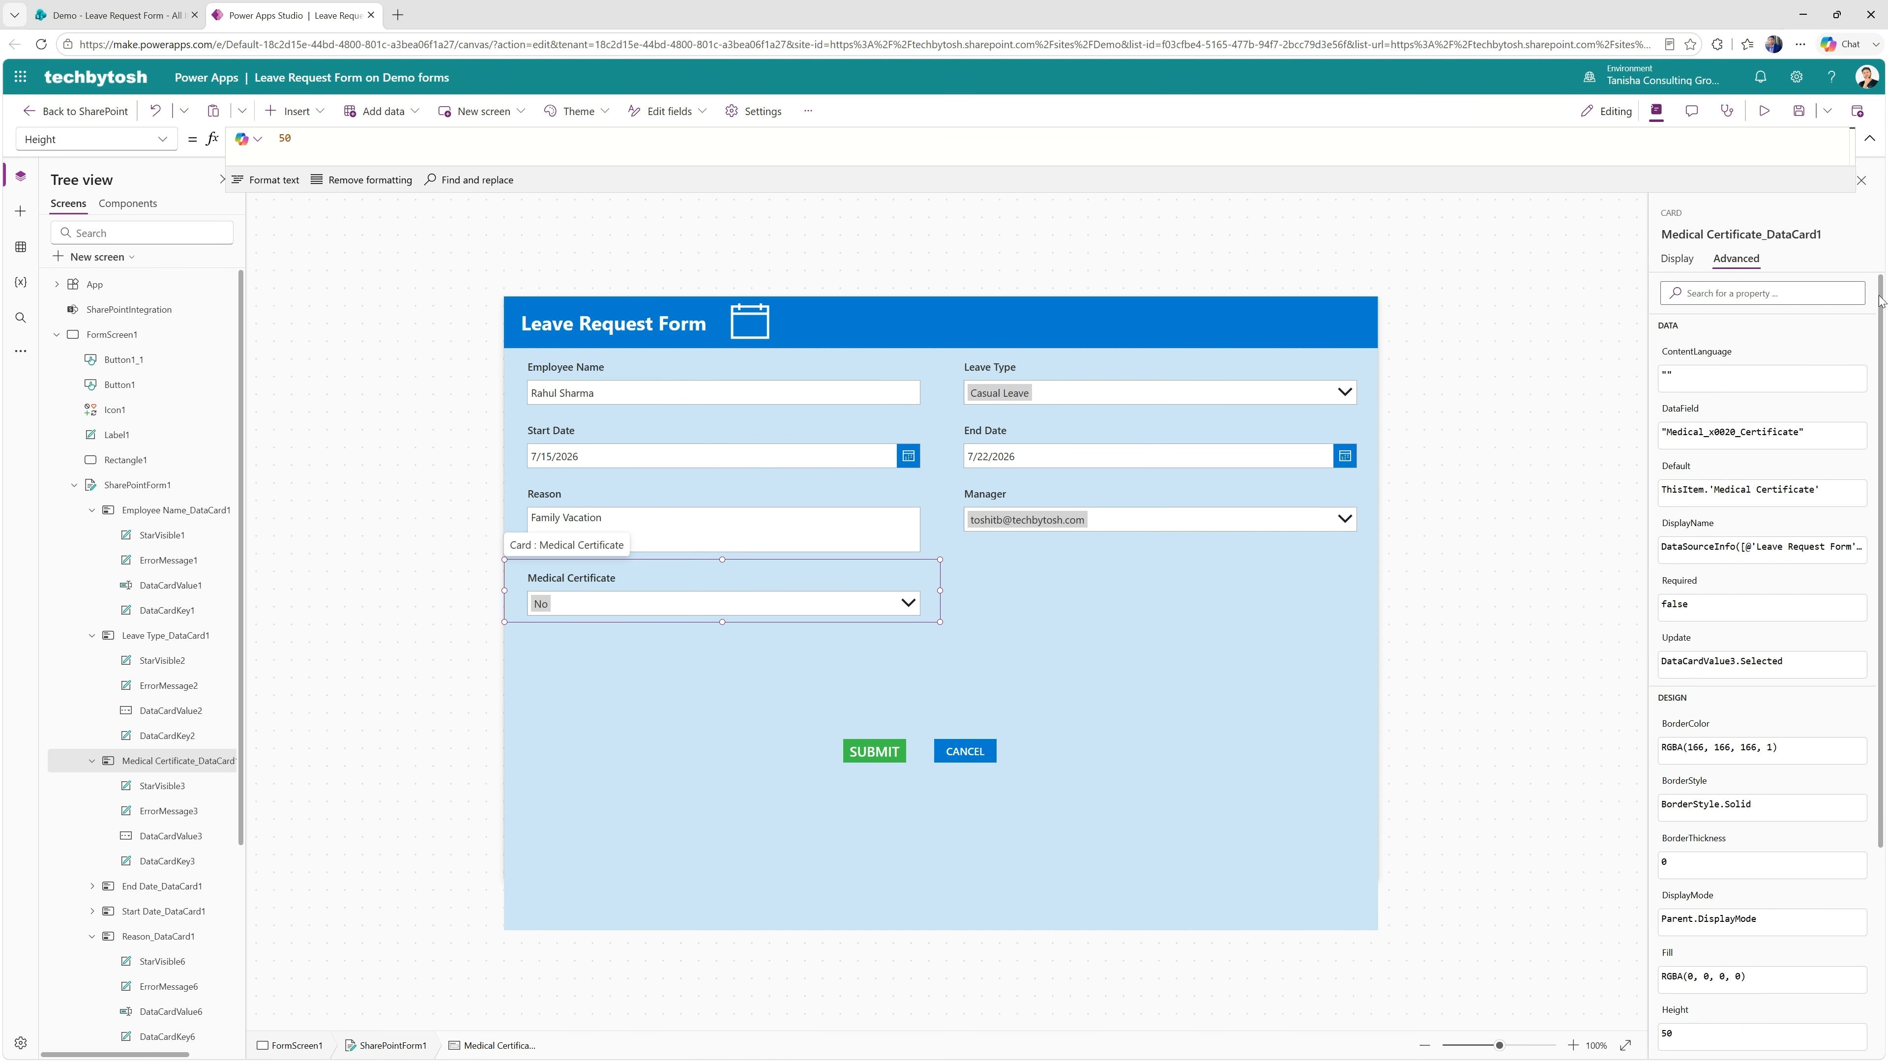
{"action": "left_click_drag", "start_coordinate": [1880, 300], "coordinate": [1874, 448]}
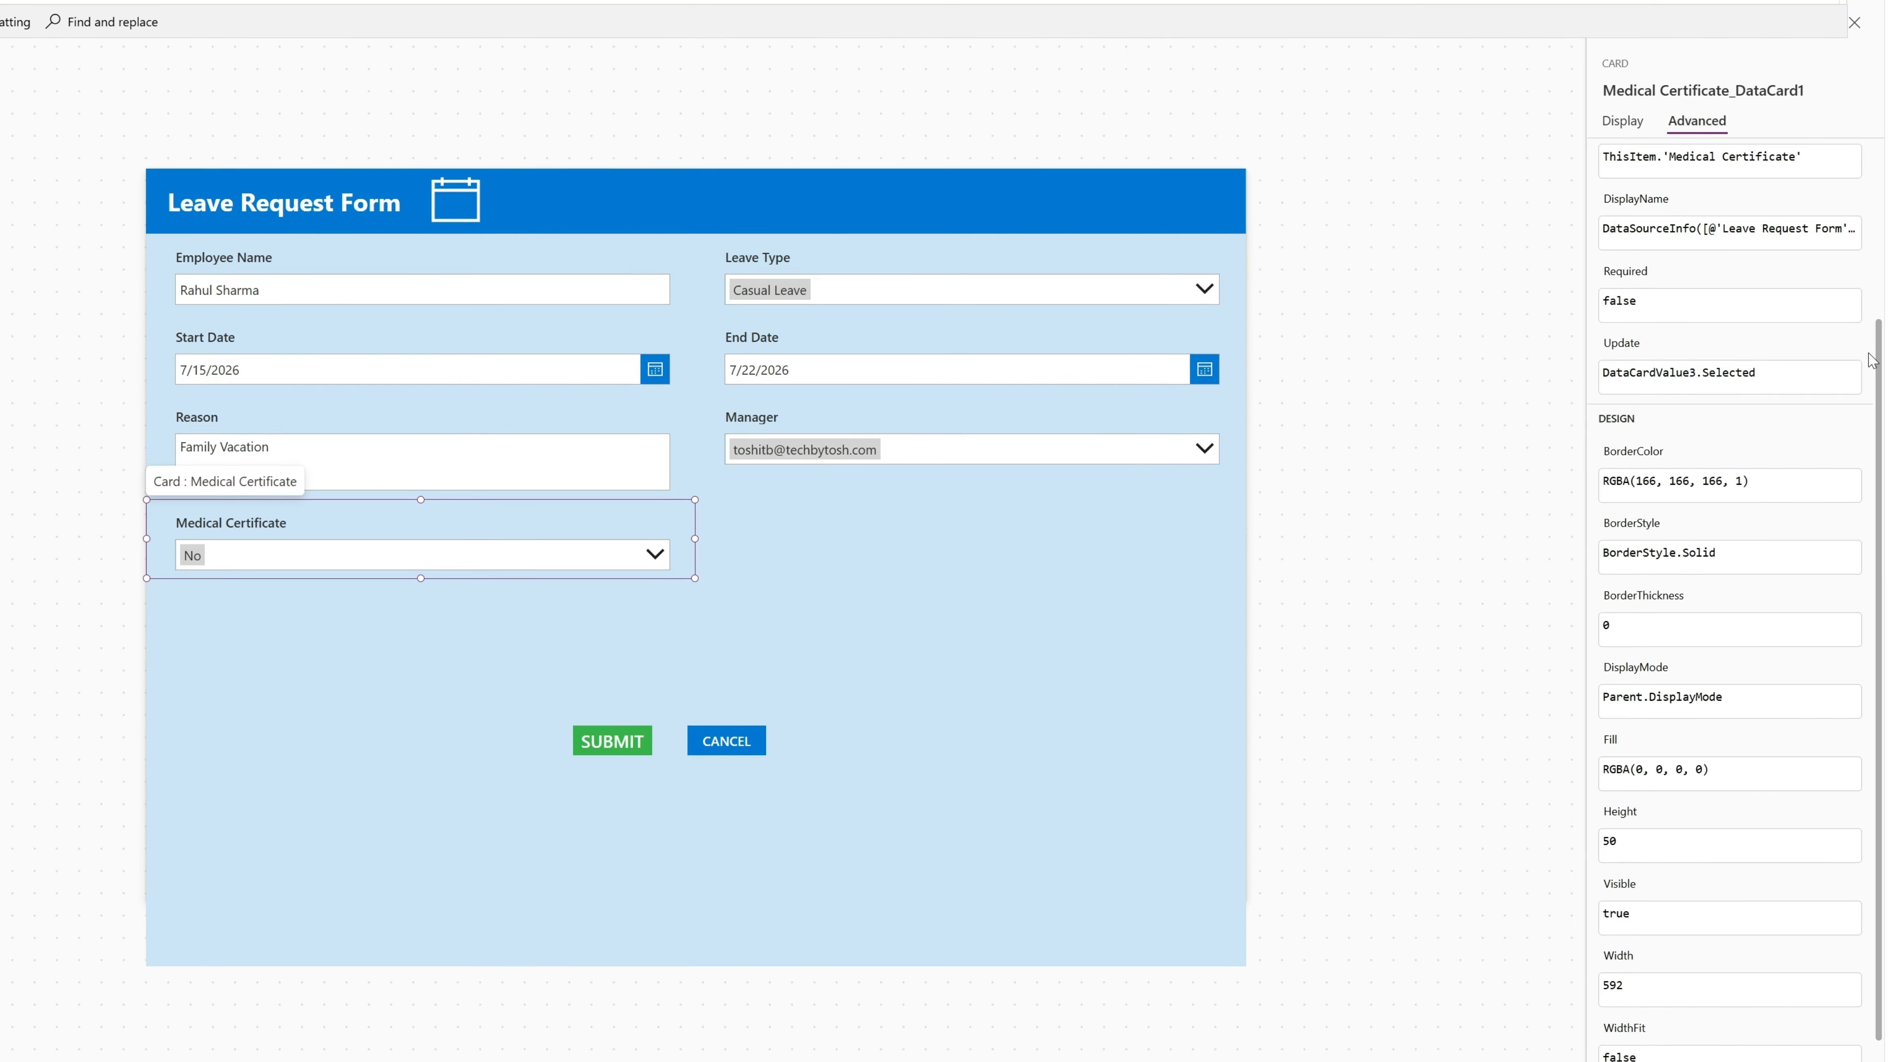
{"action": "left_click_drag", "start_coordinate": [1871, 361], "coordinate": [1874, 446]}
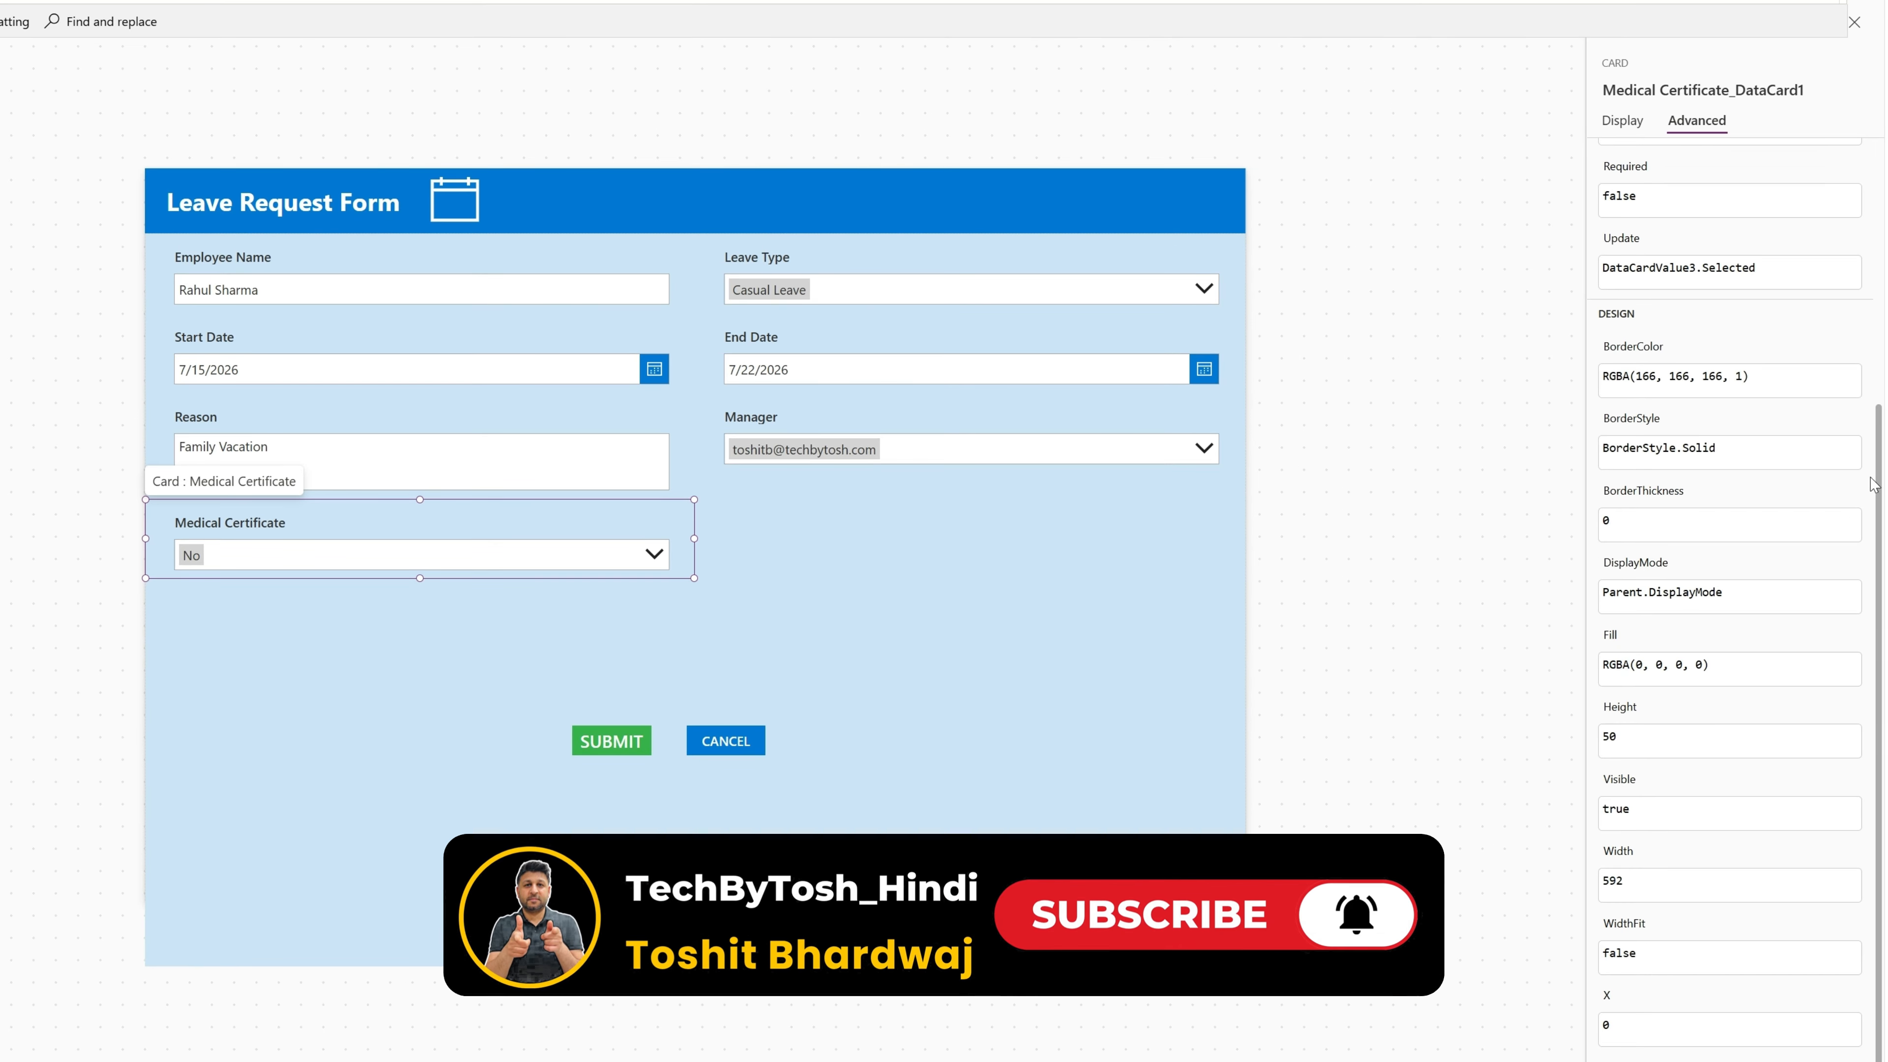
{"action": "left_click", "coordinate": [1645, 814]}
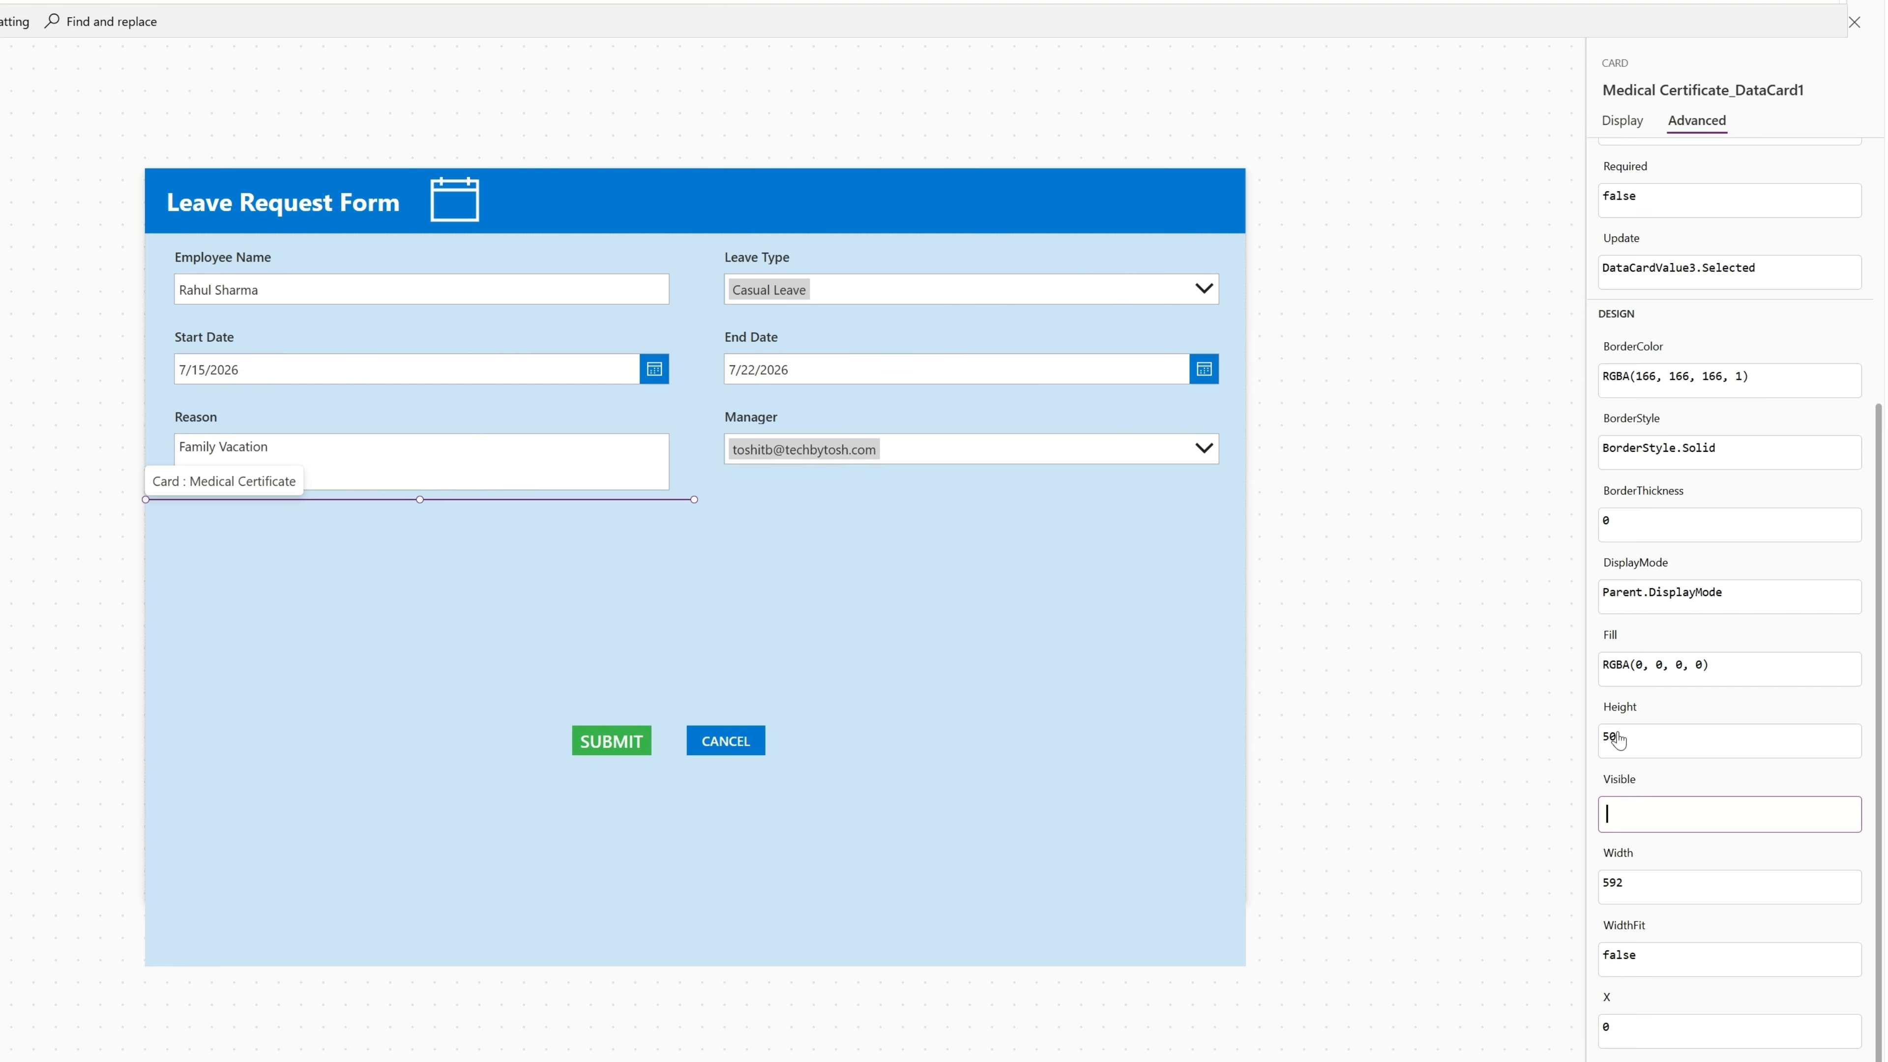
Set the Medical Certificate card's Visible formula to DataCardValue2.Selected.Value = "Sick Leave"
{"action": "type", "text": "Data"}
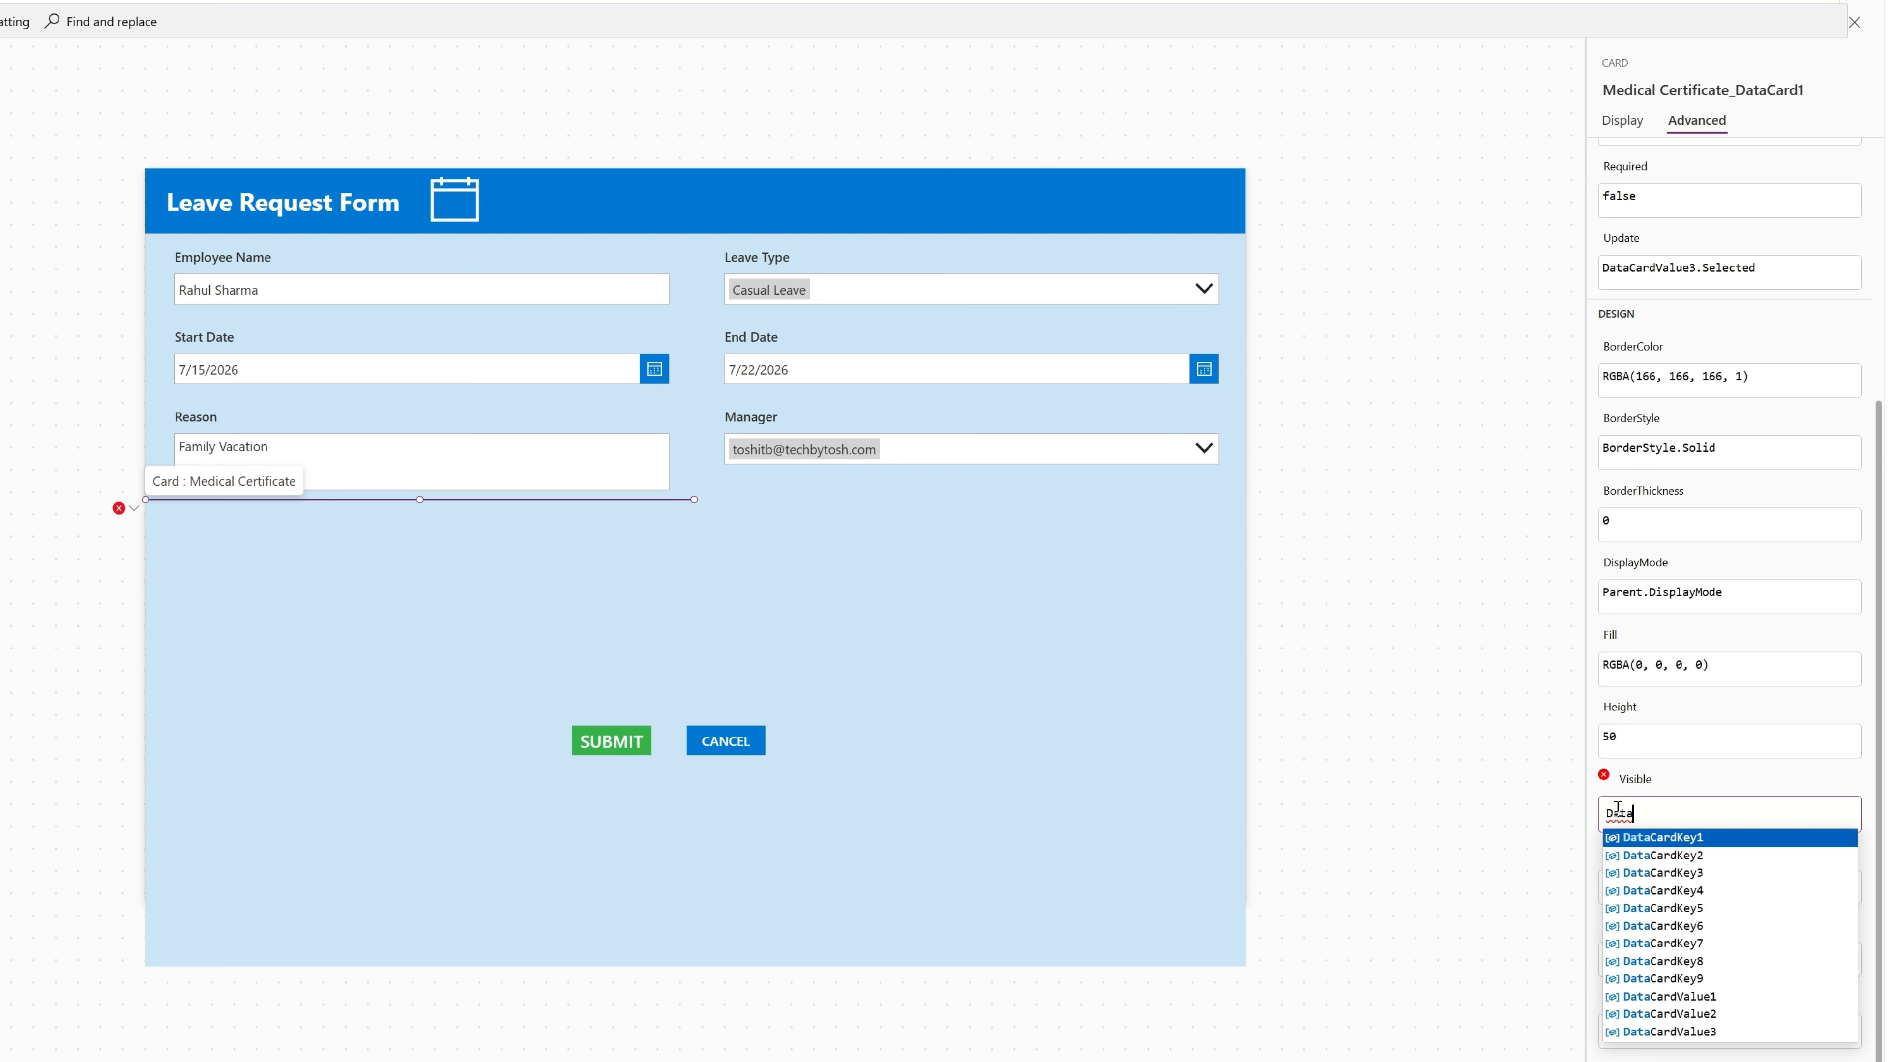
{"action": "type", "text": "CardValue2"}
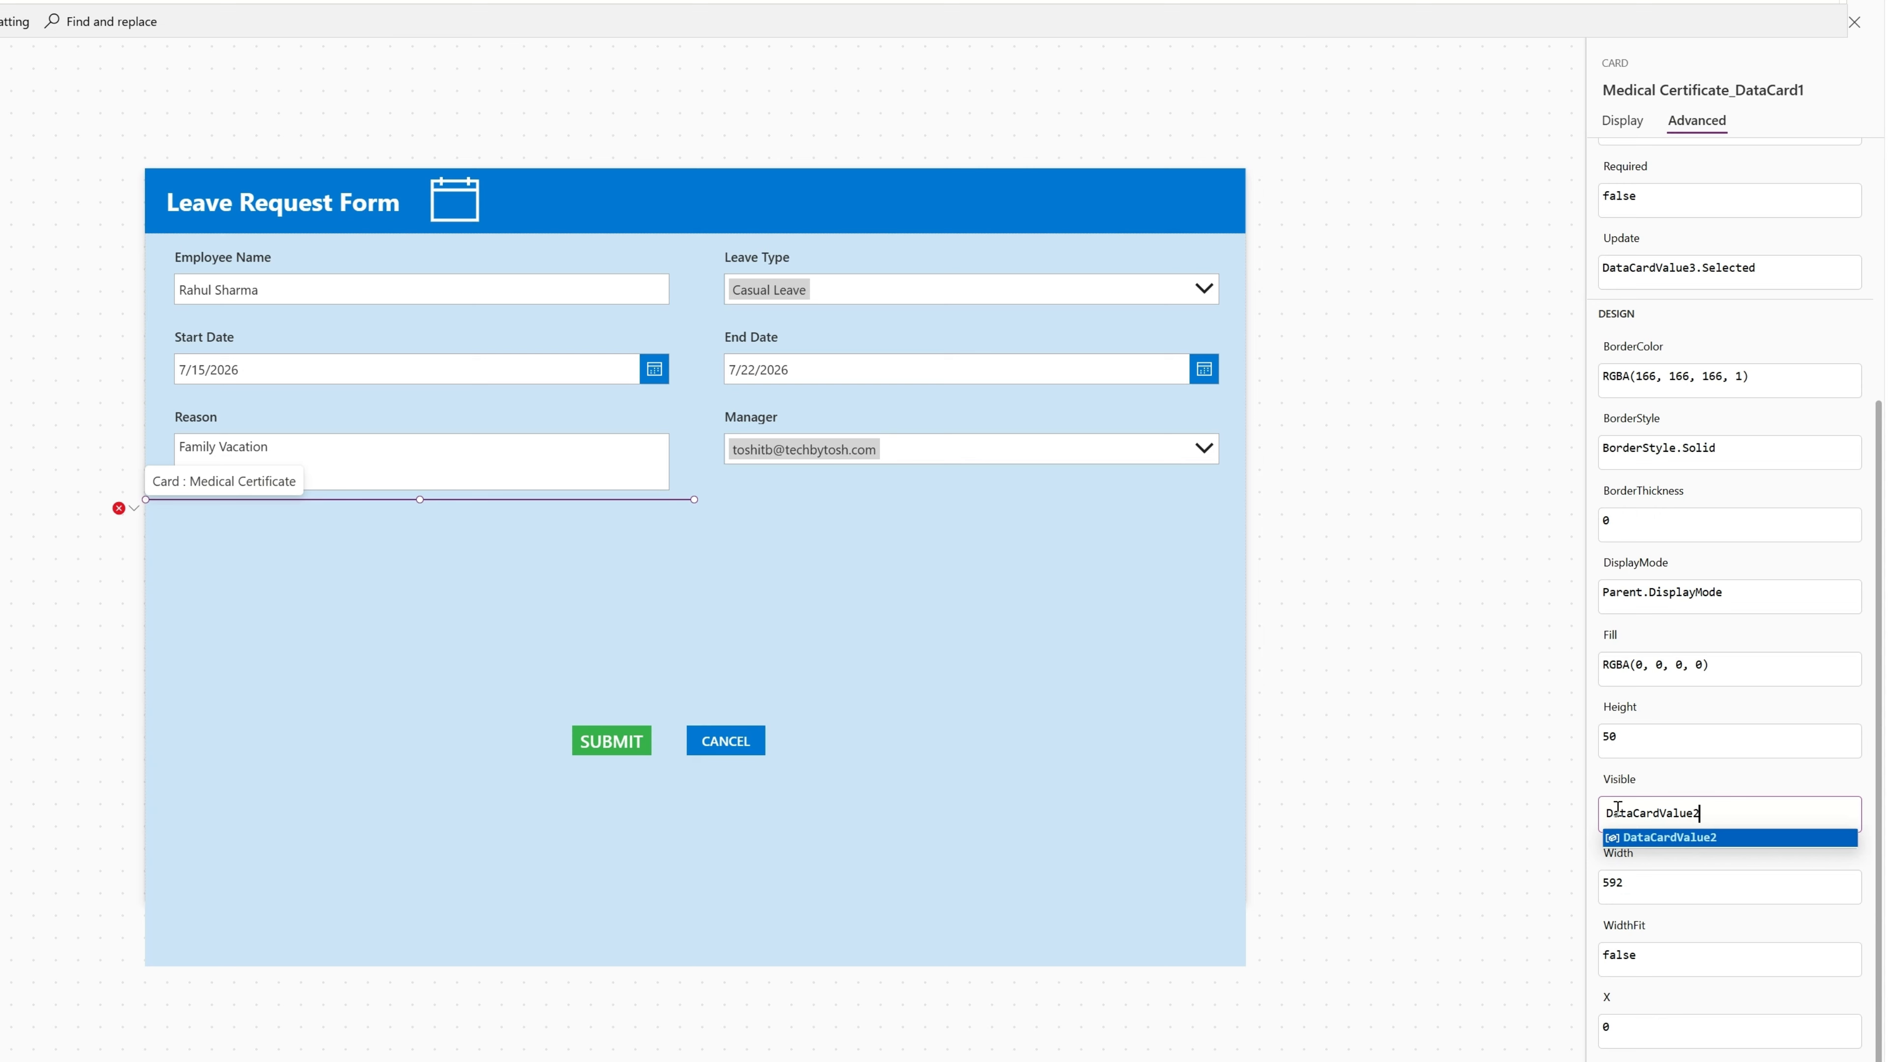
{"action": "type", "text": "."}
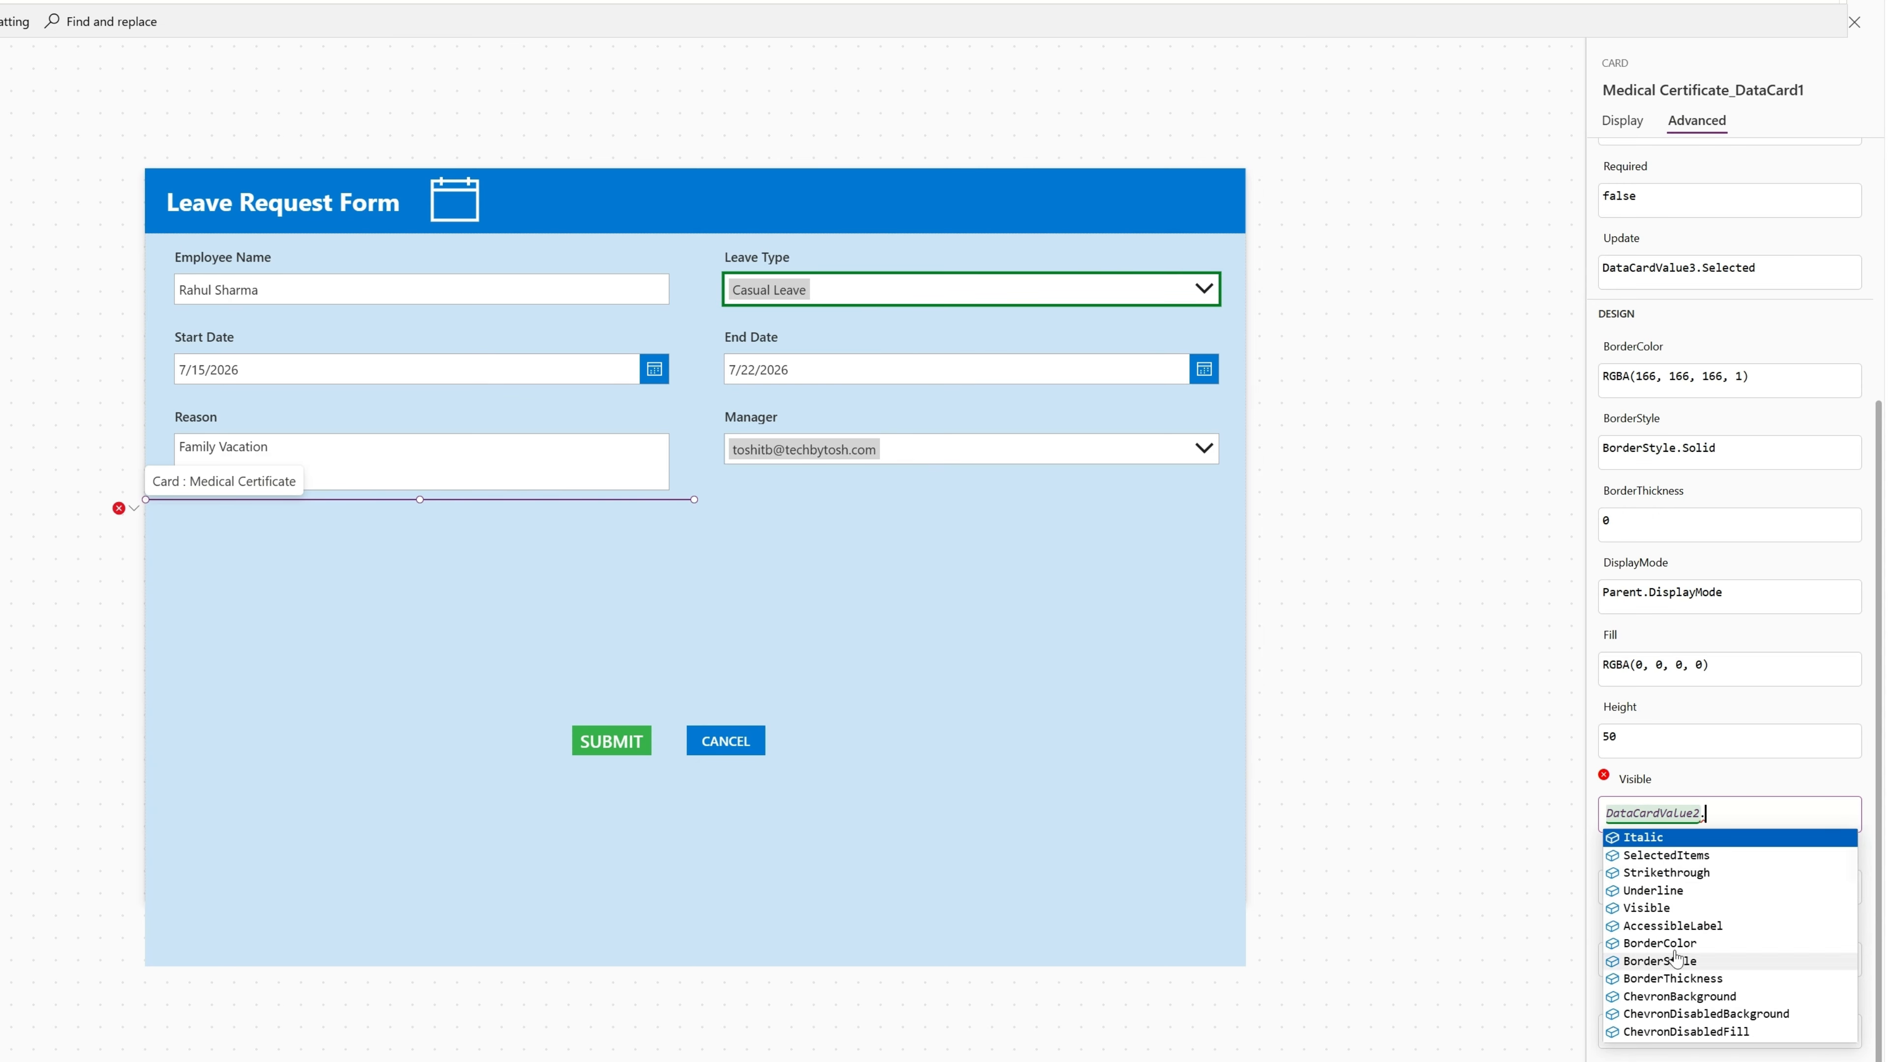
{"action": "type", "text": "sele"}
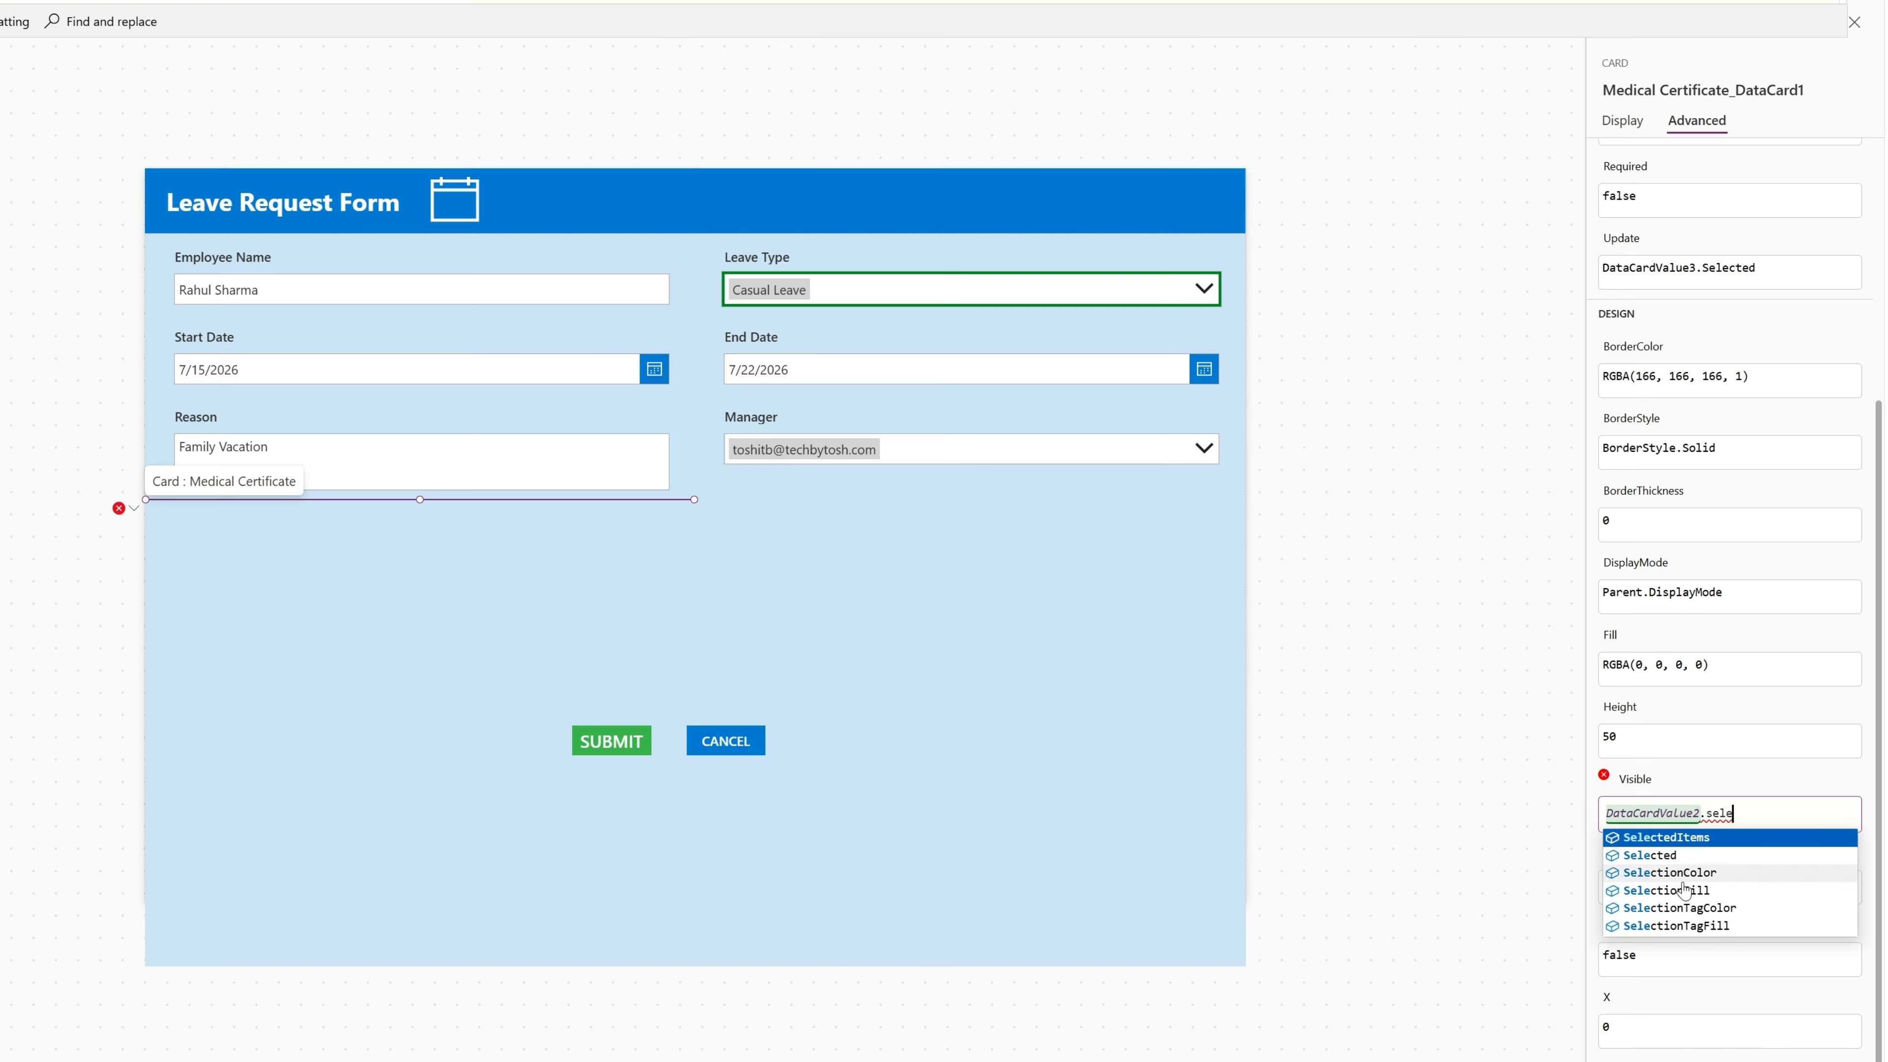
{"action": "left_click", "coordinate": [1681, 856]}
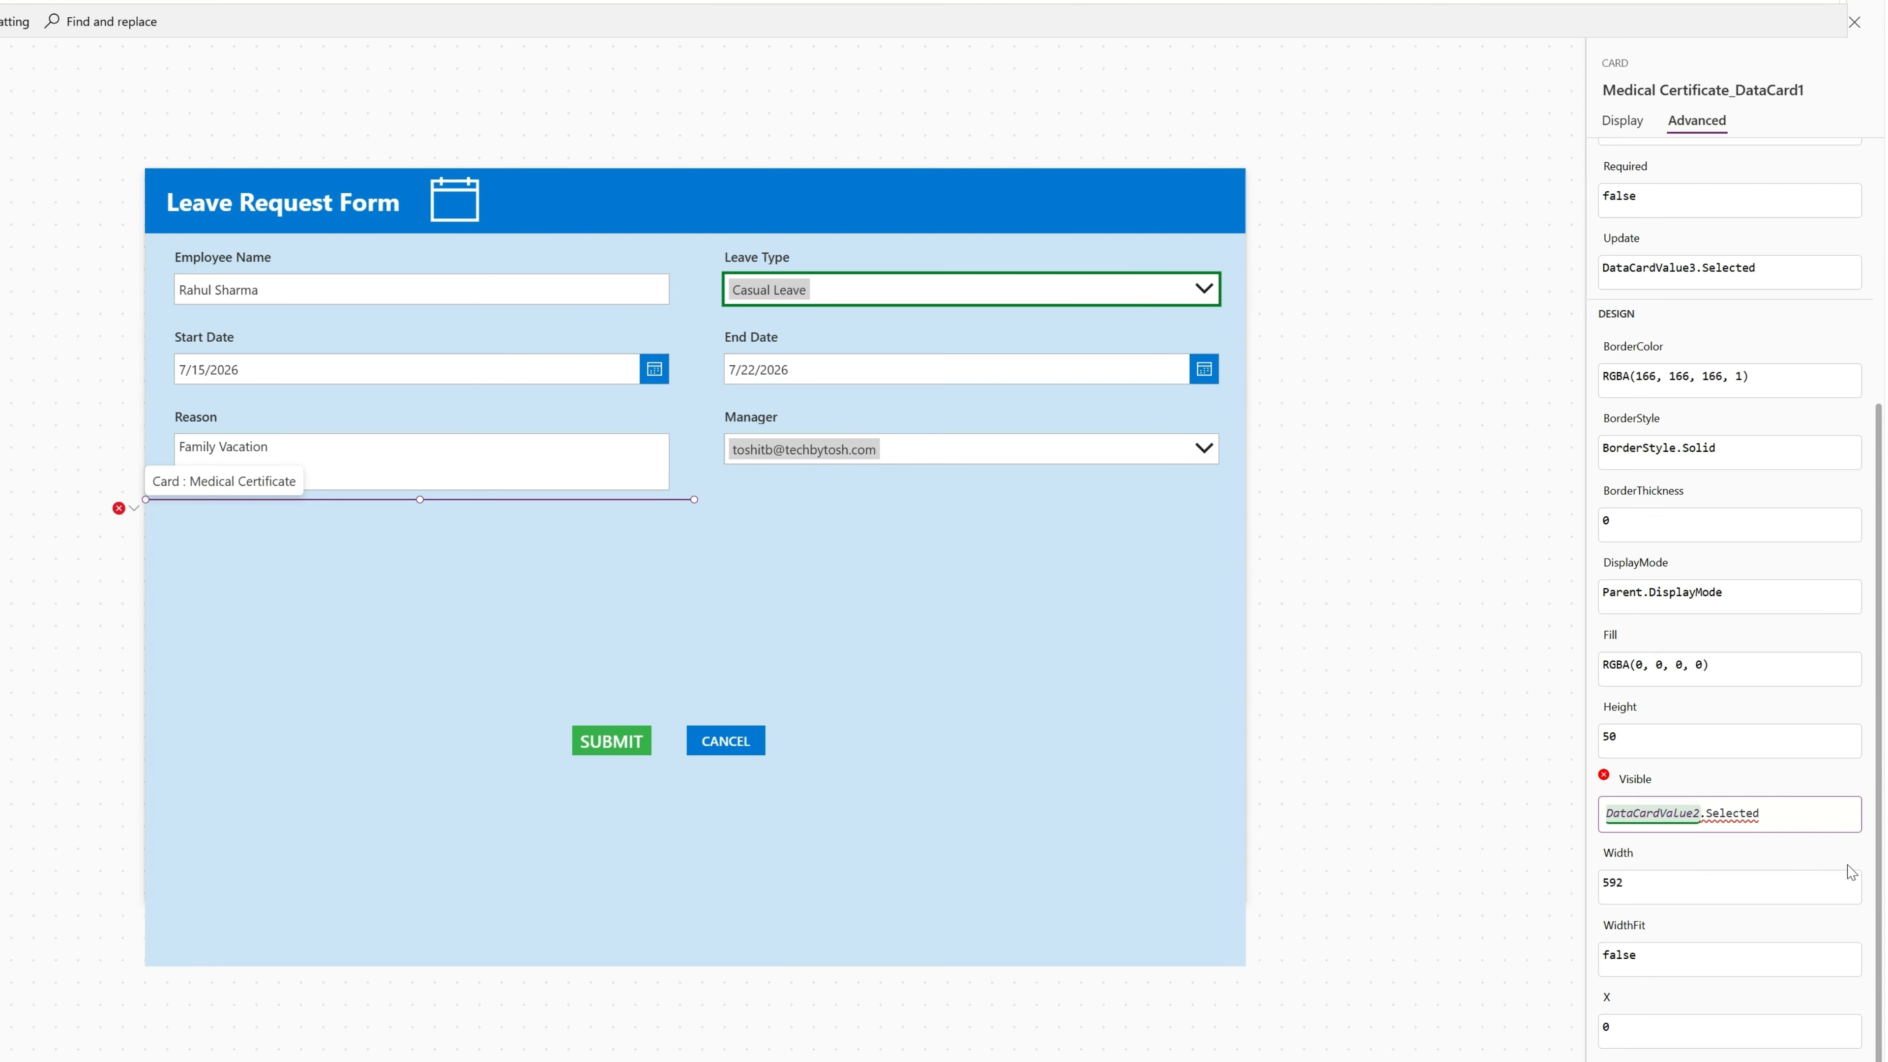
{"action": "mouse_move", "coordinate": [1760, 826]}
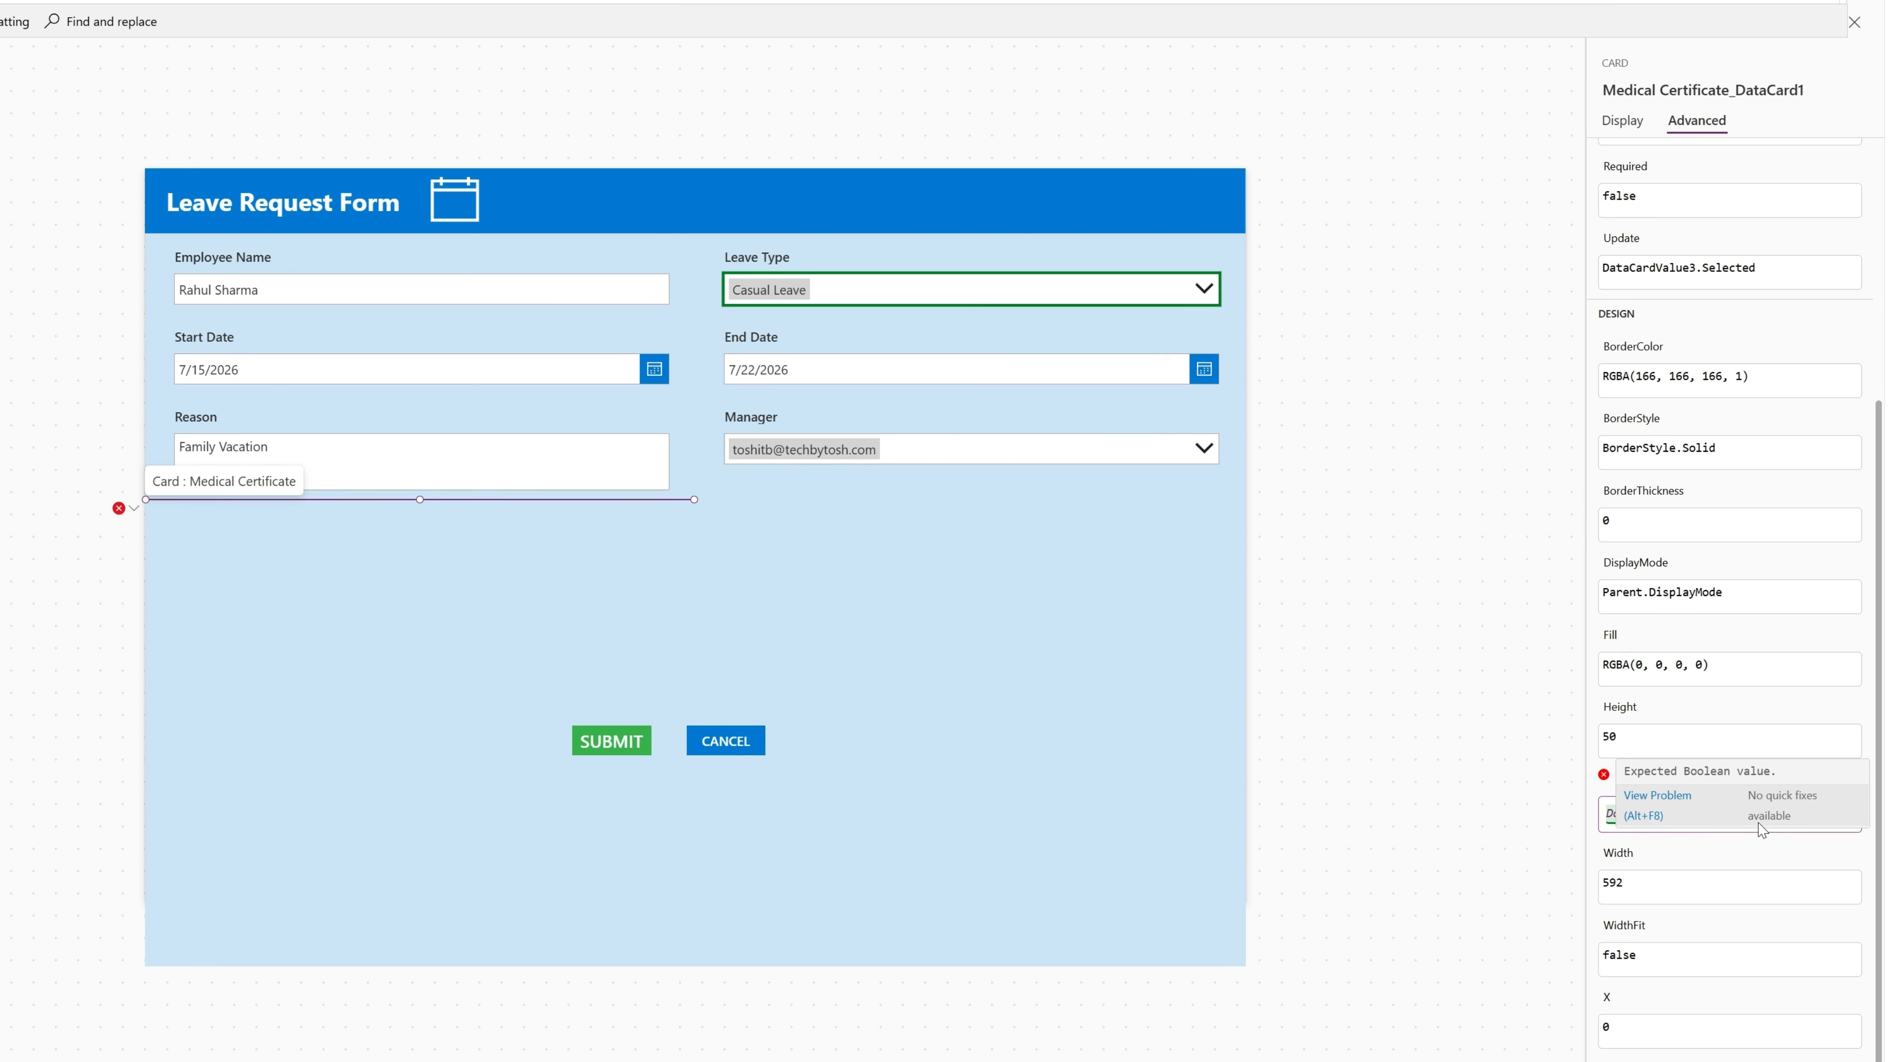
{"action": "type", "text": ".Va"}
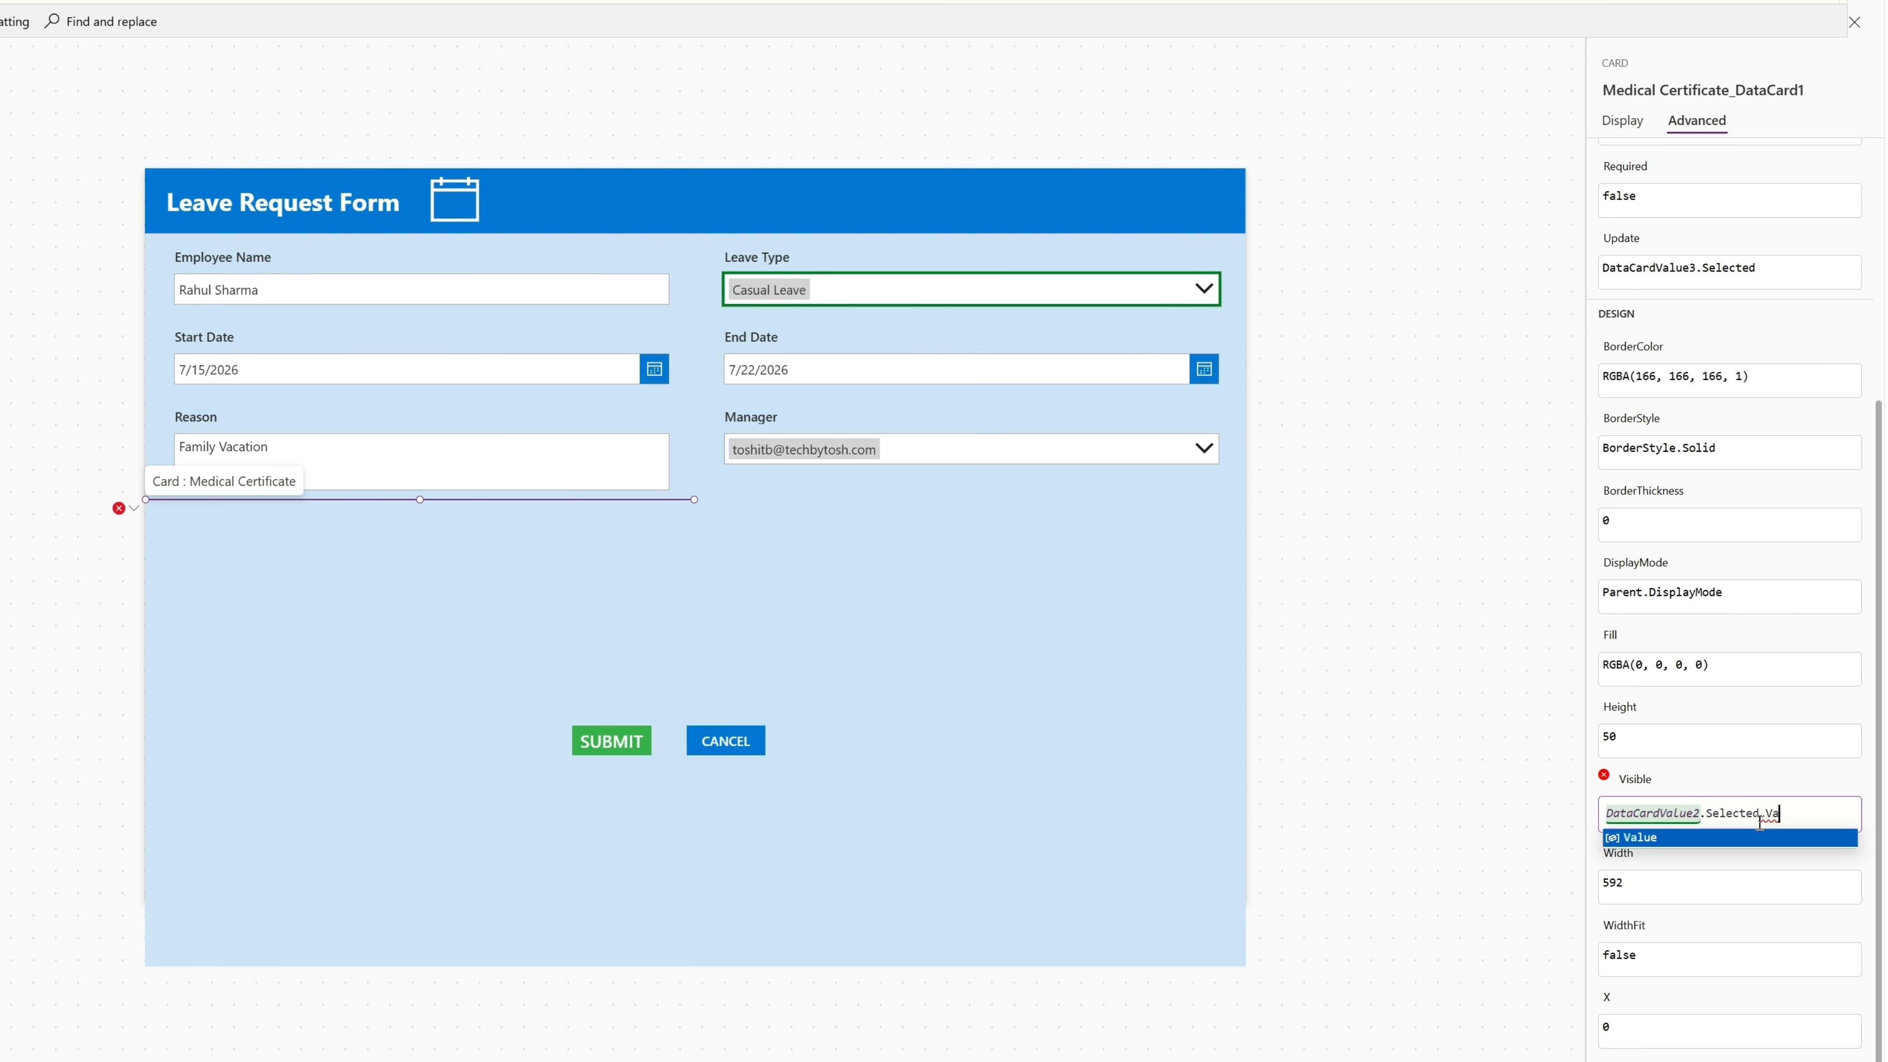
{"action": "left_click", "coordinate": [1675, 837]}
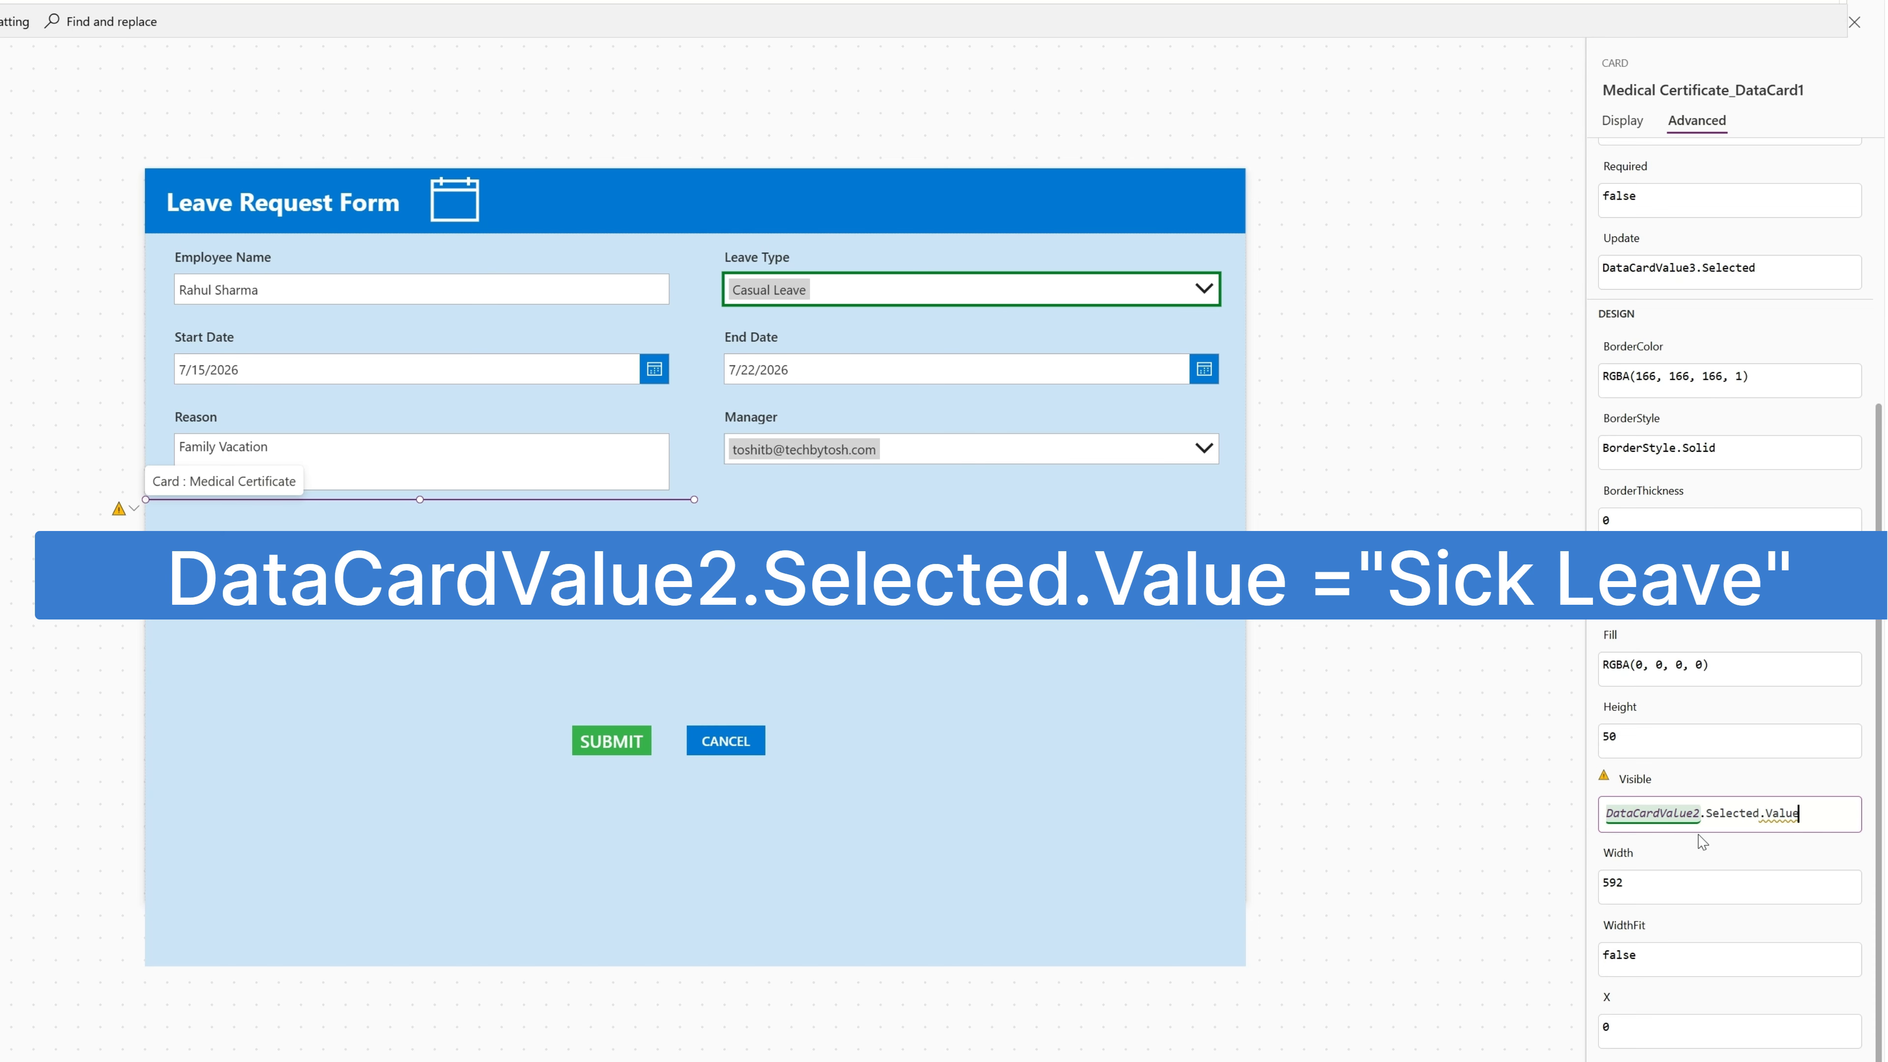
{"action": "type", "text": "= \"Sick Leave"}
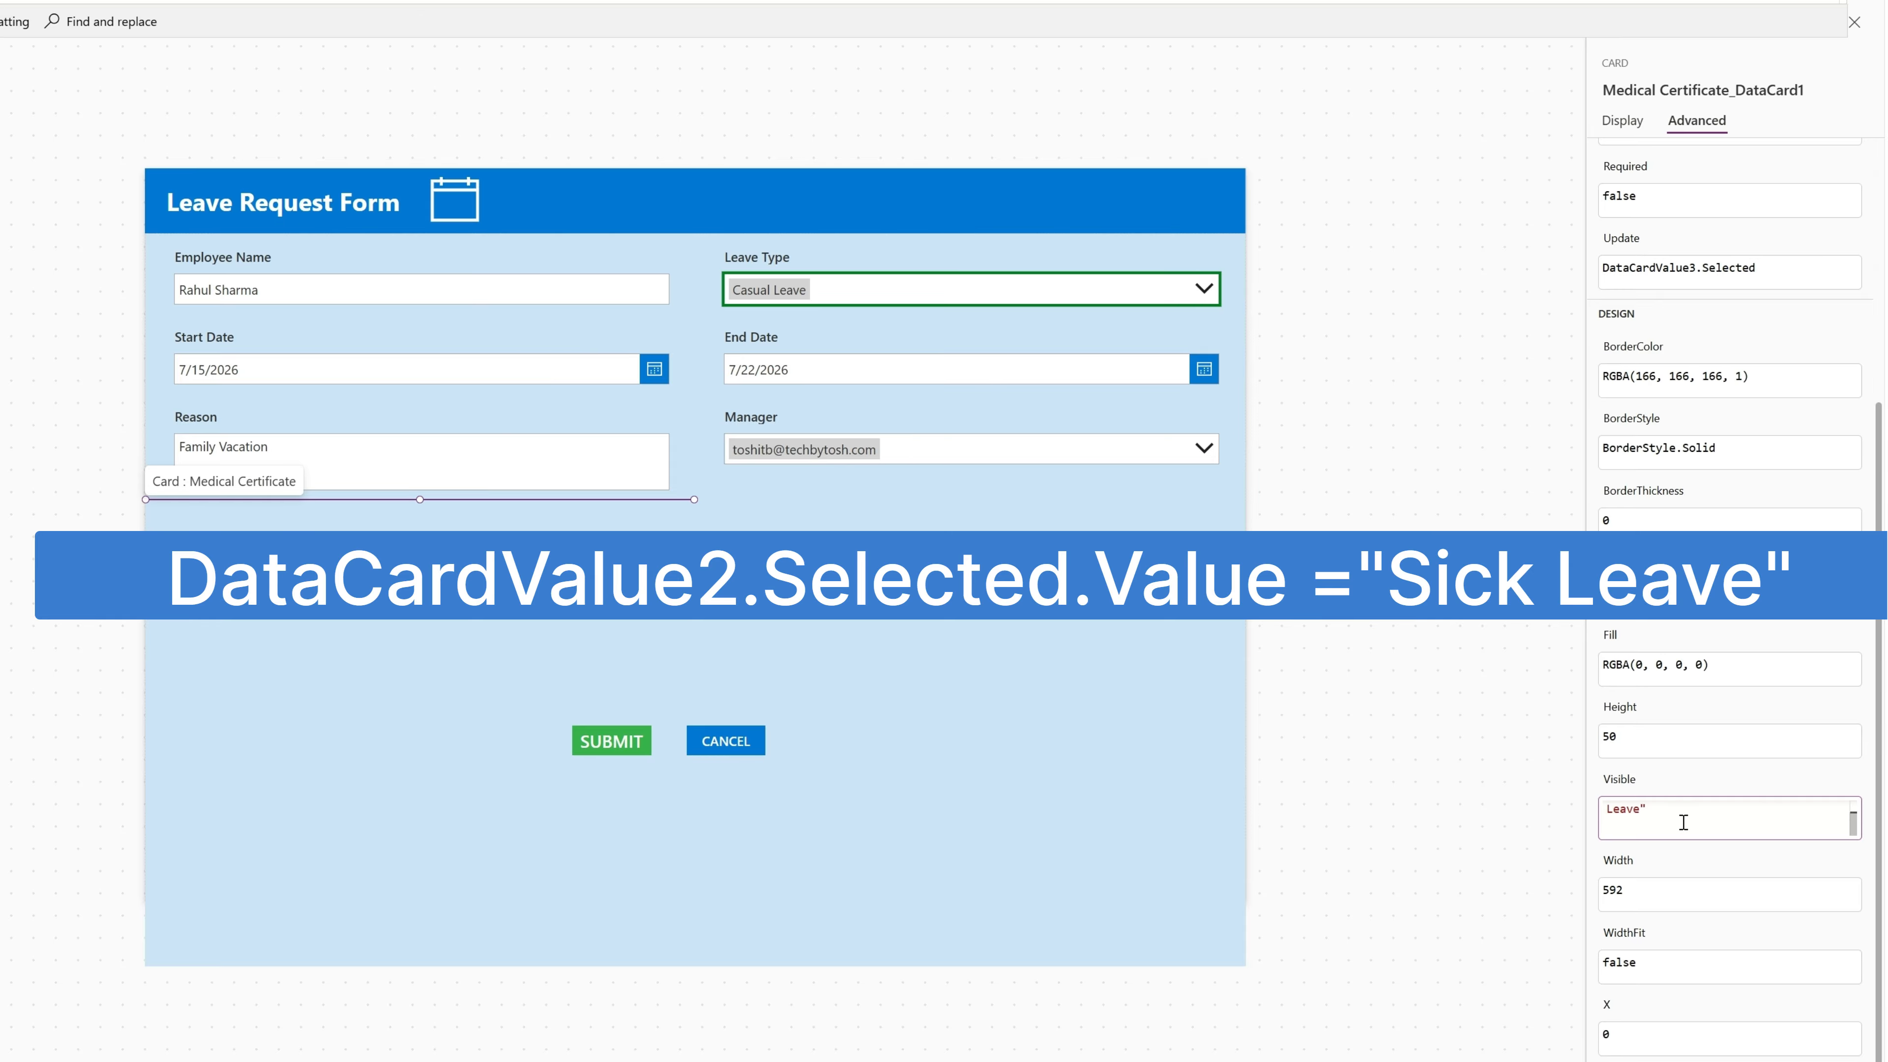
{"action": "left_click", "coordinate": [1534, 818]}
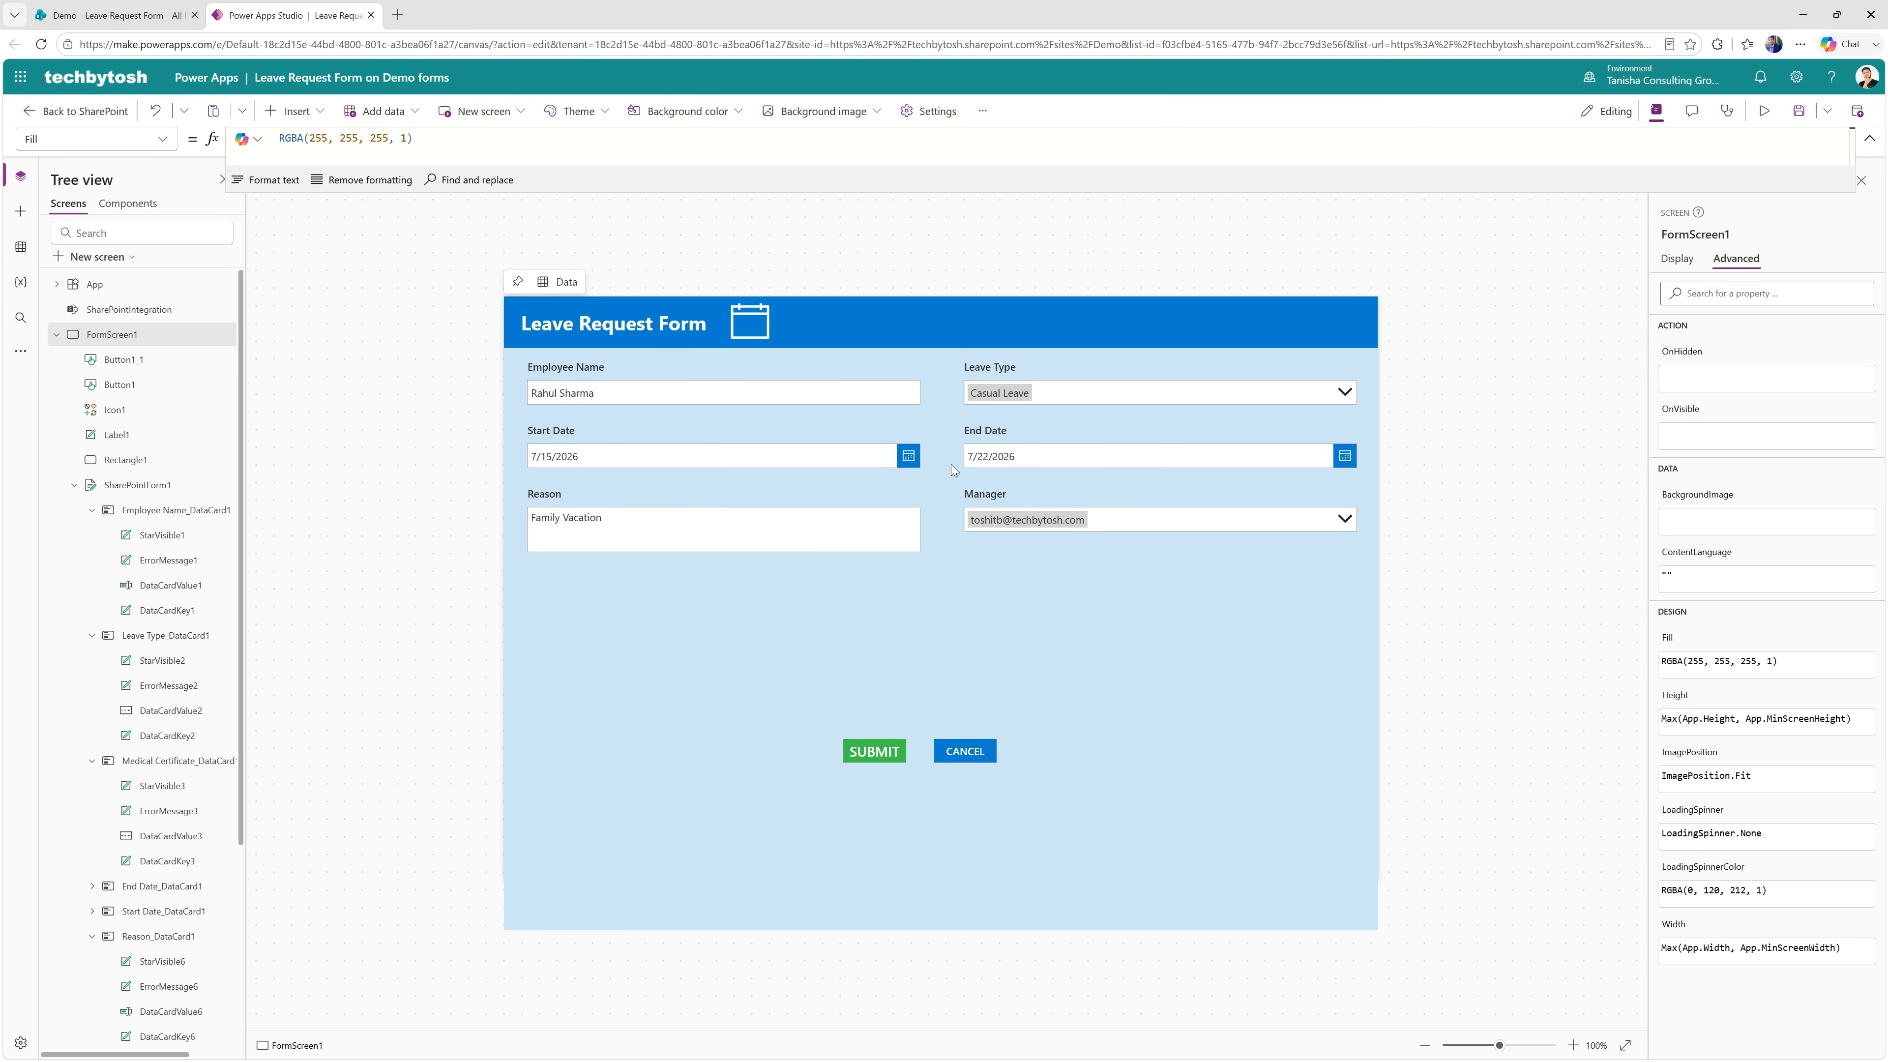
In preview, switch Leave Type among Sick Leave, Annual Leave and Sick Leave to test Medical Certificate visibility
{"action": "left_click", "coordinate": [1763, 111]}
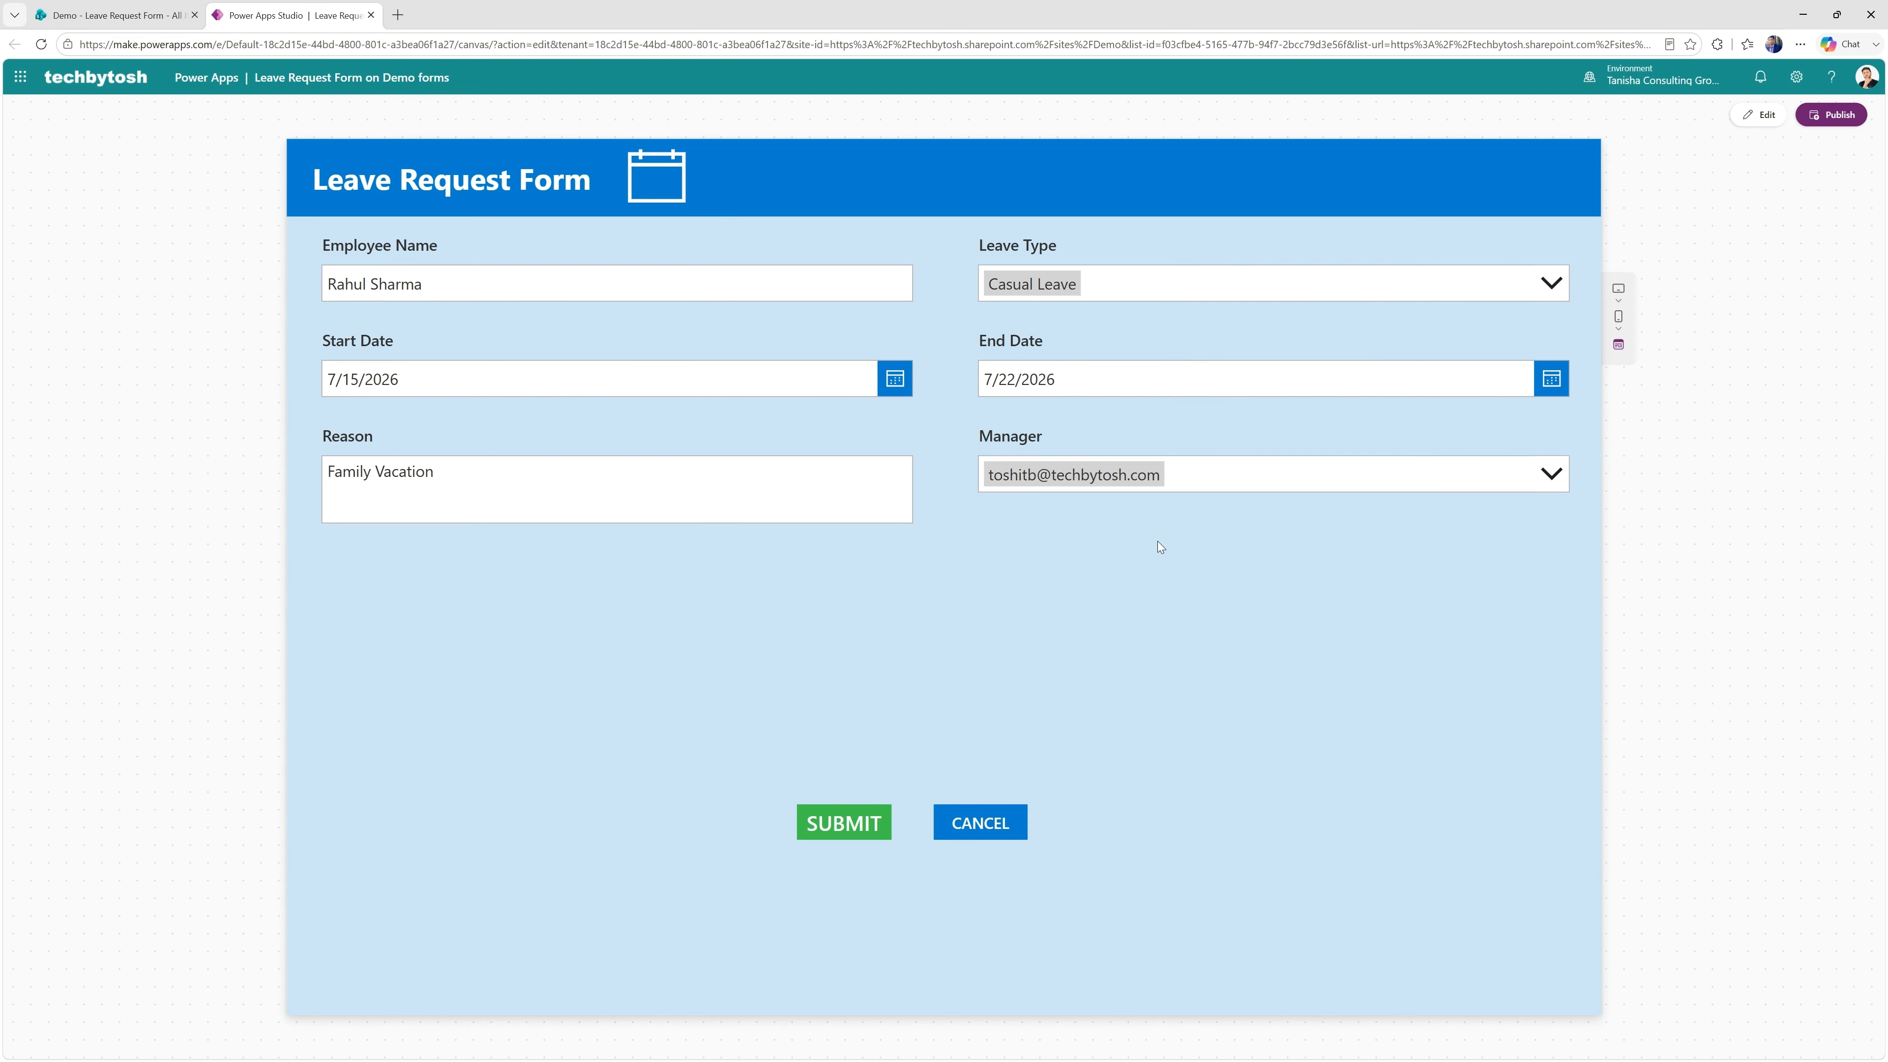
{"action": "left_click", "coordinate": [1167, 290]}
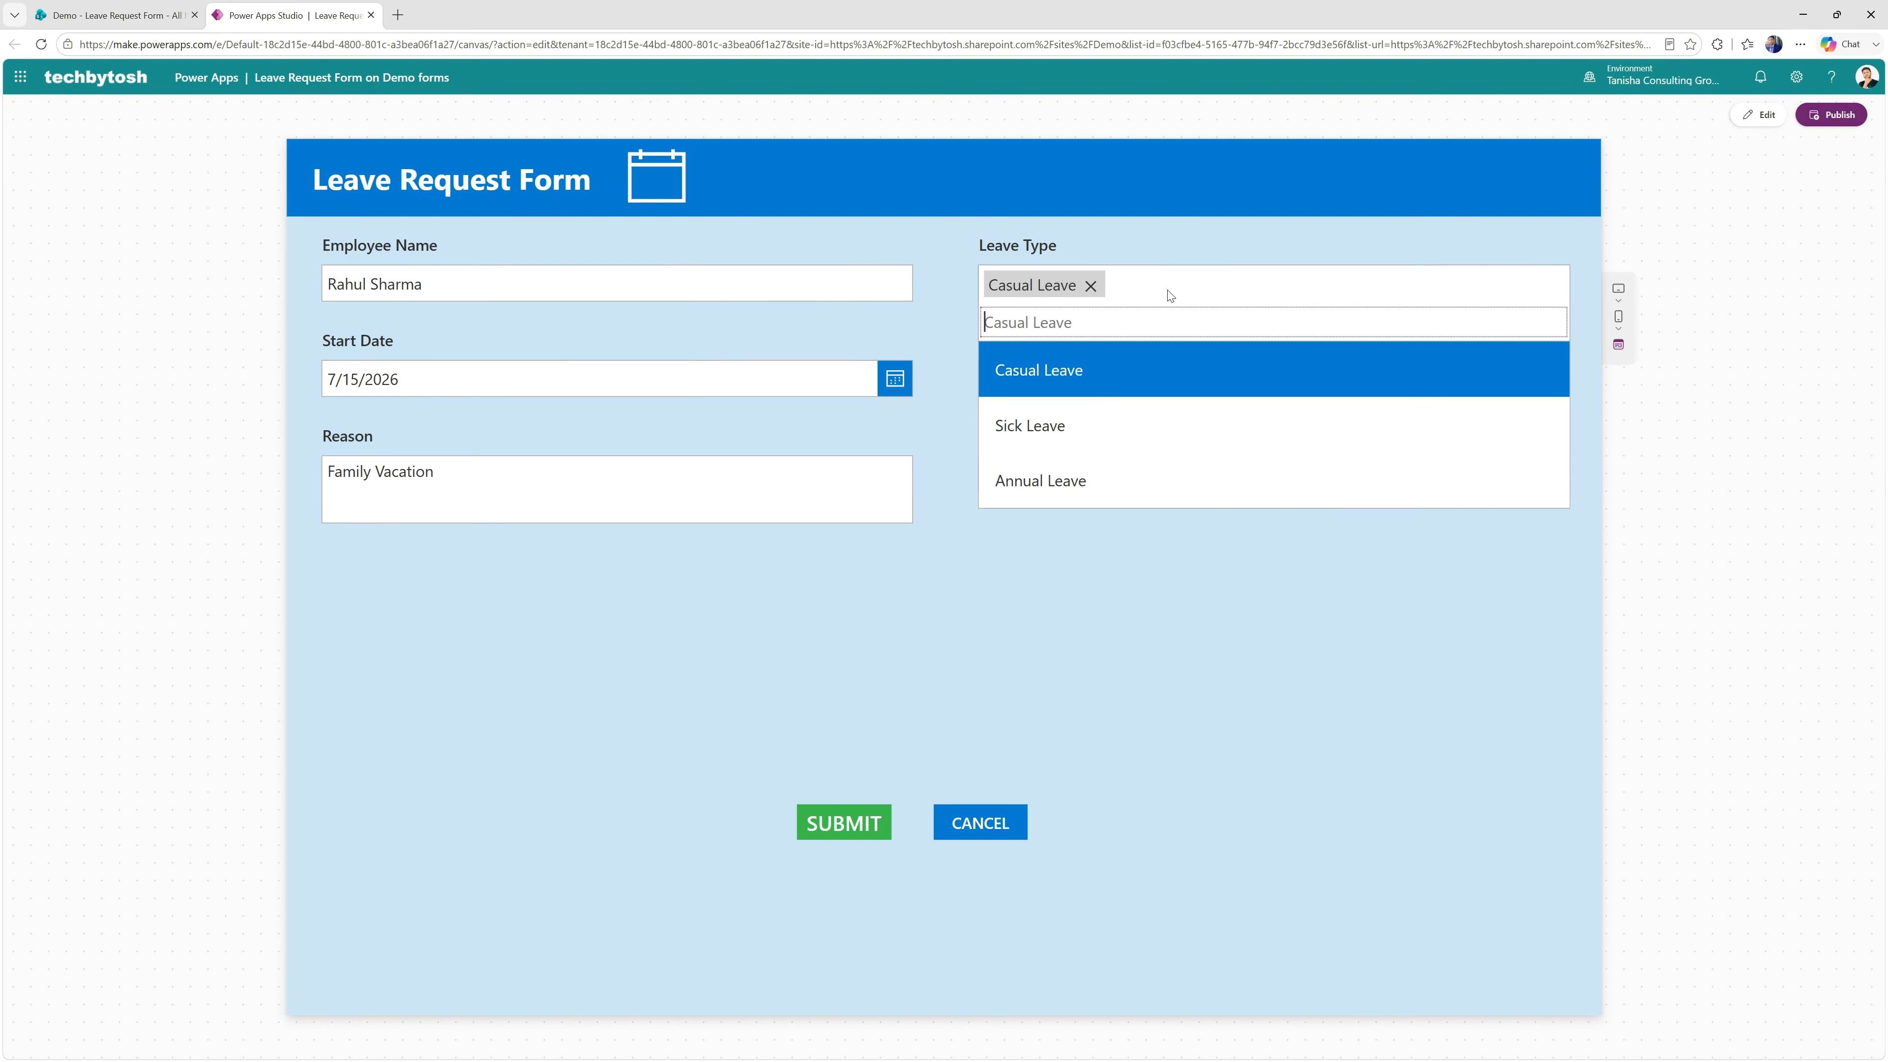
{"action": "left_click", "coordinate": [1078, 424]}
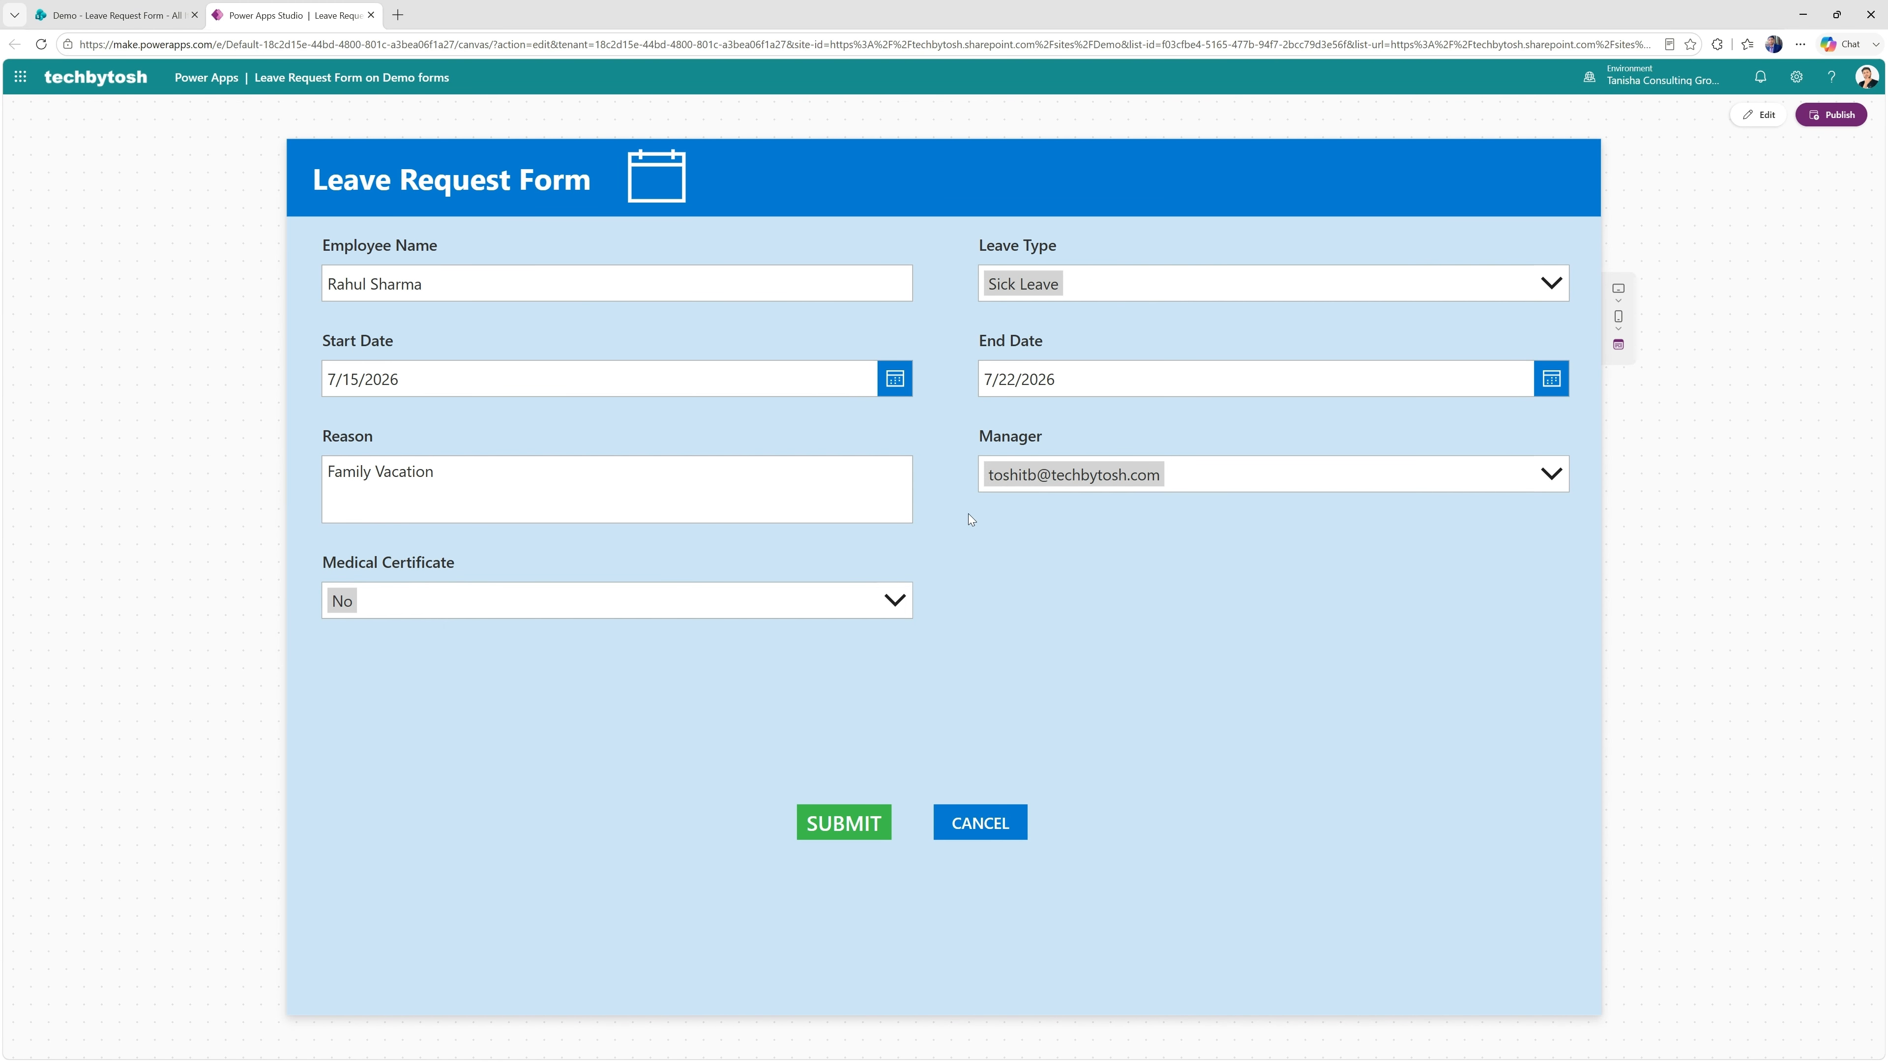
{"action": "left_click", "coordinate": [1100, 285]}
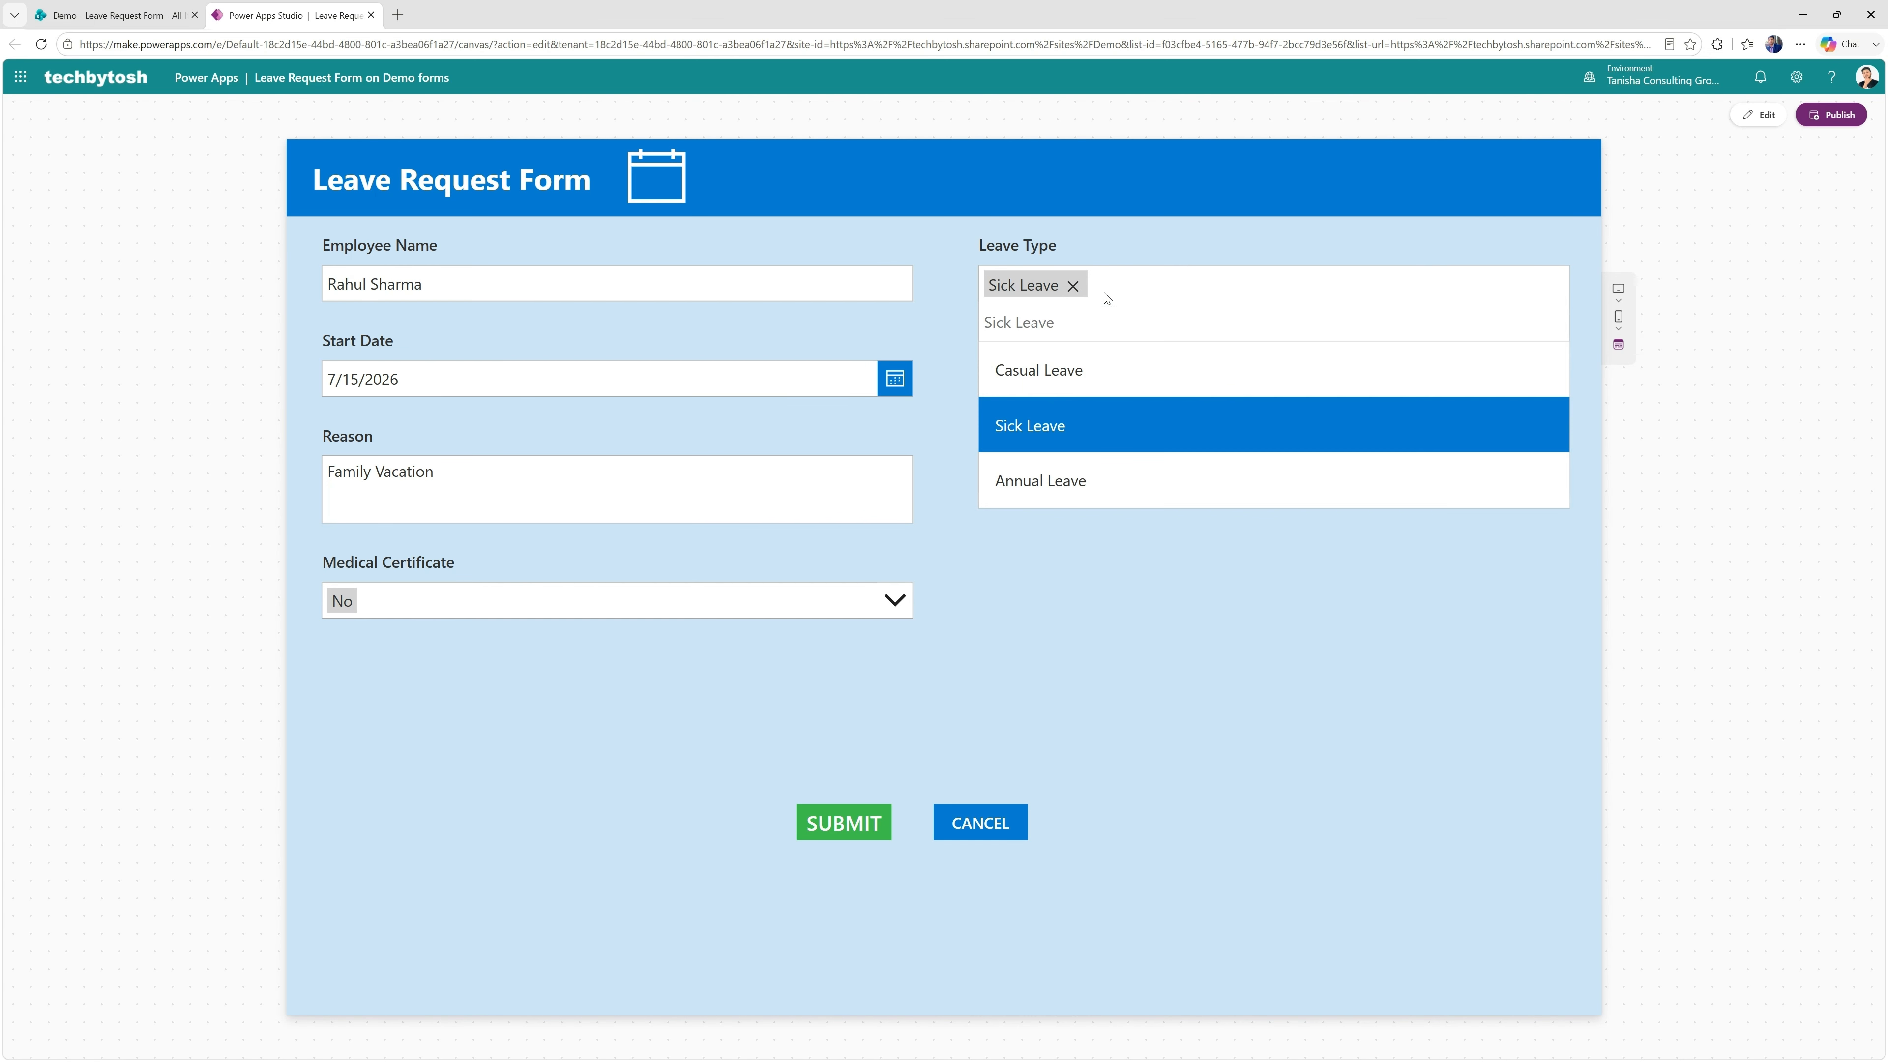
{"action": "left_click", "coordinate": [1050, 480]}
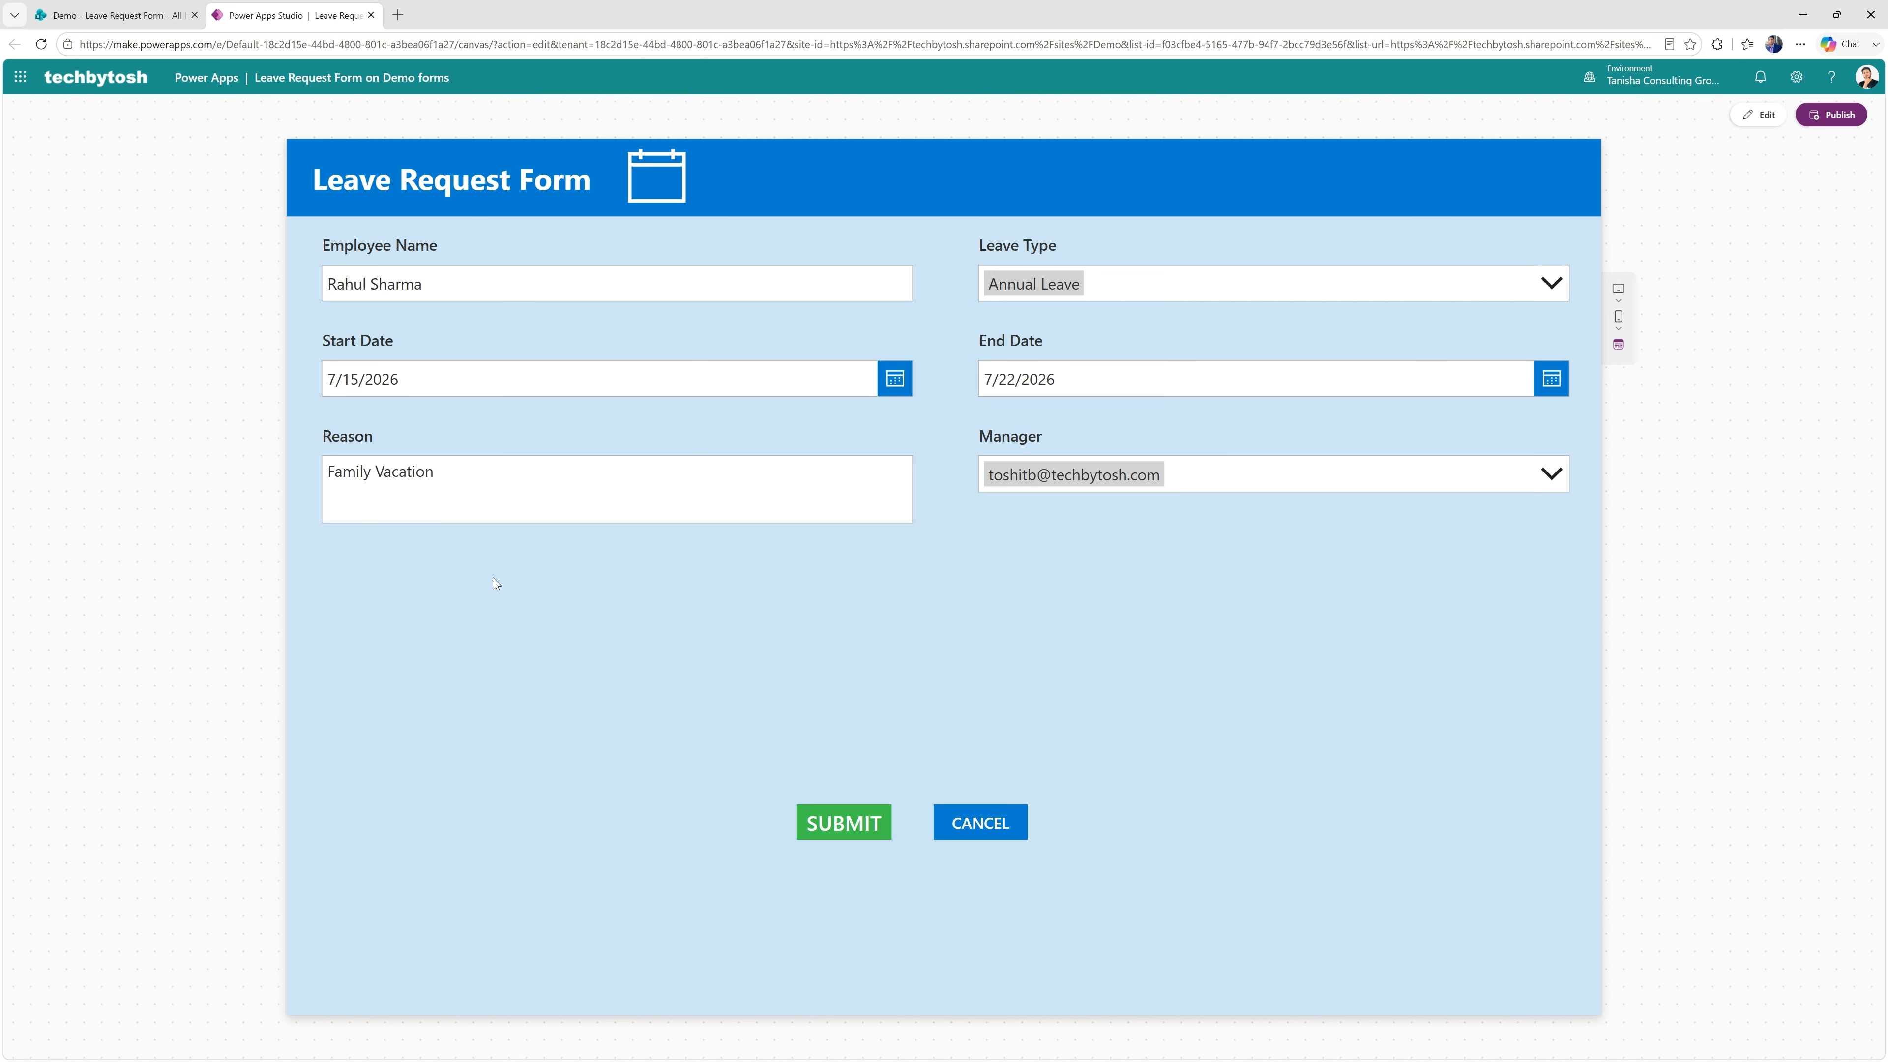
{"action": "left_click", "coordinate": [1159, 286]}
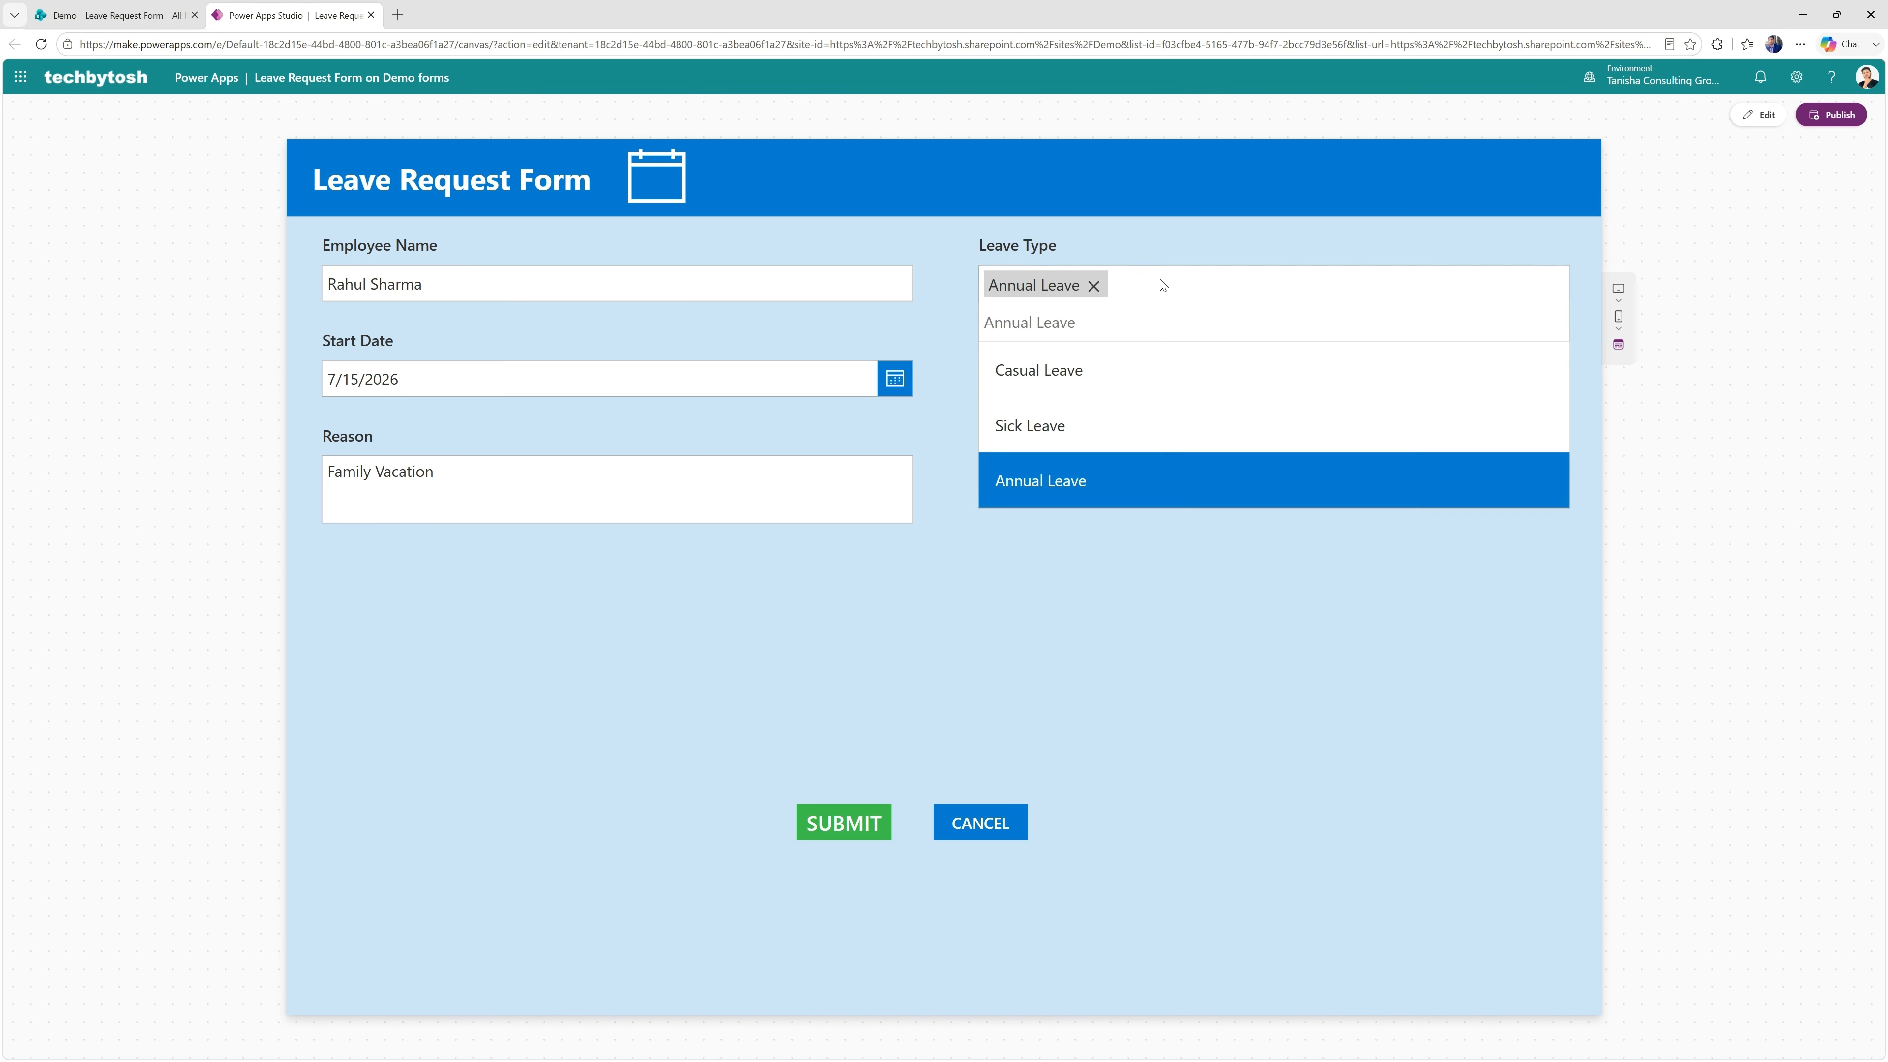
{"action": "left_click", "coordinate": [1052, 419]}
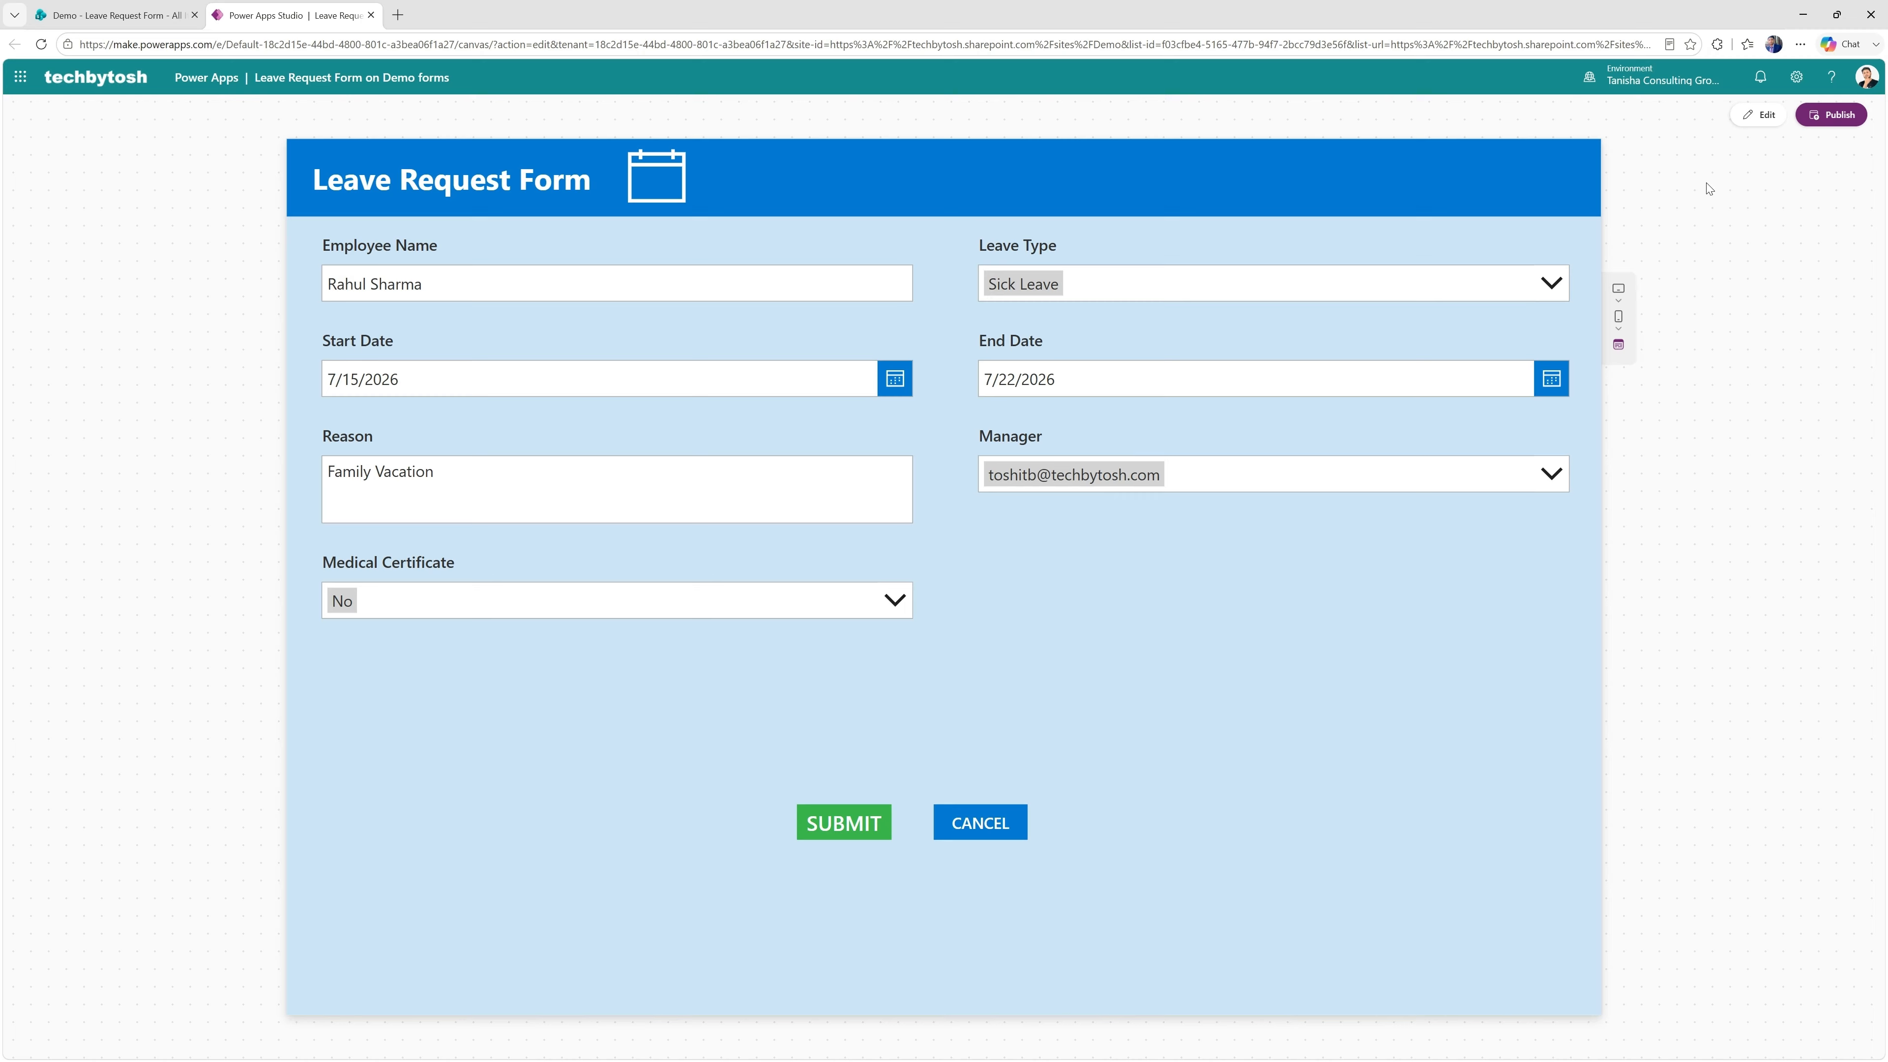
Exit preview, find the Required property via a 'req' search, and select its false value
{"action": "left_click", "coordinate": [1751, 116]}
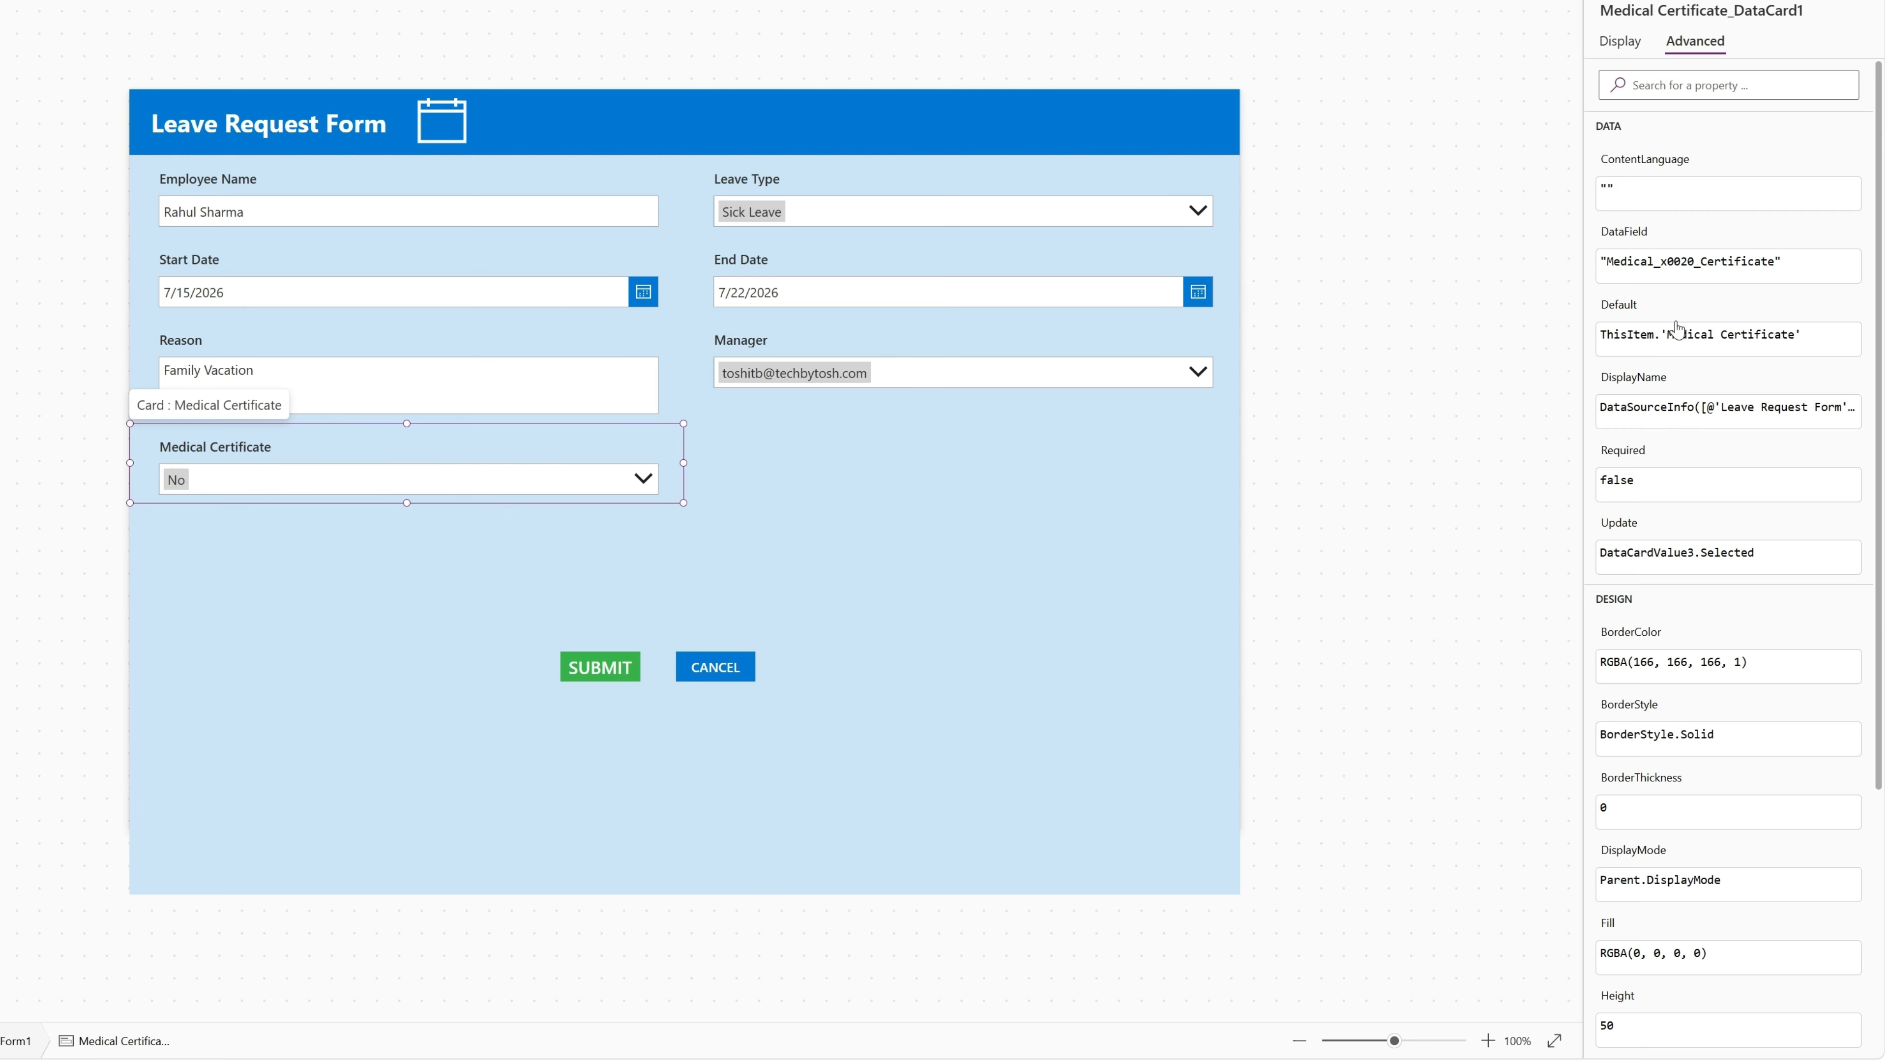
{"action": "left_click", "coordinate": [1699, 86]}
{"action": "type", "text": "req"}
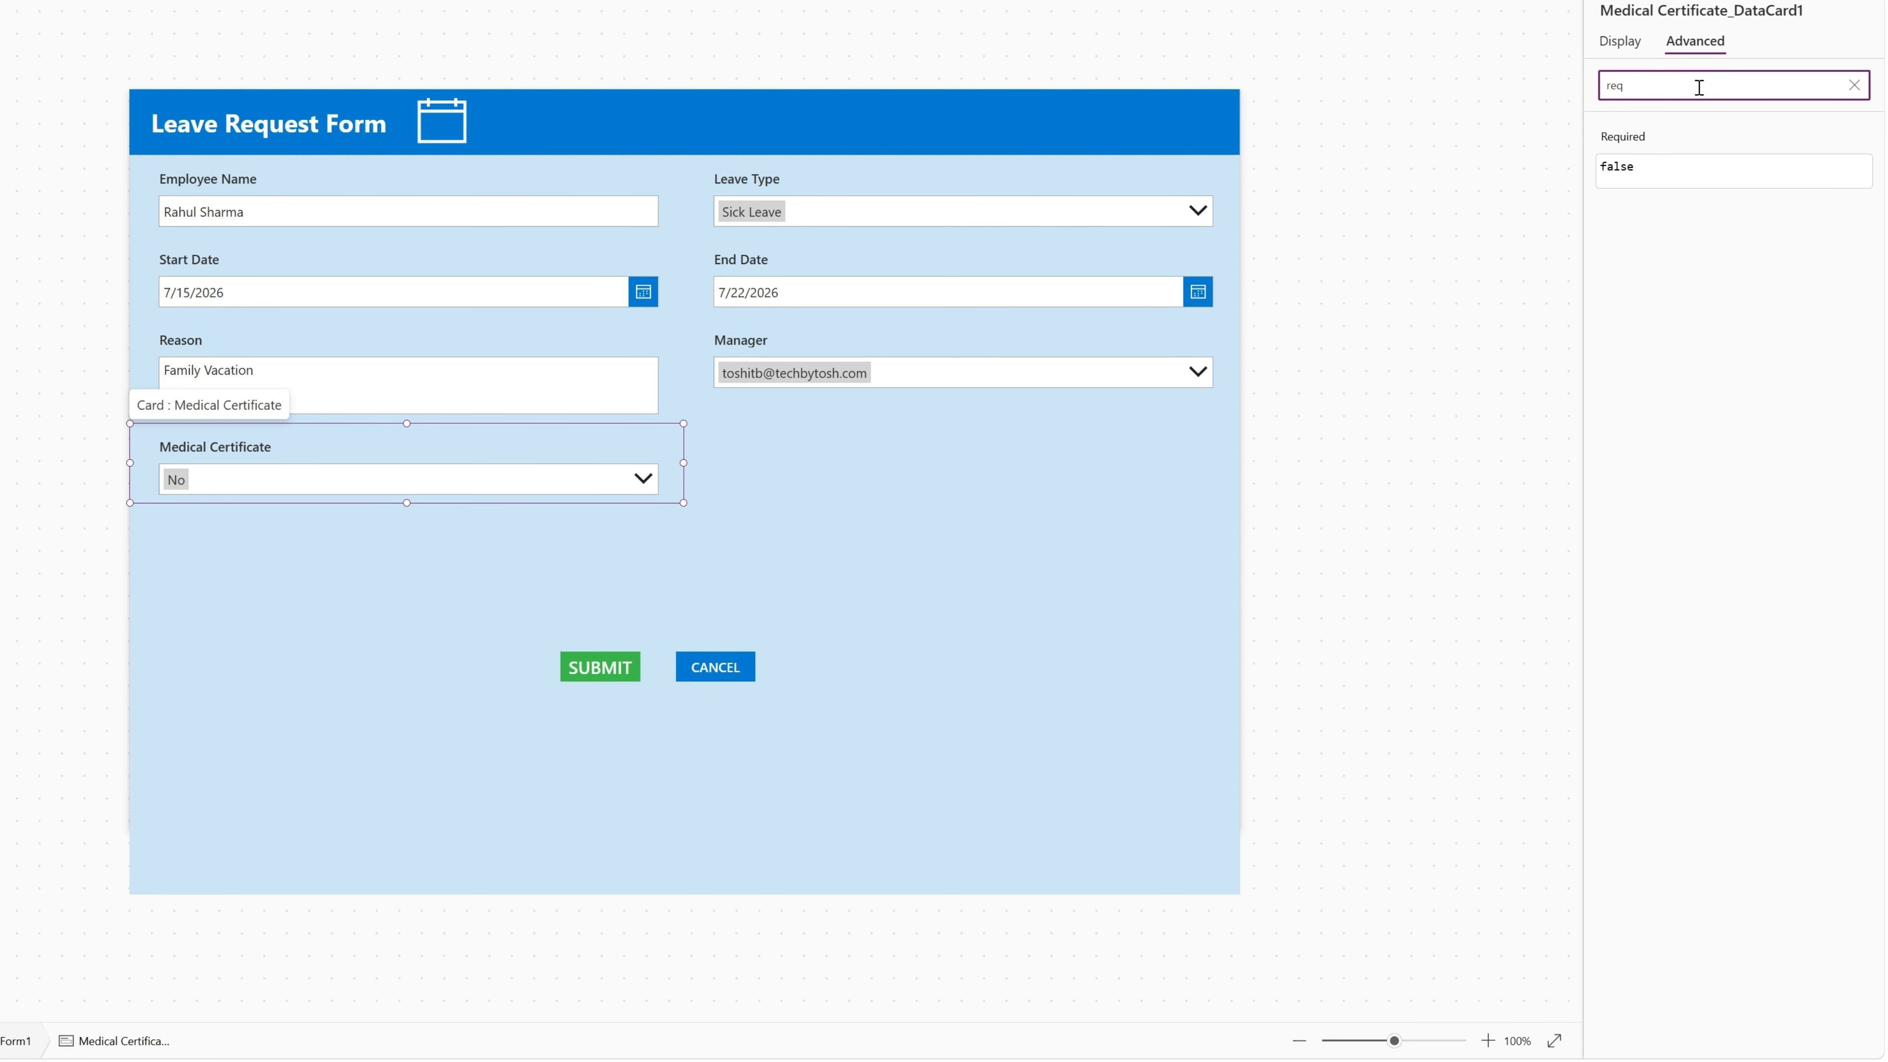
{"action": "left_click", "coordinate": [1626, 177]}
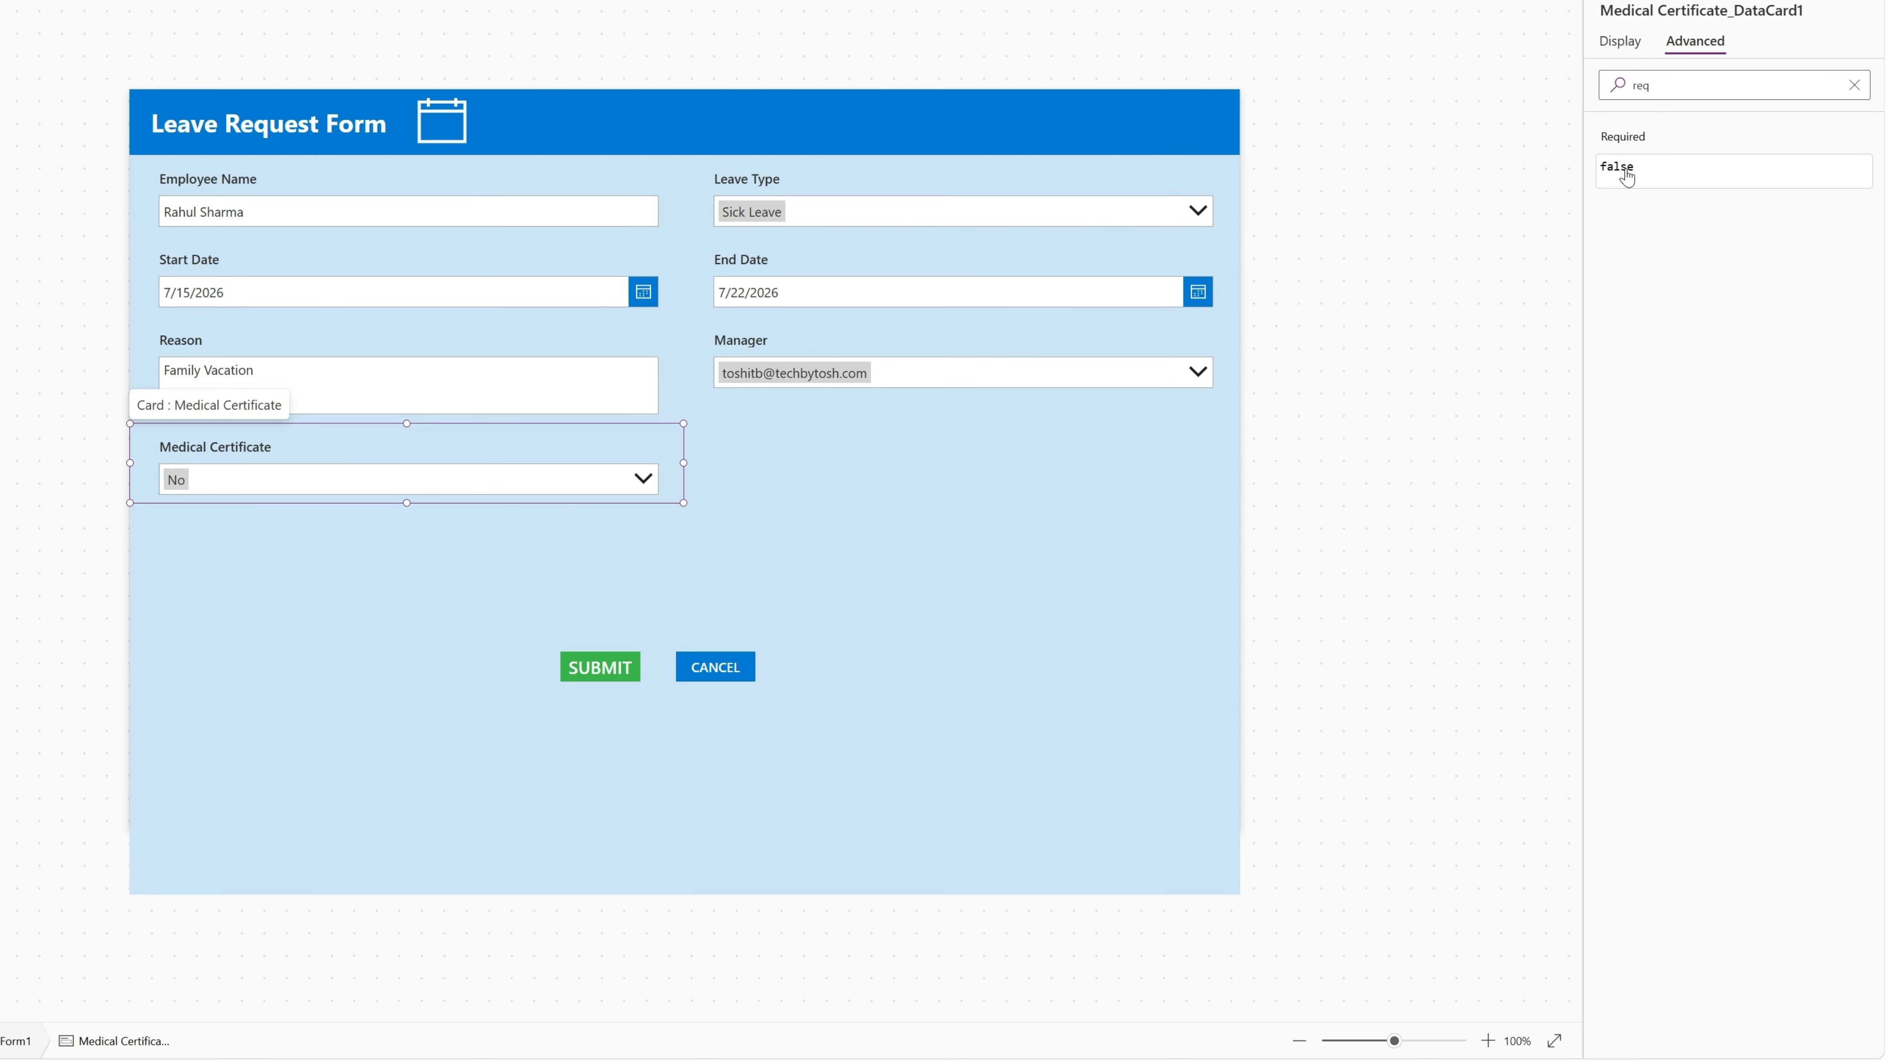
{"action": "double_click", "coordinate": [1626, 171]}
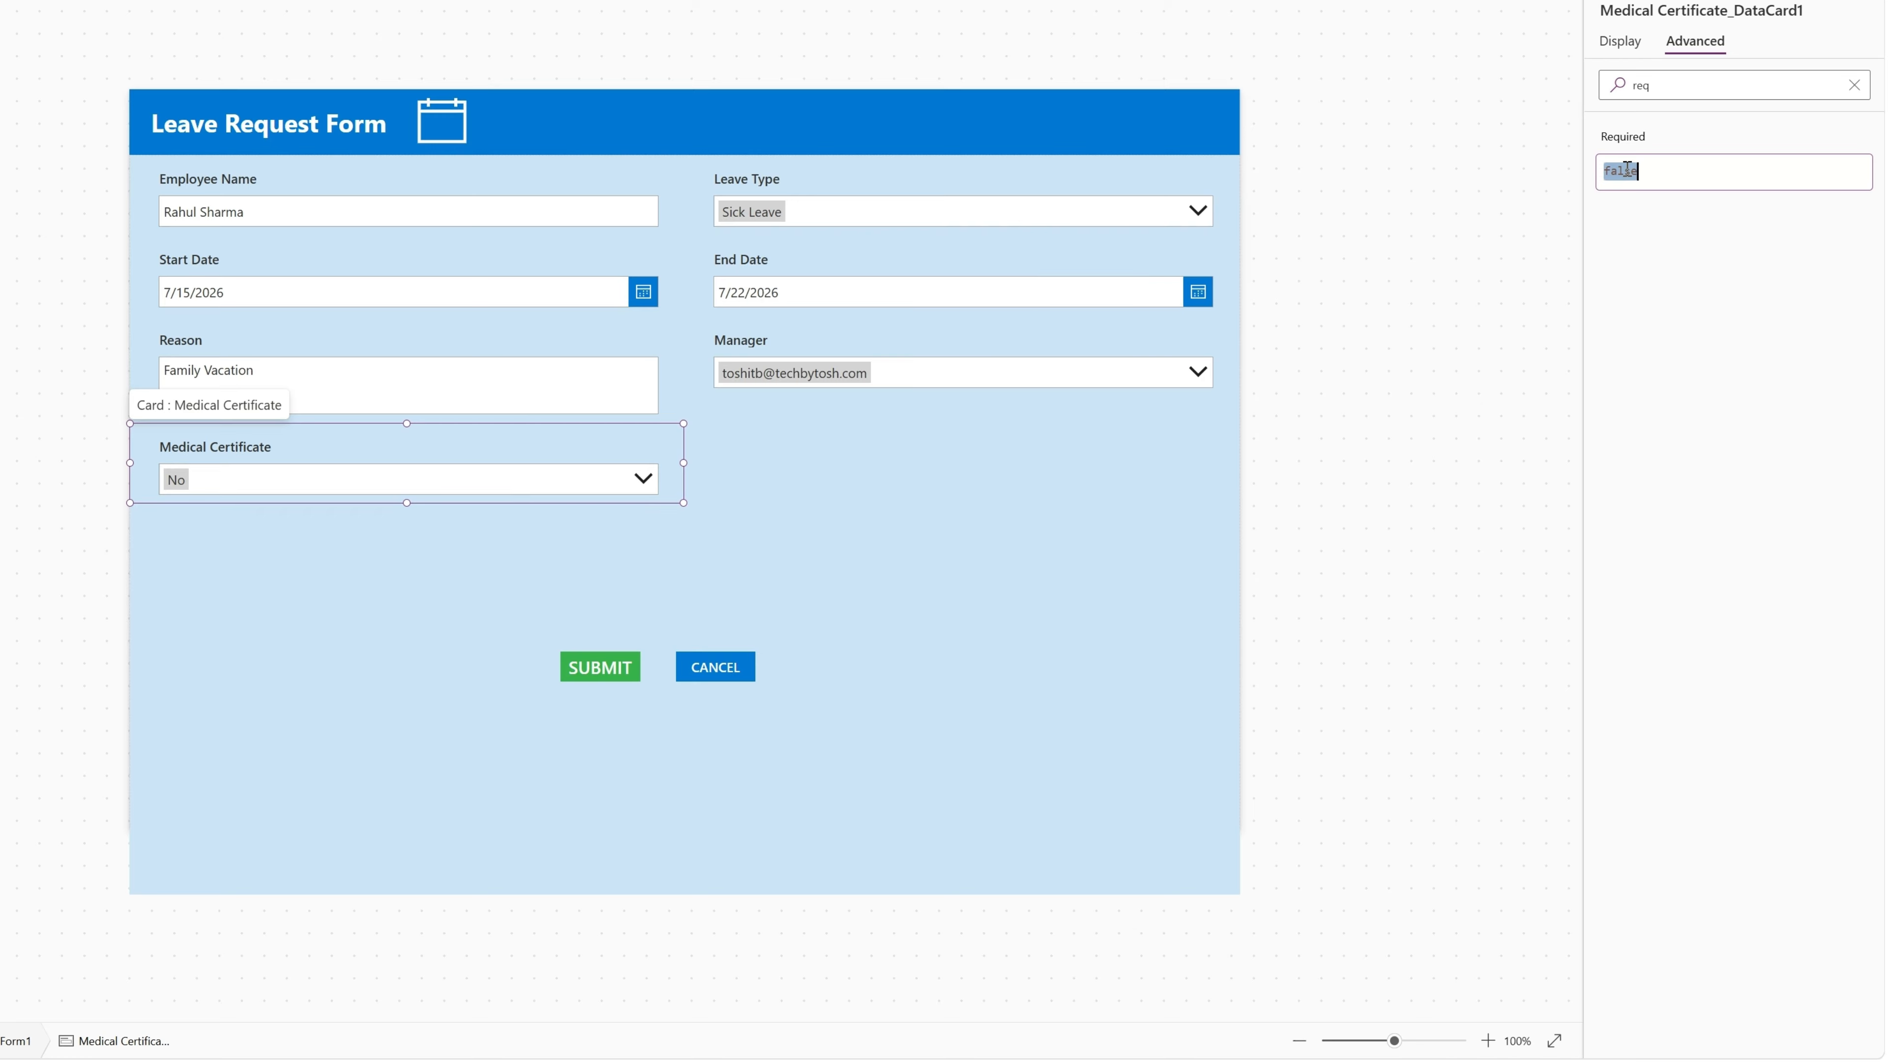
Start the Required formula with DataCardValue2, correcting the lowercase v in the name
{"action": "type", "text": "DataC"}
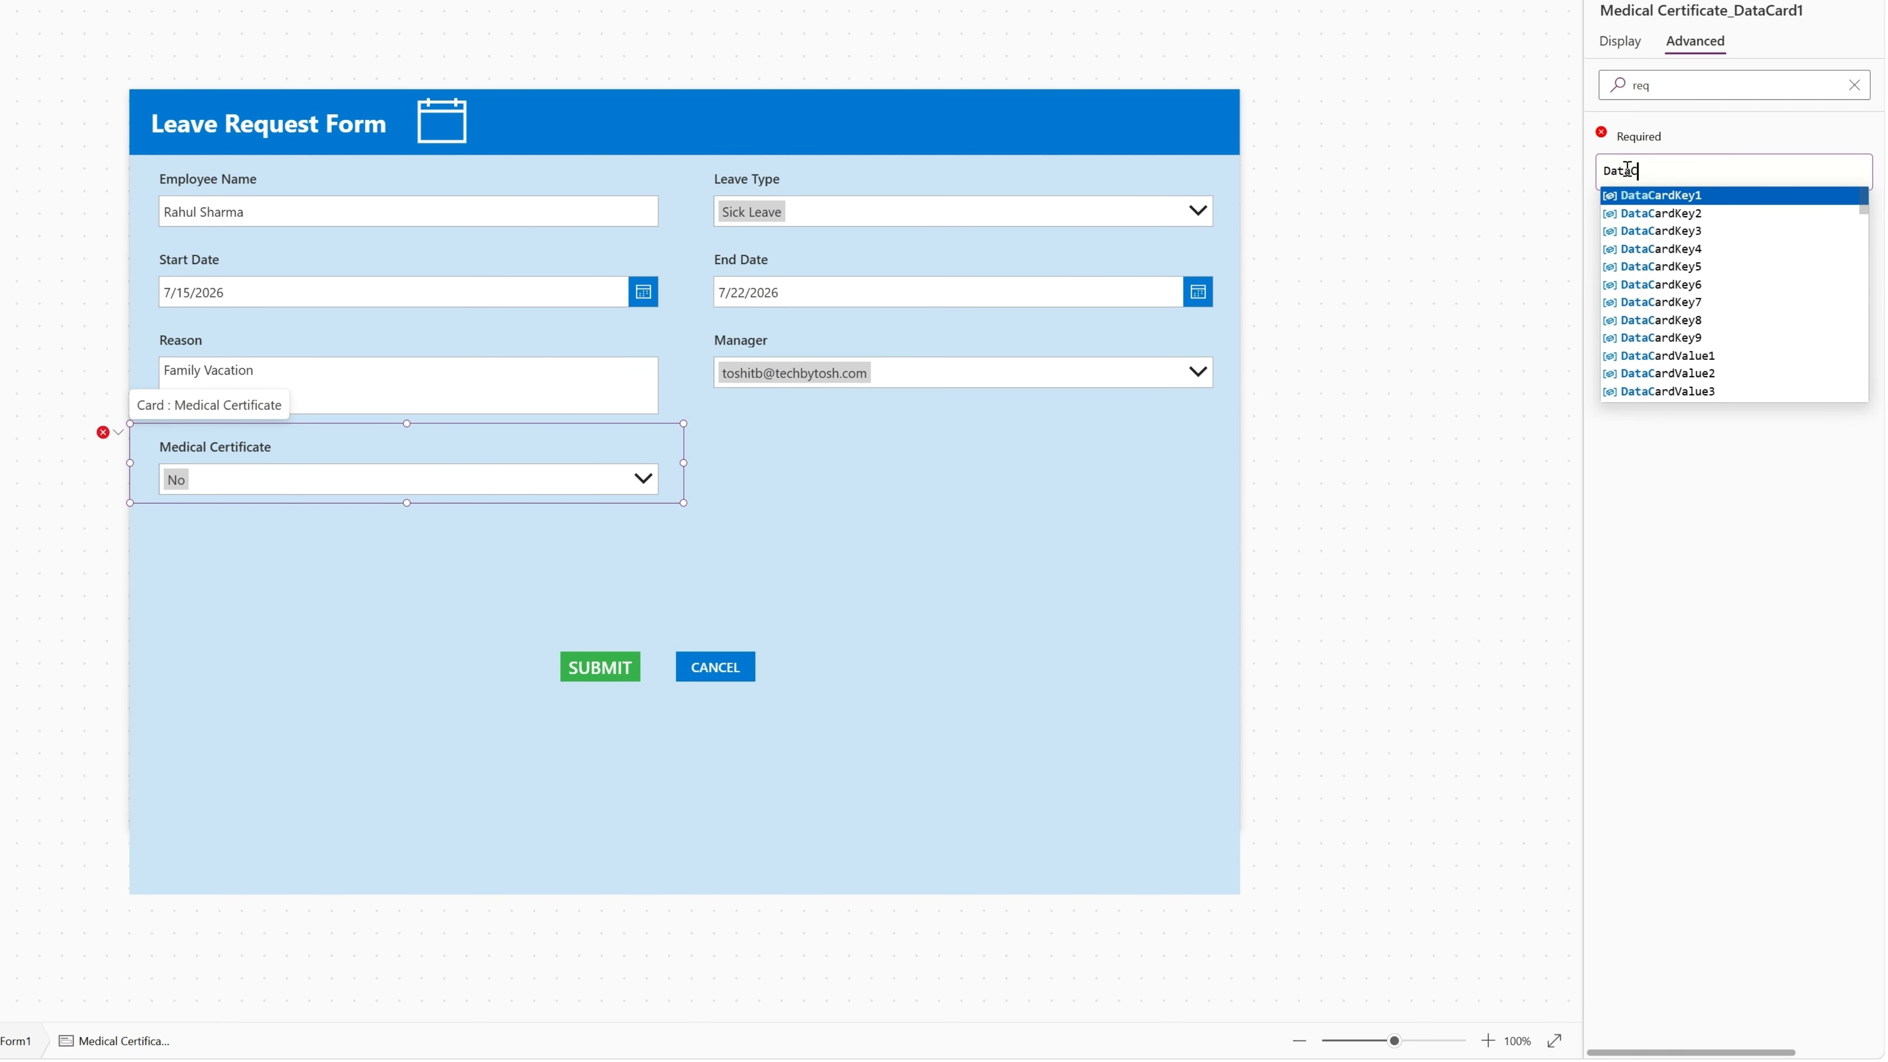
{"action": "type", "text": "ardvalue"}
{"action": "key", "text": "Down"}
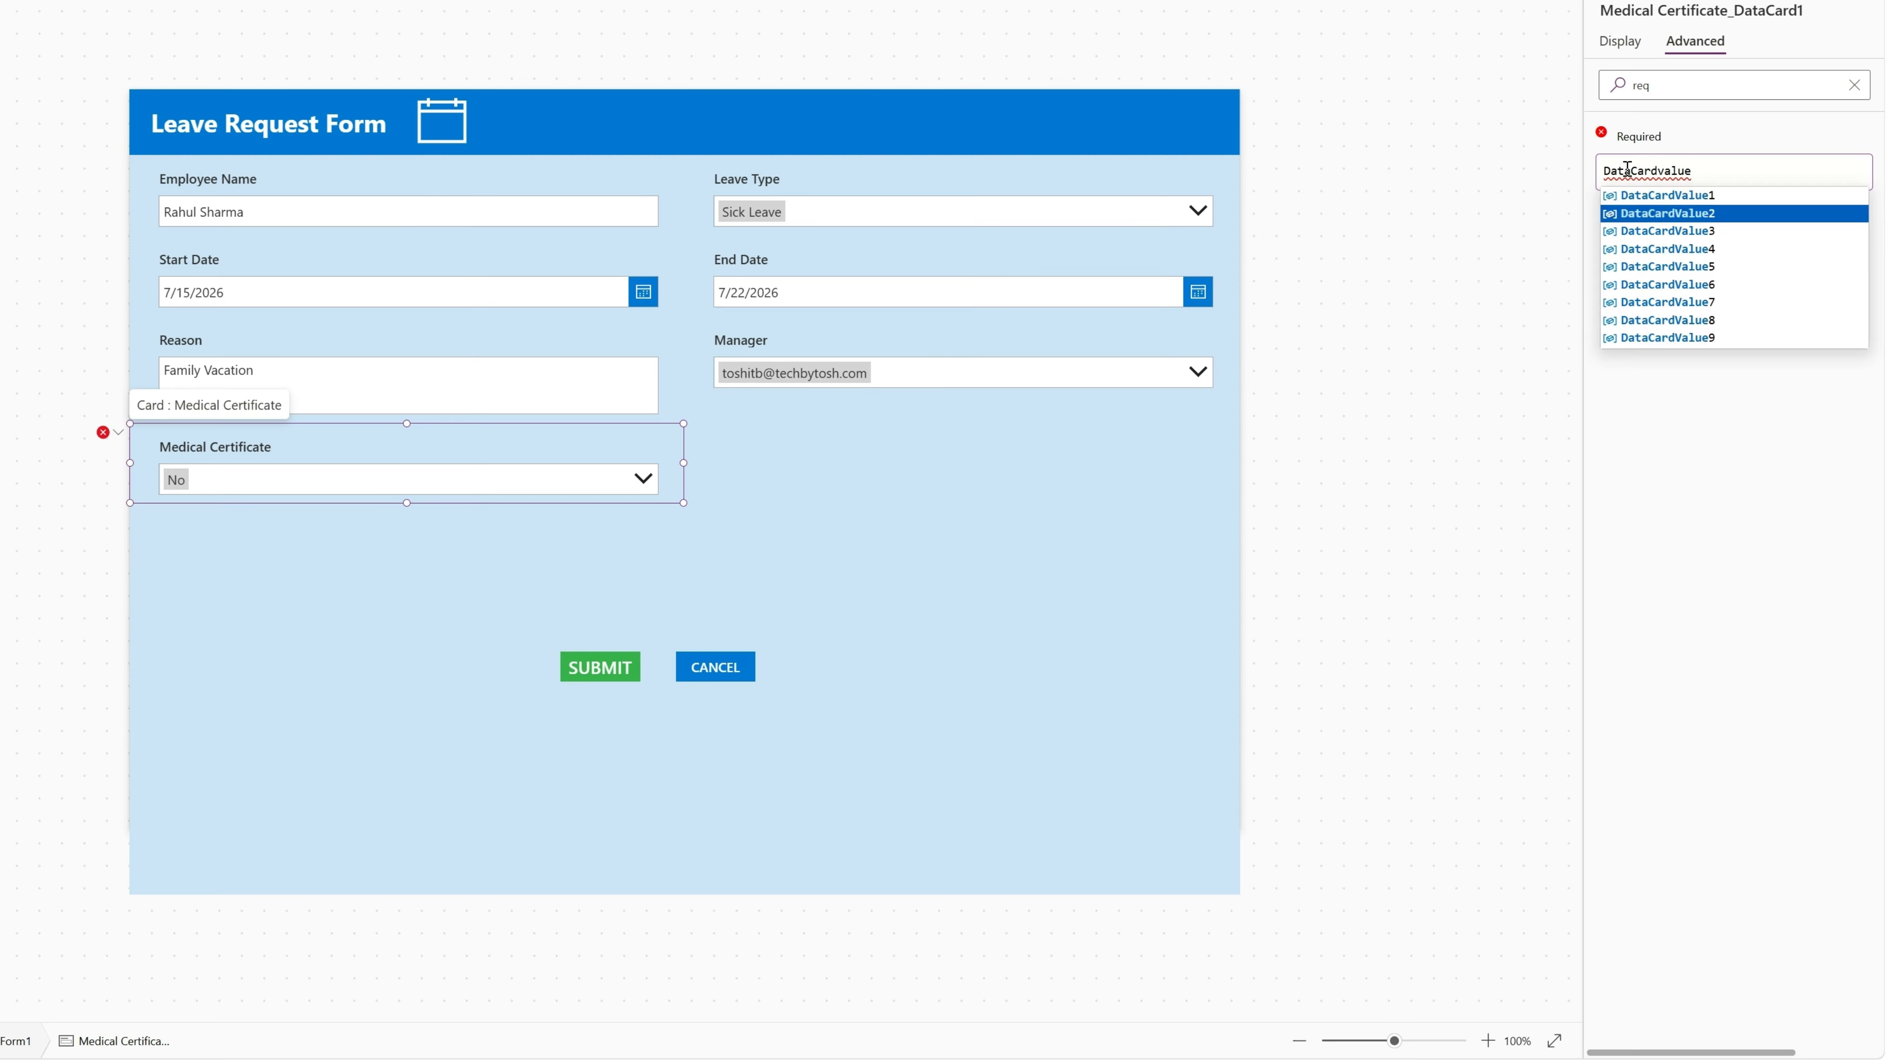
{"action": "type", "text": ".Selec"}
{"action": "key", "text": "BackSpace"}
{"action": "key", "text": "BackSpace"}
{"action": "key", "text": "BackSpace"}
{"action": "key", "text": "BackSpace"}
{"action": "key", "text": "BackSpace"}
{"action": "key", "text": "BackSpace"}
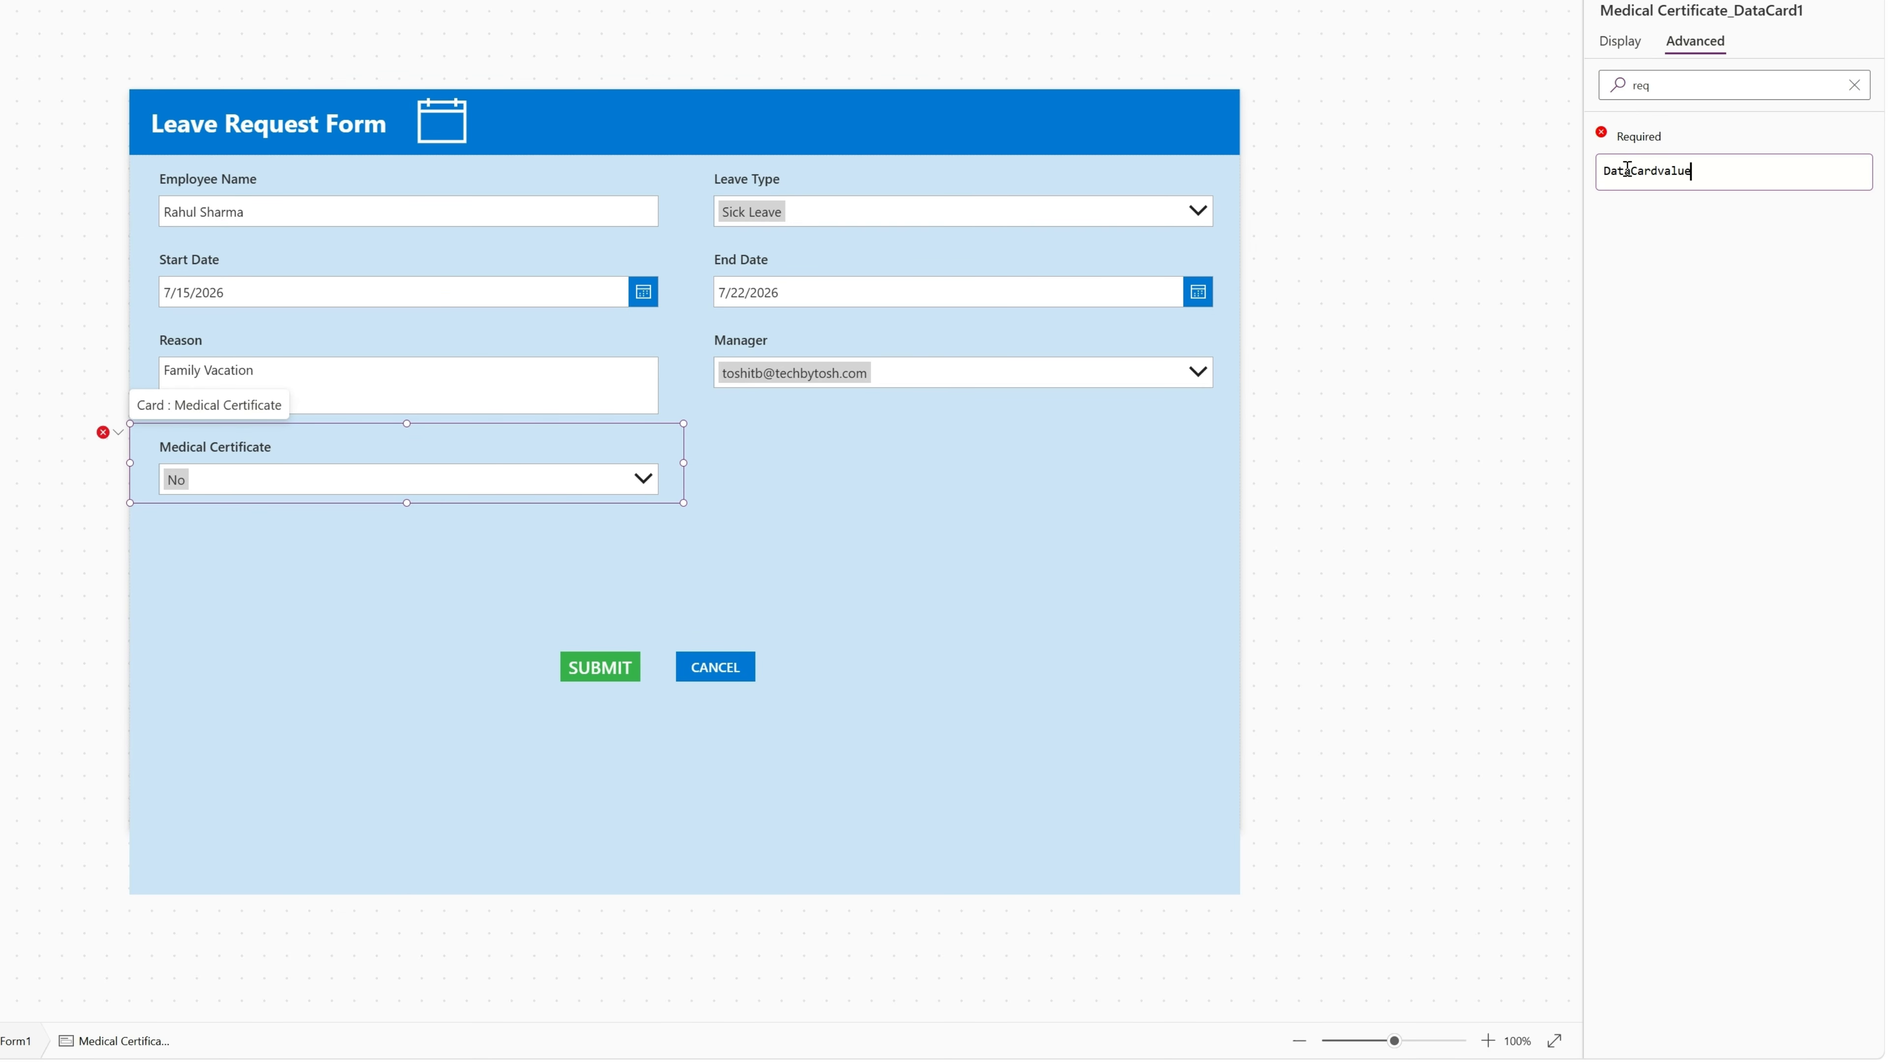
{"action": "type", "text": "2.Sel"}
{"action": "key", "text": "BackSpace"}
{"action": "key", "text": "BackSpace"}
{"action": "key", "text": "BackSpace"}
{"action": "left_click", "coordinate": [1661, 172]}
{"action": "key", "text": "BackSpace"}
{"action": "type", "text": "V"}
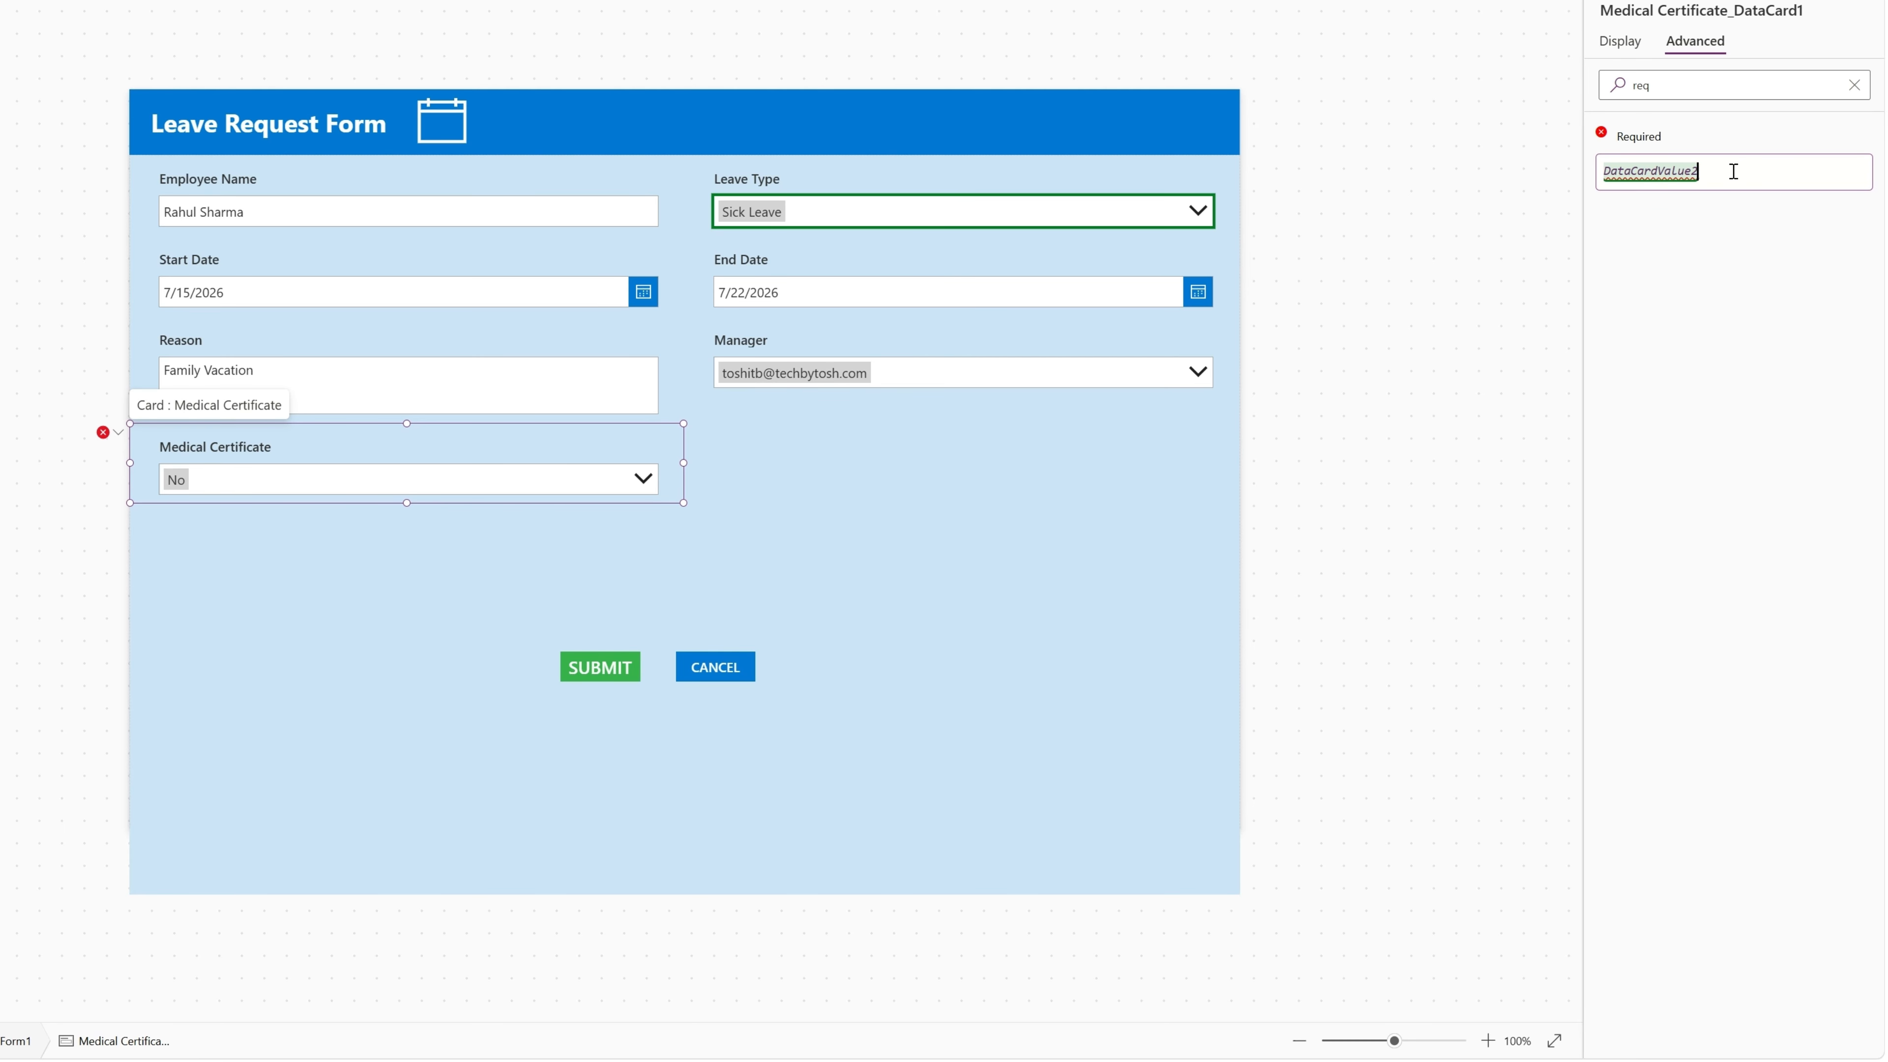
Complete the Required formula as DataCardValue2.Selected.Value="Sick Leave"
{"action": "type", "text": "Se"}
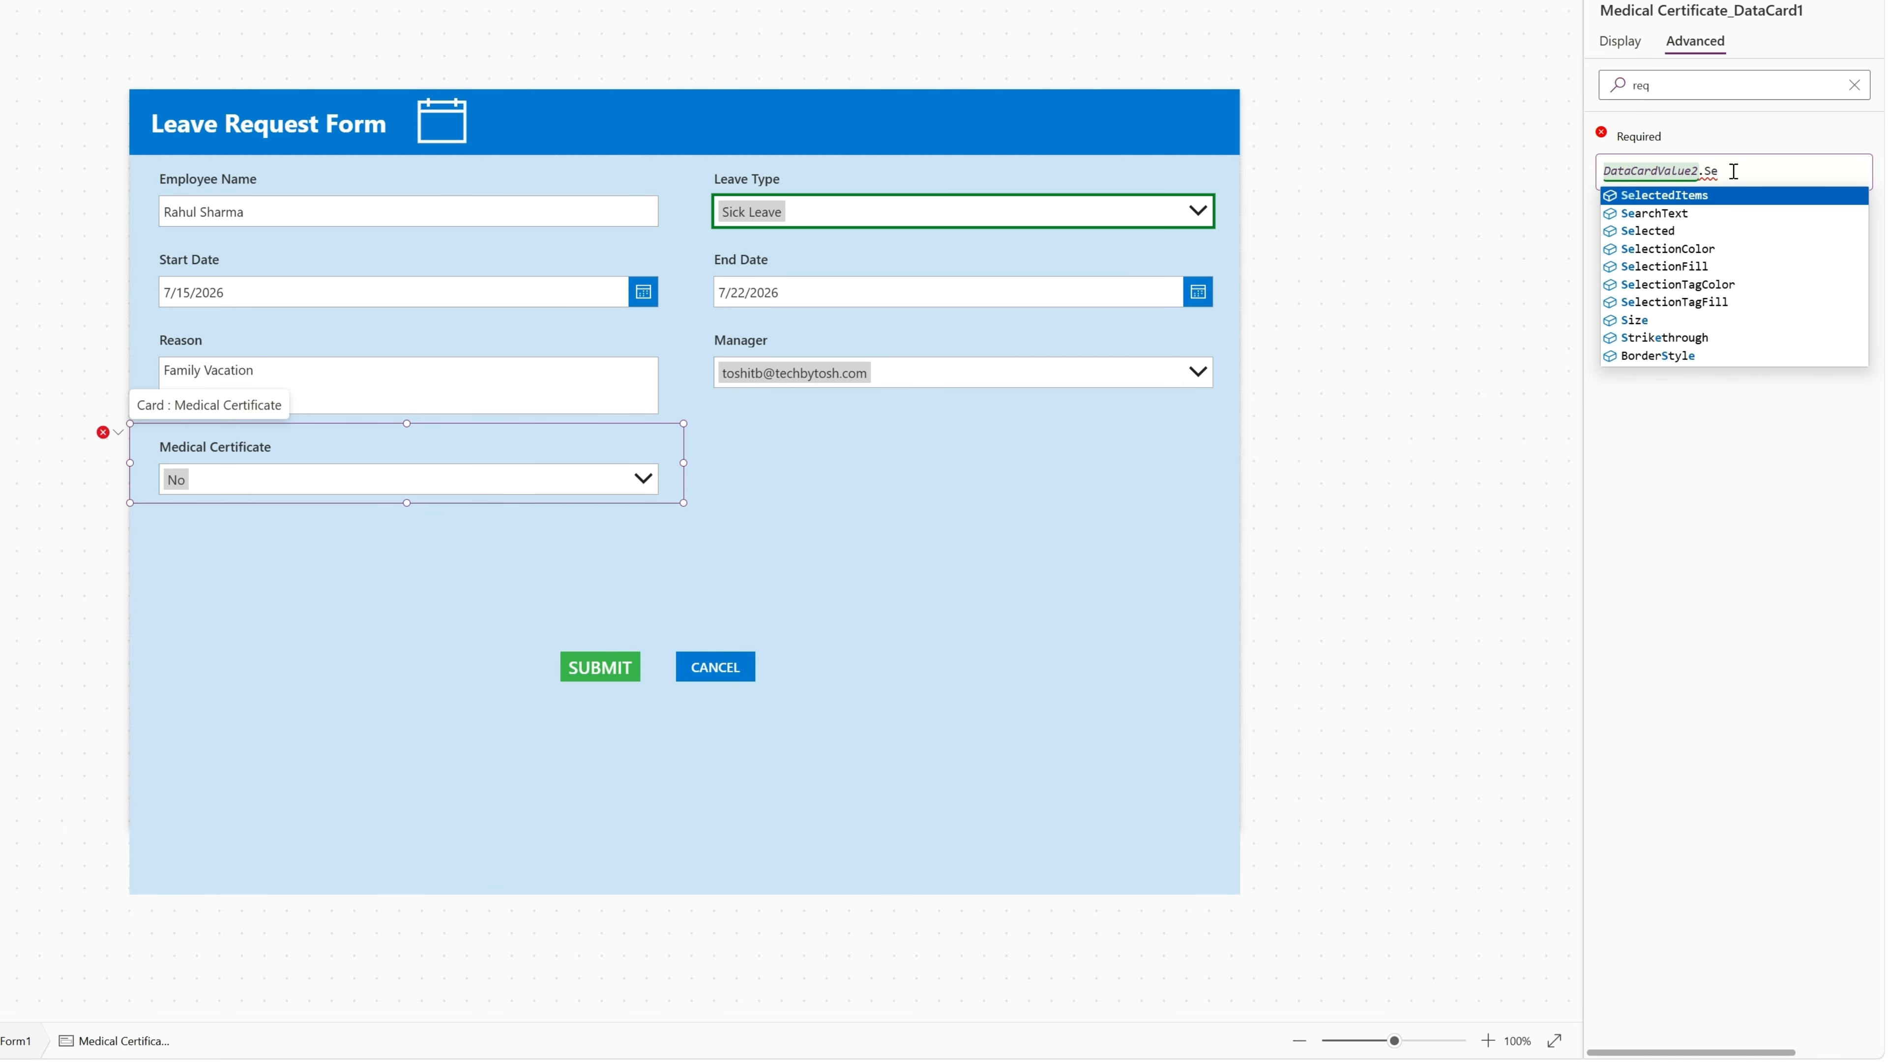
{"action": "key", "text": "Down"}
{"action": "key", "text": "Down"}
{"action": "key", "text": "Tab"}
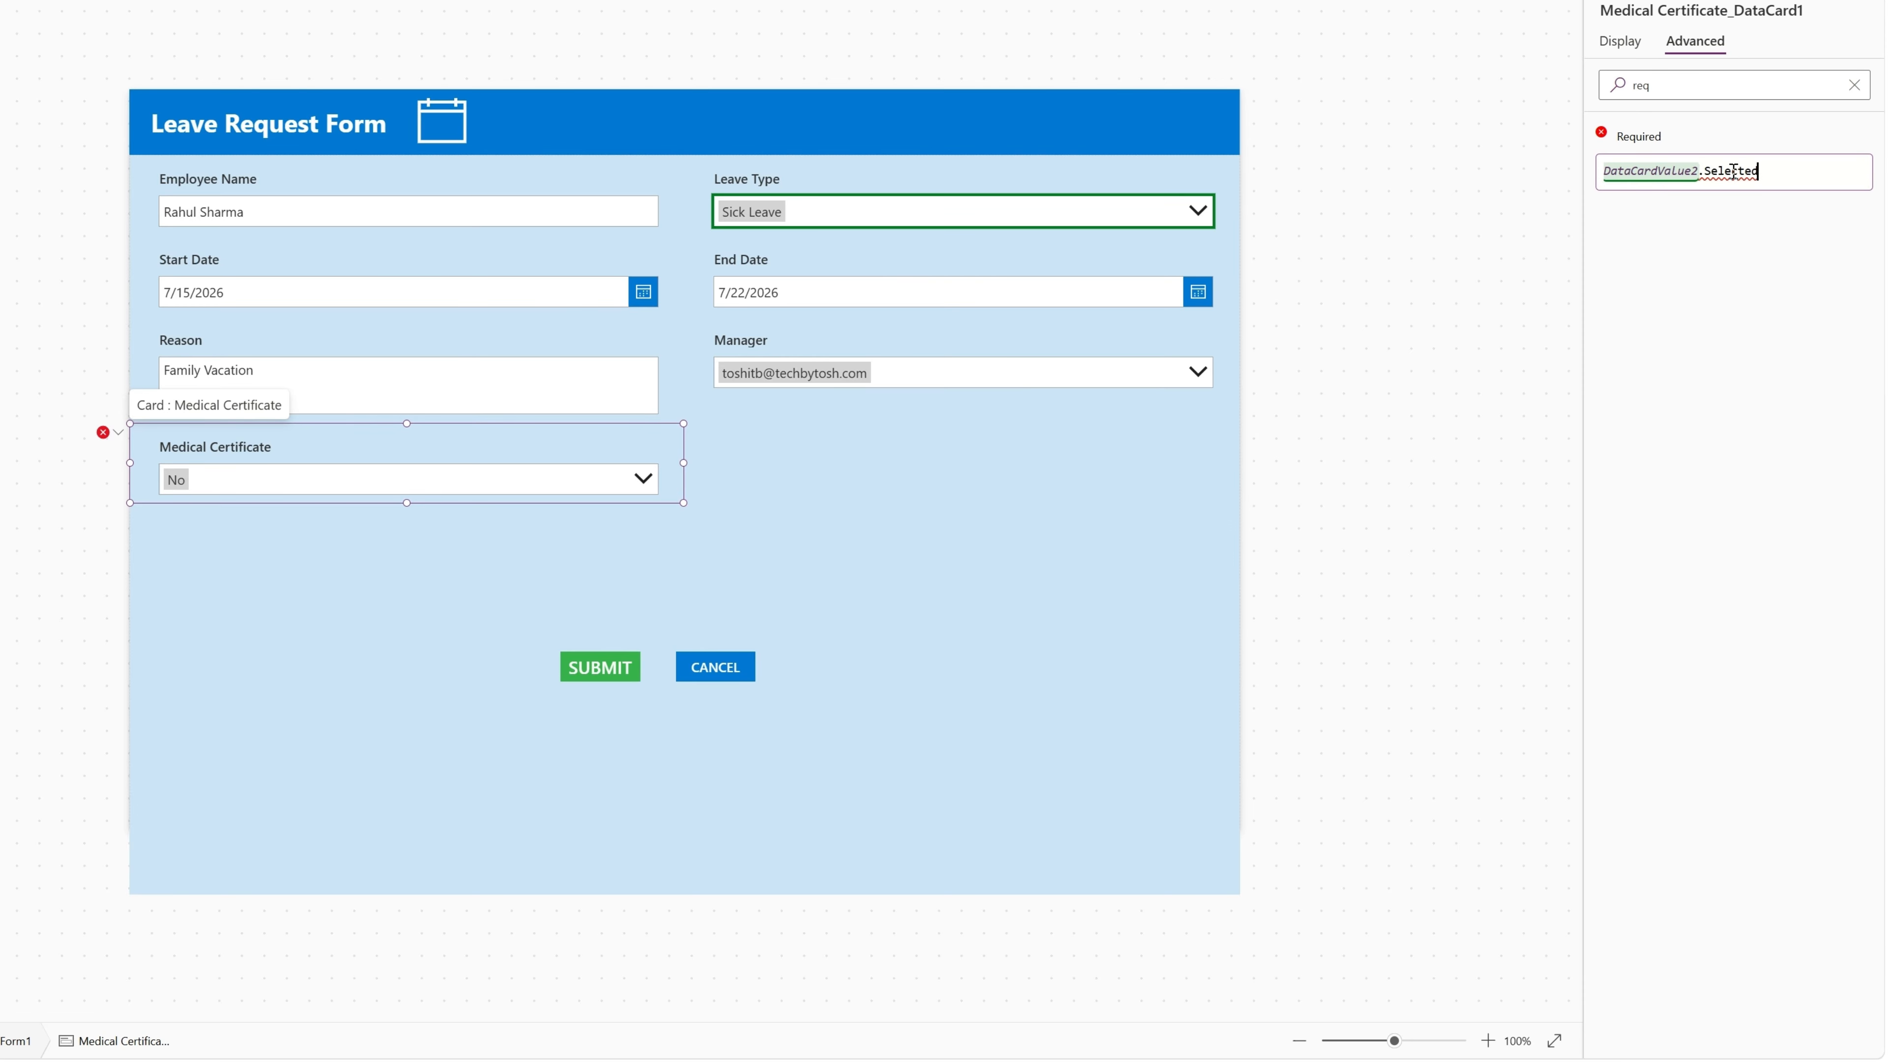
{"action": "type", "text": "."}
{"action": "key", "text": "Tab"}
{"action": "type", "text": "=\"Sick "}
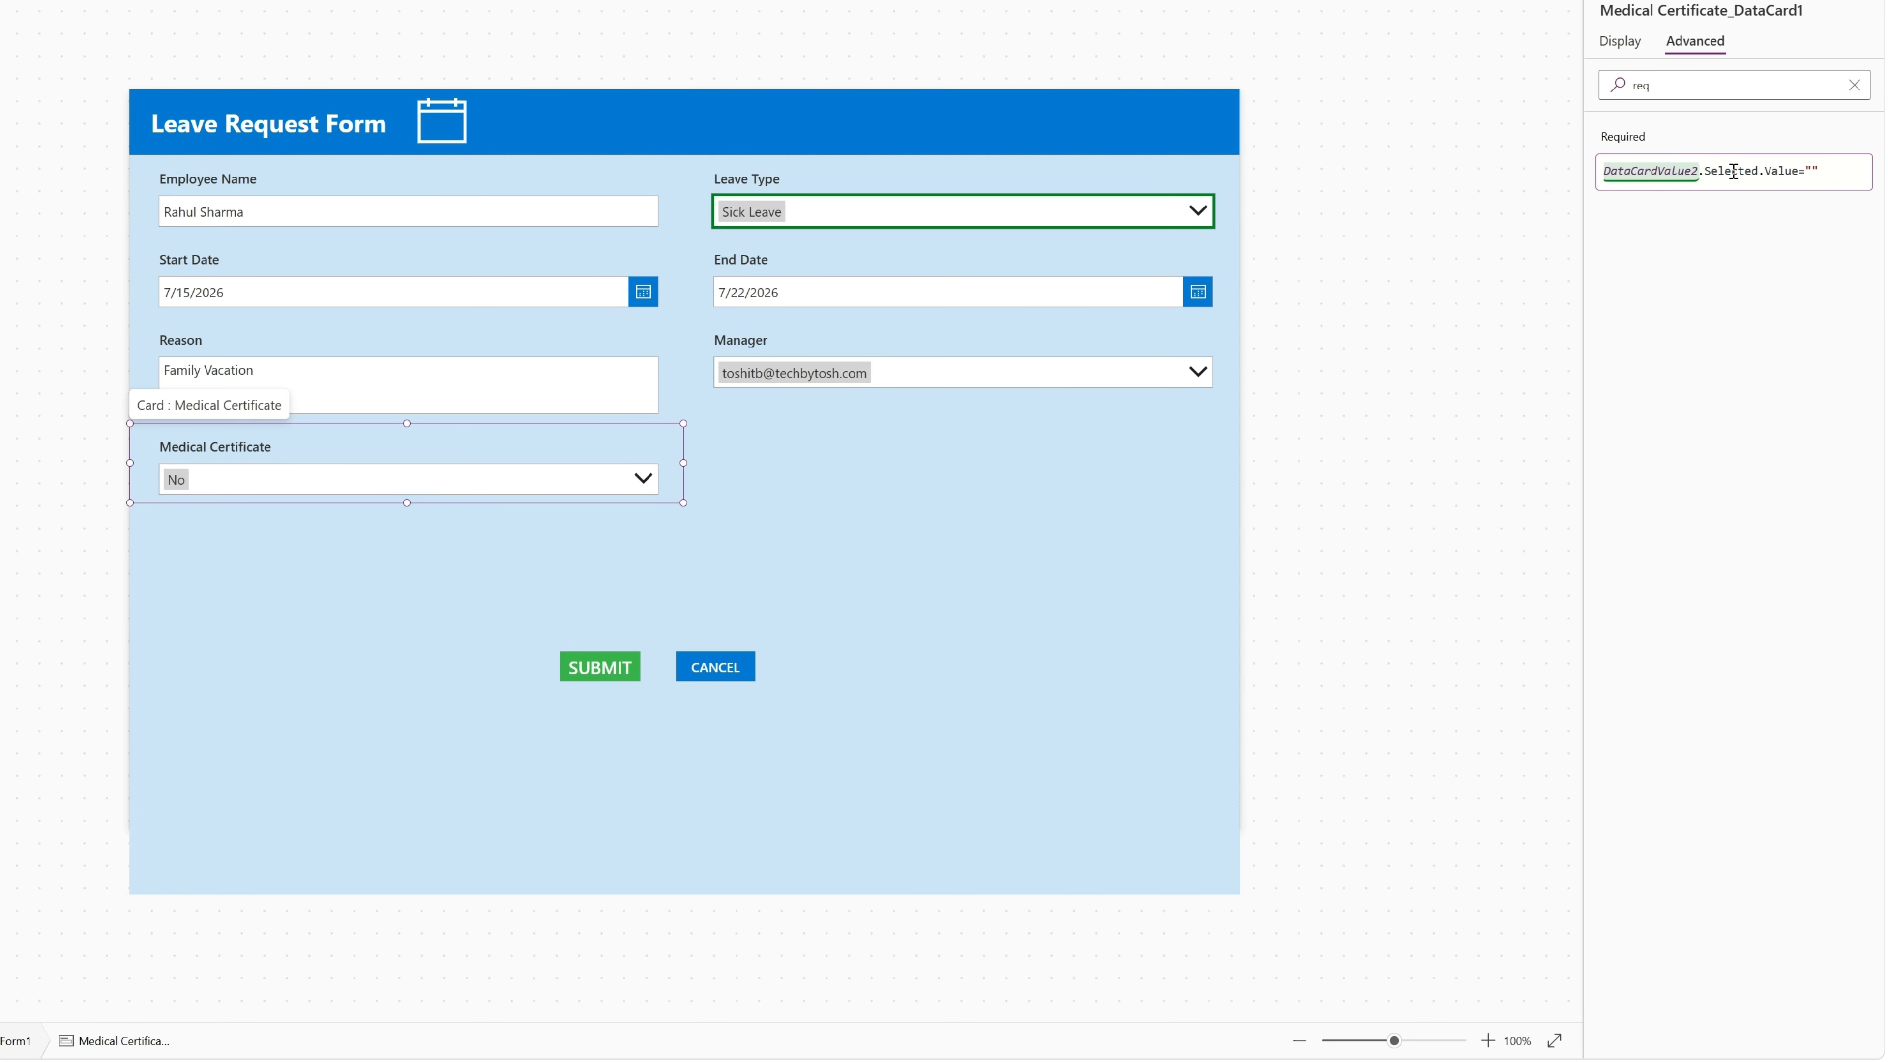
{"action": "type", "text": "Leave"}
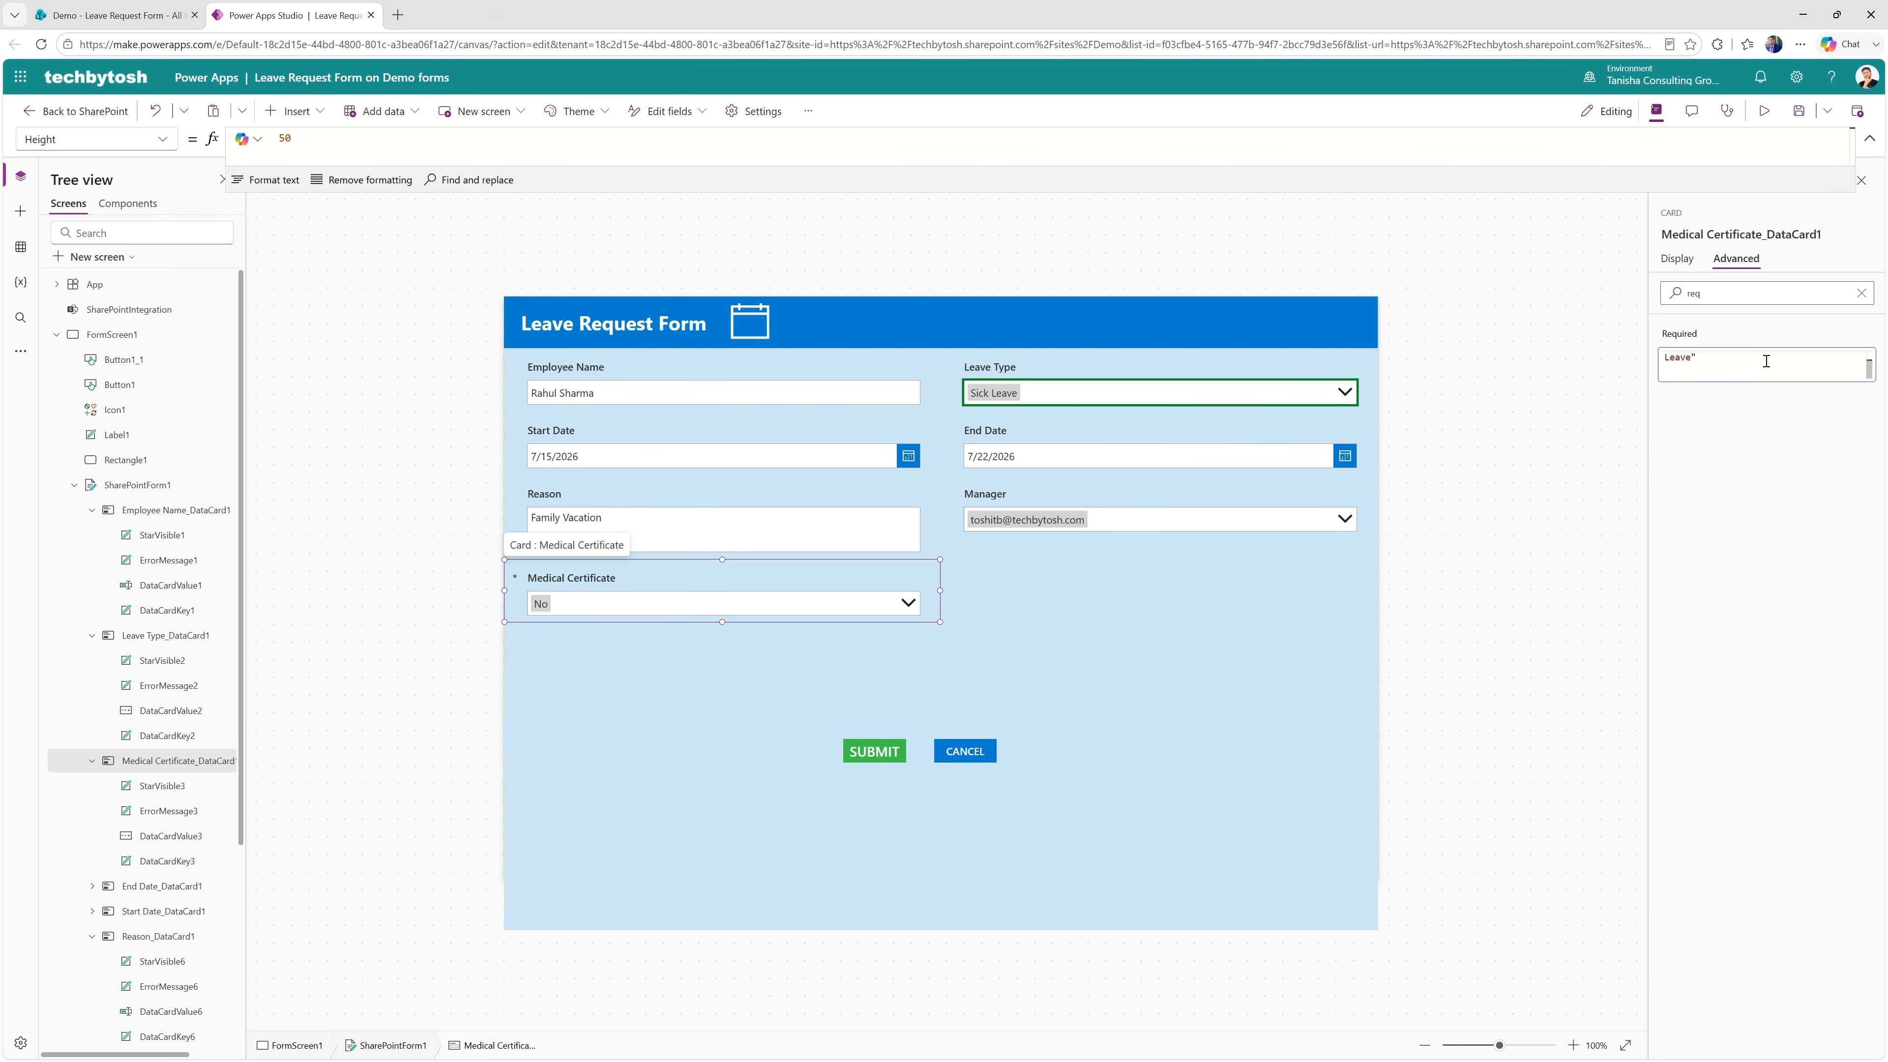
{"action": "left_click", "coordinate": [1516, 437]}
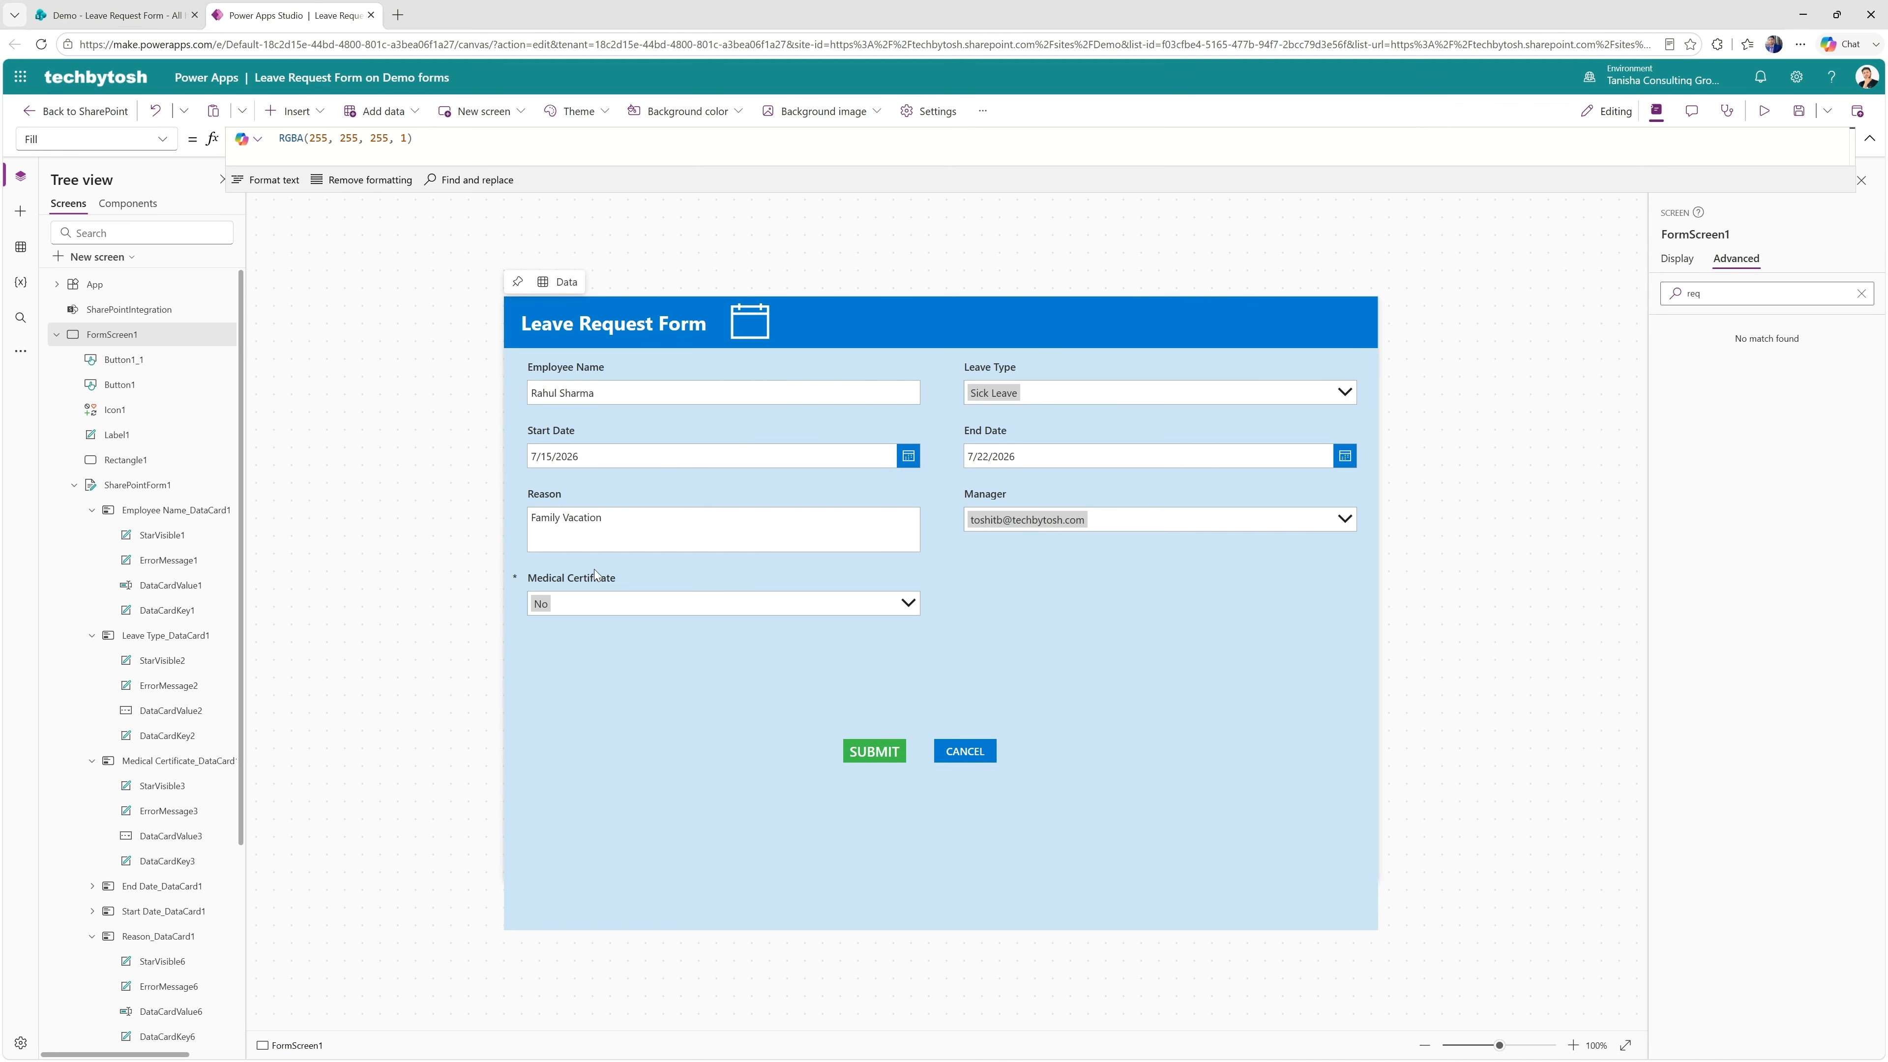
{"action": "left_click", "coordinate": [1764, 111]}
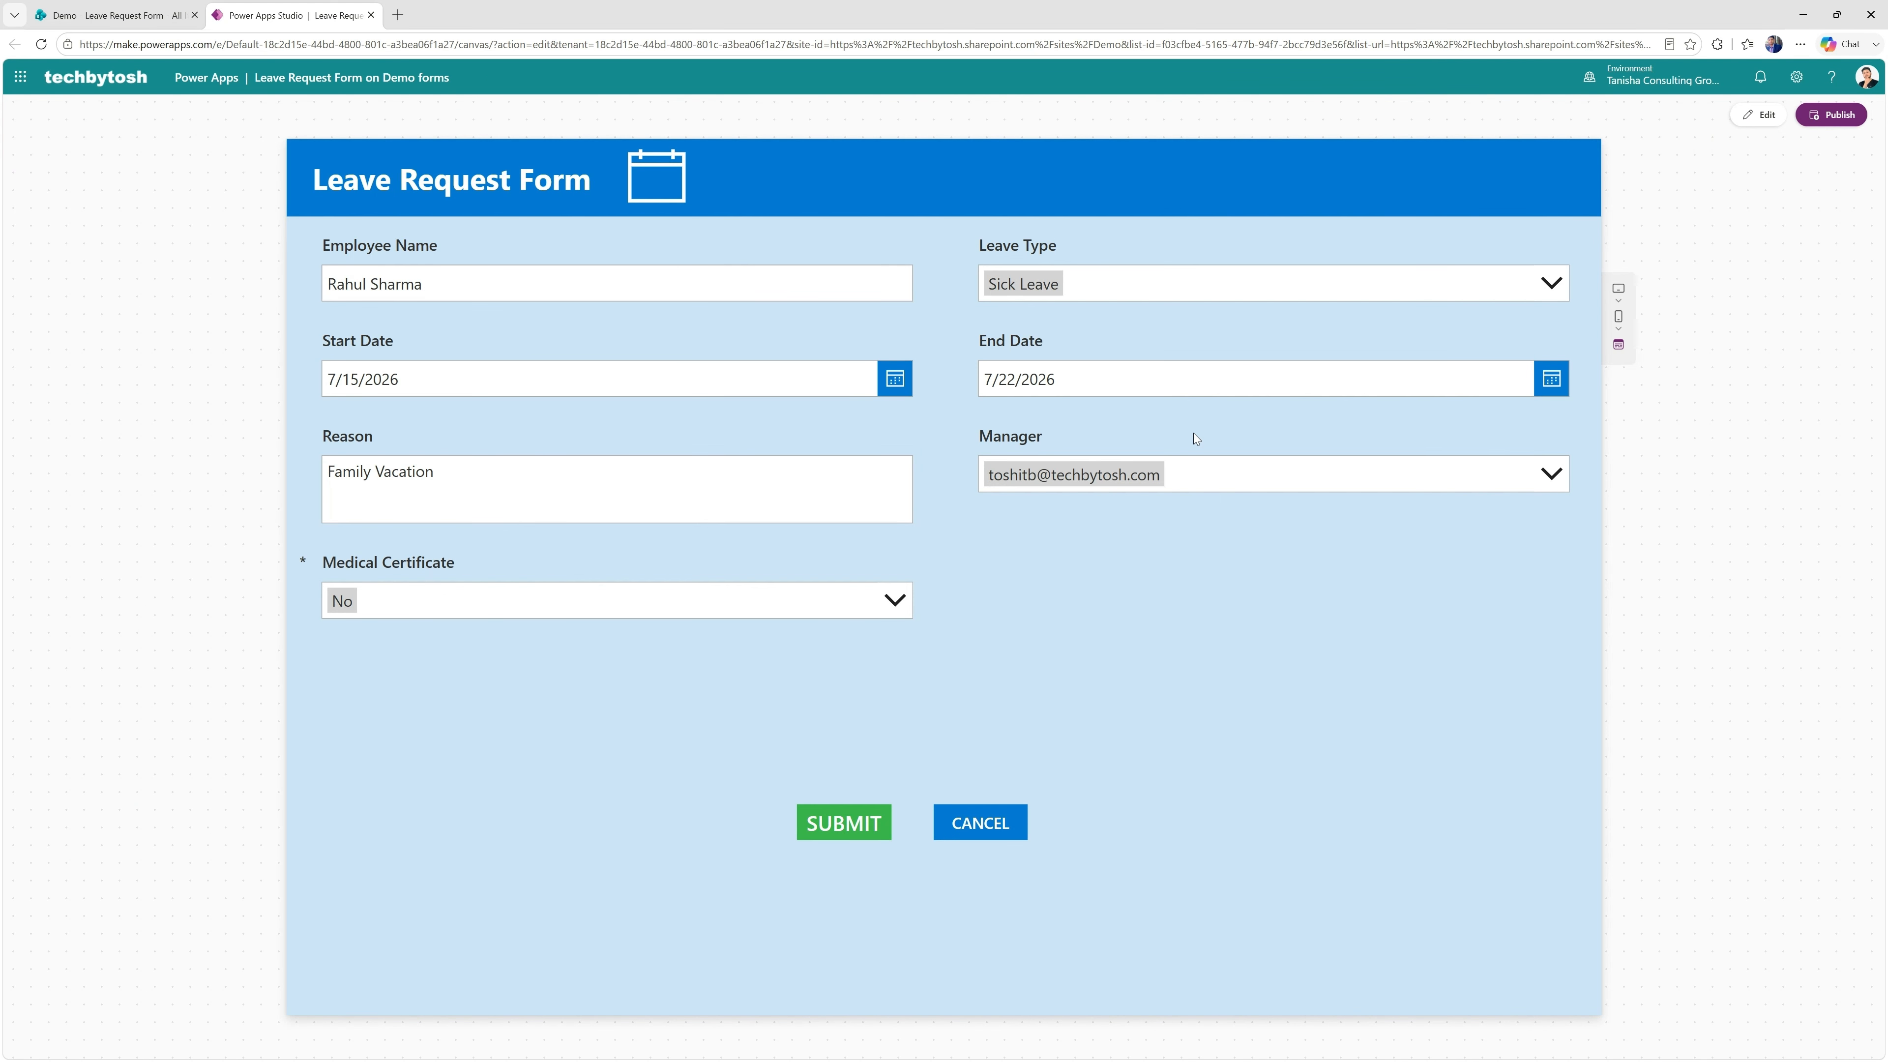
{"action": "left_click", "coordinate": [1150, 292]}
{"action": "left_click", "coordinate": [1089, 367]}
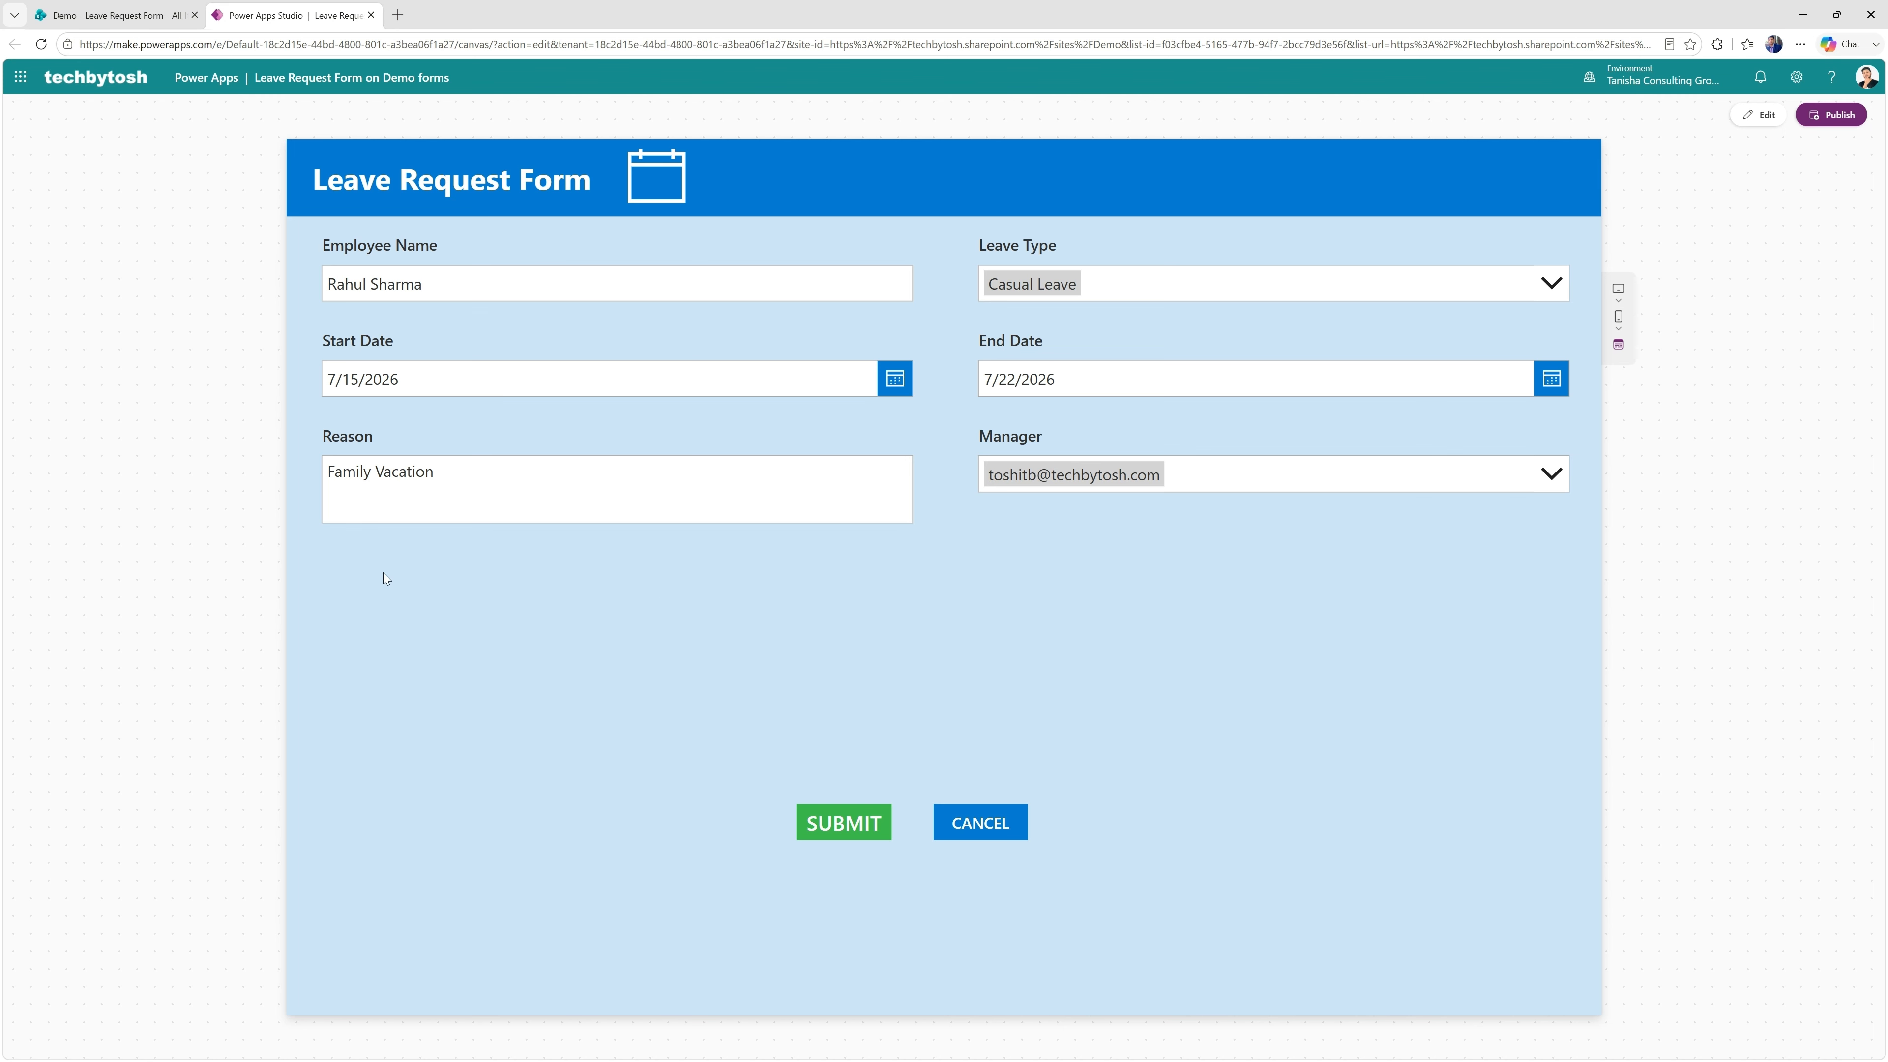
{"action": "left_click", "coordinate": [1161, 298]}
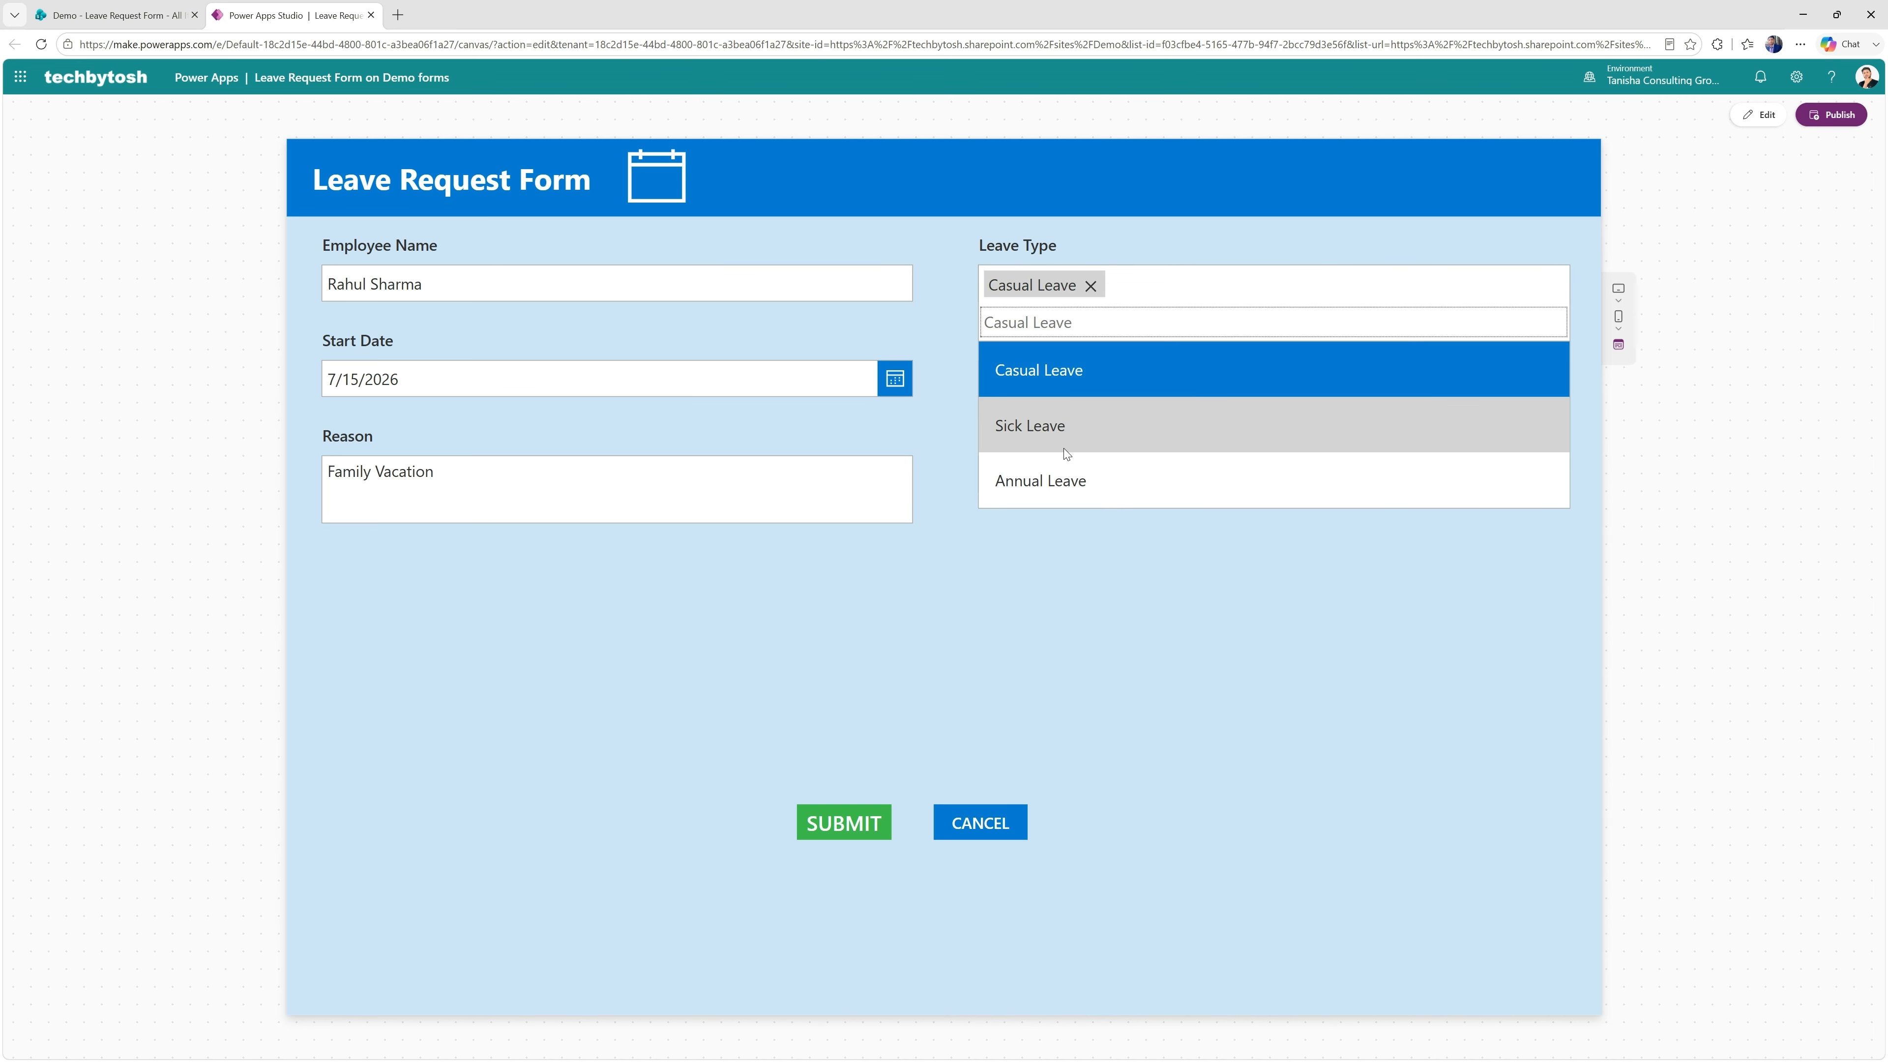
{"action": "left_click", "coordinate": [1066, 427]}
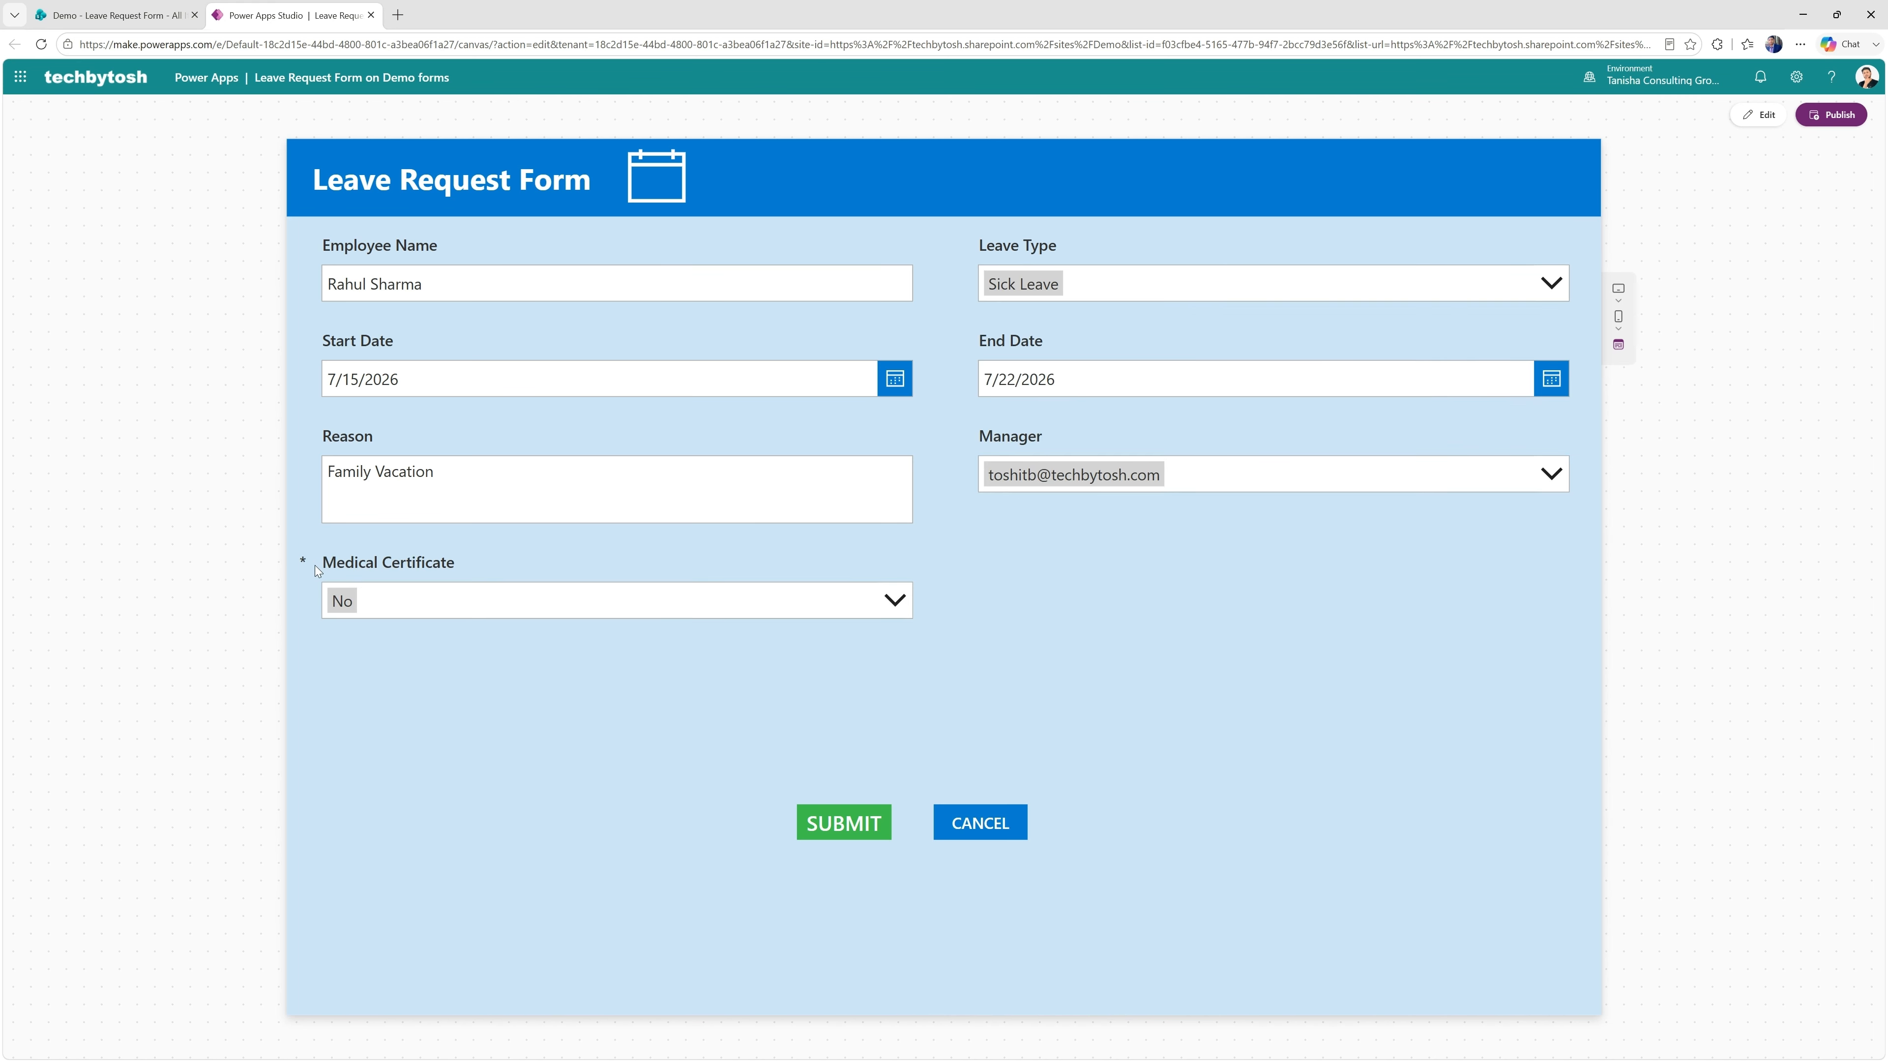
{"action": "key", "text": "Escape"}
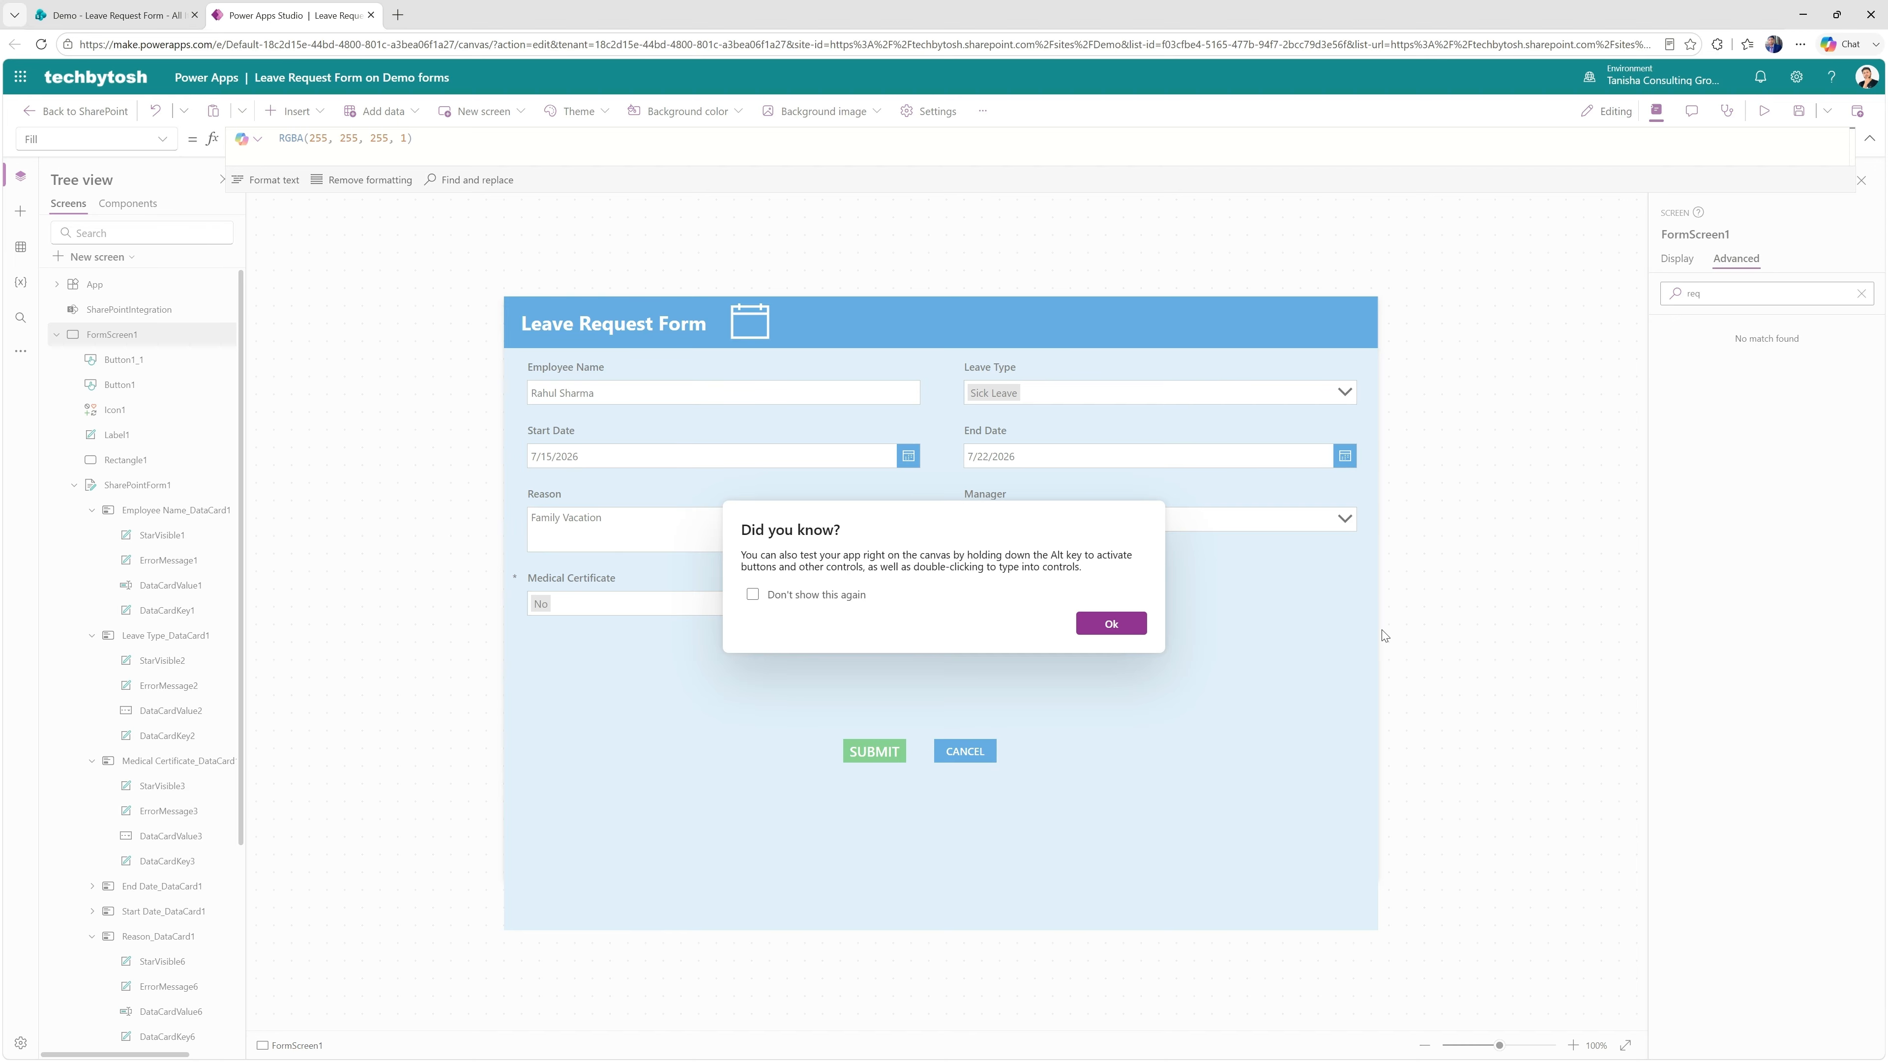
{"action": "left_click", "coordinate": [1111, 624]}
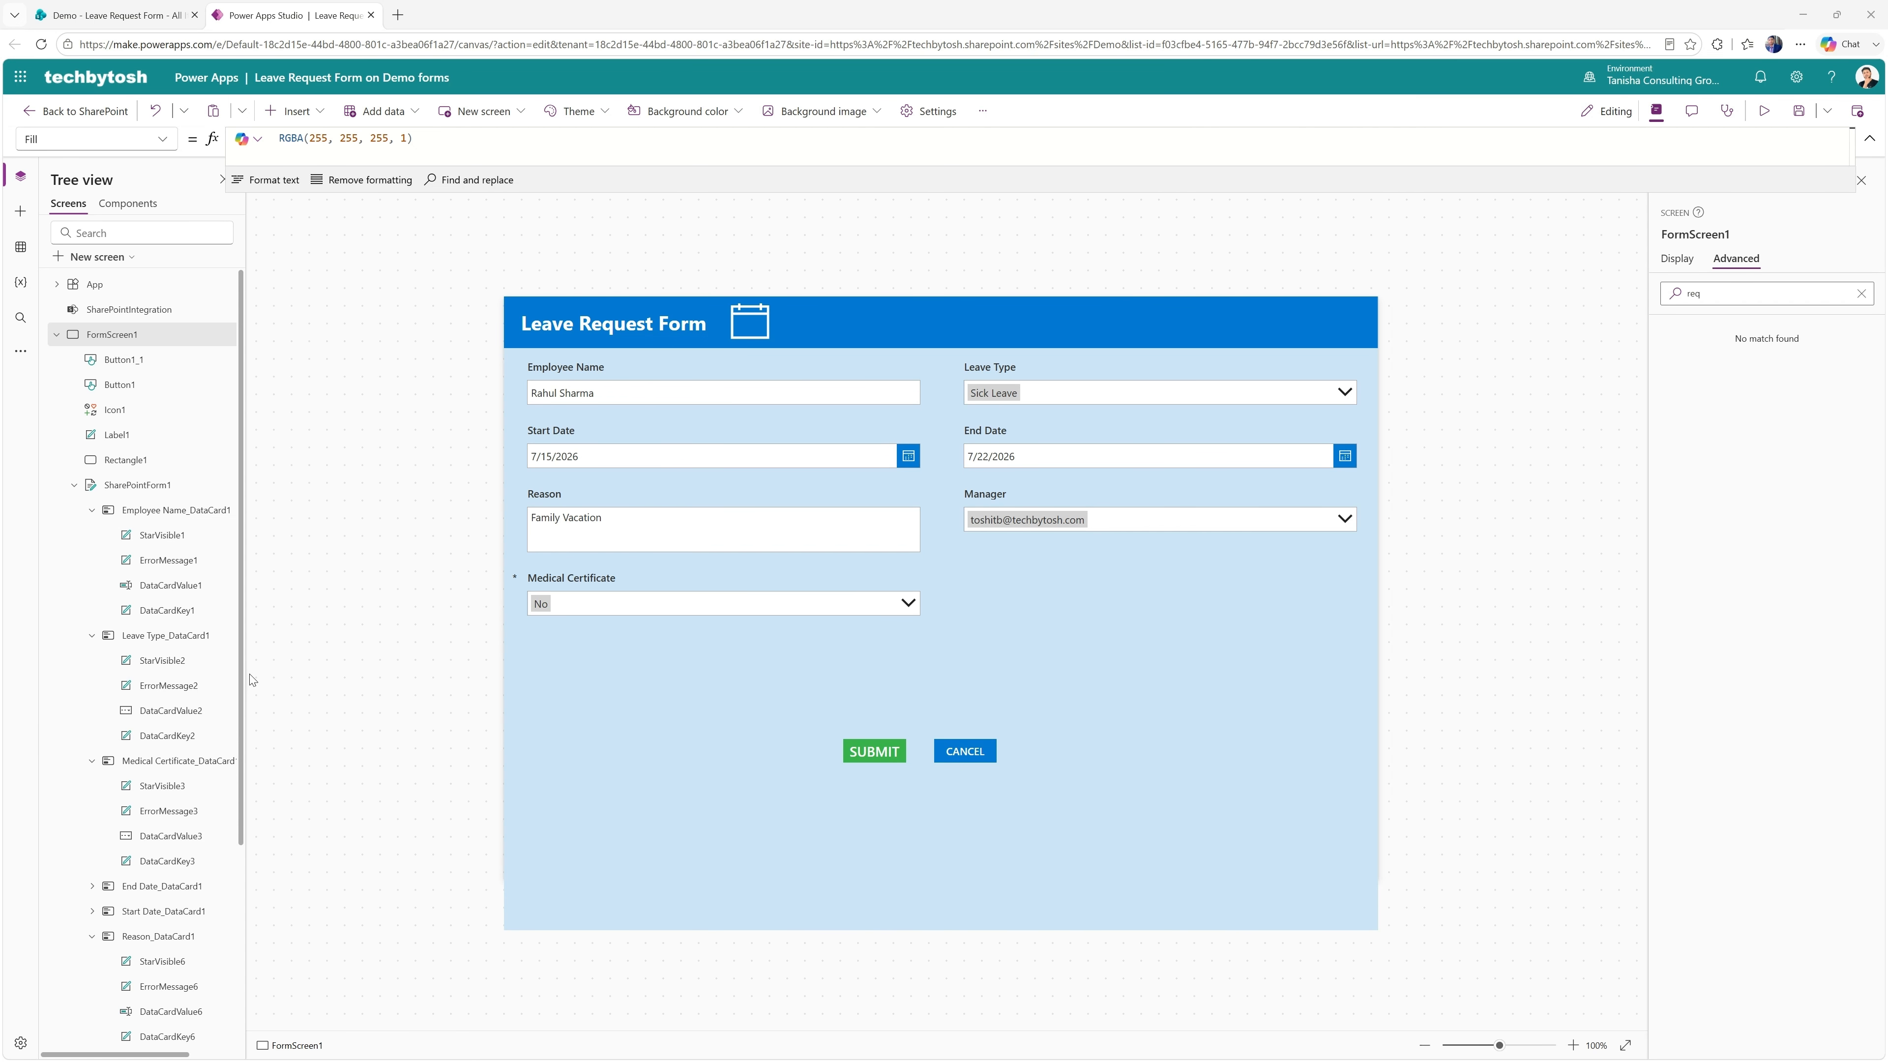
Select the End Date card on the form
{"action": "left_click", "coordinate": [1019, 429]}
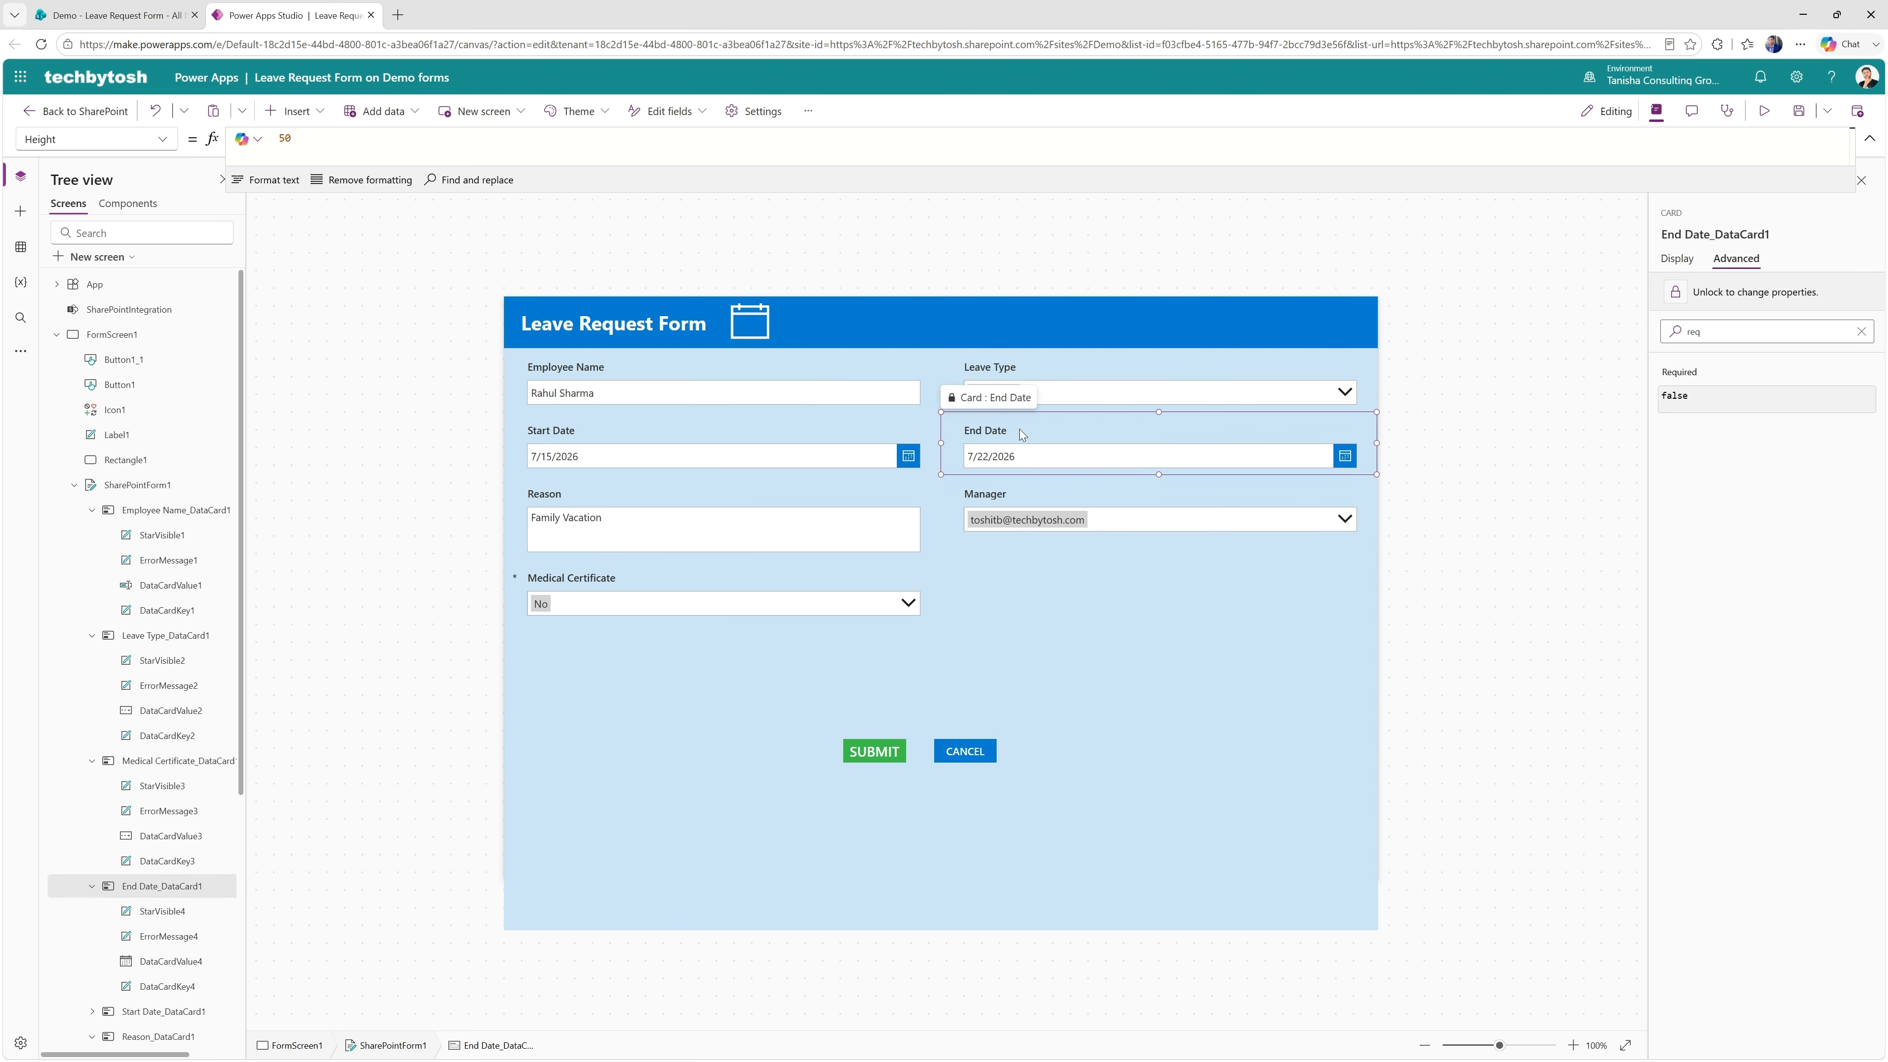
Unlock the End Date card and add a widened text label beside its heading
{"action": "left_click", "coordinate": [1673, 294]}
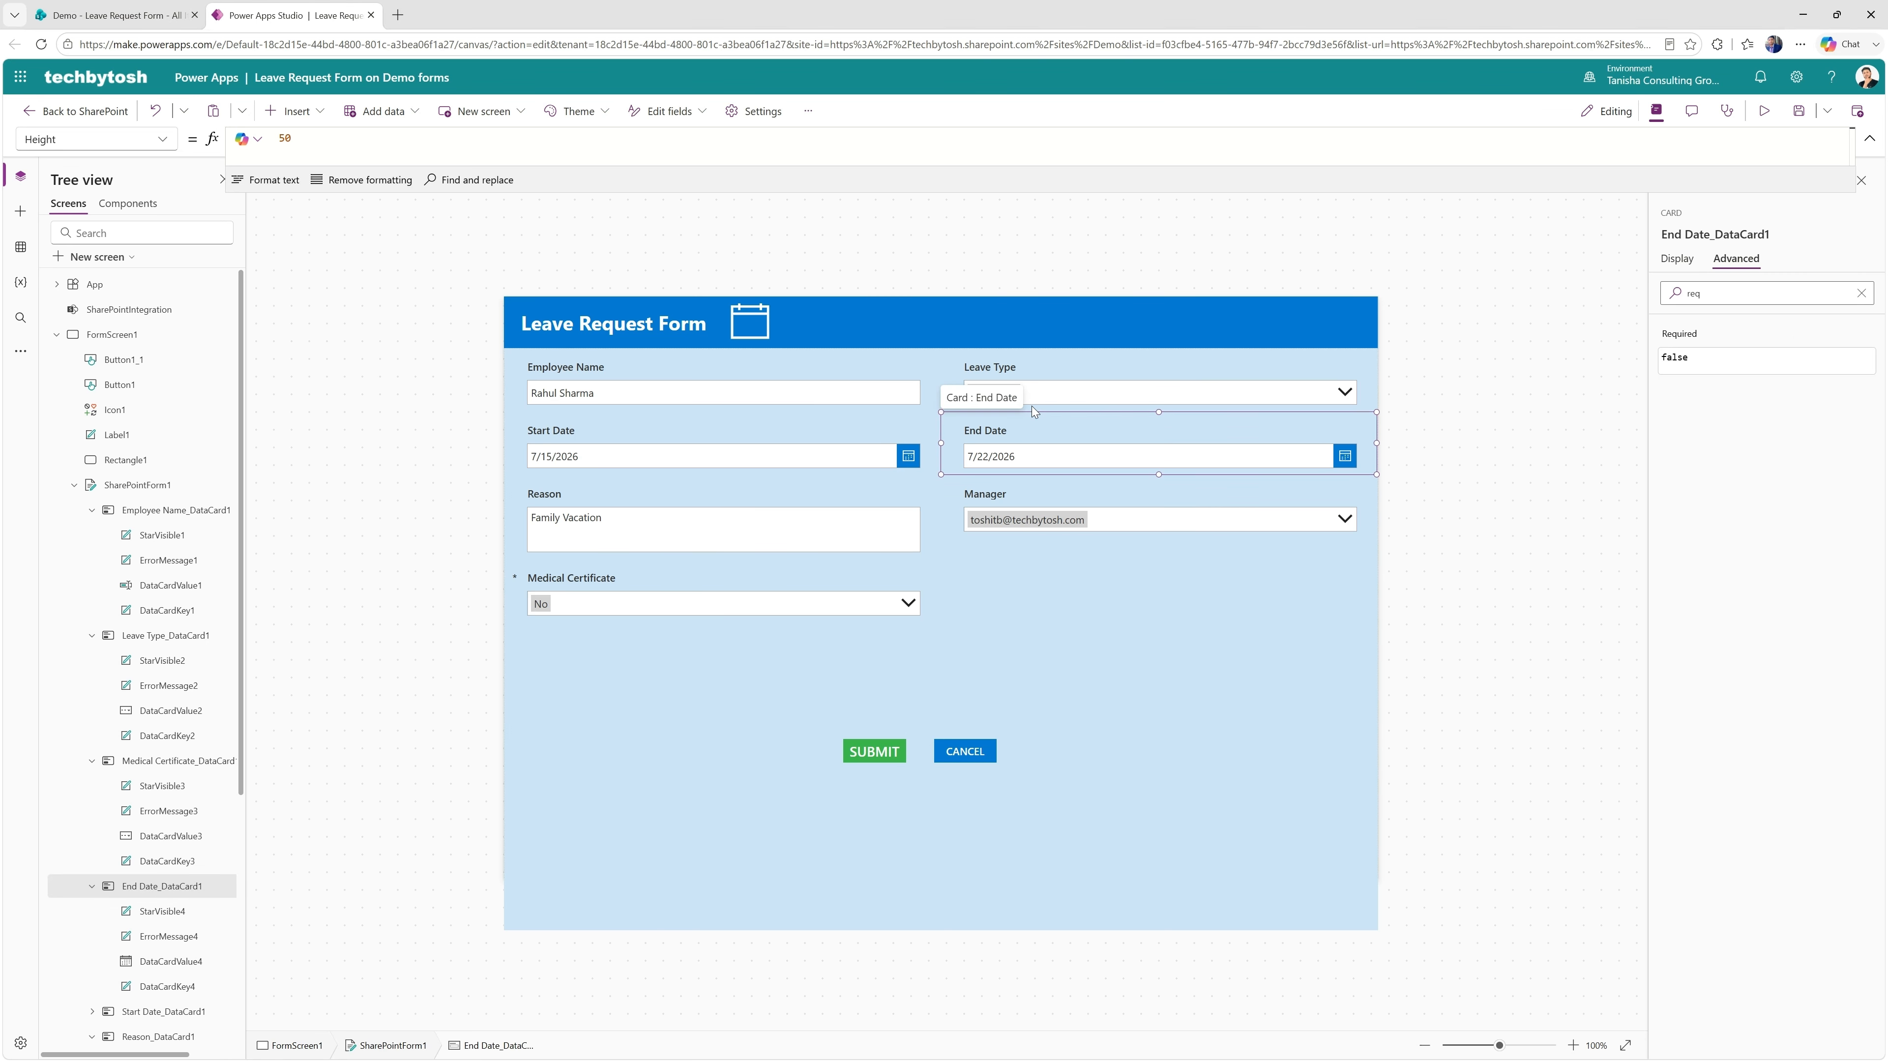
{"action": "left_click", "coordinate": [319, 112]}
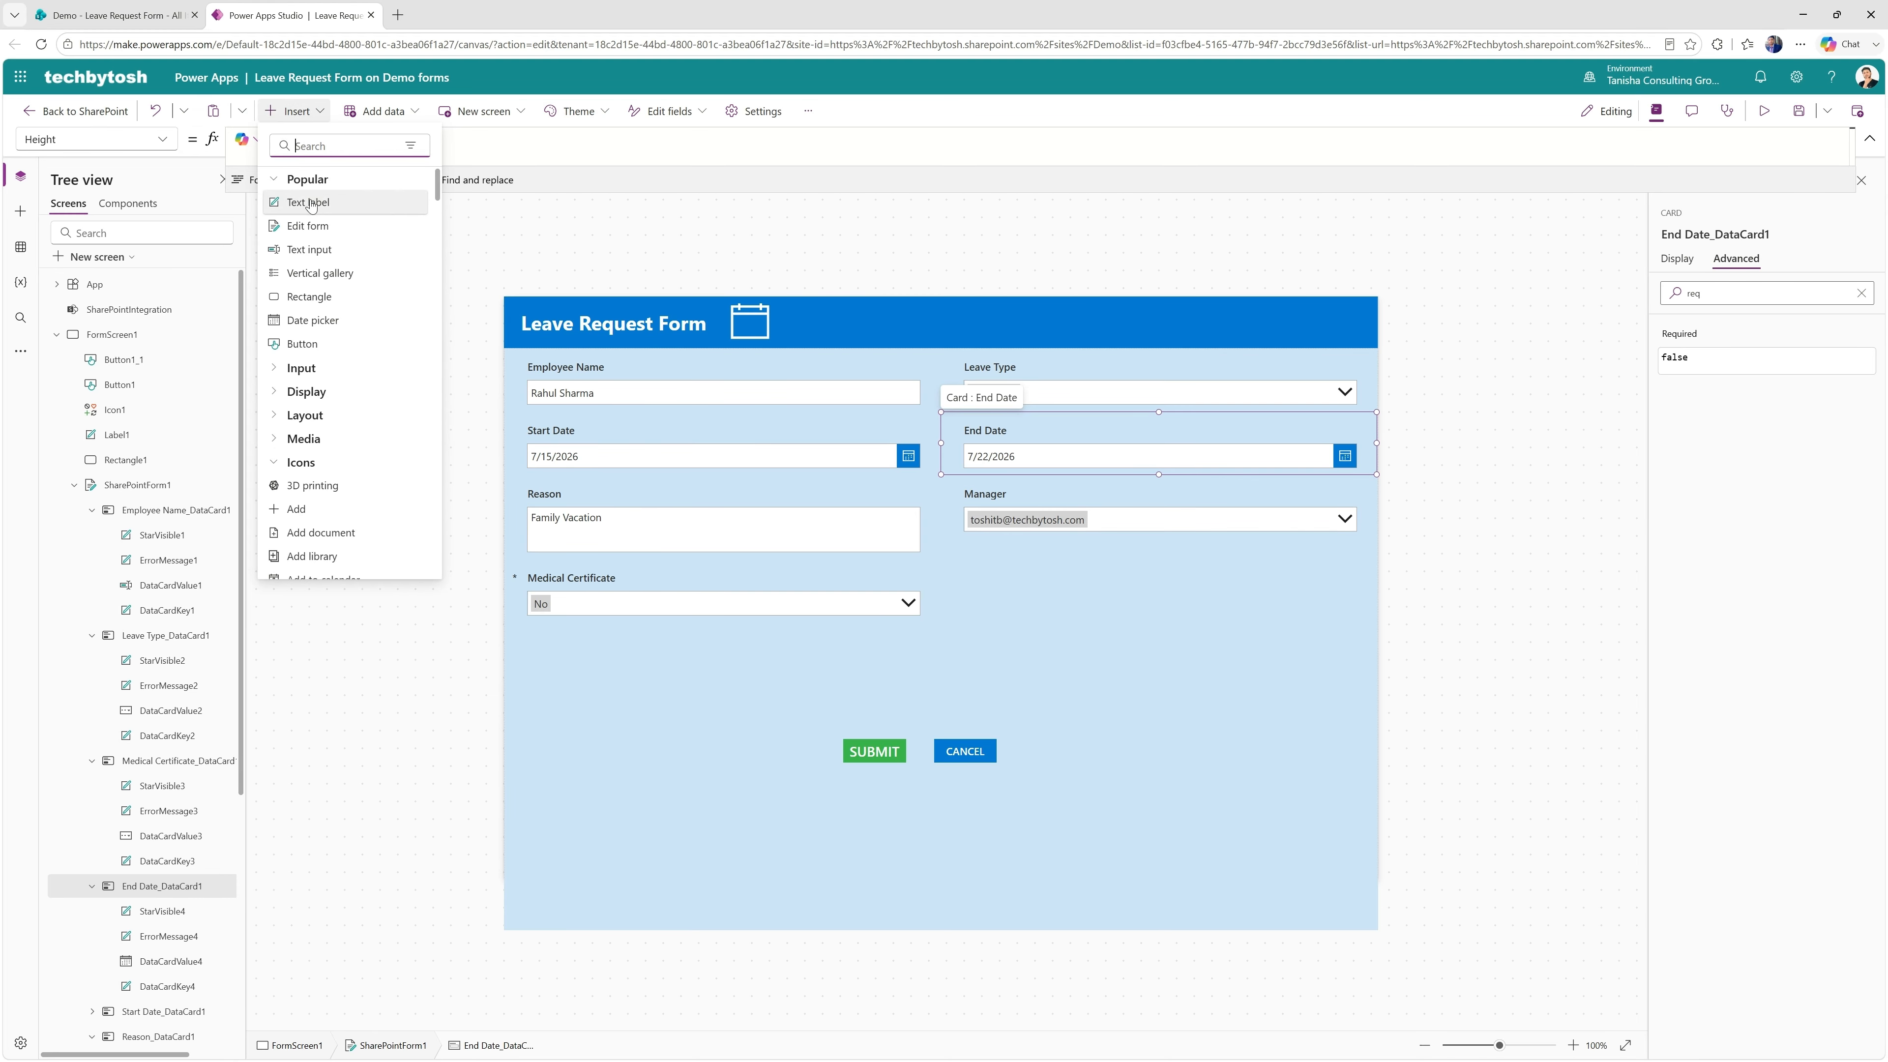
{"action": "left_click", "coordinate": [309, 202]}
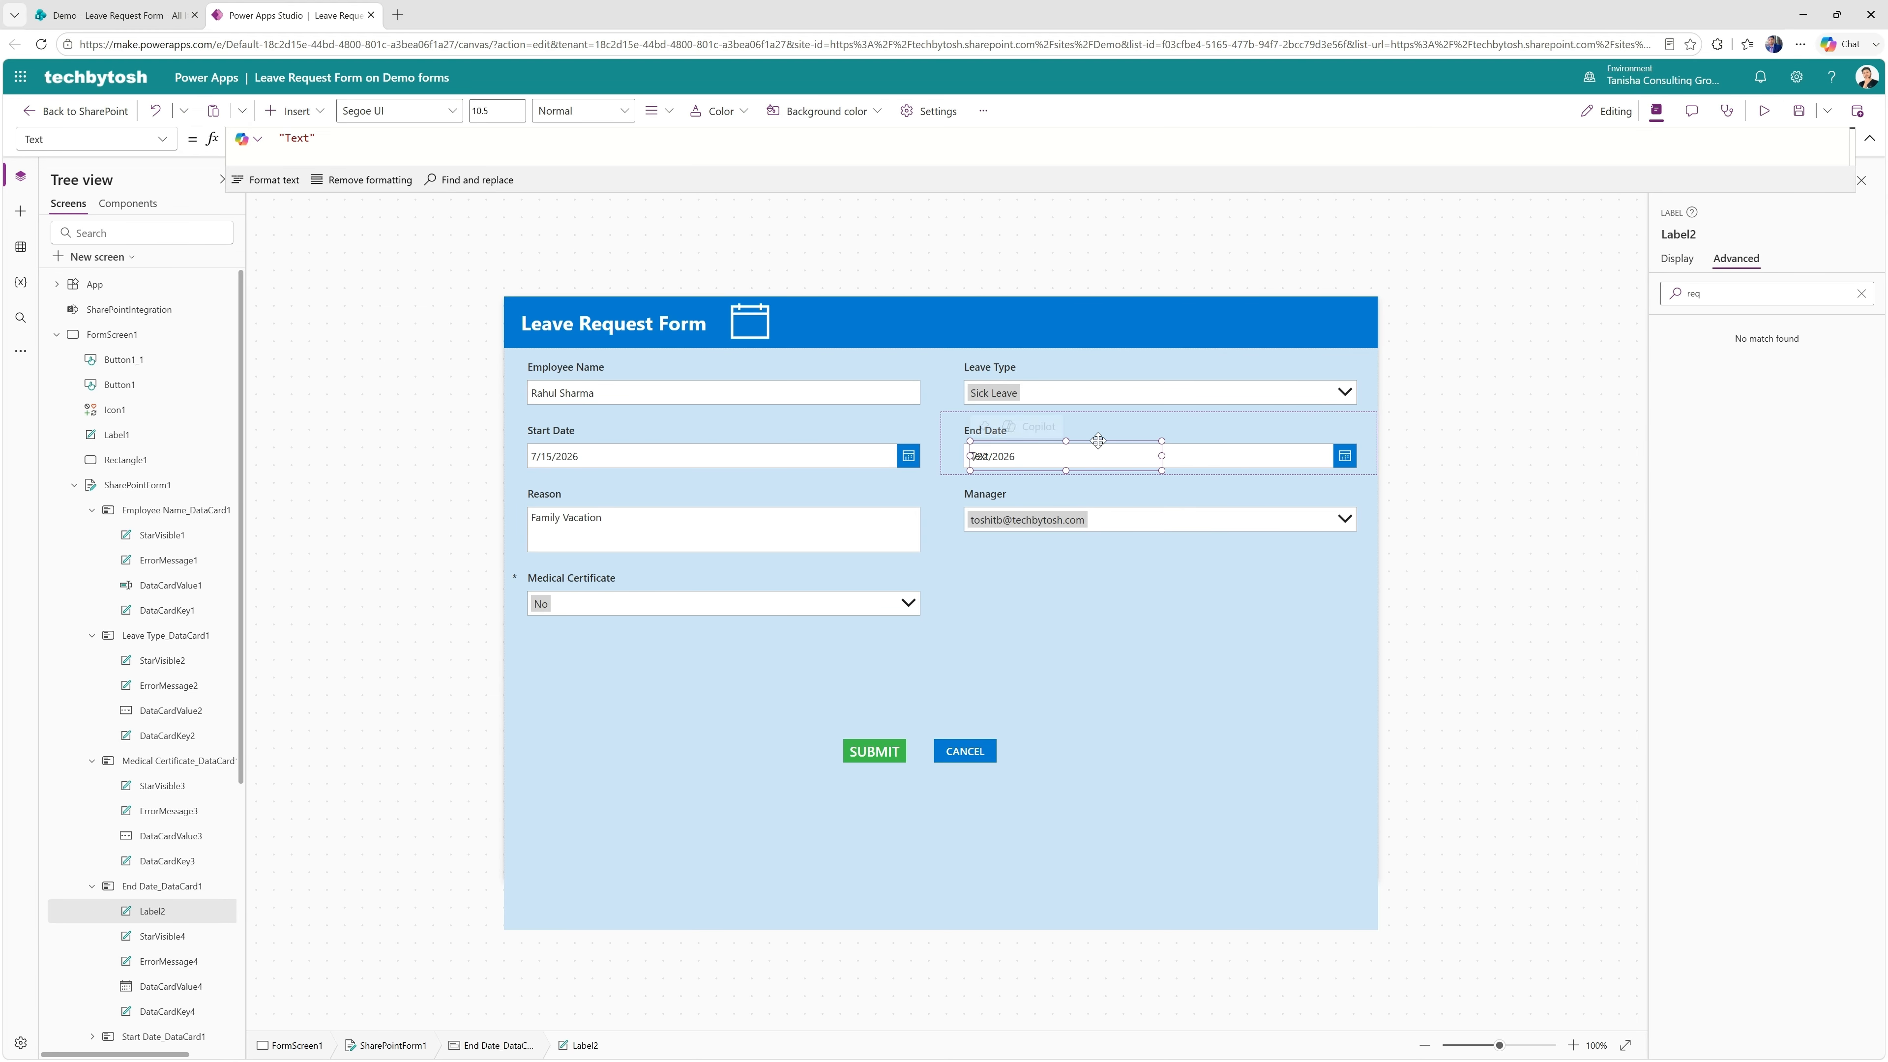
{"action": "left_click_drag", "start_coordinate": [1045, 455], "coordinate": [1097, 430]}
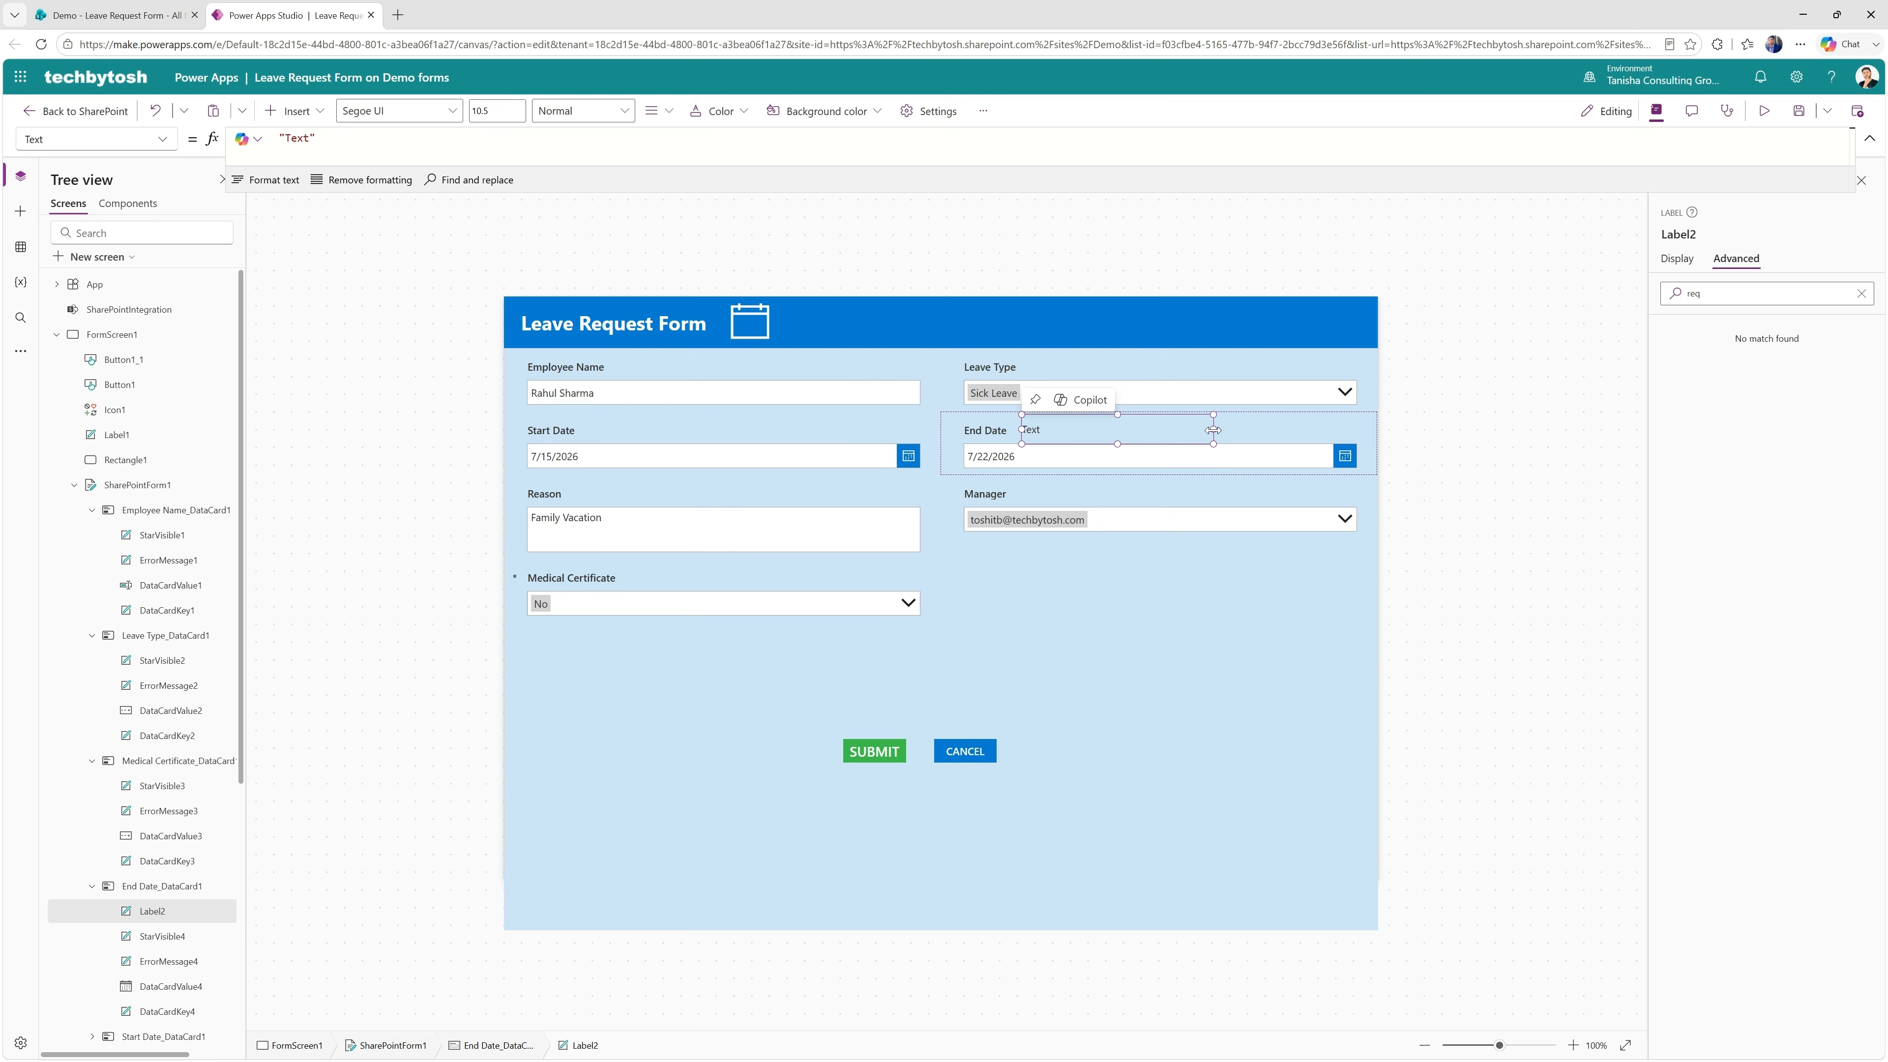
{"action": "left_click_drag", "start_coordinate": [1213, 430], "coordinate": [1278, 429]}
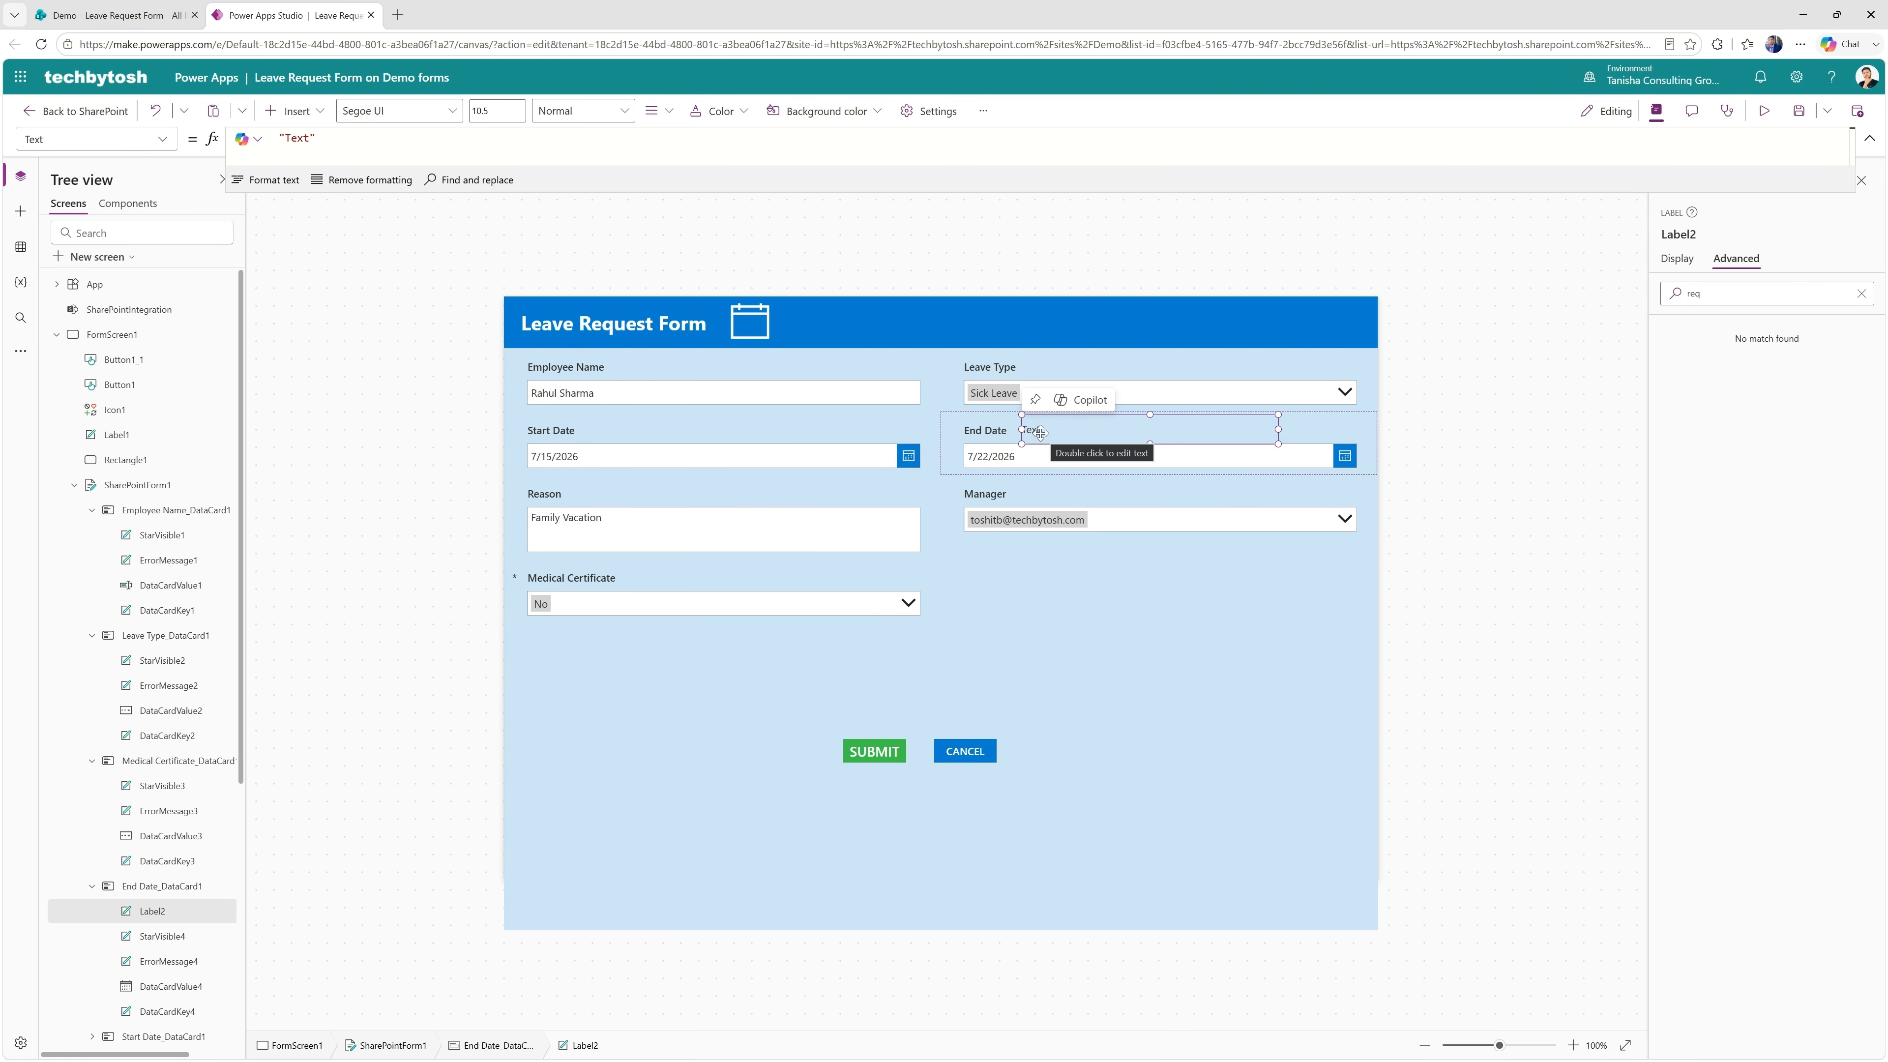
Make the label read 'End Date should be after Start Date' in dark red Semibold
{"action": "double_click", "coordinate": [1039, 433]}
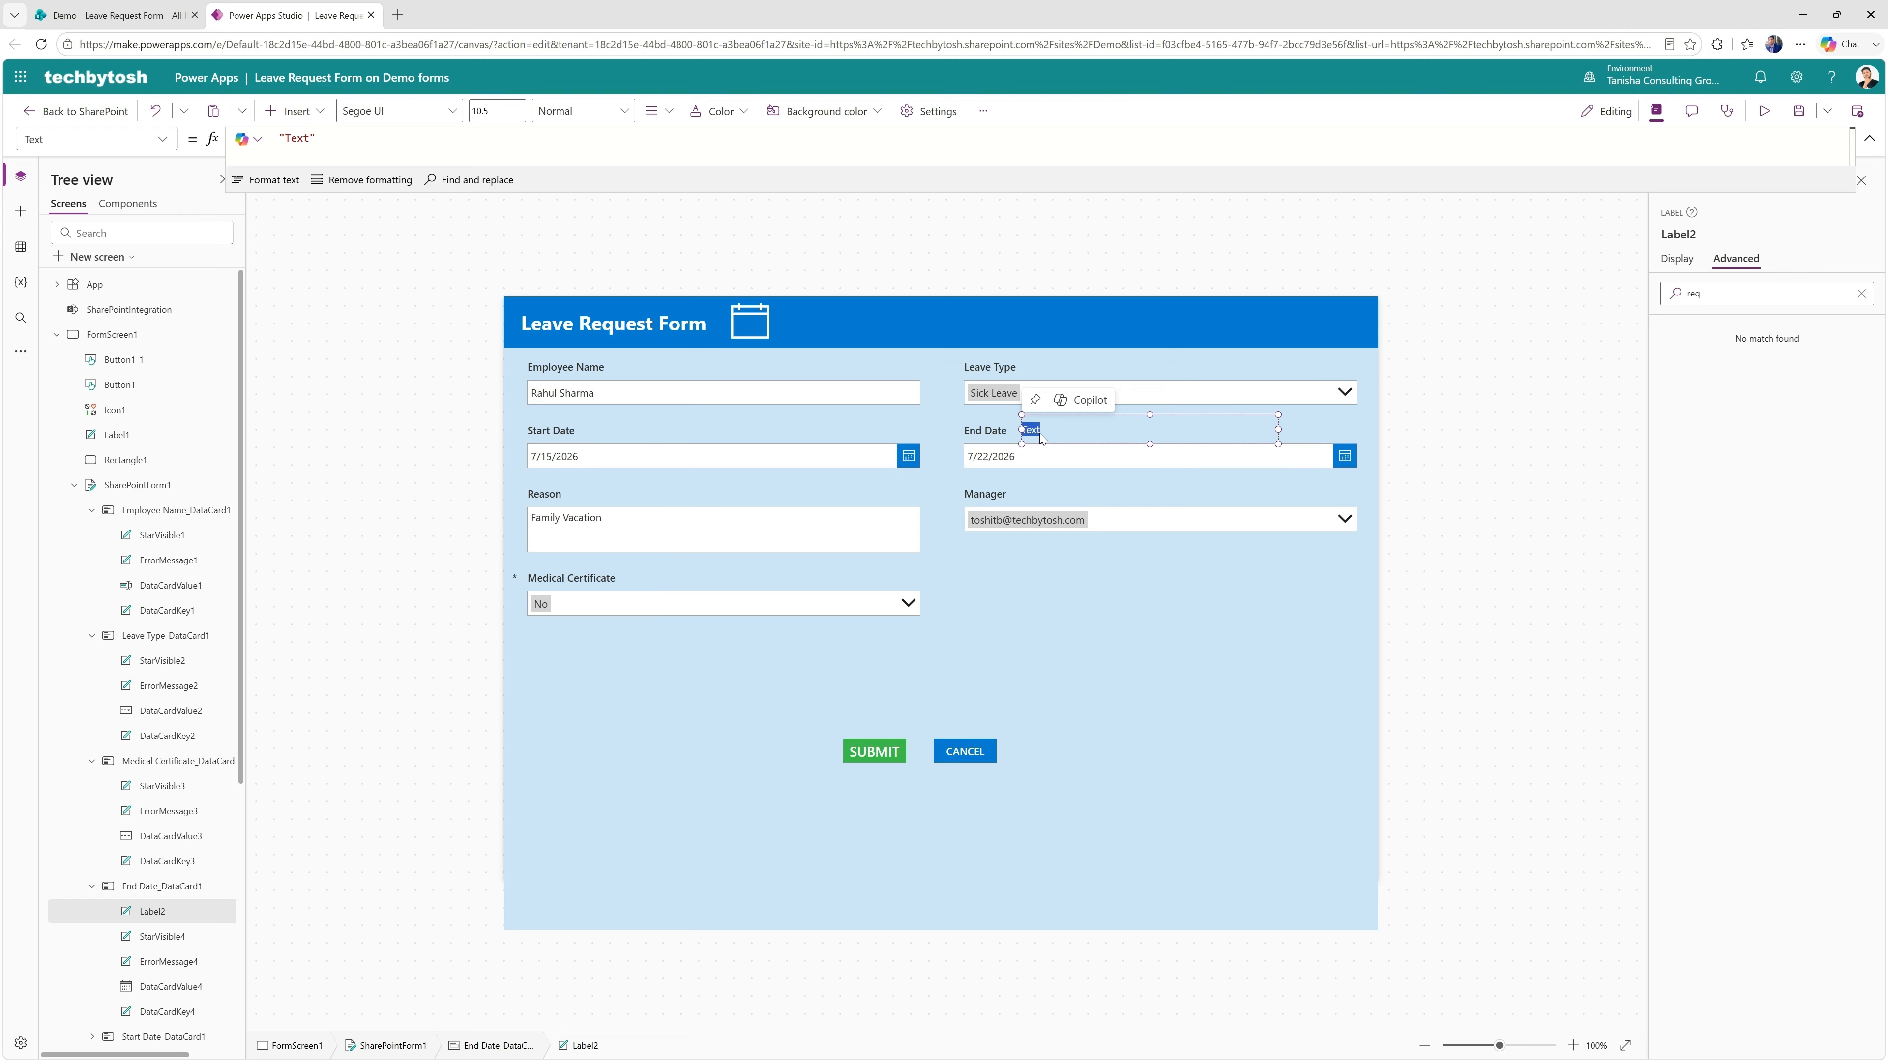
{"action": "type", "text": "End Date should be"}
{"action": "type", "text": "after Start"}
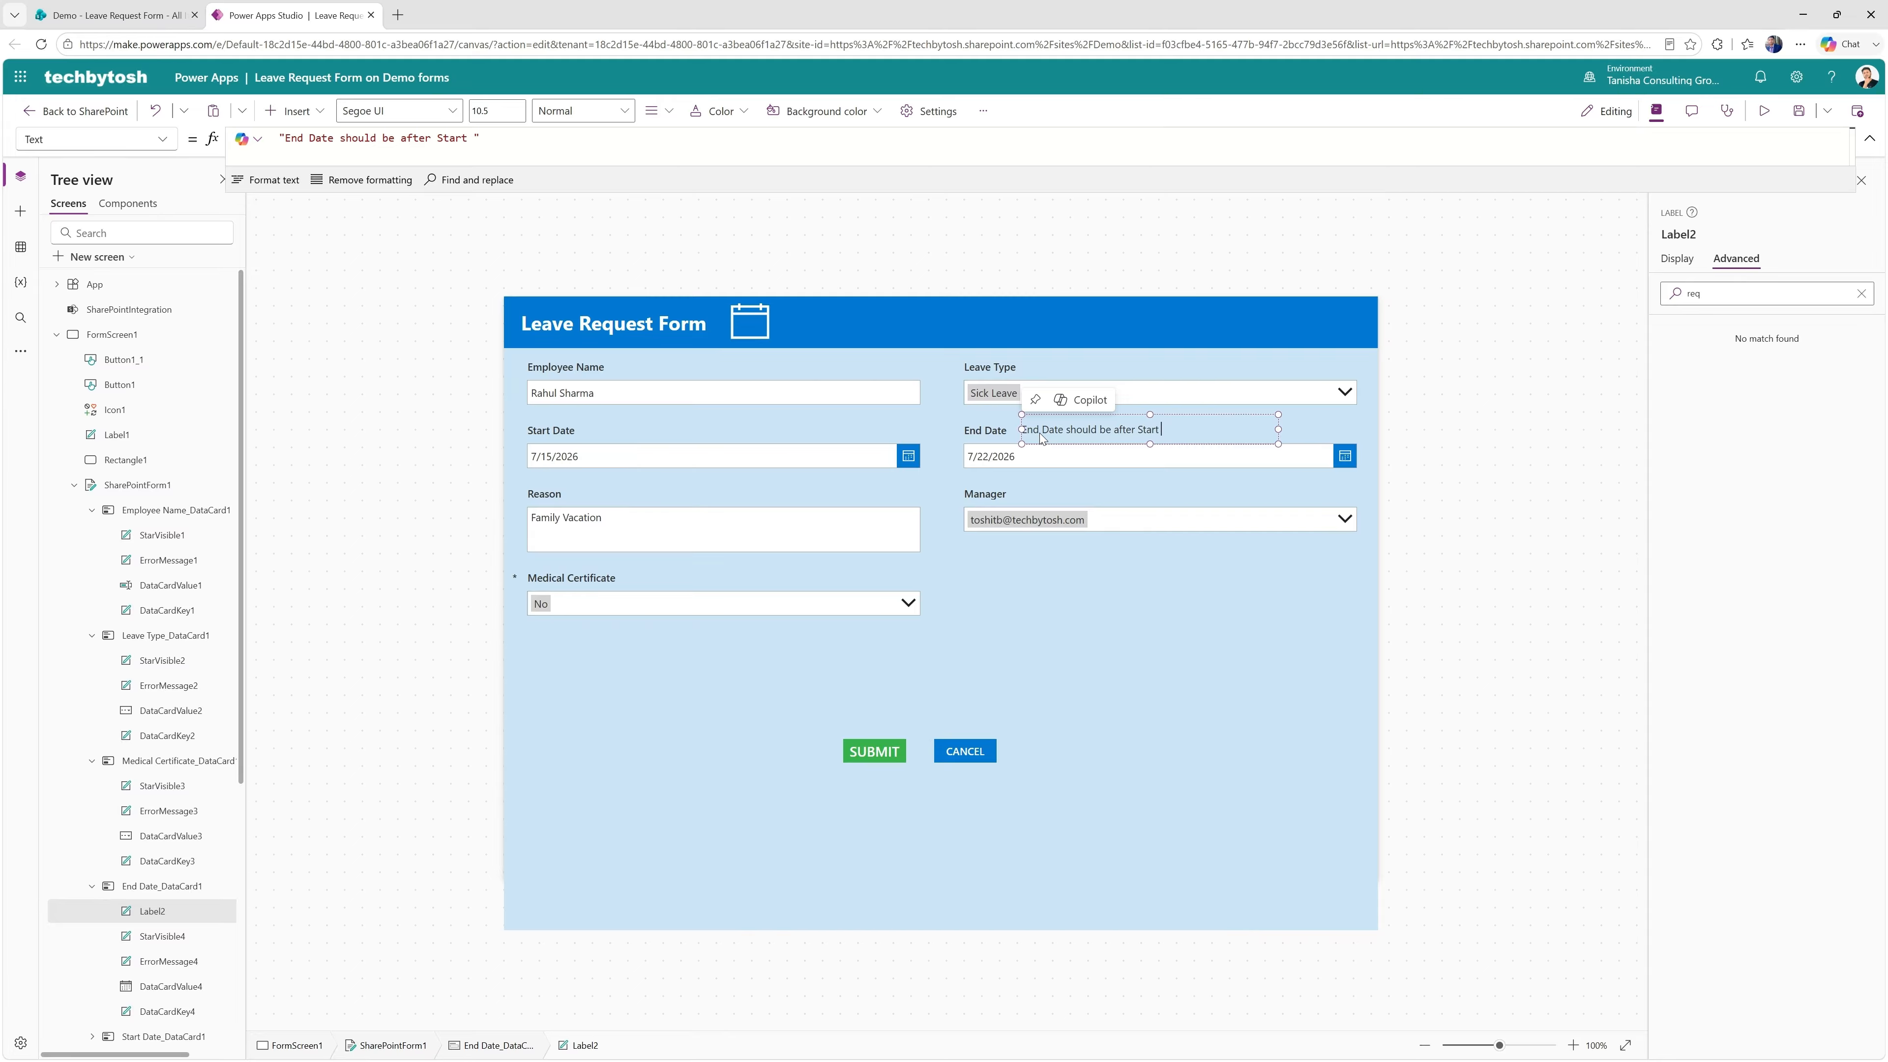
{"action": "type", "text": " Date"}
{"action": "key", "text": "ctrl+a"}
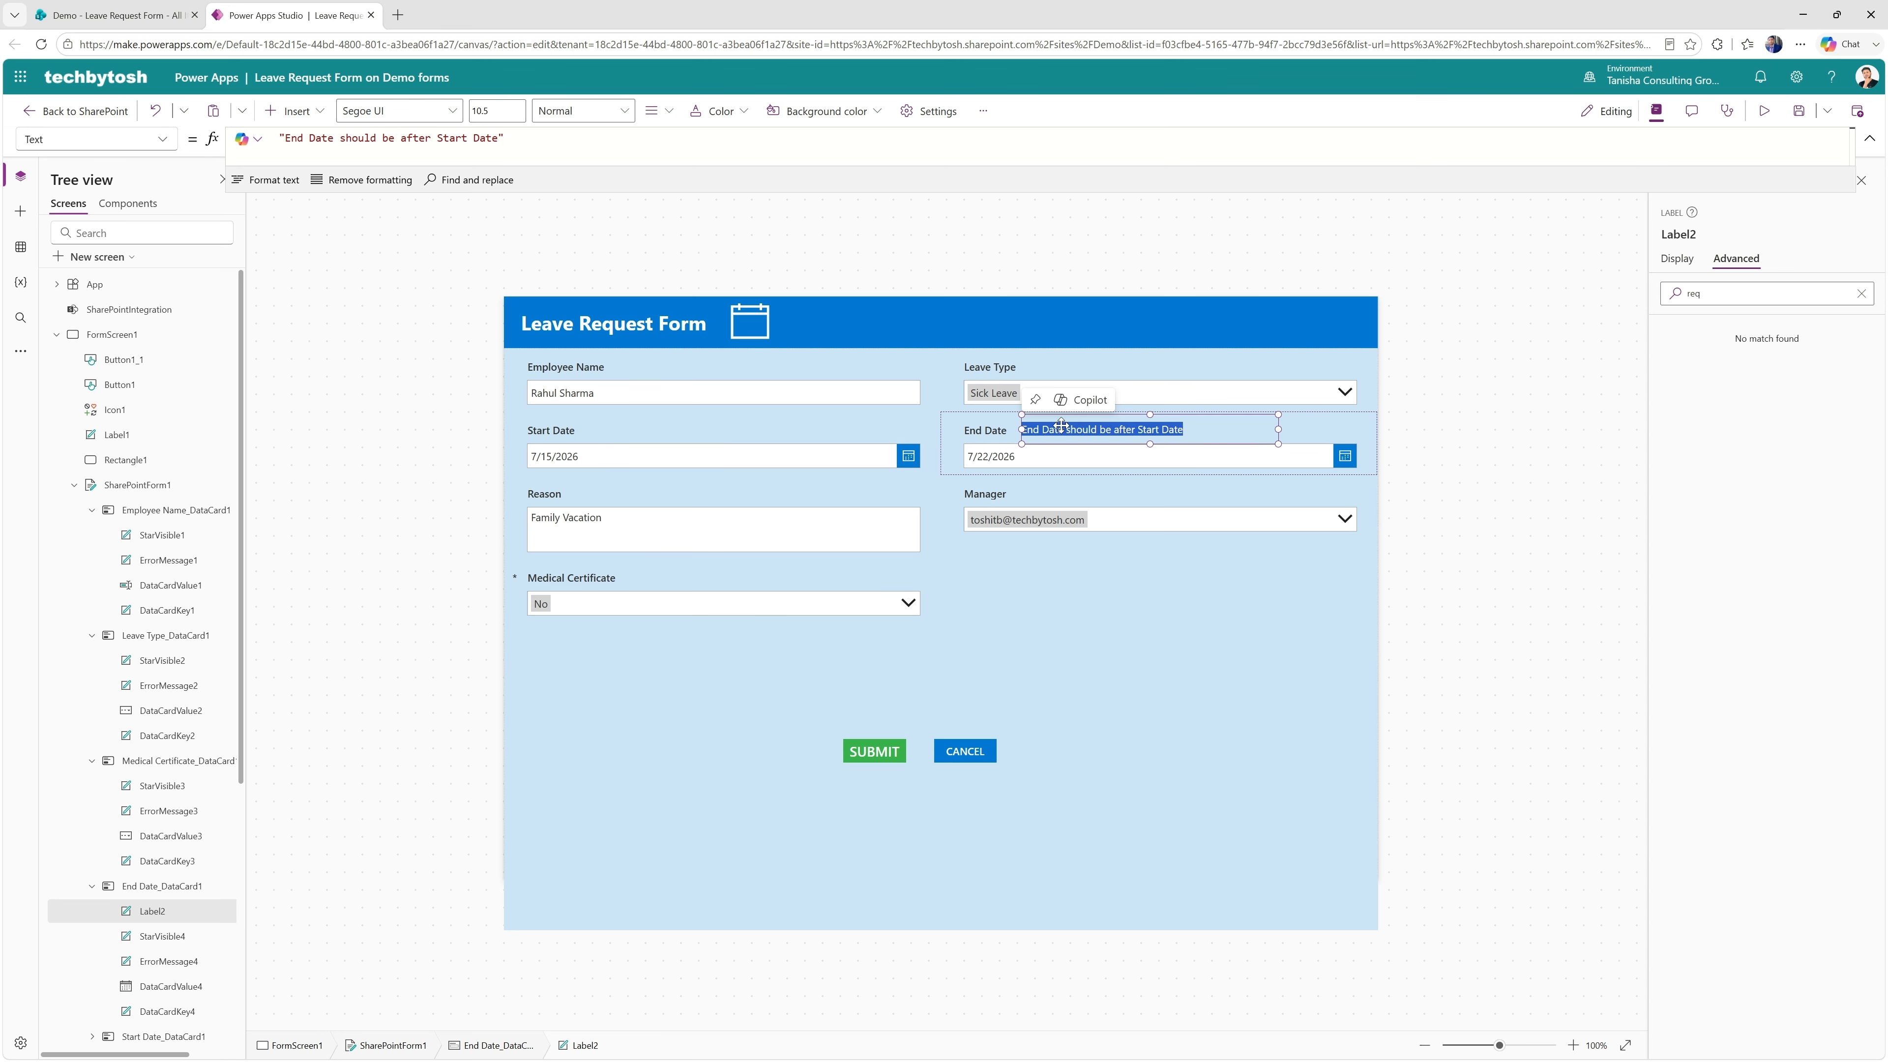
{"action": "left_click", "coordinate": [743, 112]}
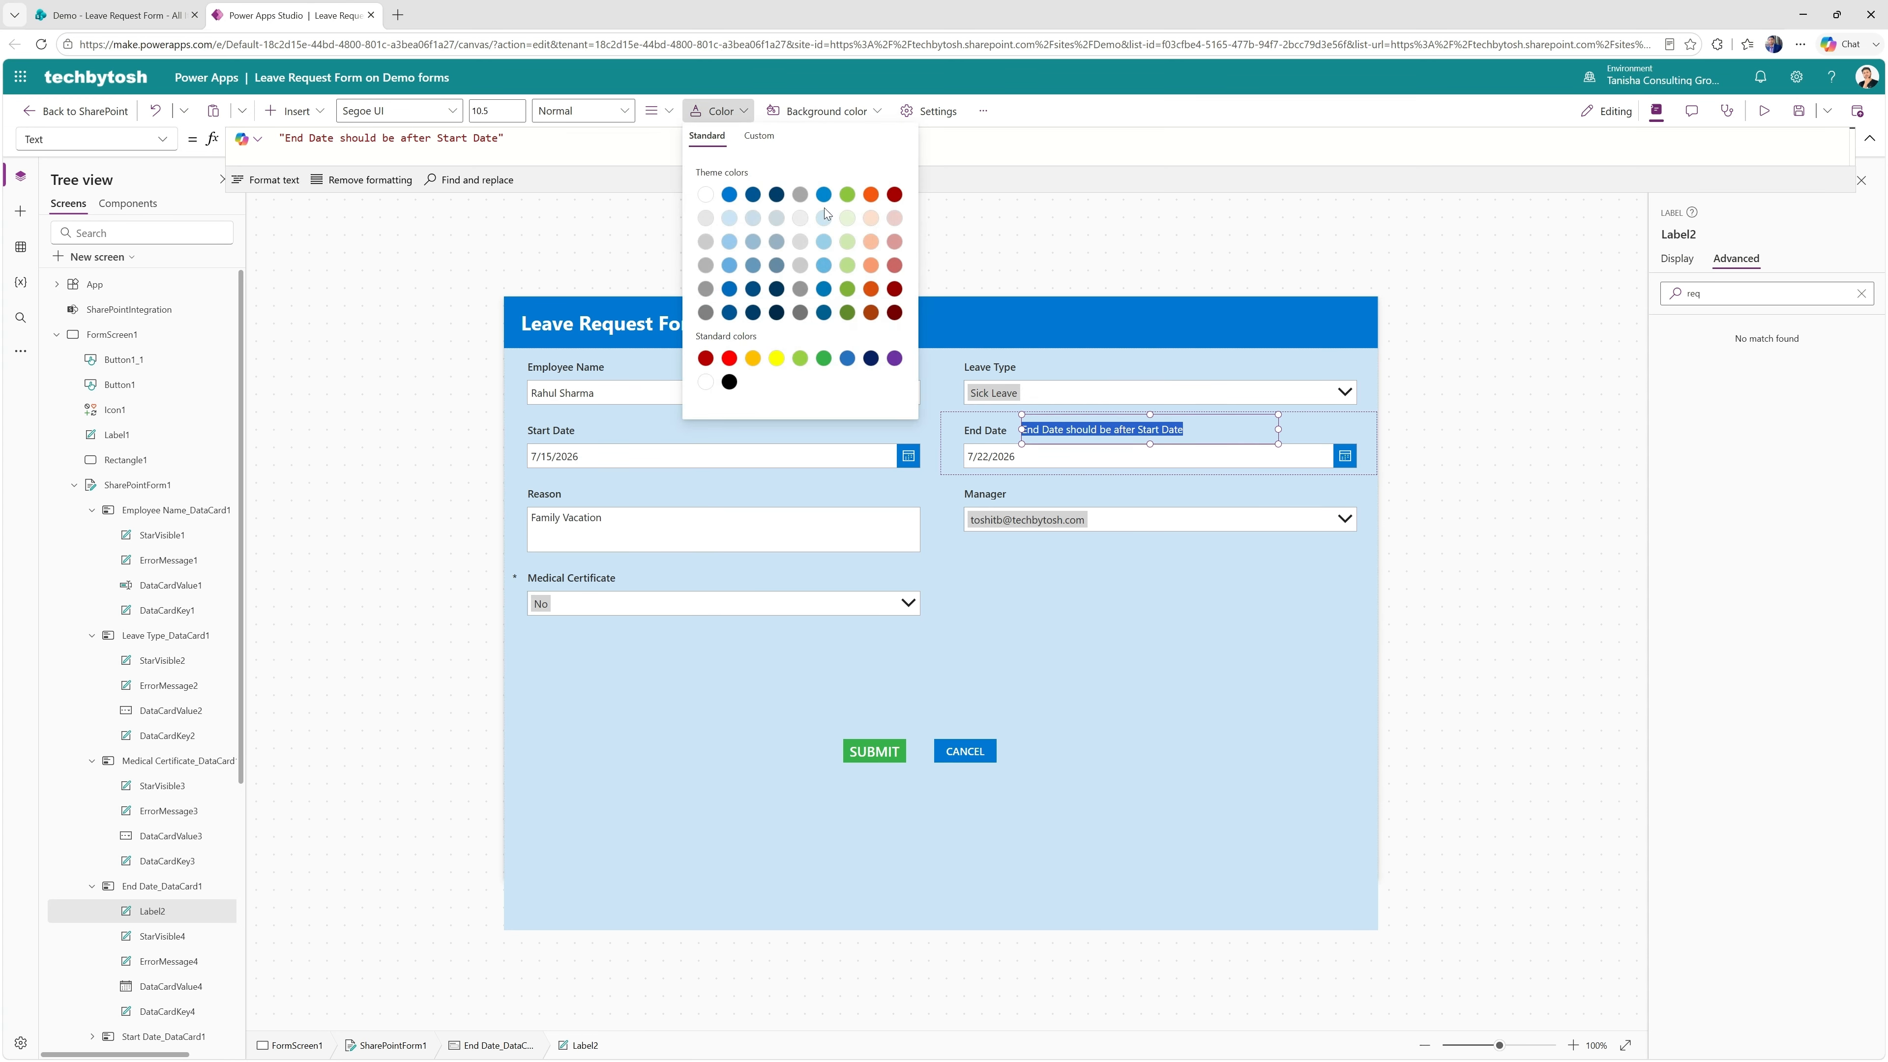
{"action": "left_click", "coordinate": [894, 196]}
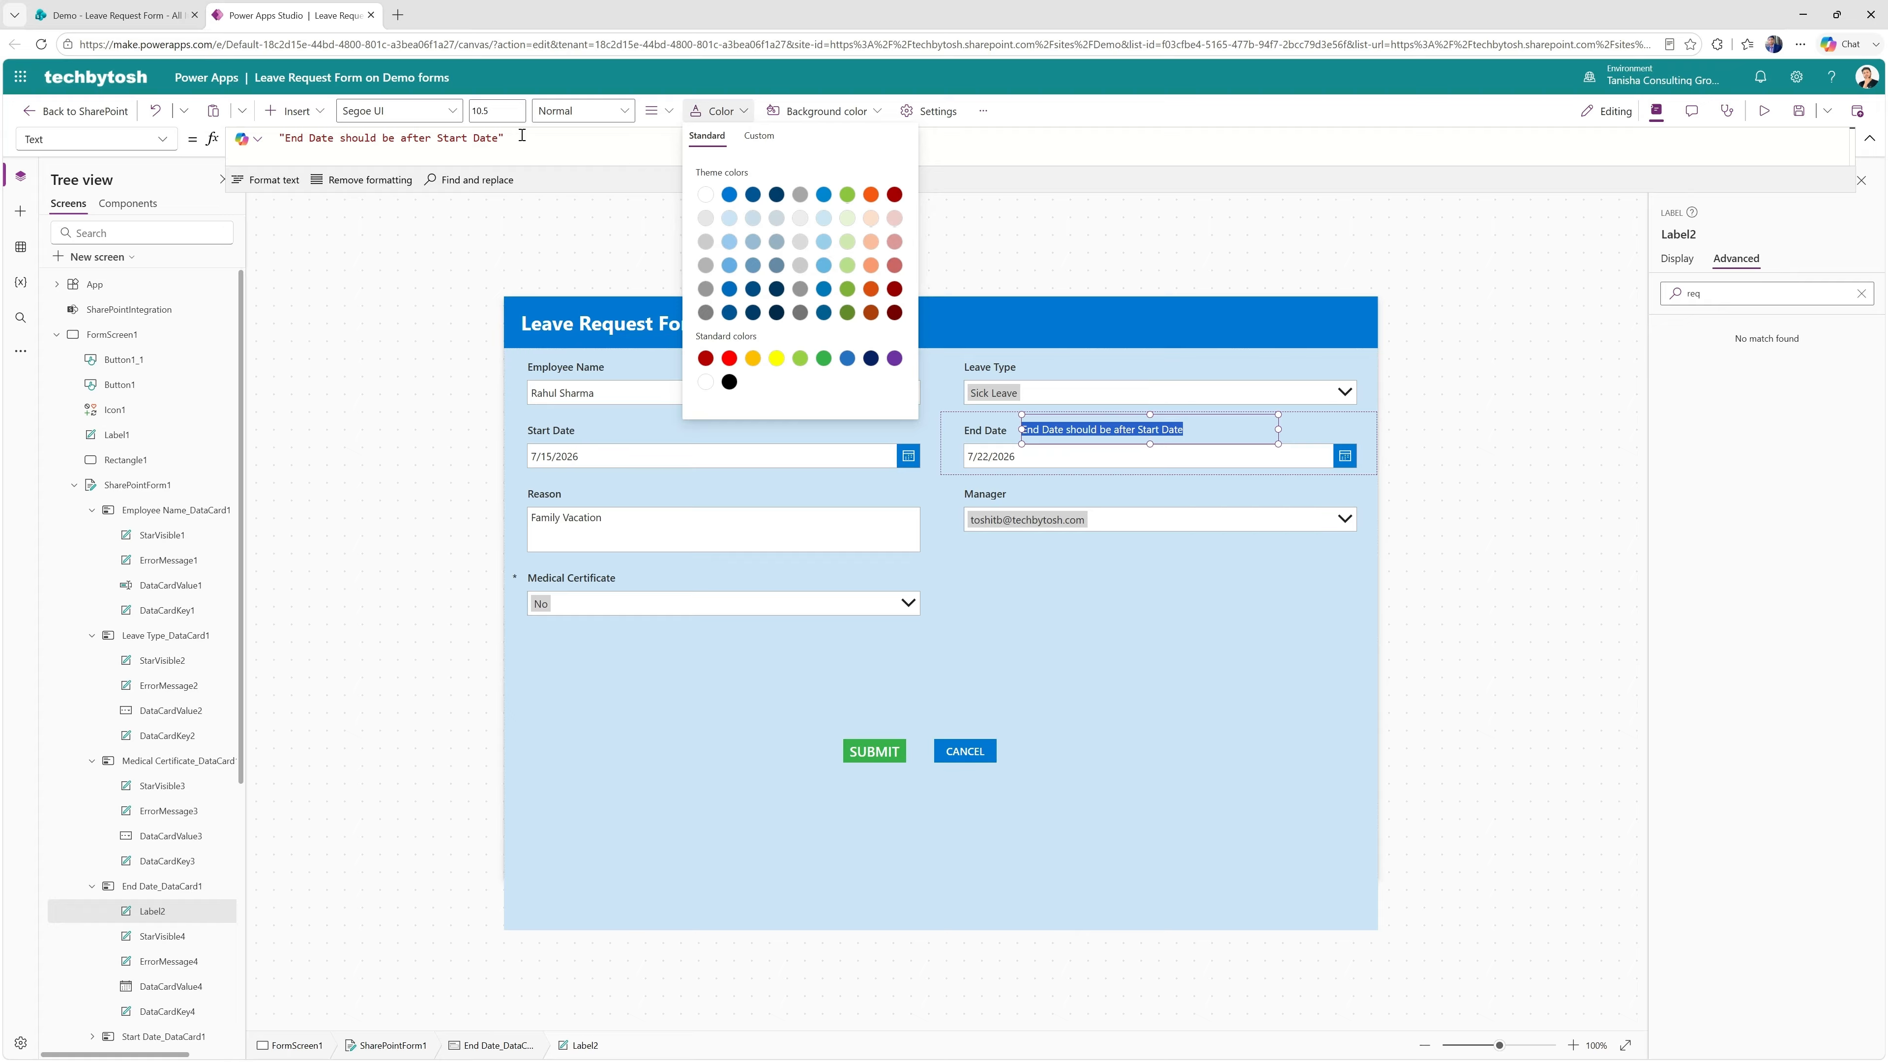
{"action": "left_click", "coordinate": [584, 123]}
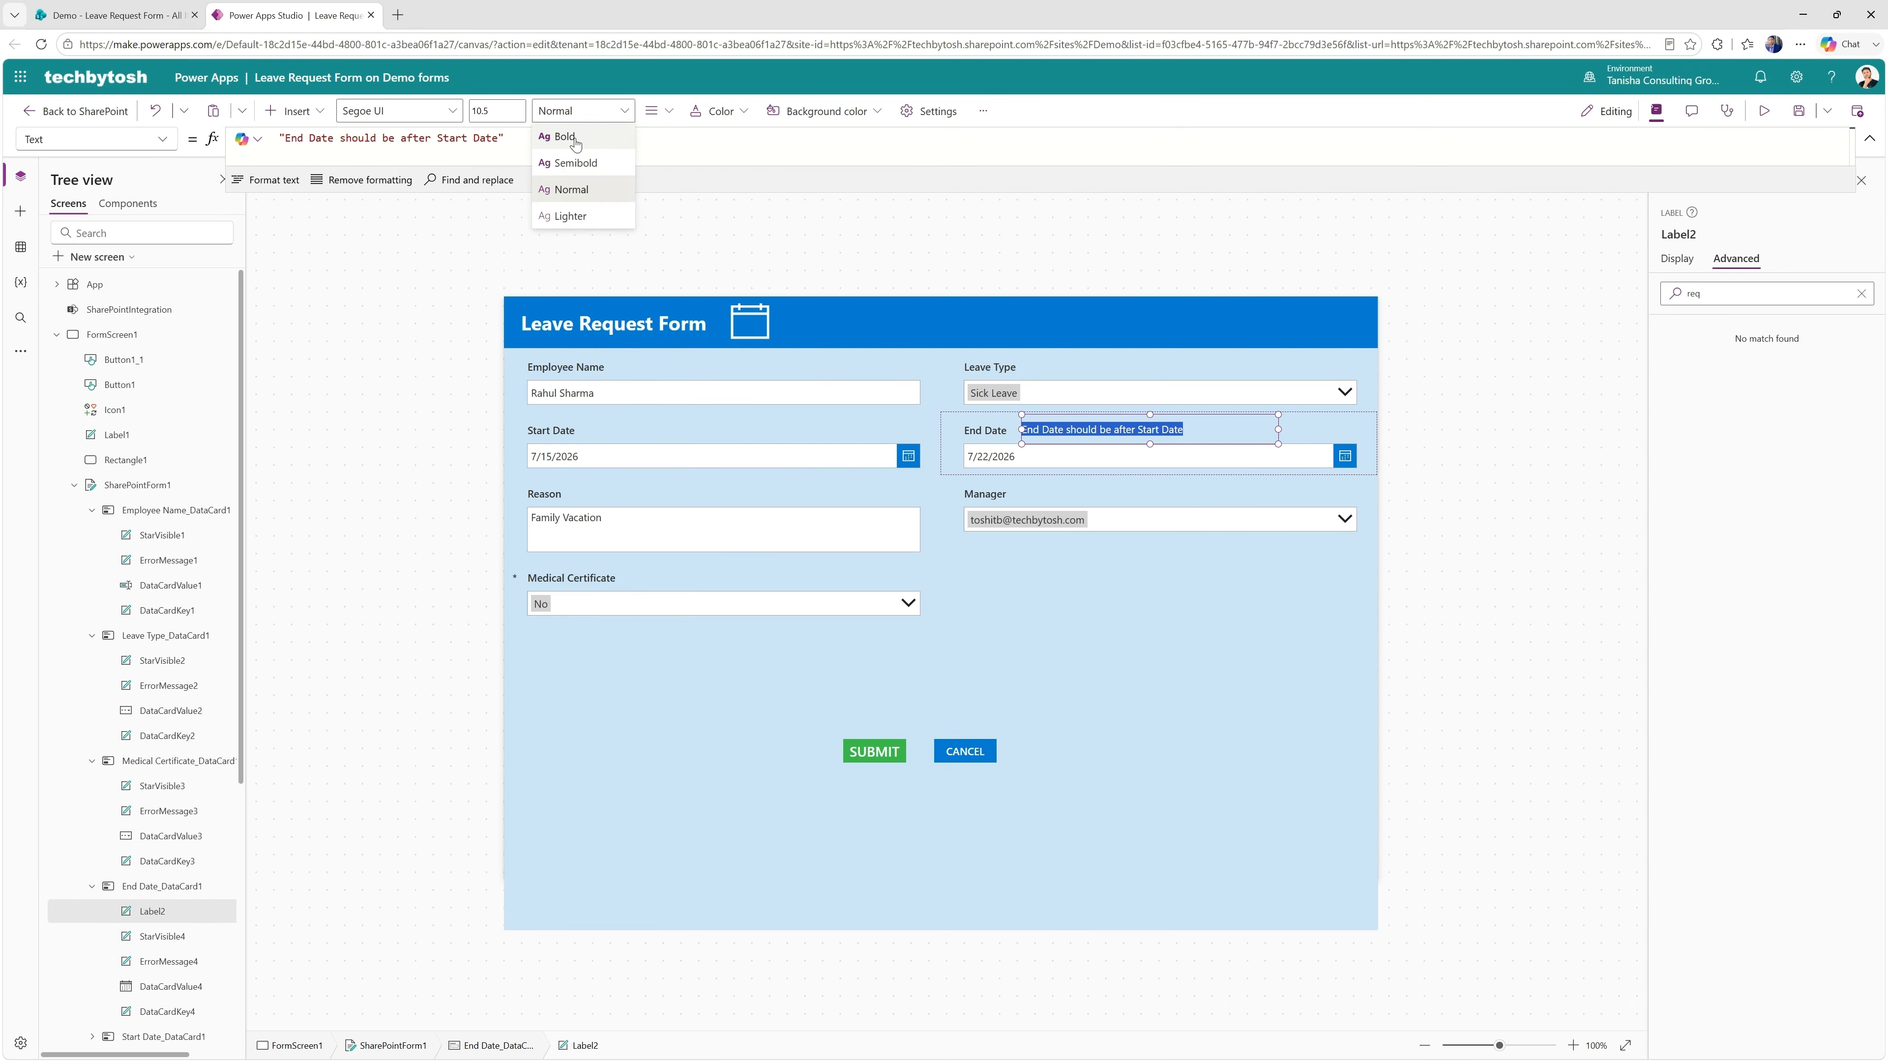
{"action": "left_click", "coordinate": [581, 156]}
{"action": "left_click", "coordinate": [855, 252]}
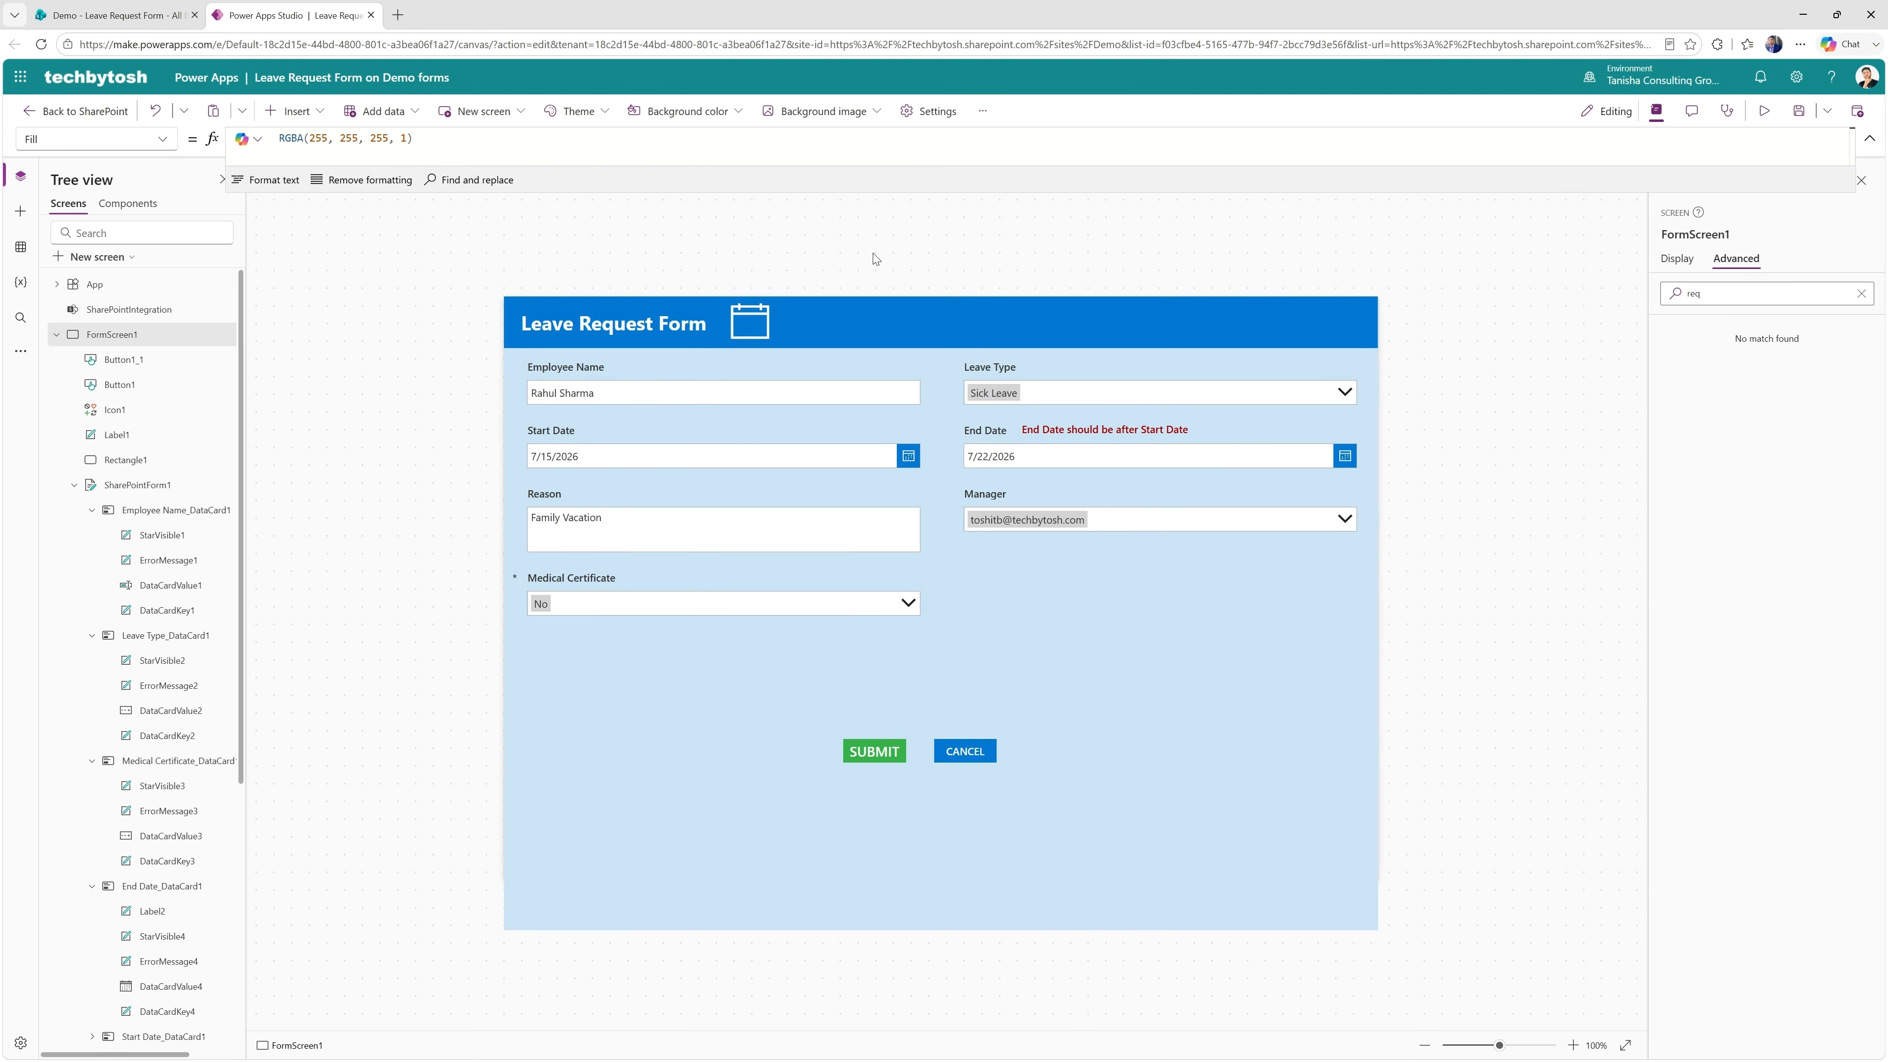
Select the error label Label2 and delete its Visible value 'true' via a 'vi' property search
{"action": "left_click", "coordinate": [1088, 434]}
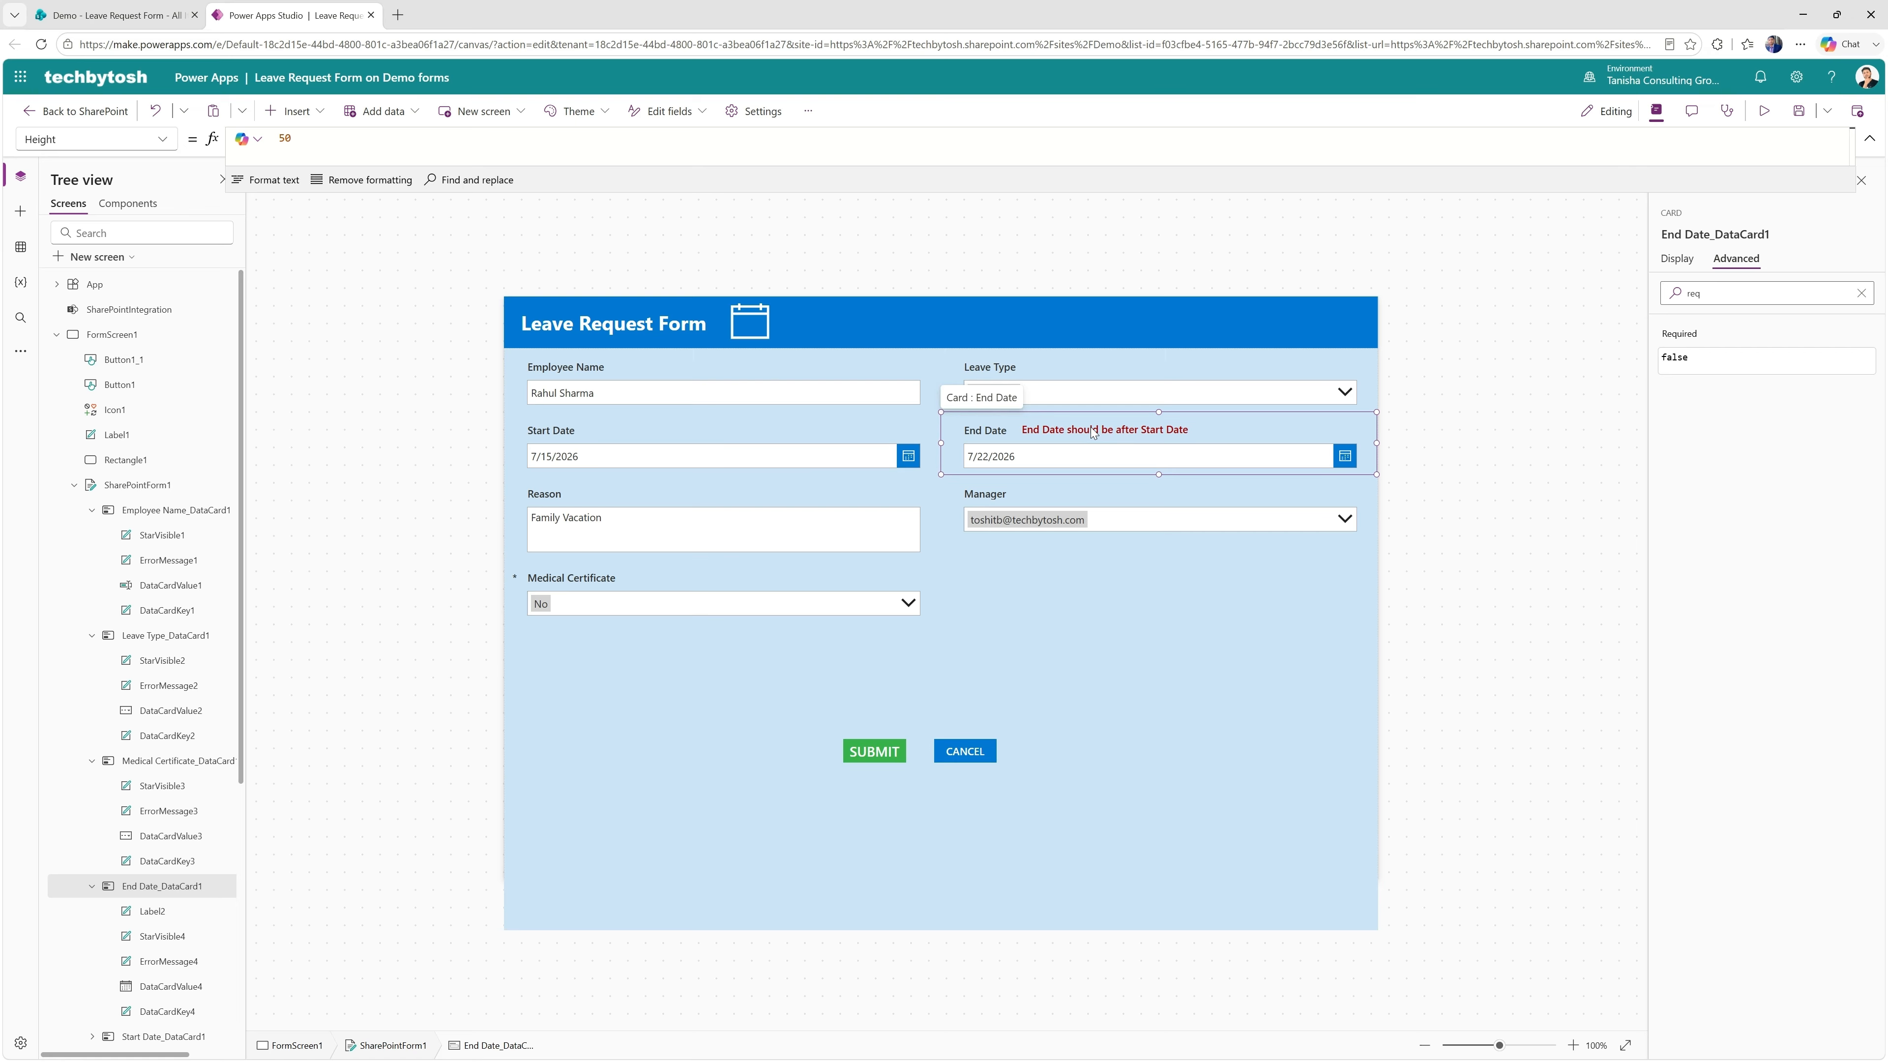
{"action": "left_click", "coordinate": [1092, 431]}
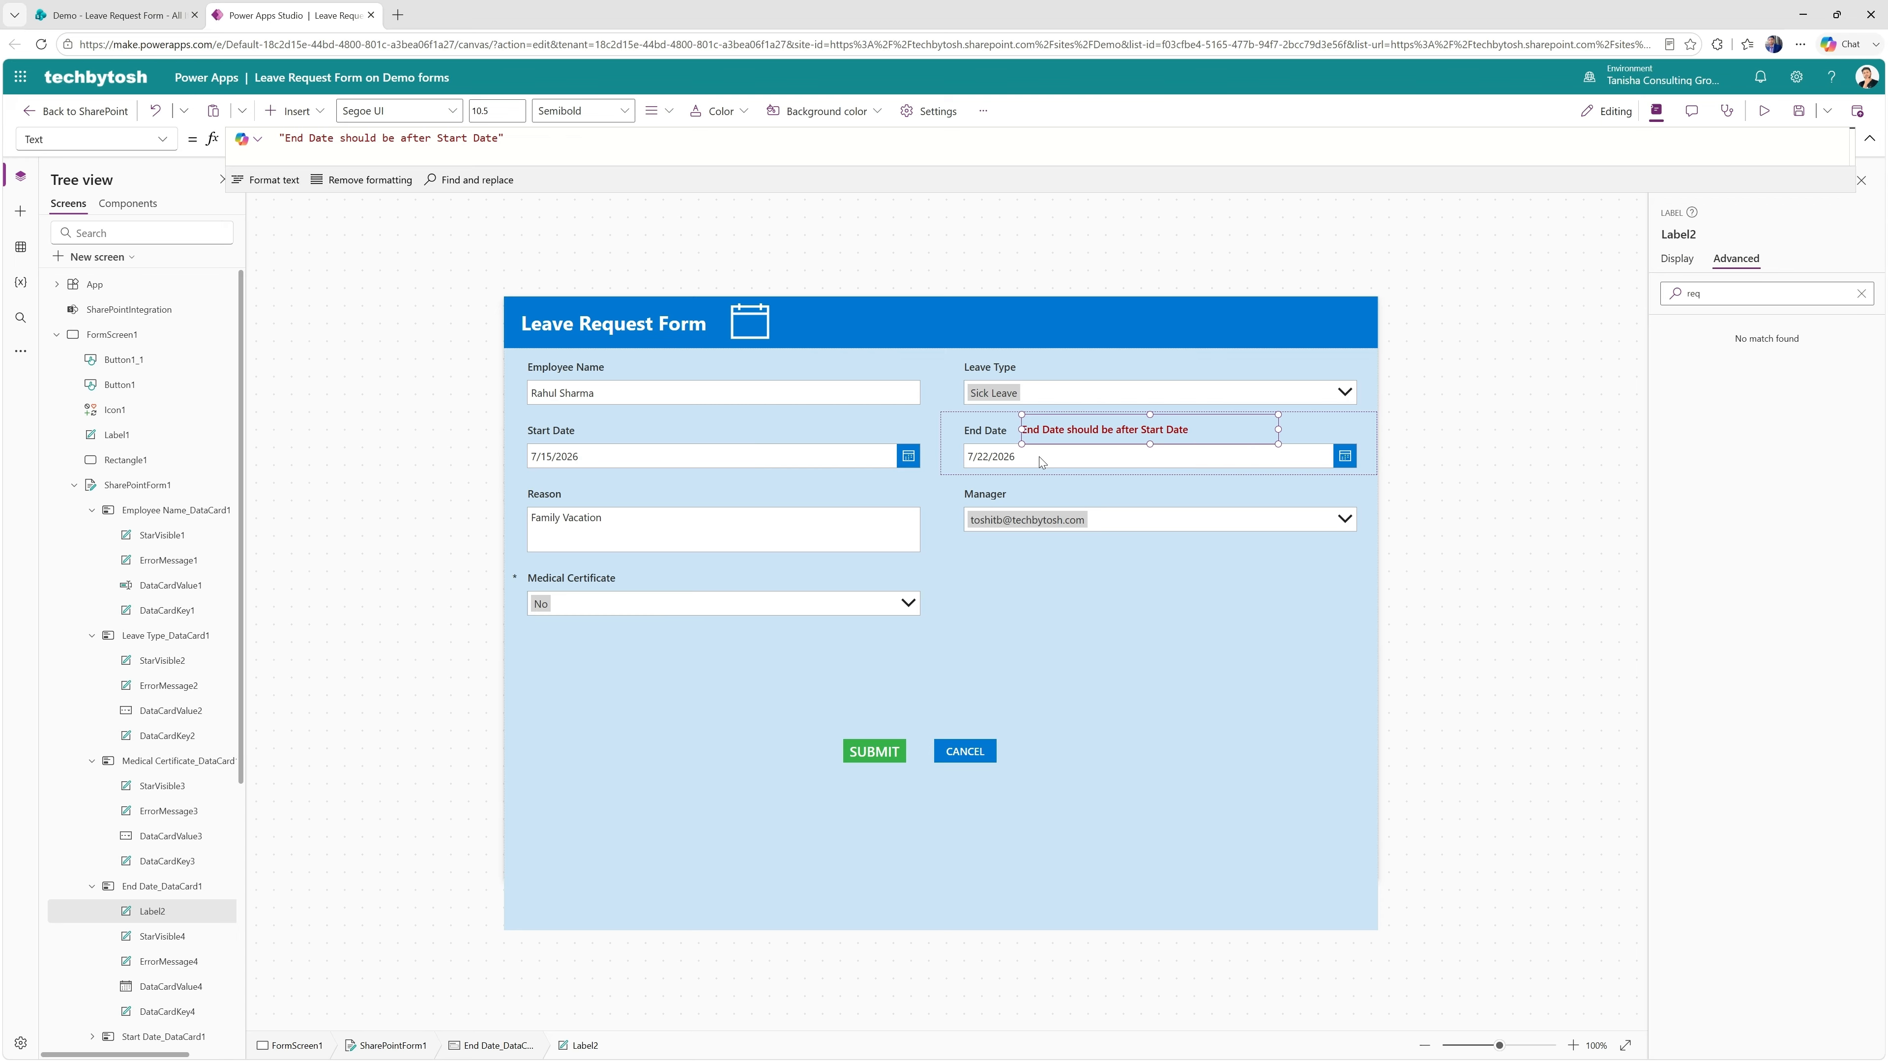
{"action": "left_click", "coordinate": [1861, 293]}
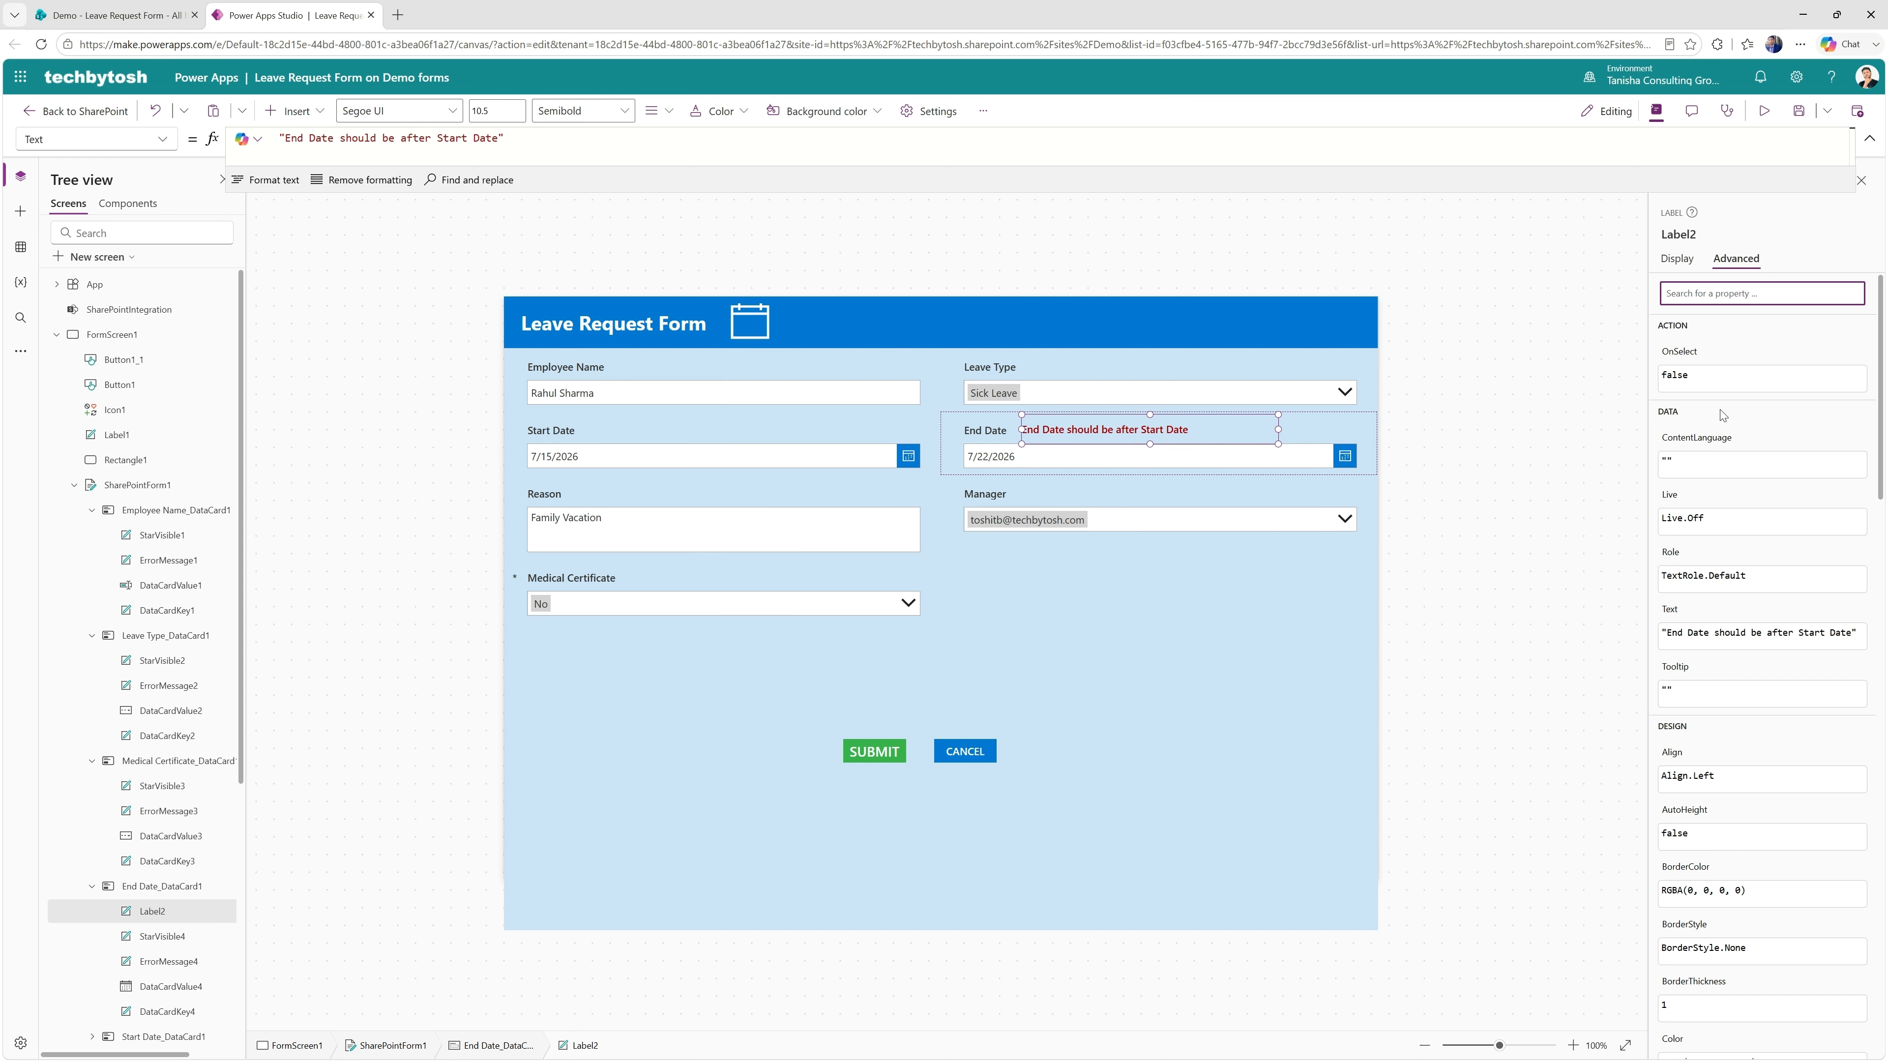
{"action": "type", "text": "visi"}
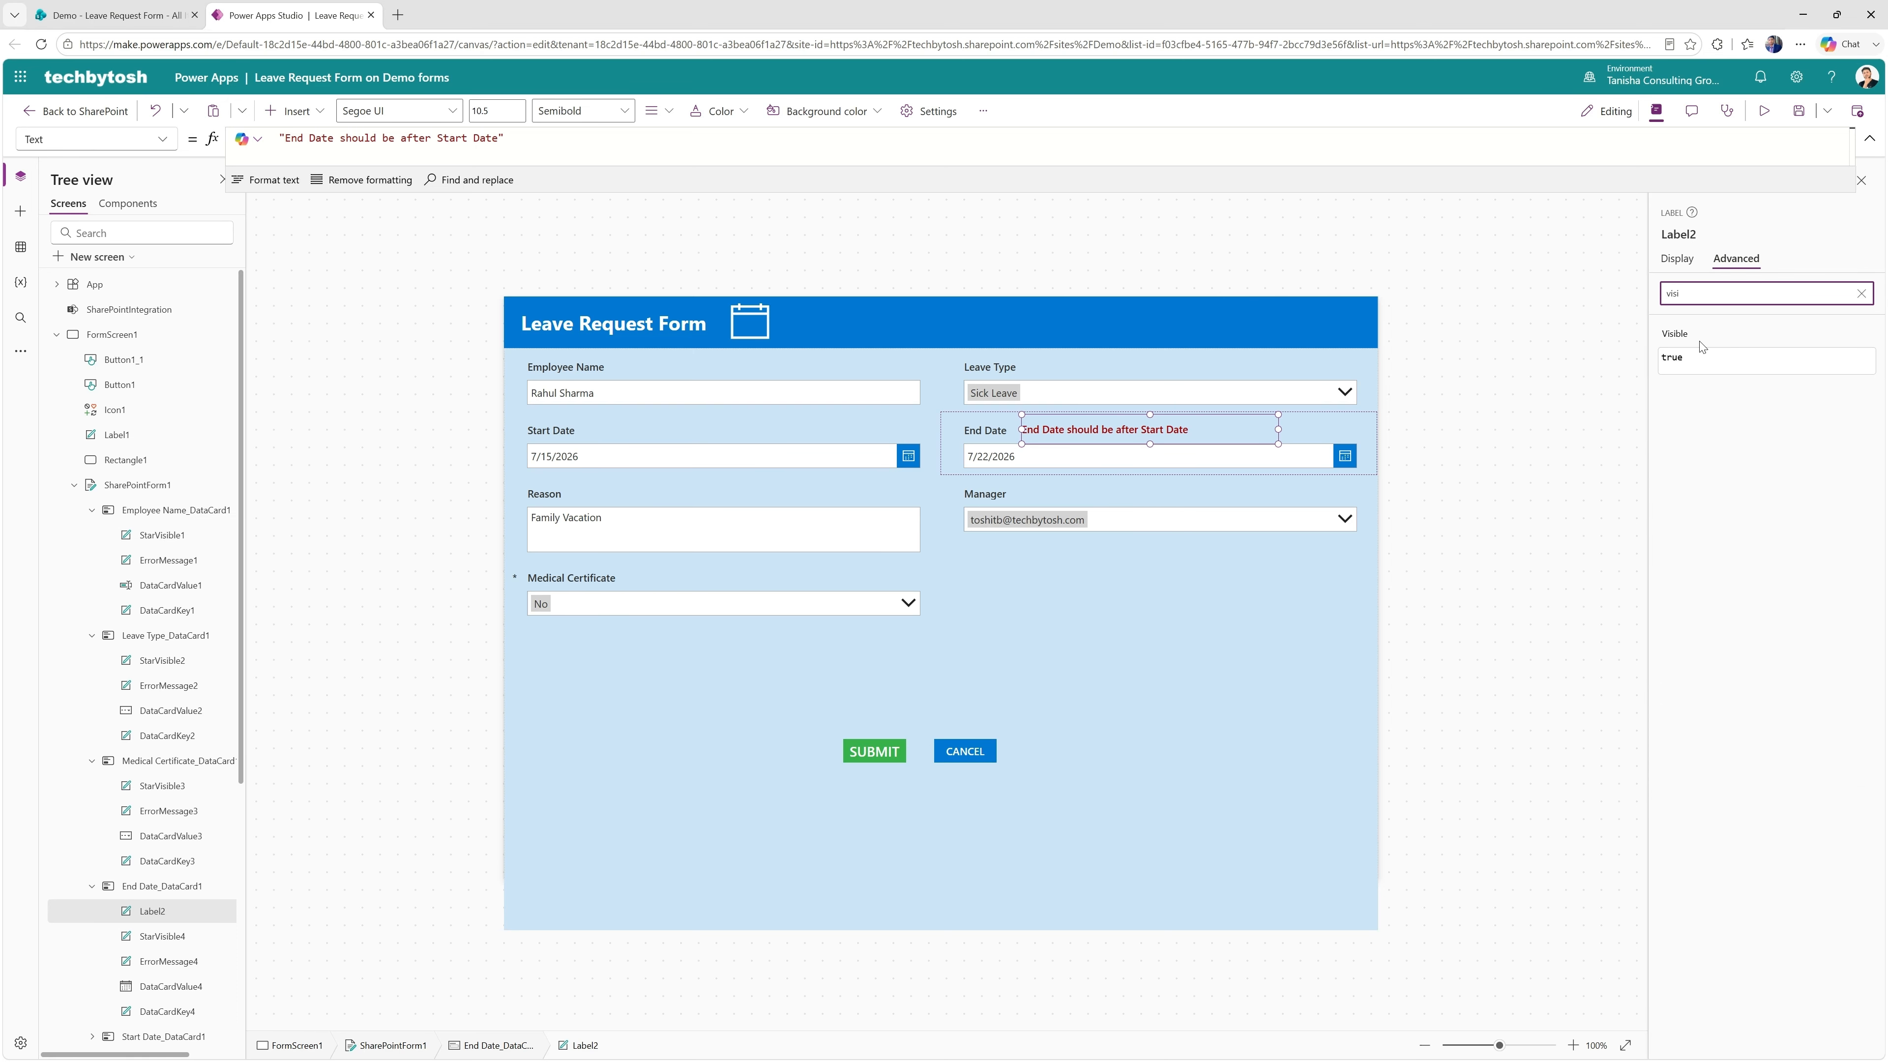
{"action": "left_click", "coordinate": [1674, 364]}
{"action": "left_click", "coordinate": [1674, 362]}
{"action": "key", "text": "BackSpace"}
{"action": "key", "text": "BackSpace"}
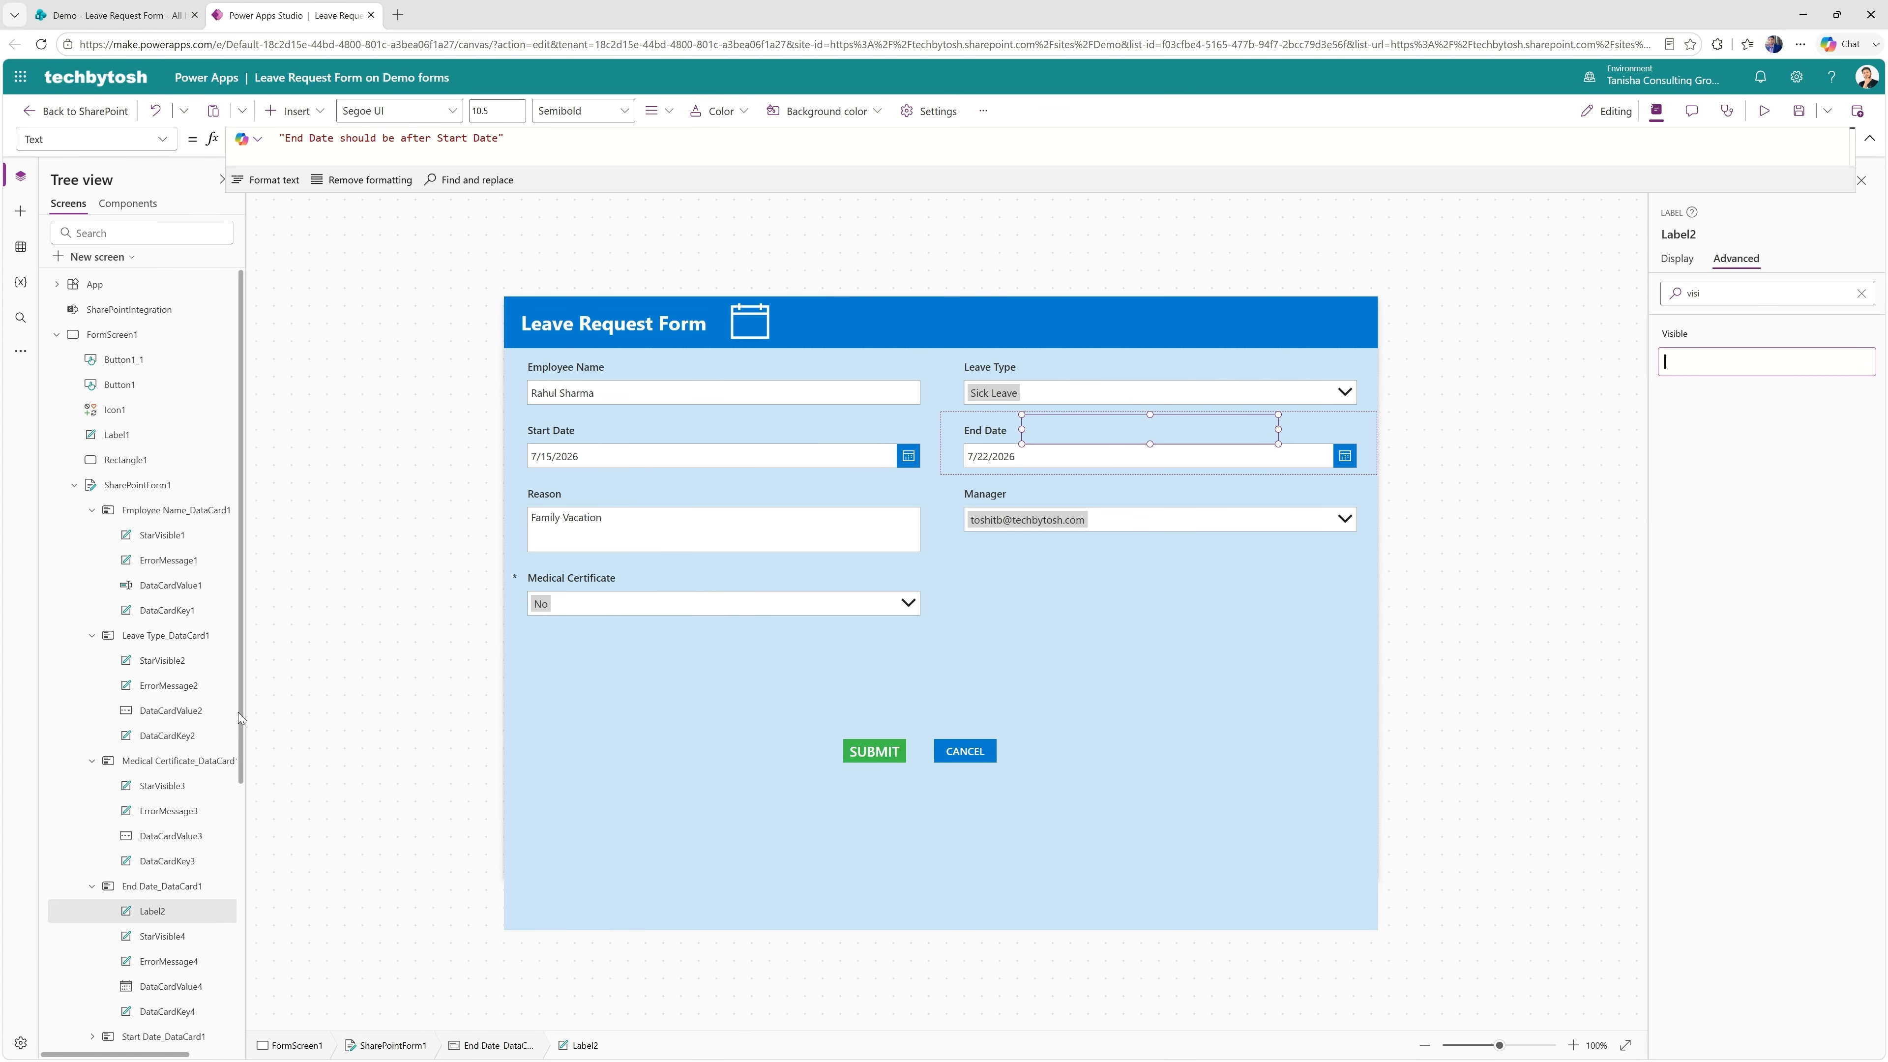
{"action": "left_click_drag", "start_coordinate": [240, 693], "coordinate": [232, 830]}
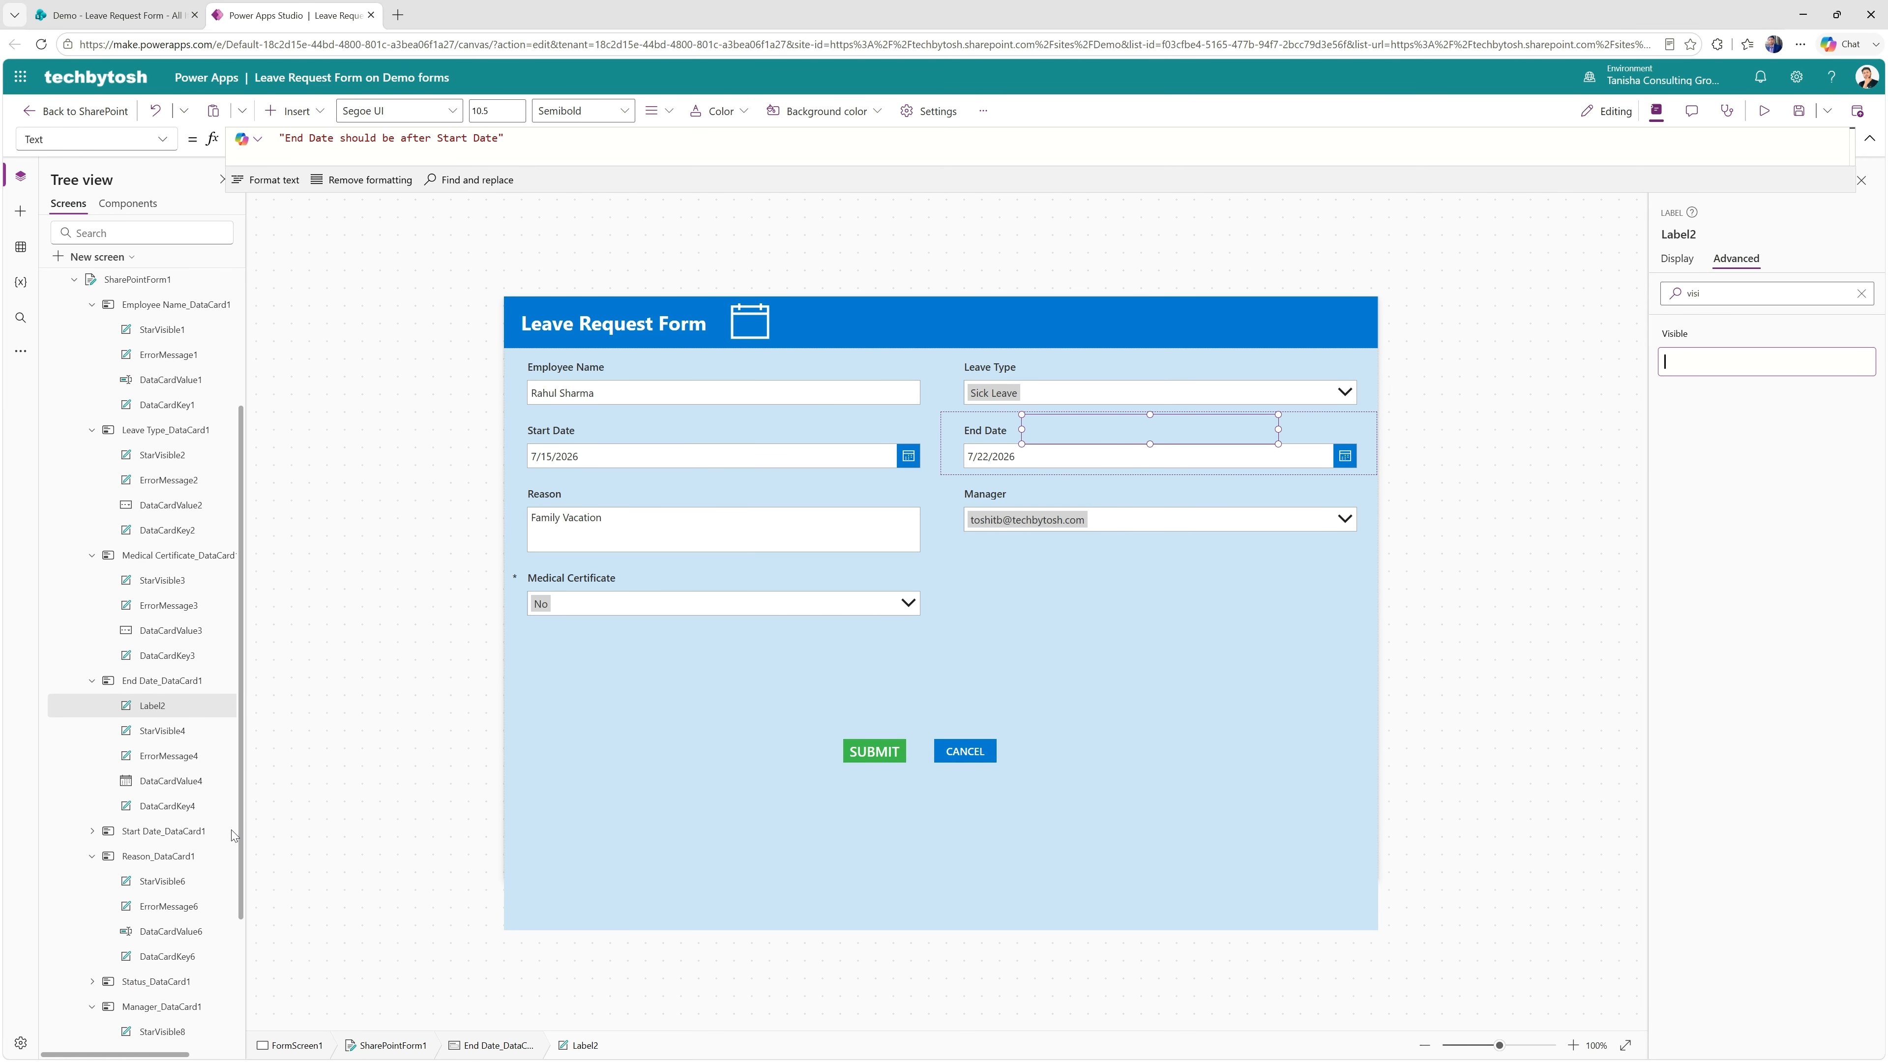
Set Label2's Visible formula to DataCardValue4.SelectedDate < DataCardValue5.SelectedDate
{"action": "left_click", "coordinate": [92, 833]}
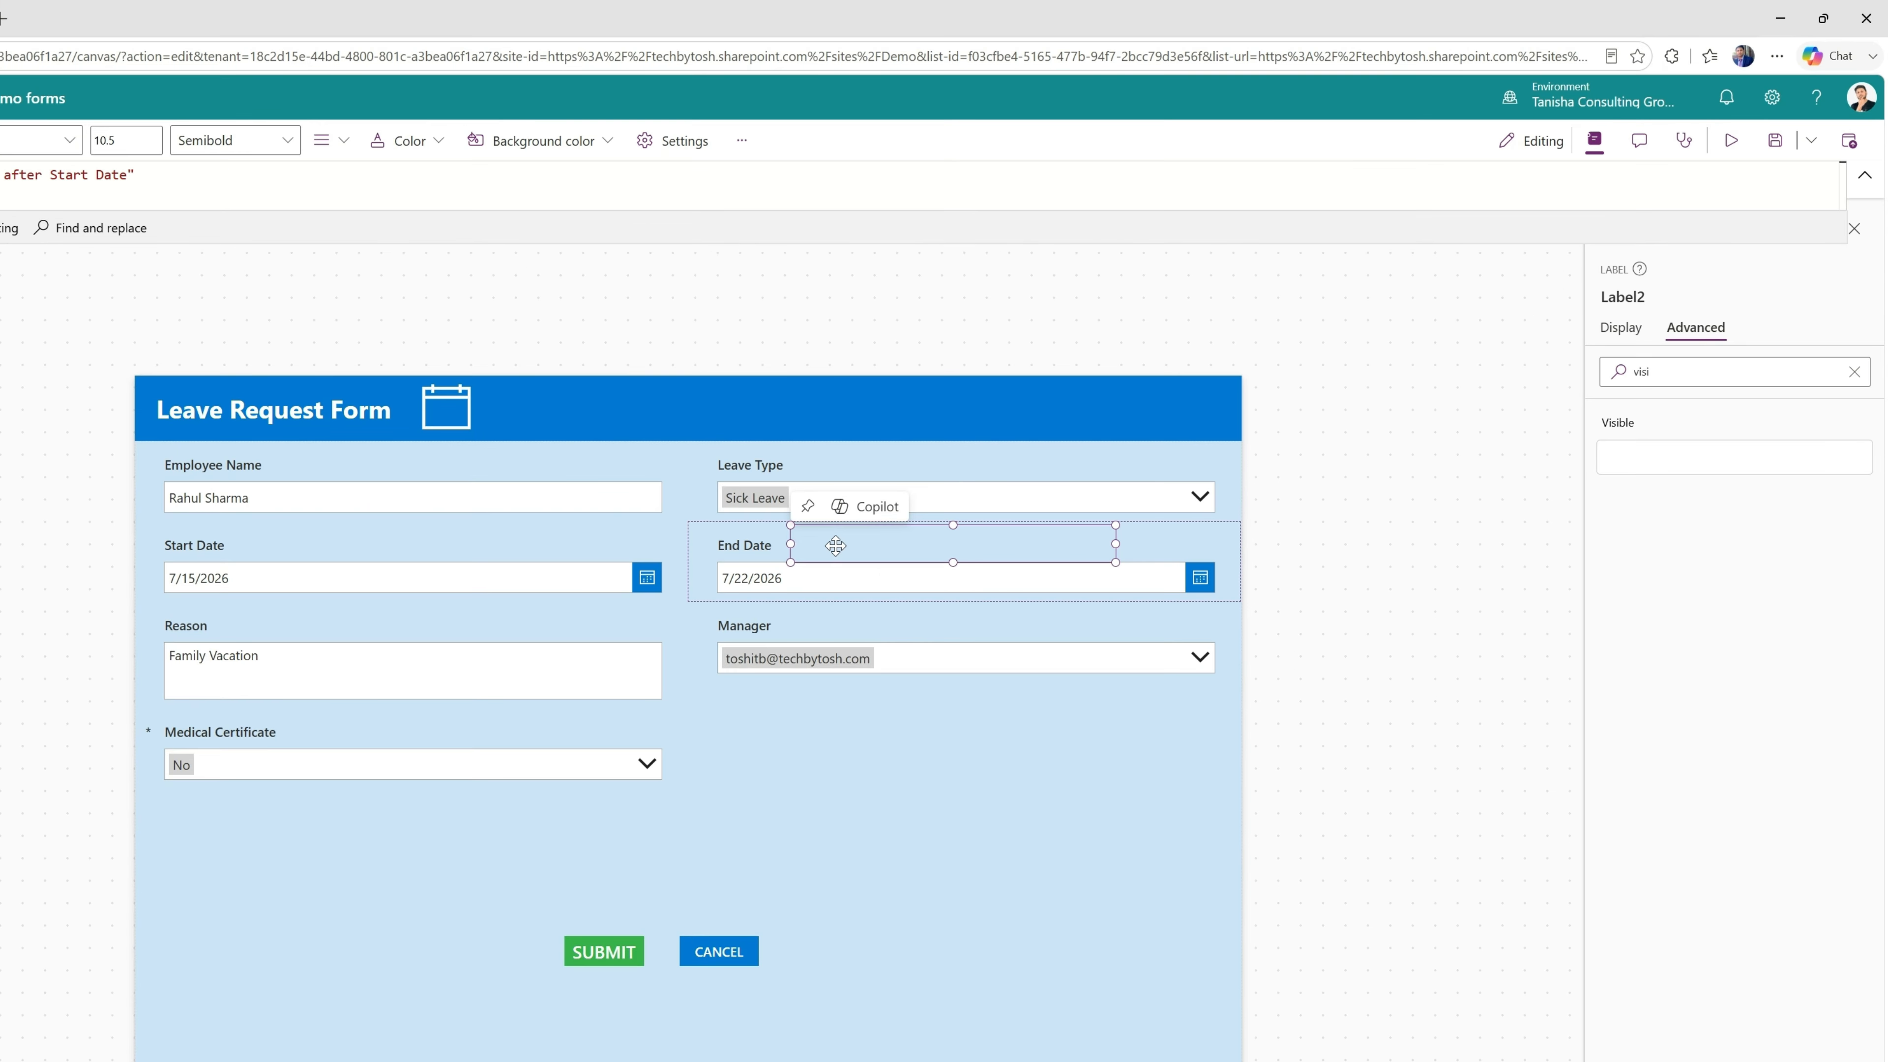
{"action": "left_click", "coordinate": [1625, 465]}
{"action": "type", "text": "DataCardVa"}
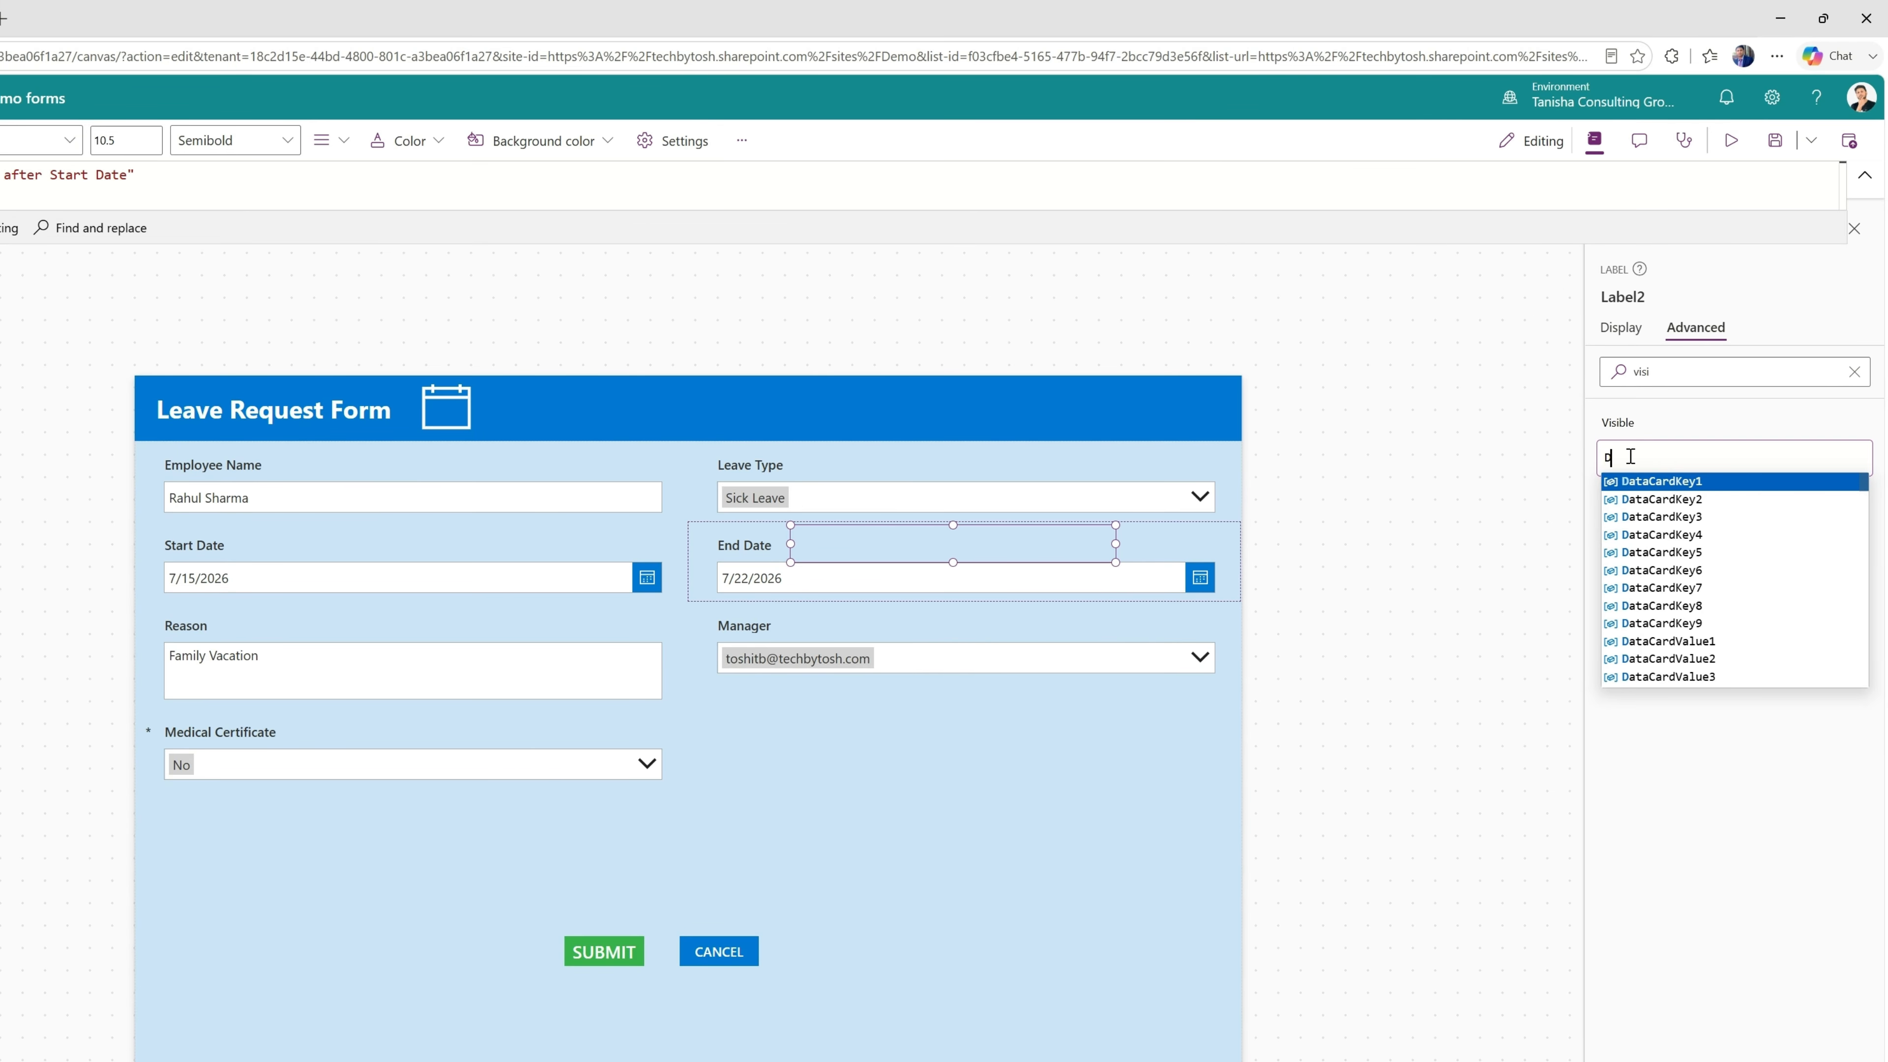
{"action": "type", "text": "lue3."}
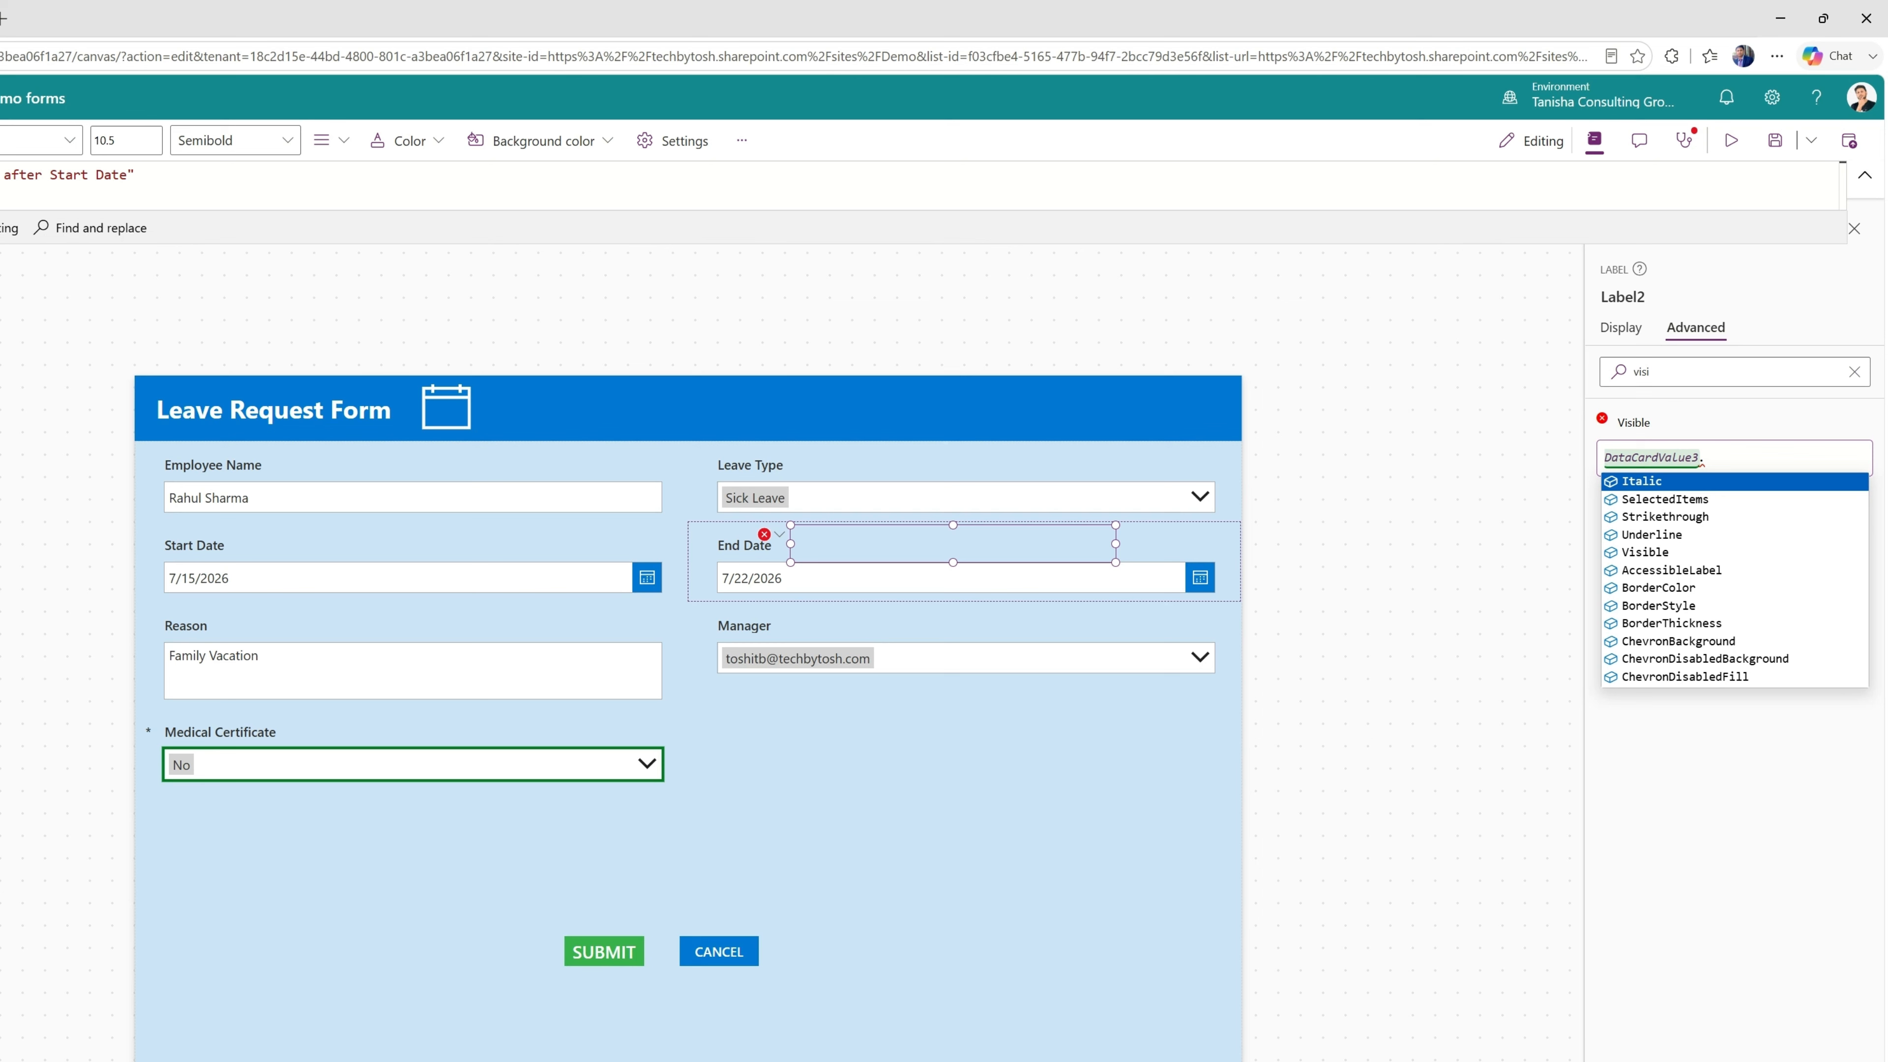
{"action": "key", "text": "BackSpace"}
{"action": "key", "text": "BackSpace"}
{"action": "type", "text": "4."}
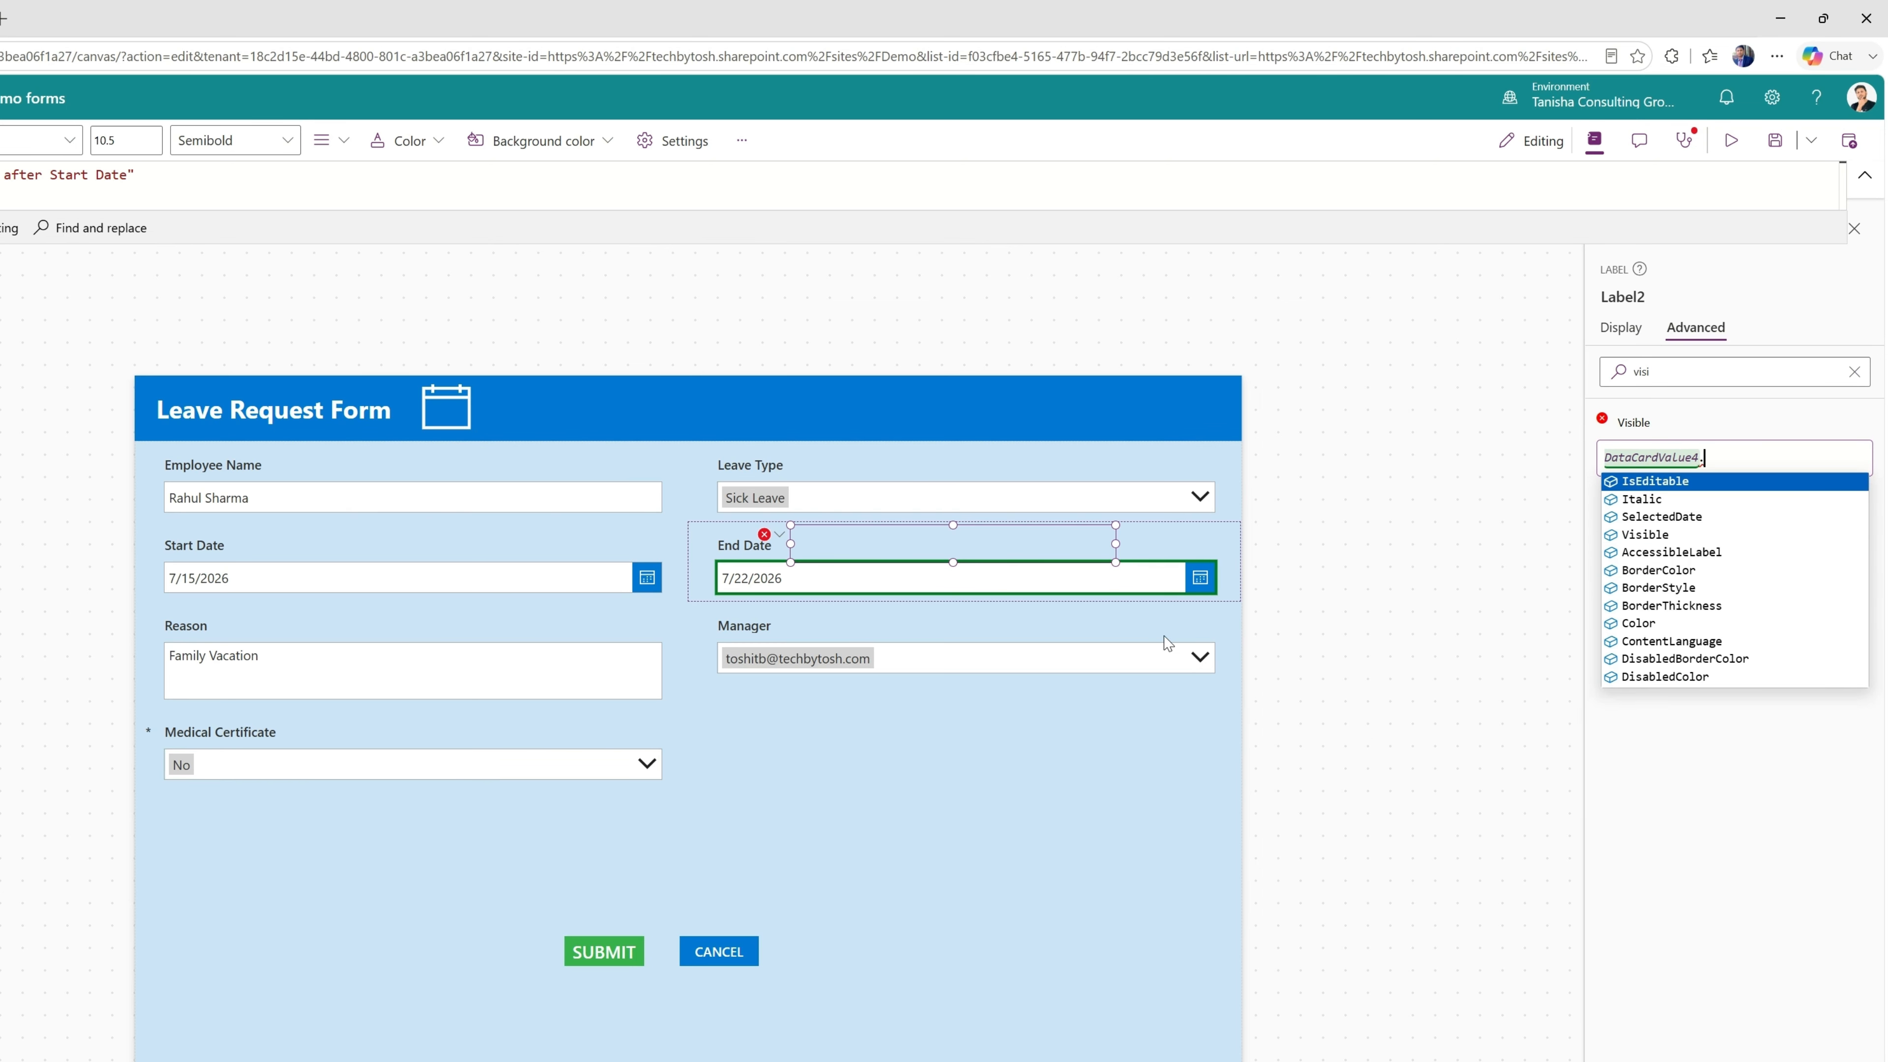
{"action": "left_click", "coordinate": [1703, 521]}
{"action": "type", "text": "<"}
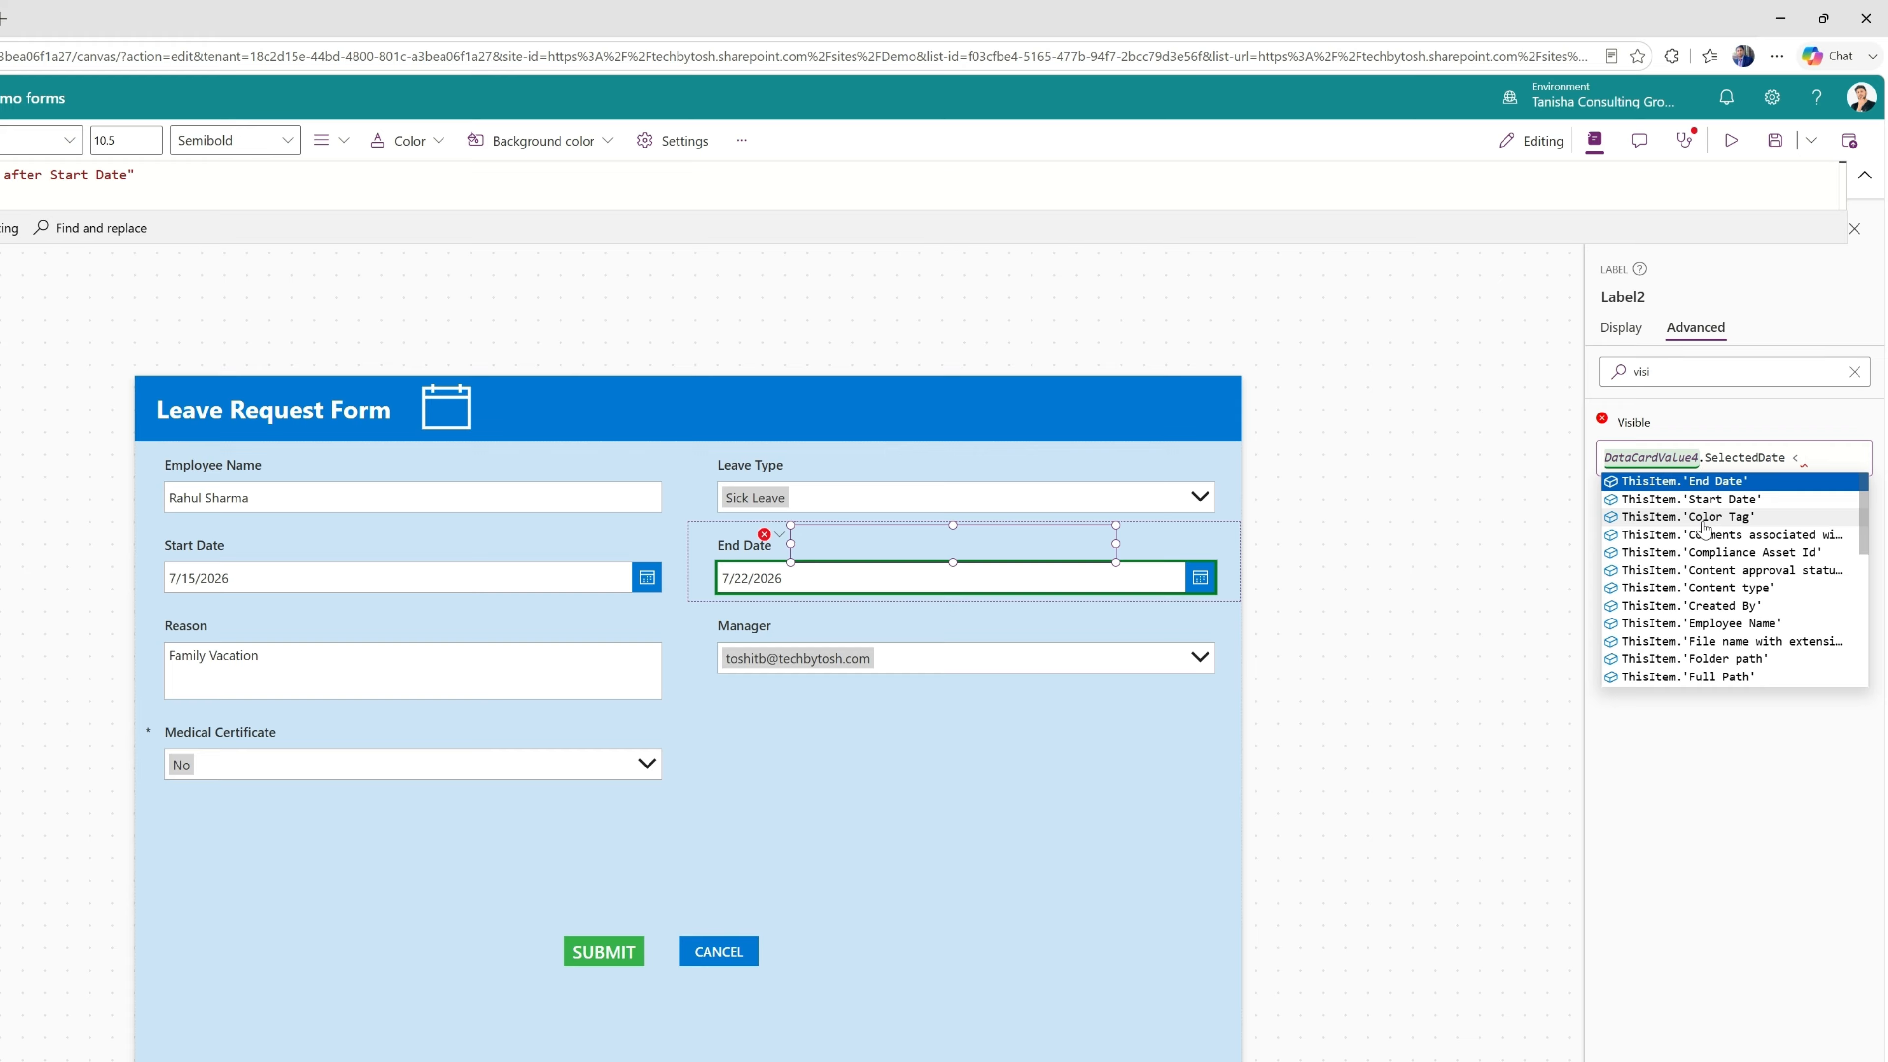
{"action": "type", "text": " DataCardValue"}
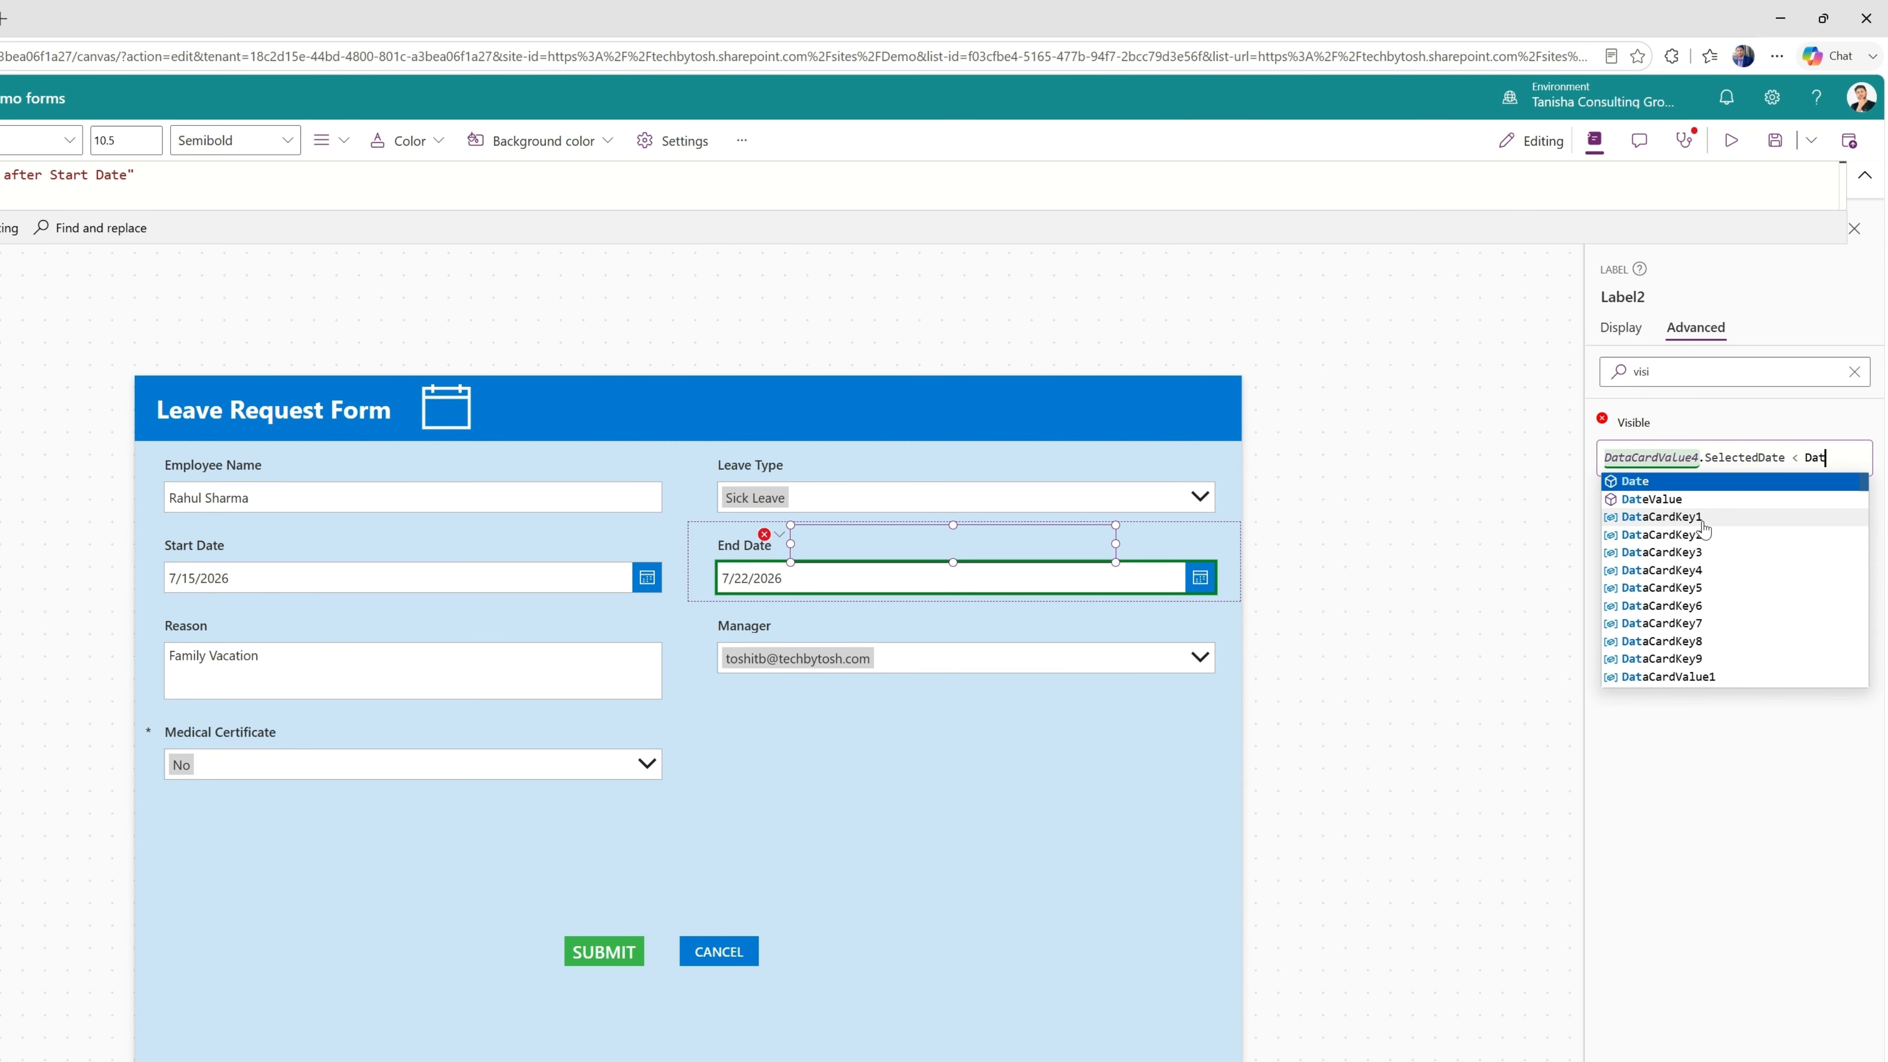
{"action": "type", "text": "5."}
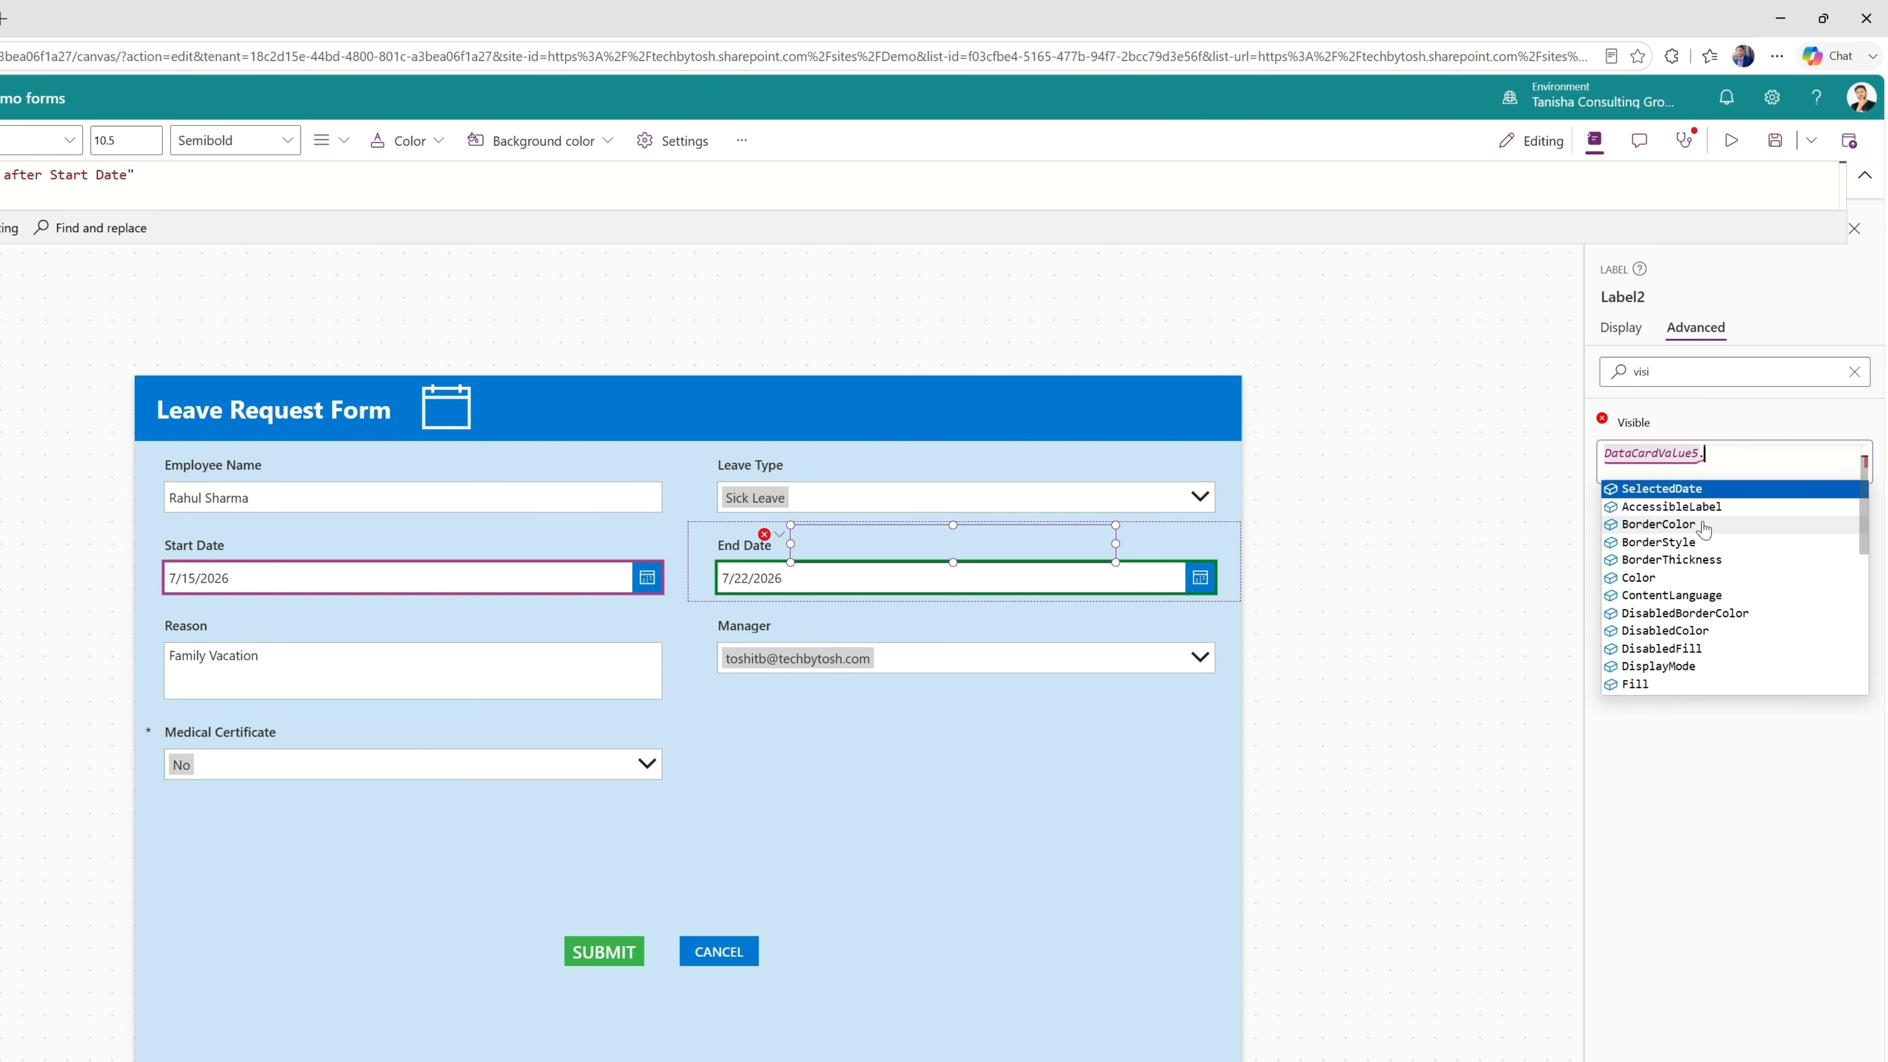
{"action": "key", "text": "Tab"}
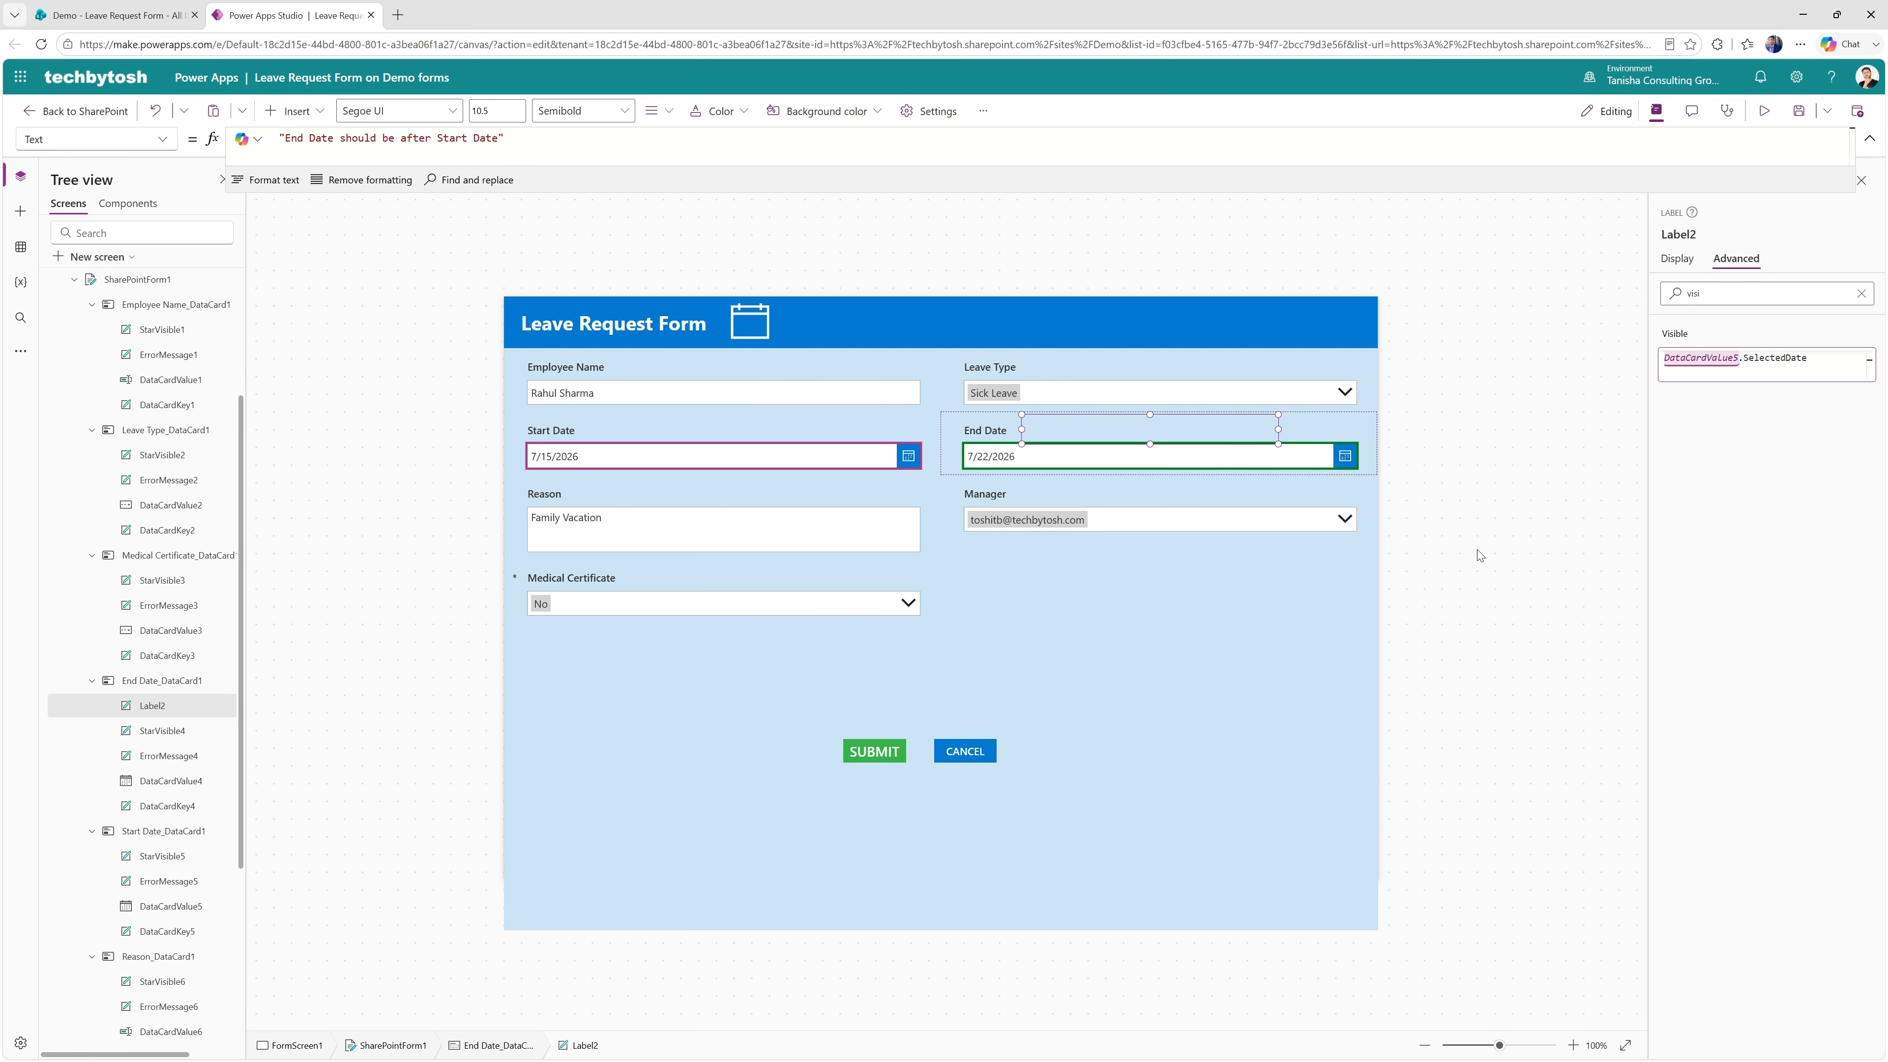
{"action": "left_click", "coordinate": [1479, 556]}
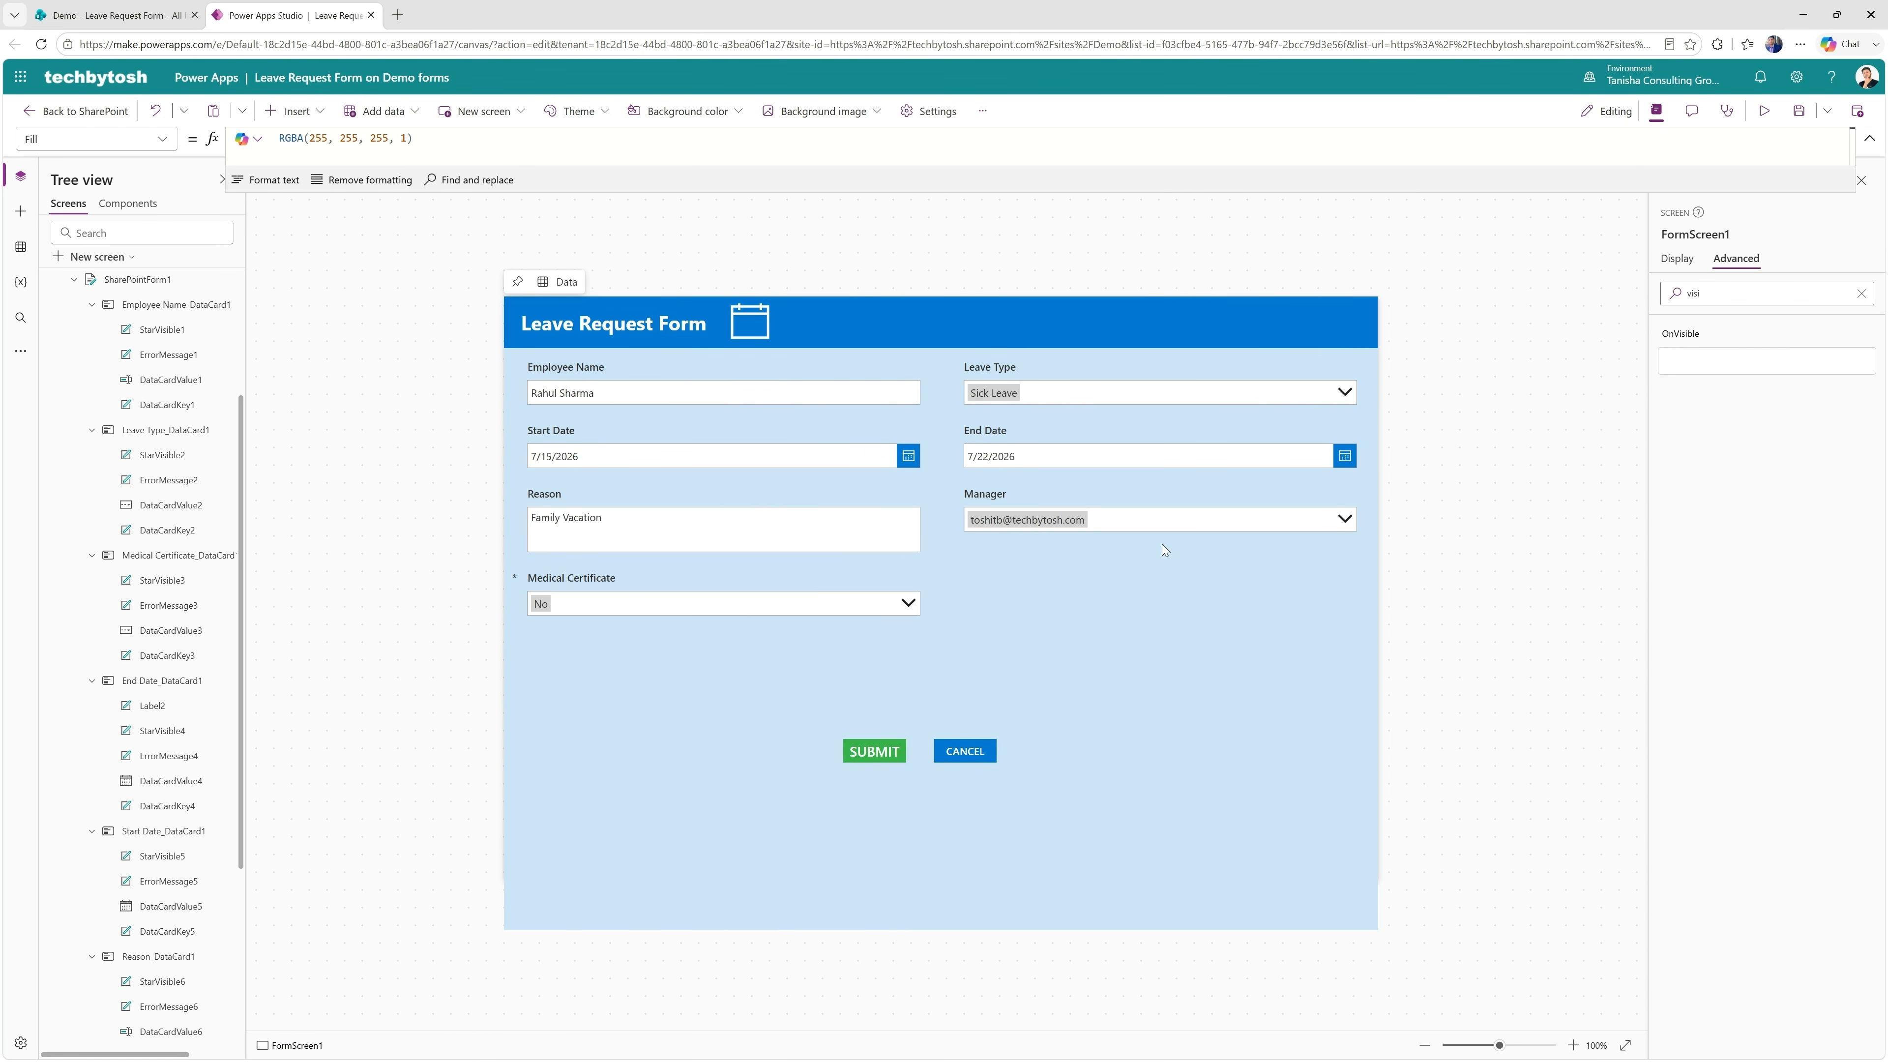
Preview the form with End Date 7/8/2026 to see the End Date warning
{"action": "left_click", "coordinate": [1766, 112]}
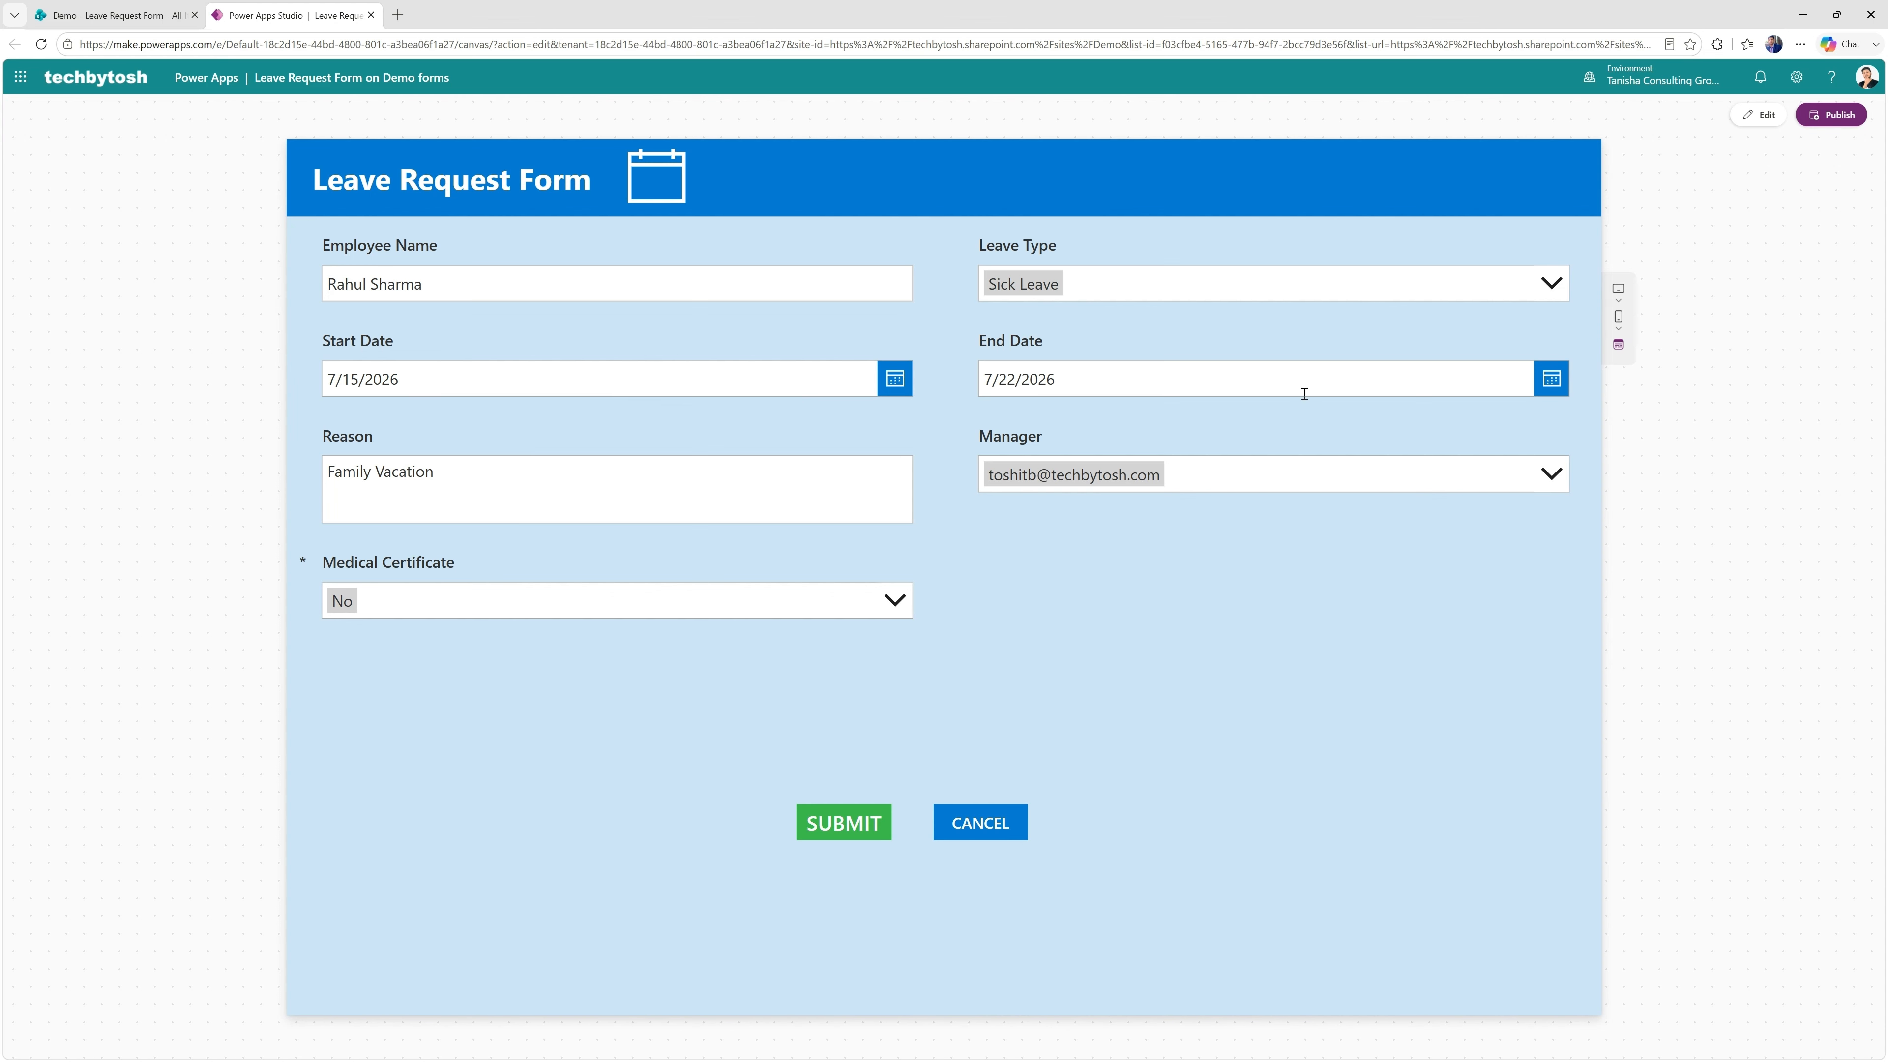
{"action": "left_click", "coordinate": [1551, 379]}
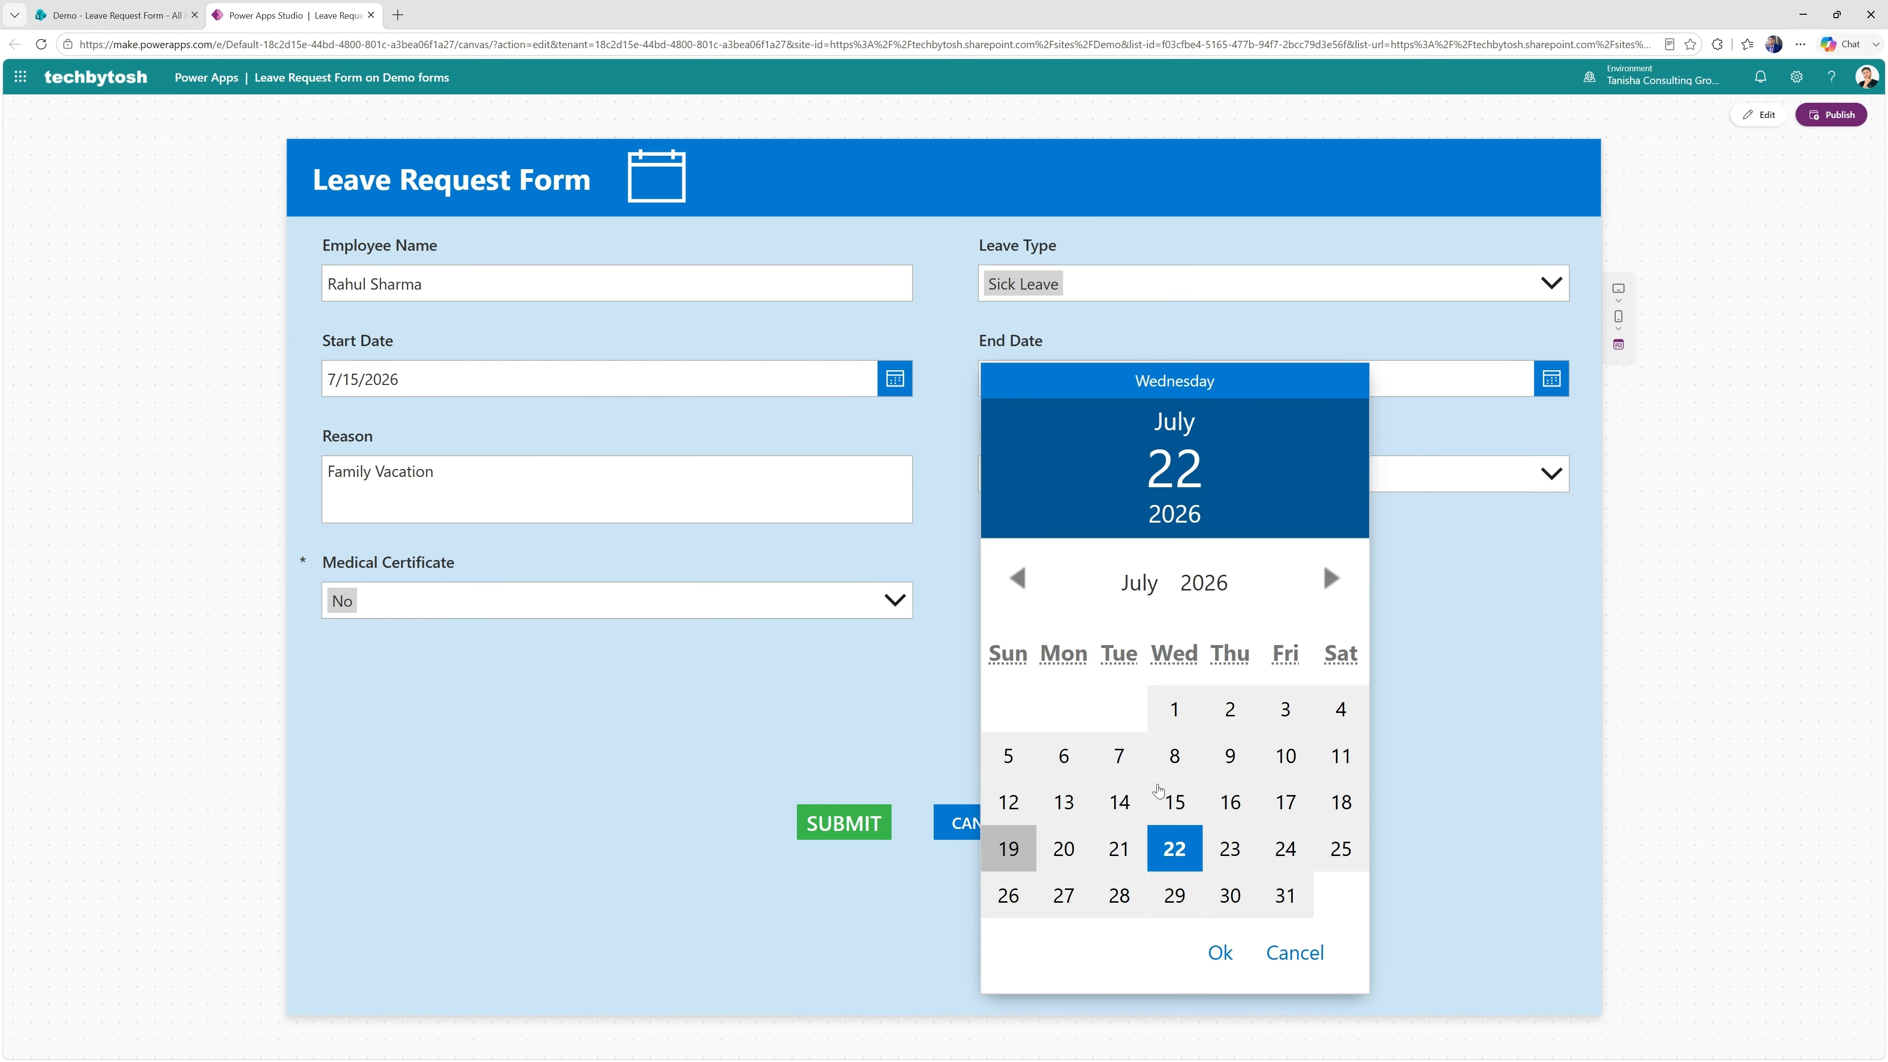
{"action": "left_click", "coordinate": [1173, 757]}
{"action": "left_click", "coordinate": [1220, 952]}
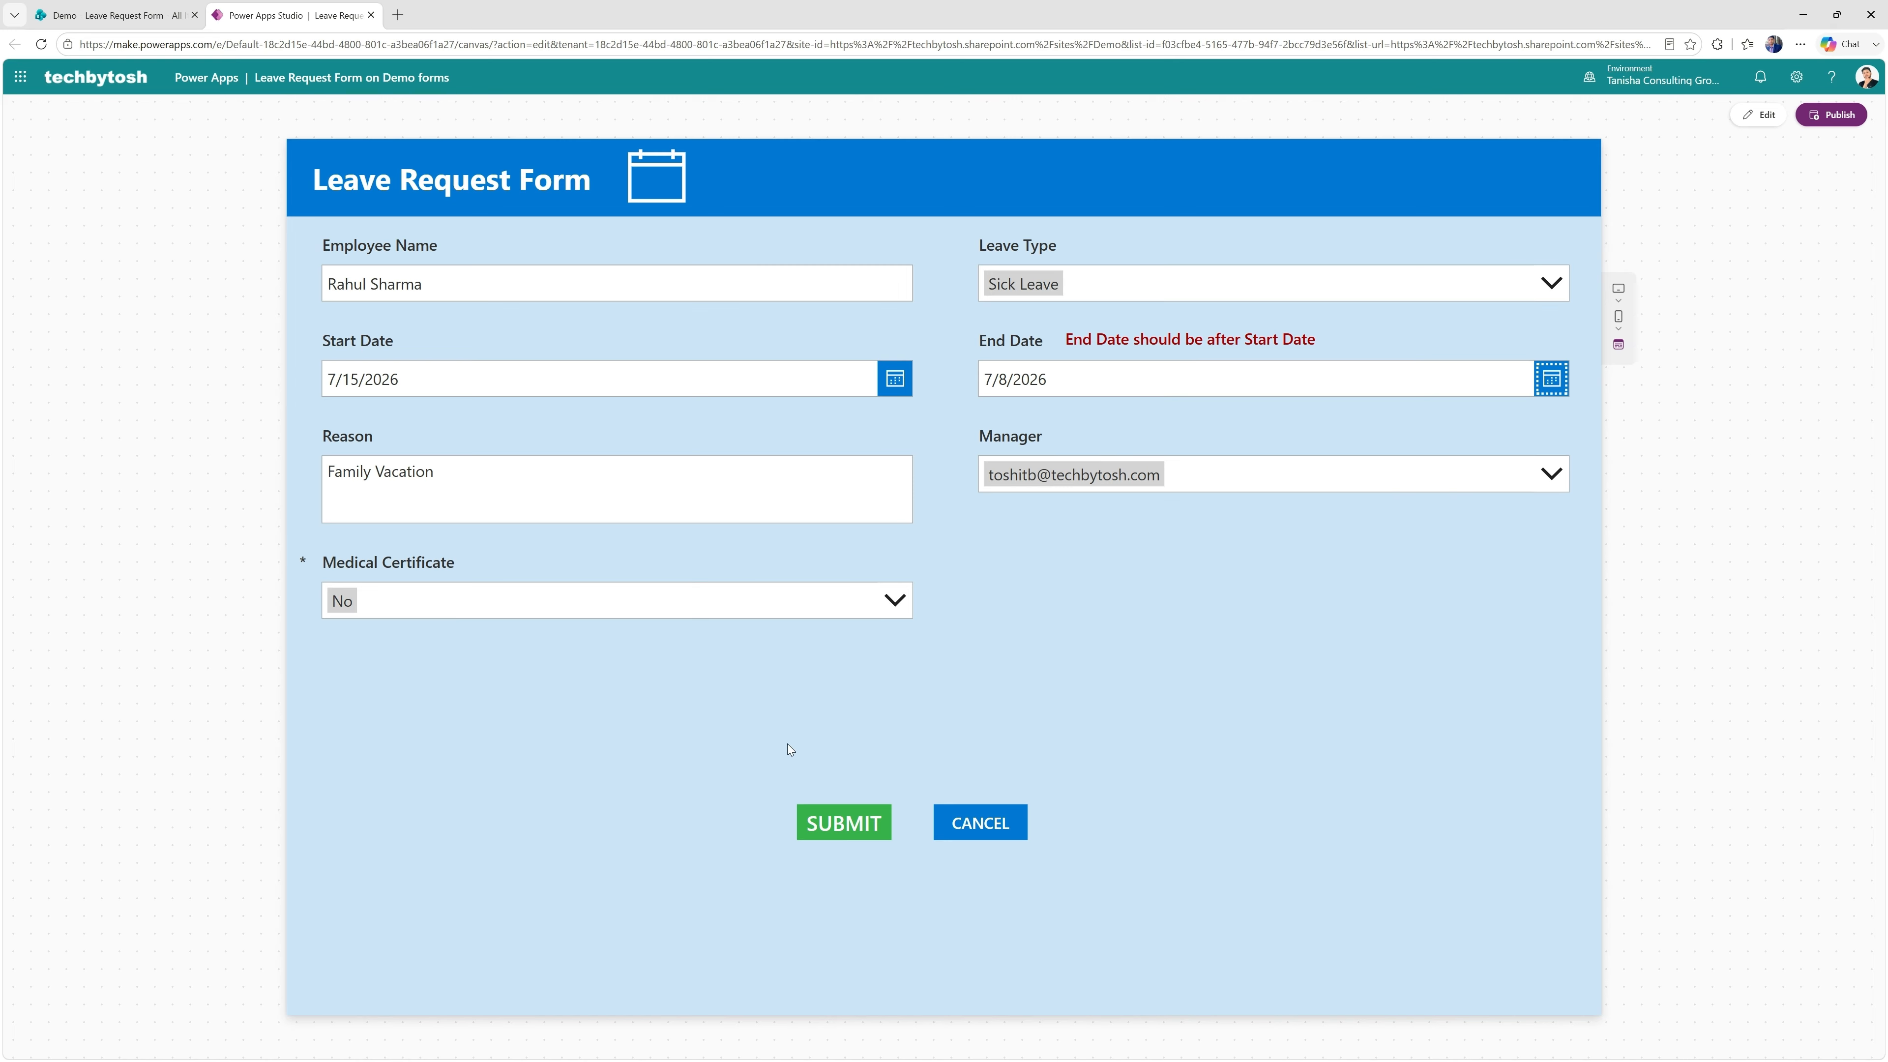
{"action": "left_click", "coordinate": [1746, 121]}
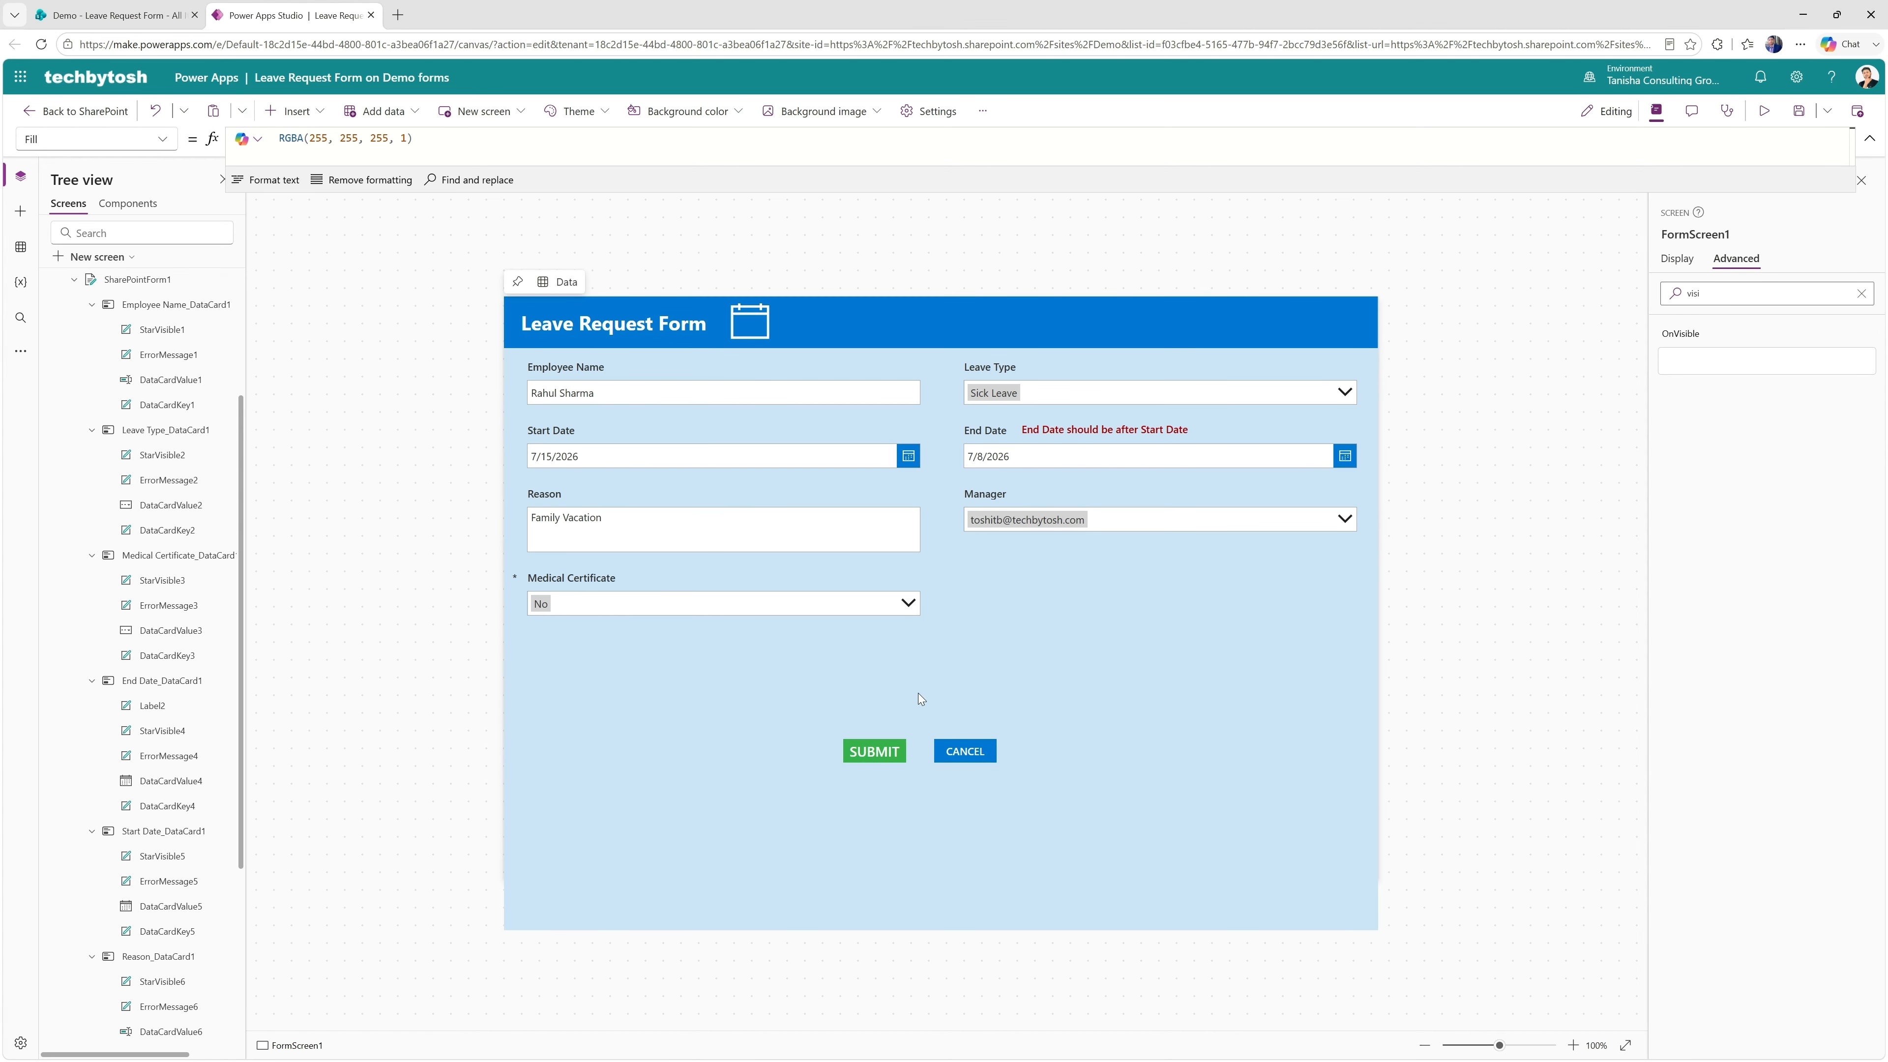
Inspect SharePointIntegration's OnSave, which reads SubmitForm(SharePointForm1)
{"action": "left_click", "coordinate": [869, 750]}
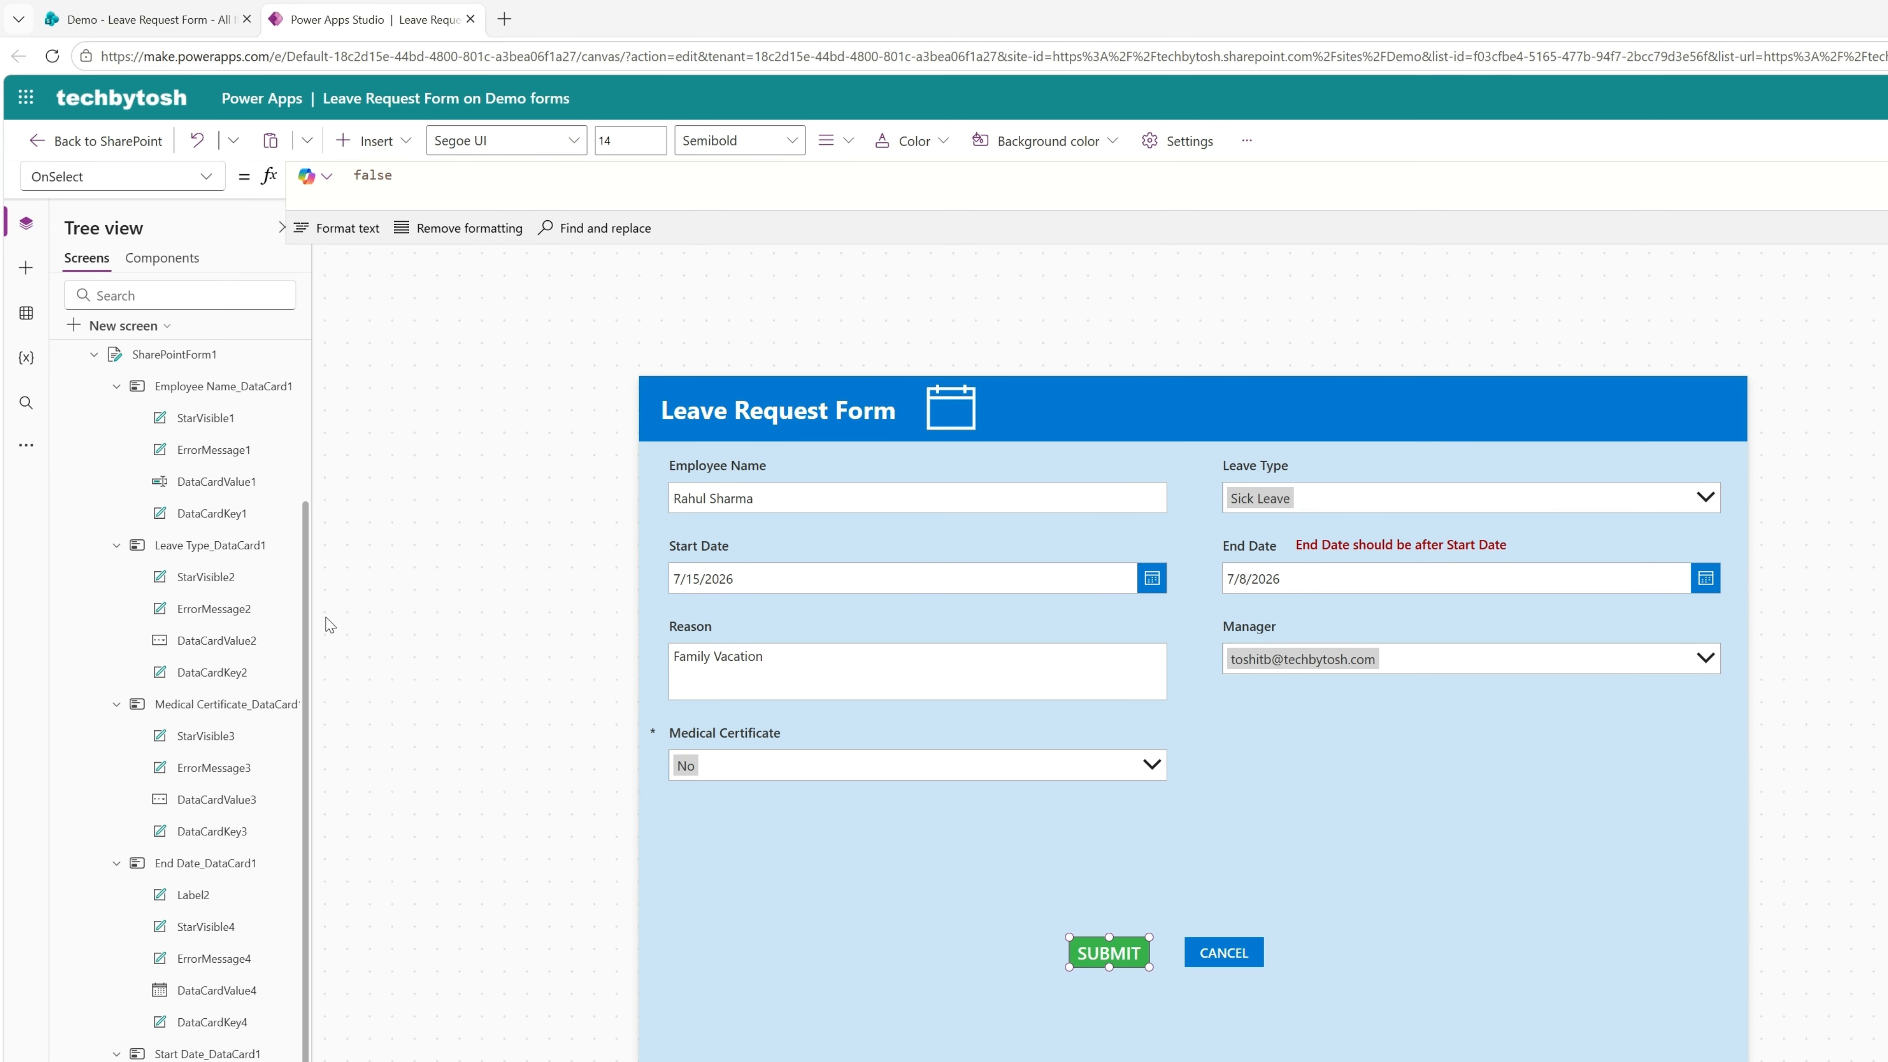
{"action": "scroll", "coordinate": [306, 650], "scroll_direction": "up", "scroll_amount": 4}
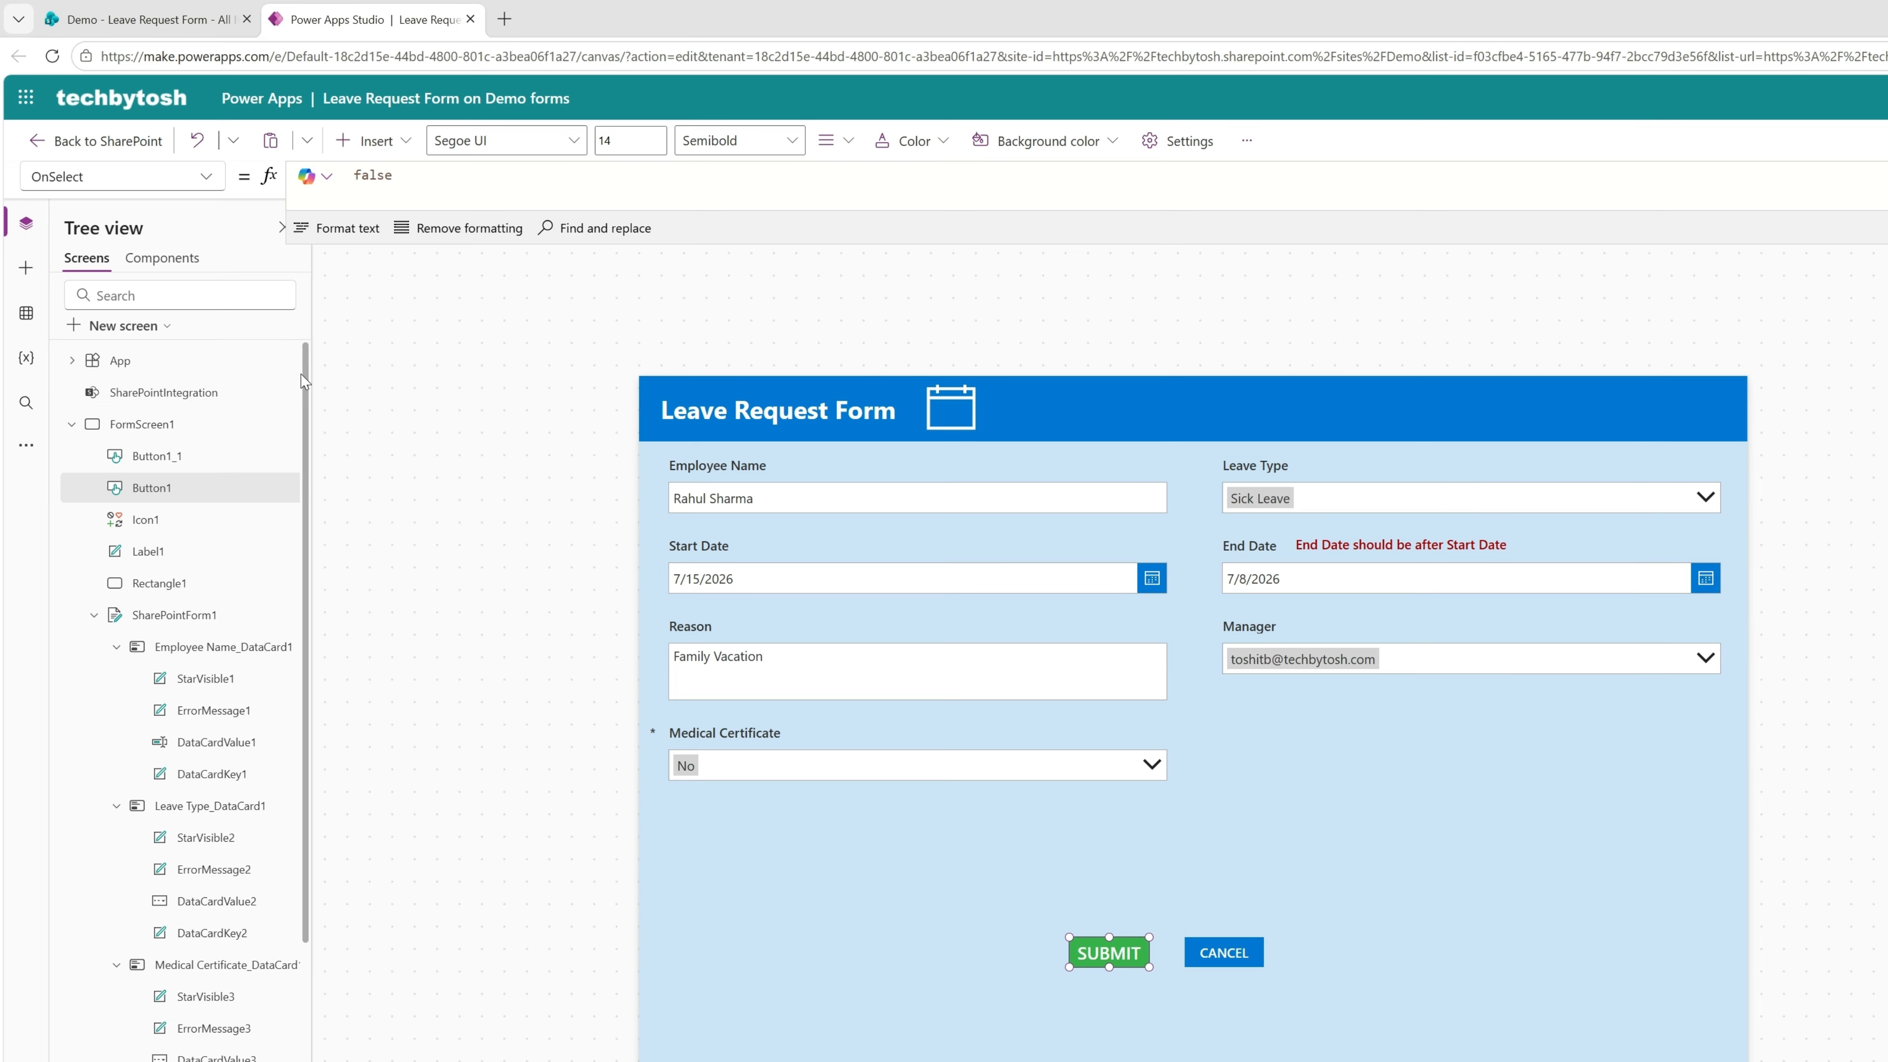
{"action": "left_click", "coordinate": [153, 402]}
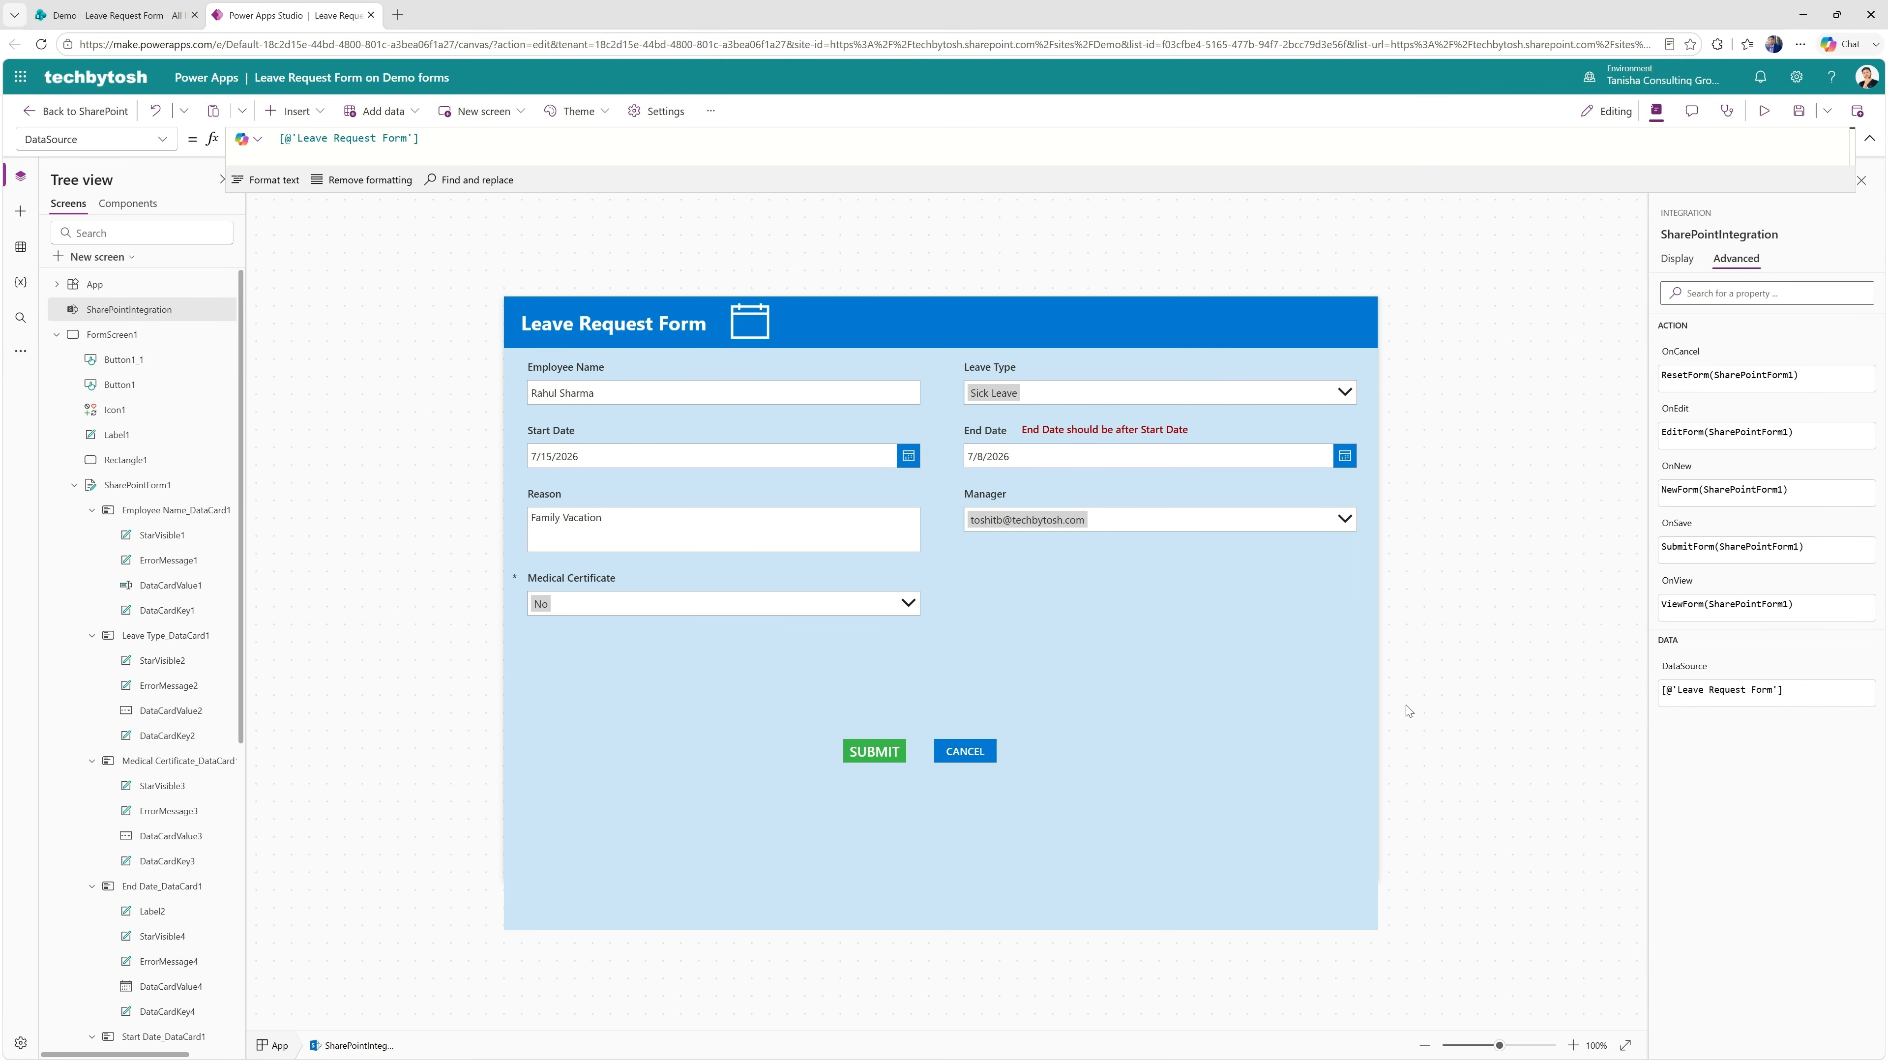
Replace false in the SUBMIT button's OnSelect with the start of an If( formula
{"action": "left_click", "coordinate": [866, 753]}
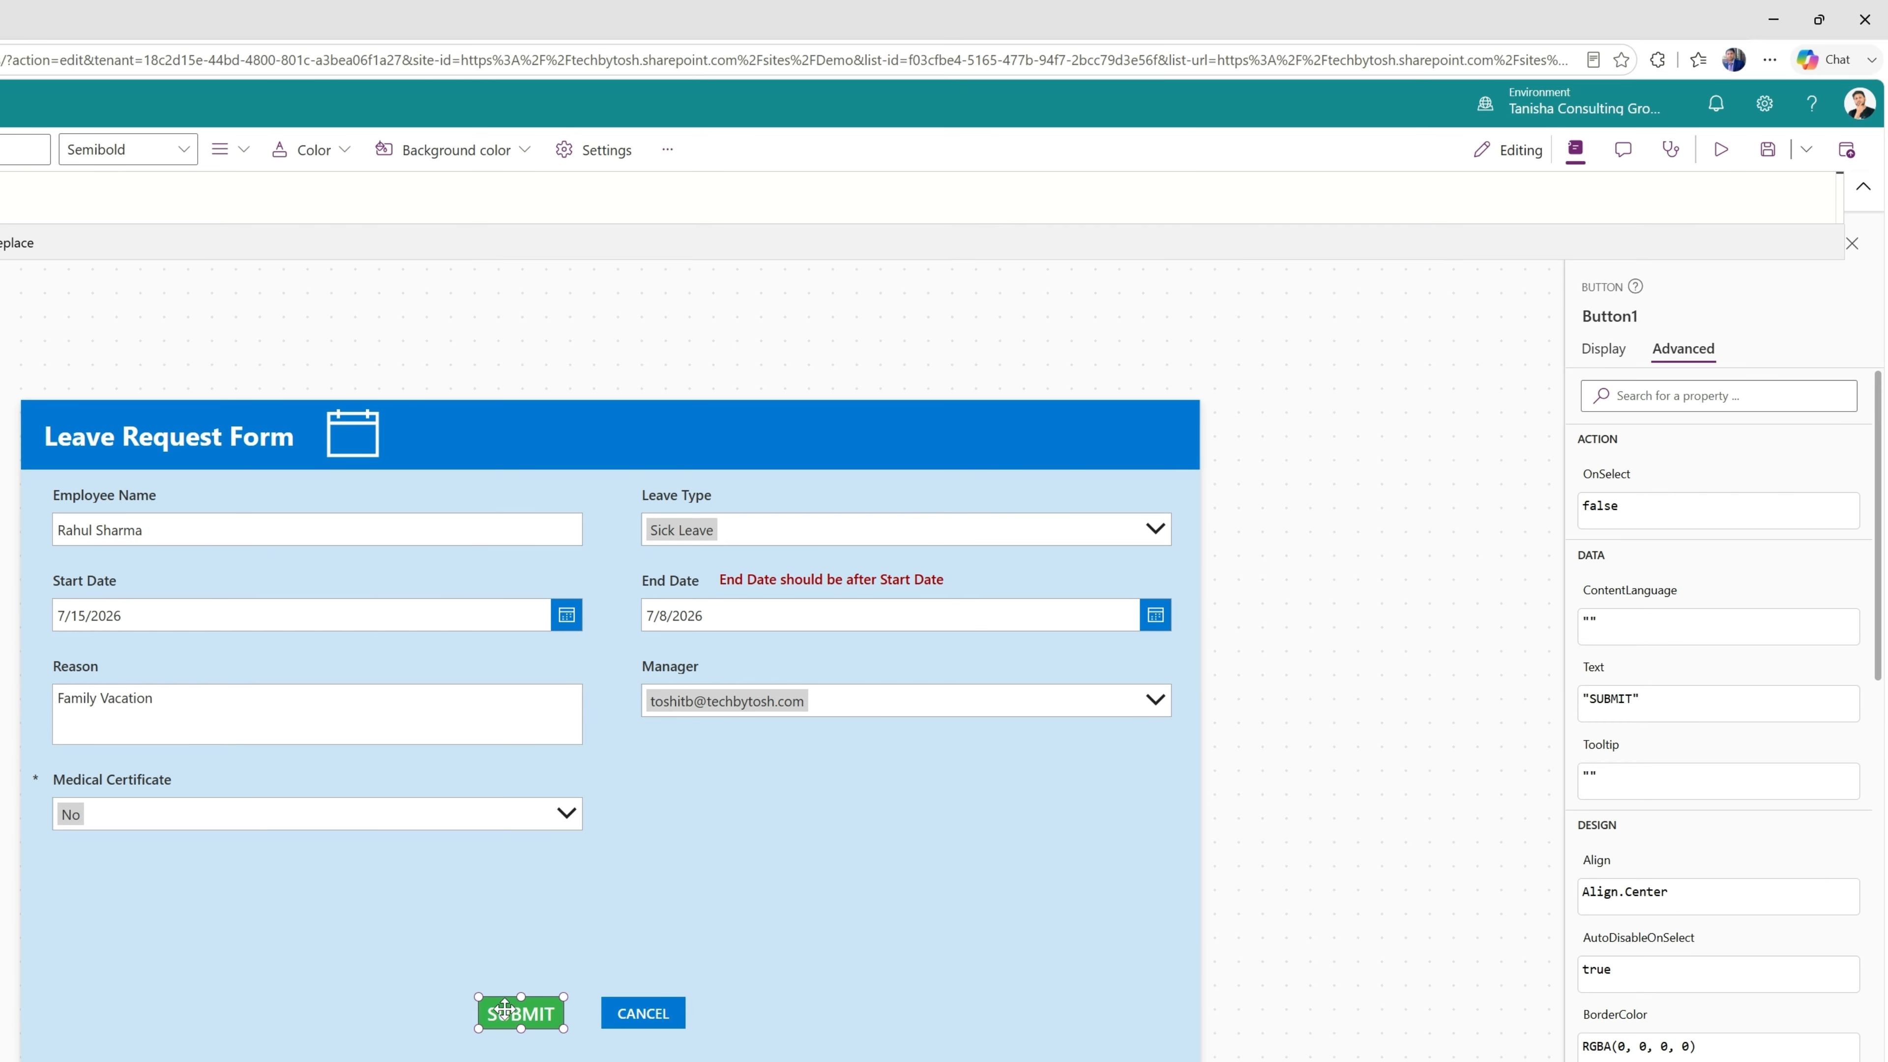
{"action": "left_click", "coordinate": [1610, 509]}
{"action": "key", "text": "BackSpace"}
{"action": "key", "text": "BackSpace"}
{"action": "key", "text": "BackSpace"}
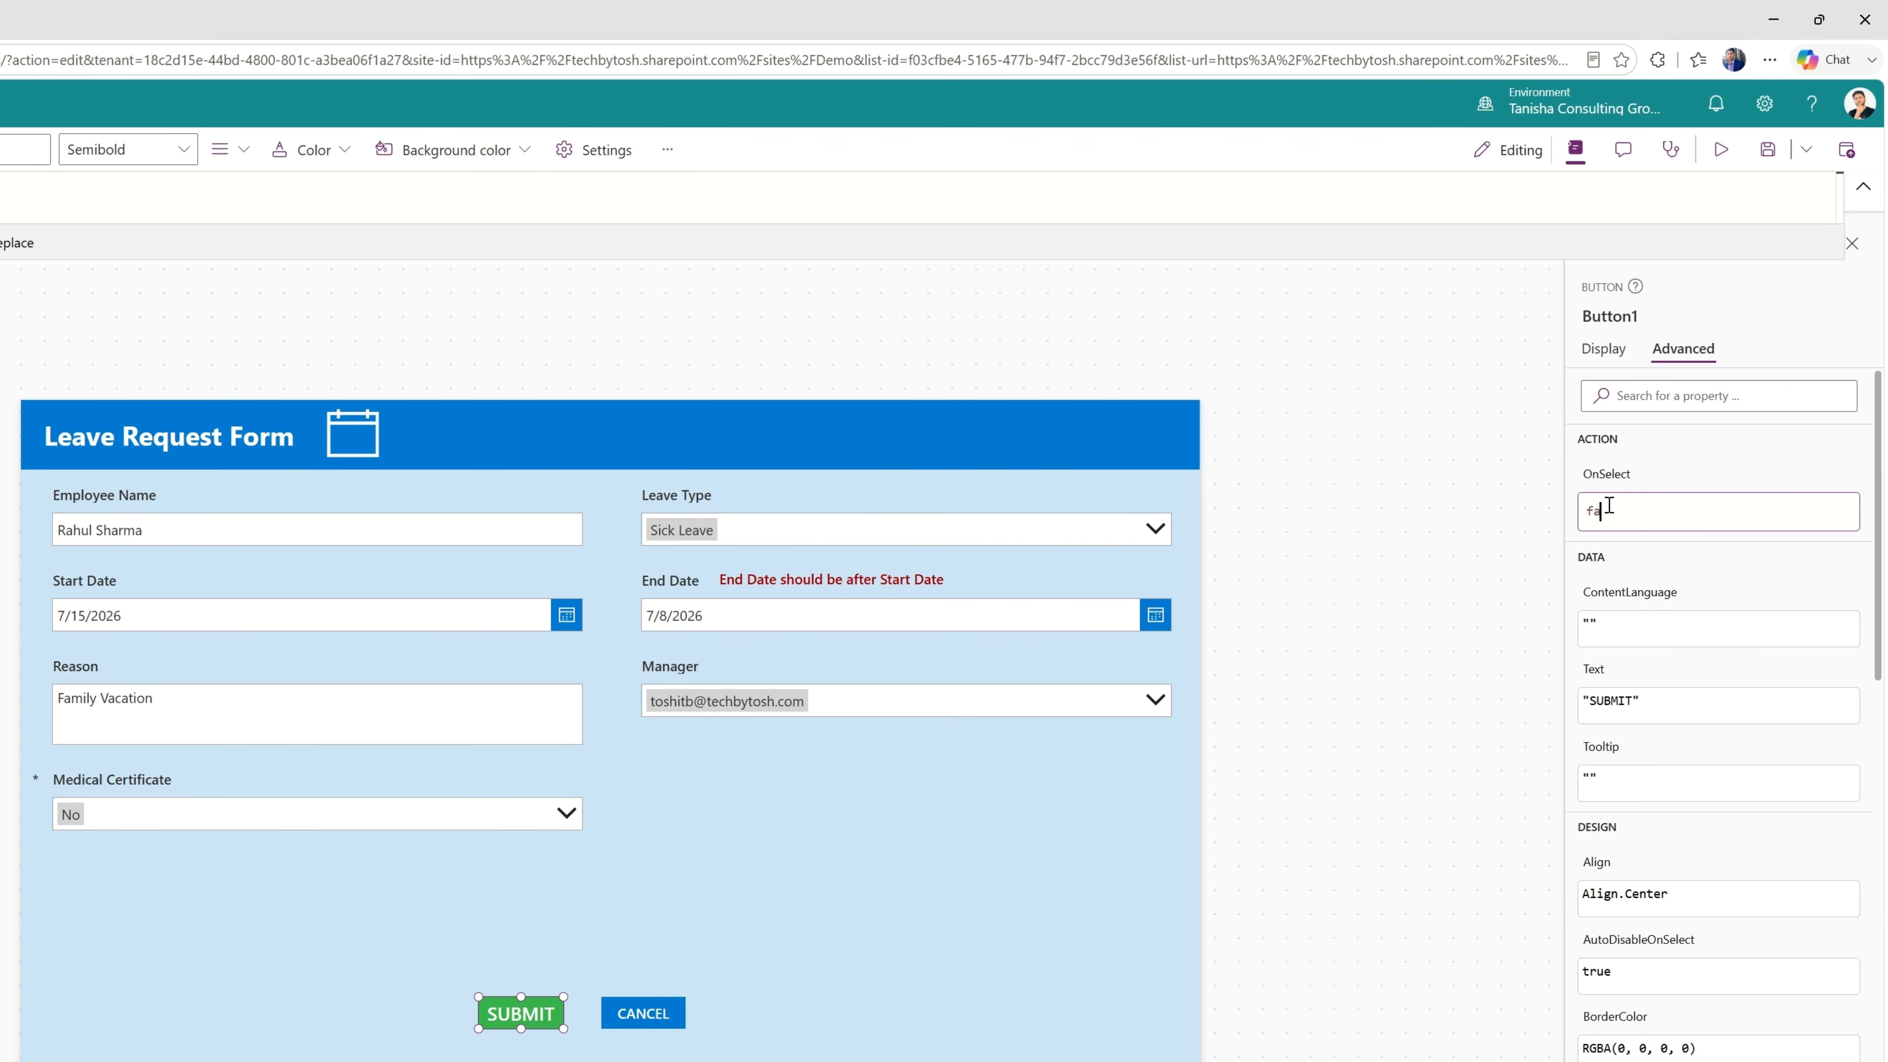
{"action": "key", "text": "BackSpace"}
{"action": "key", "text": "BackSpace"}
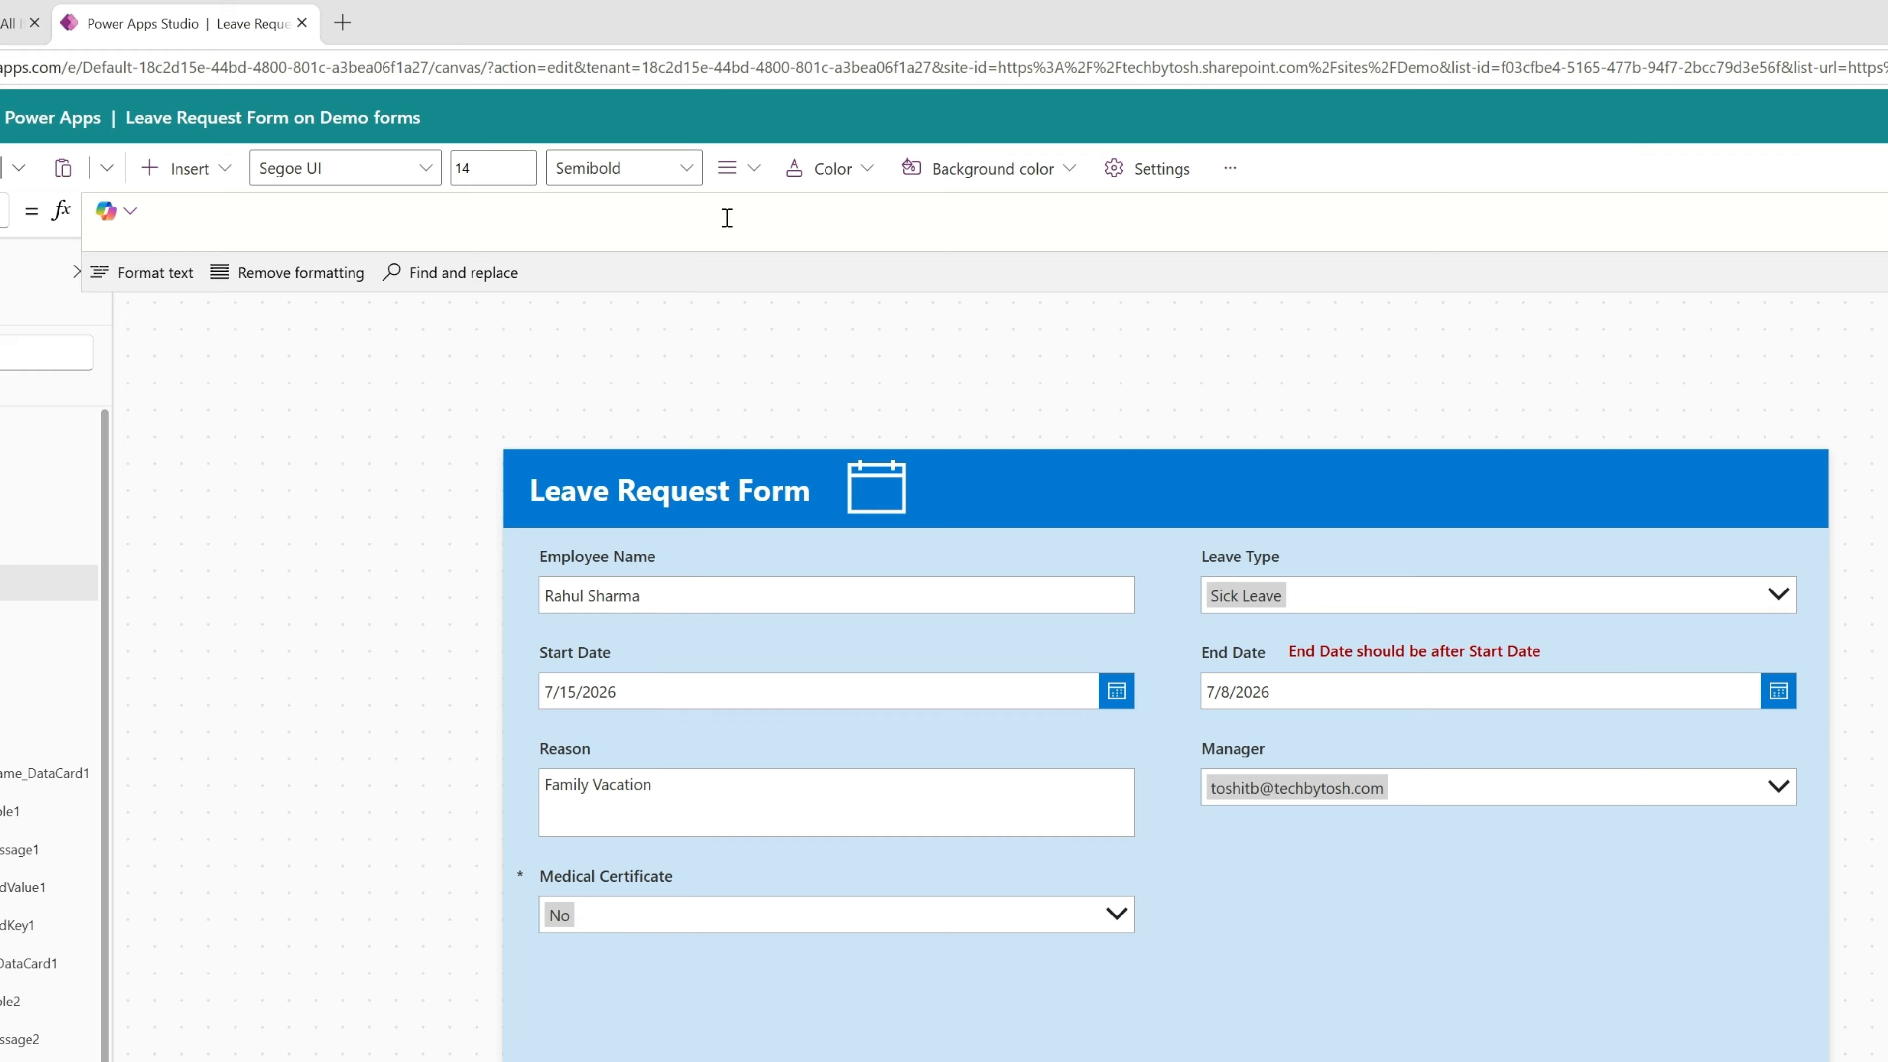
{"action": "type", "text": "If"}
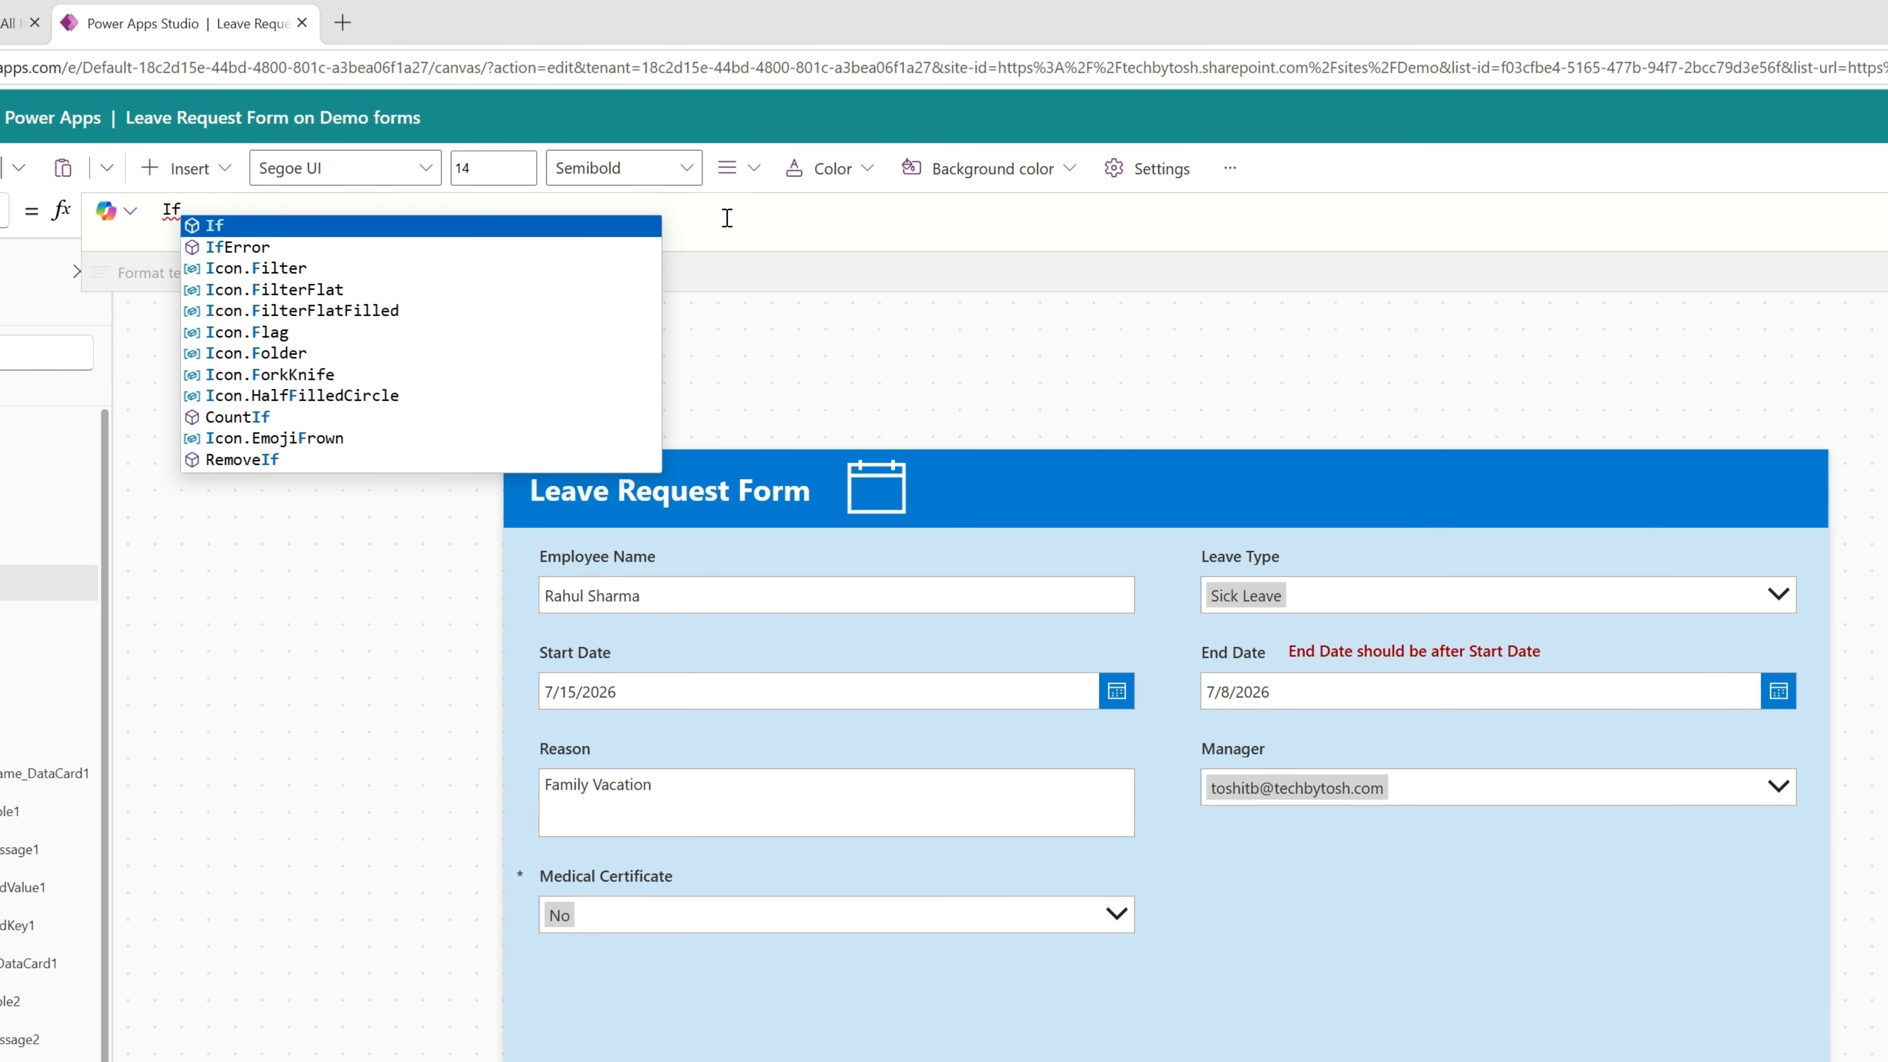
{"action": "type", "text": "("}
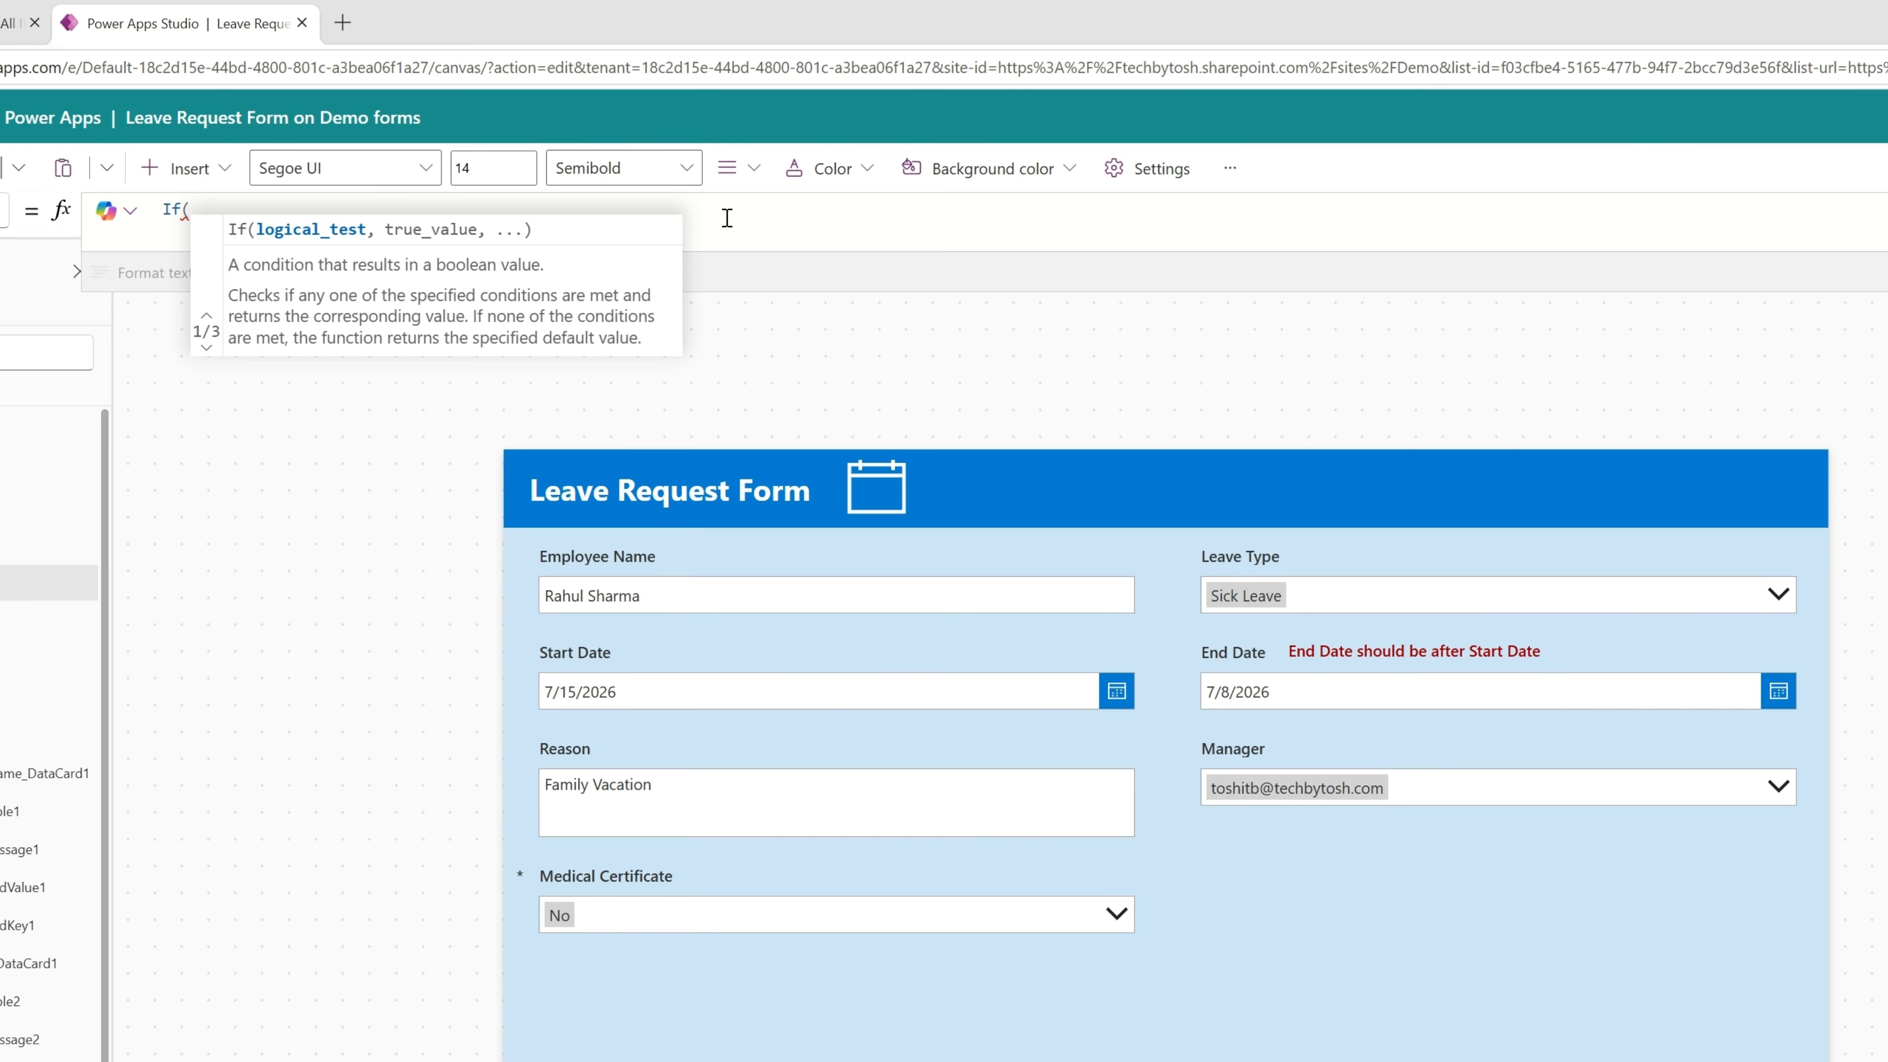
Add the condition DataCardValue4.SelectedDate < DataCardValue5.SelectedDate with Notify("End data shold be after Start Date")
{"action": "type", "text": "Data"}
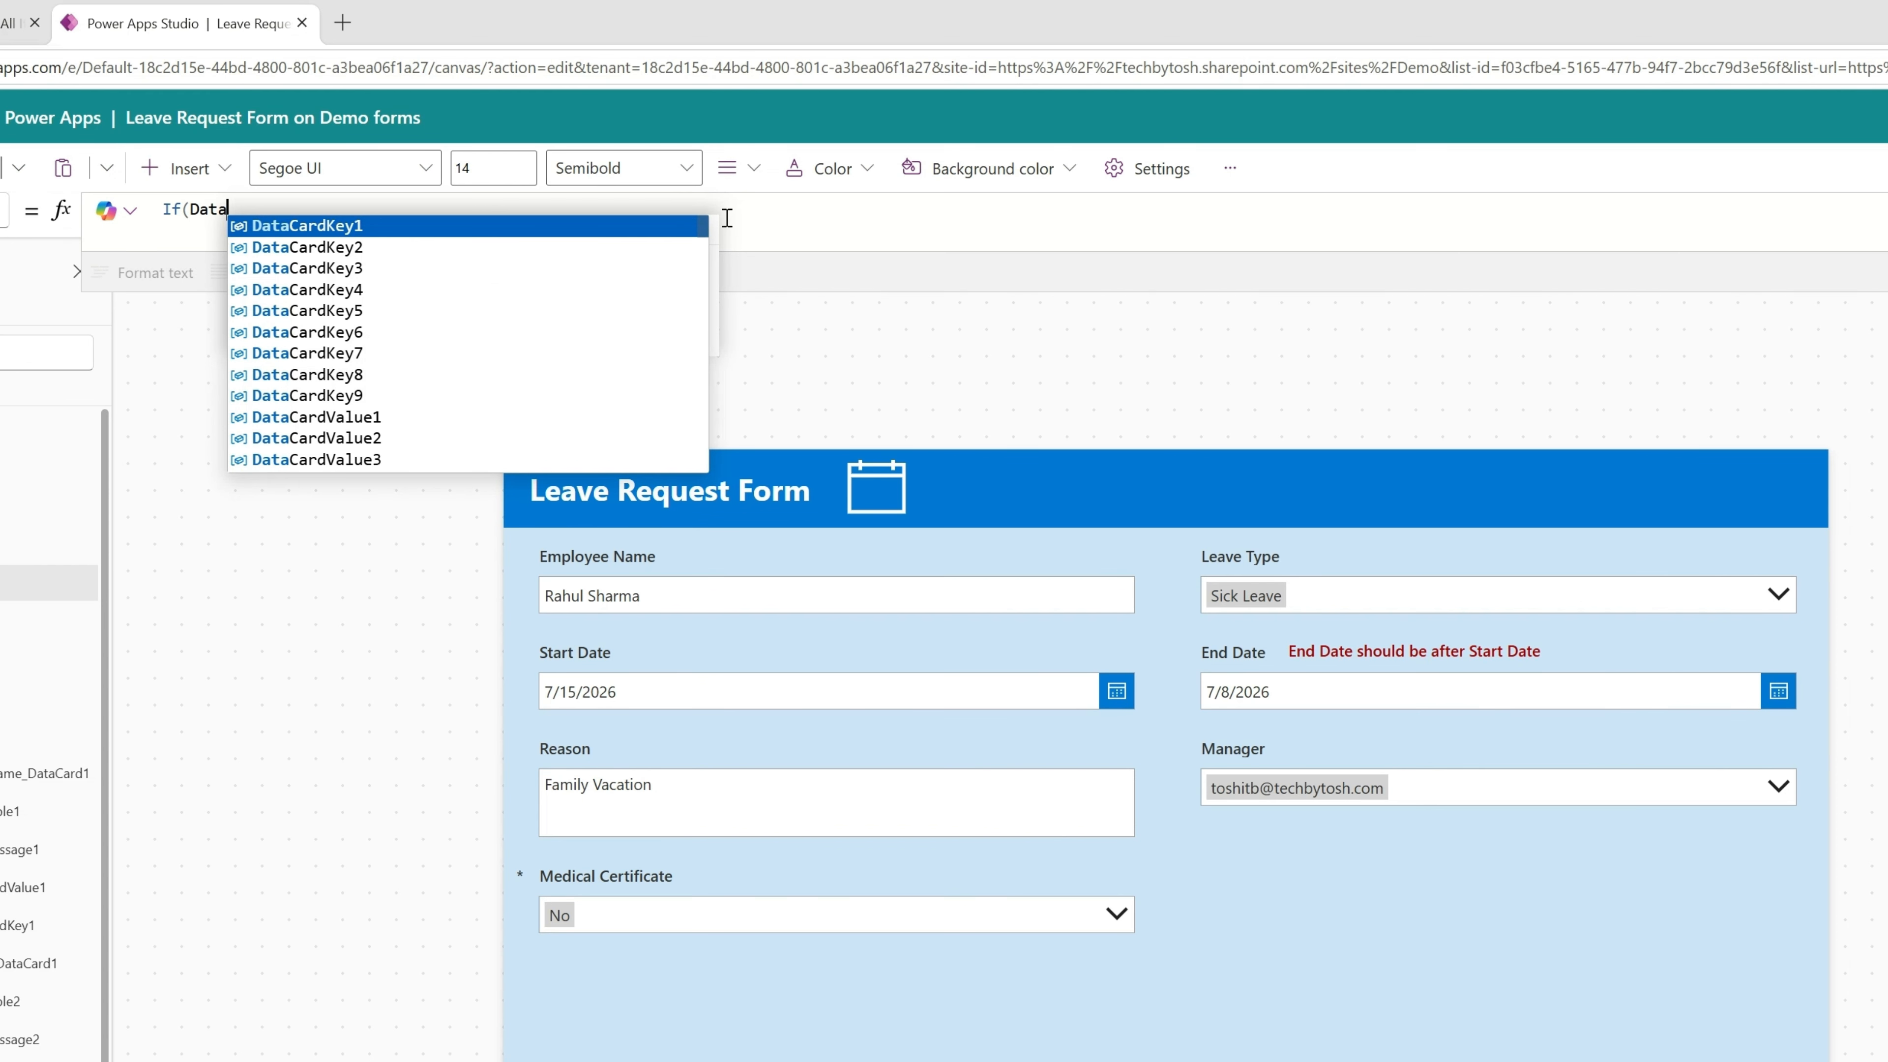
{"action": "type", "text": "CardValue4.Sele"}
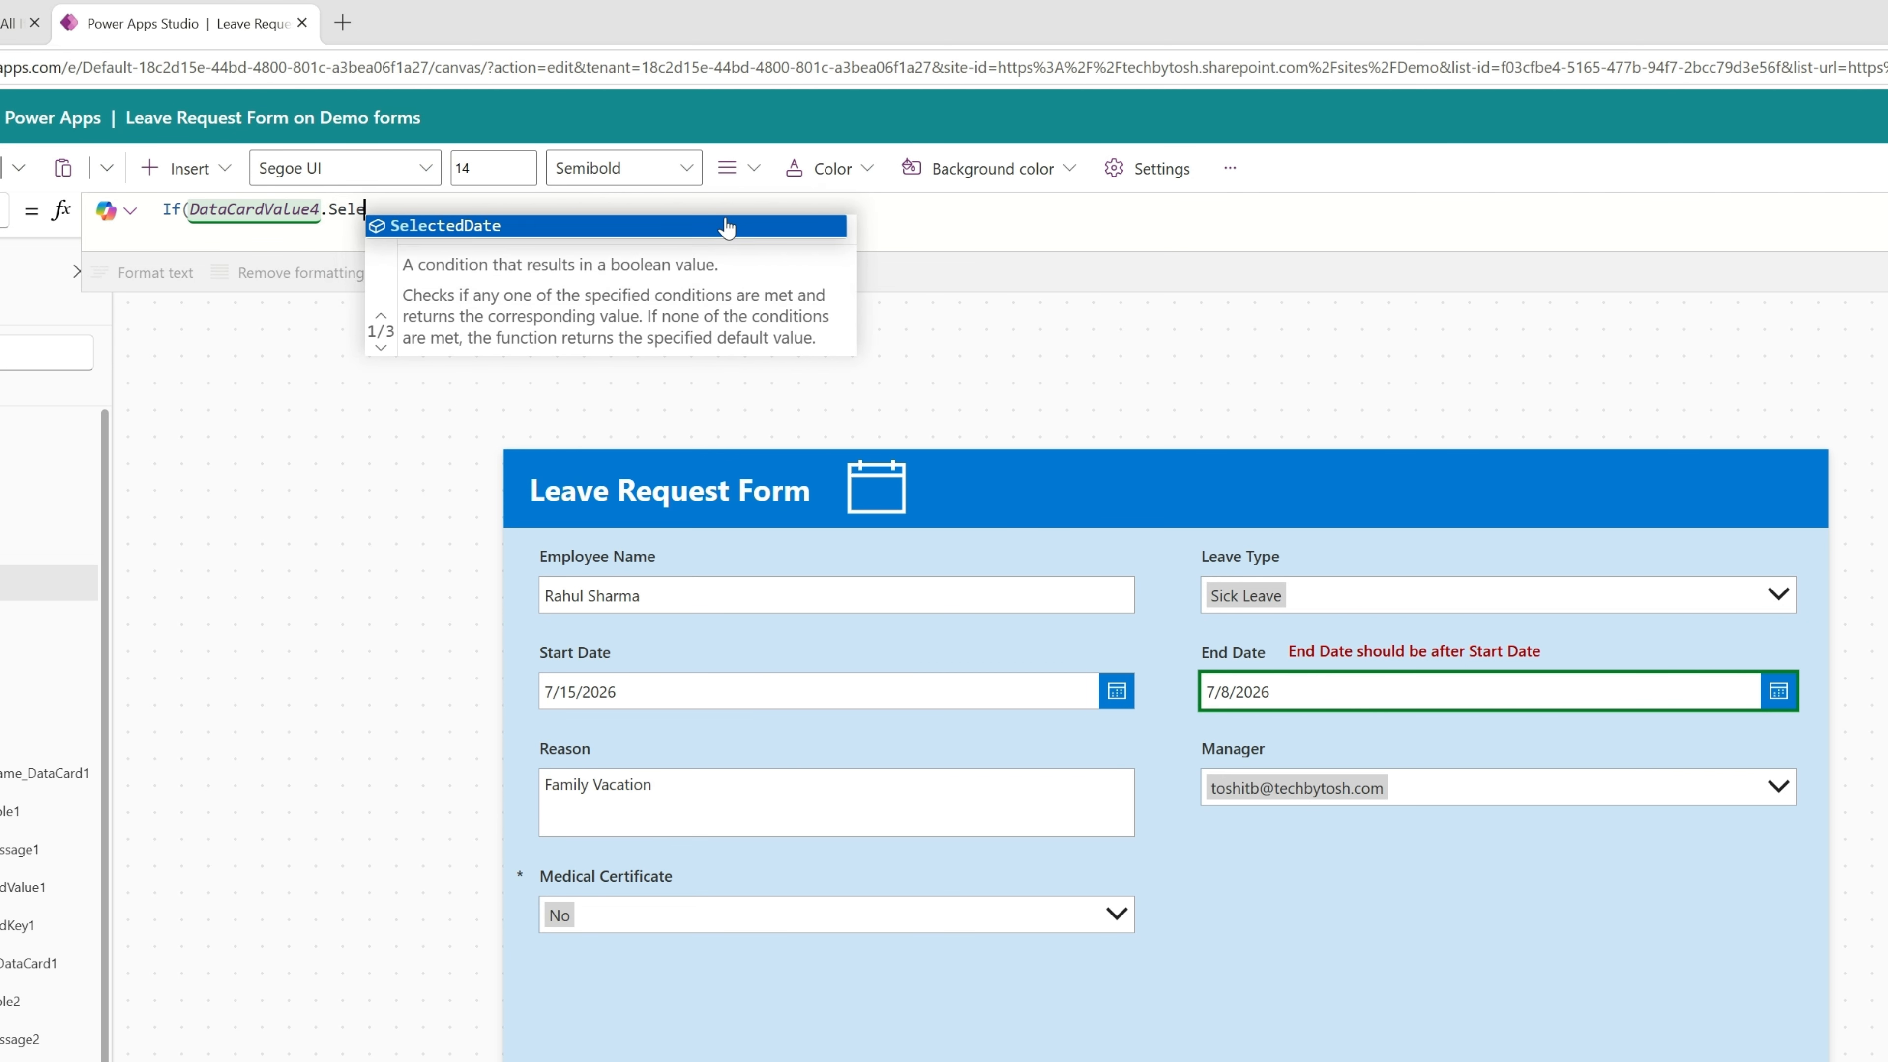
{"action": "left_click", "coordinate": [726, 225]}
{"action": "type", "text": "< DataCardValue"}
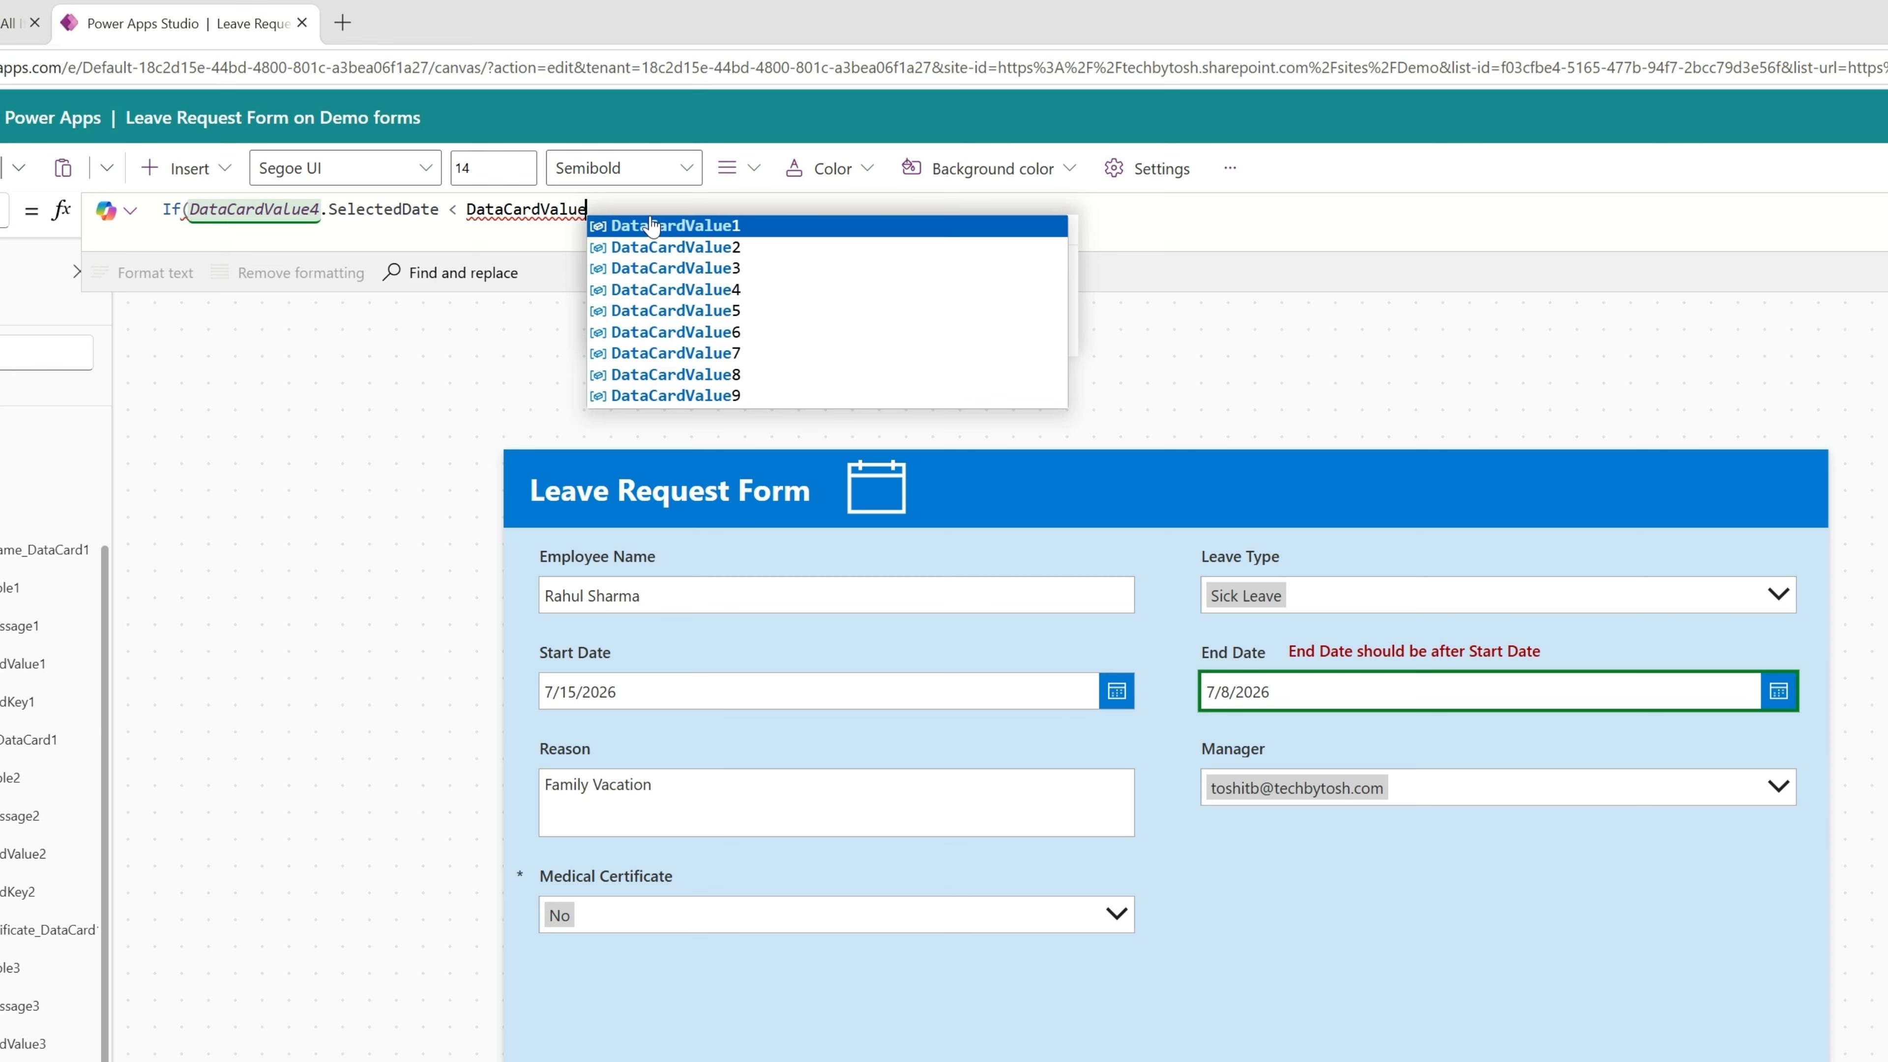
{"action": "type", "text": "5.Sele"}
{"action": "left_click", "coordinate": [653, 225]}
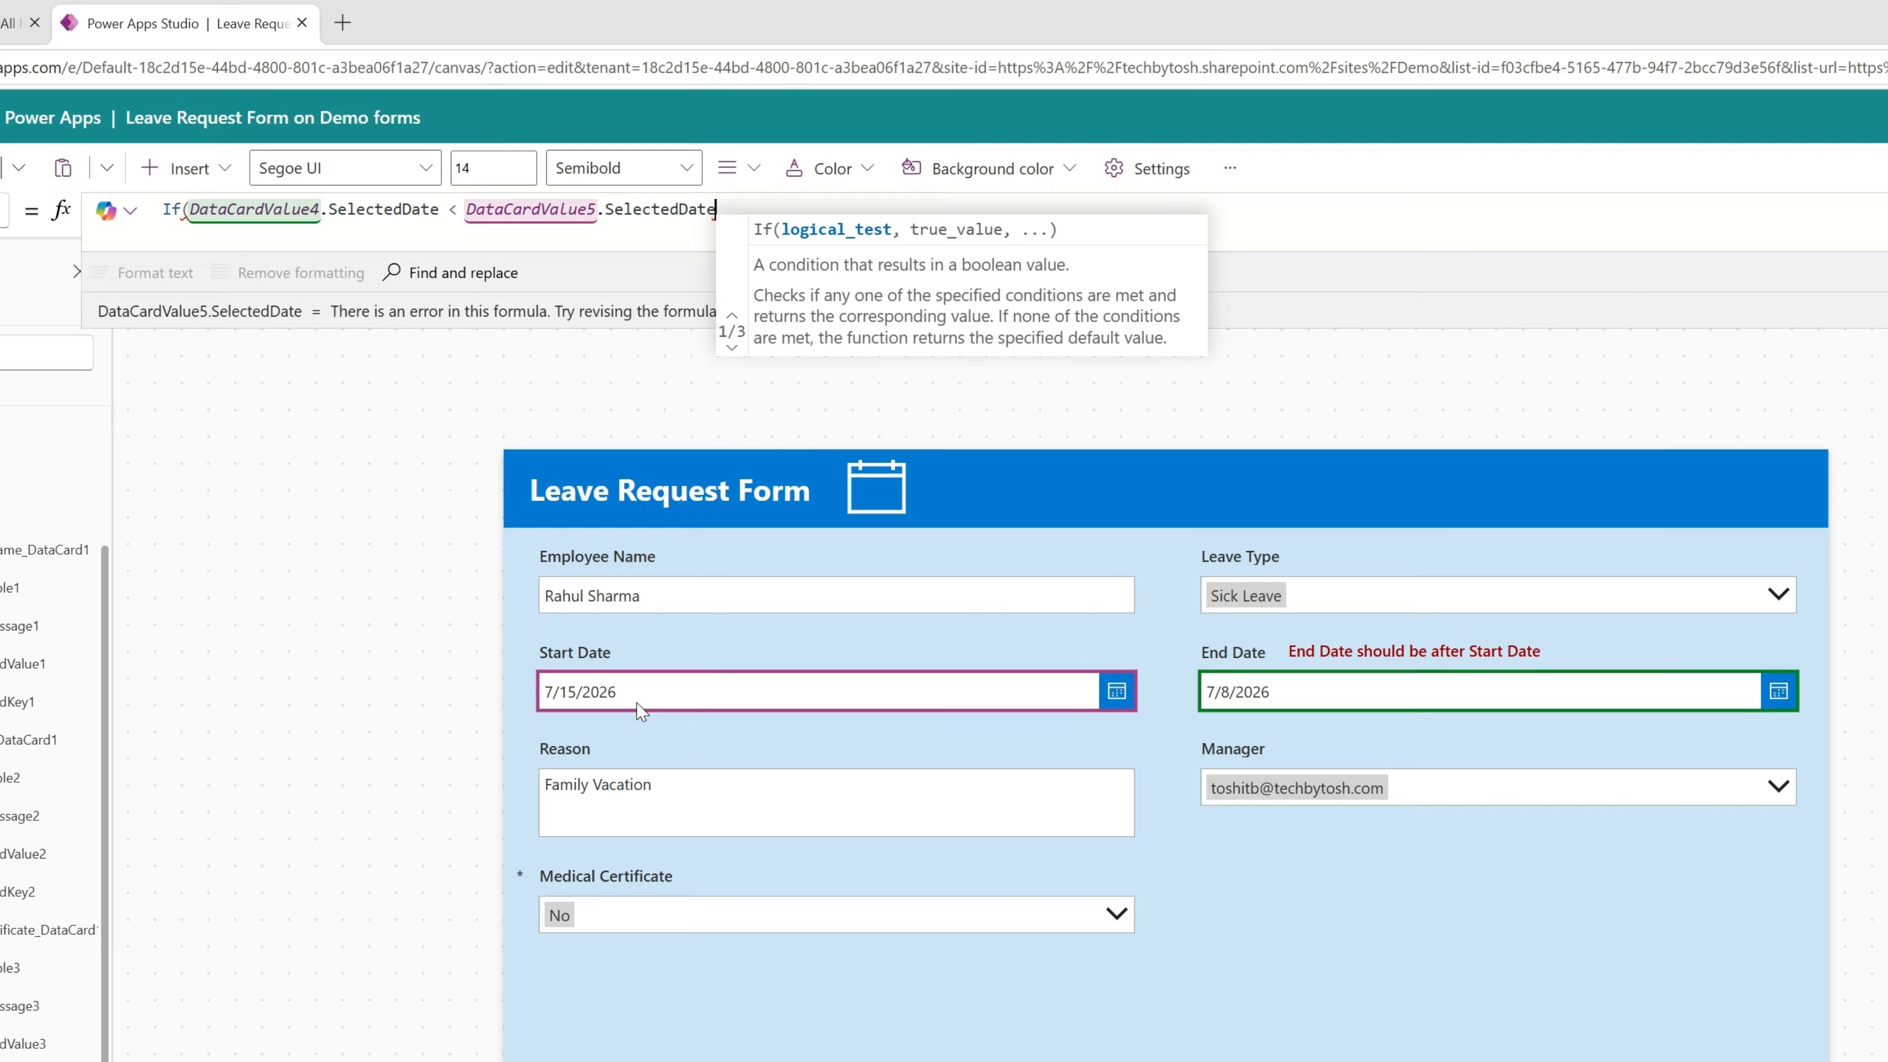
{"action": "type", "text": ","}
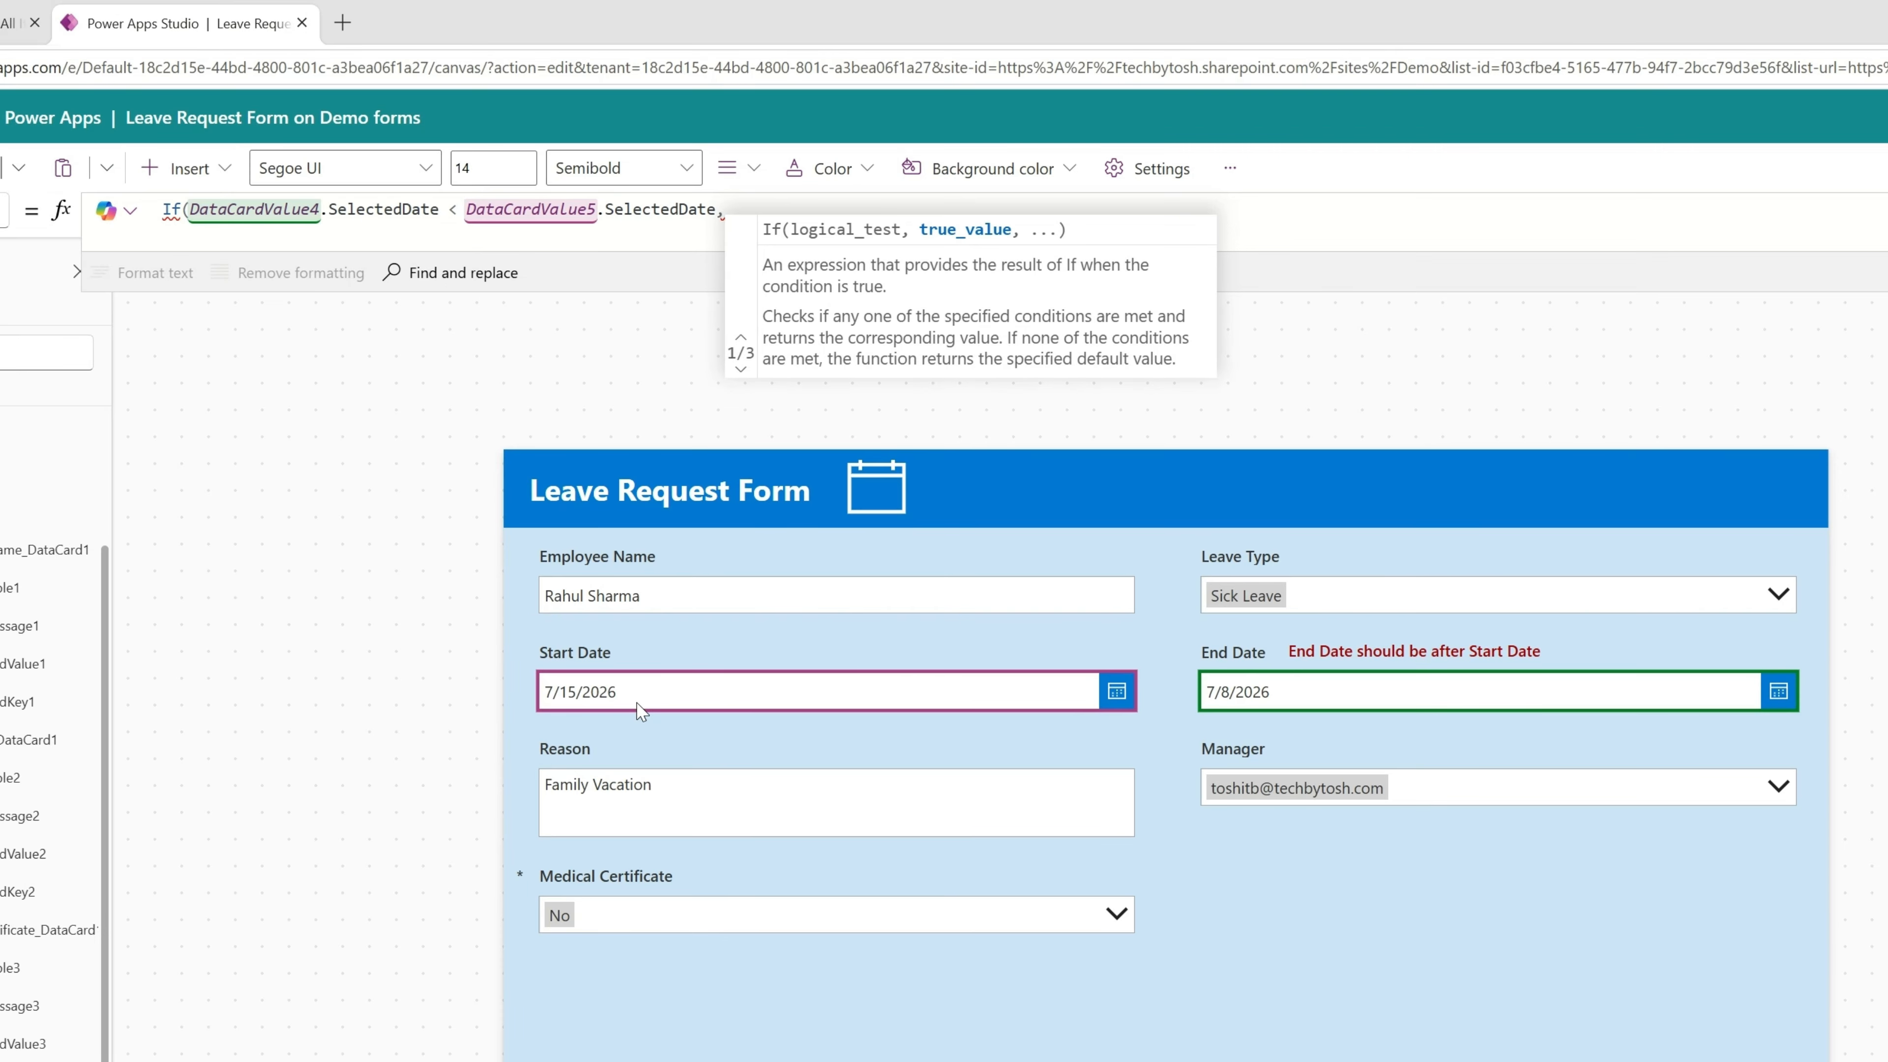
{"action": "type", "text": "Noti"}
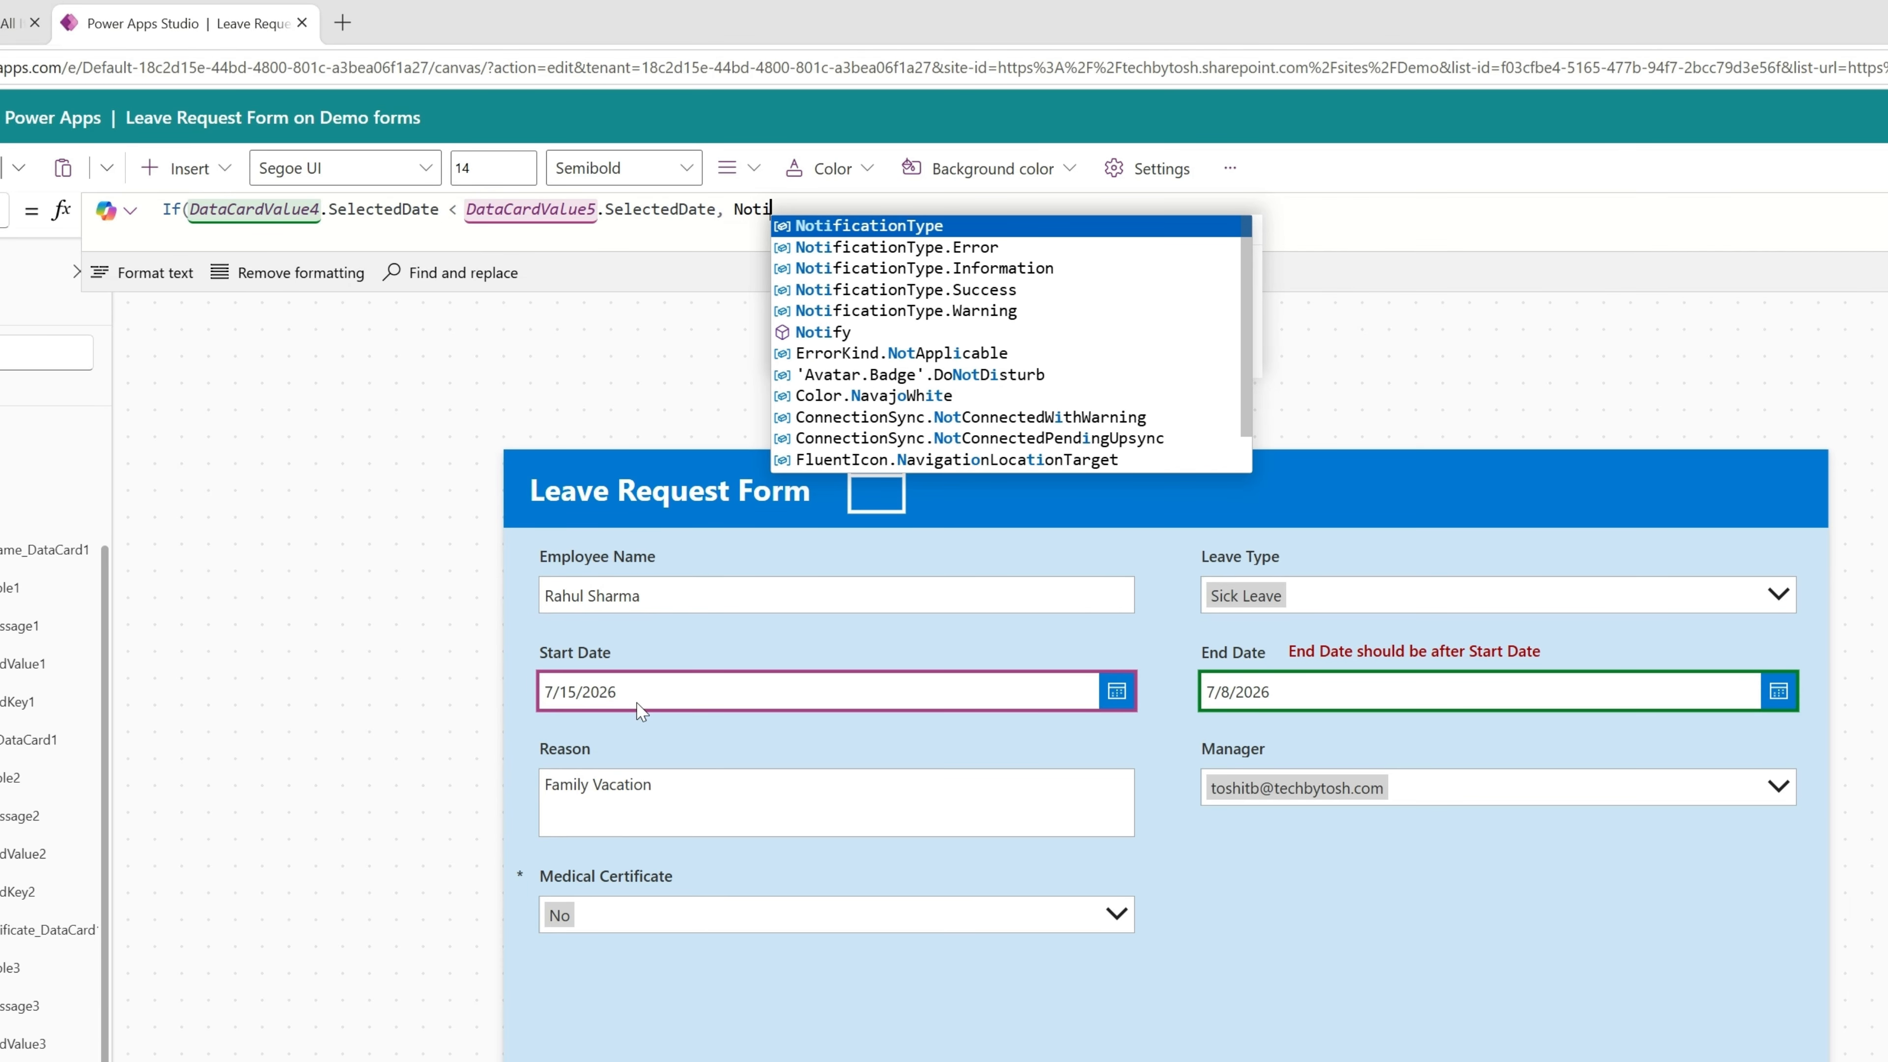
{"action": "type", "text": "fy"}
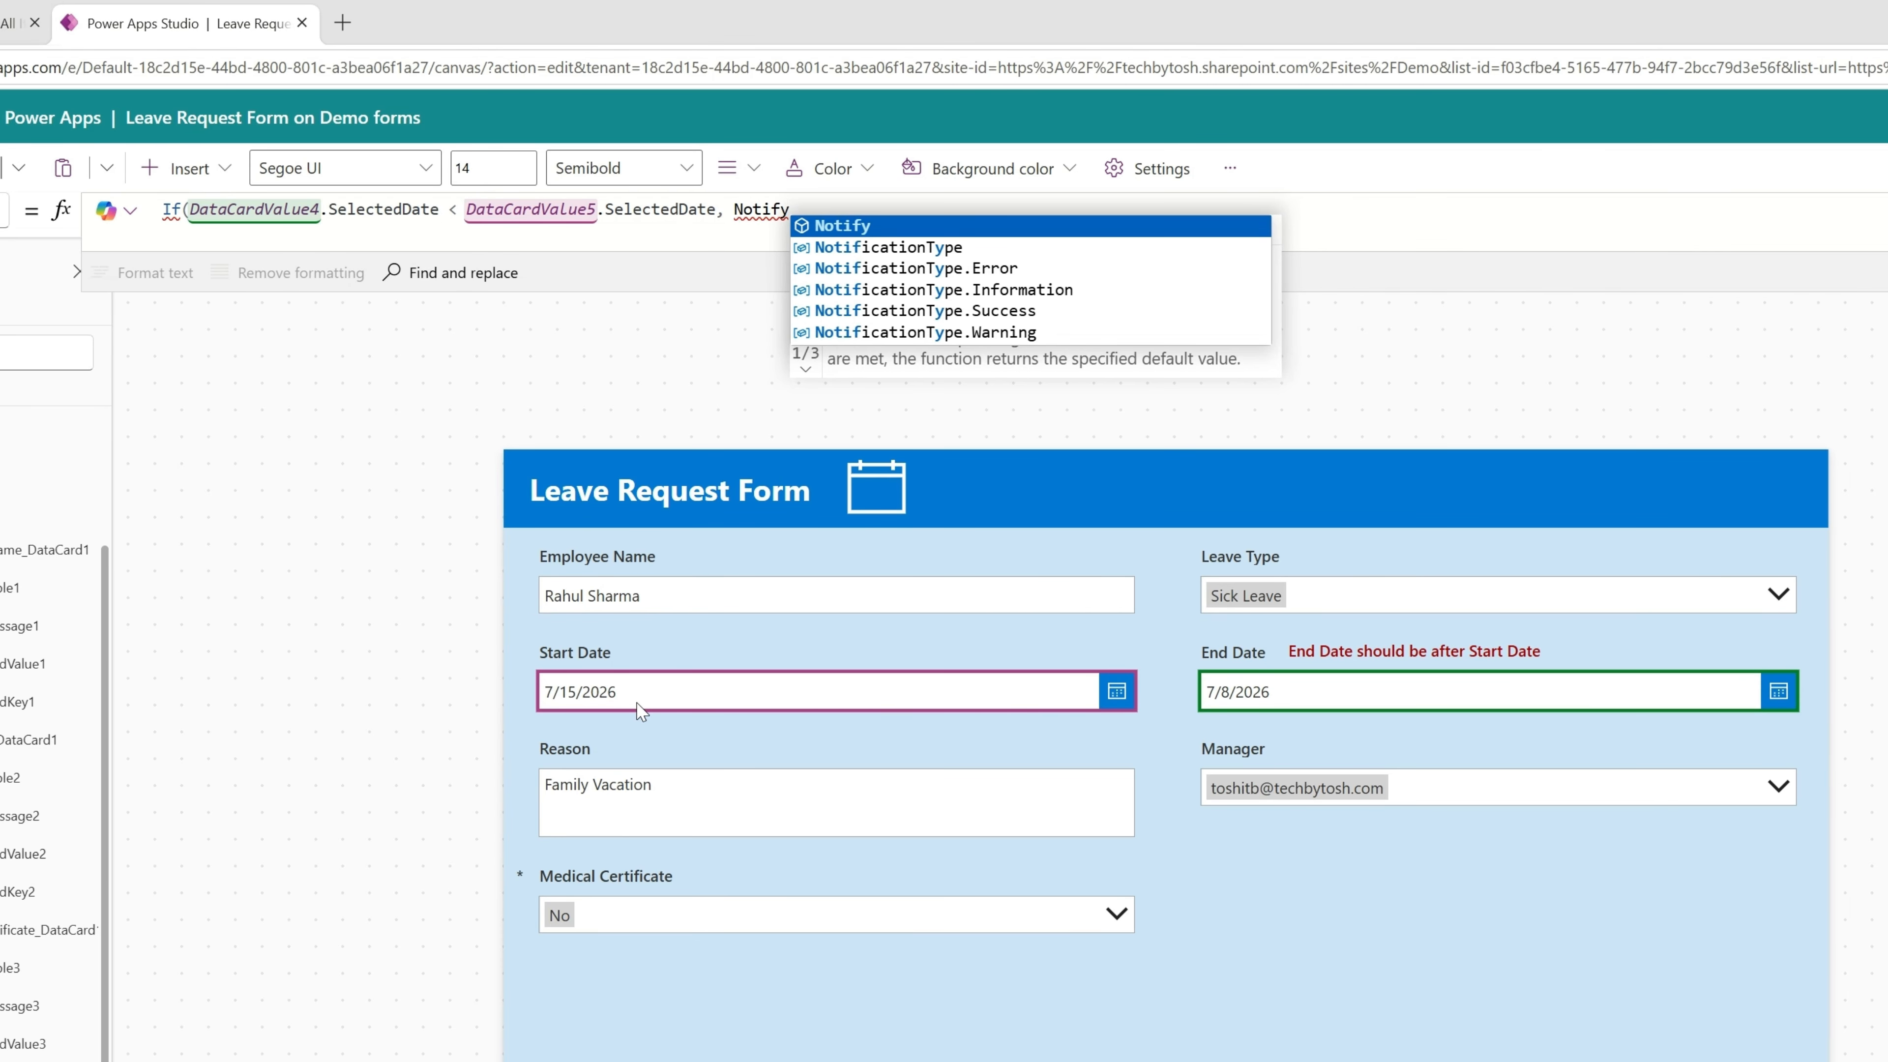
{"action": "type", "text": "("}
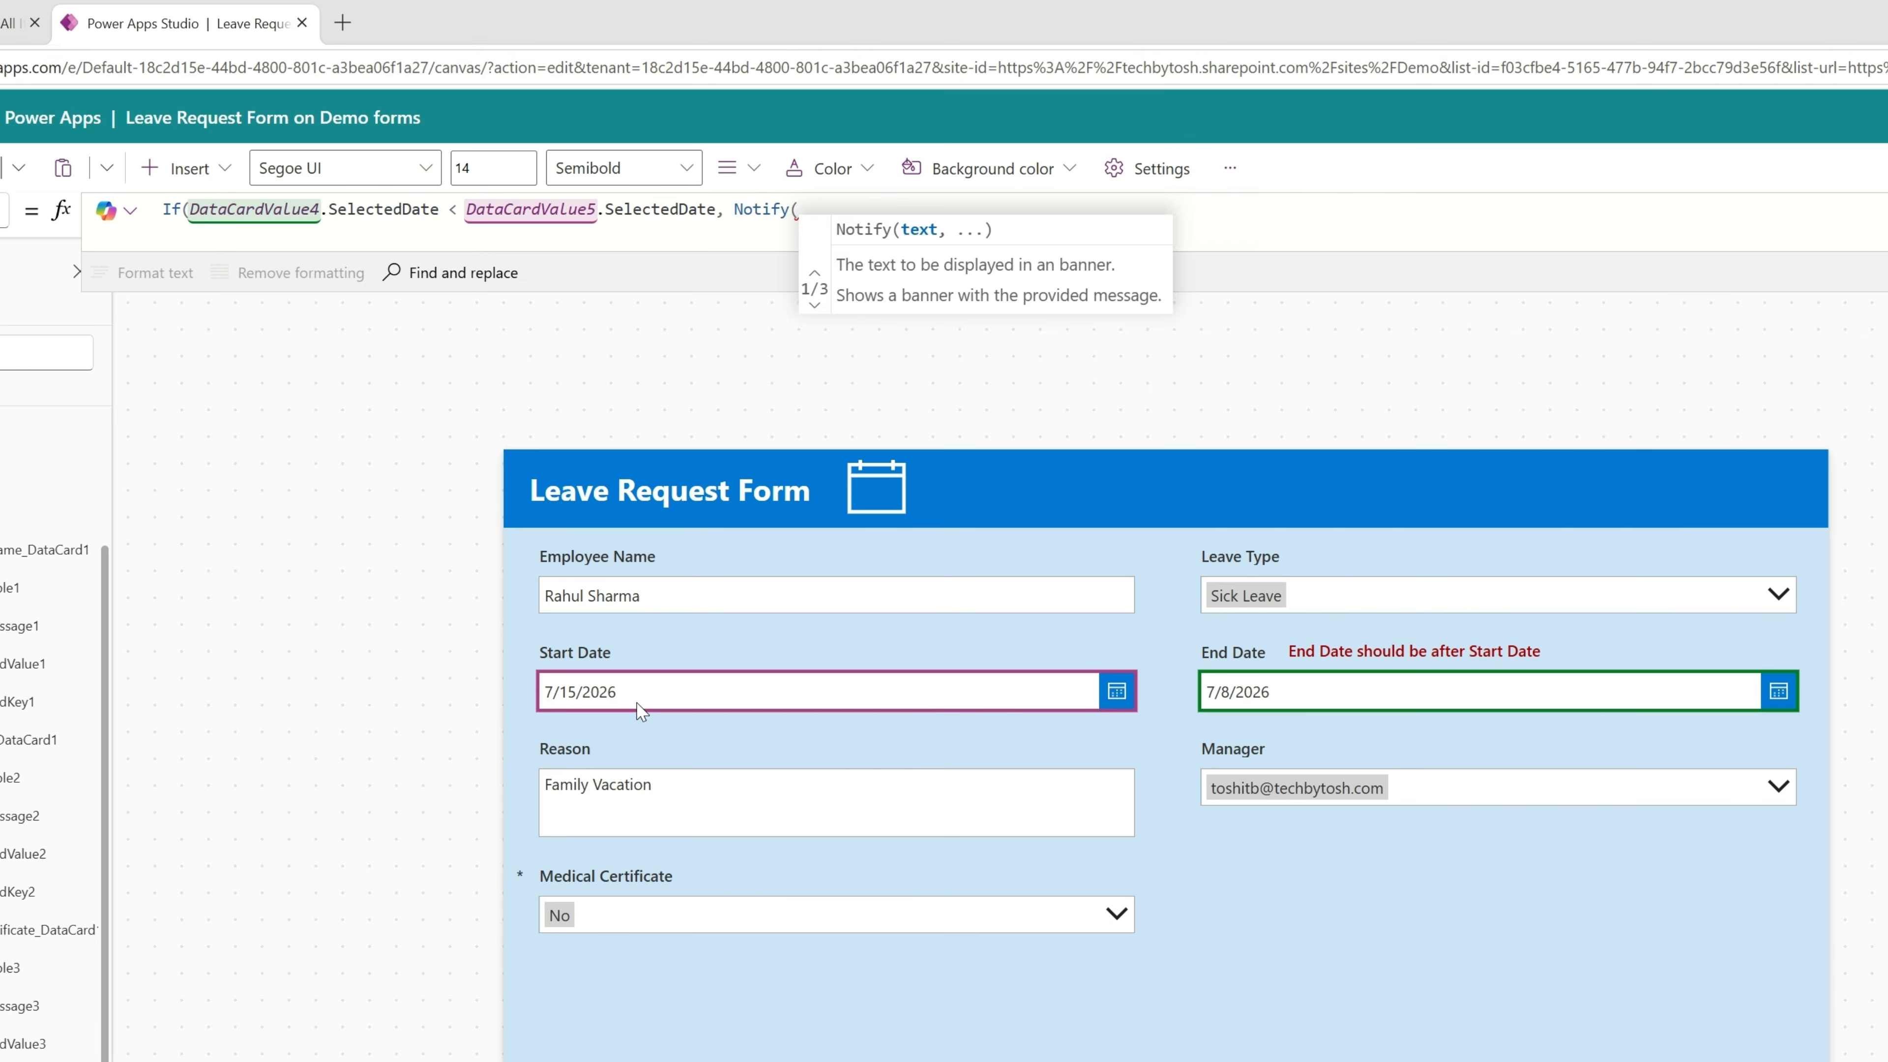
{"action": "type", "text": ")"}
{"action": "key", "text": "Left"}
{"action": "type", "text": "\"End "}
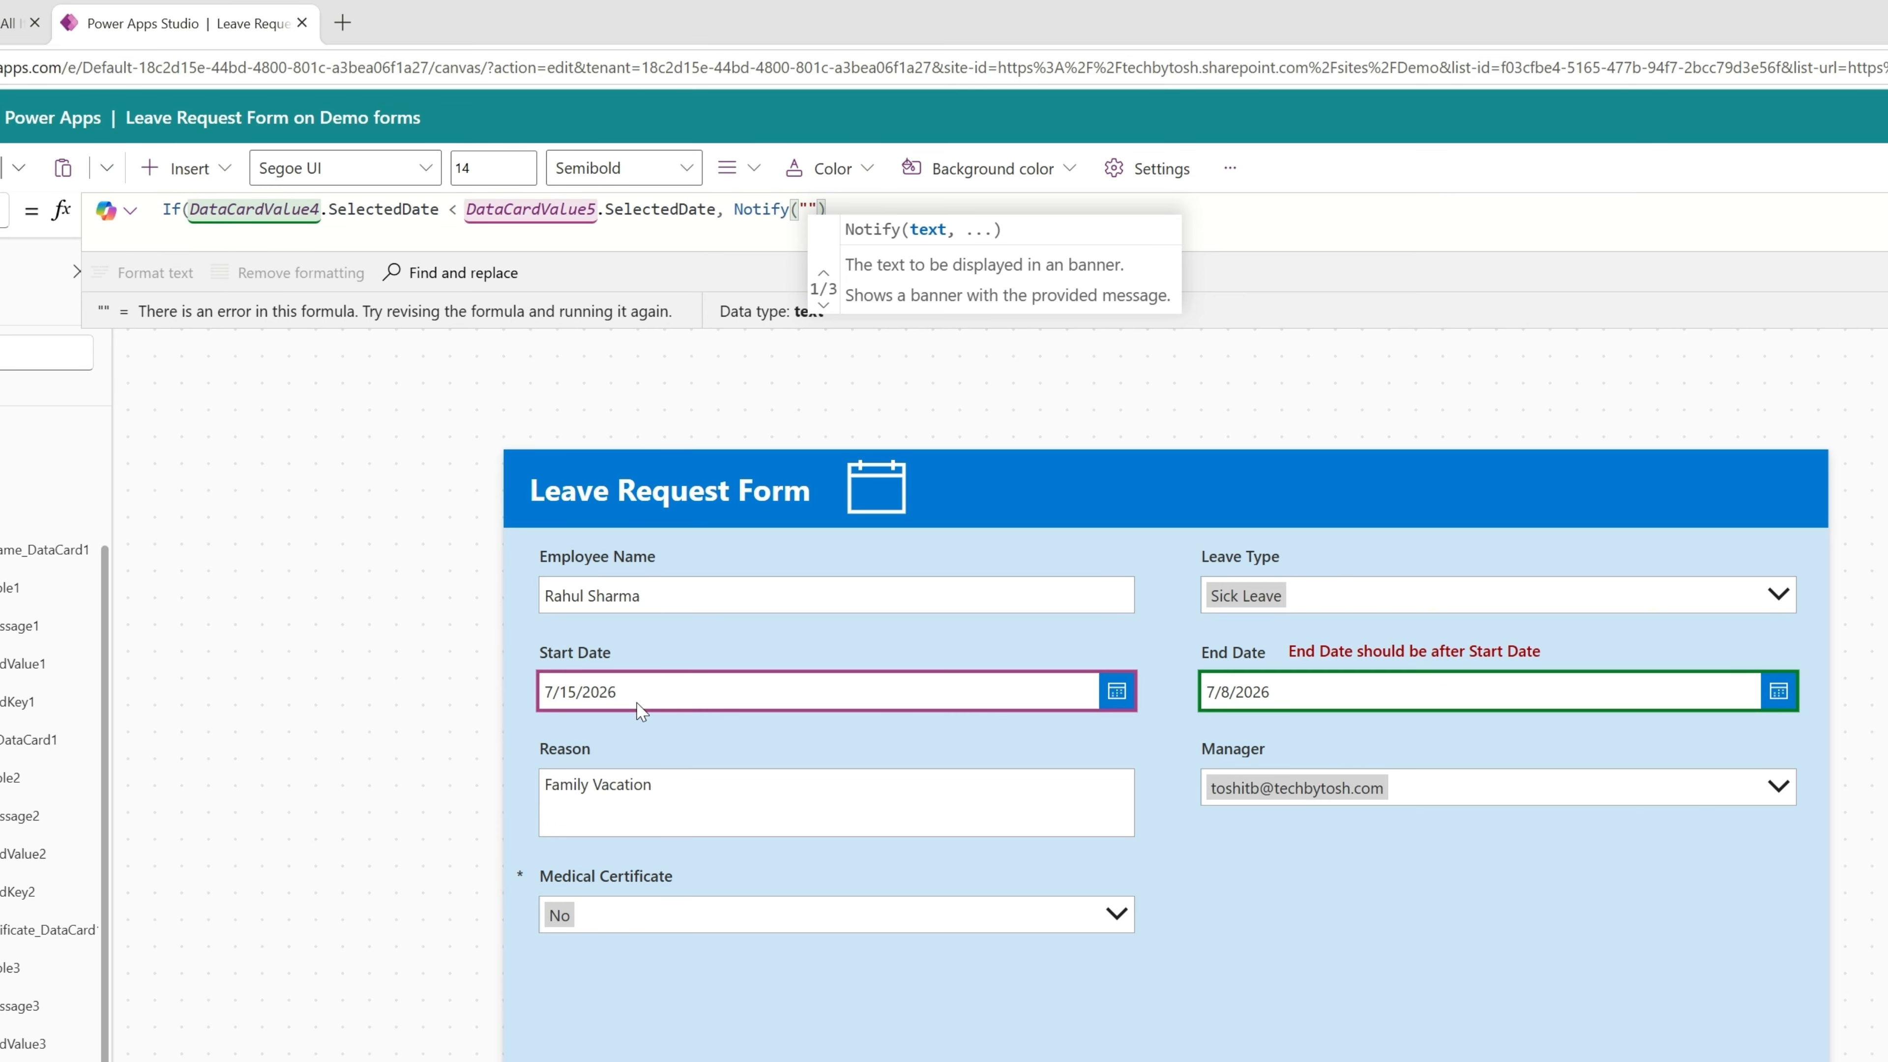
{"action": "type", "text": "data shold "}
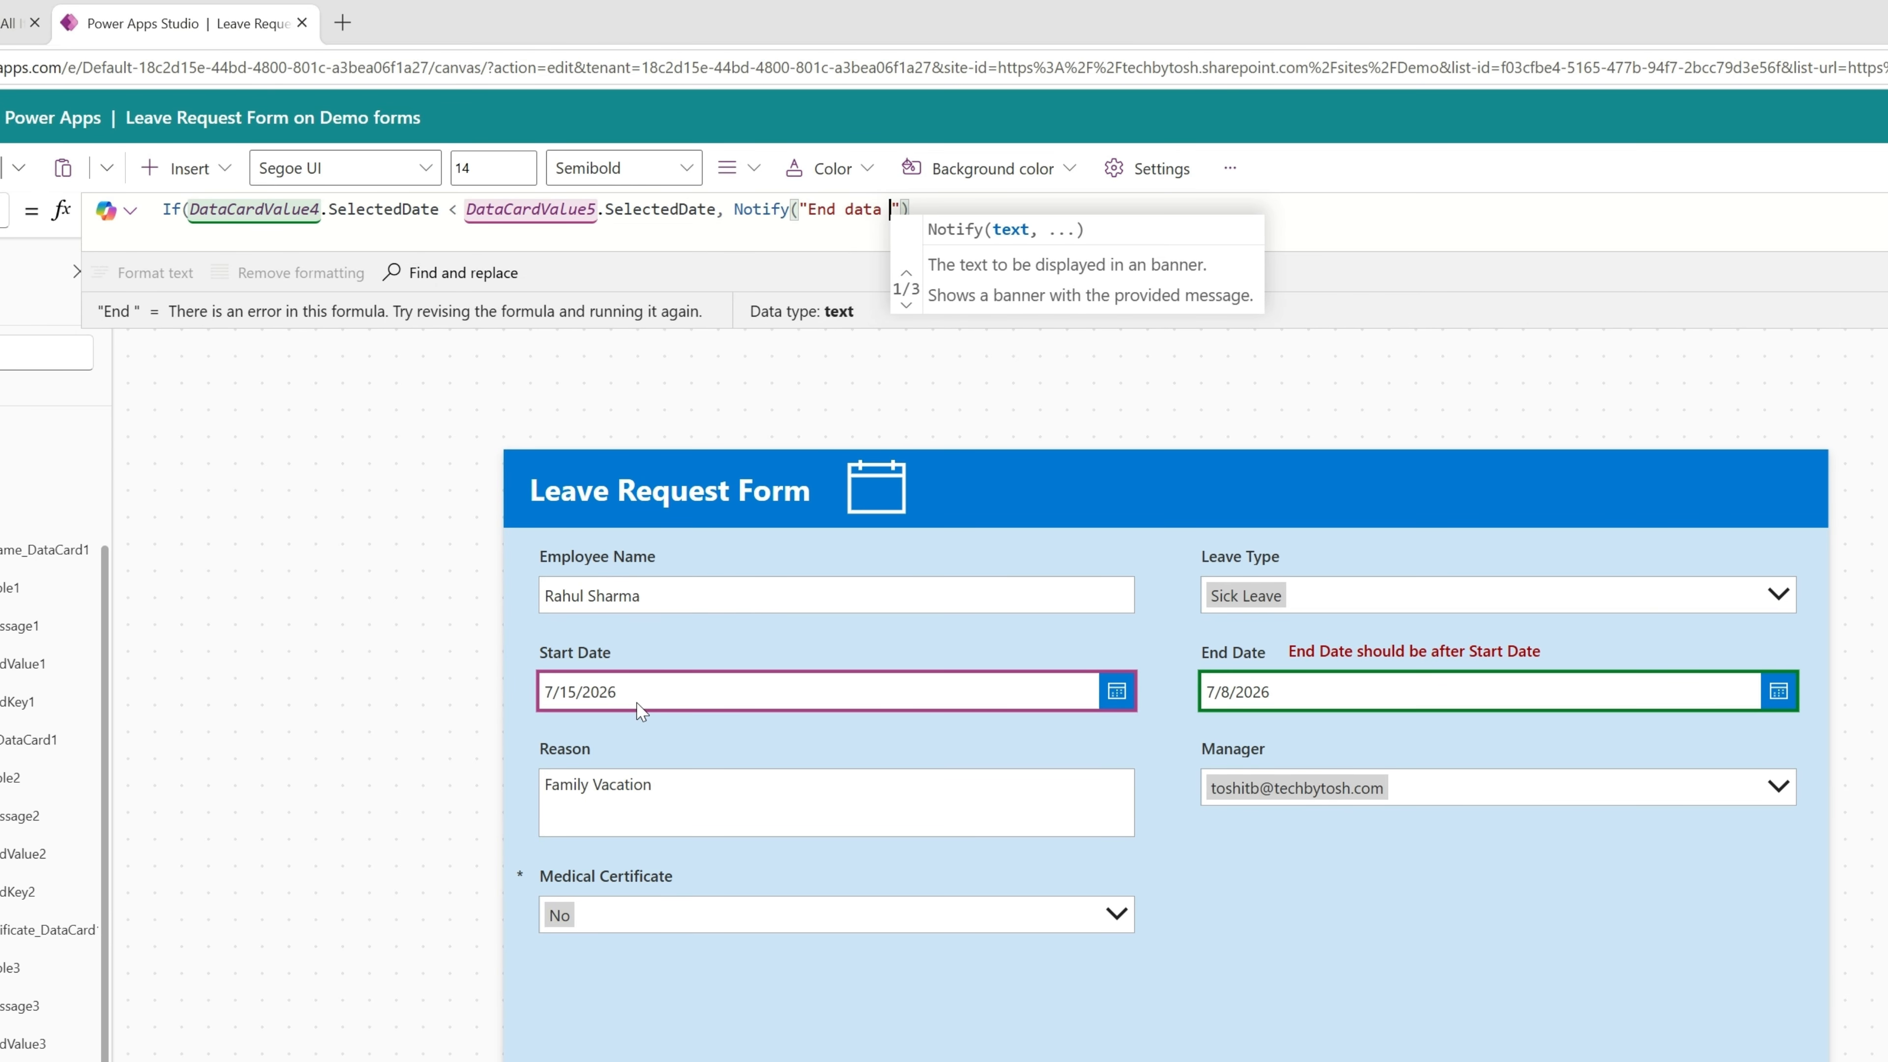
{"action": "type", "text": "be after Start "}
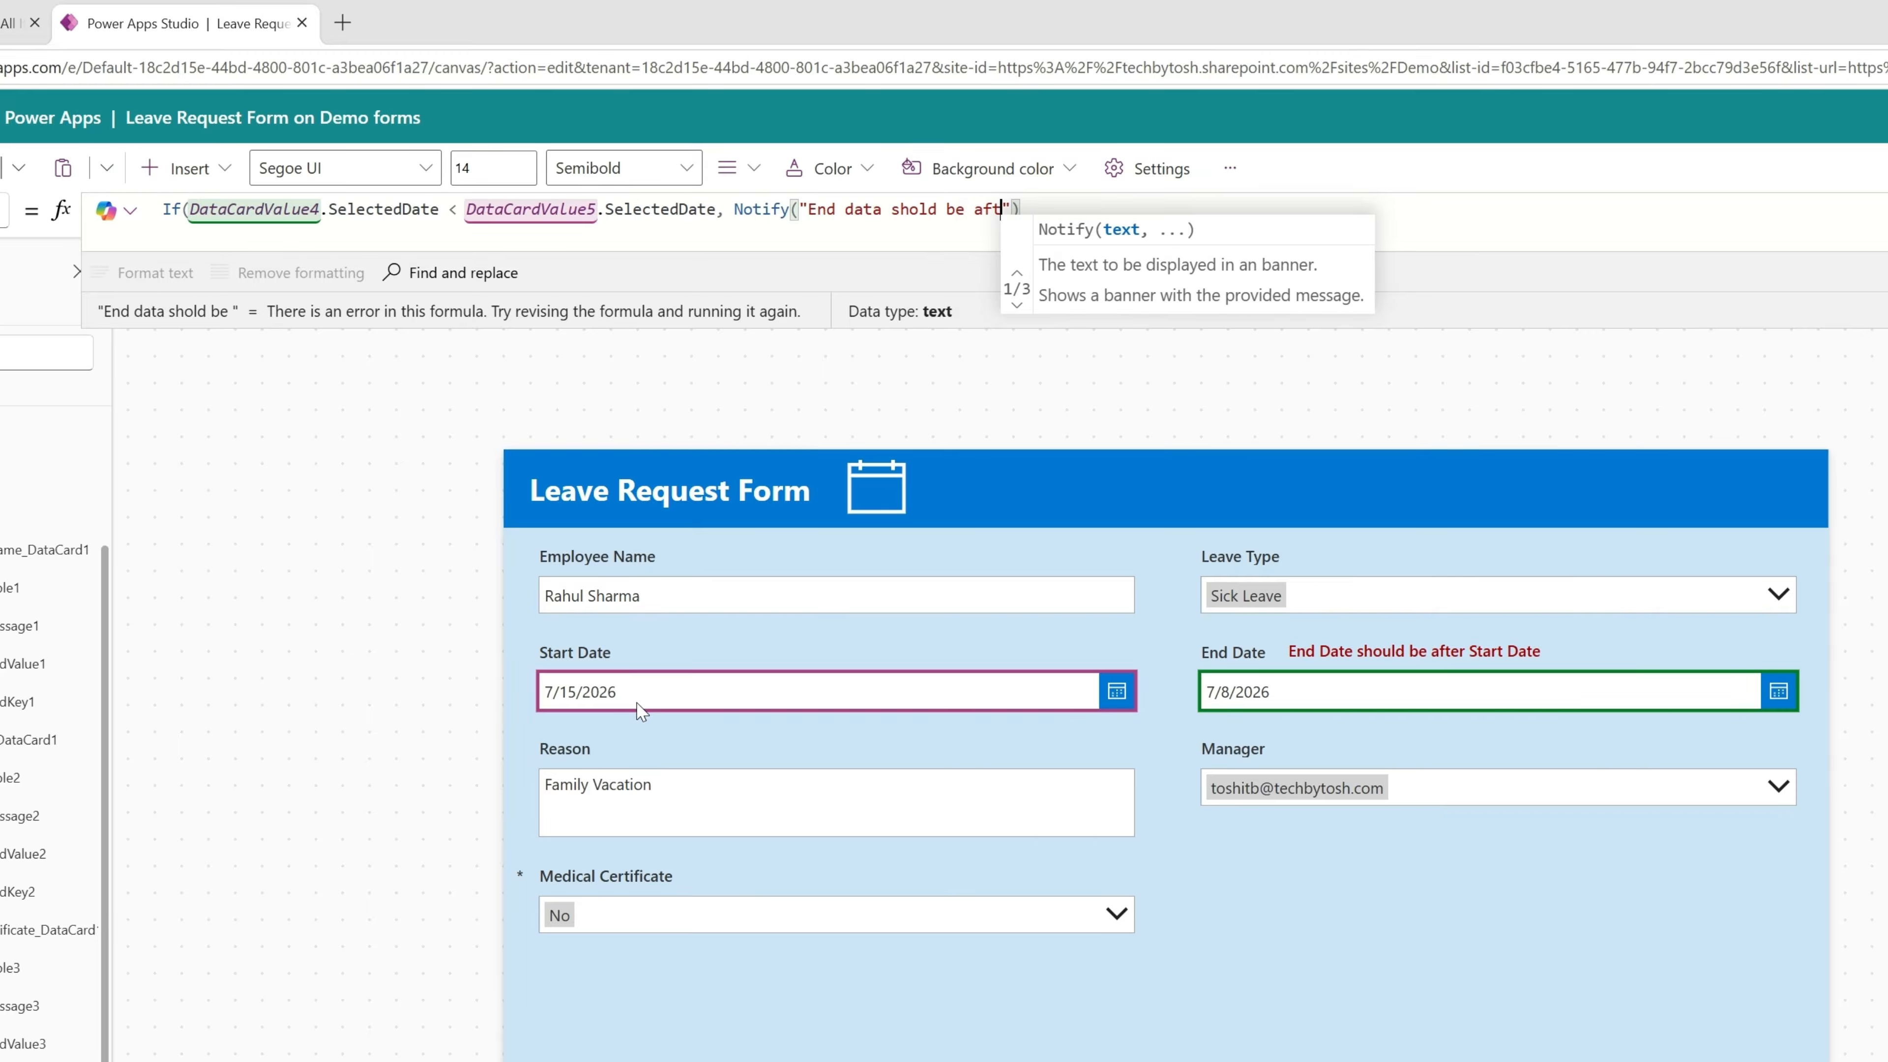
{"action": "type", "text": "Date"}
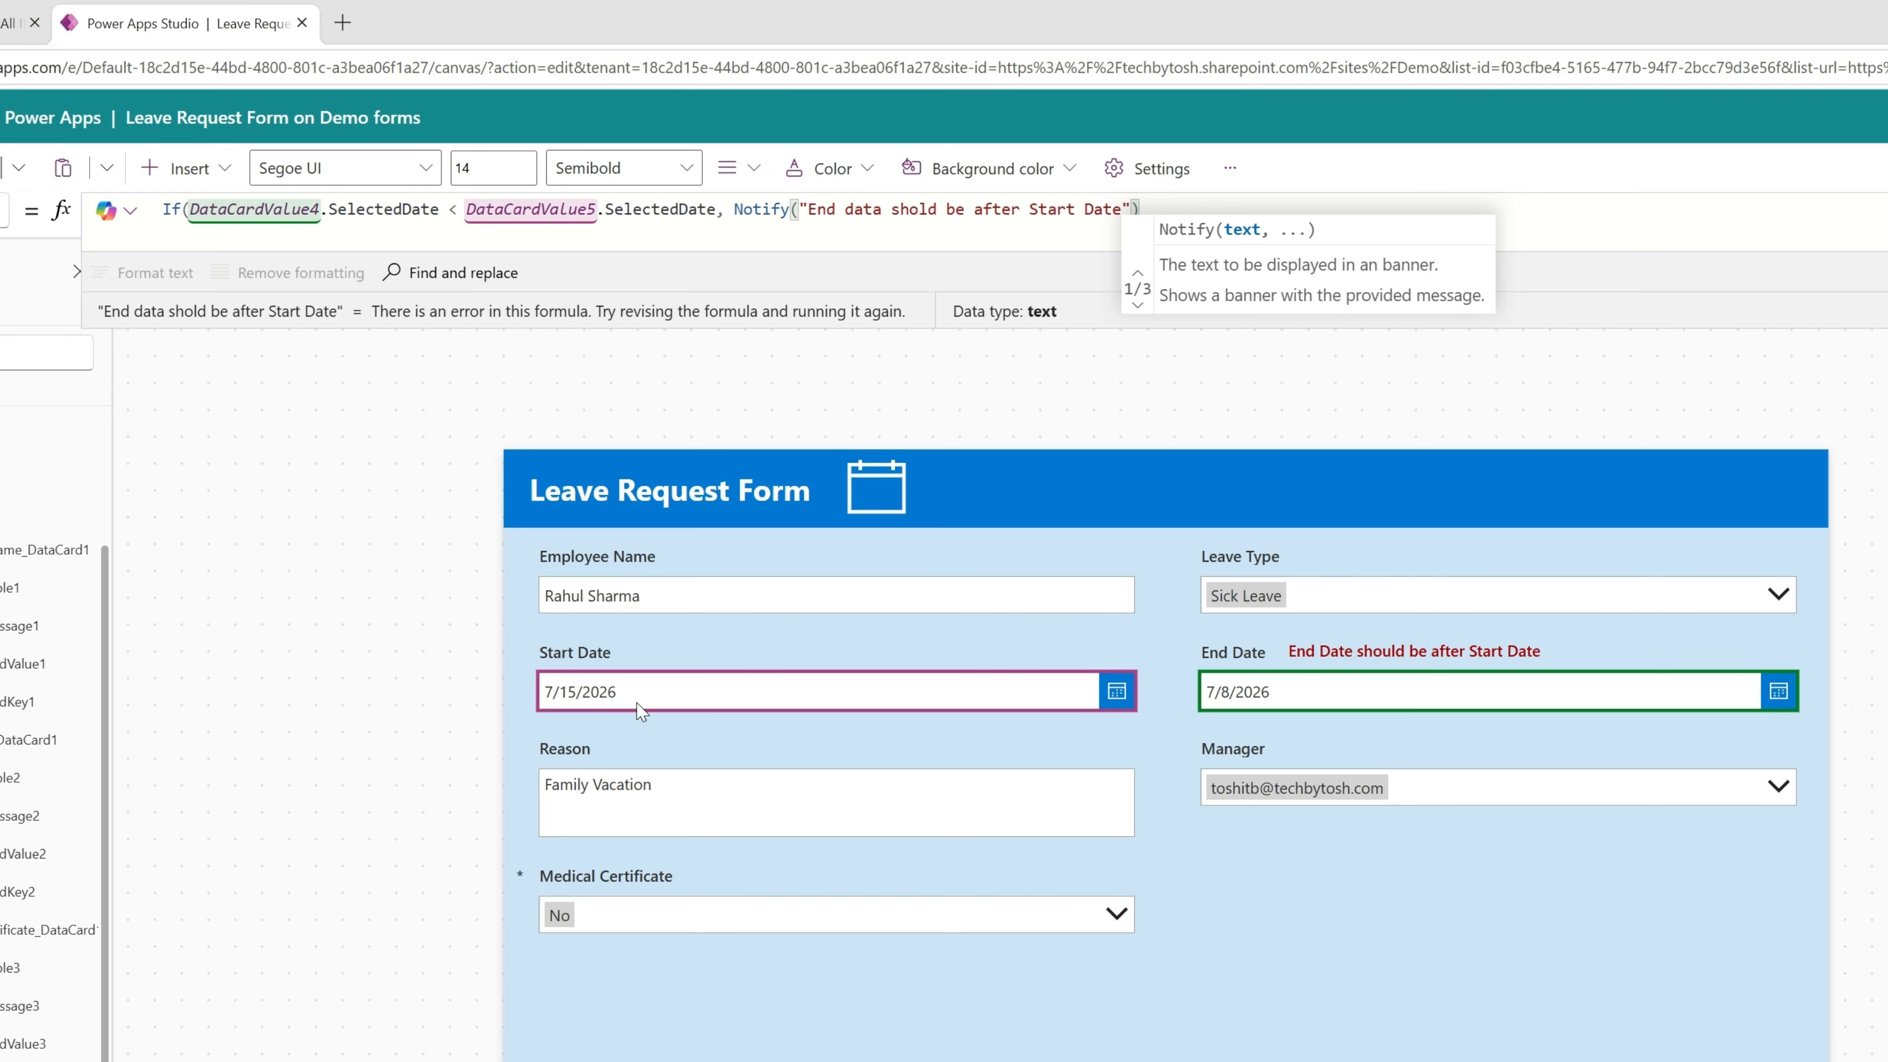
{"action": "key", "text": "Right"}
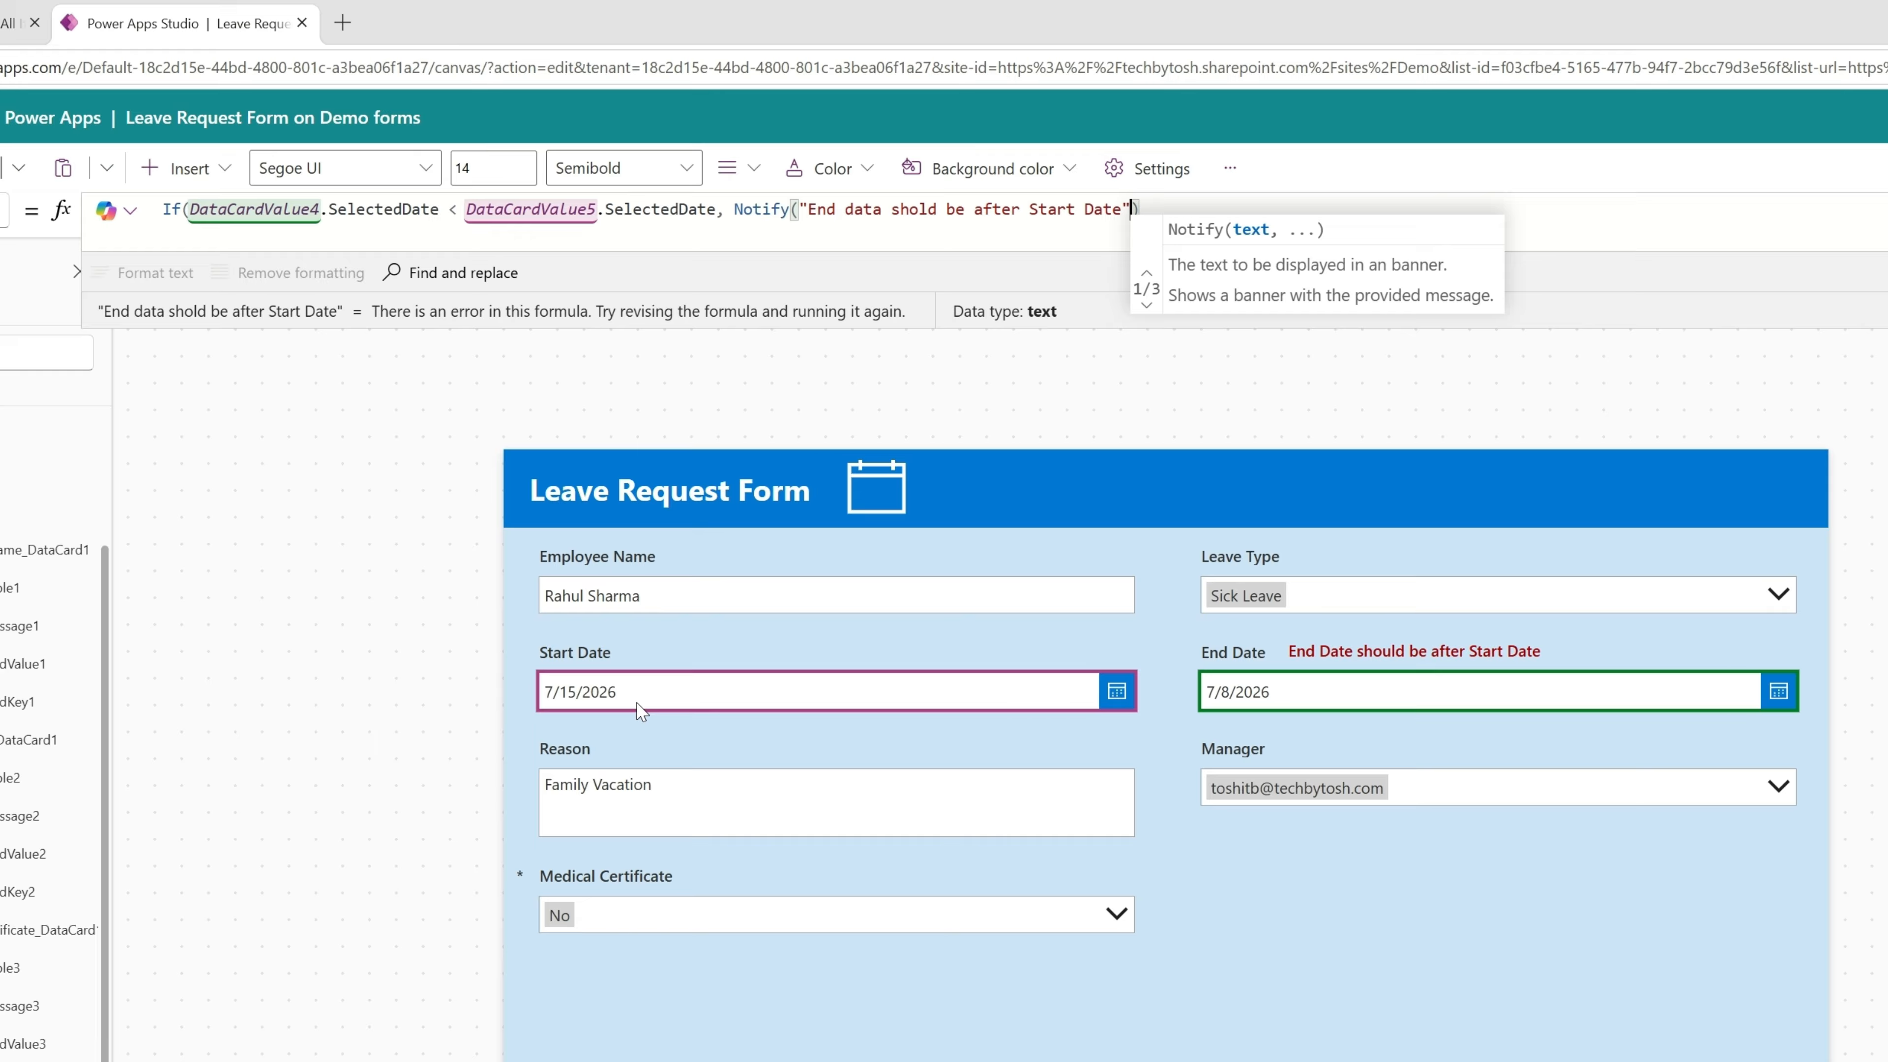
Finish the If with NotificationType.Error and an else branch of SubmitForm(SharePointForm1)
{"action": "type", "text": ","}
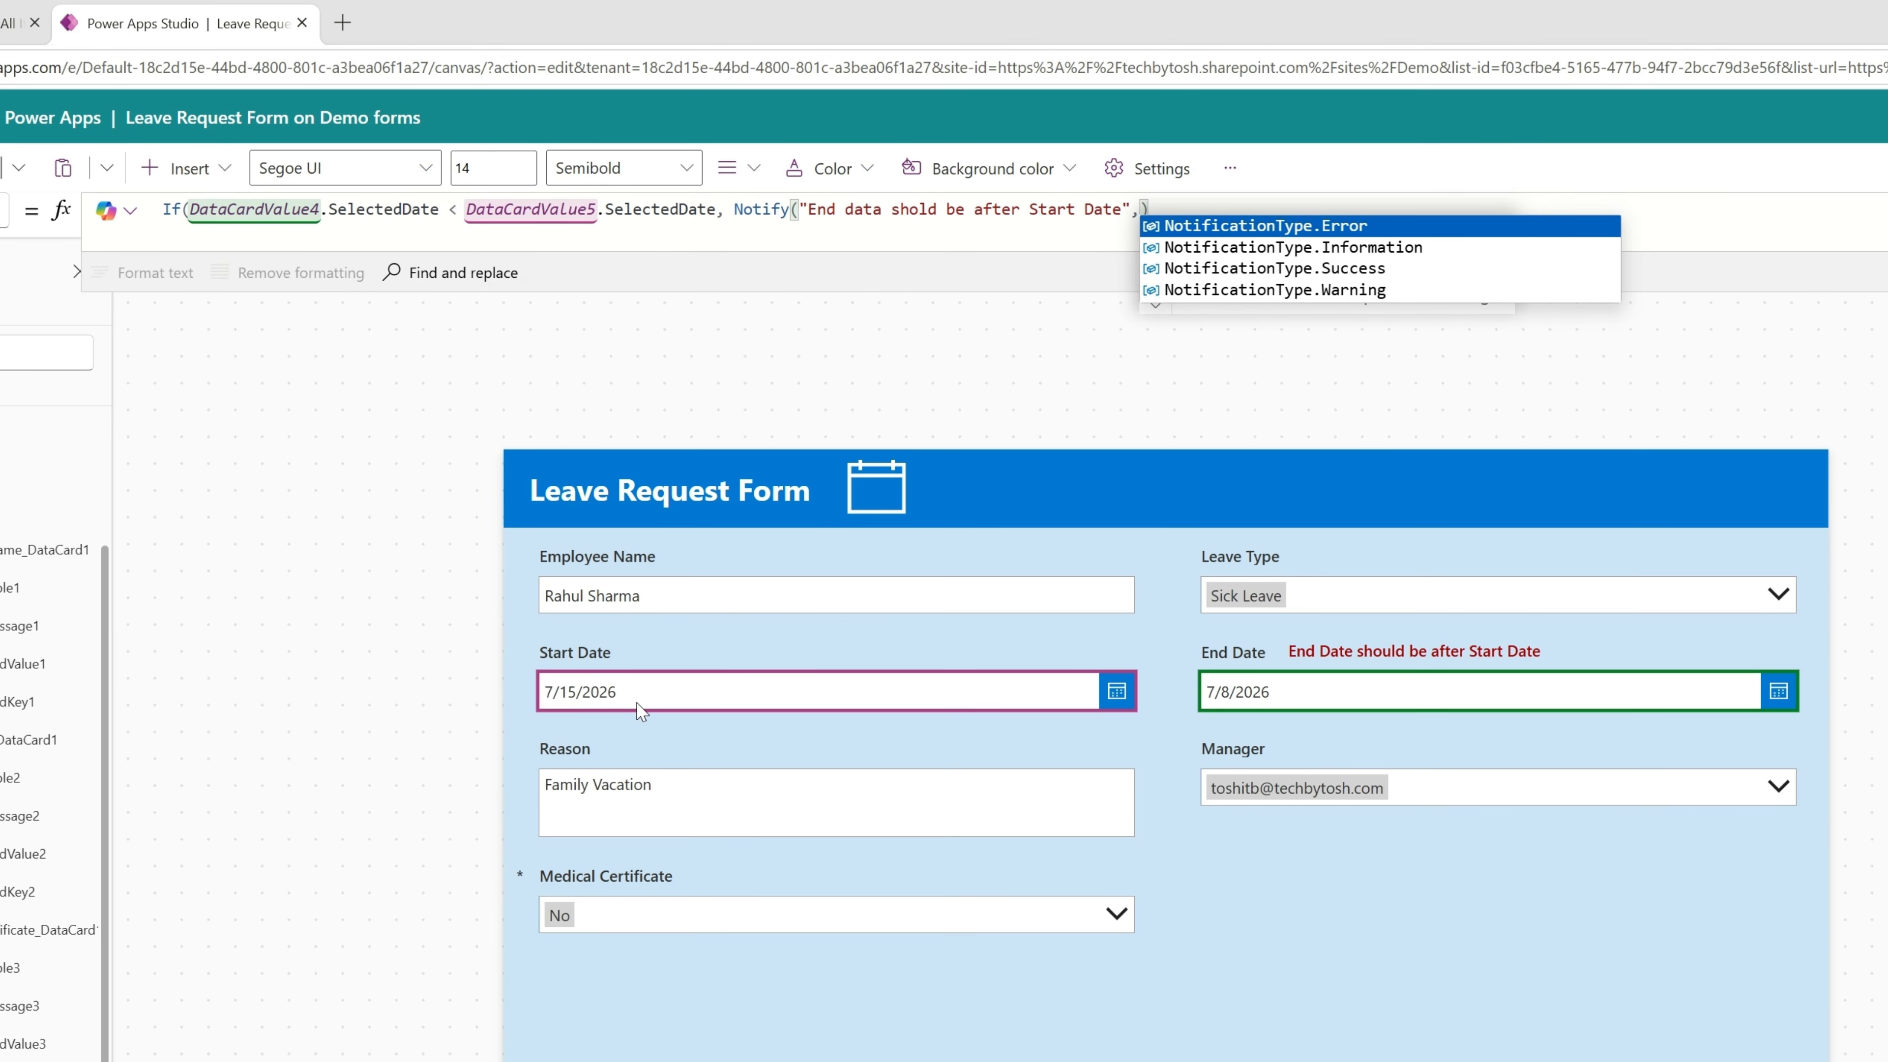
{"action": "key", "text": "Tab"}
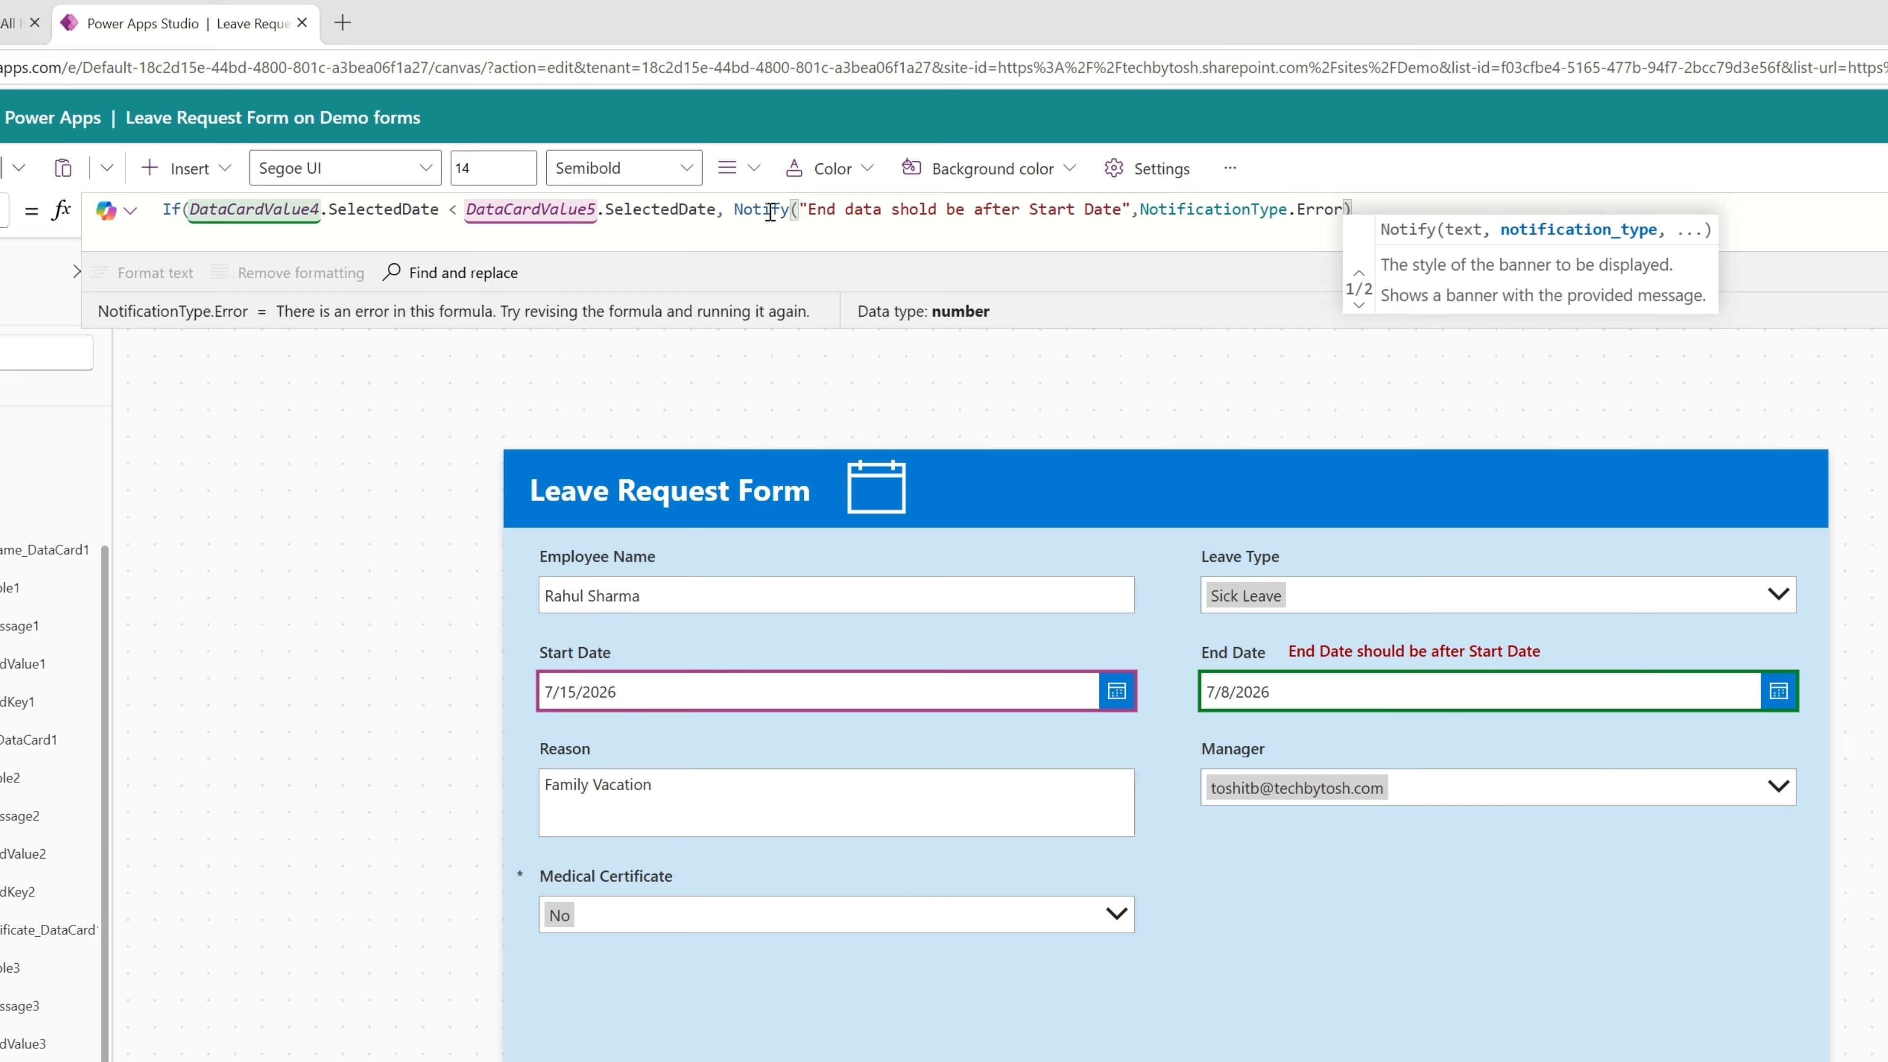
{"action": "left_click", "coordinate": [1392, 208]}
{"action": "type", "text": ","}
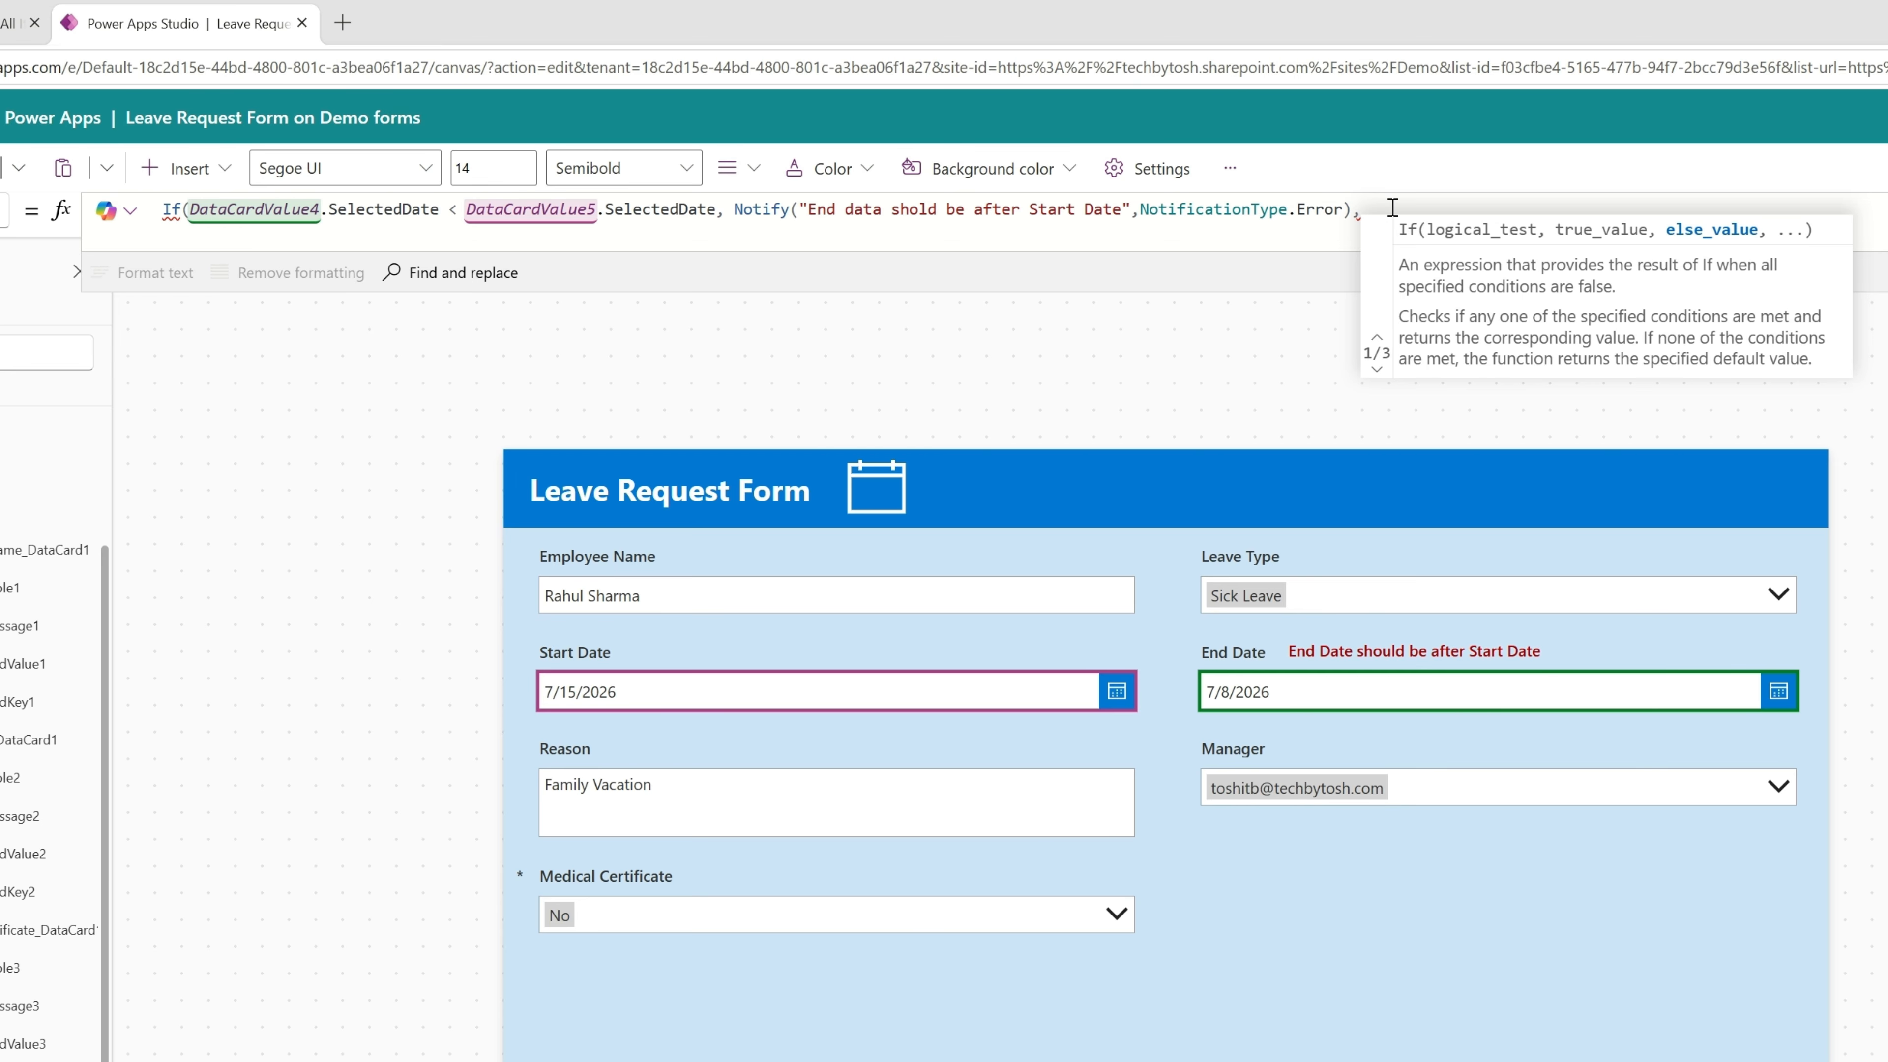
{"action": "type", "text": "Submit"}
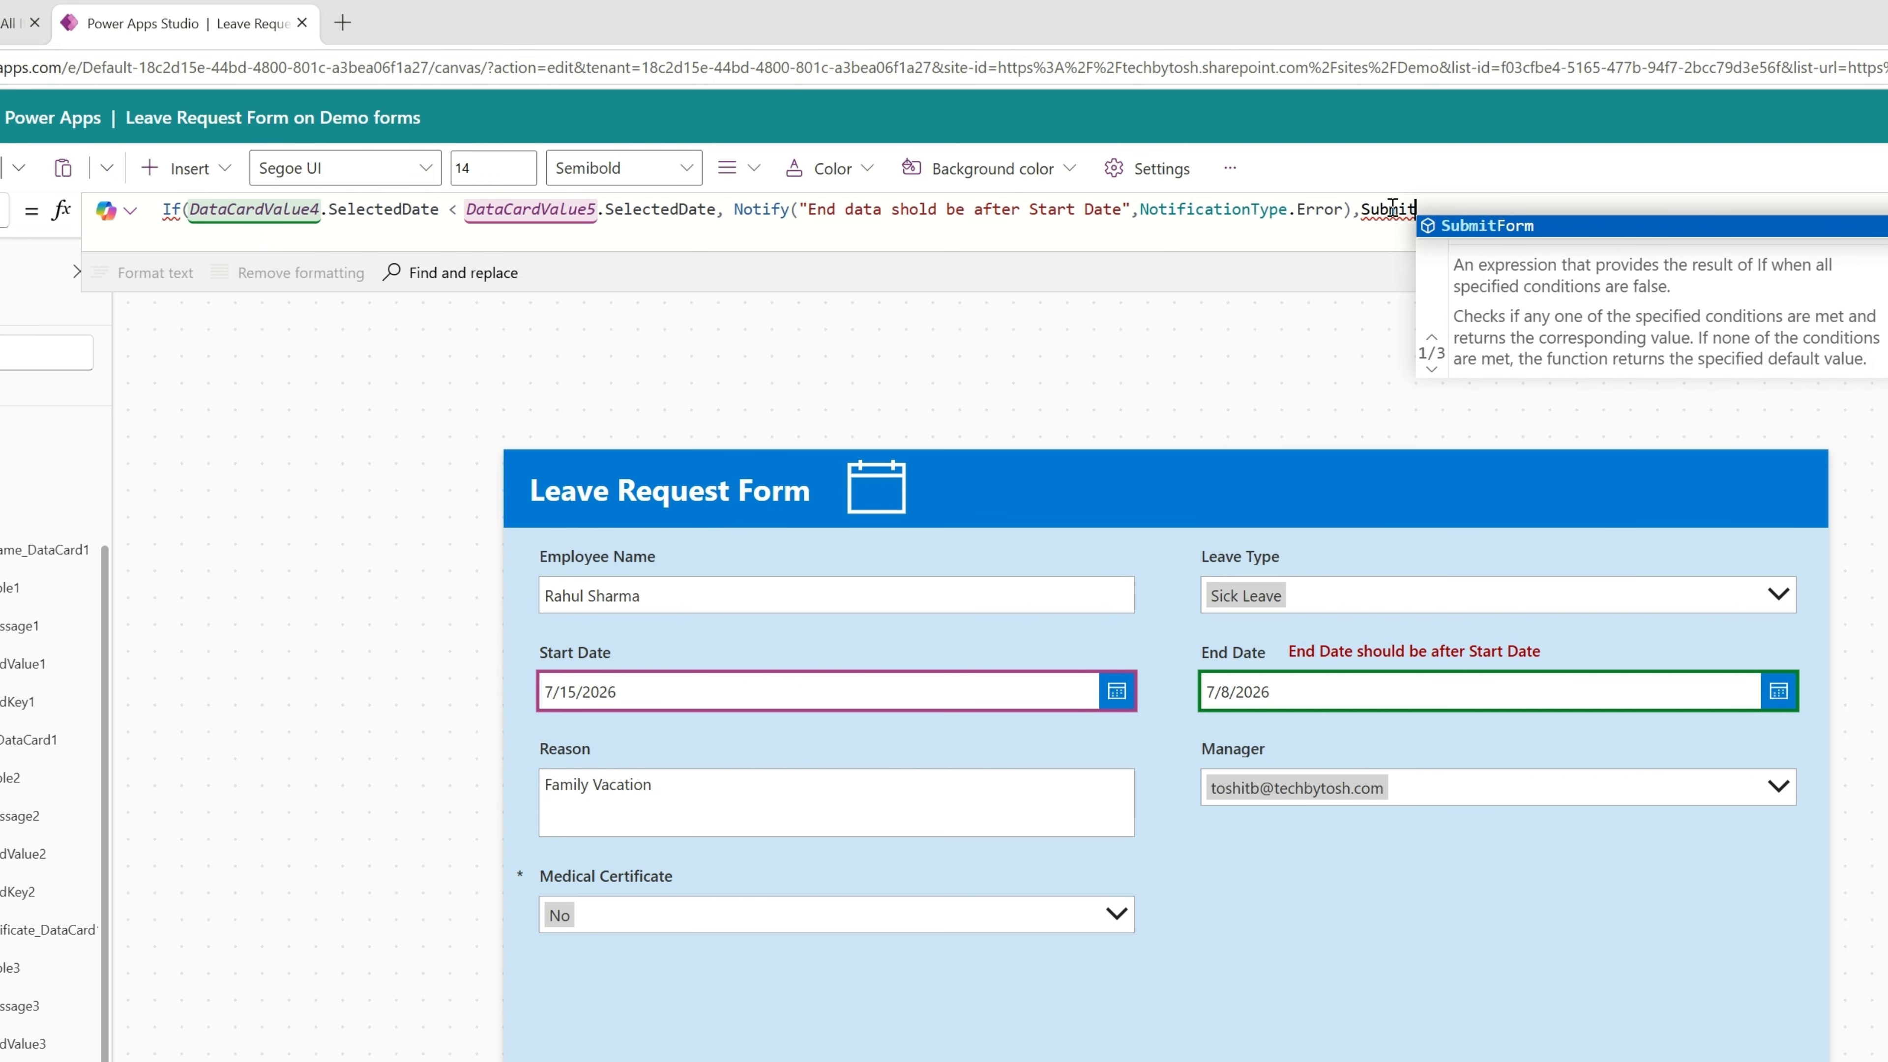
{"action": "key", "text": "Tab"}
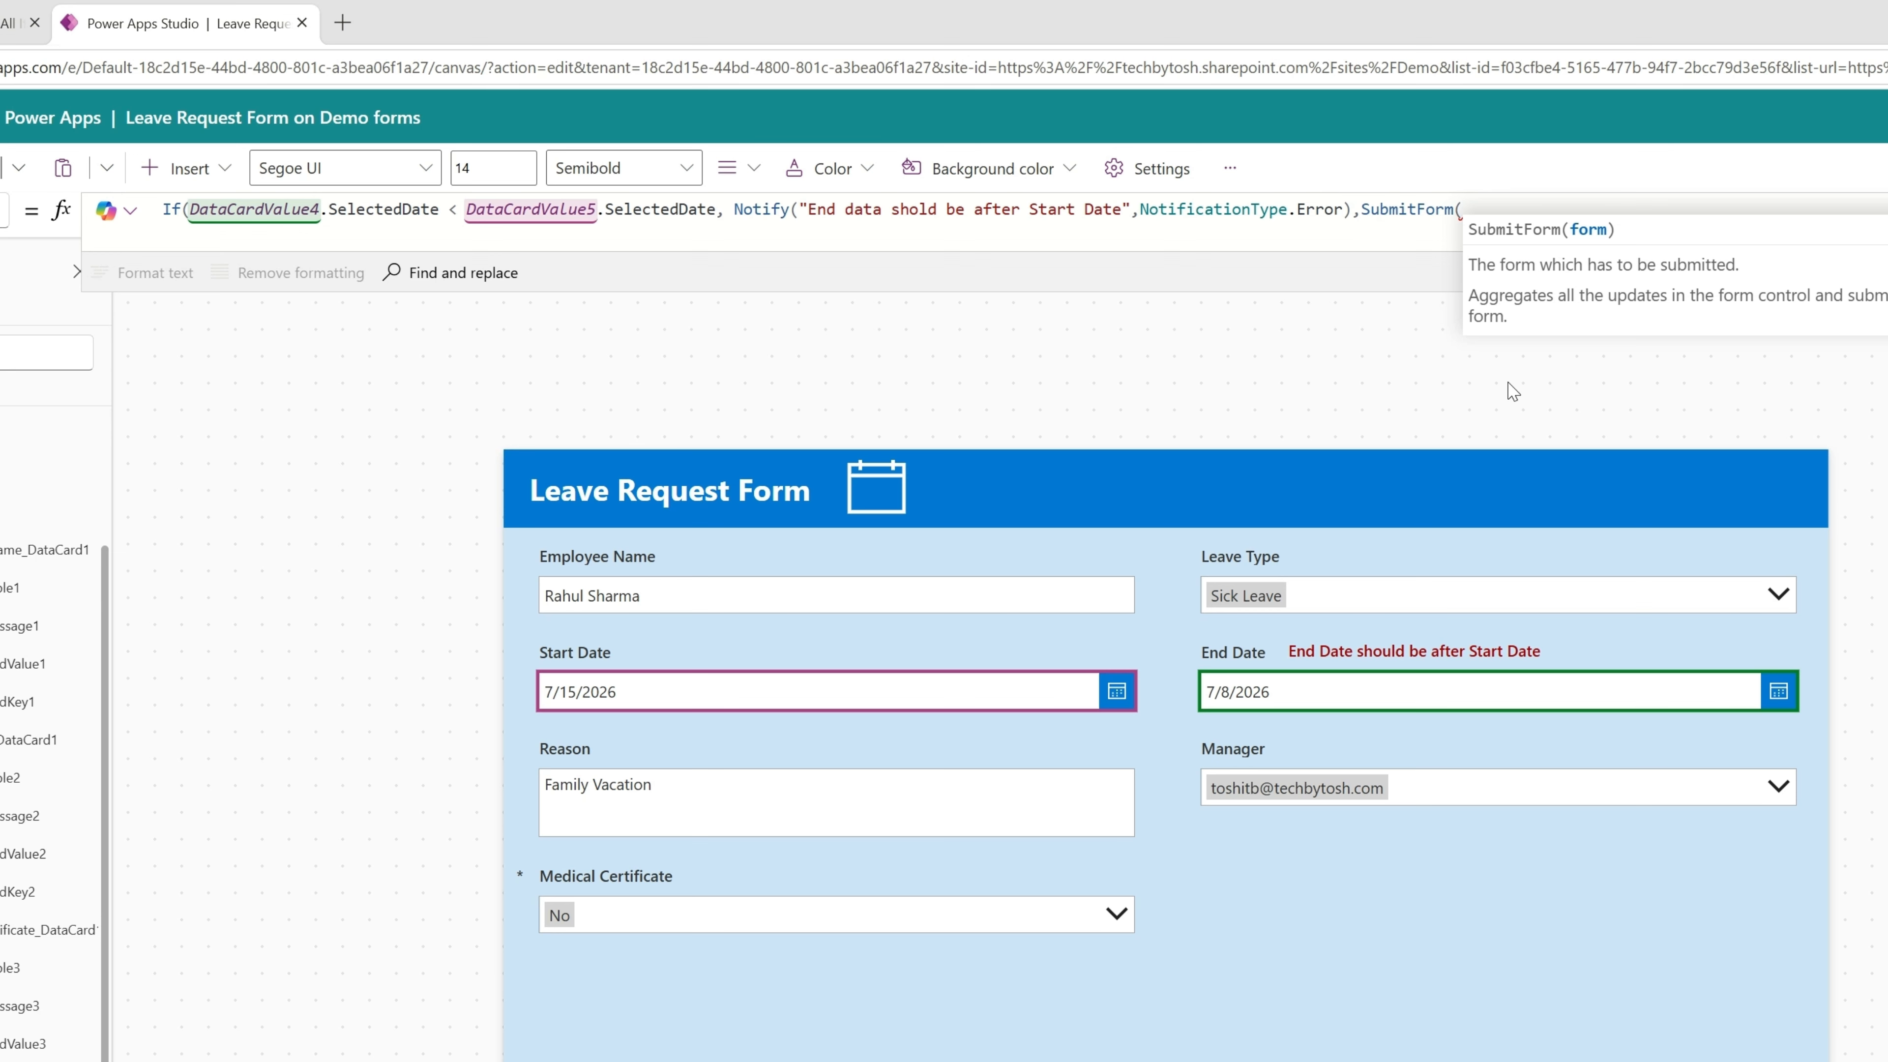
{"action": "type", "text": "SharePointForm1"}
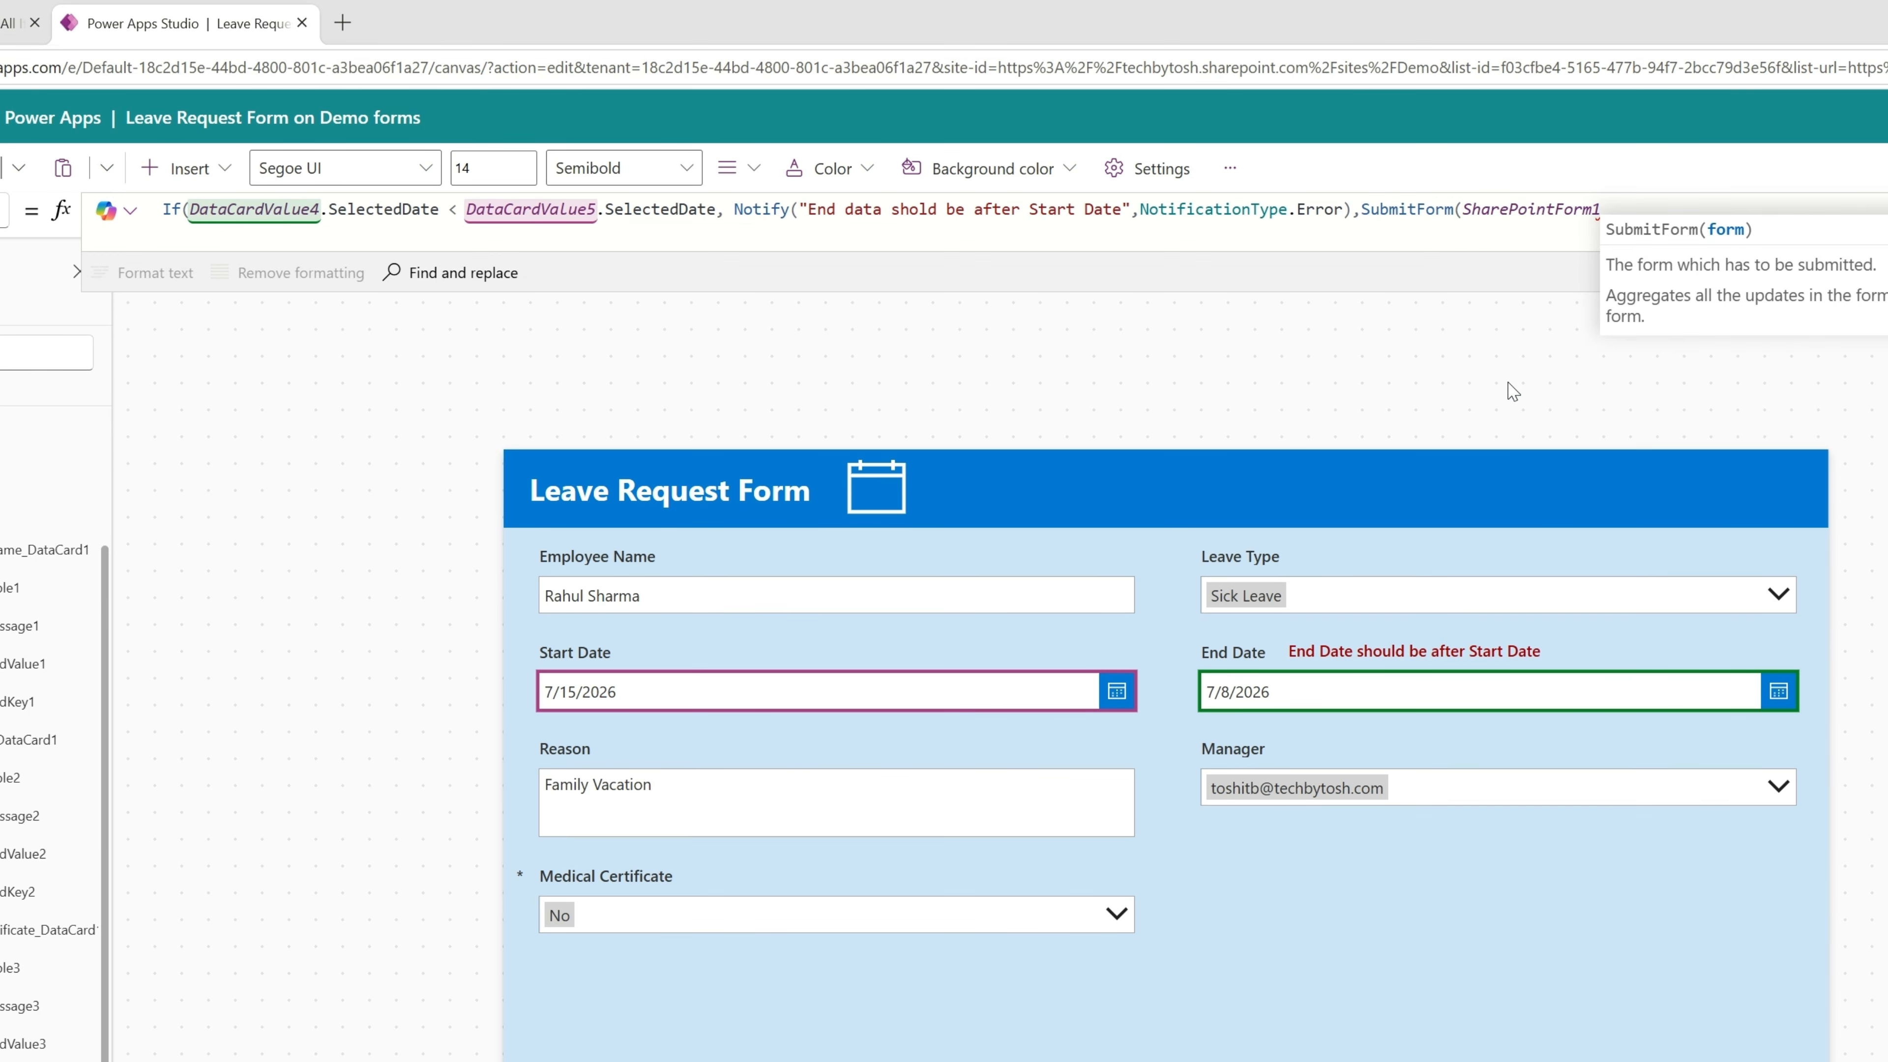
{"action": "type", "text": ")"}
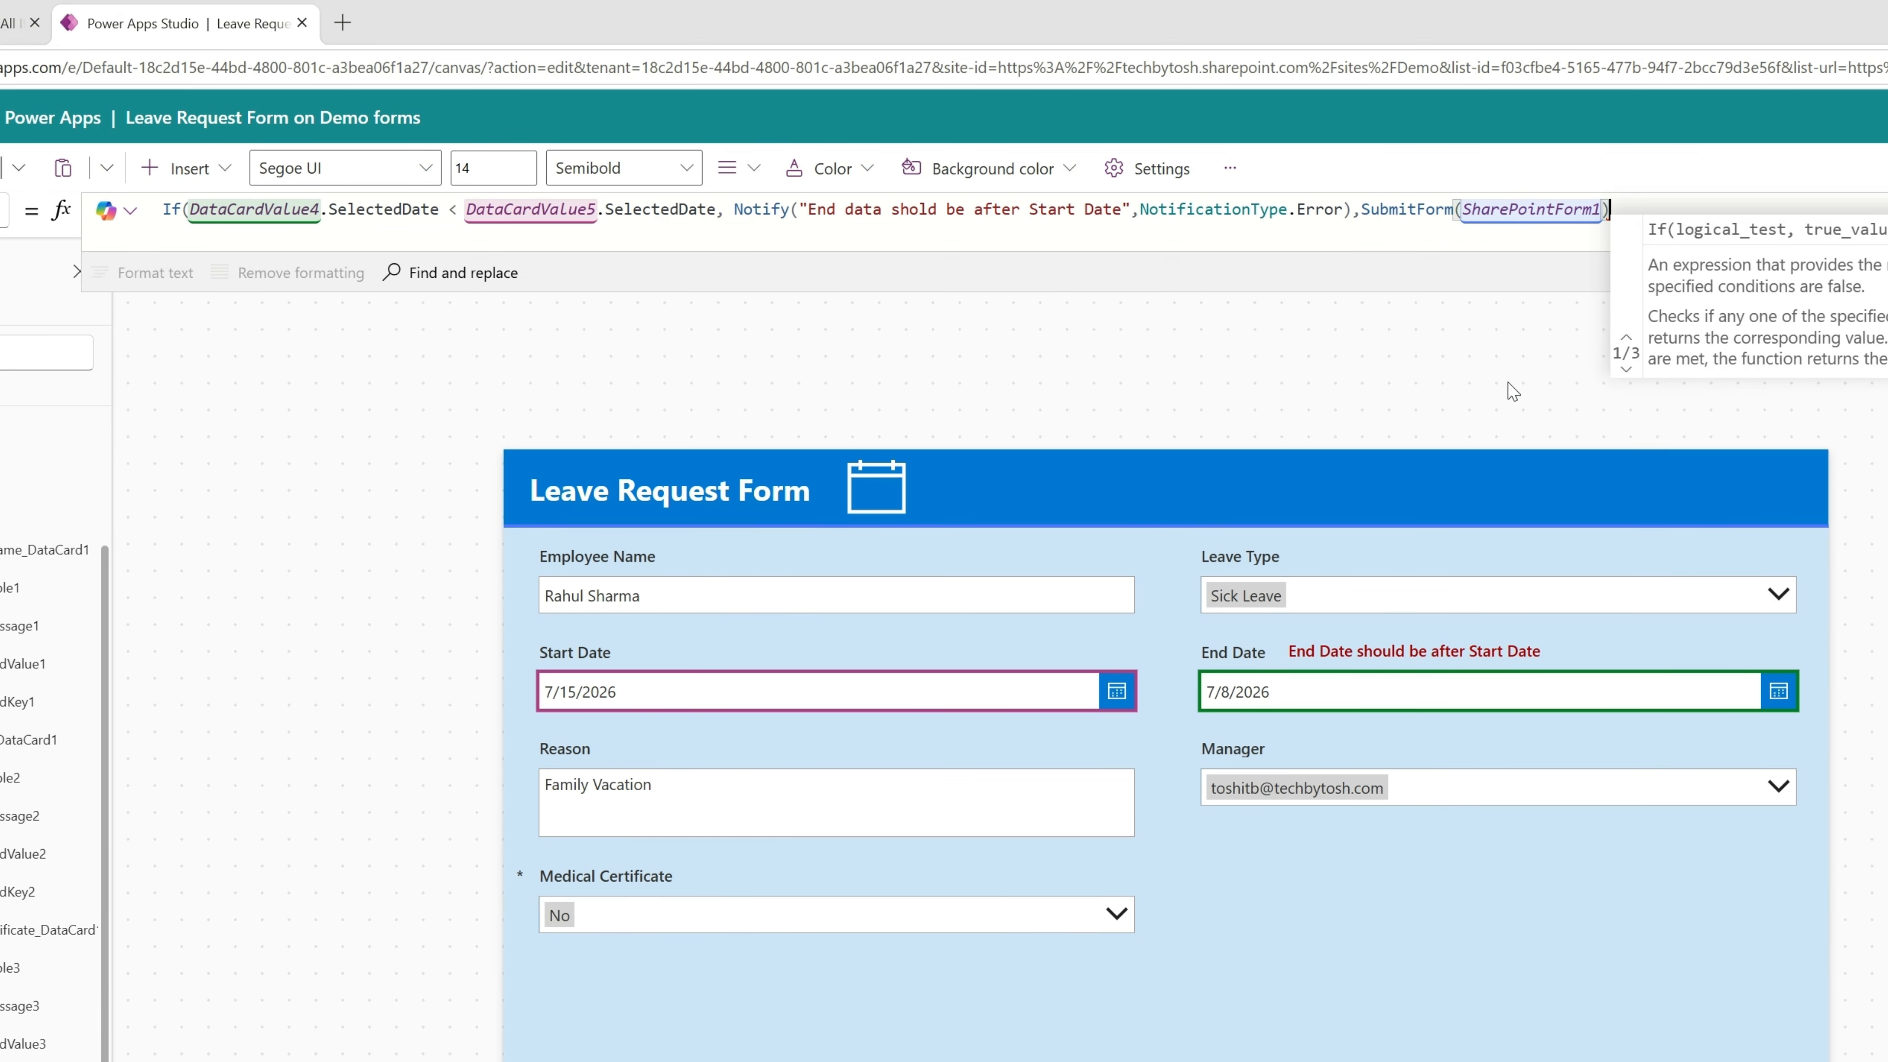
{"action": "type", "text": ")"}
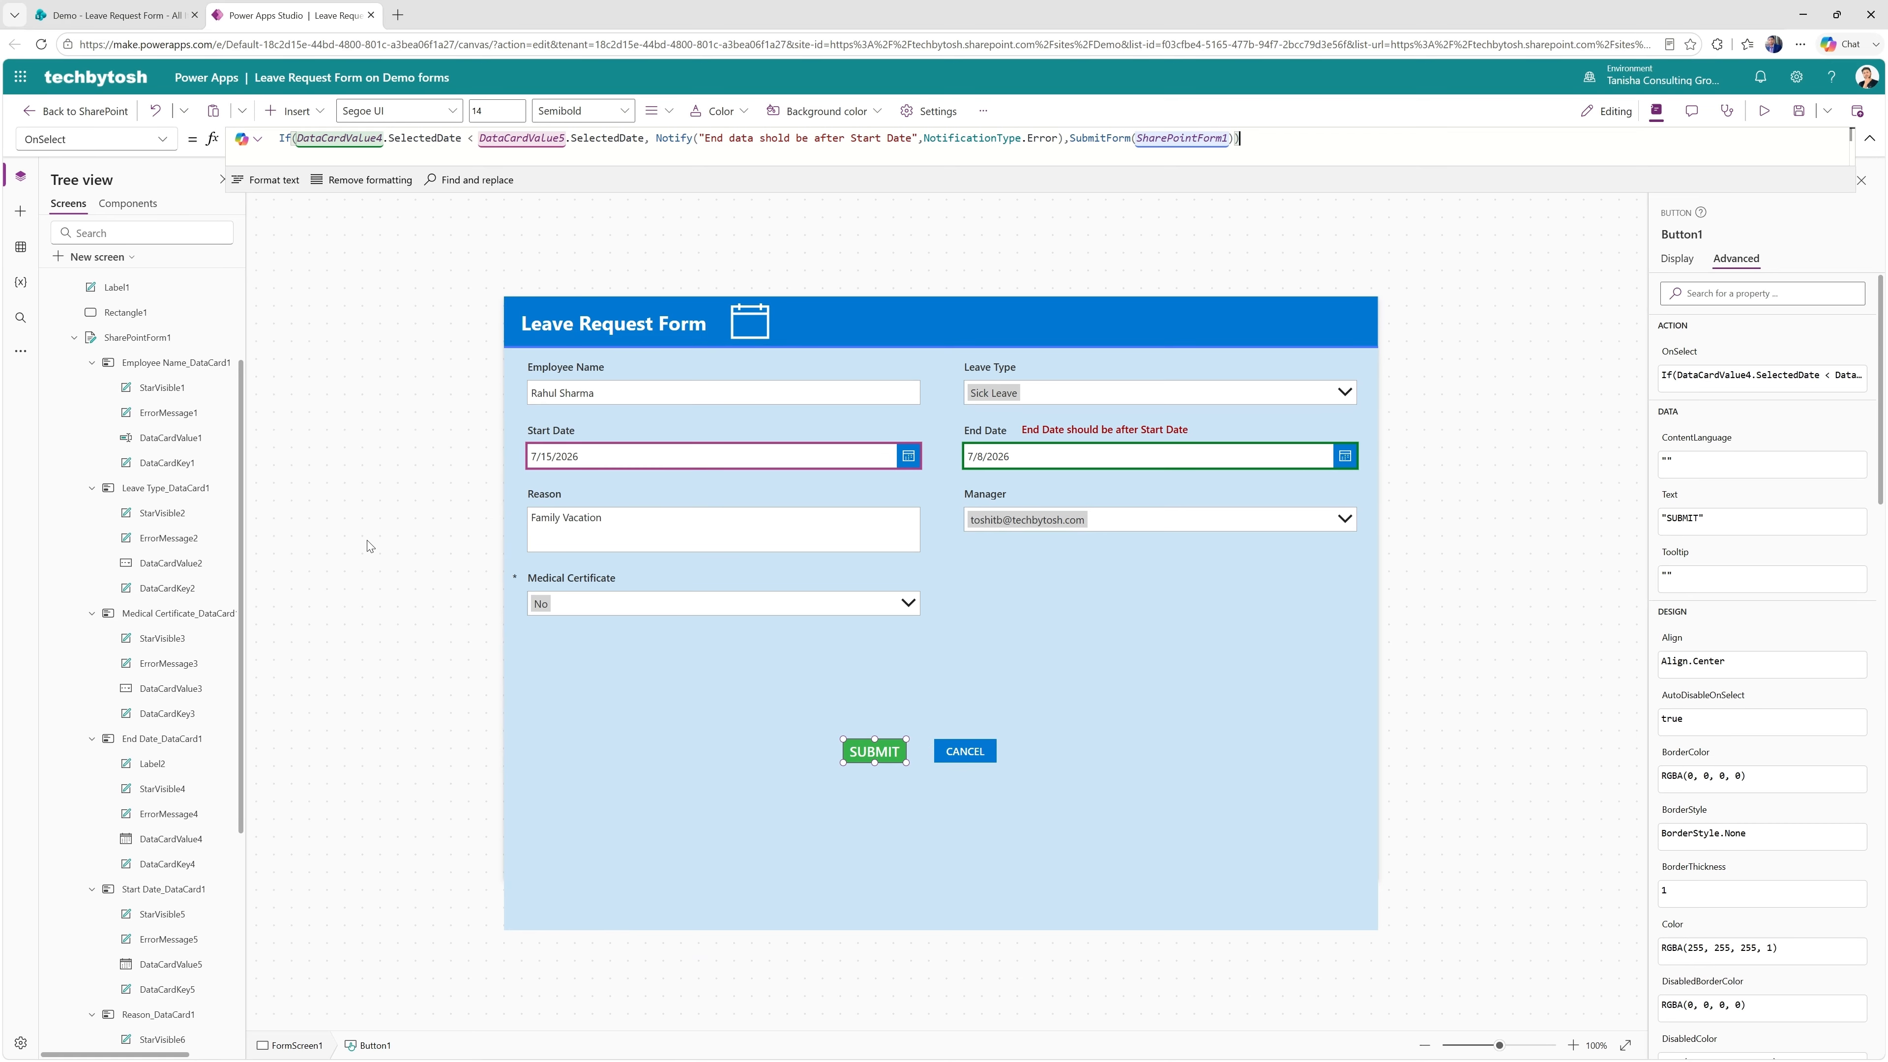
{"action": "left_click", "coordinate": [295, 827]}
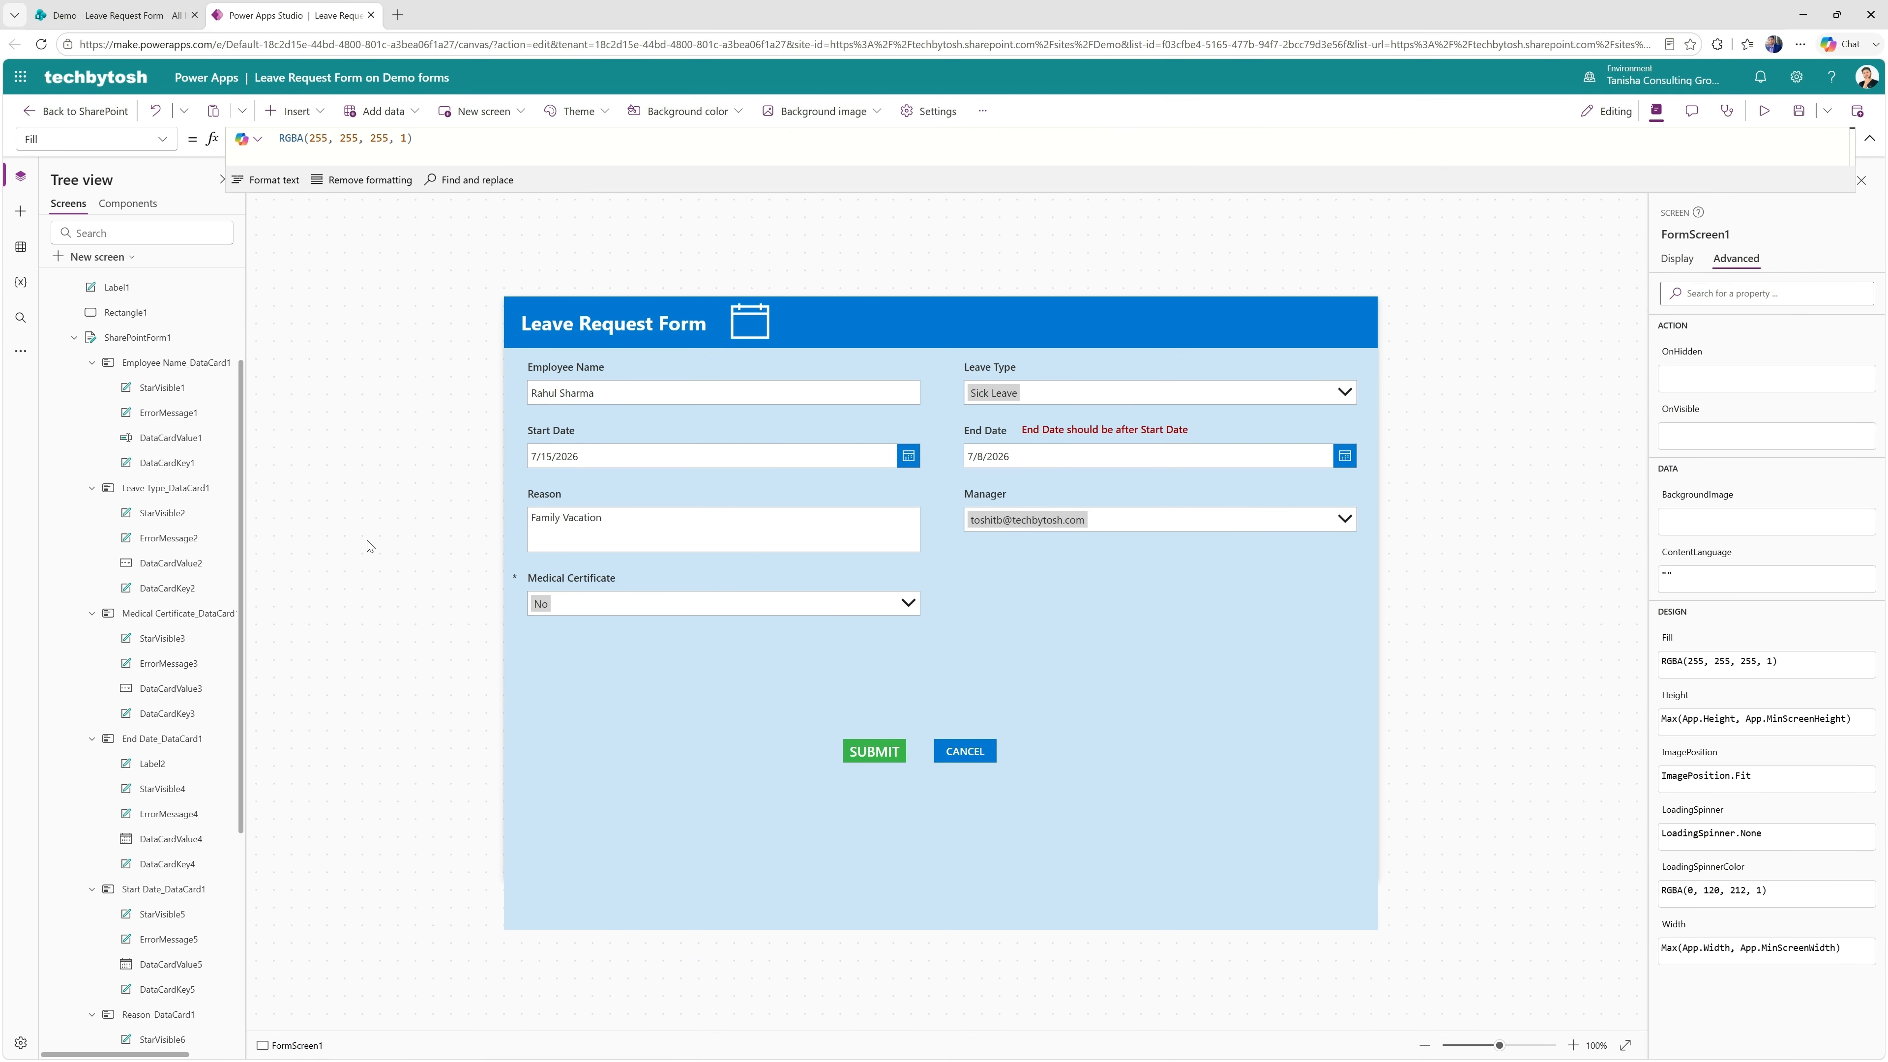
Preview the form and try End Dates of July 7 and July 30
{"action": "left_click", "coordinate": [1763, 111]}
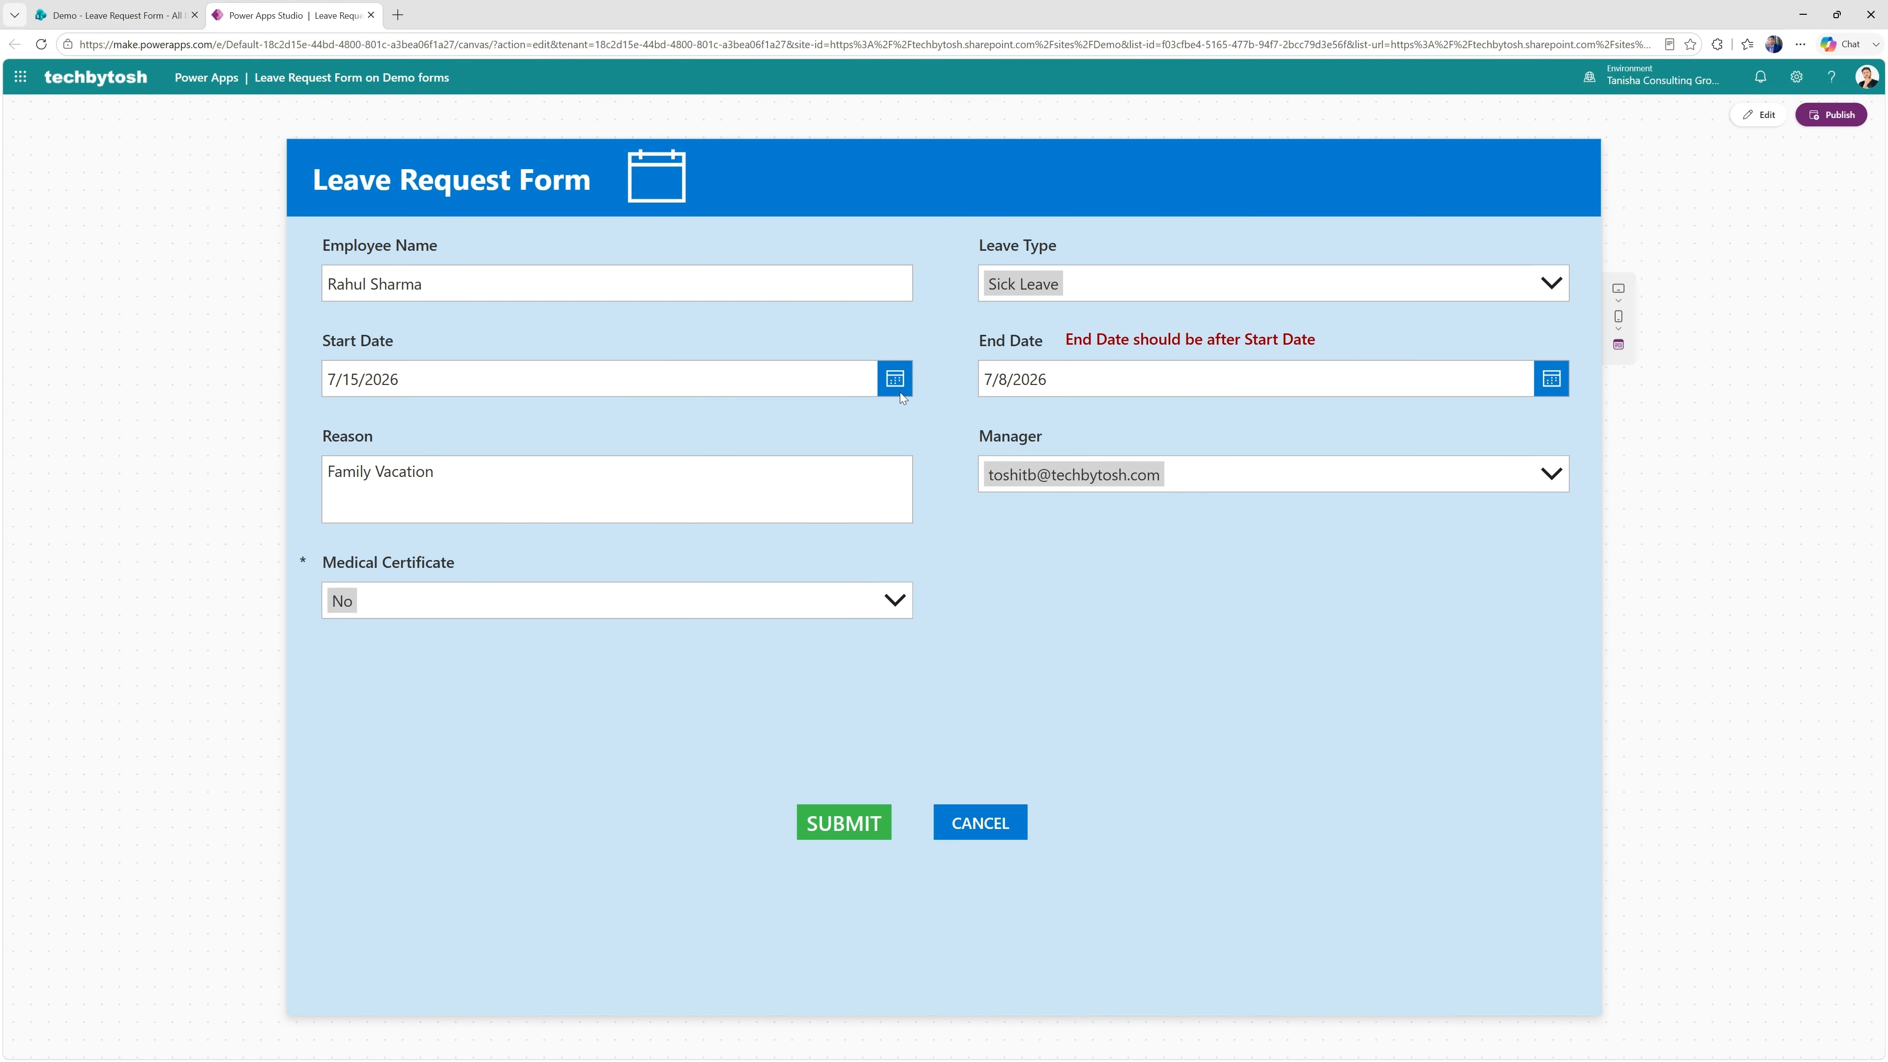
{"action": "left_click", "coordinate": [1551, 381]}
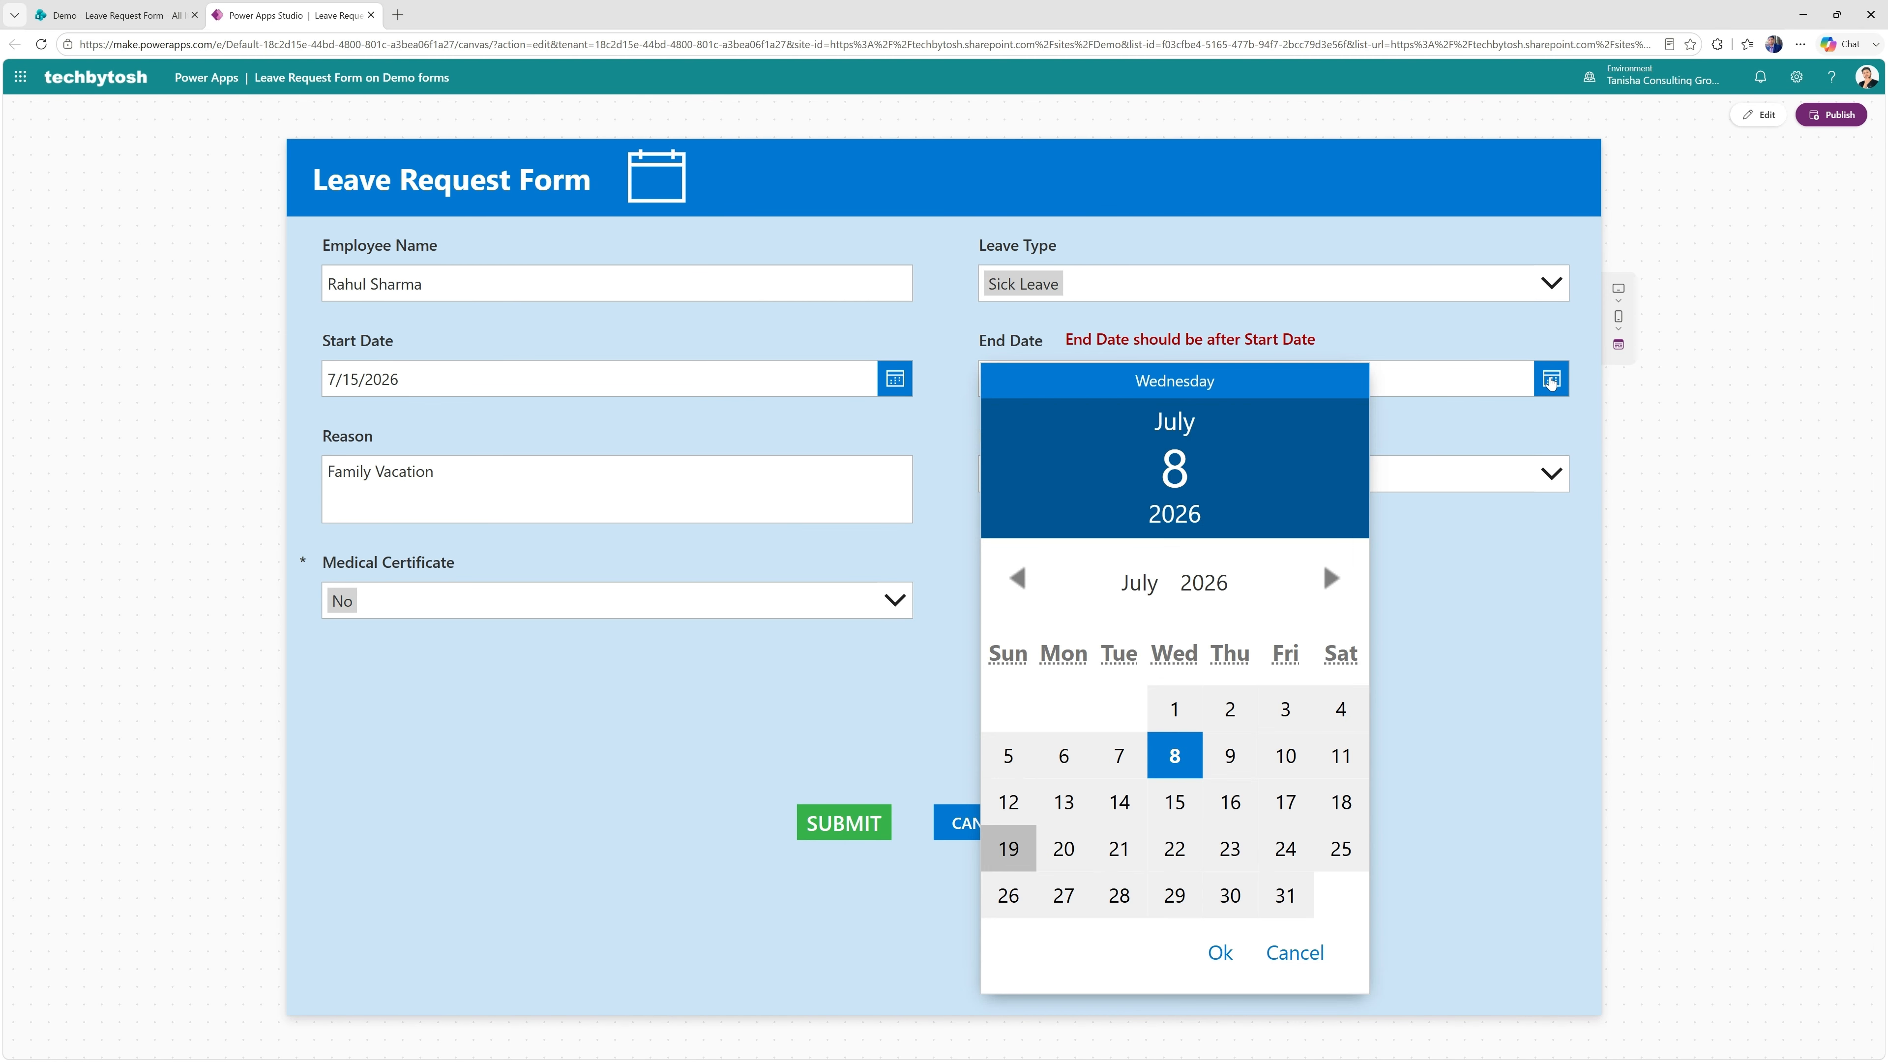
{"action": "left_click", "coordinate": [1120, 756]}
{"action": "left_click", "coordinate": [1220, 953]}
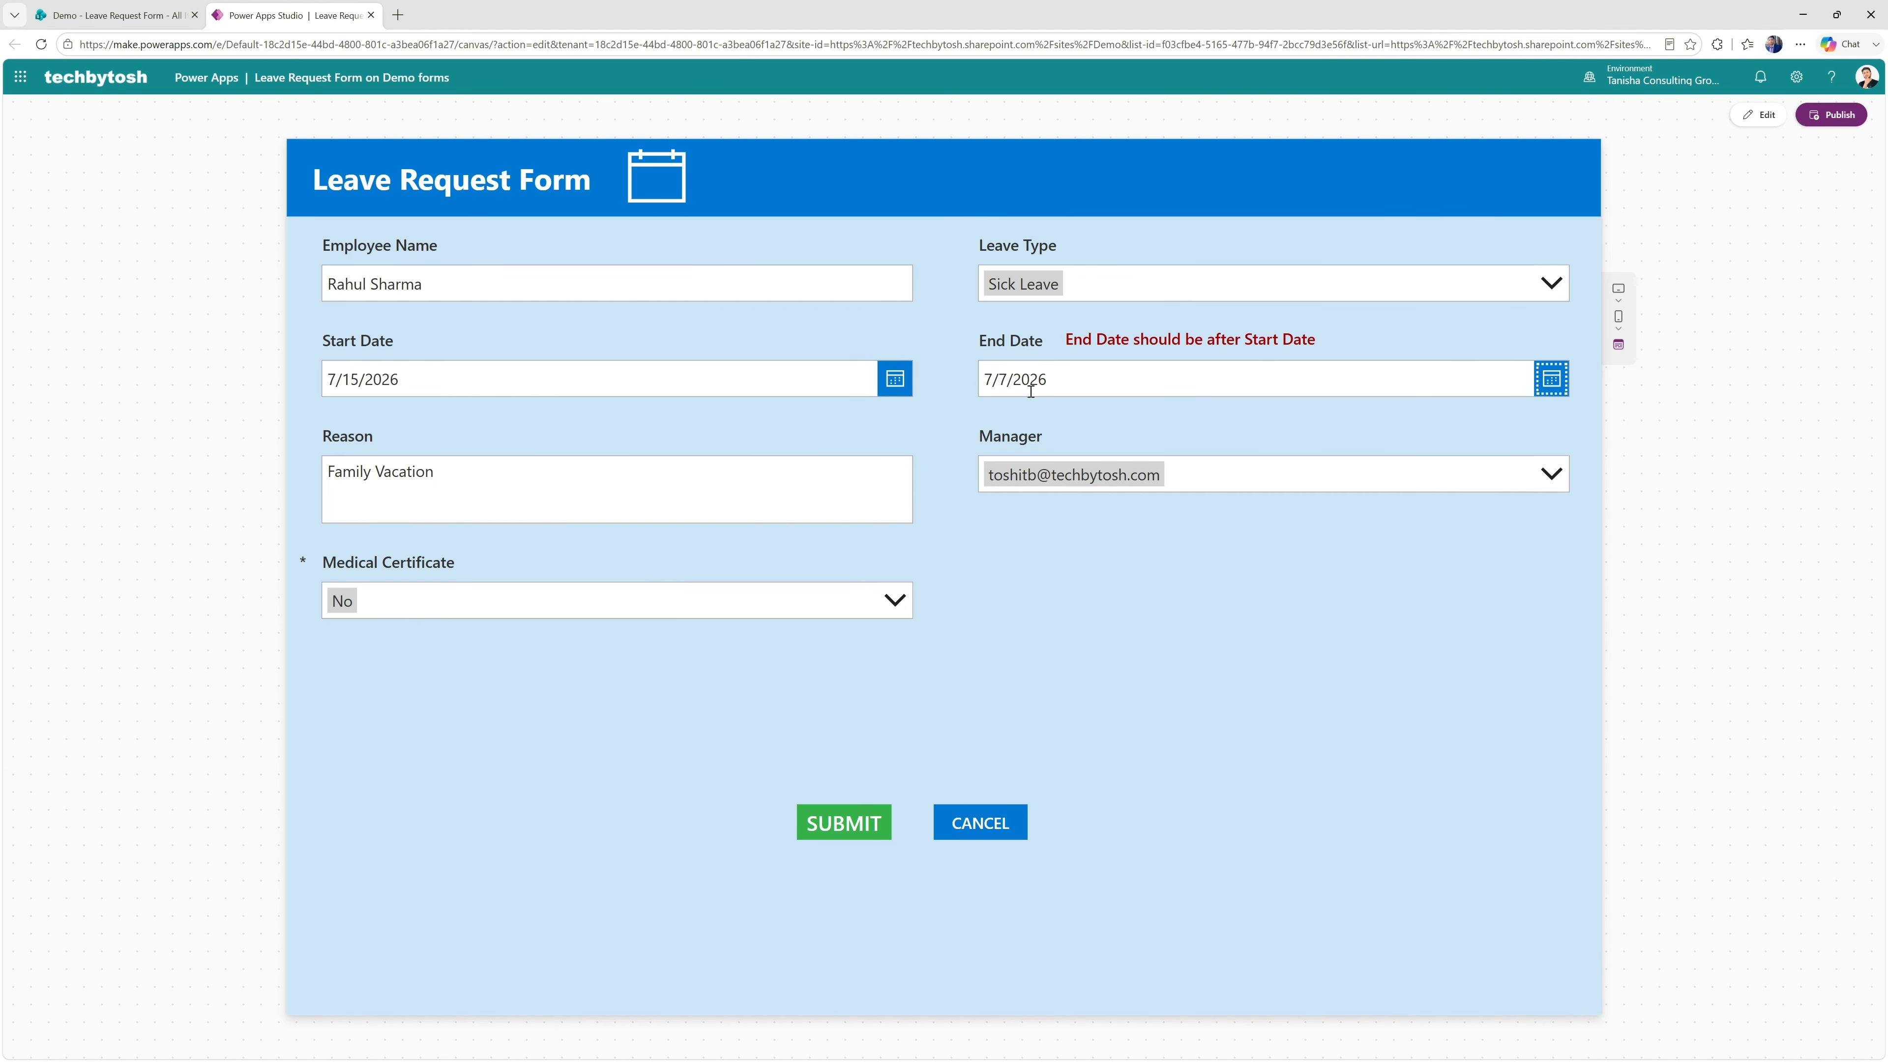
{"action": "left_click", "coordinate": [1547, 379]}
{"action": "left_click", "coordinate": [1230, 896]}
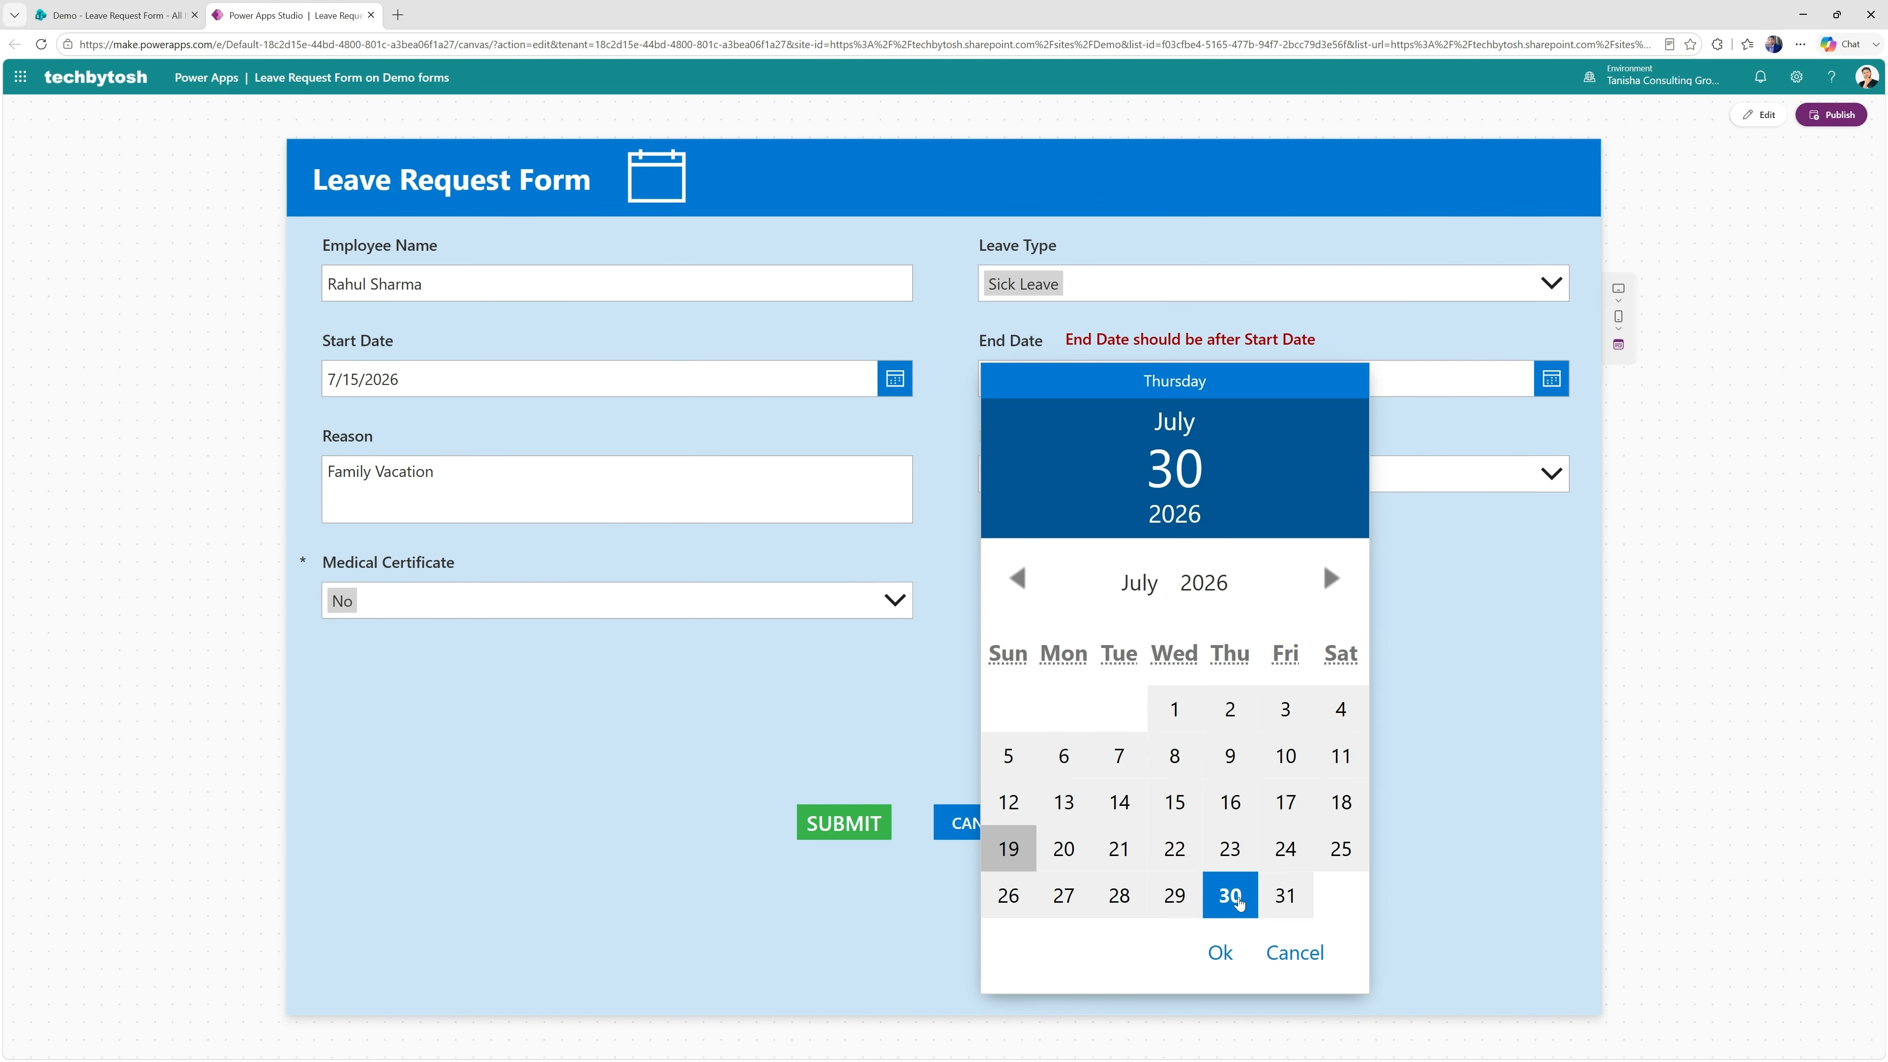
{"action": "left_click", "coordinate": [1219, 952]}
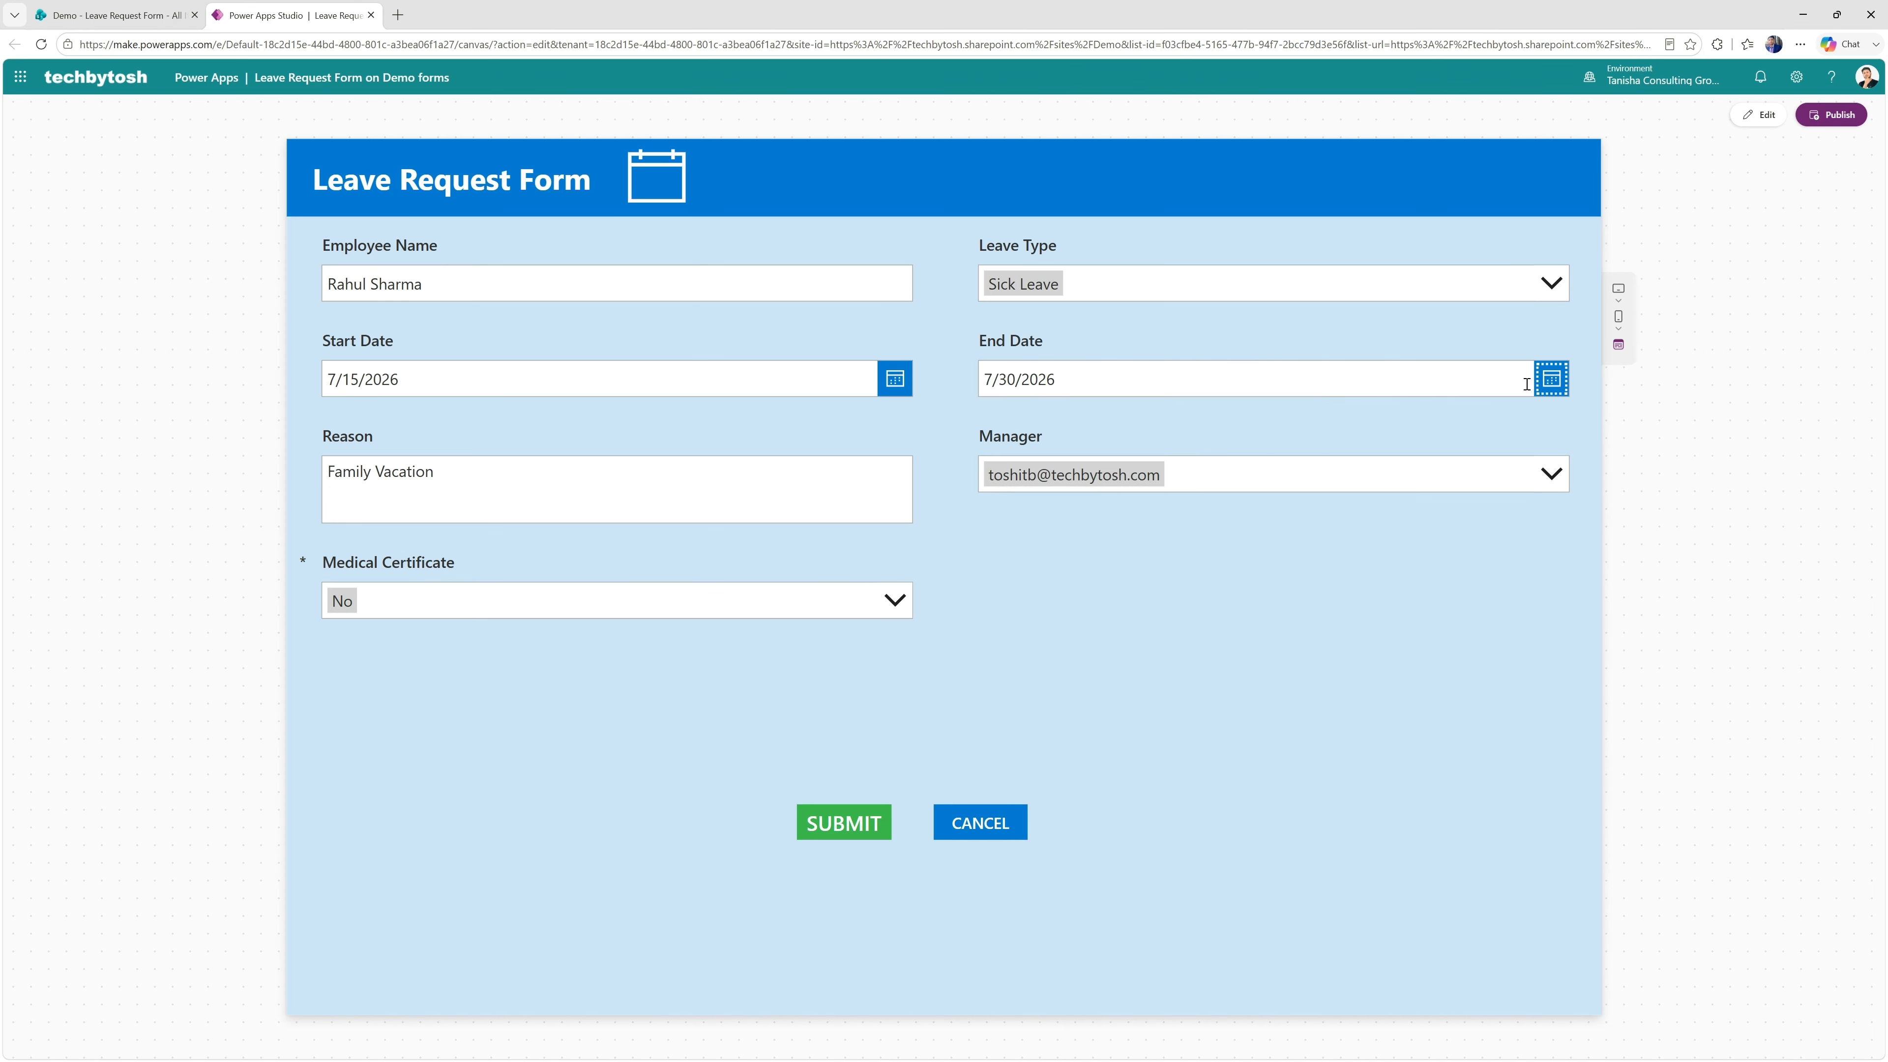
Set End Date to July 7, submit to trigger the error, and exit preview
{"action": "left_click", "coordinate": [1511, 392]}
{"action": "left_click", "coordinate": [1125, 761]}
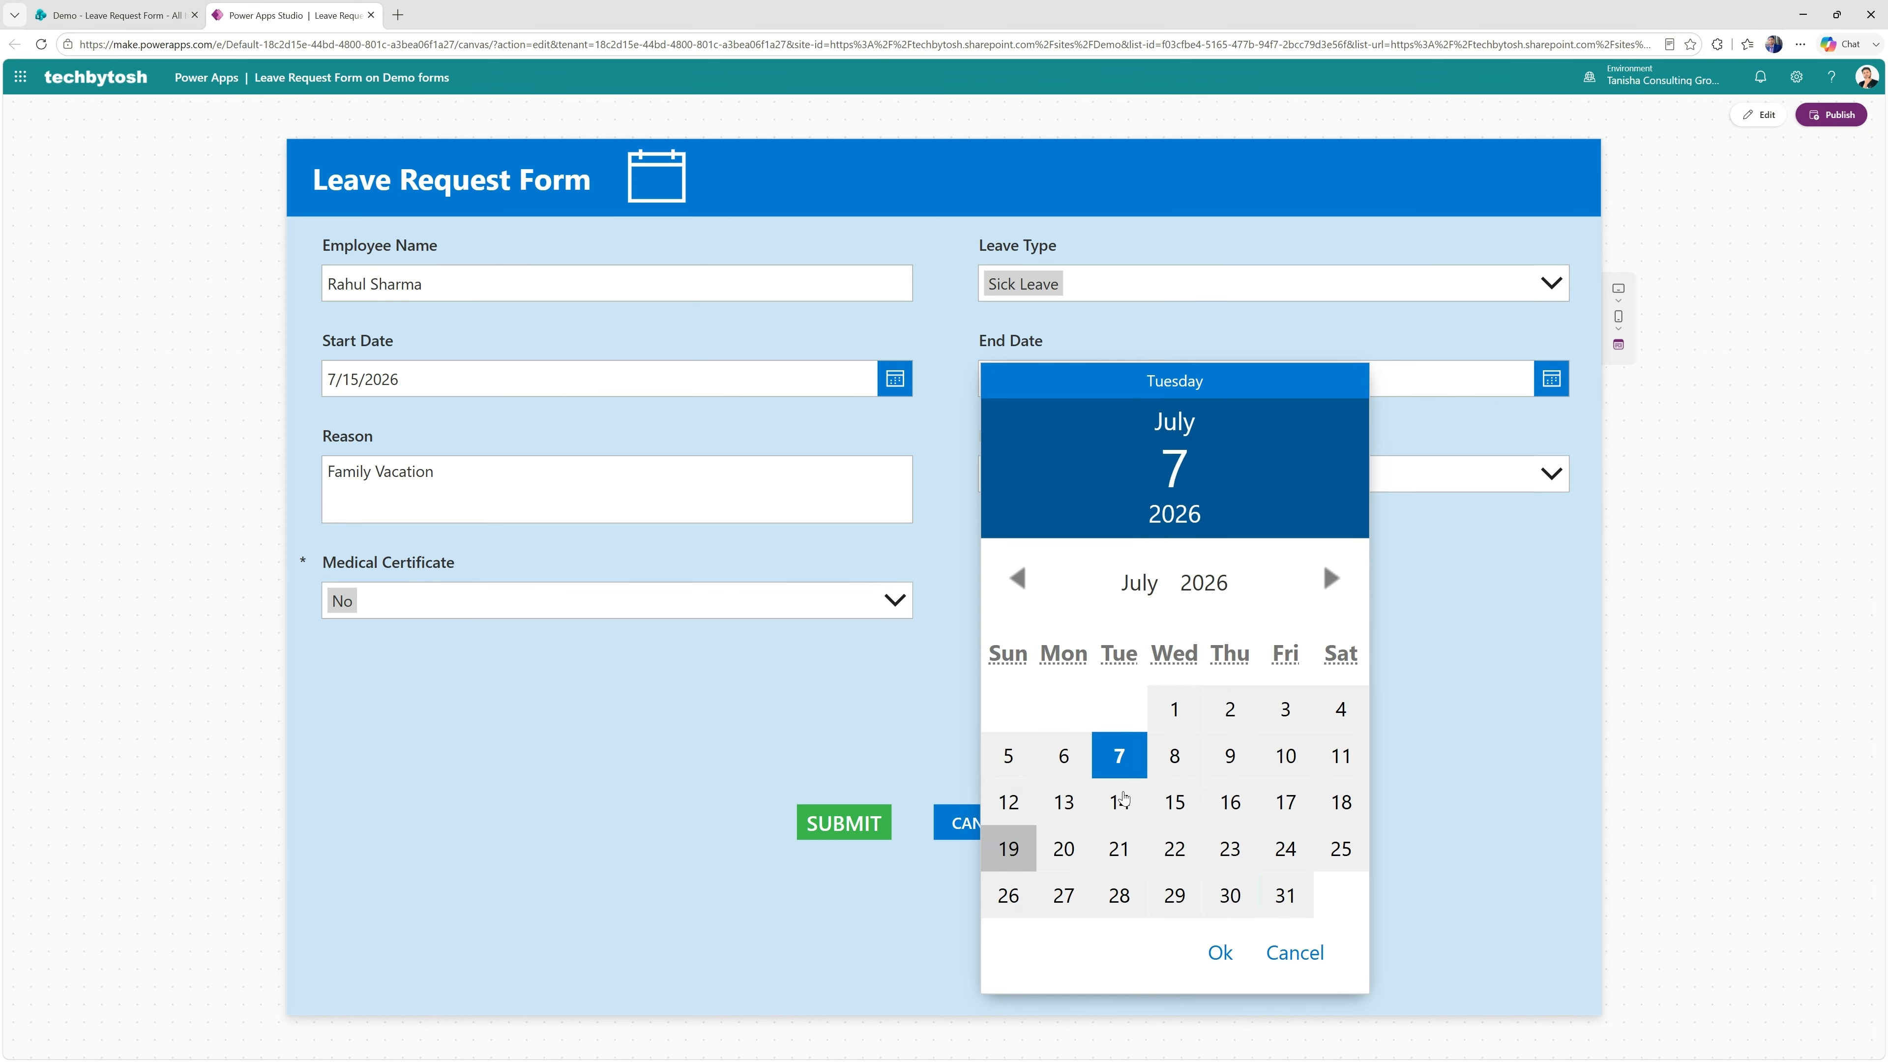
{"action": "left_click", "coordinate": [1220, 953]}
{"action": "left_click_drag", "start_coordinate": [1064, 339], "coordinate": [1319, 341]}
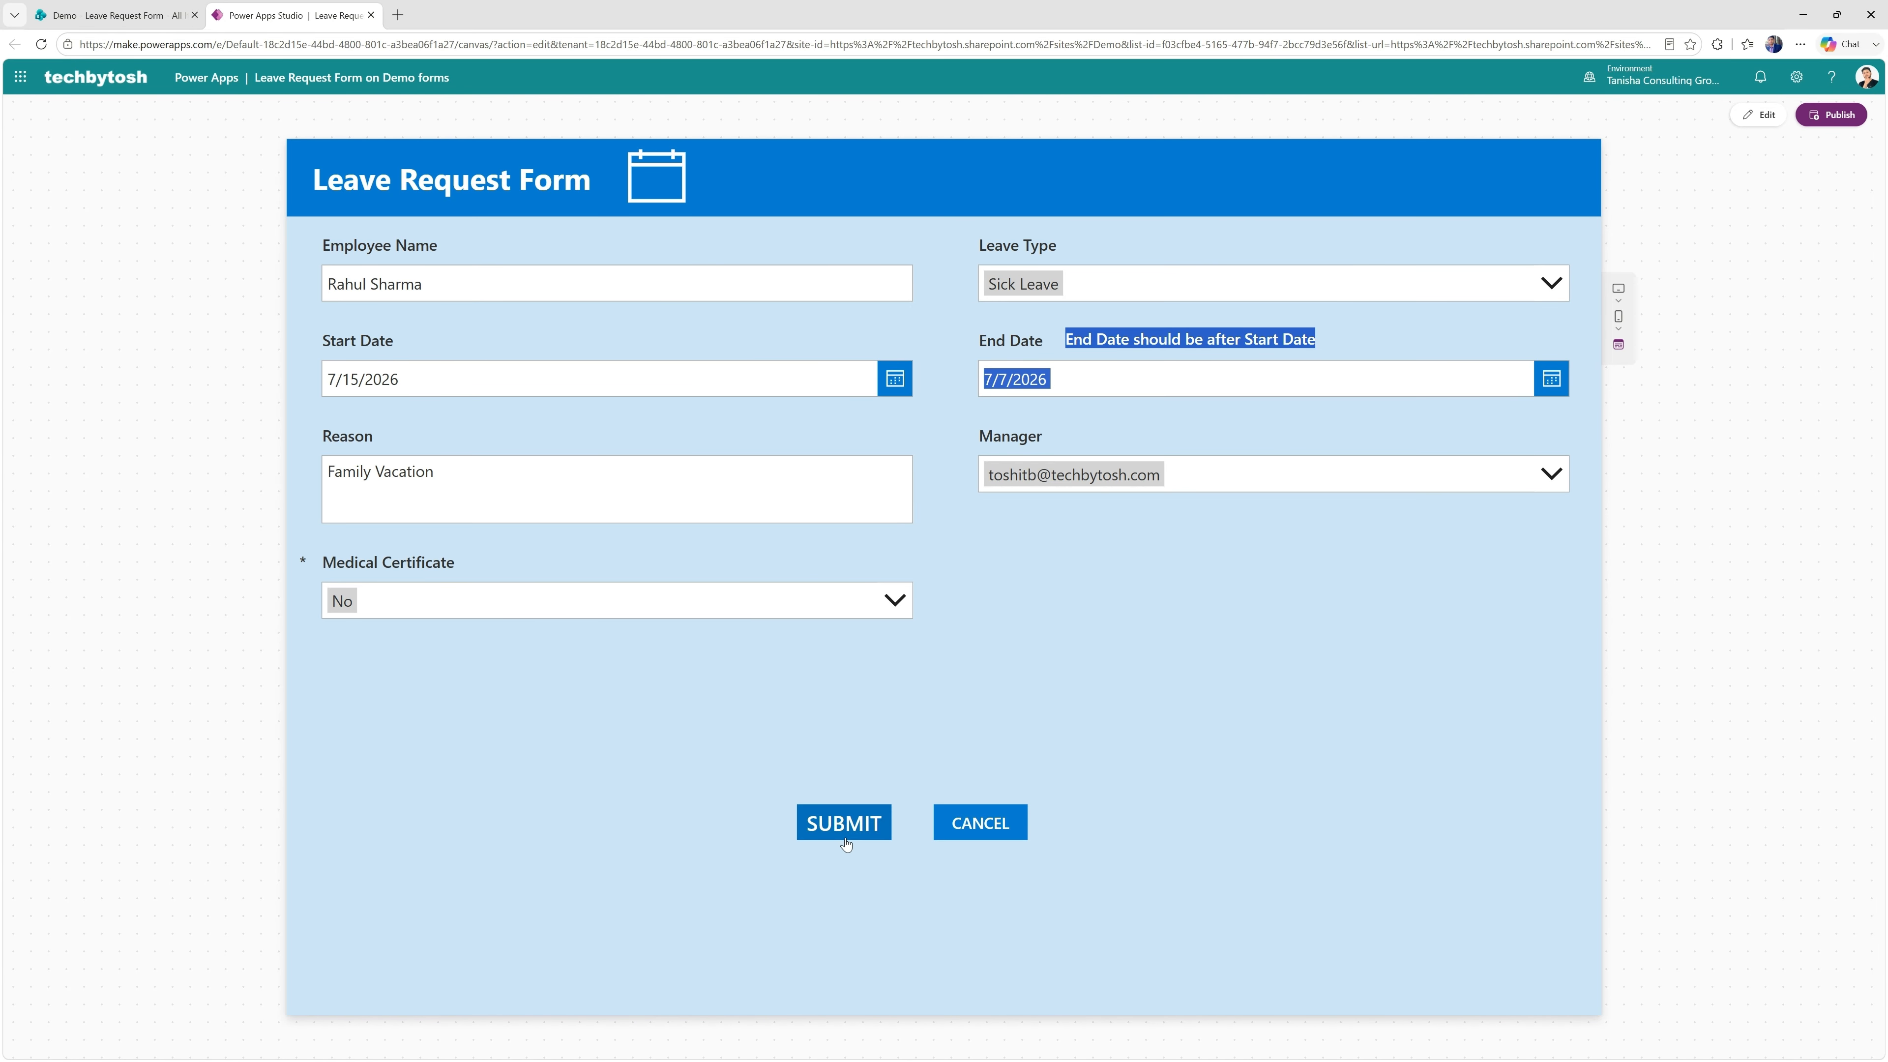
{"action": "left_click", "coordinate": [847, 823]}
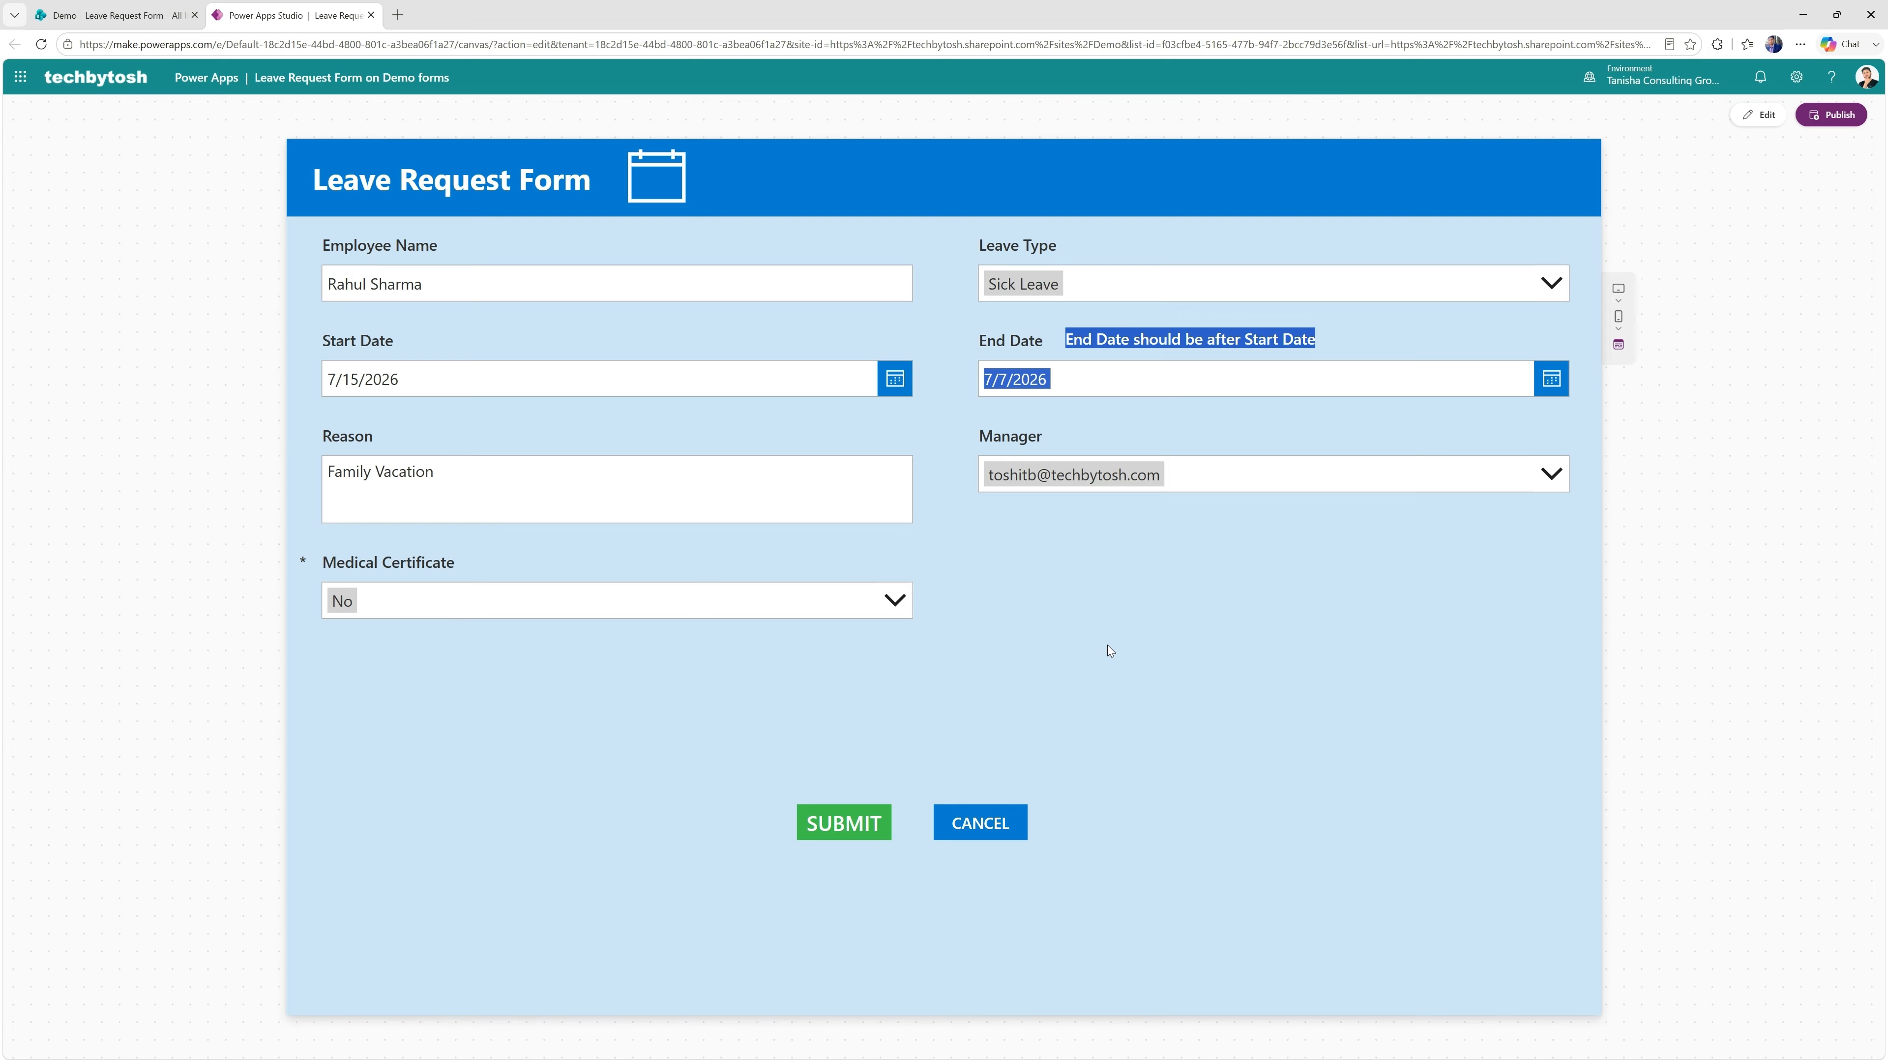
{"action": "key", "text": "Escape"}
Copy ResetForm(SharePointForm1) from SharePointIntegration's OnCancel property
{"action": "left_click", "coordinate": [1094, 627]}
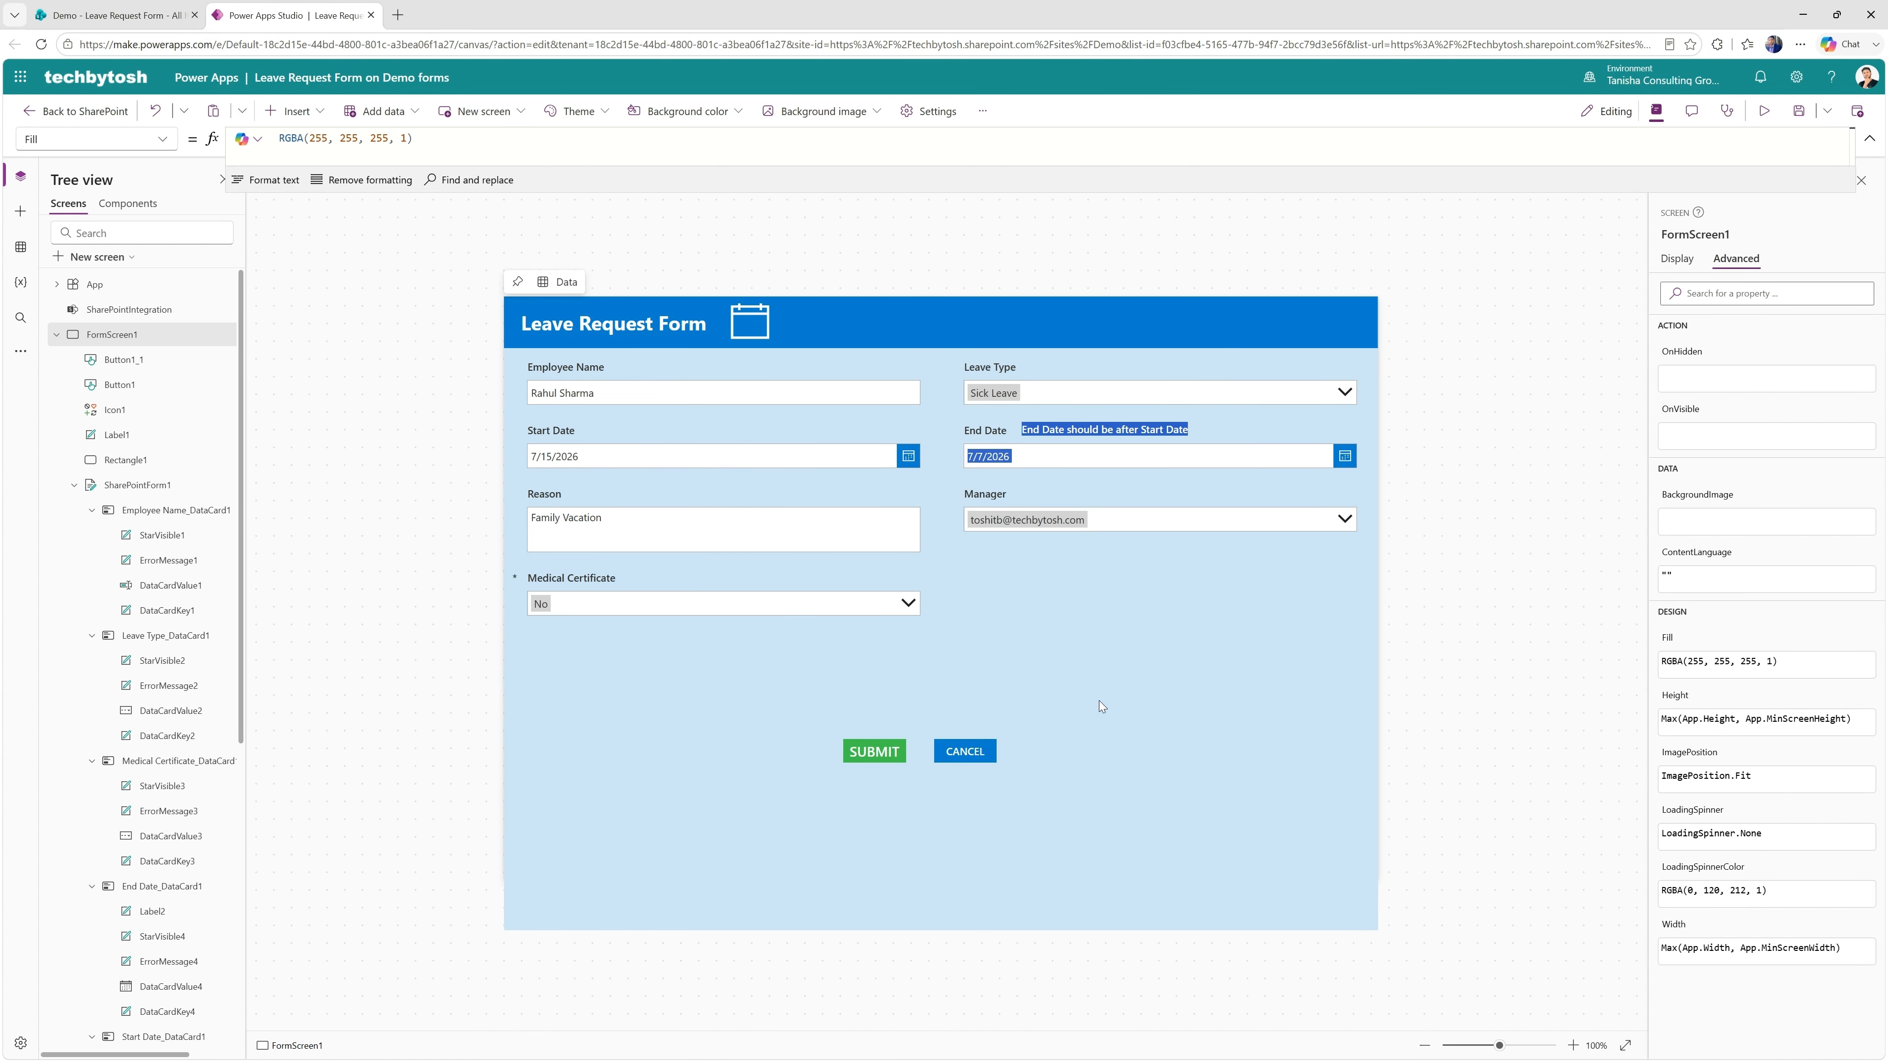
{"action": "left_click", "coordinate": [964, 754]}
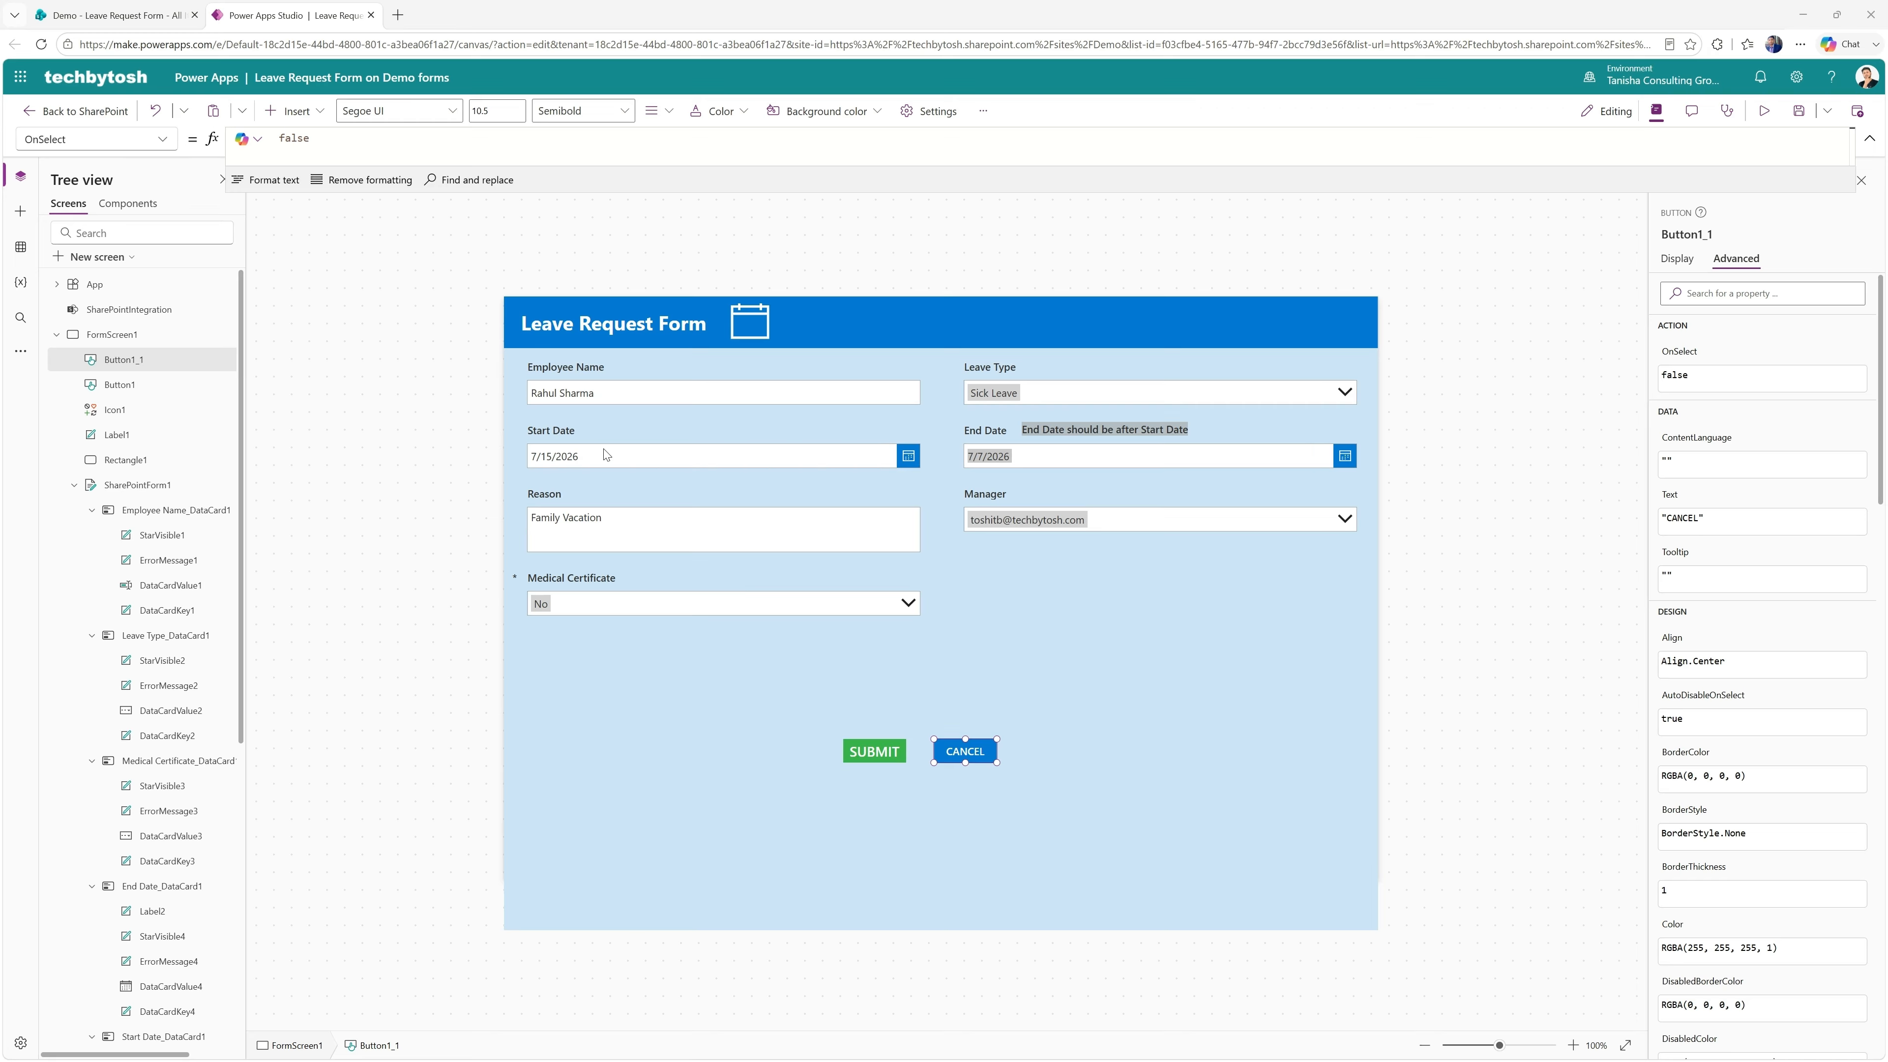
{"action": "left_click", "coordinate": [142, 310]}
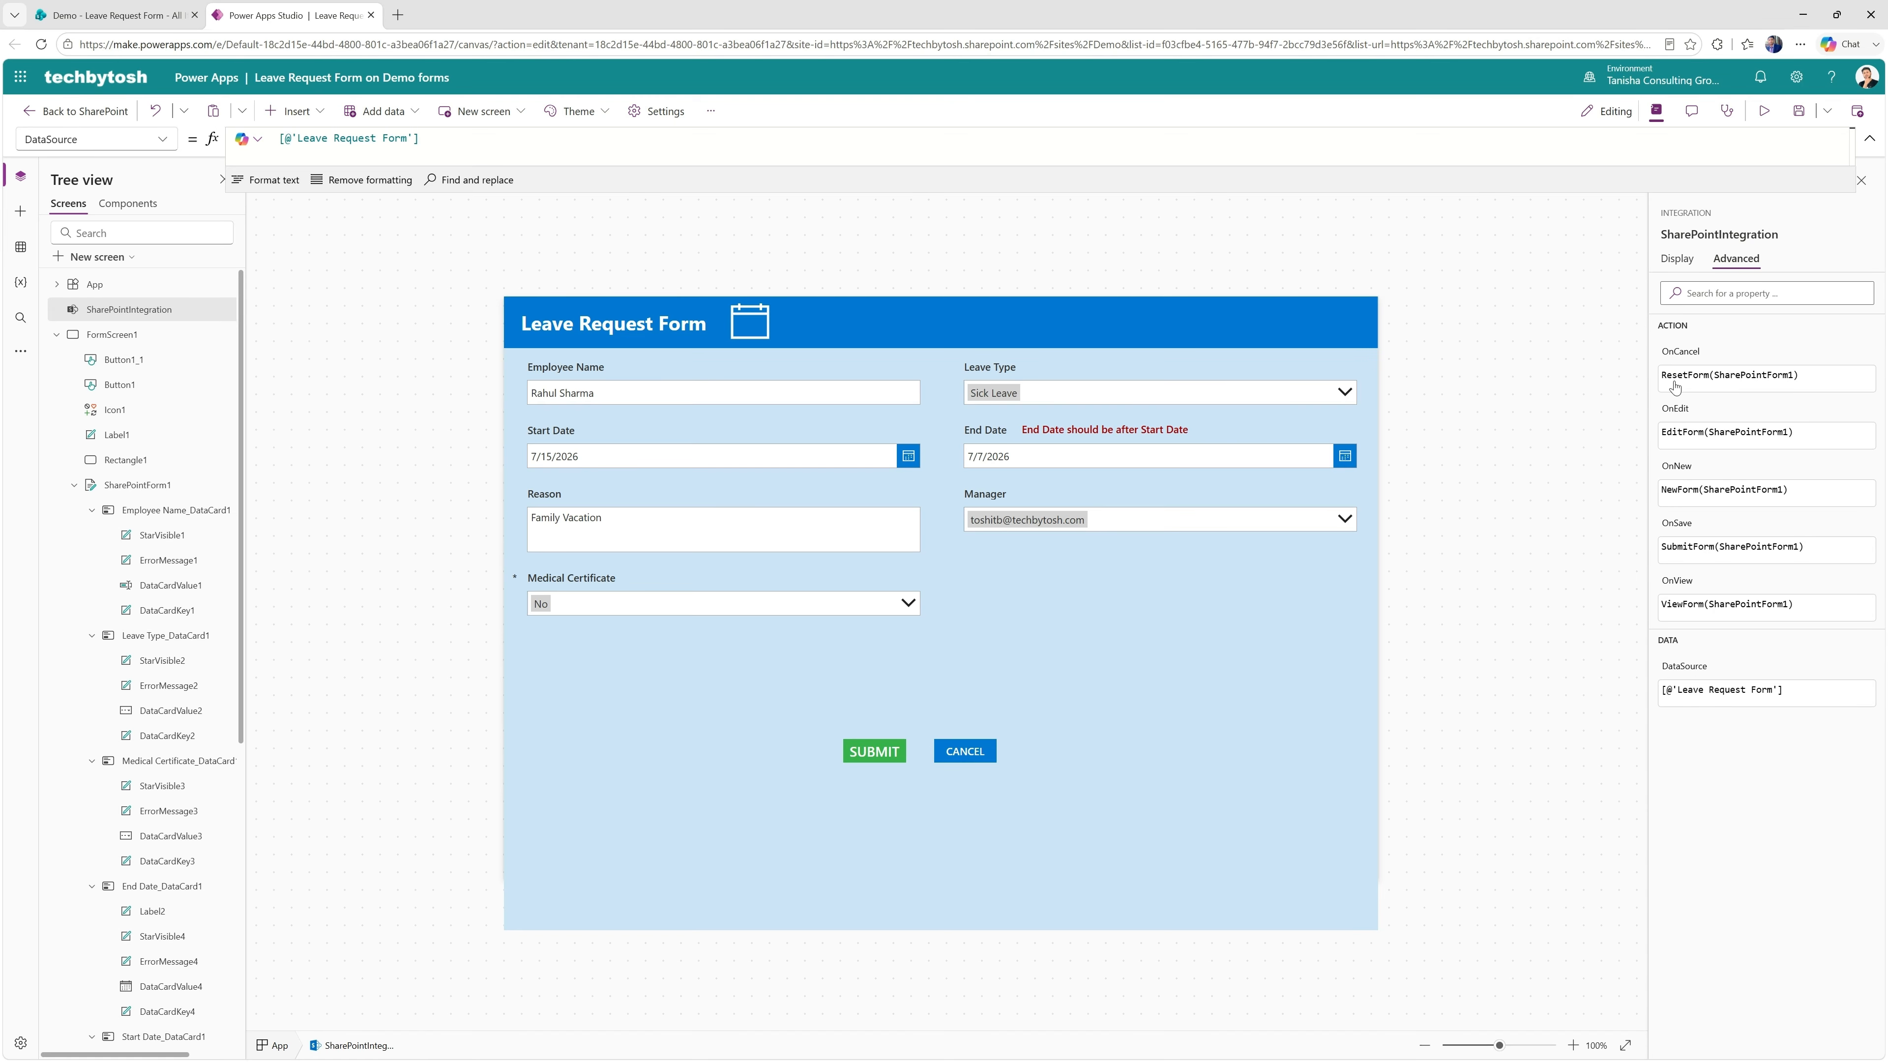
{"action": "left_click", "coordinate": [1697, 380]}
Paste ResetForm(SharePointForm1) into the CANCEL button's OnSelect in place of false
{"action": "left_click", "coordinate": [965, 750]}
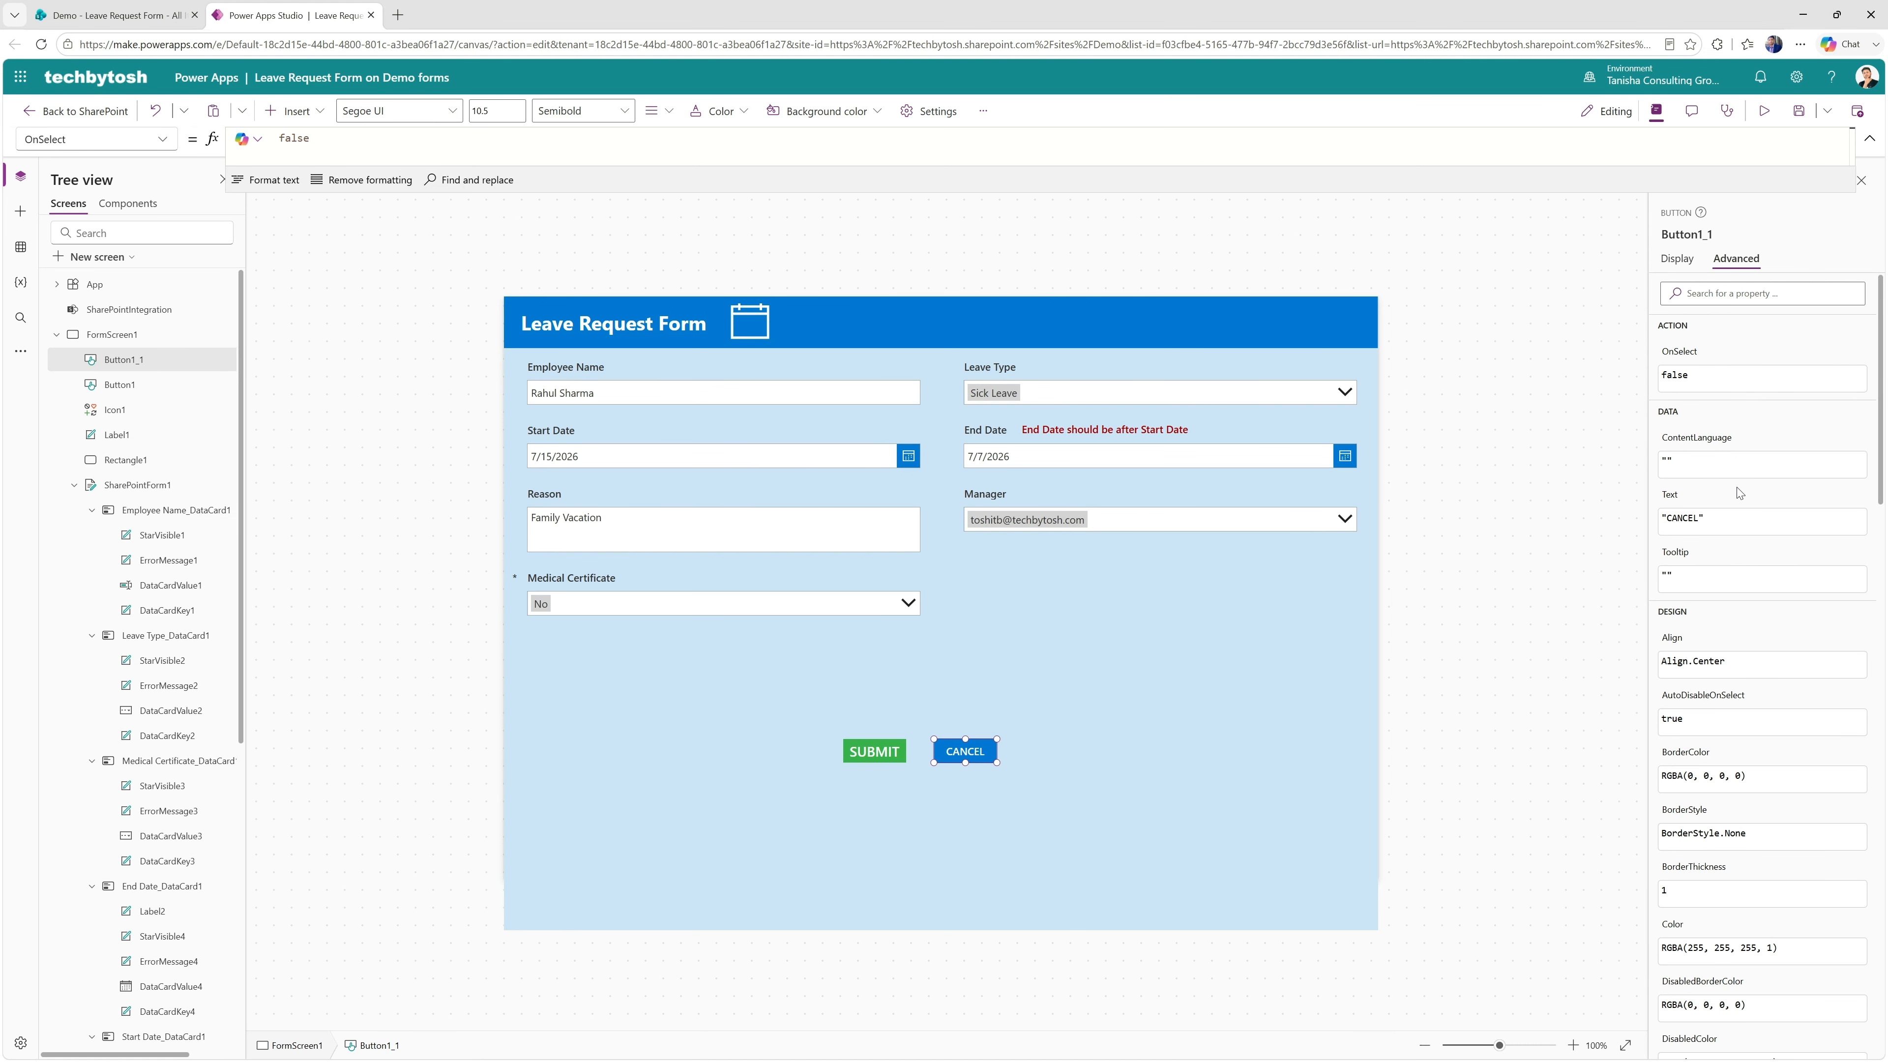
{"action": "left_click", "coordinate": [1680, 380]}
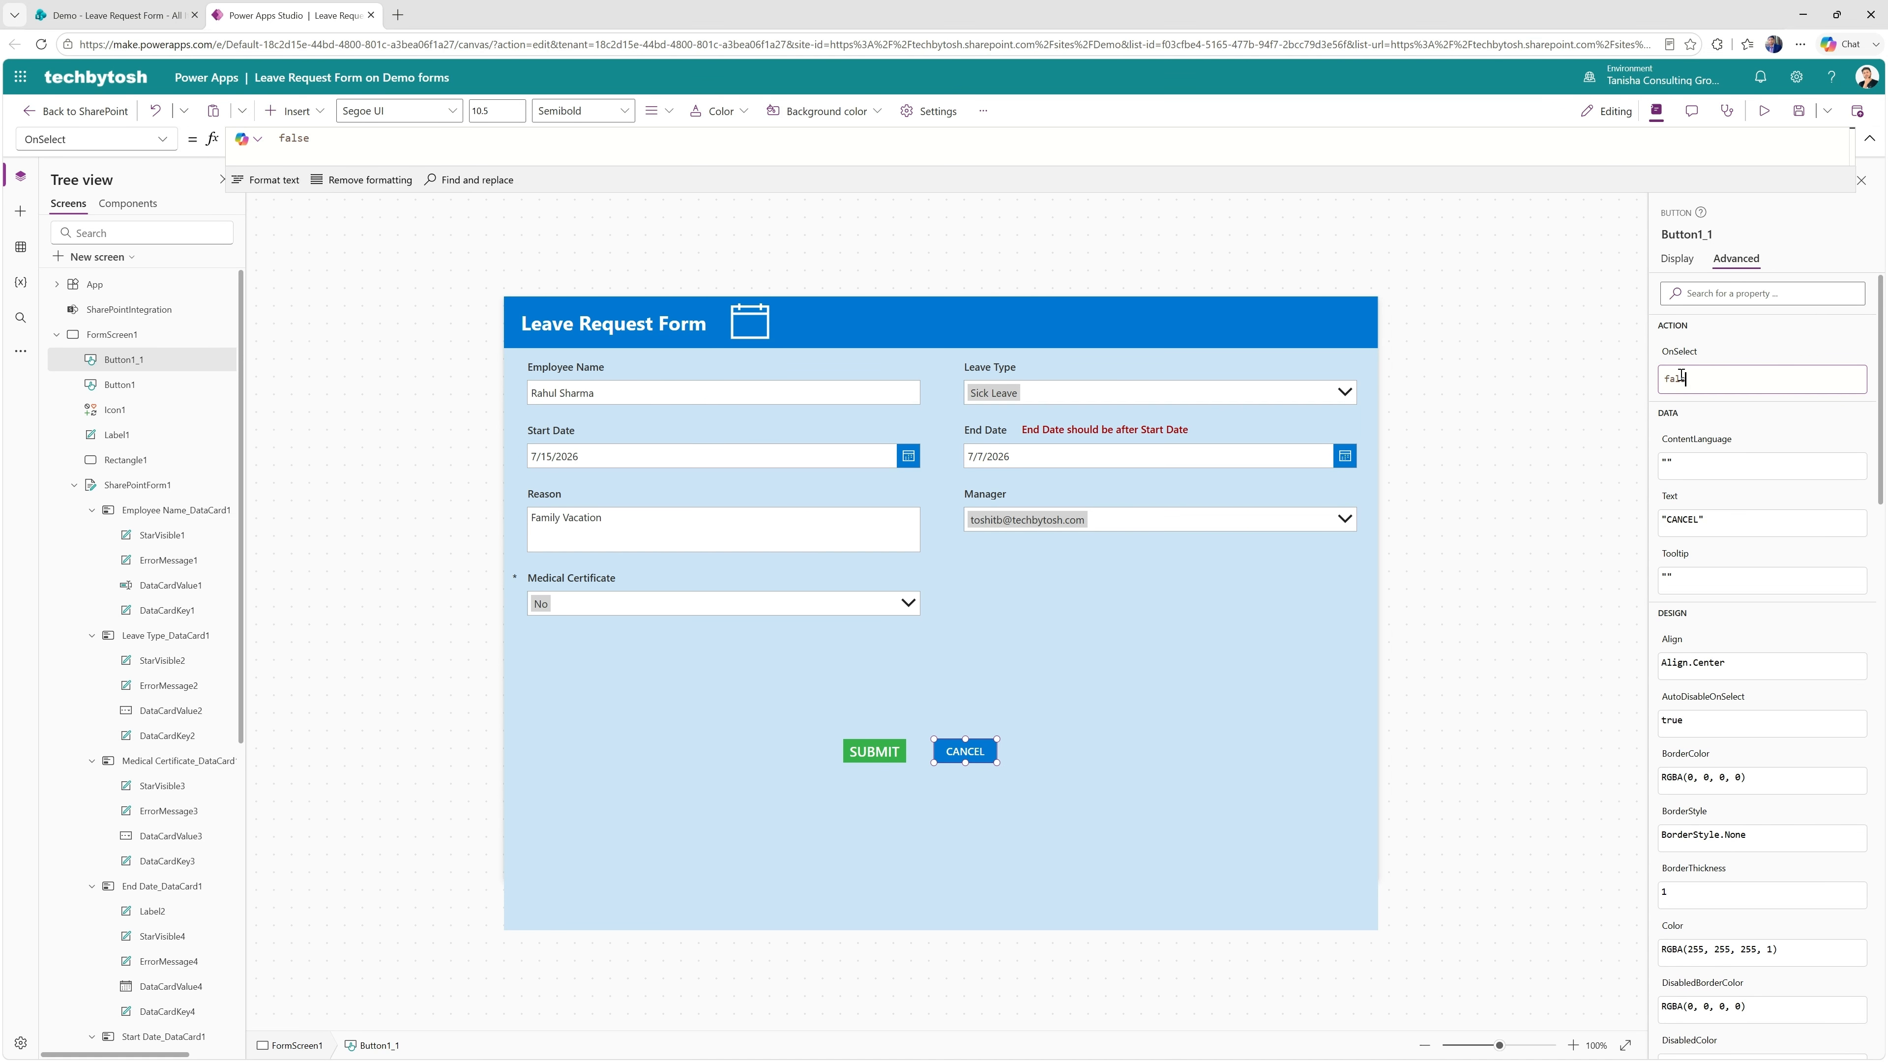
{"action": "type", "text": "ResetForm(SharePointForm1)"}
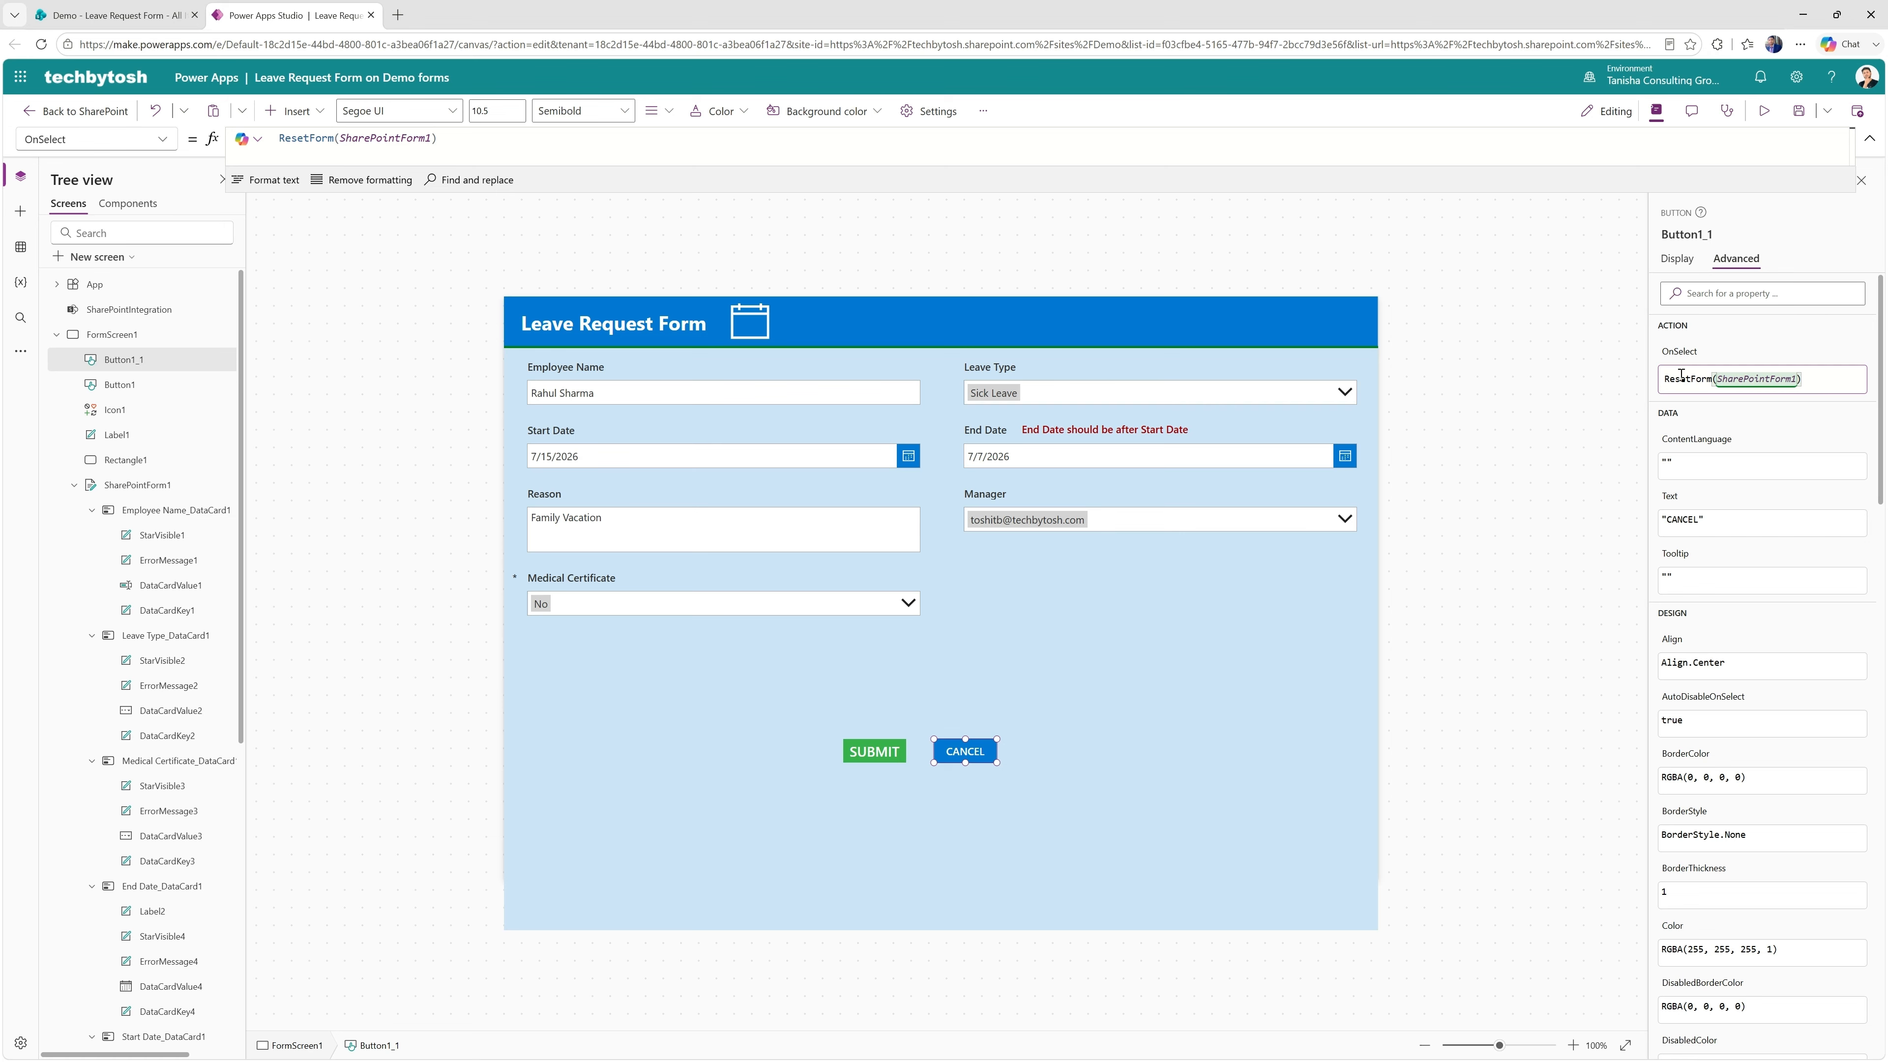
{"action": "left_click", "coordinate": [1431, 668]}
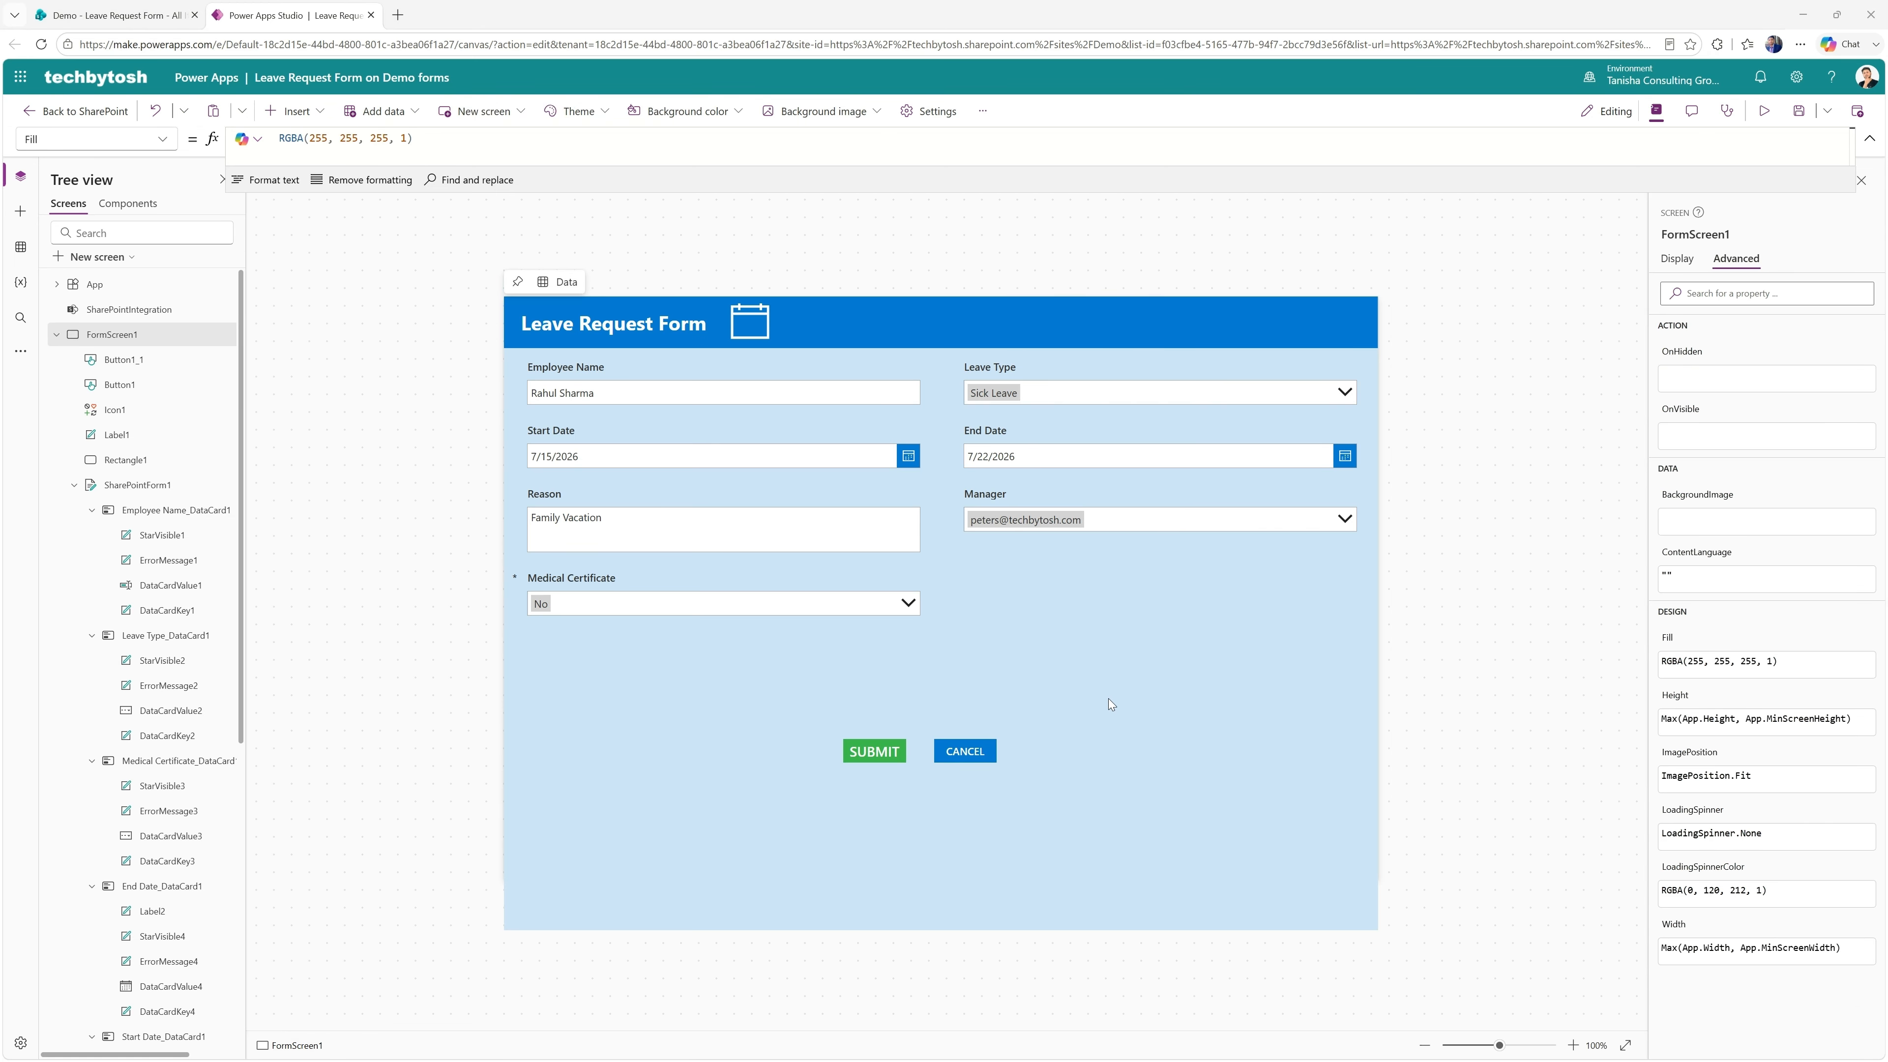
{"action": "left_click", "coordinate": [119, 15]}
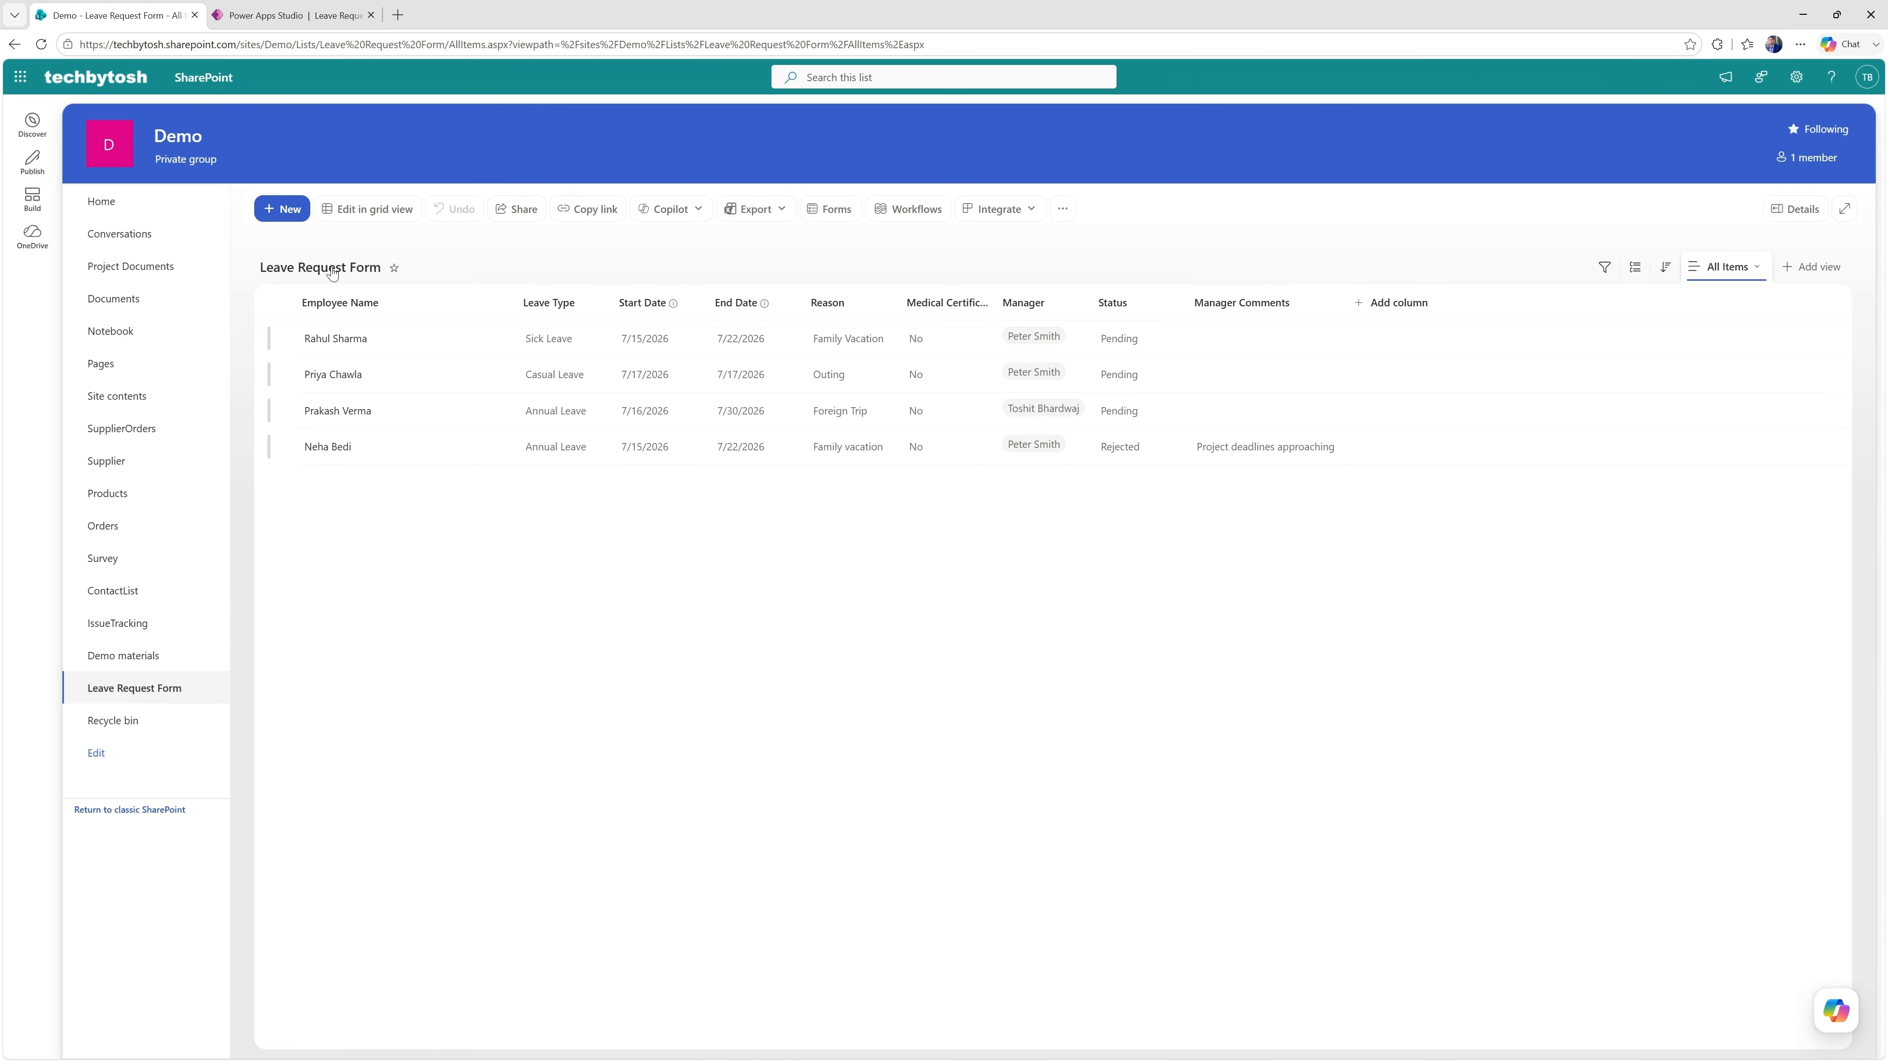
{"action": "left_click", "coordinate": [288, 211]}
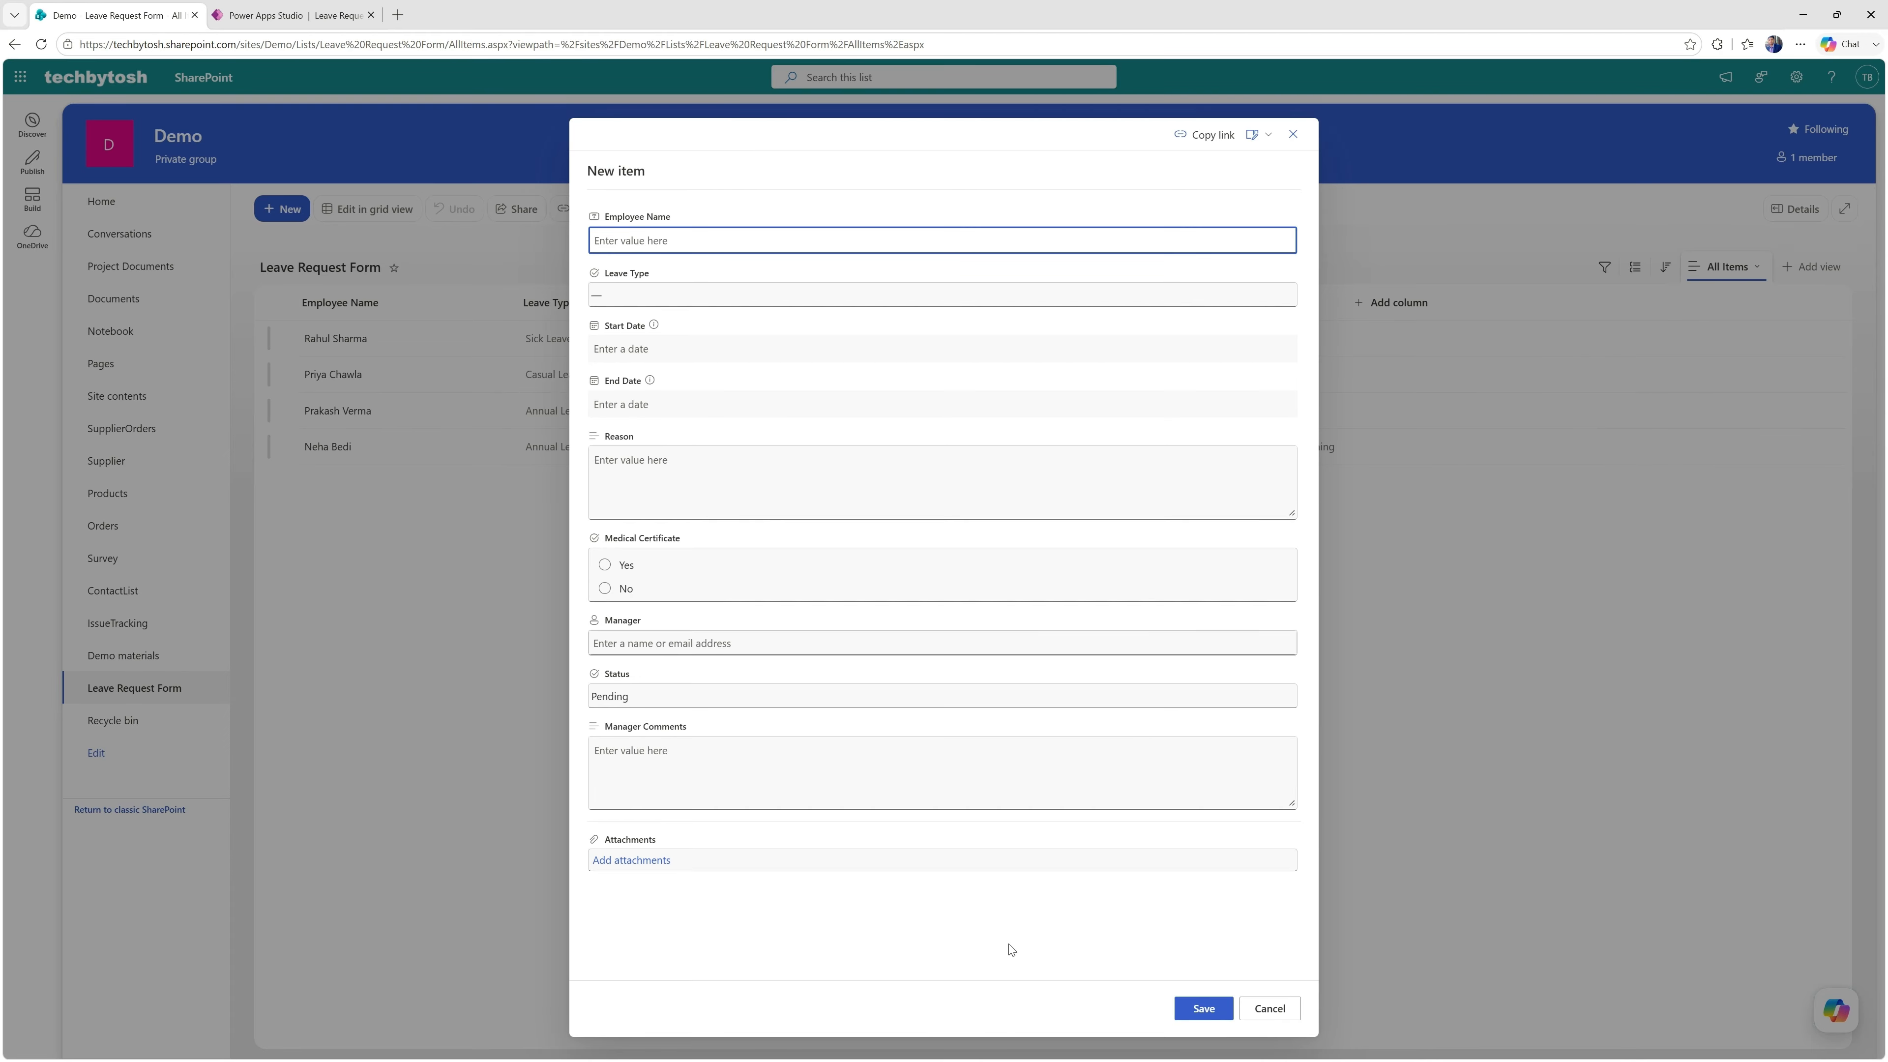
{"action": "left_click", "coordinate": [1292, 133]}
{"action": "left_click", "coordinate": [343, 342]}
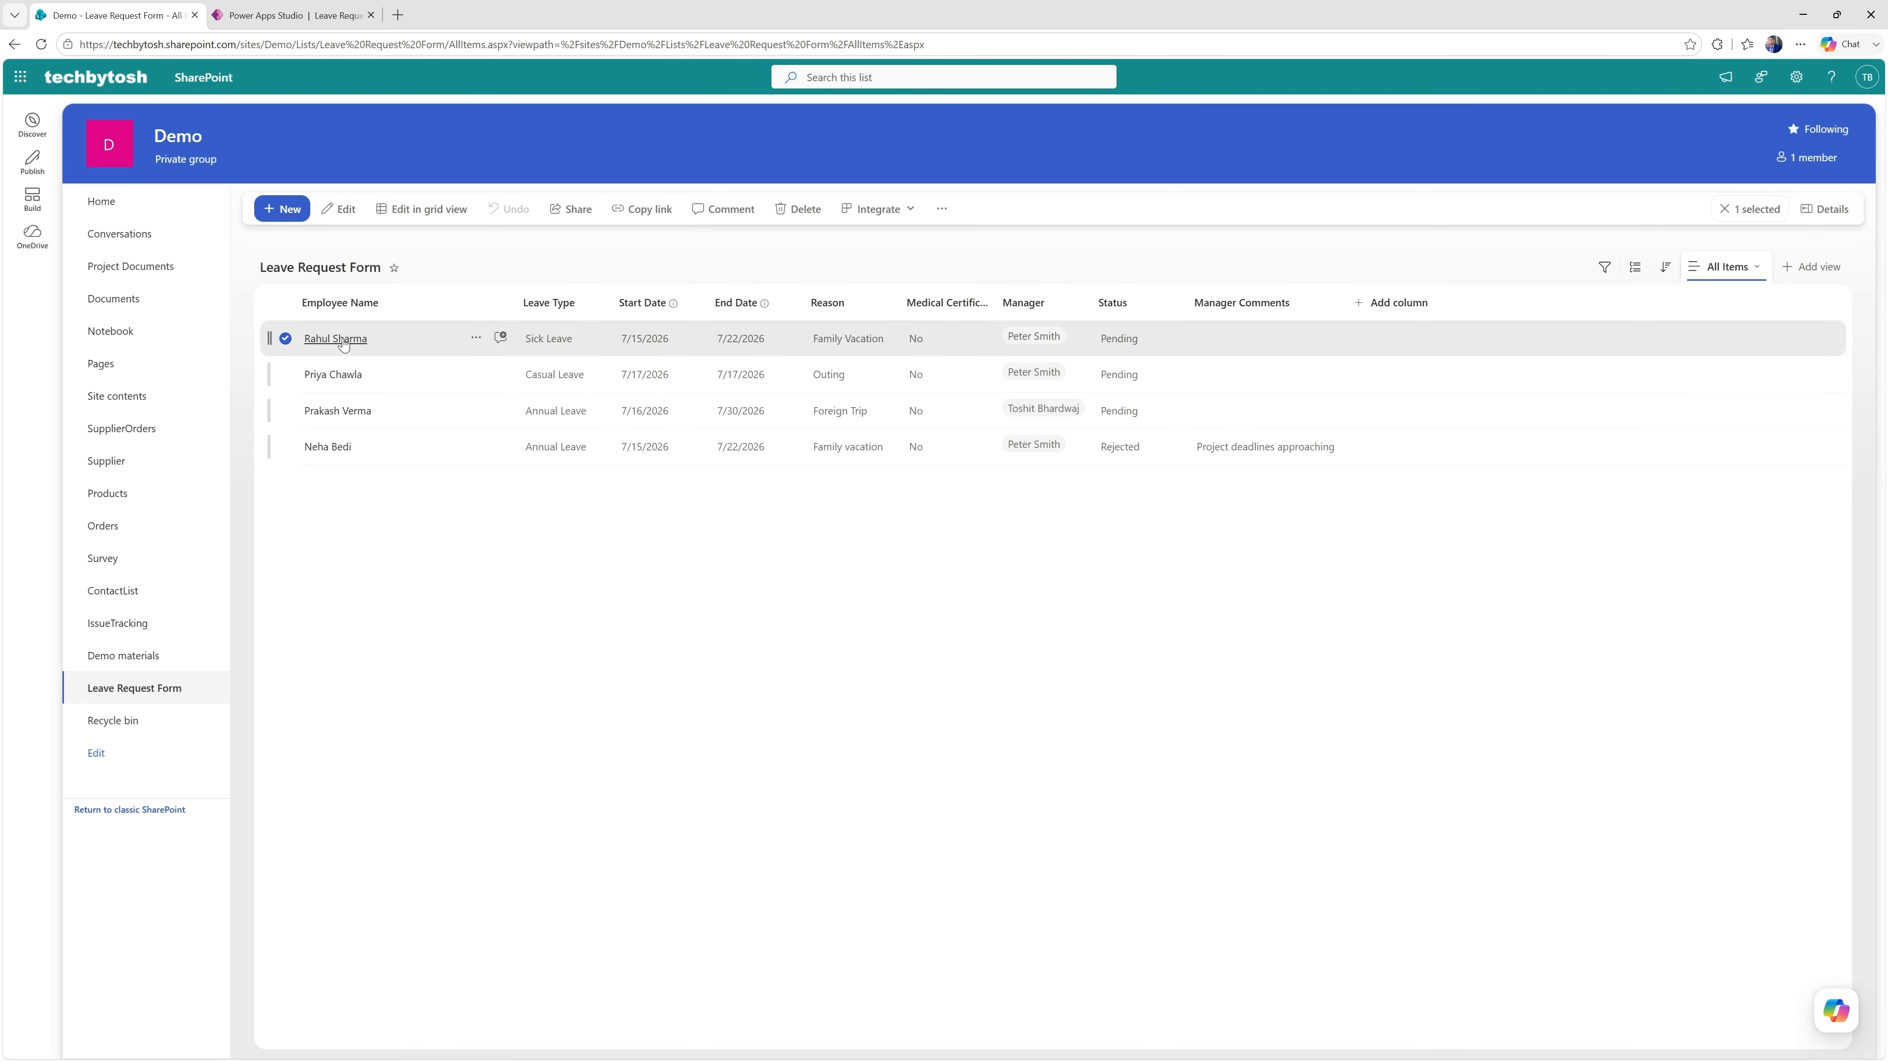
{"action": "left_click", "coordinate": [338, 339]}
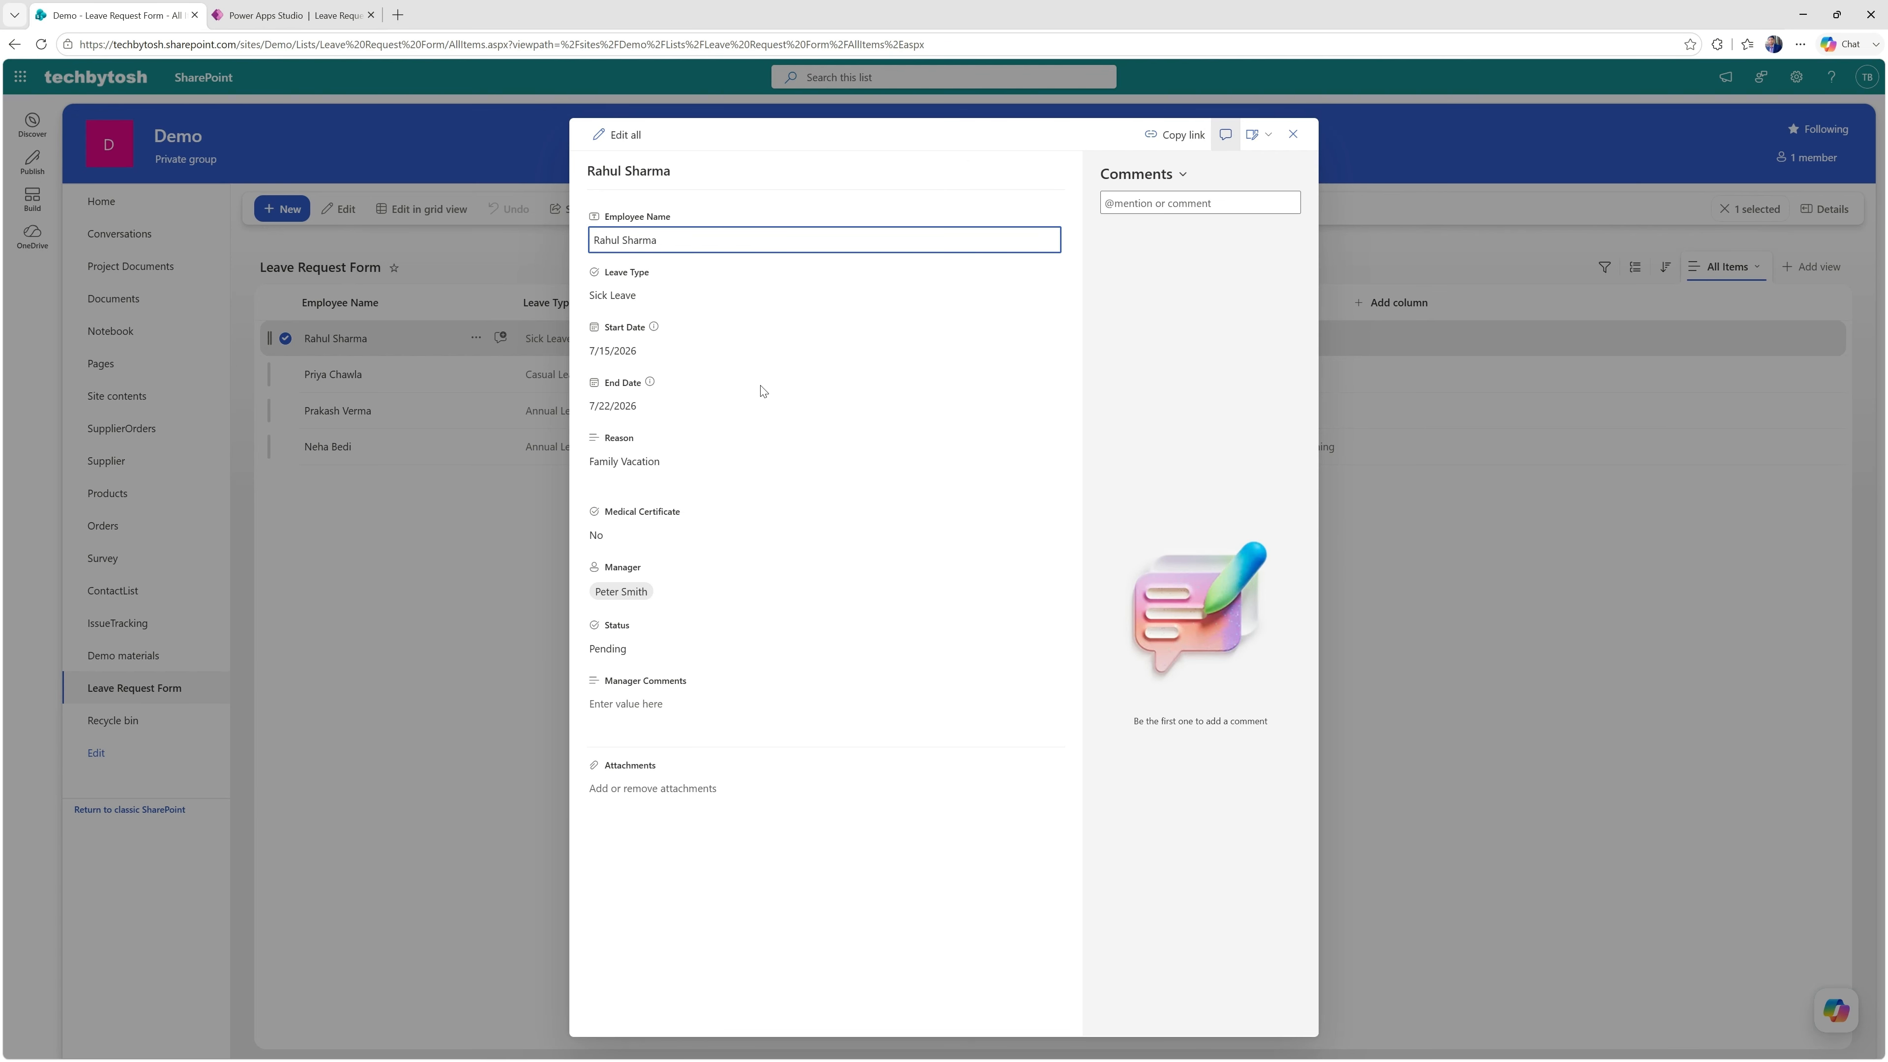
{"action": "left_click", "coordinate": [1293, 134]}
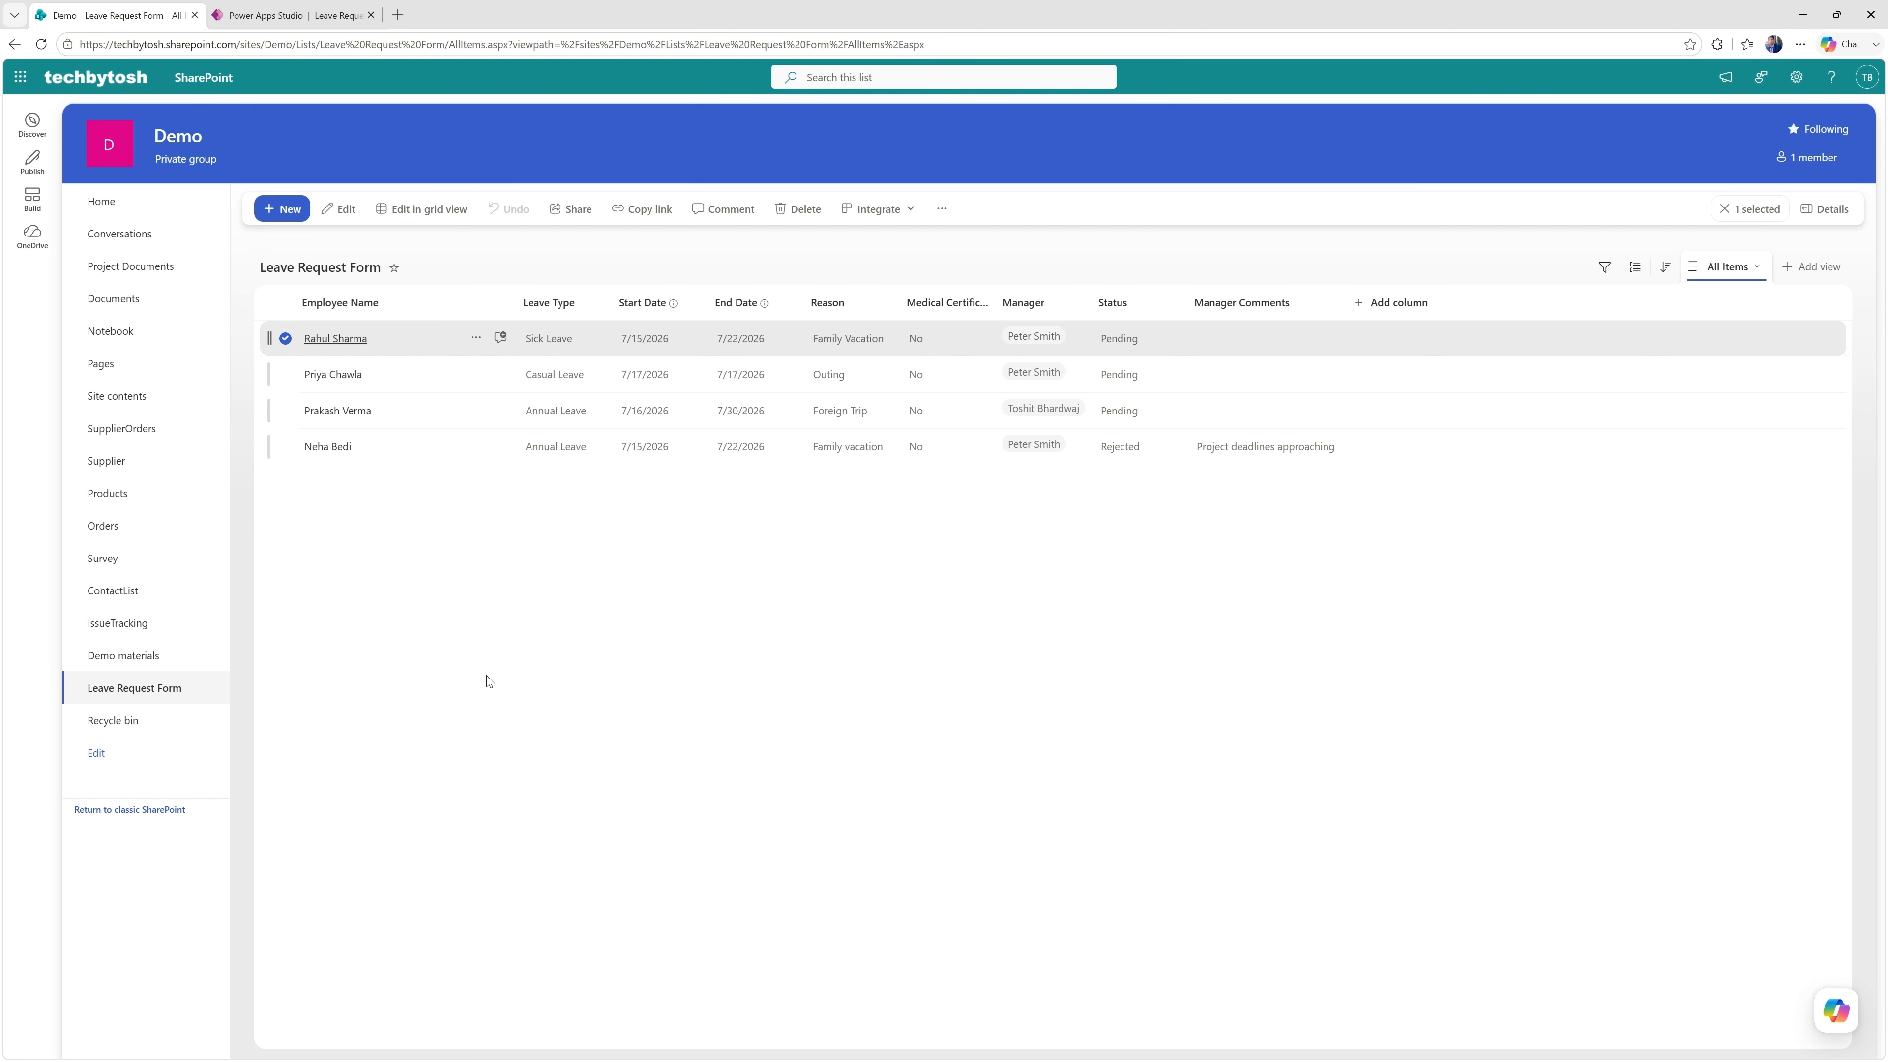
{"action": "left_click", "coordinate": [280, 16]}
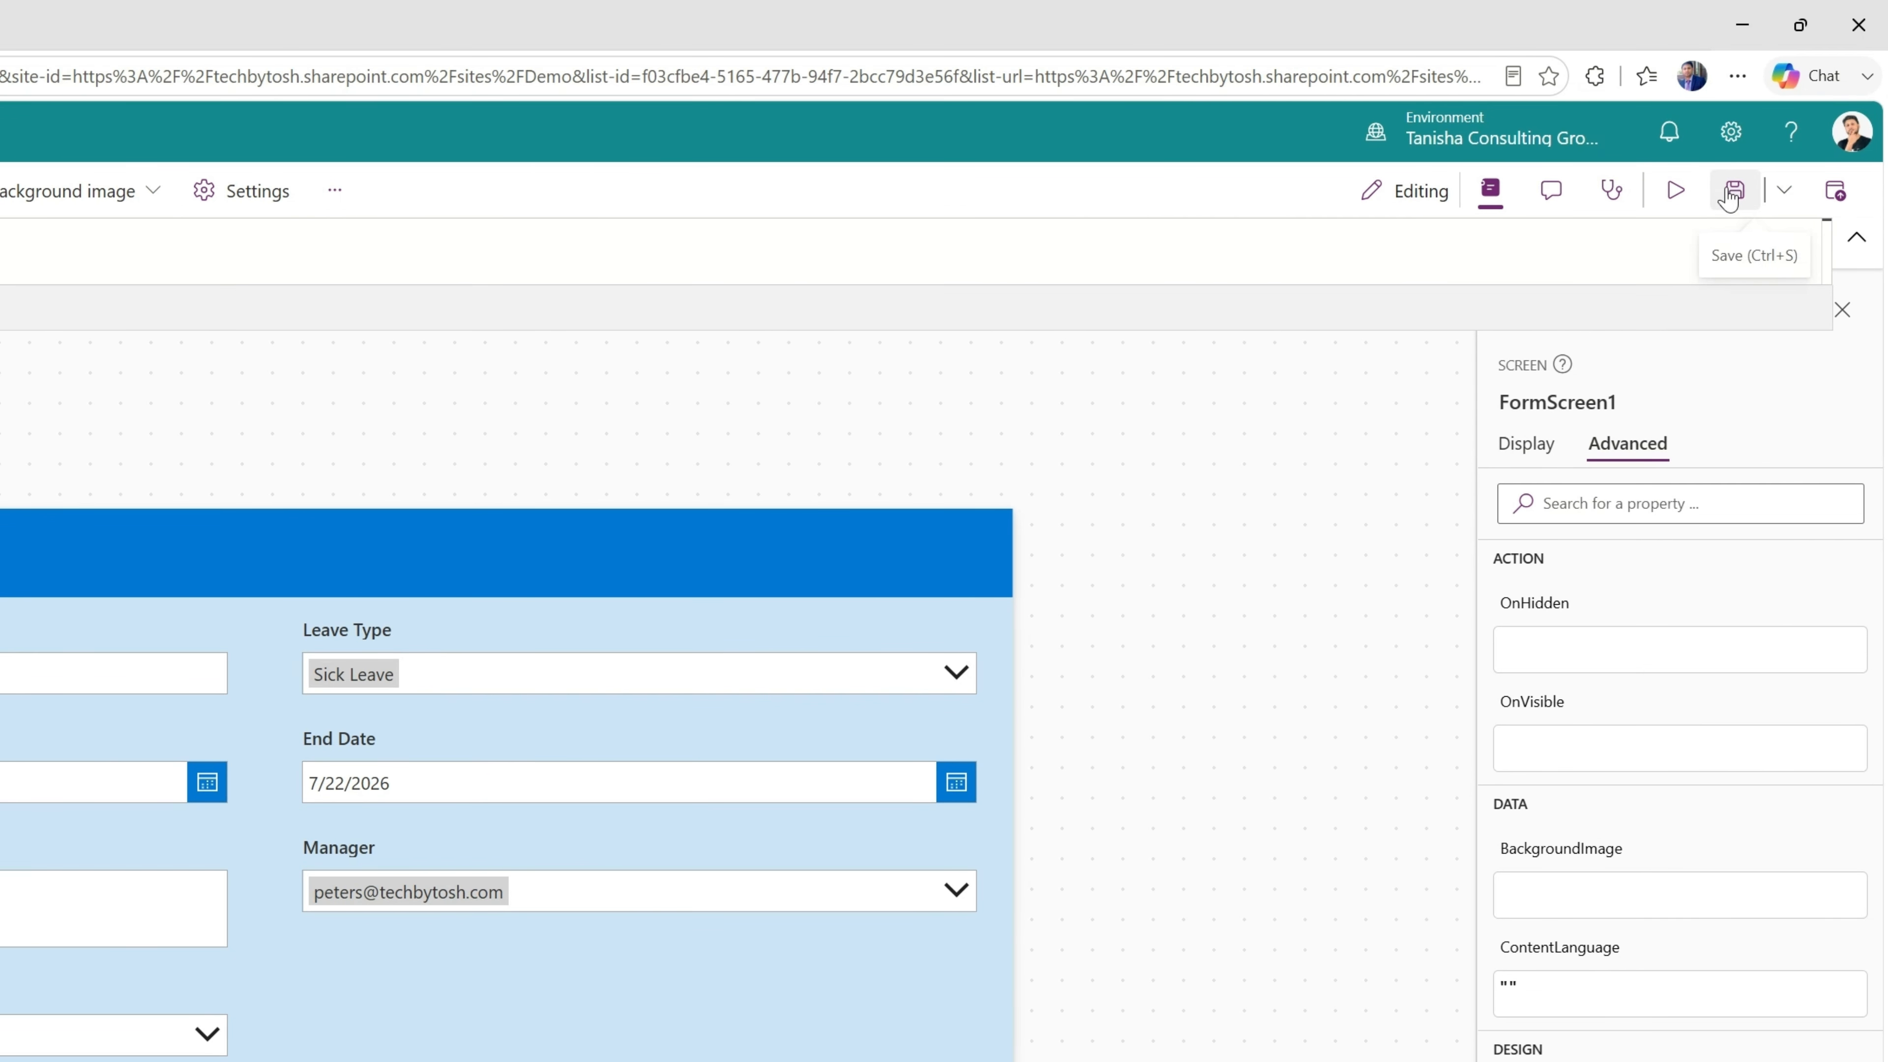
Save the app, publish the form to SharePoint, and return to the Leave Request Form list
{"action": "left_click", "coordinate": [1738, 199]}
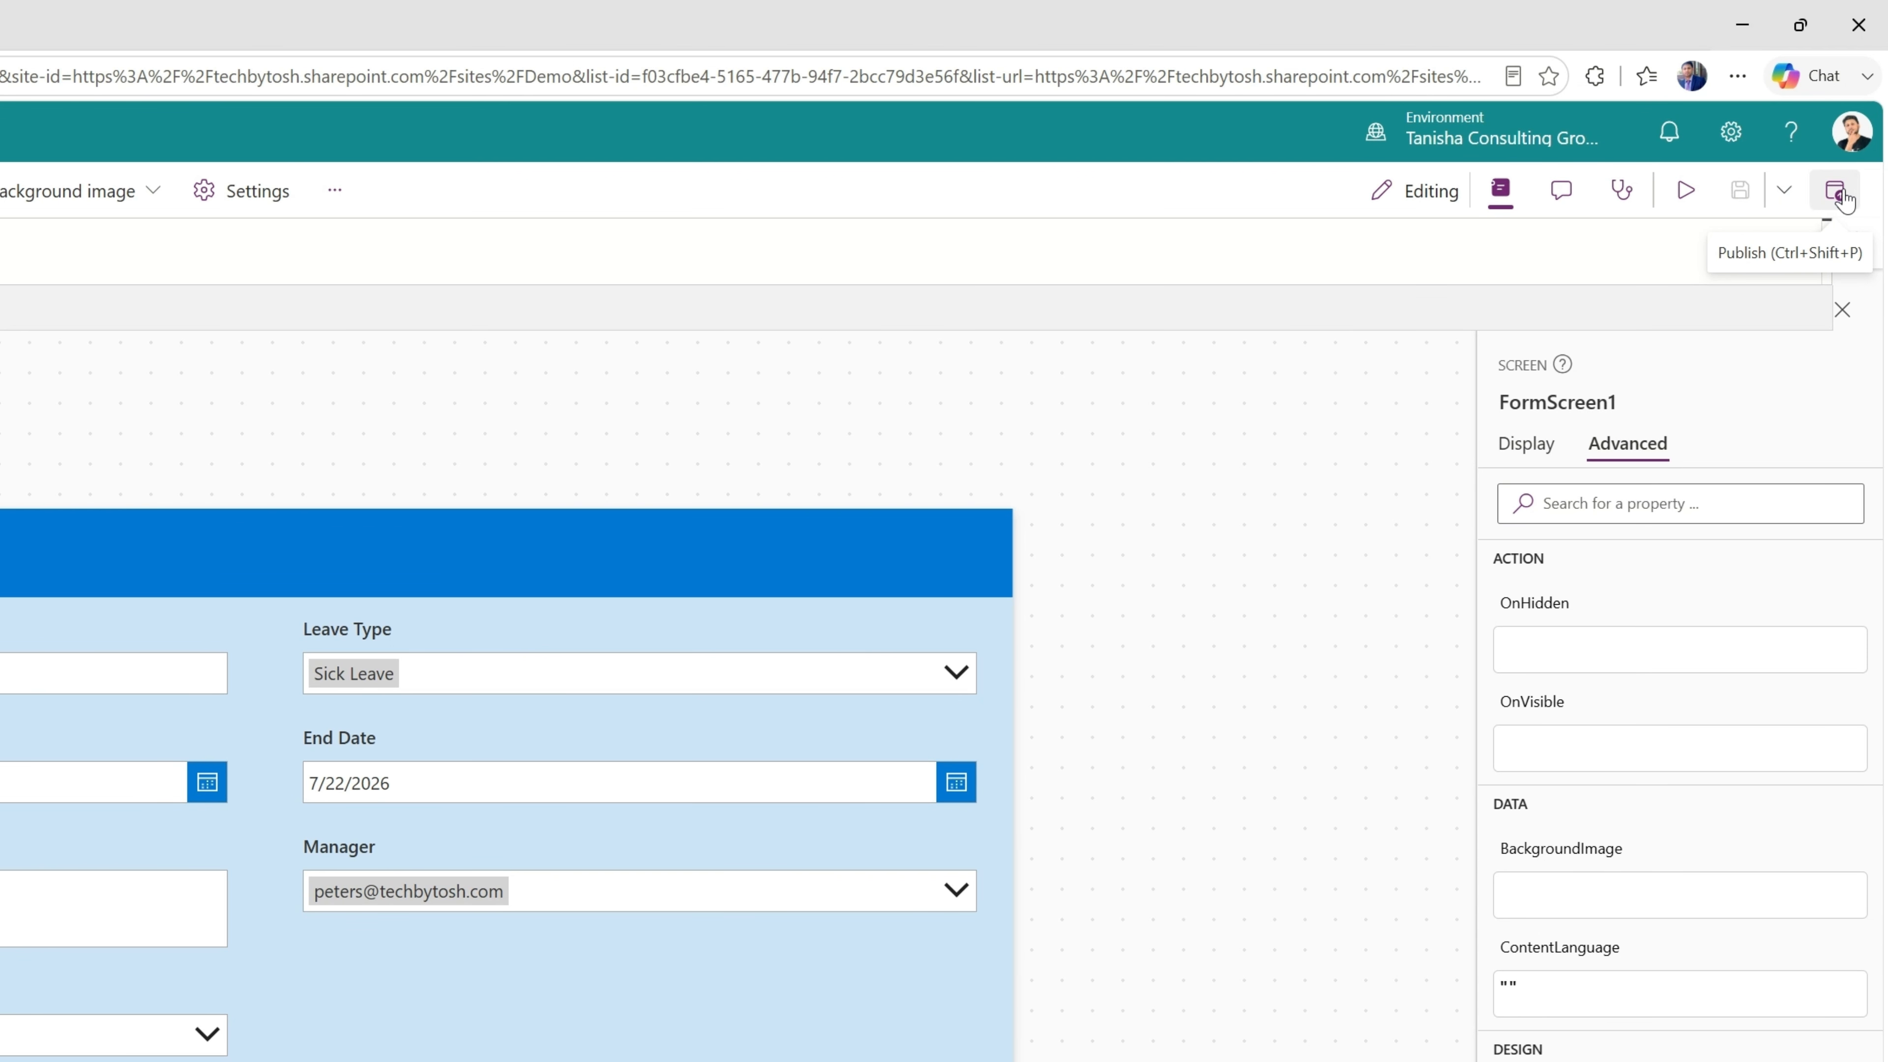
{"action": "left_click", "coordinate": [1846, 199]}
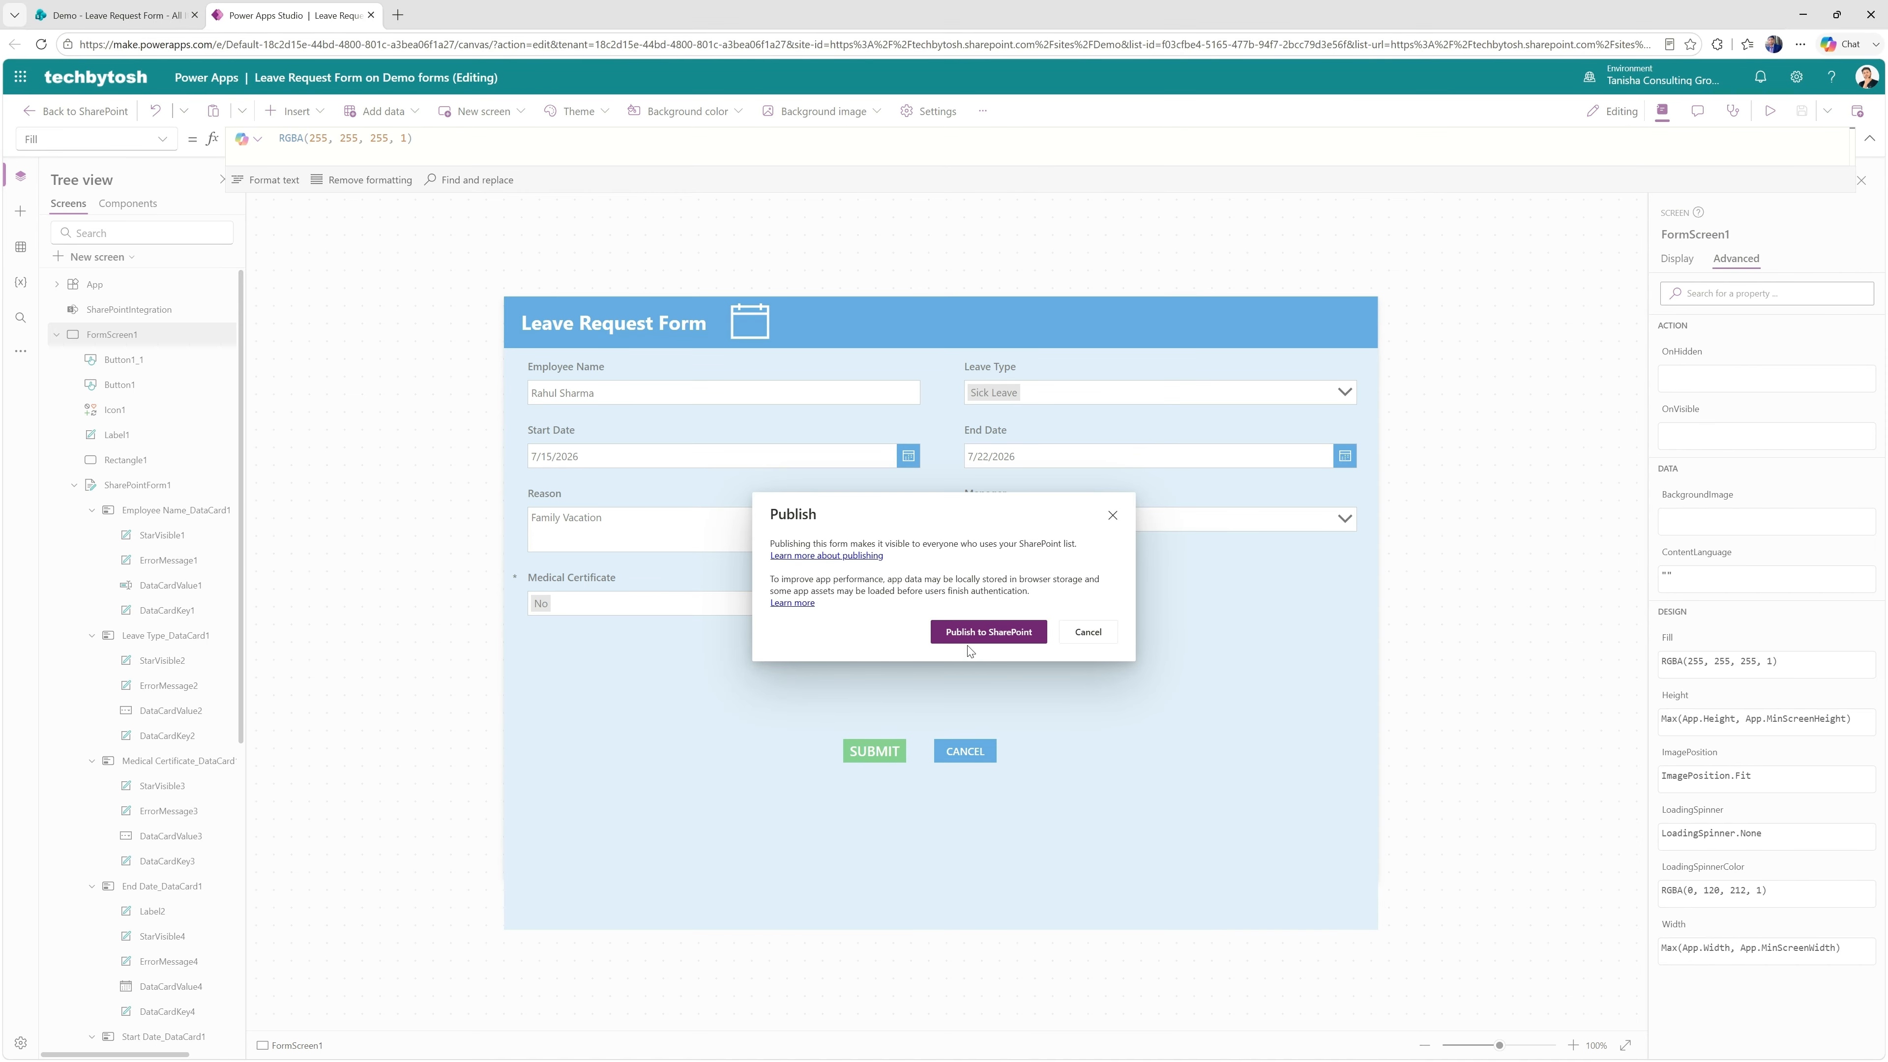
{"action": "left_click", "coordinate": [1007, 632]}
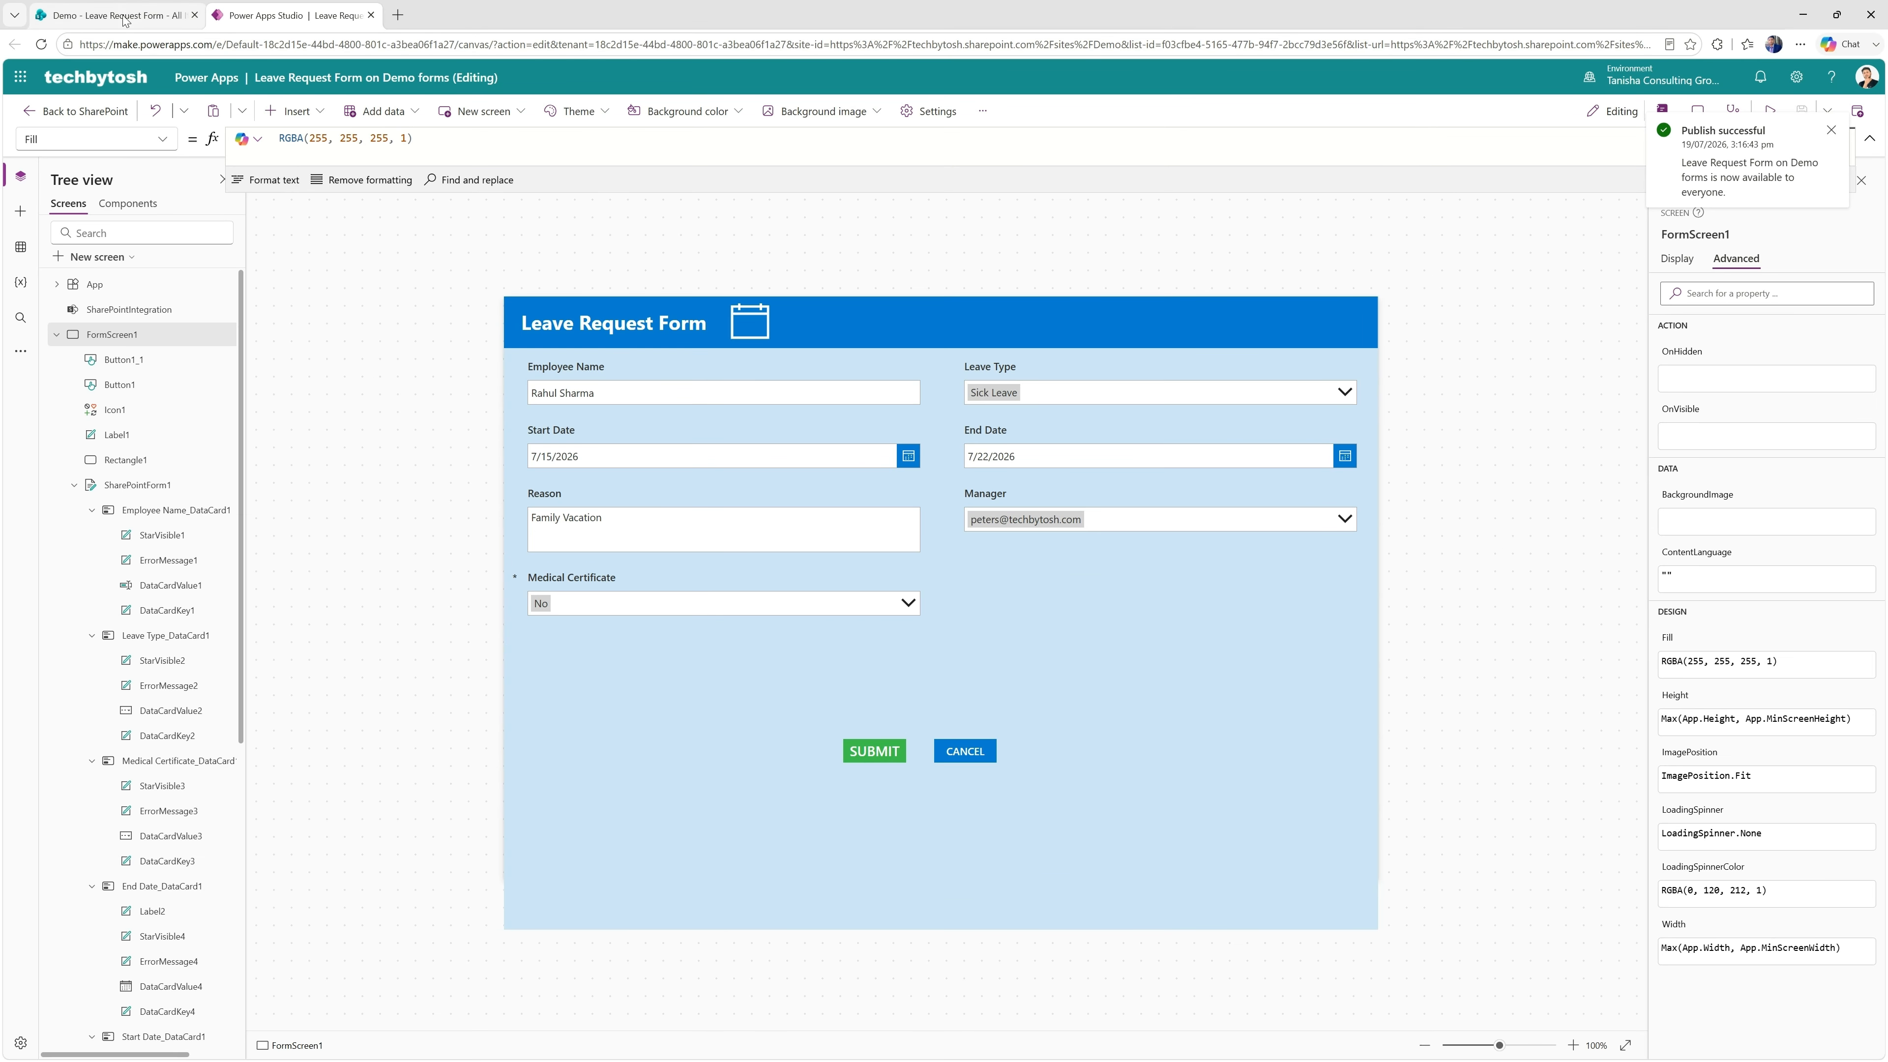
{"action": "left_click", "coordinate": [111, 15]}
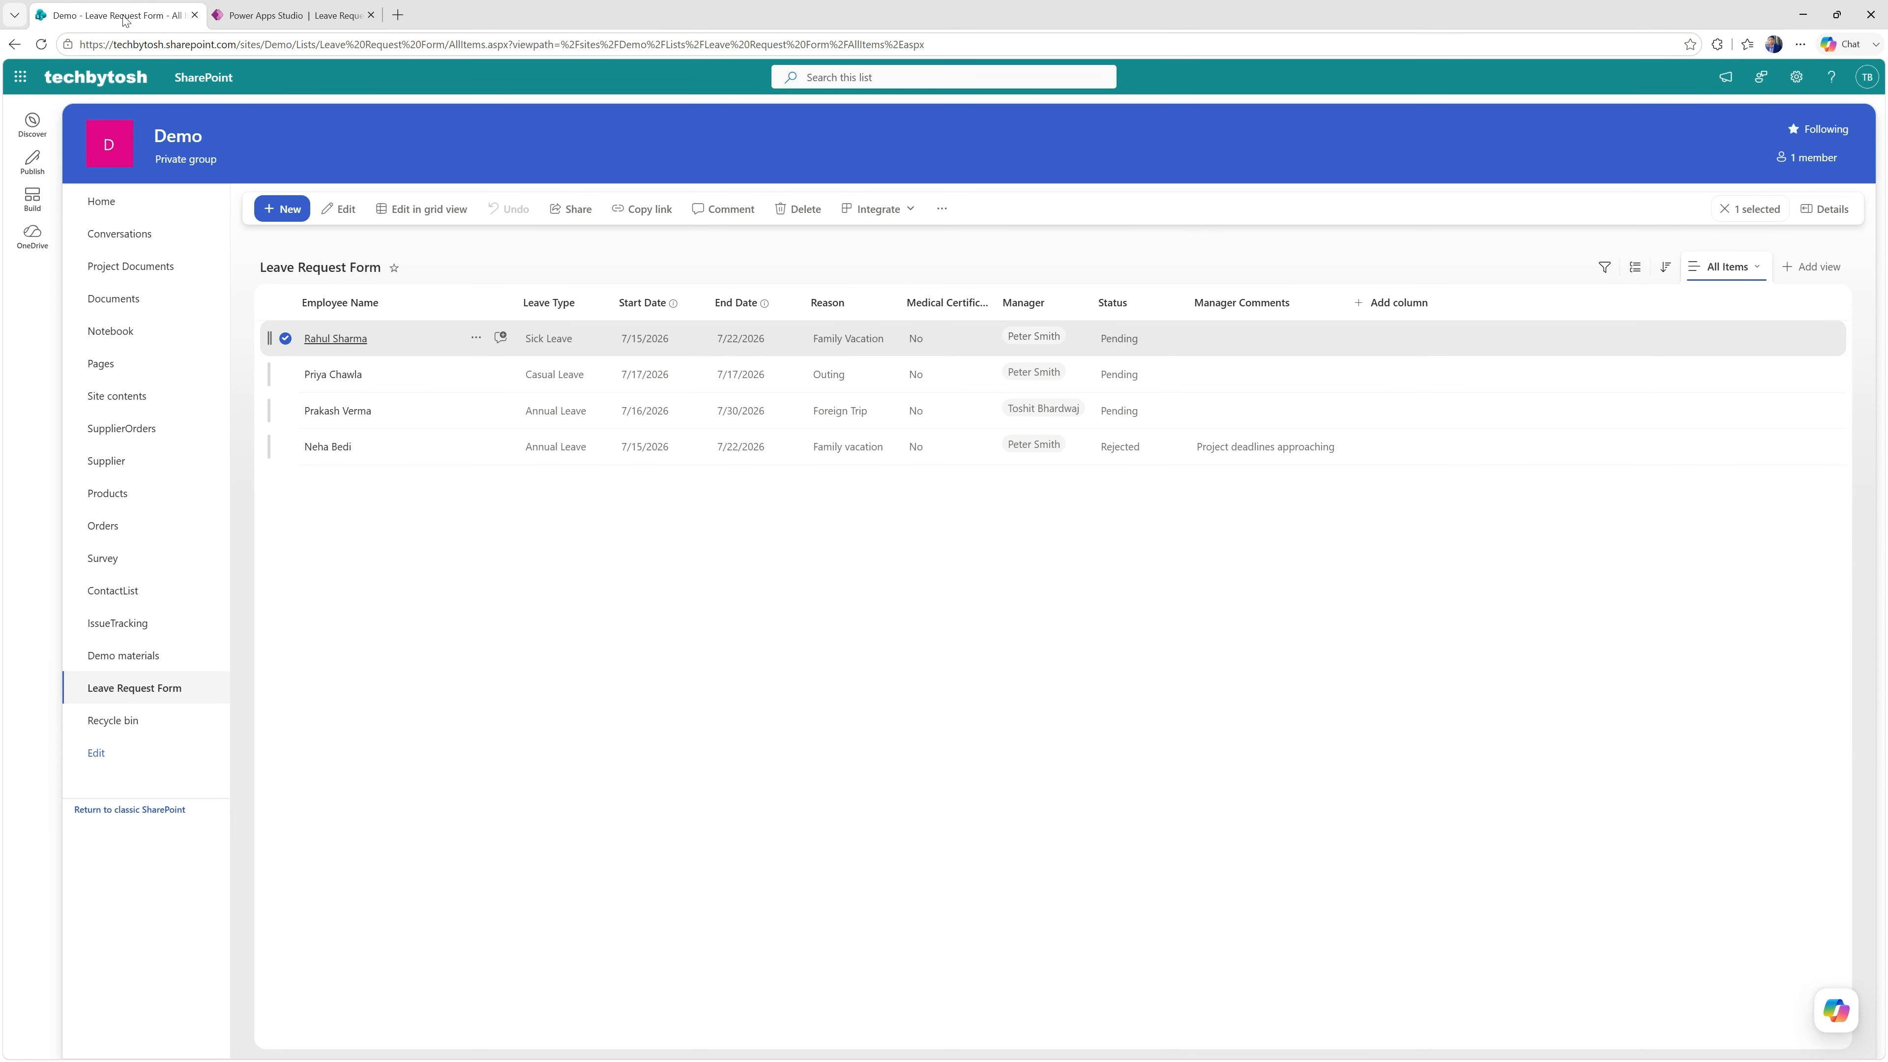
Refresh the list, start a new leave request, and enter the employee's name
{"action": "left_click", "coordinate": [608, 685]}
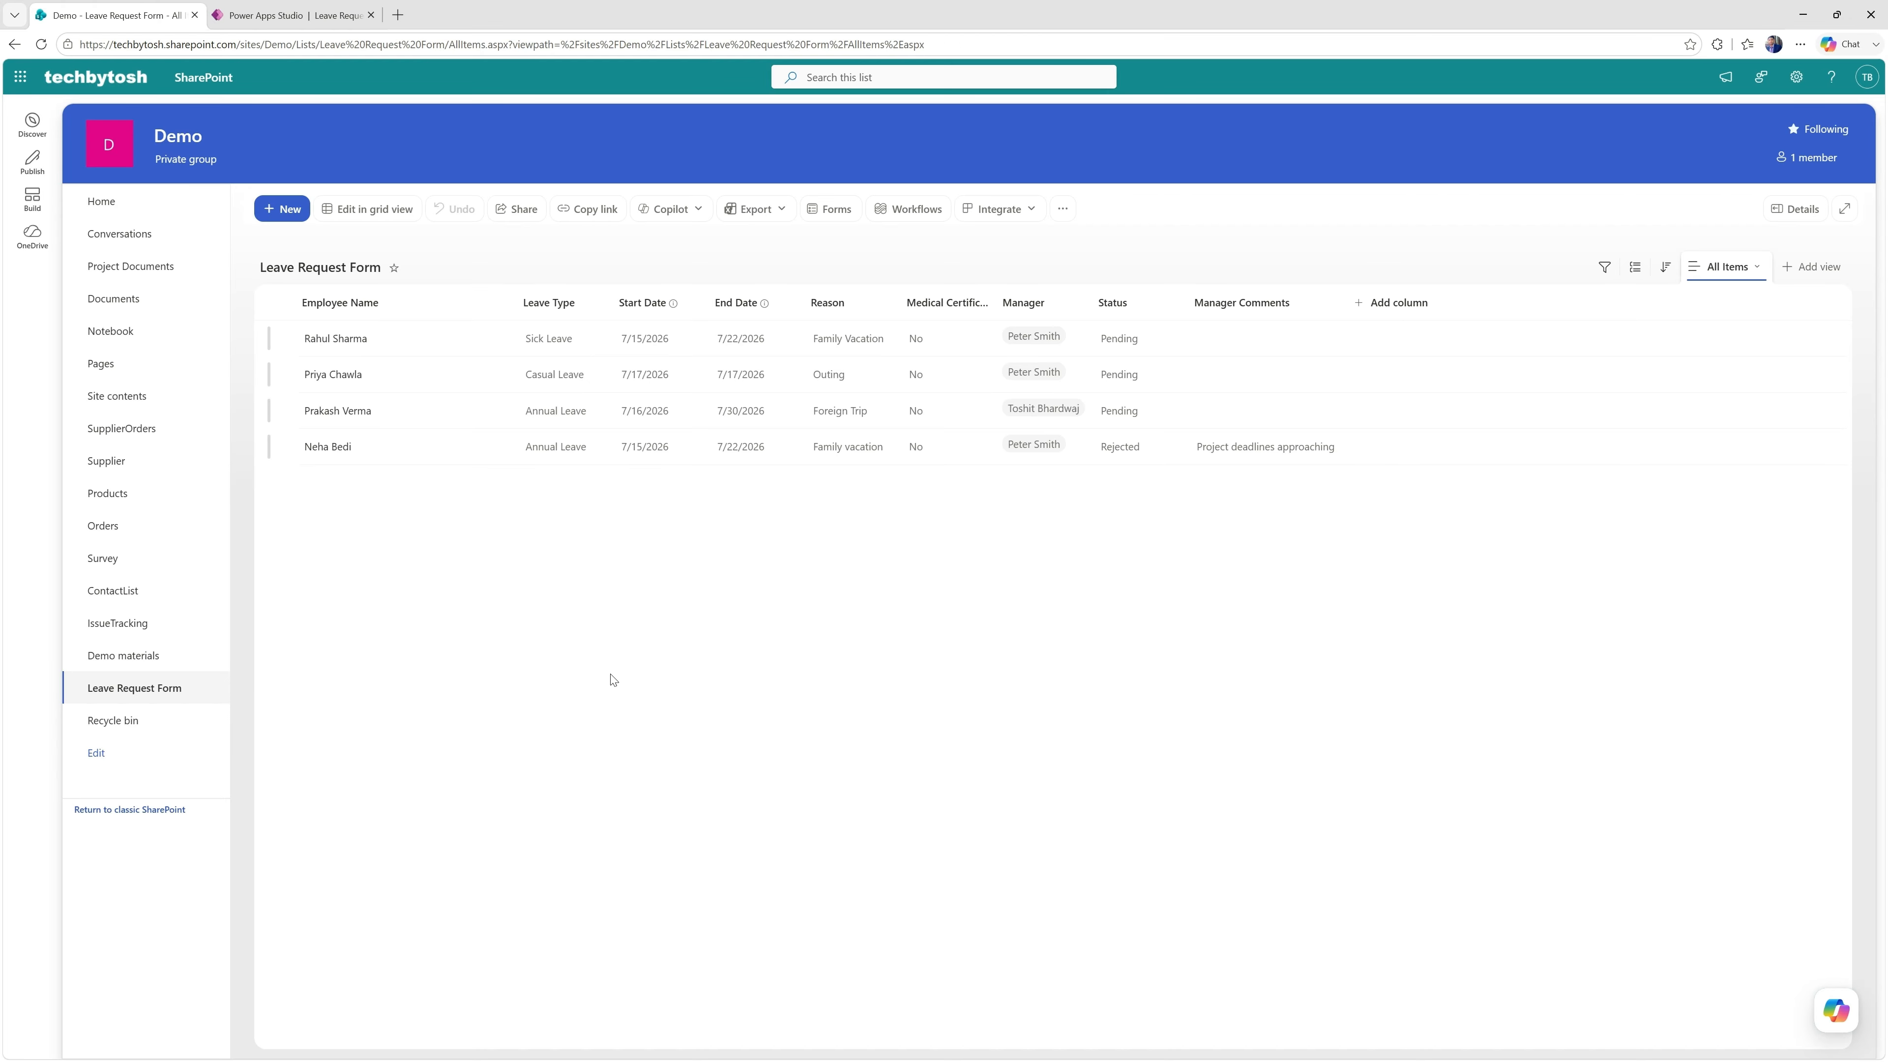
{"action": "left_click", "coordinate": [41, 43]}
{"action": "left_click", "coordinate": [286, 210]}
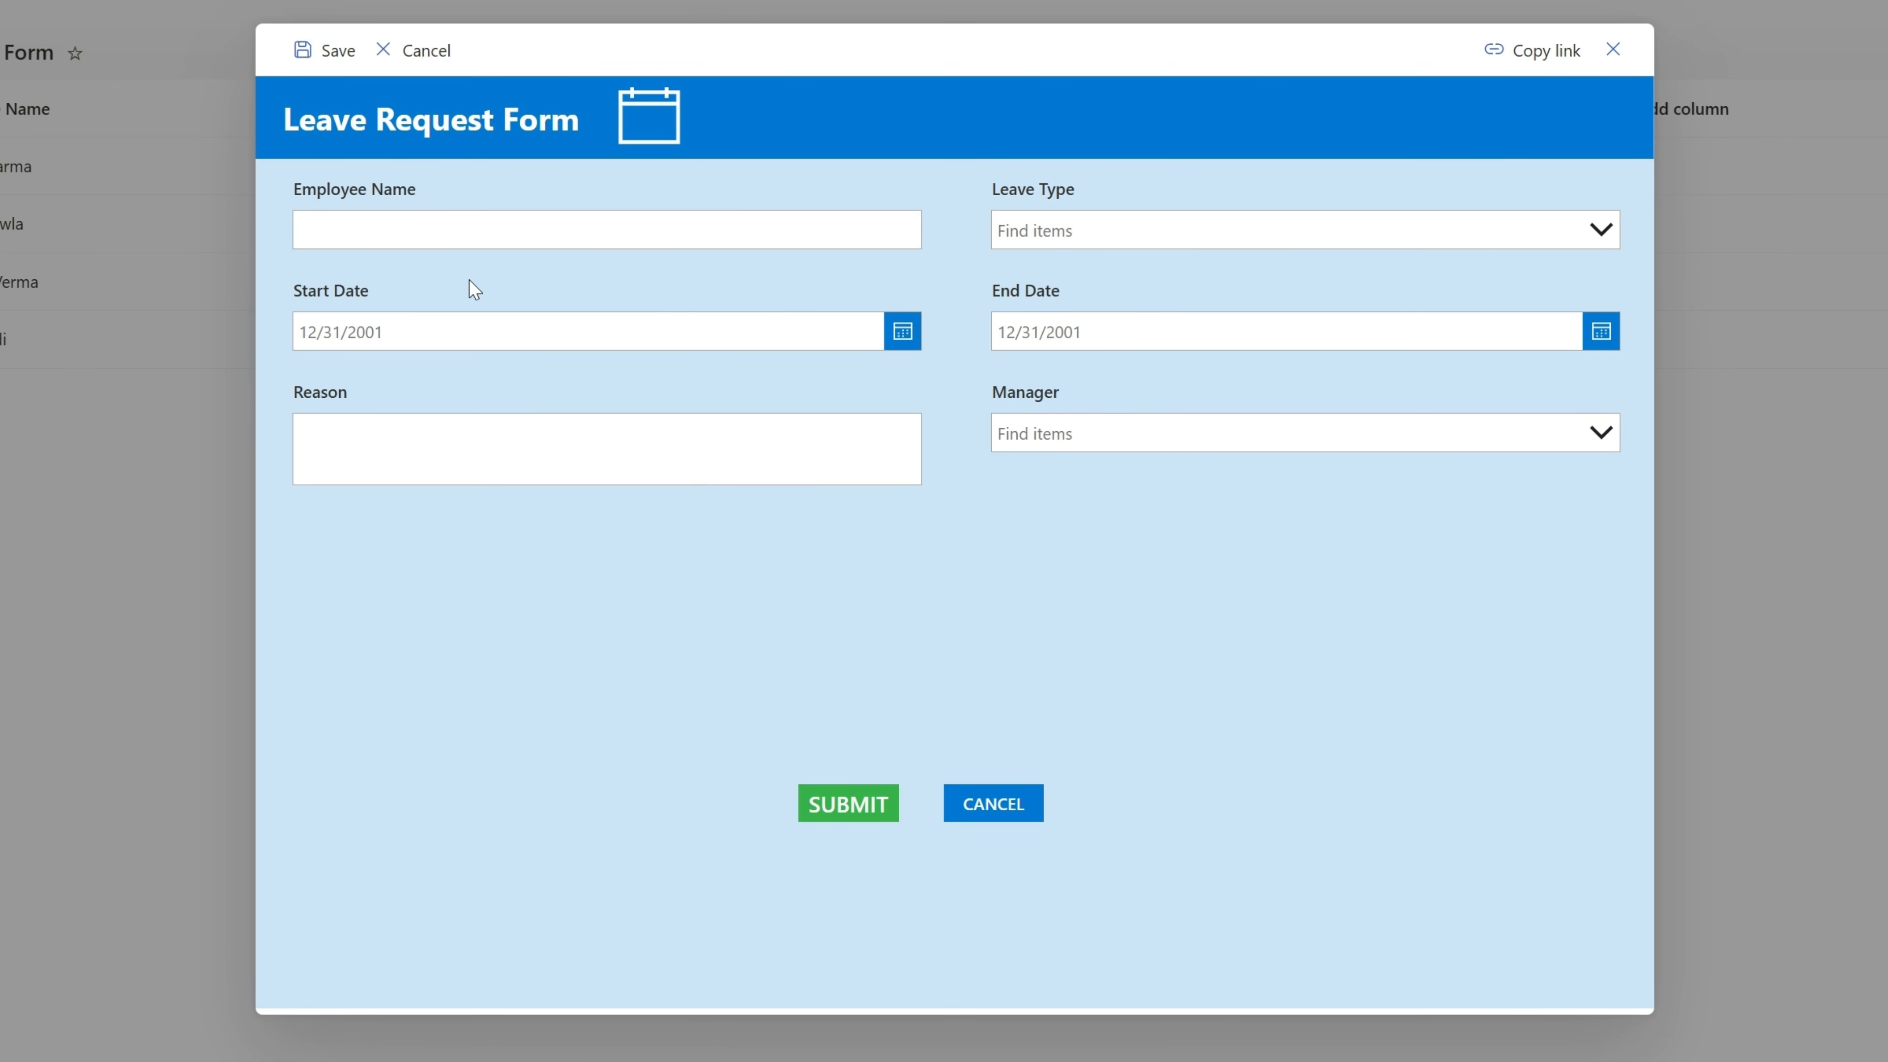
{"action": "left_click", "coordinate": [476, 234]}
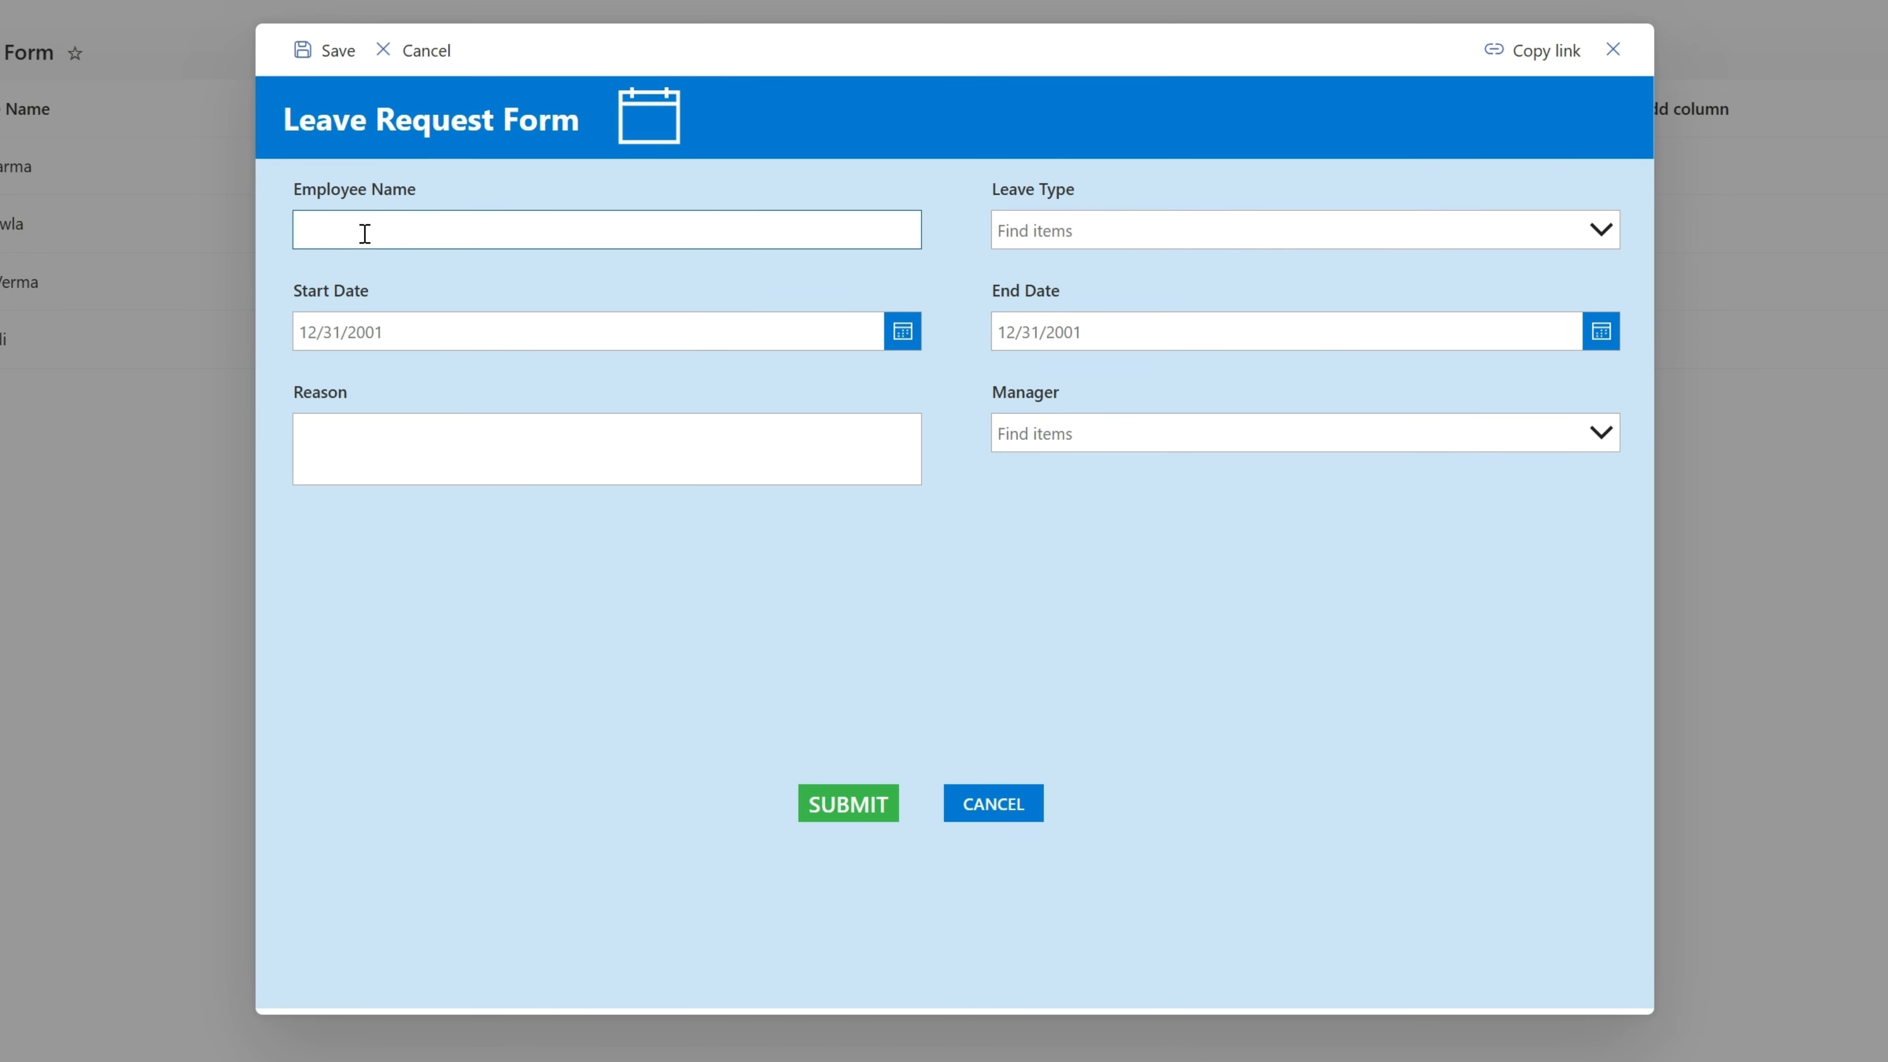
{"action": "type", "text": "Peter Smith"}
Set Leave Type to Sick Leave and choose the Medical Certificate answer
{"action": "left_click", "coordinate": [1077, 239]}
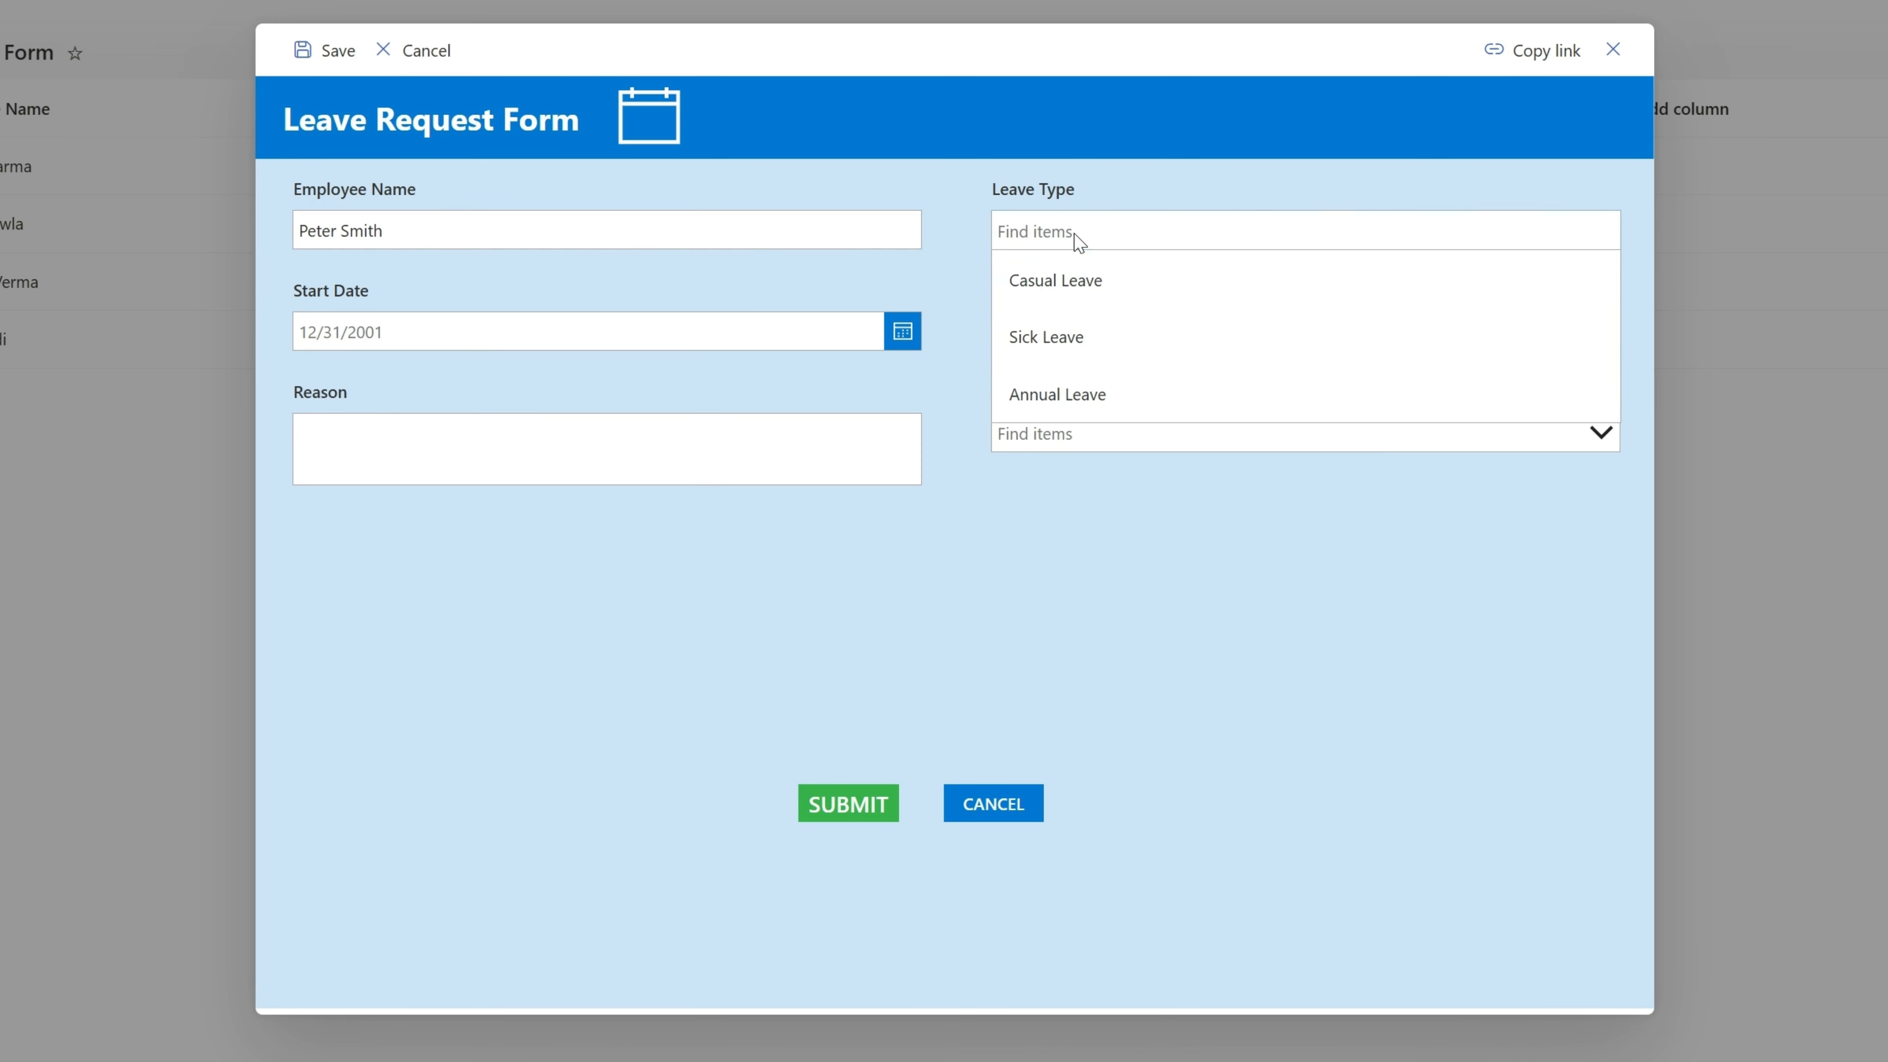
{"action": "left_click", "coordinate": [1079, 339]}
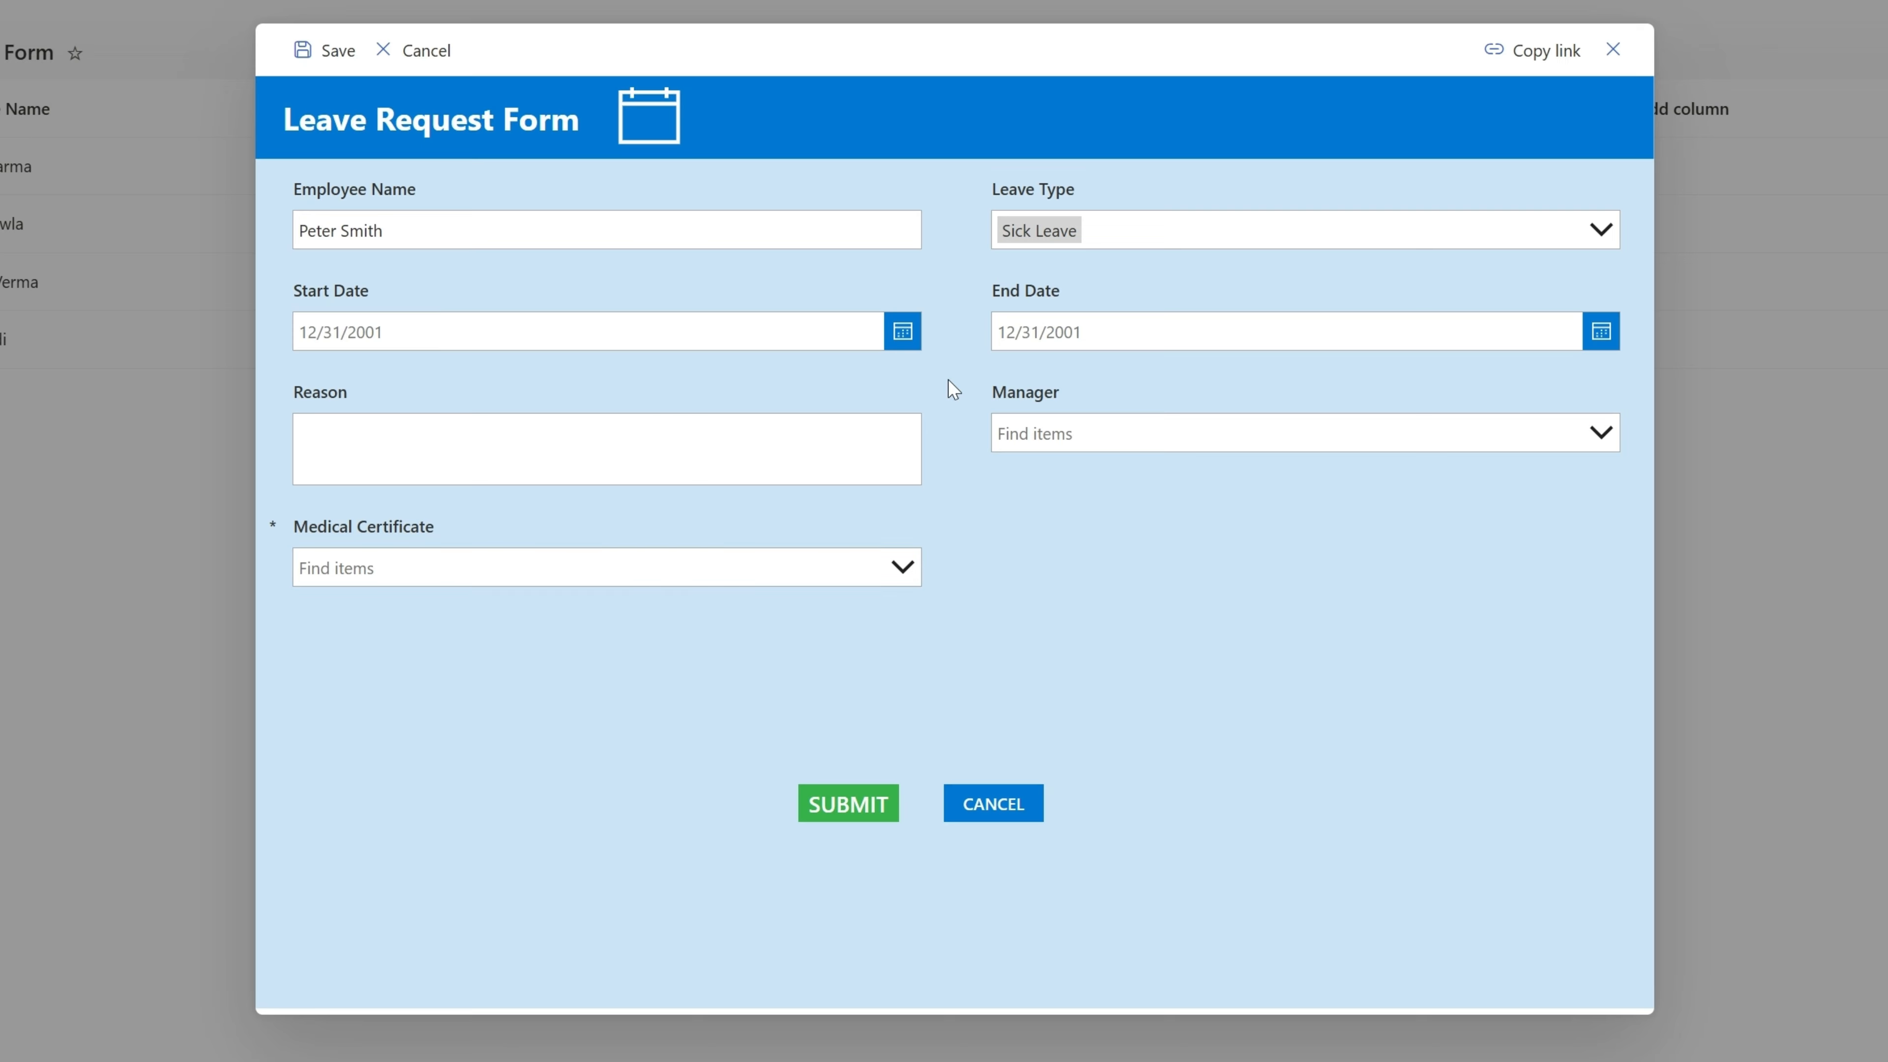
{"action": "left_click", "coordinate": [1123, 239]}
{"action": "left_click", "coordinate": [1064, 437]}
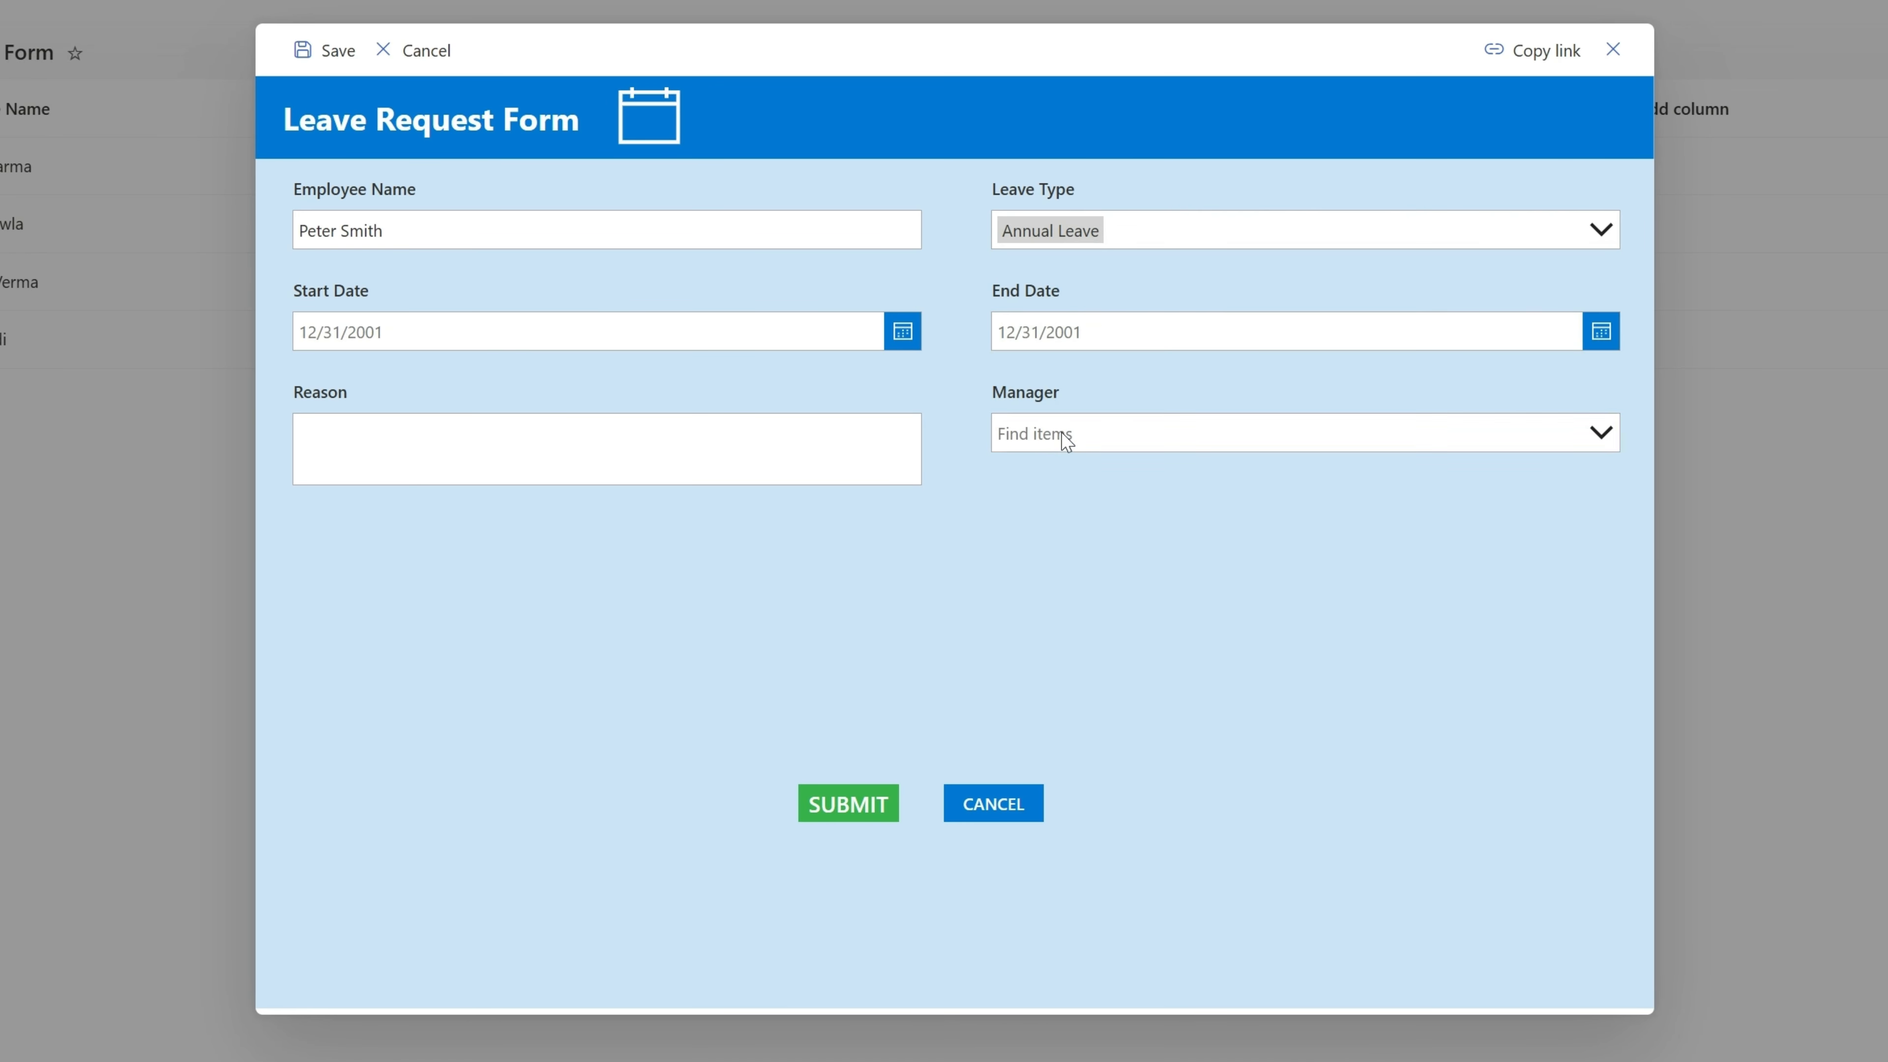
{"action": "left_click", "coordinate": [1217, 221]}
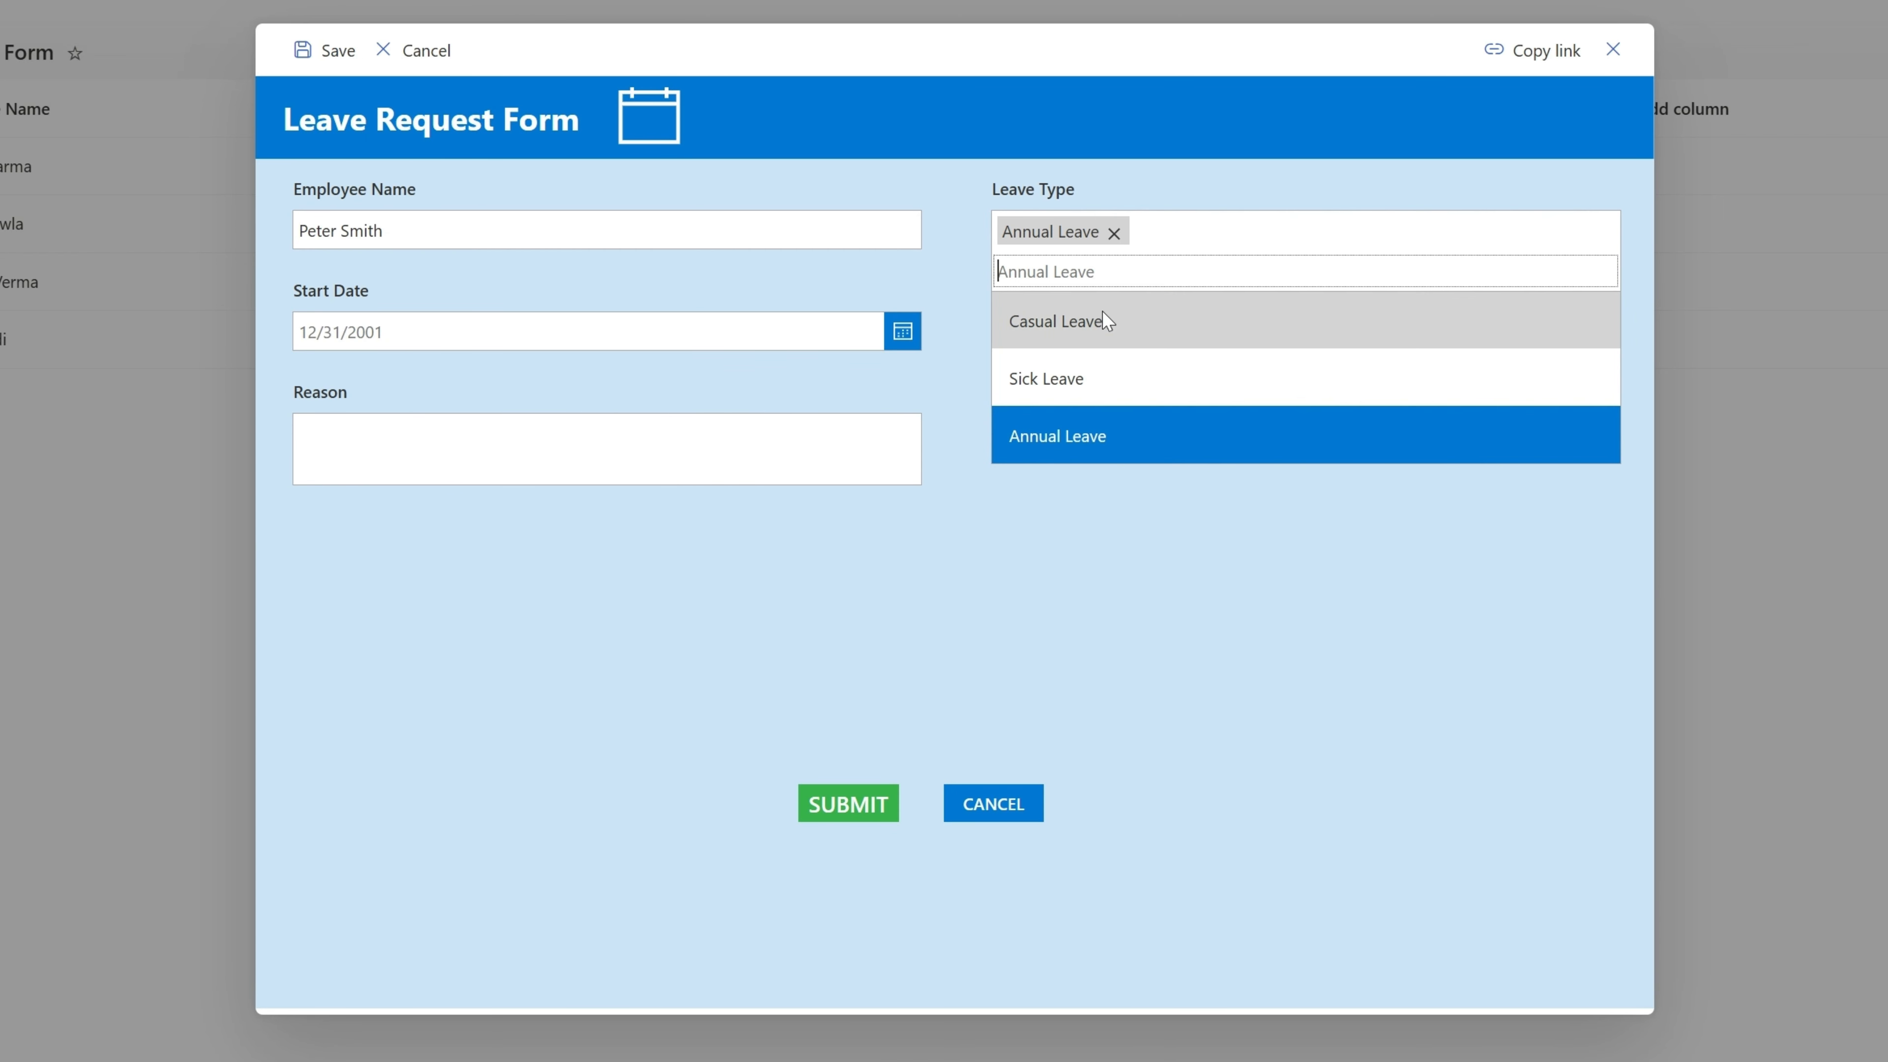
{"action": "left_click", "coordinate": [1048, 381]}
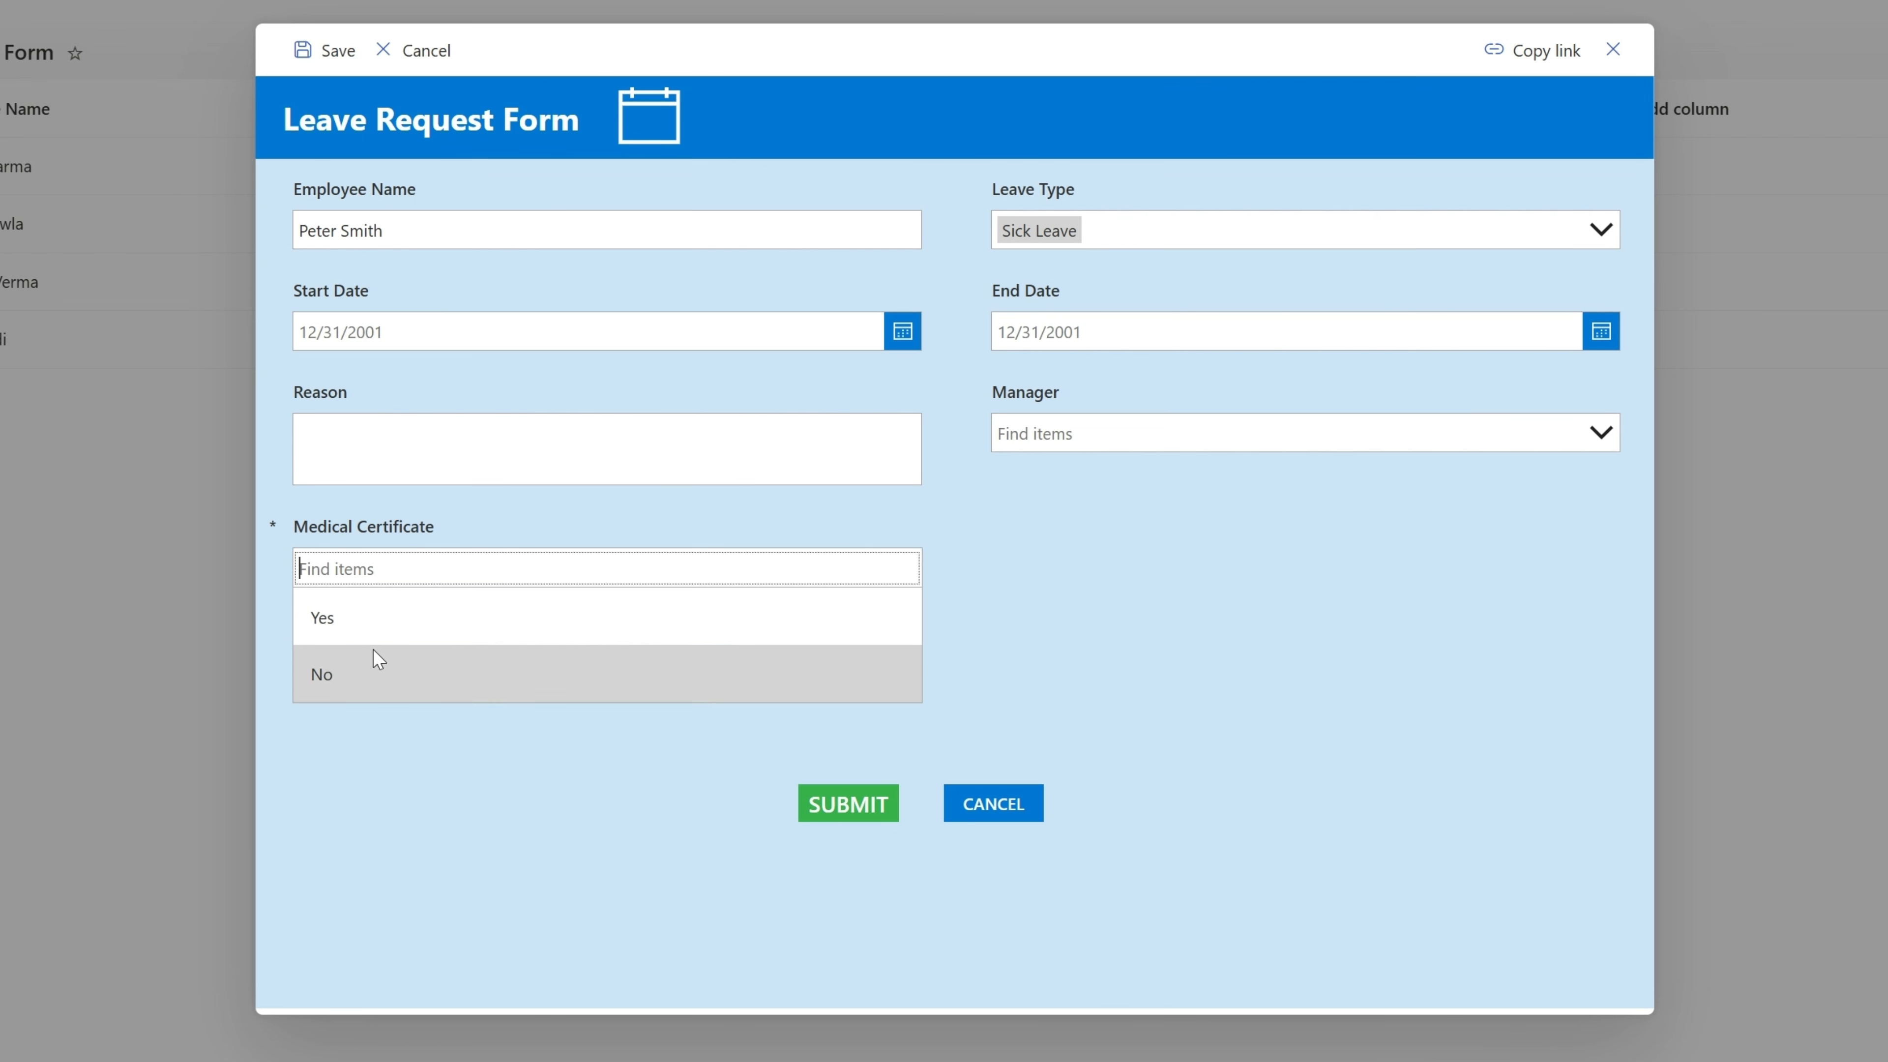
{"action": "left_click", "coordinate": [371, 666]}
{"action": "left_click", "coordinate": [848, 333]}
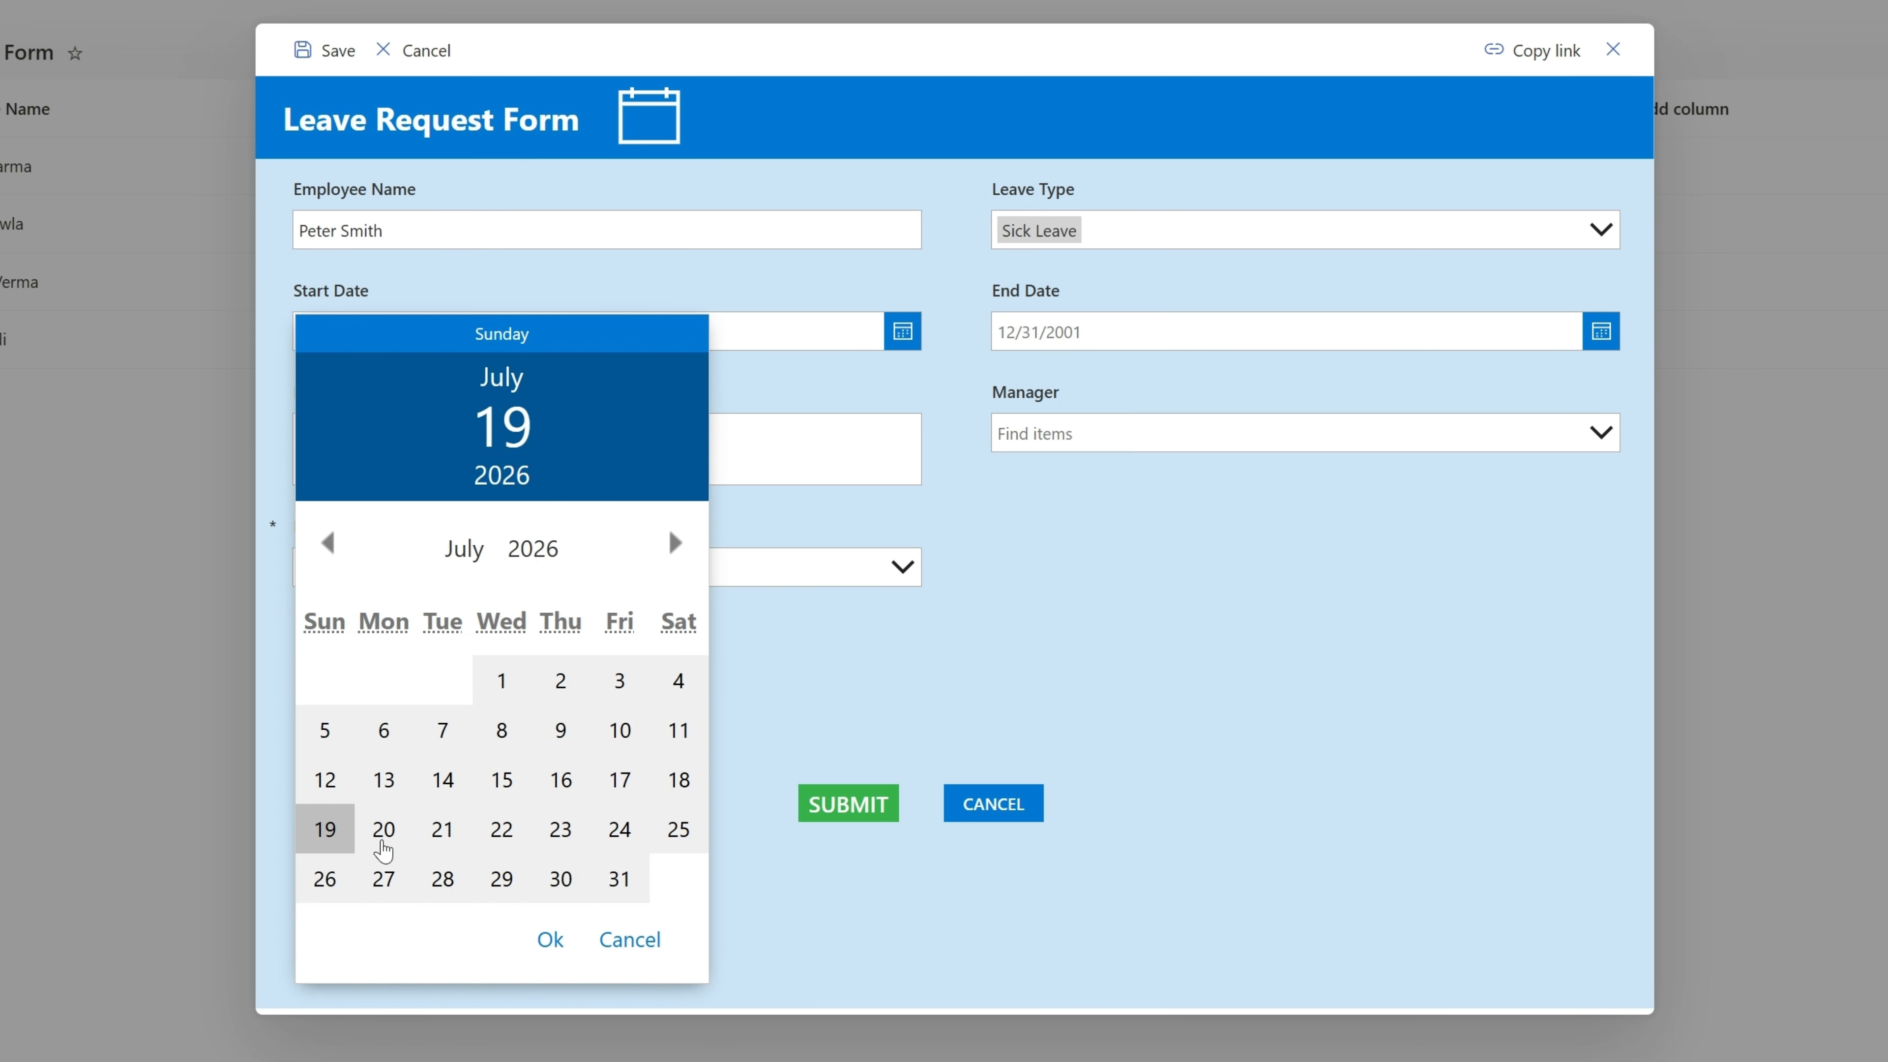
Test the validation: Start Date 7/19, End Date 7/7, submit, then dismiss the End Date error
{"action": "left_click", "coordinate": [325, 833]}
{"action": "left_click", "coordinate": [551, 938]}
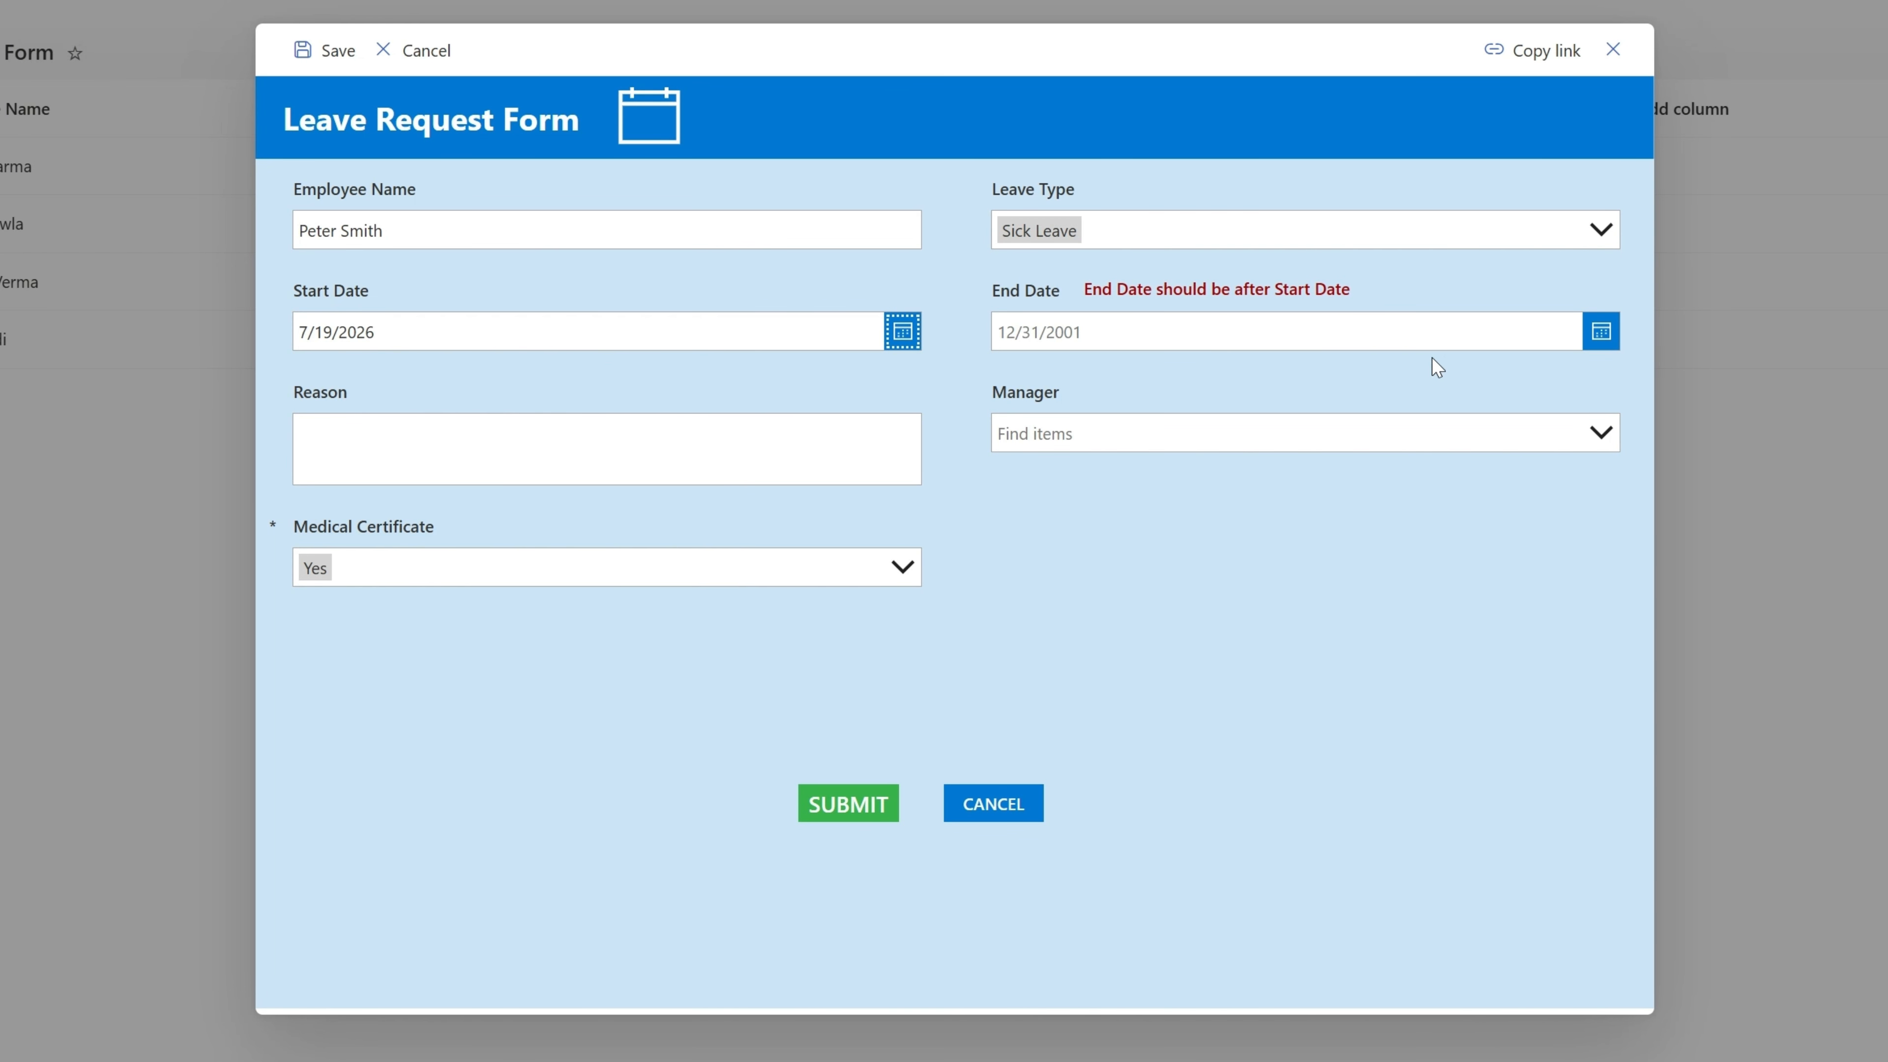
{"action": "left_click", "coordinate": [1438, 336]}
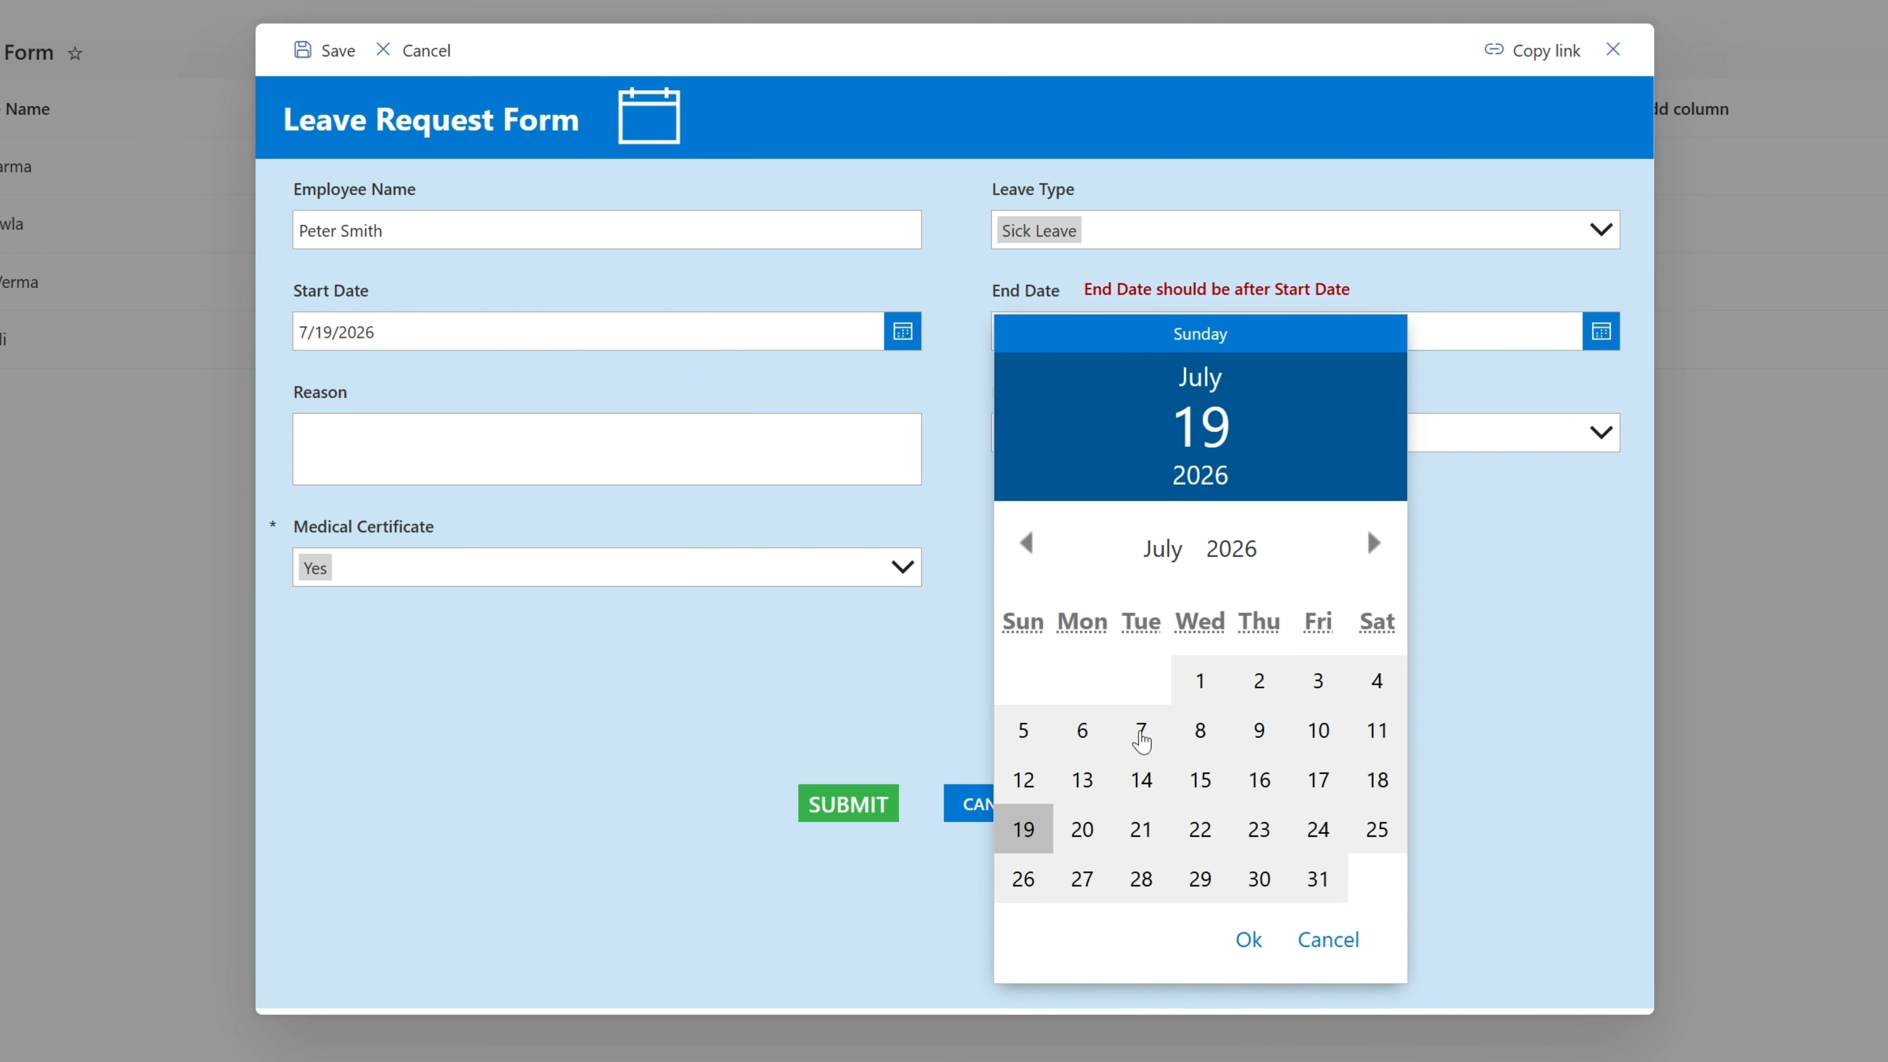
{"action": "left_click", "coordinate": [1141, 732]}
{"action": "left_click", "coordinate": [1248, 940]}
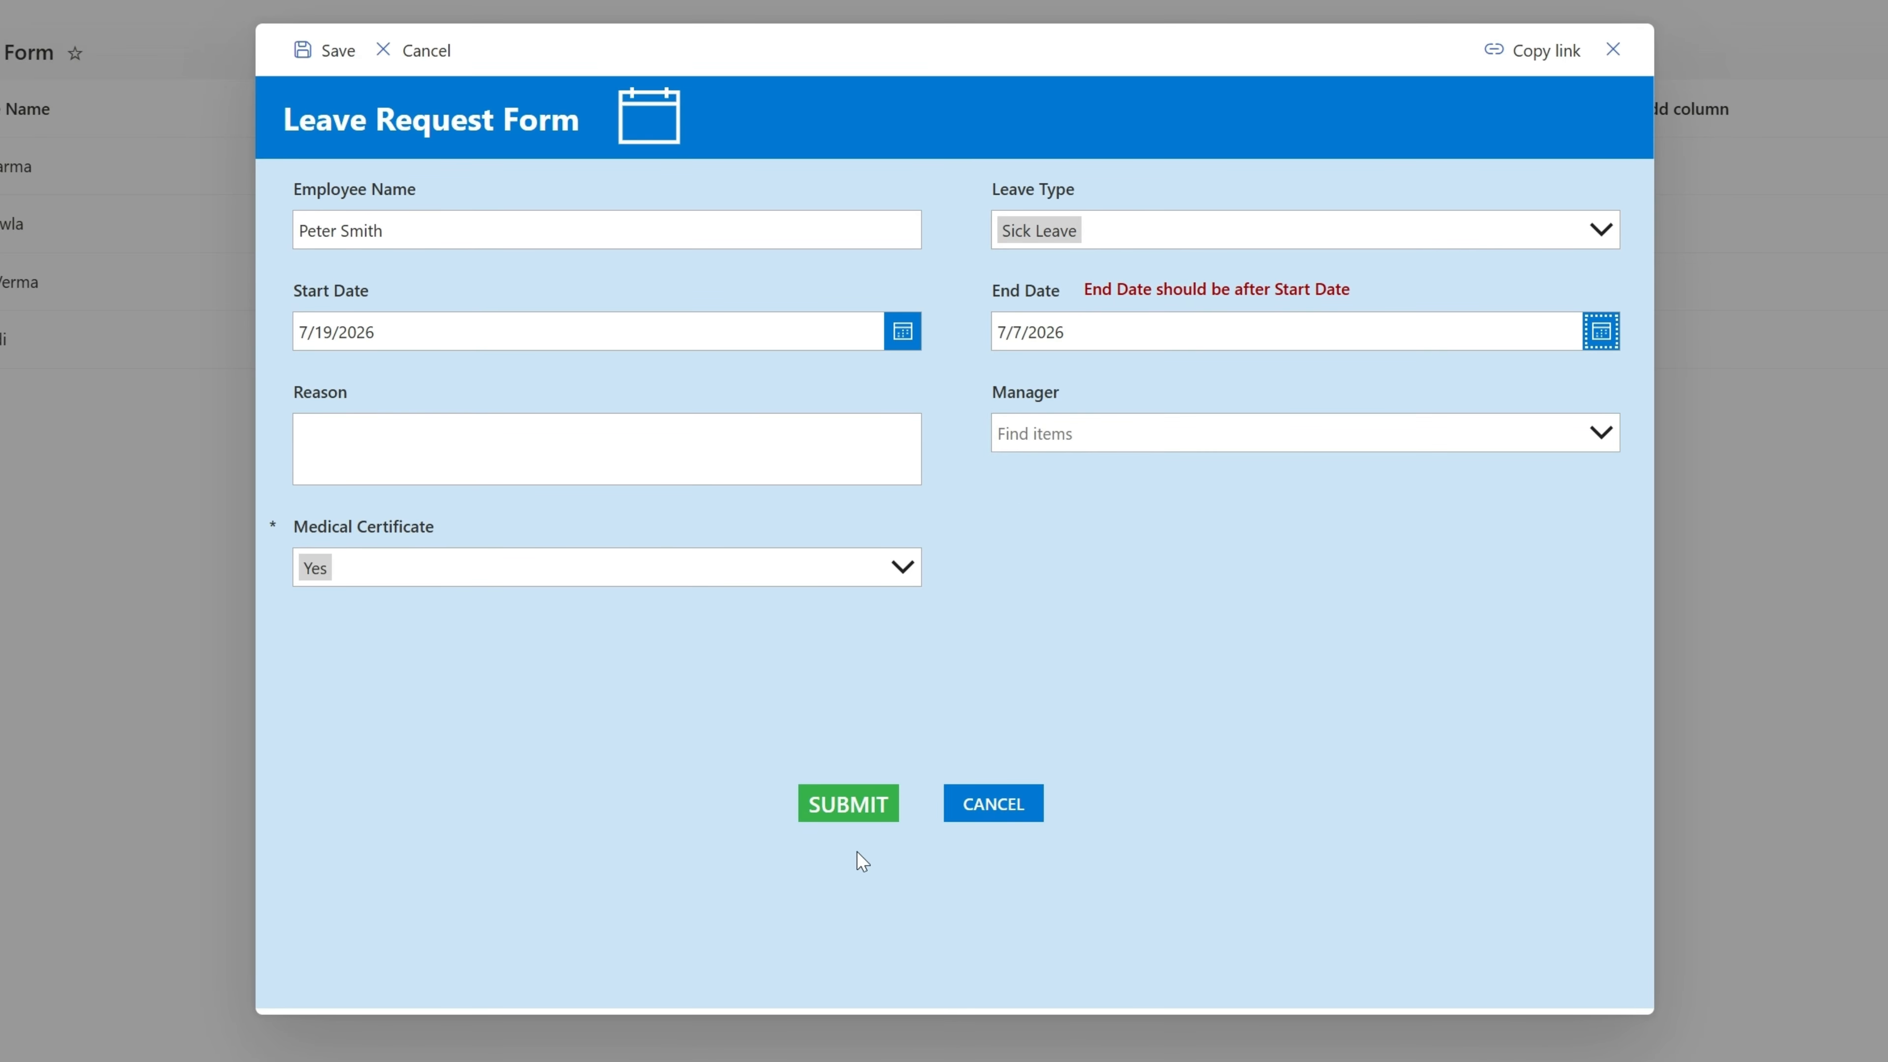
{"action": "left_click", "coordinate": [847, 818]}
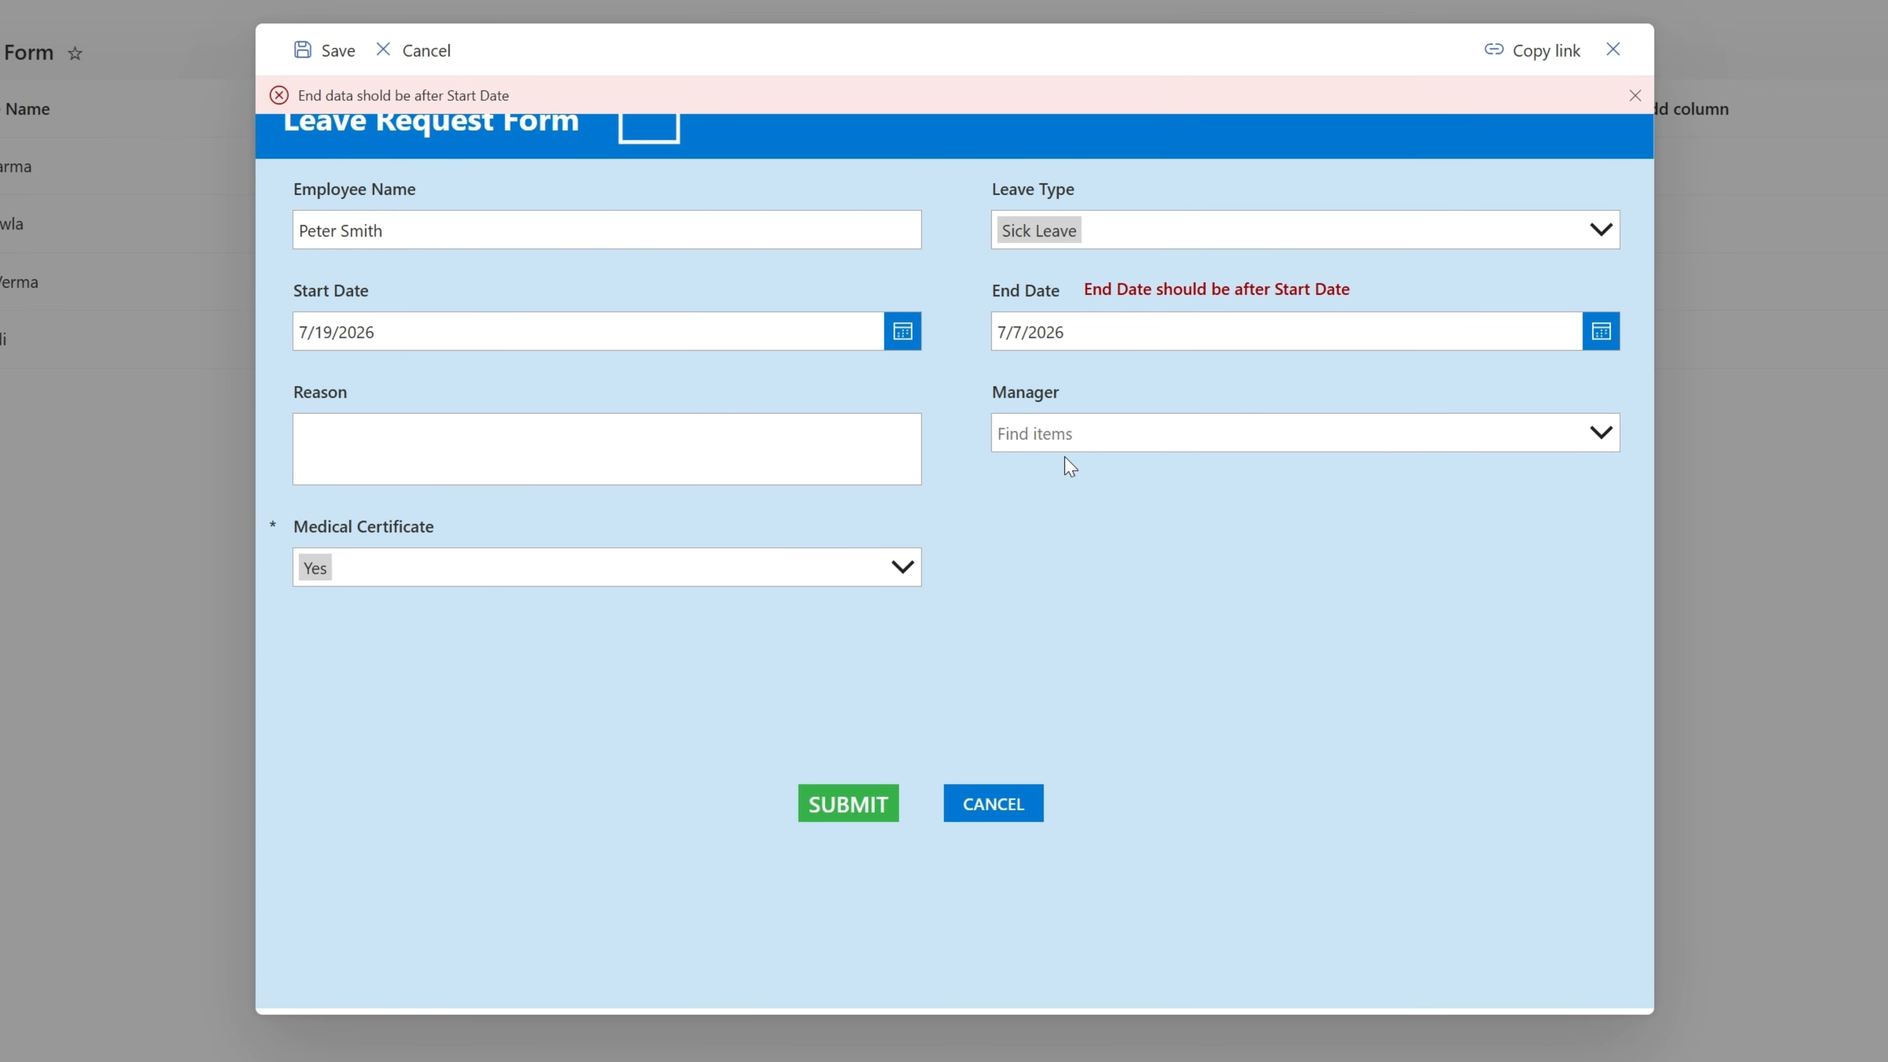
{"action": "left_click", "coordinate": [1633, 96]}
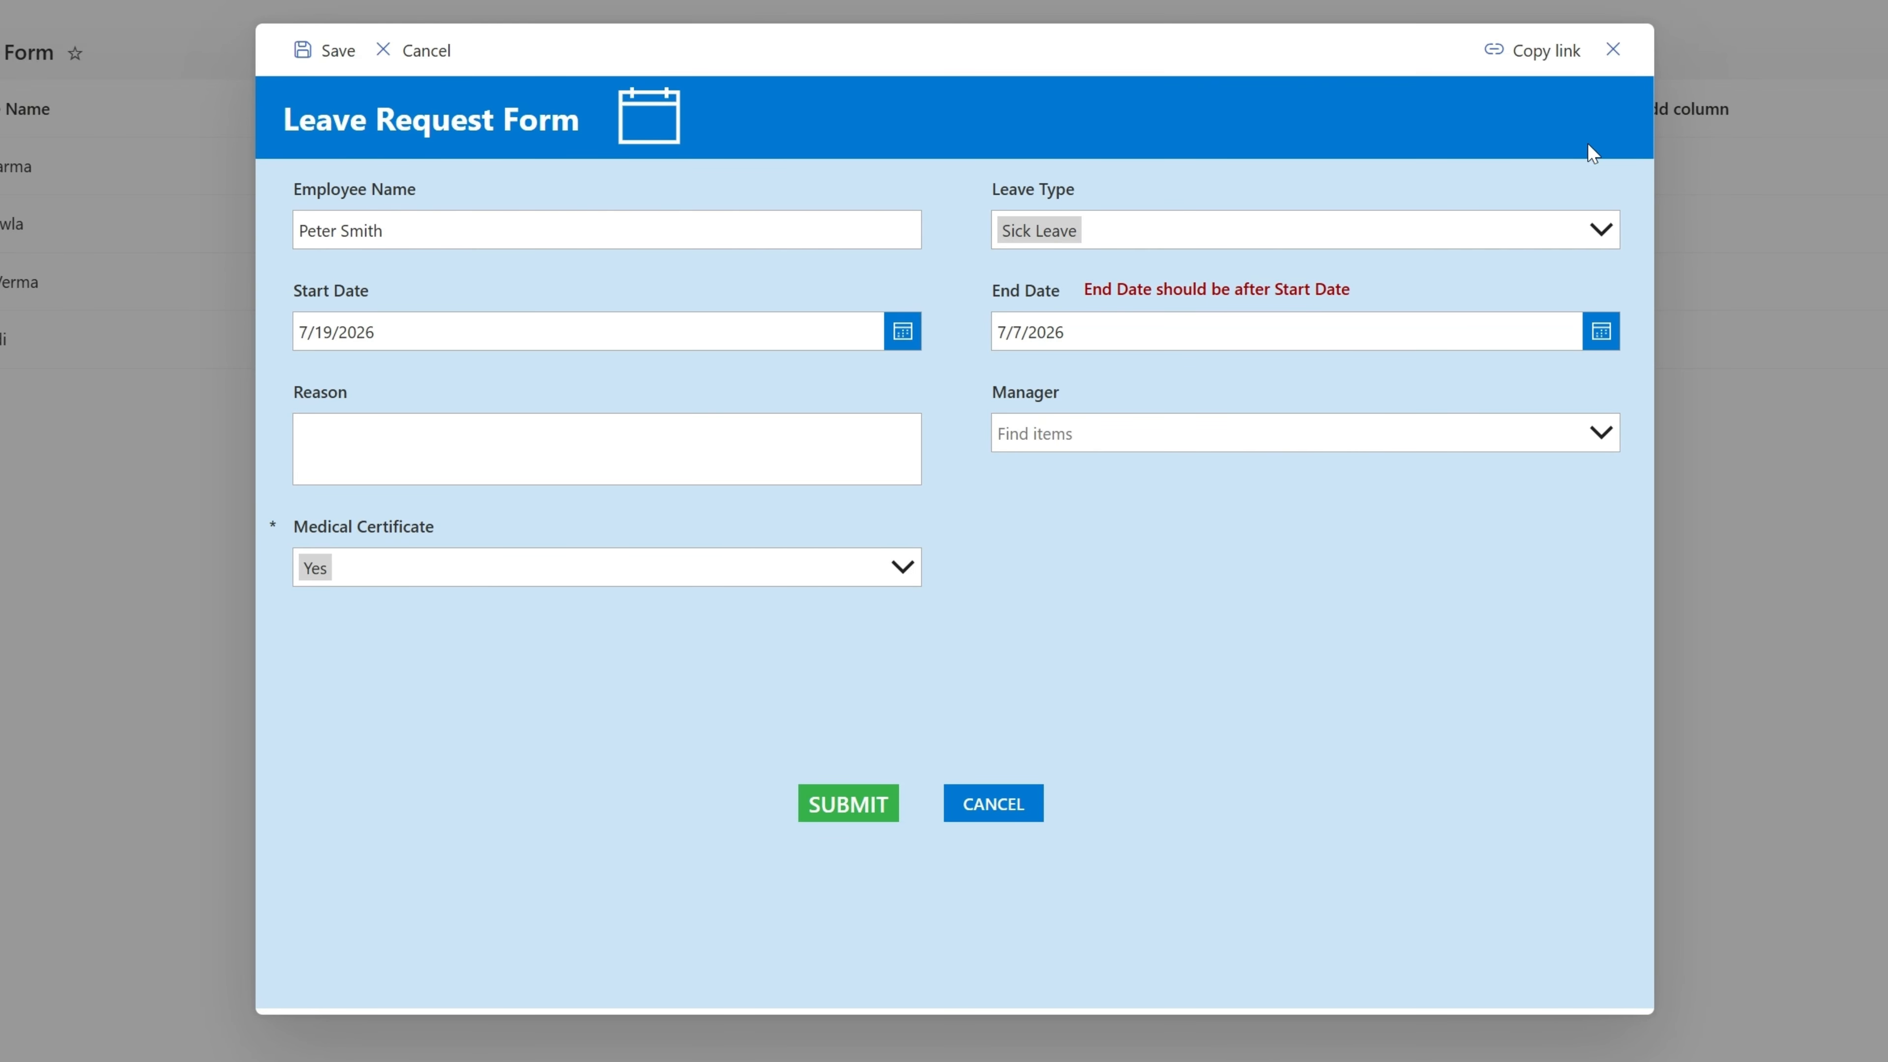
Change the End Date to 7/30 and choose the manager's account from the suggestions
{"action": "left_click", "coordinate": [1601, 330]}
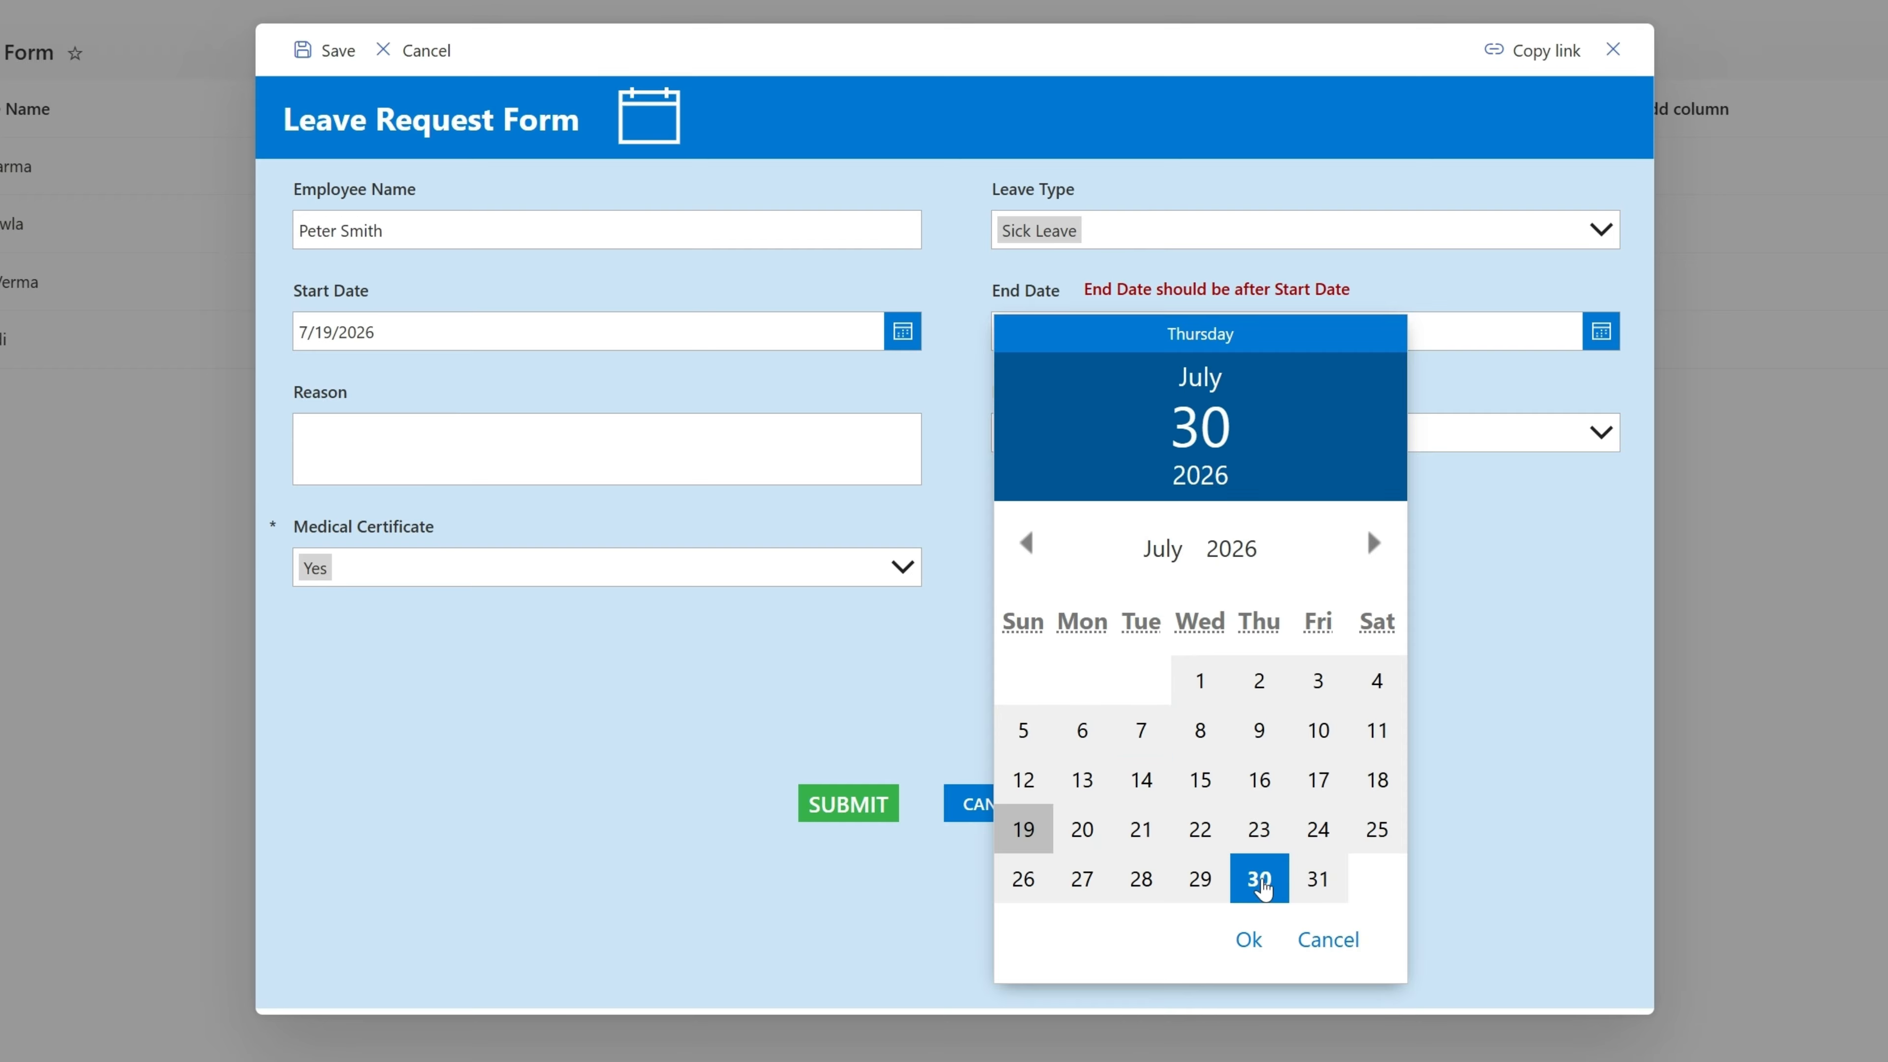
{"action": "left_click", "coordinate": [1259, 879]}
{"action": "left_click", "coordinate": [1248, 939]}
{"action": "left_click", "coordinate": [1121, 445]}
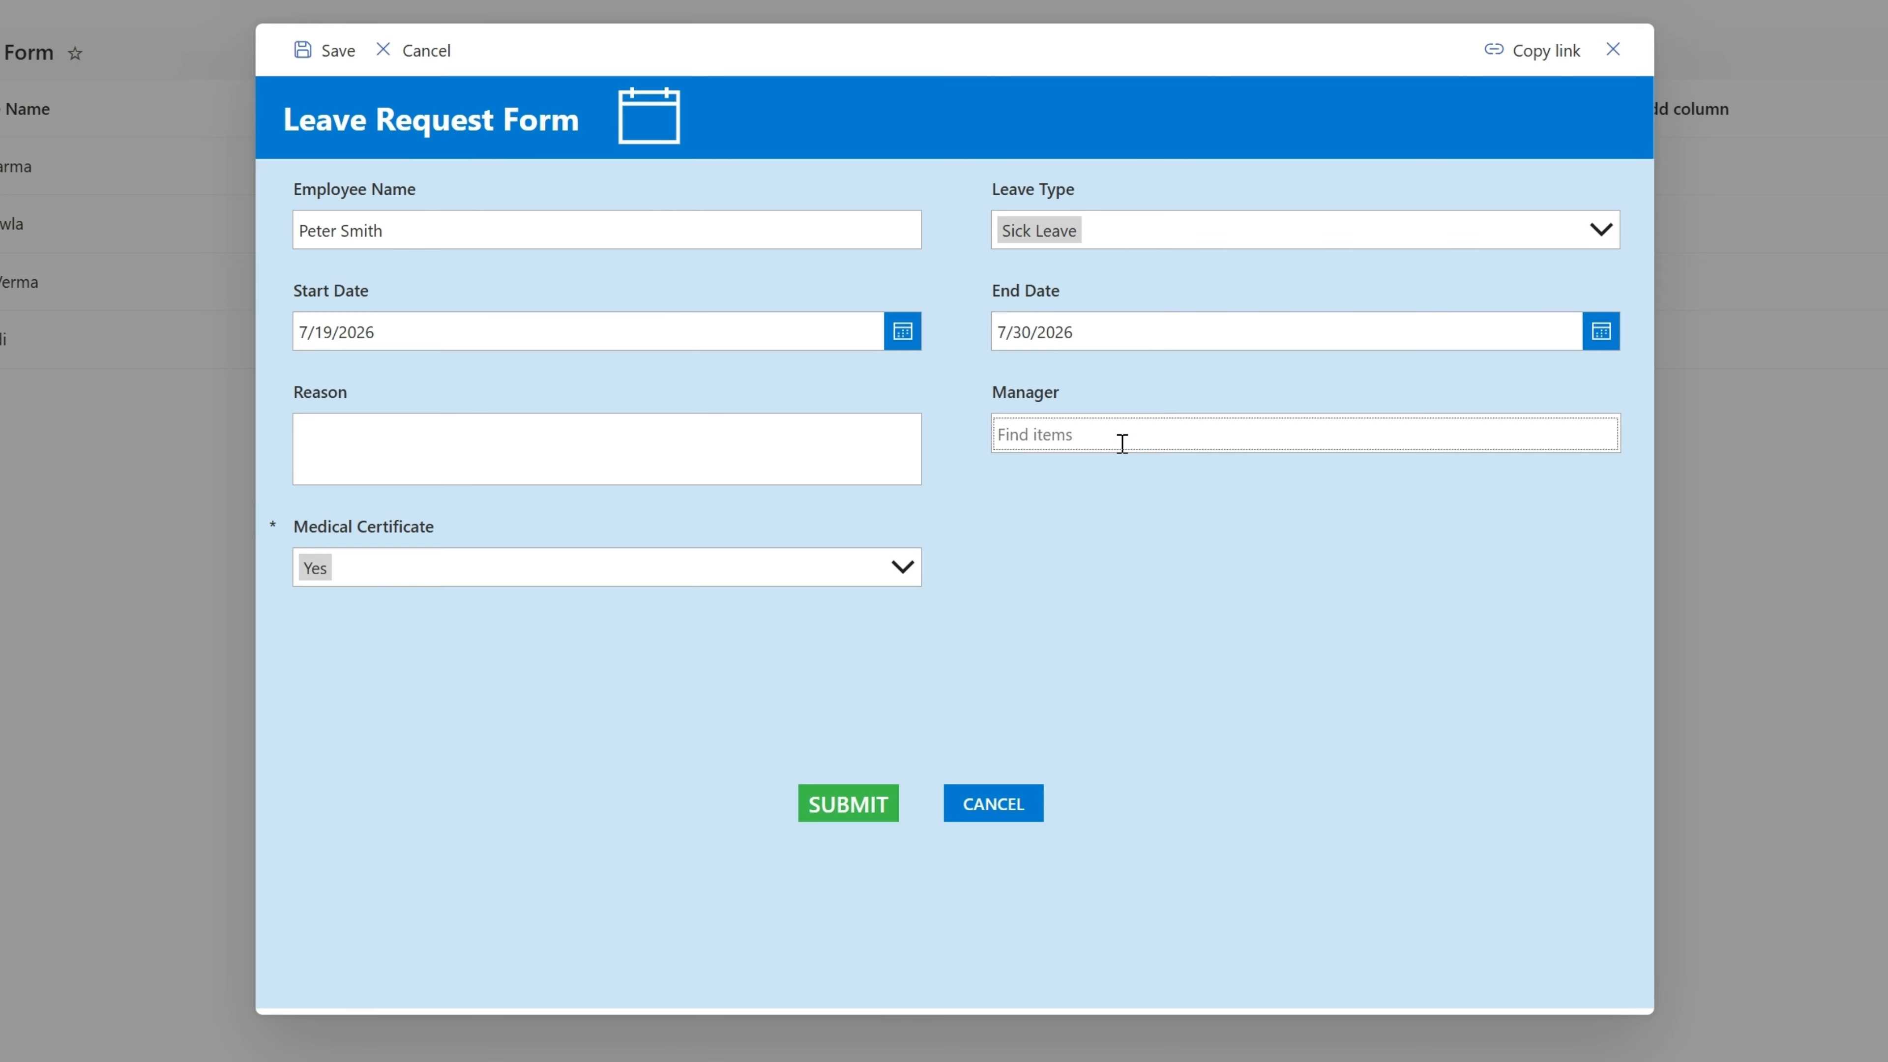
{"action": "type", "text": "toshit"}
{"action": "left_click", "coordinate": [1127, 484]}
Enter 'sick leave' as the Reason and submit the leave request
{"action": "left_click", "coordinate": [695, 476]}
{"action": "type", "text": "Familyy"}
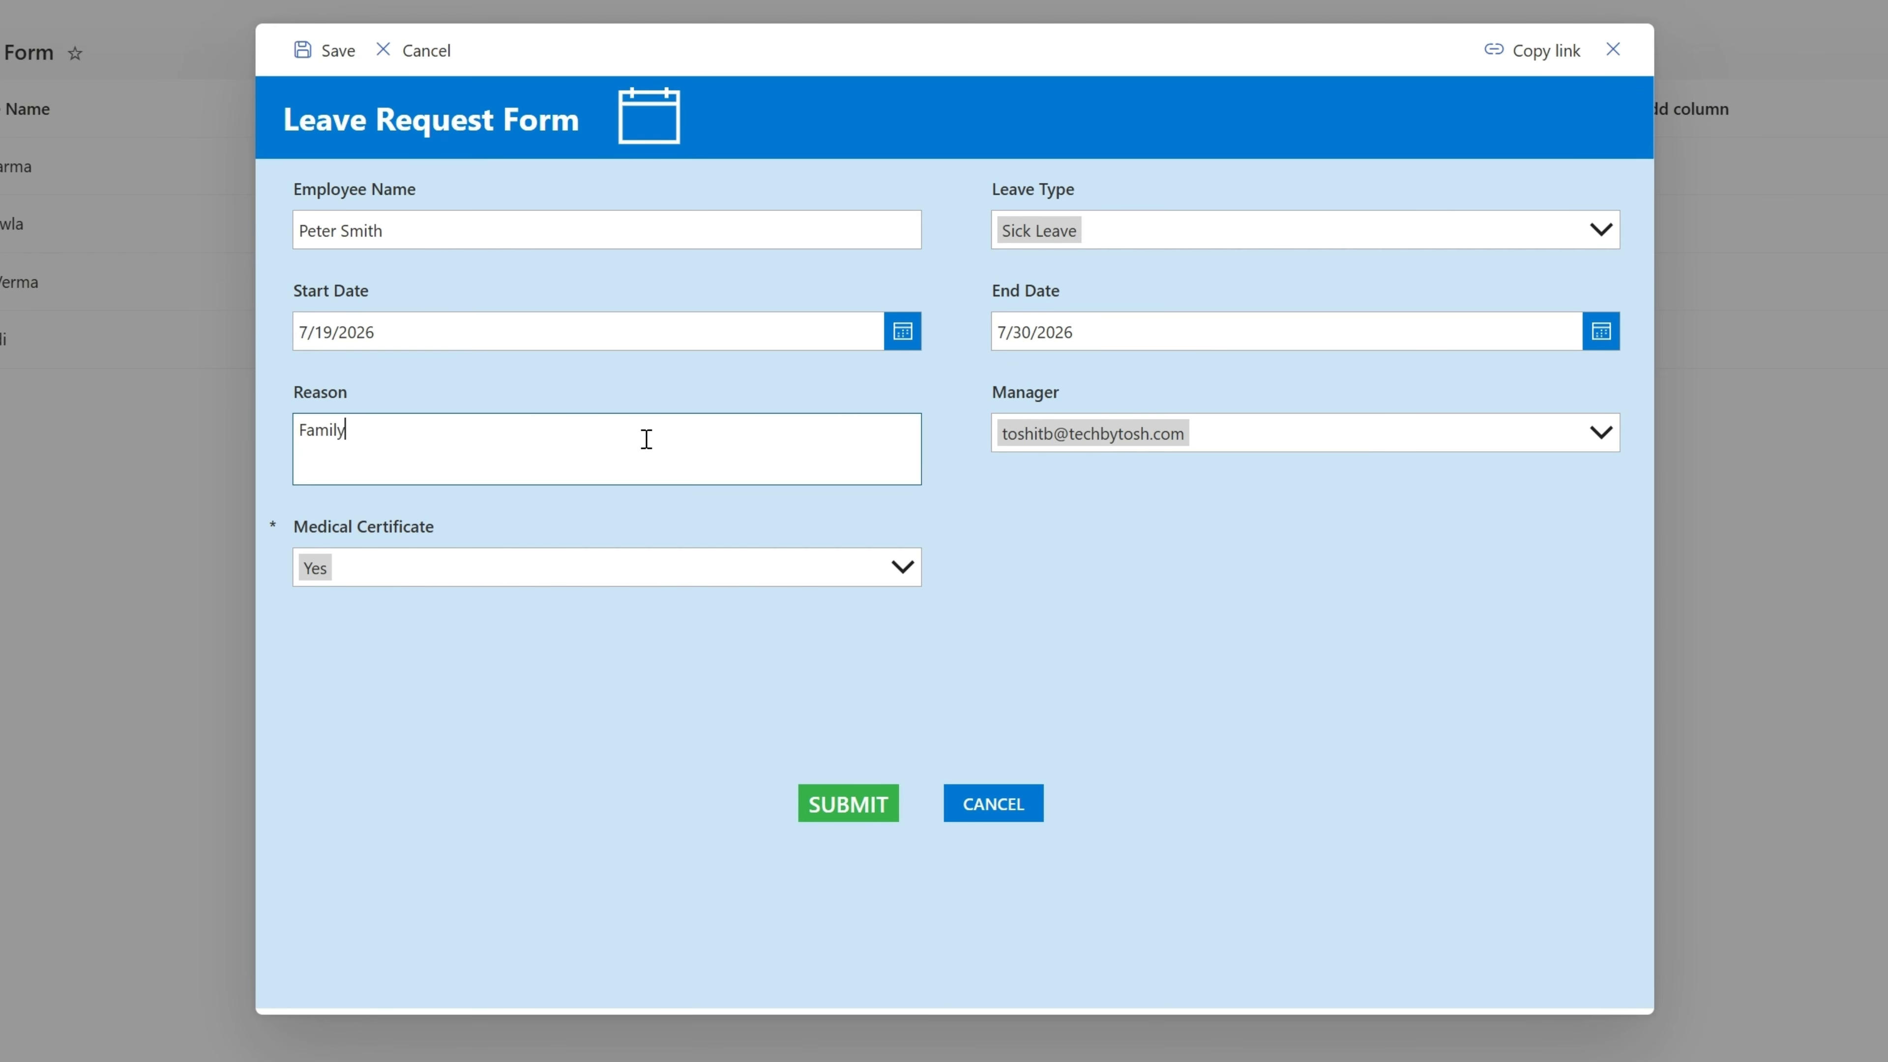
{"action": "key", "text": "BackSpace"}
{"action": "key", "text": "BackSpace"}
{"action": "key", "text": "BackSpace"}
{"action": "key", "text": "BackSpace"}
{"action": "key", "text": "BackSpace"}
{"action": "key", "text": "BackSpace"}
{"action": "type", "text": "sick leave"}
{"action": "left_click", "coordinate": [863, 814]}
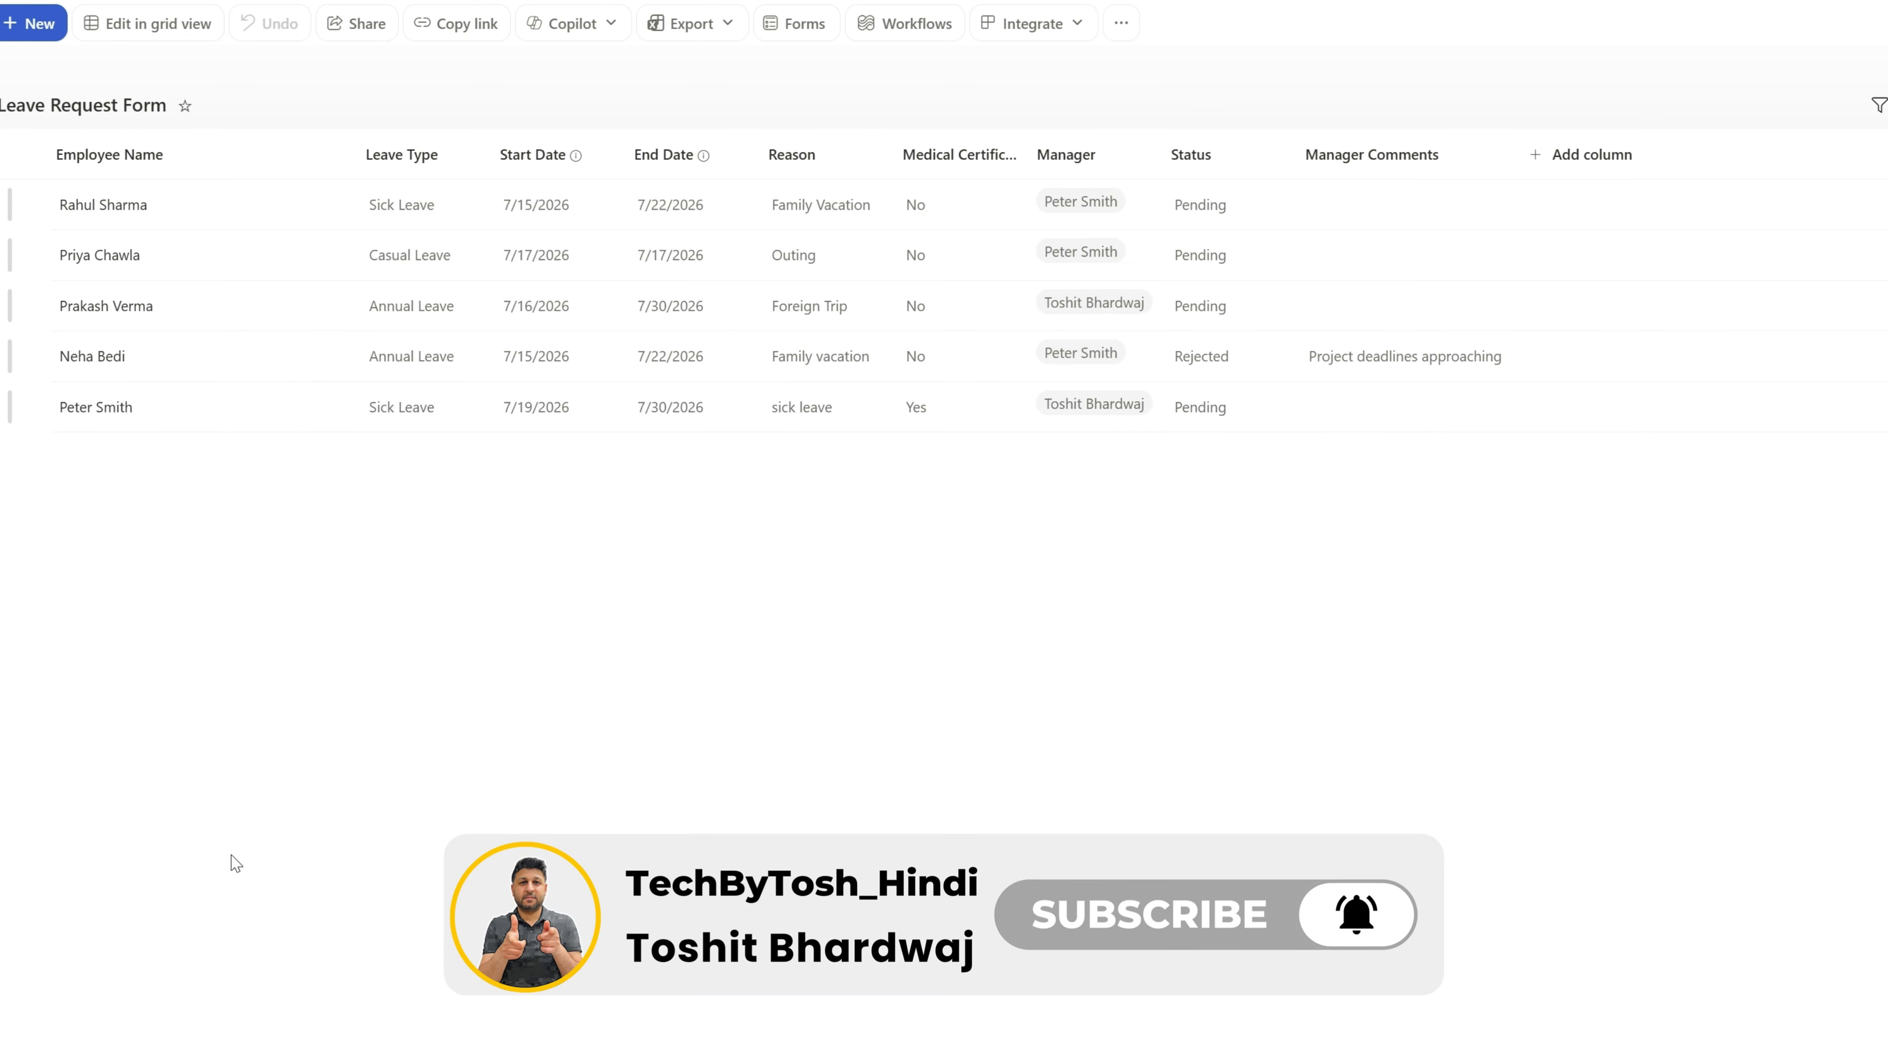
In grid view, change the new 7/19–7/30 sick-leave request's Status from Pending to Approved
{"action": "left_click", "coordinate": [100, 408]}
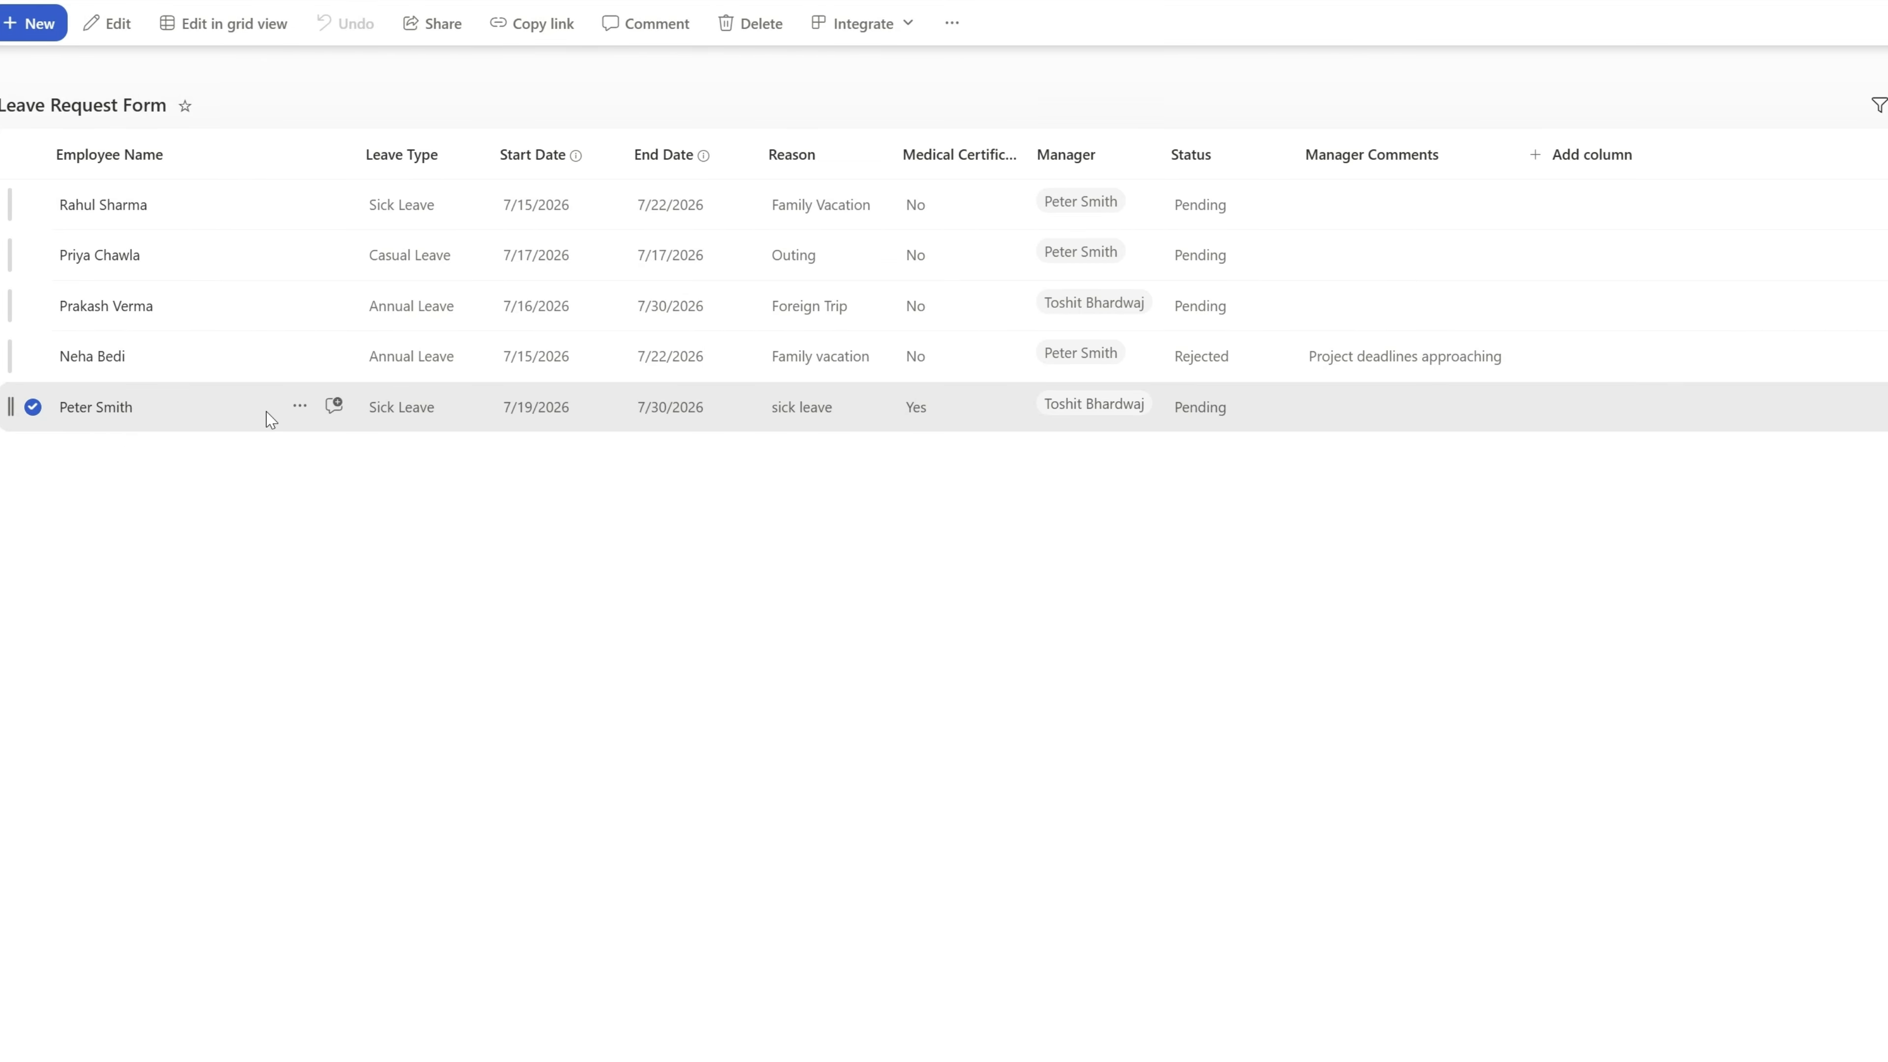
{"action": "left_click", "coordinate": [219, 25]}
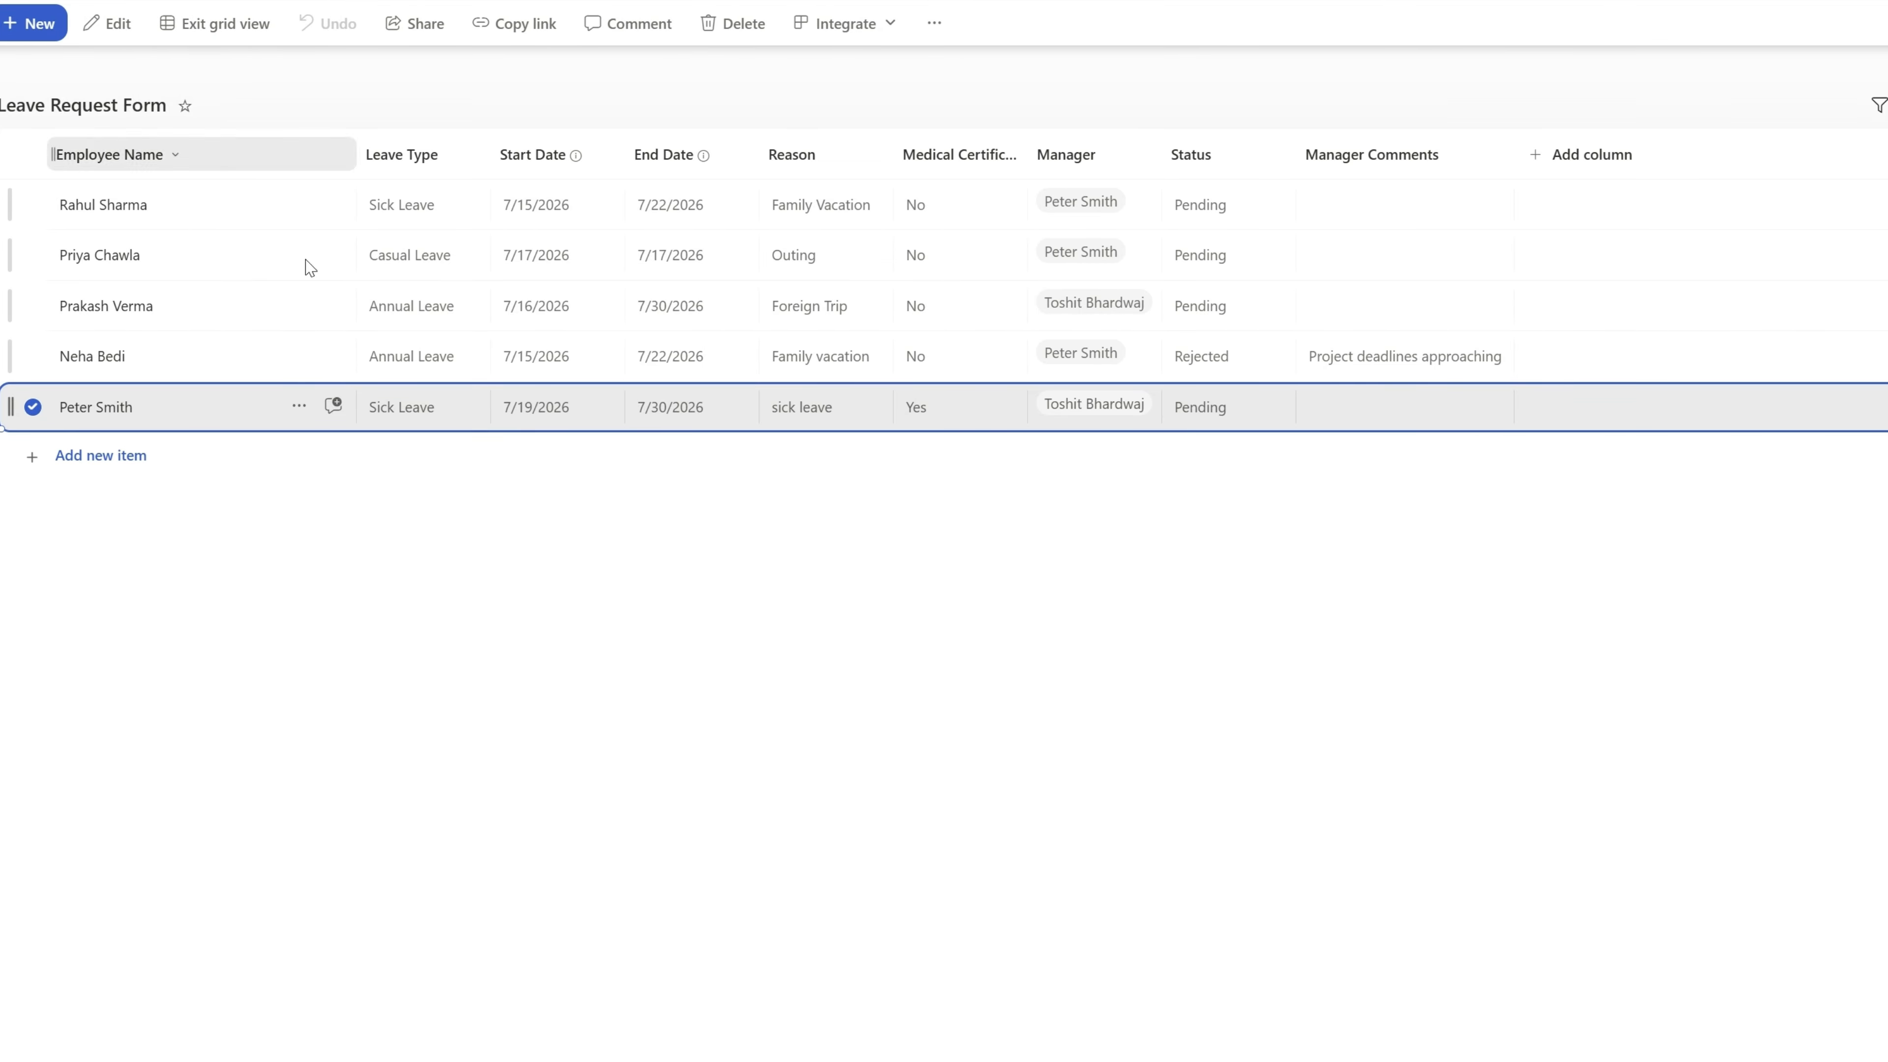
{"action": "left_click", "coordinate": [1249, 416]}
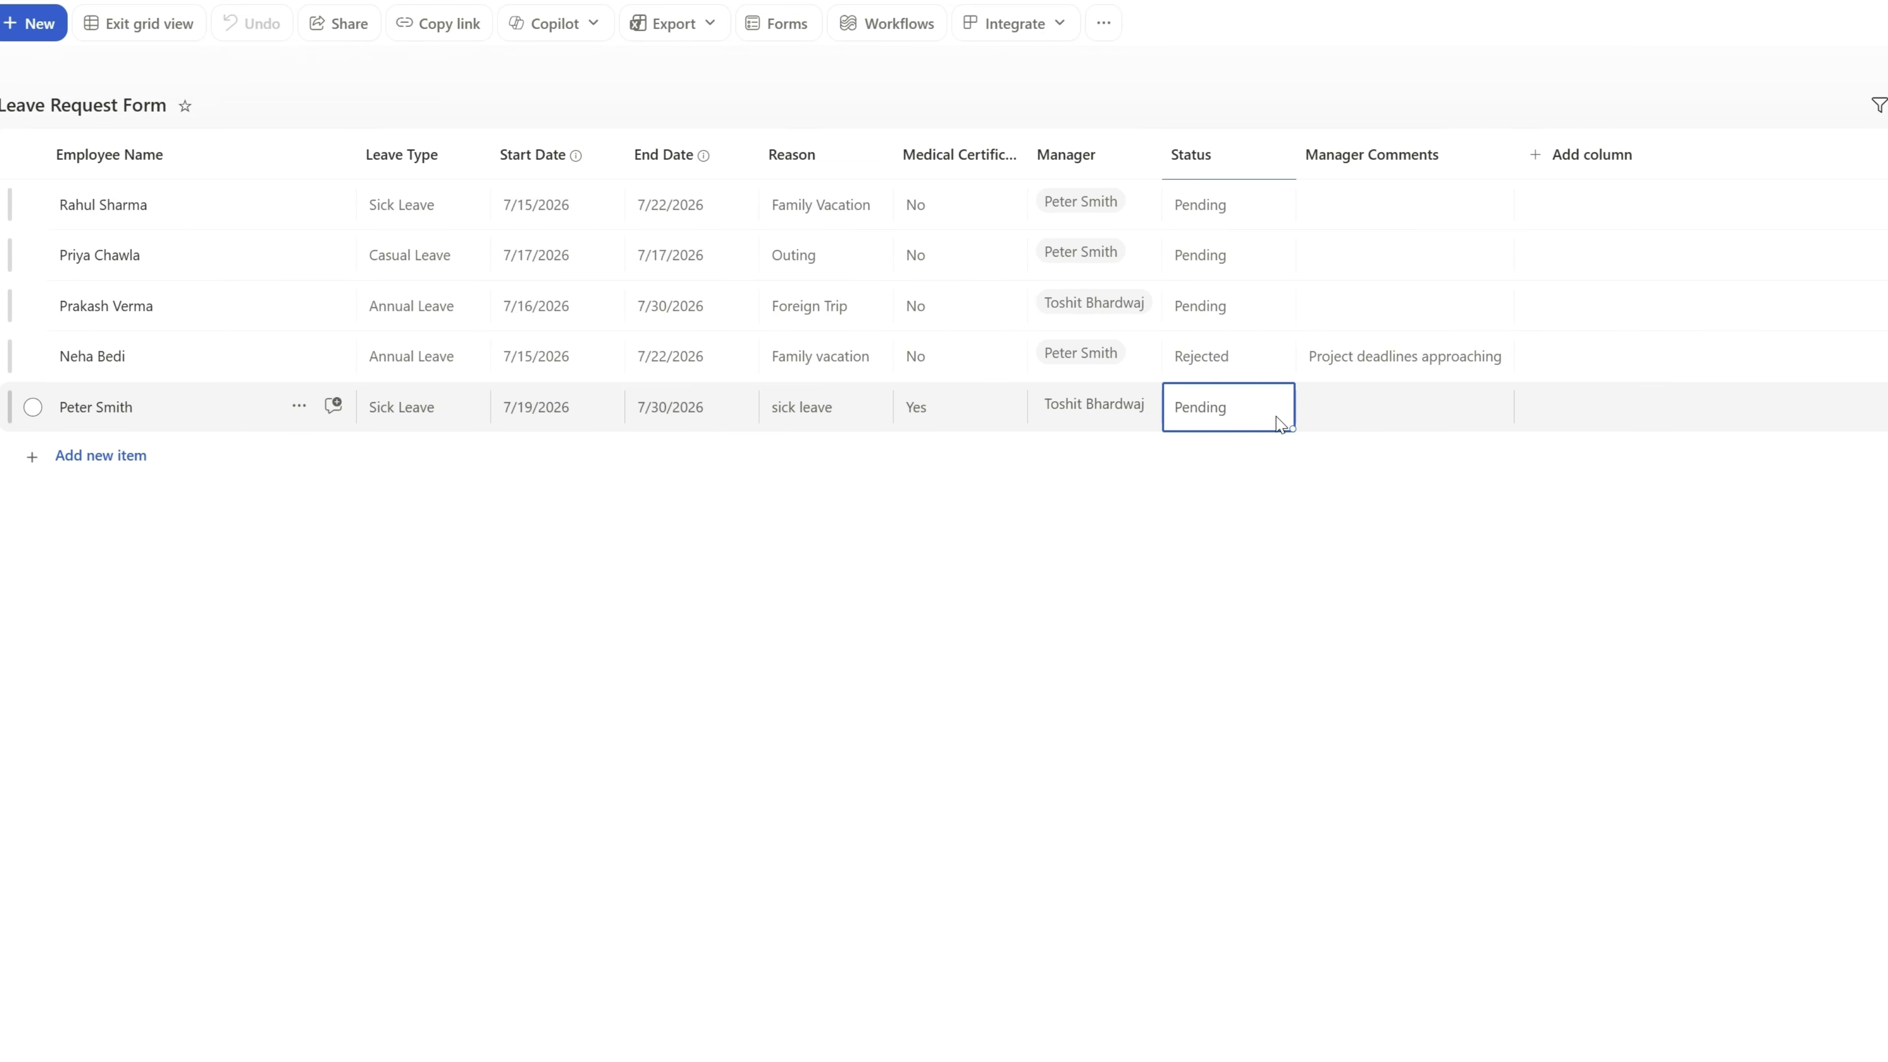
{"action": "left_click", "coordinate": [1236, 415]}
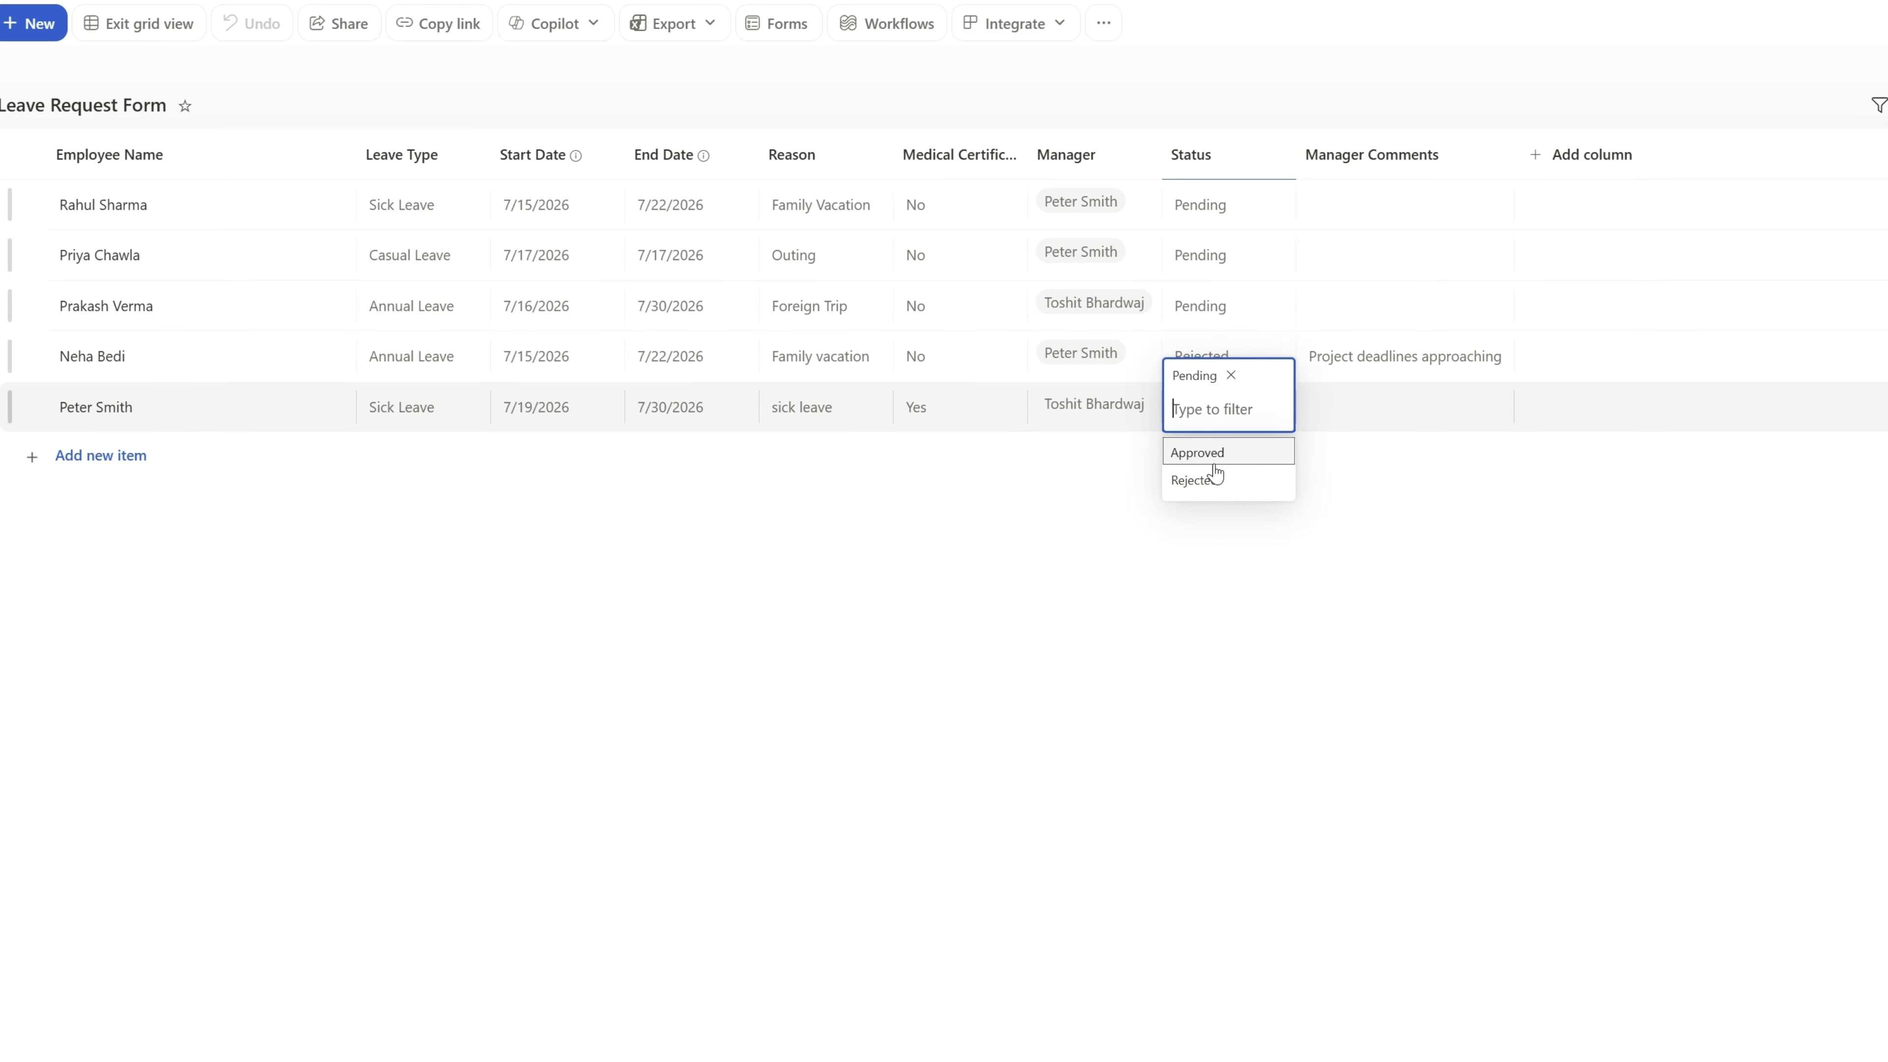
{"action": "left_click", "coordinate": [1214, 452]}
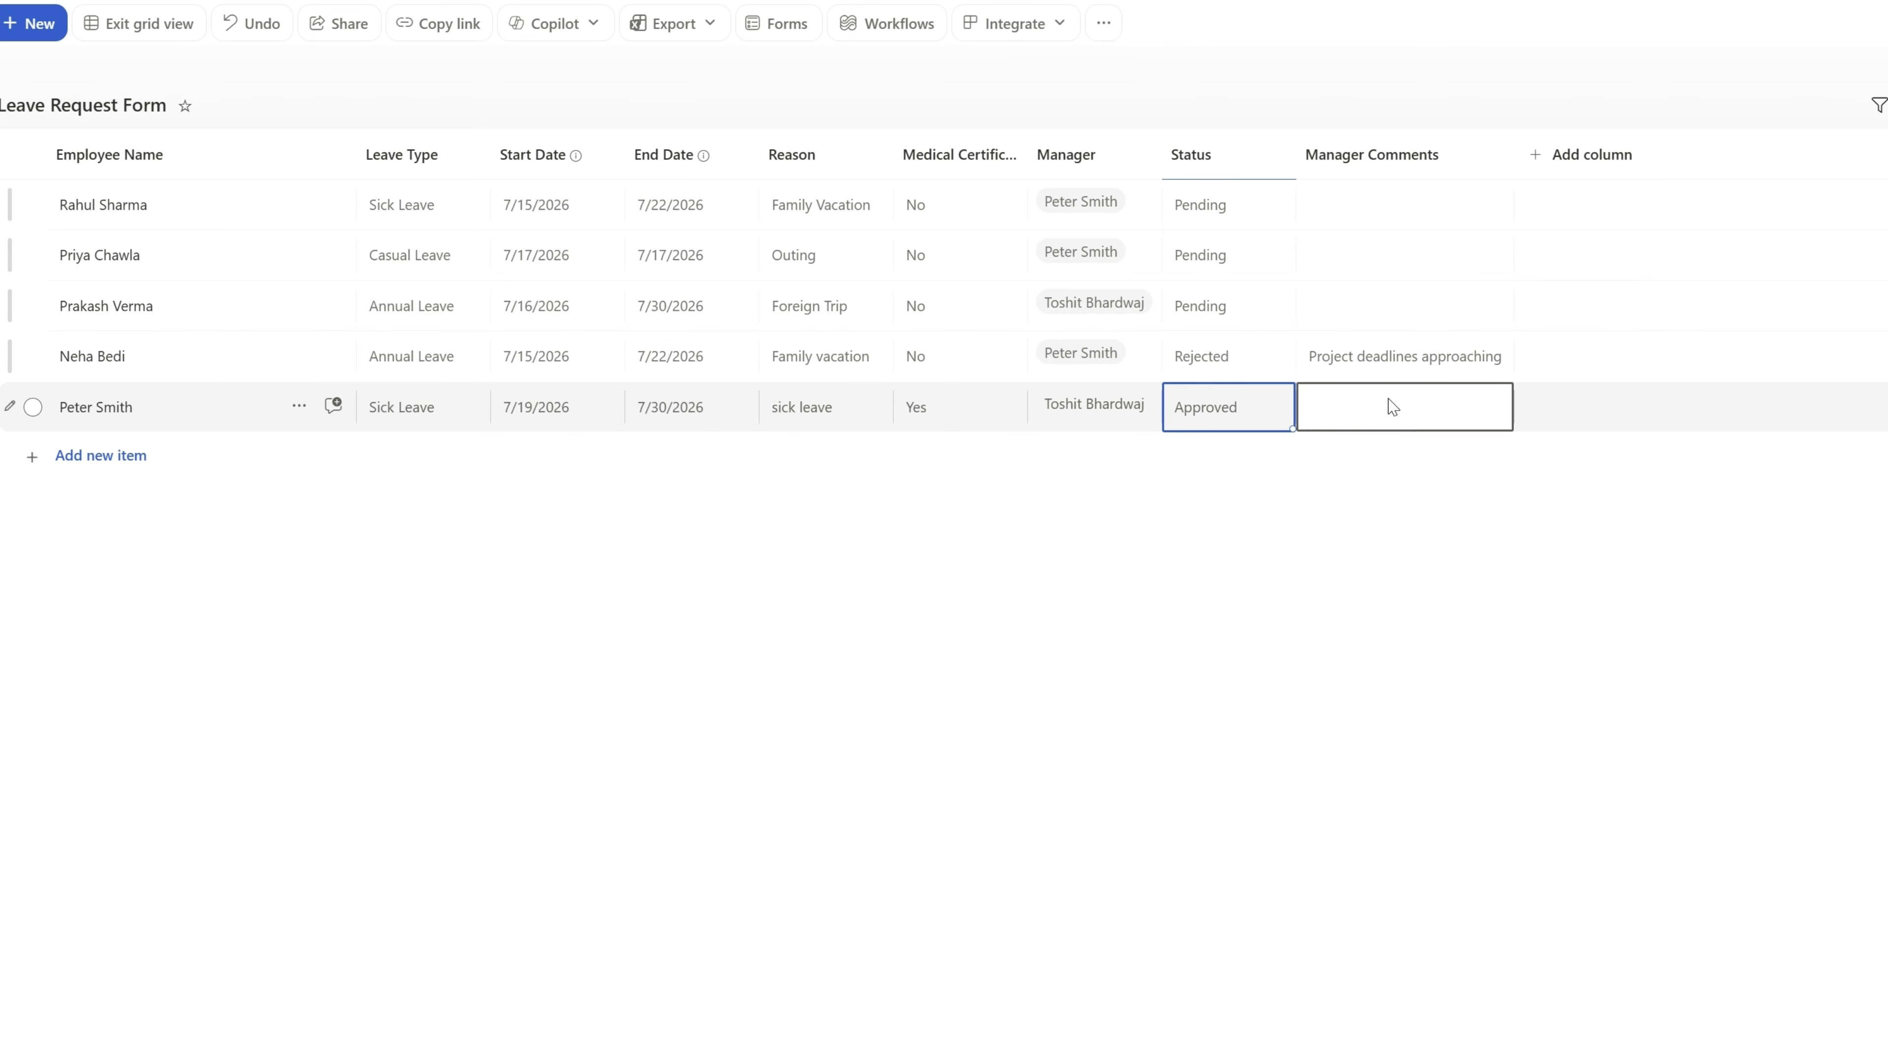